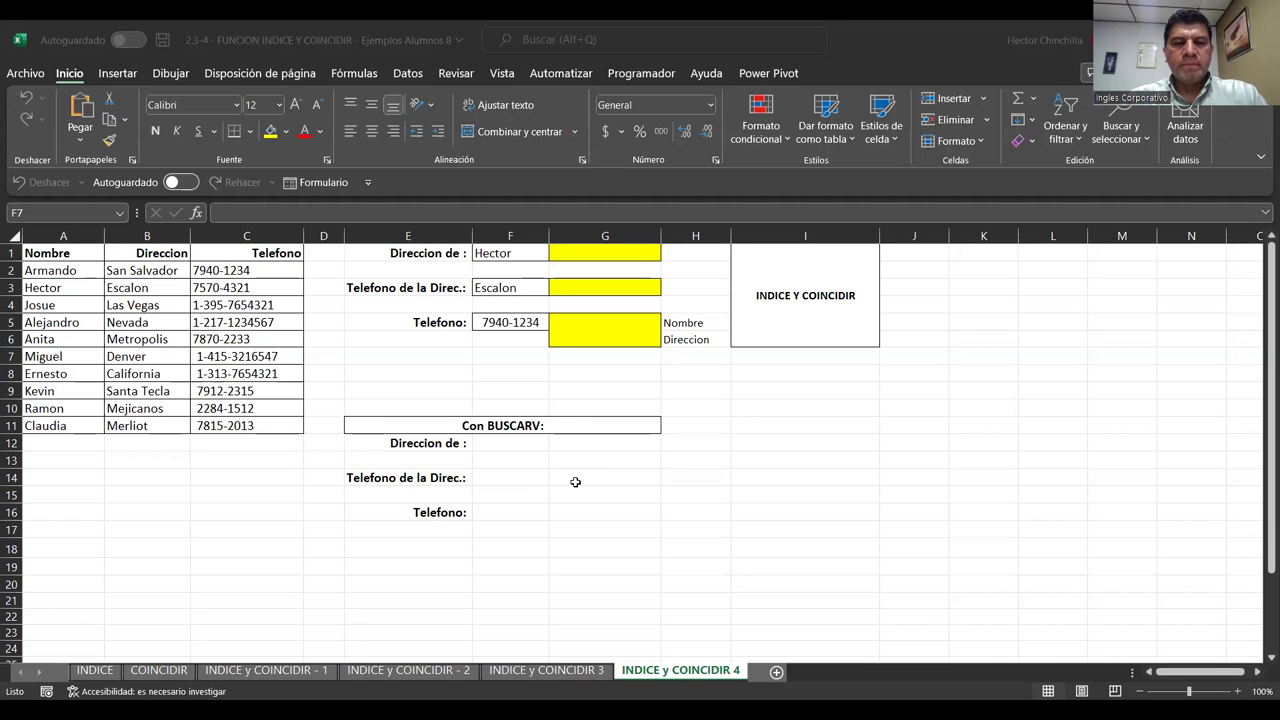
{"action": "left_click", "coordinate": [512, 479]}
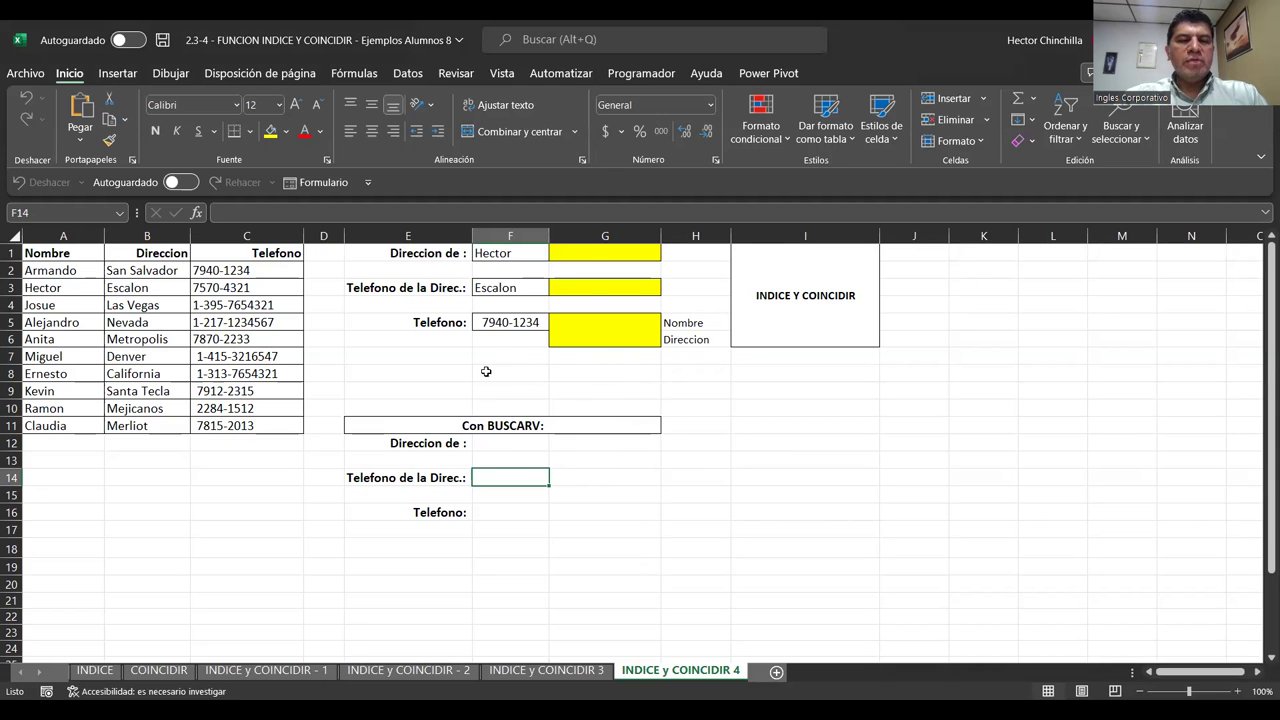
{"action": "left_click", "coordinate": [411, 355]}
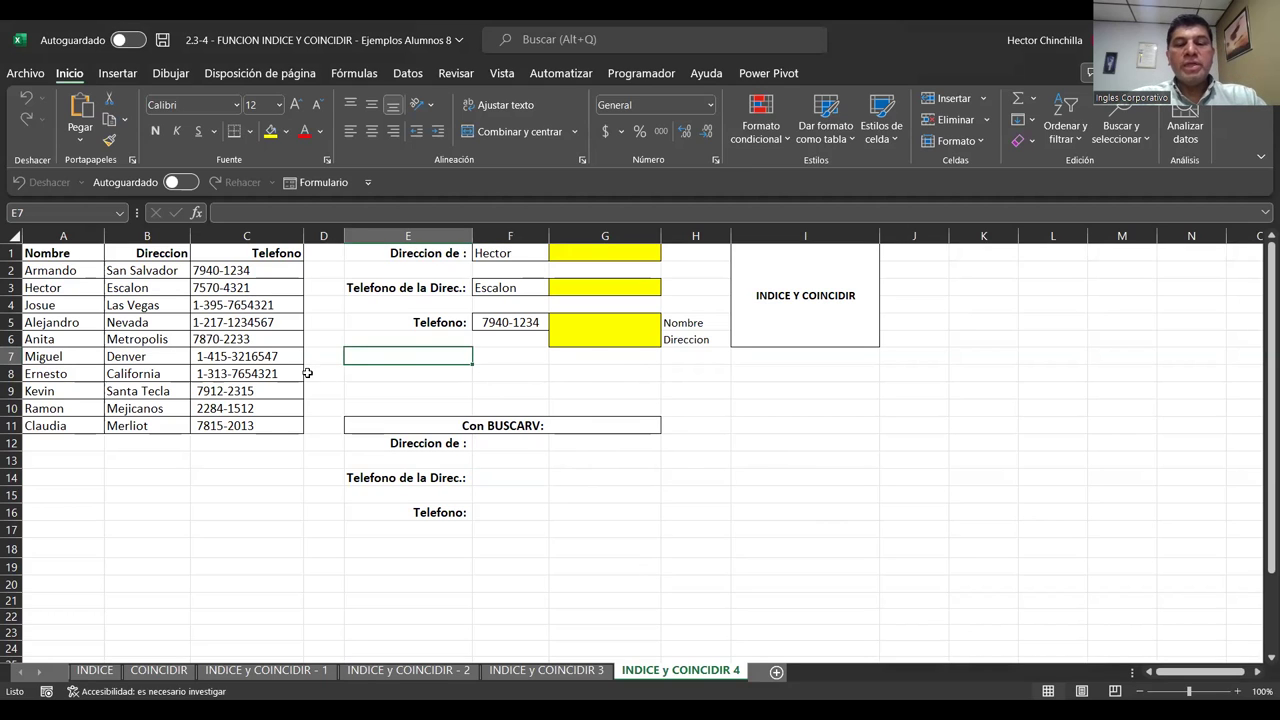
{"action": "left_click", "coordinate": [218, 482]}
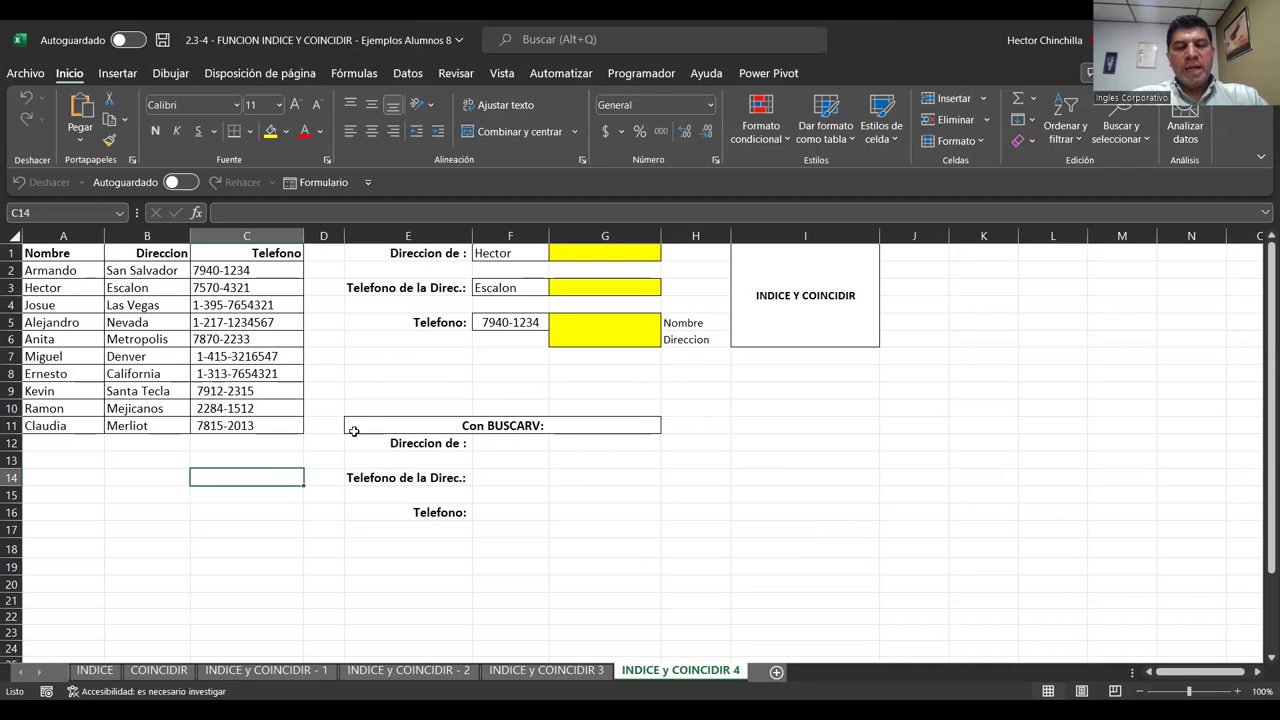
{"action": "left_click", "coordinate": [394, 376]}
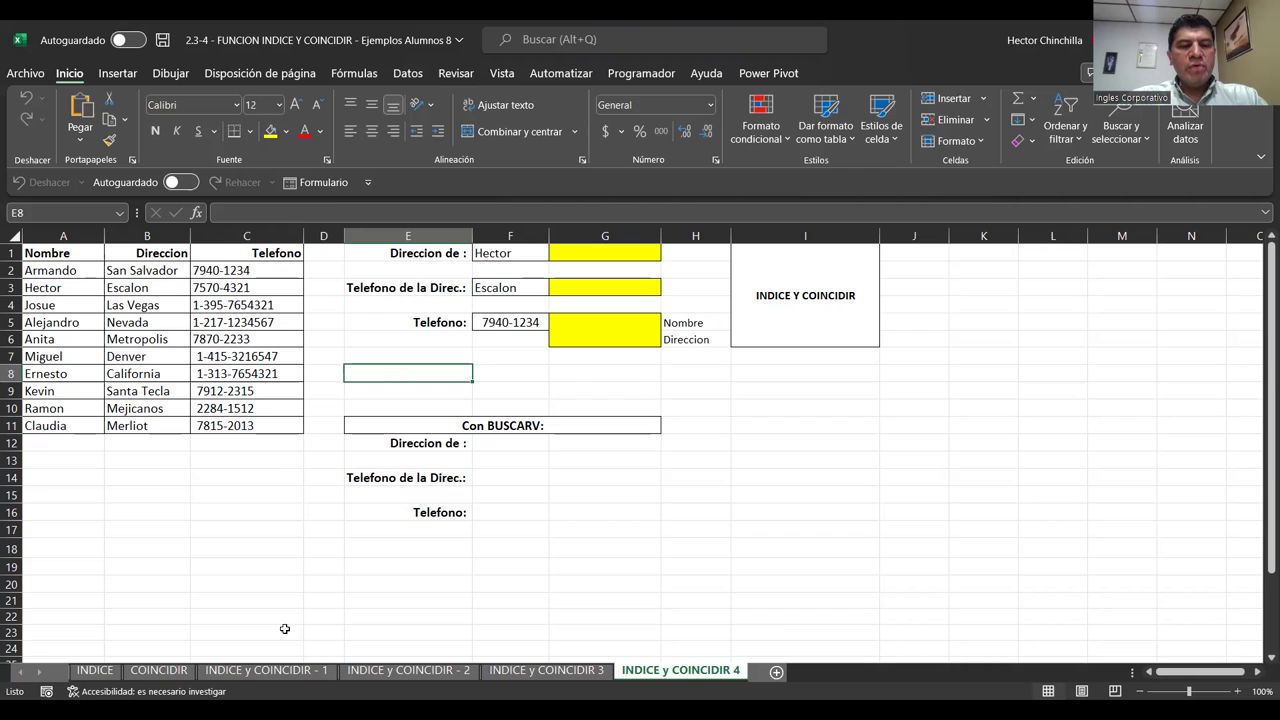
- Review the worked examples on sheets INDICE y COINCIDIR - 1, - 2 and 3, and return to sheet INDICE y COINCIDIR 4
{"action": "left_click", "coordinate": [320, 671]}
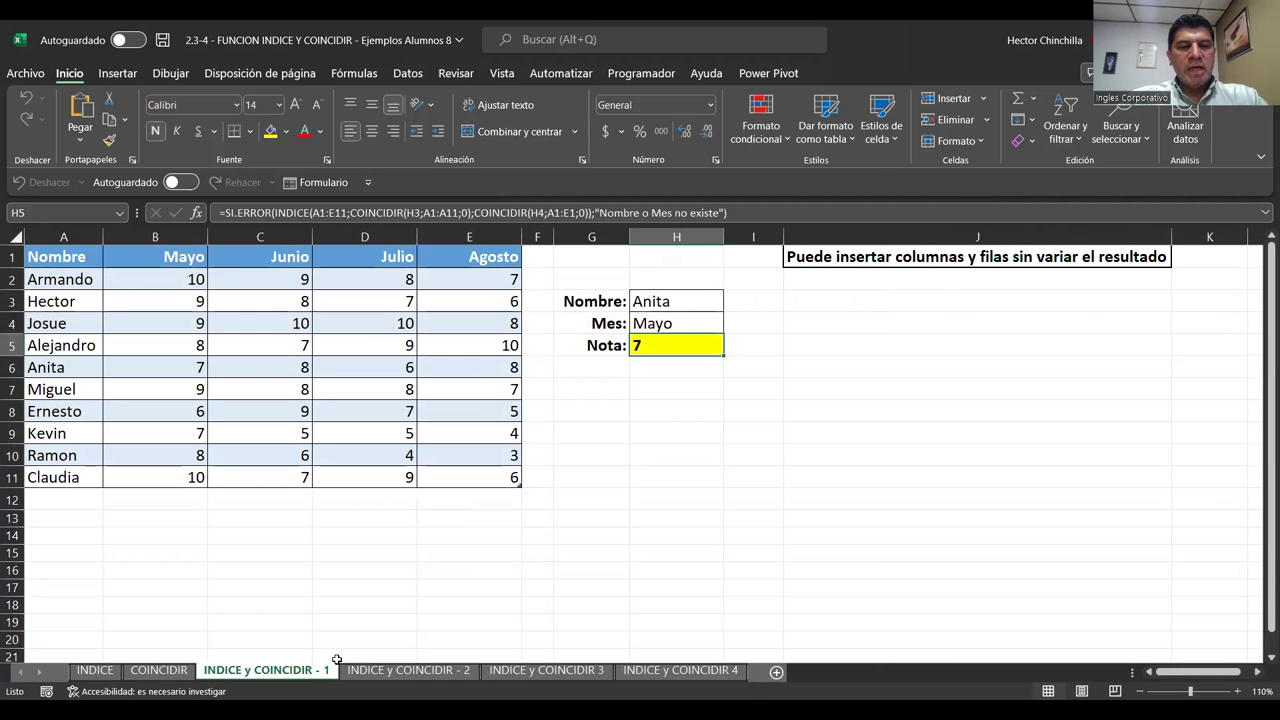
{"action": "left_click", "coordinate": [409, 676]}
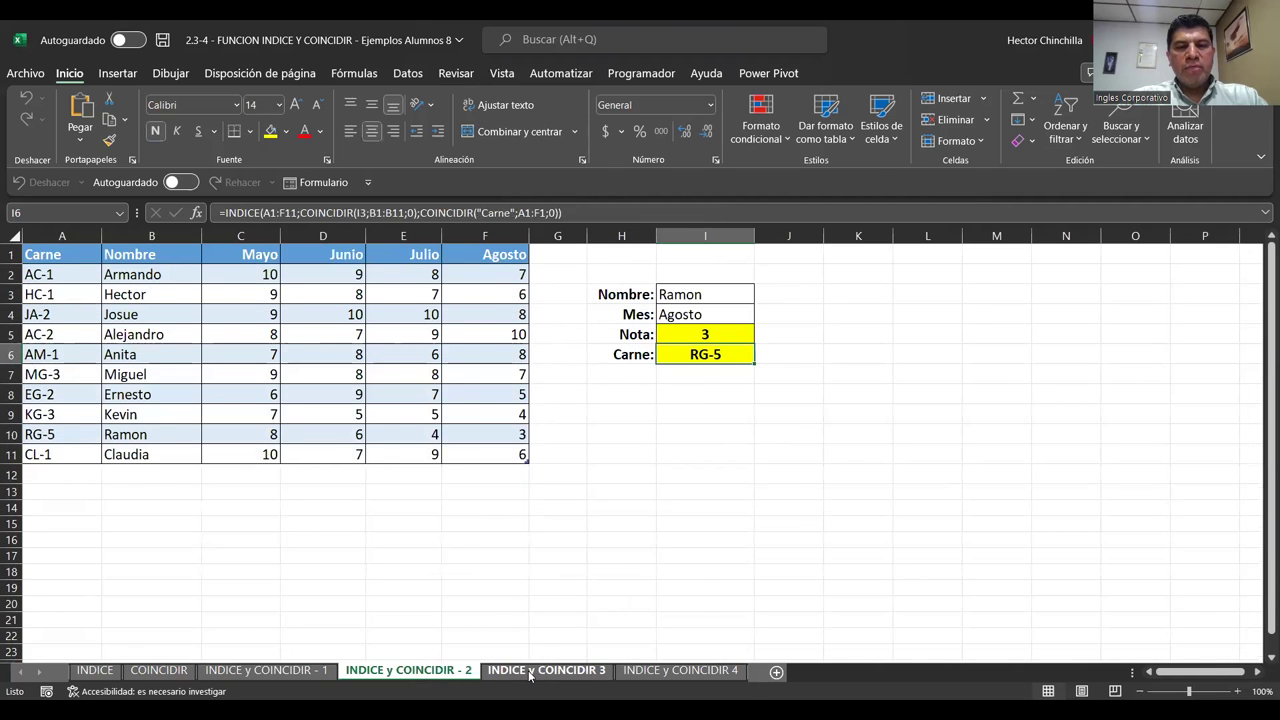
{"action": "left_click", "coordinate": [527, 676]}
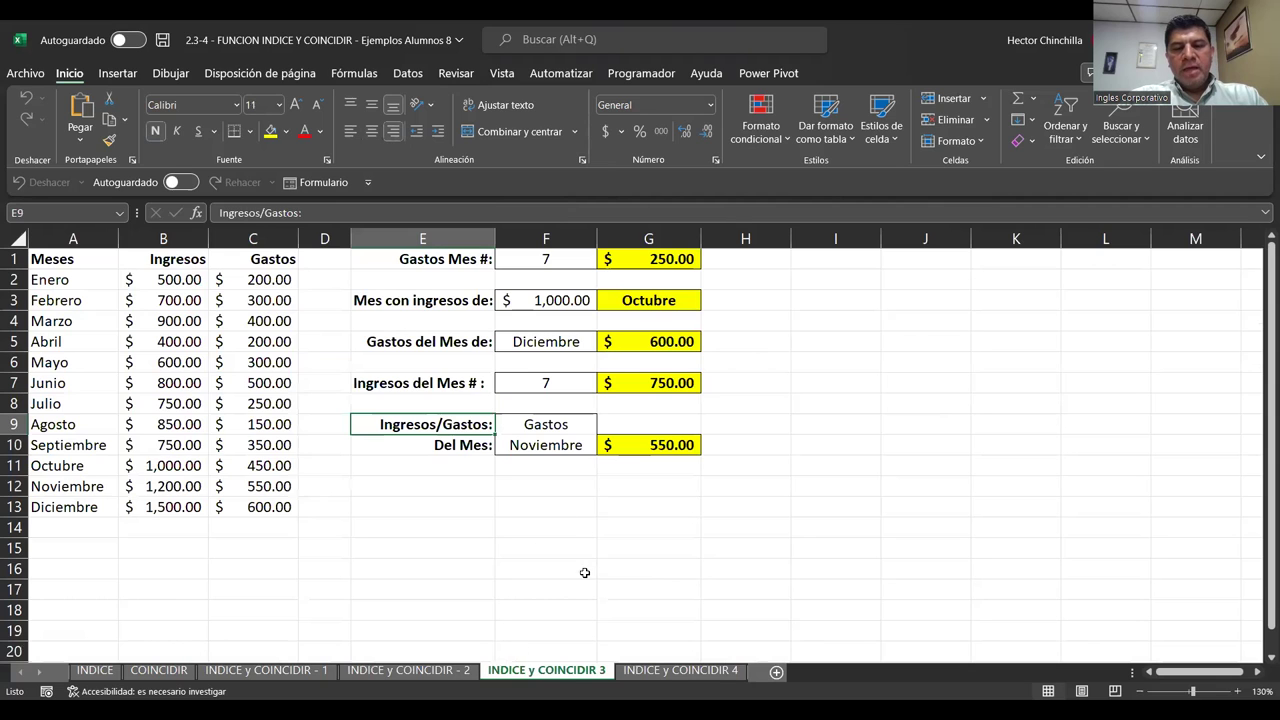
{"action": "left_click", "coordinate": [665, 672]}
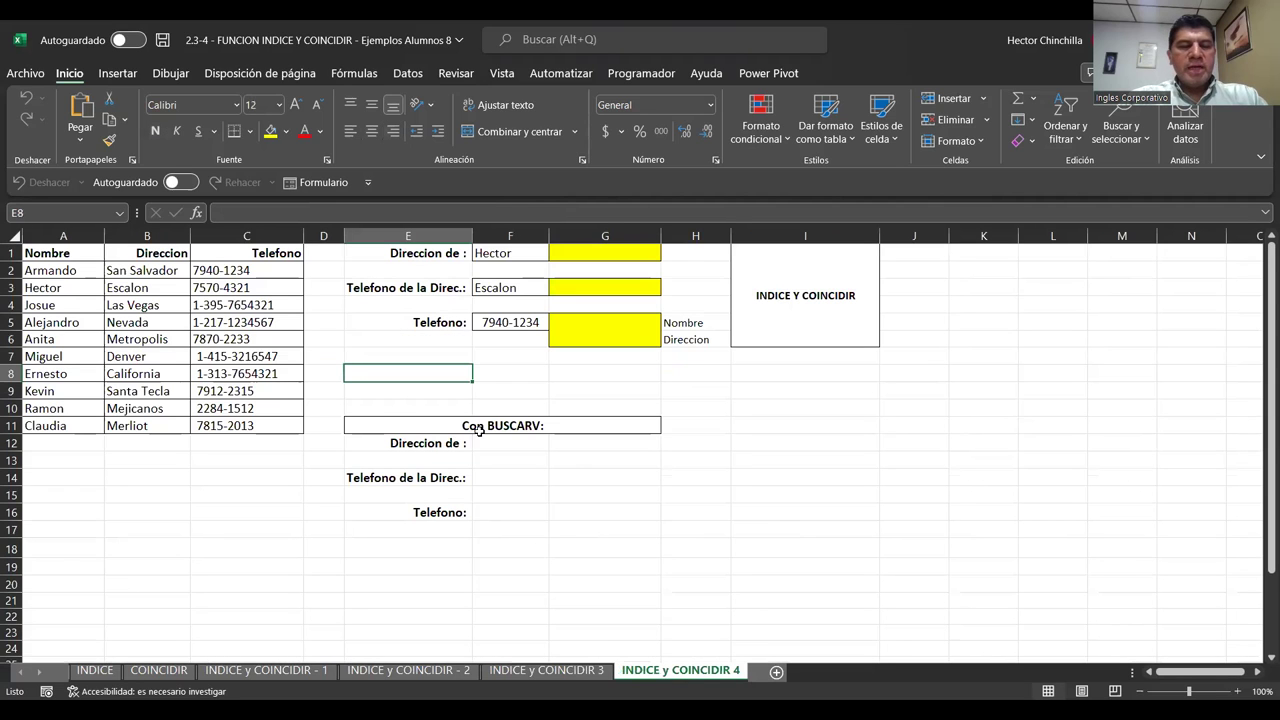
{"action": "left_click", "coordinate": [522, 357]}
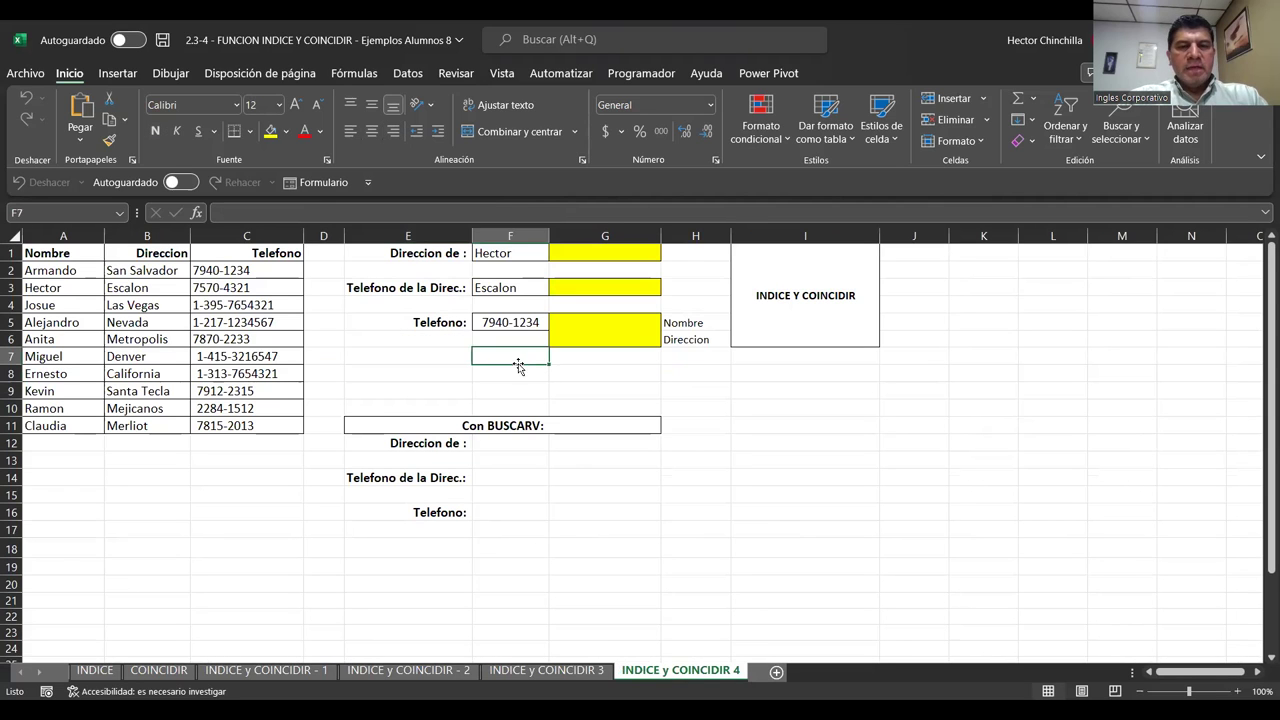
{"action": "left_click", "coordinate": [595, 357]}
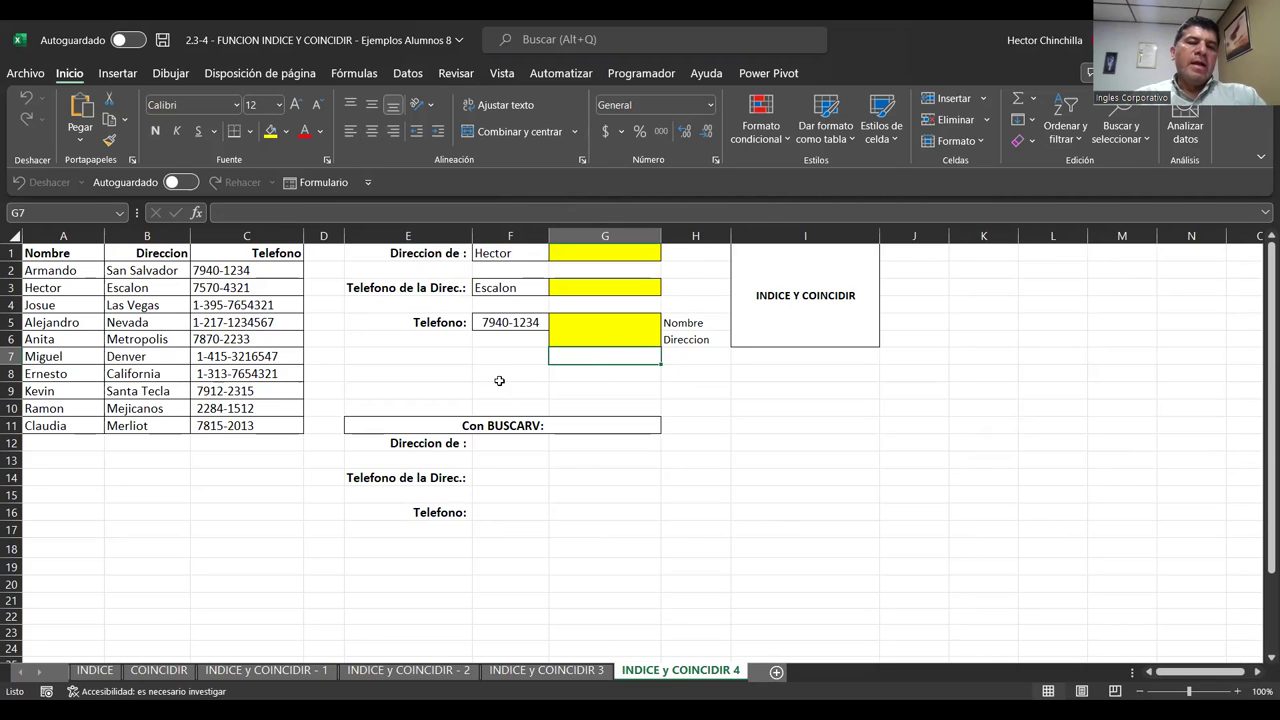
{"action": "left_click", "coordinate": [514, 362]}
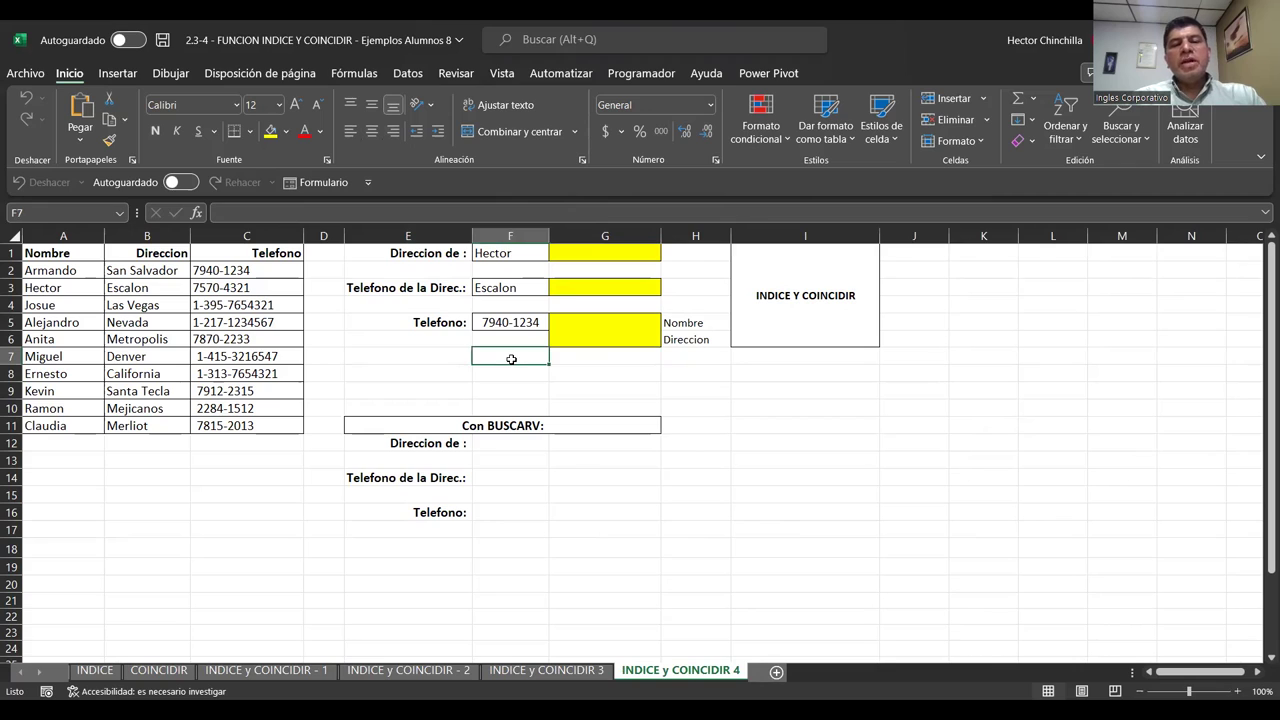
{"action": "left_click", "coordinate": [566, 338]}
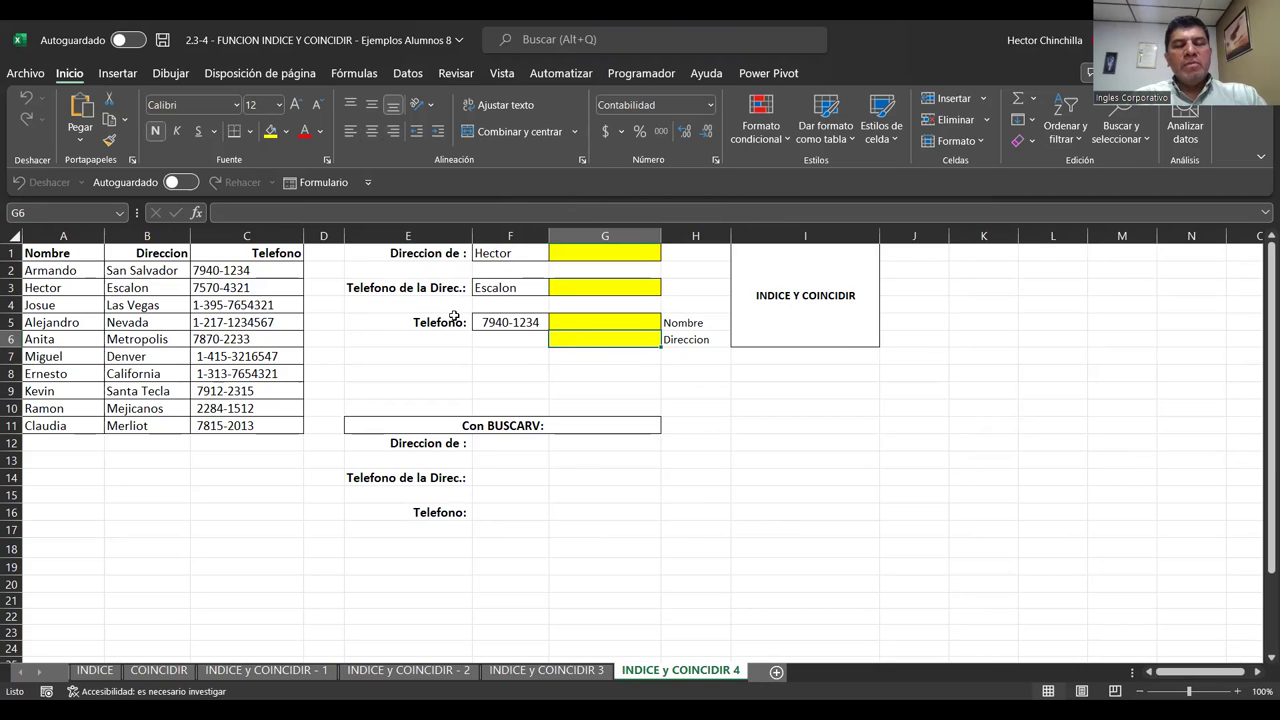
{"action": "left_click", "coordinate": [362, 350]}
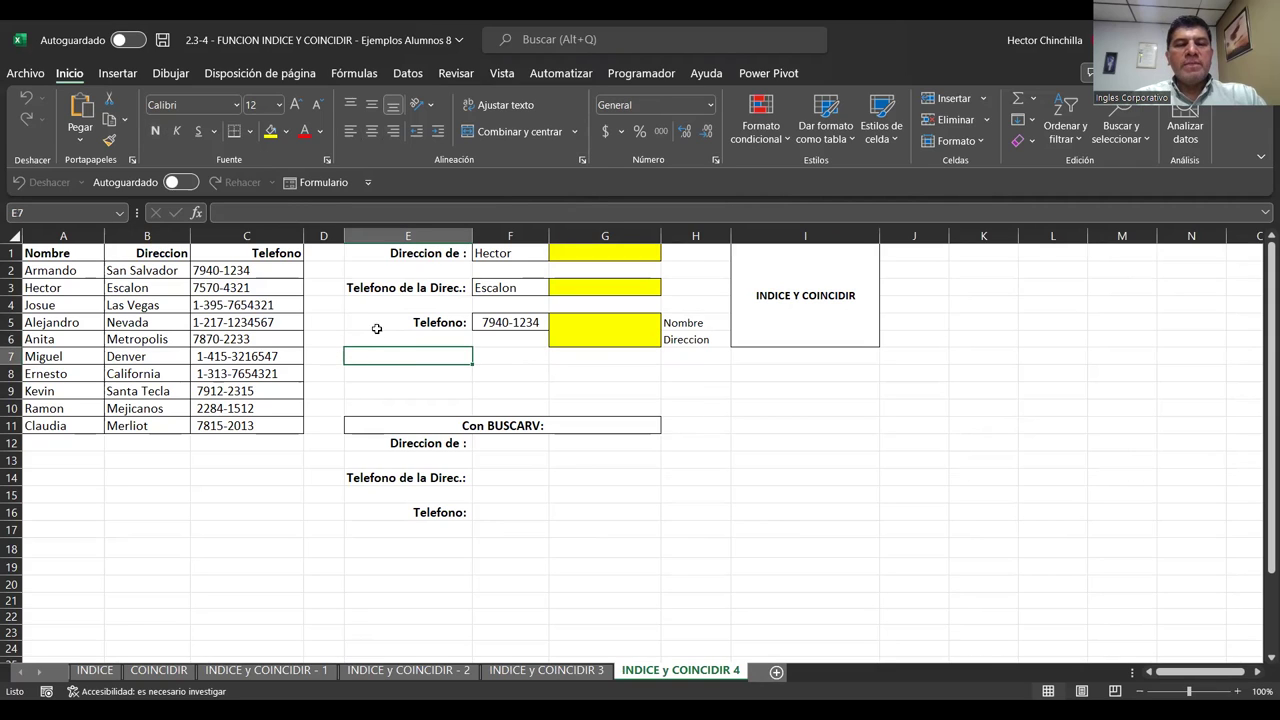
{"action": "left_click", "coordinate": [378, 326]}
{"action": "left_click", "coordinate": [381, 339]}
{"action": "left_click", "coordinate": [374, 354]}
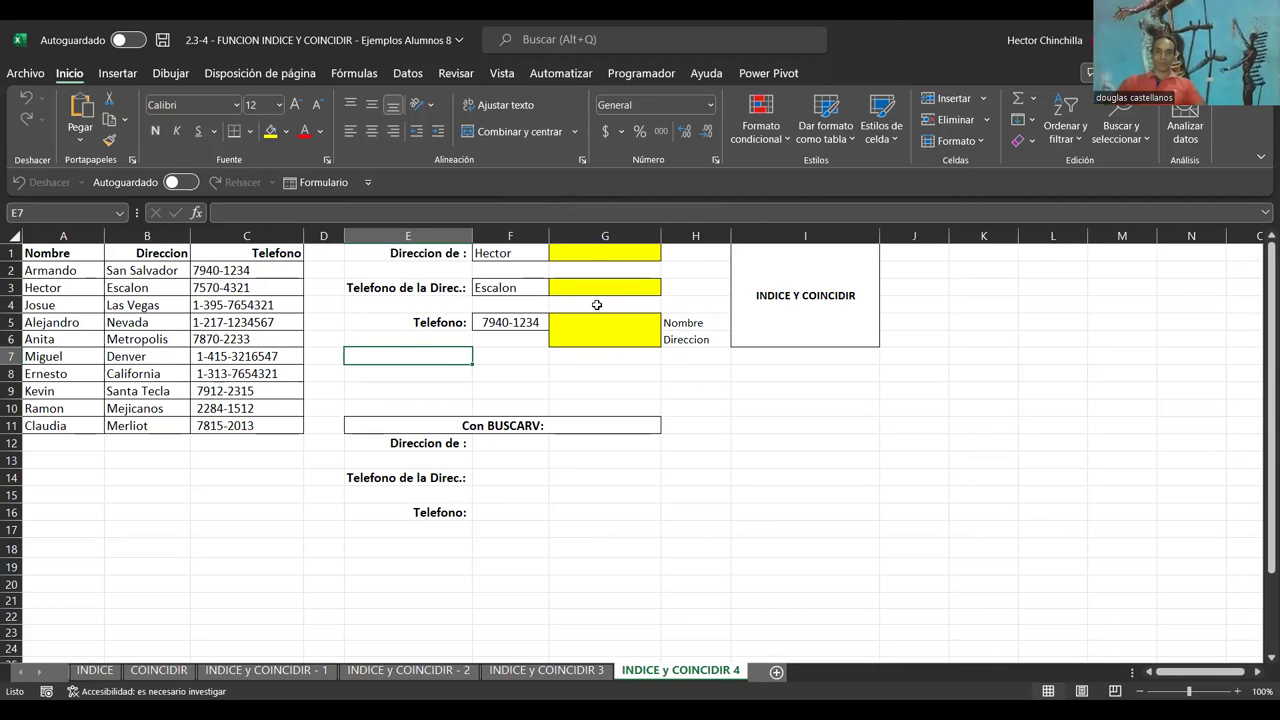
{"action": "left_click", "coordinate": [590, 255]}
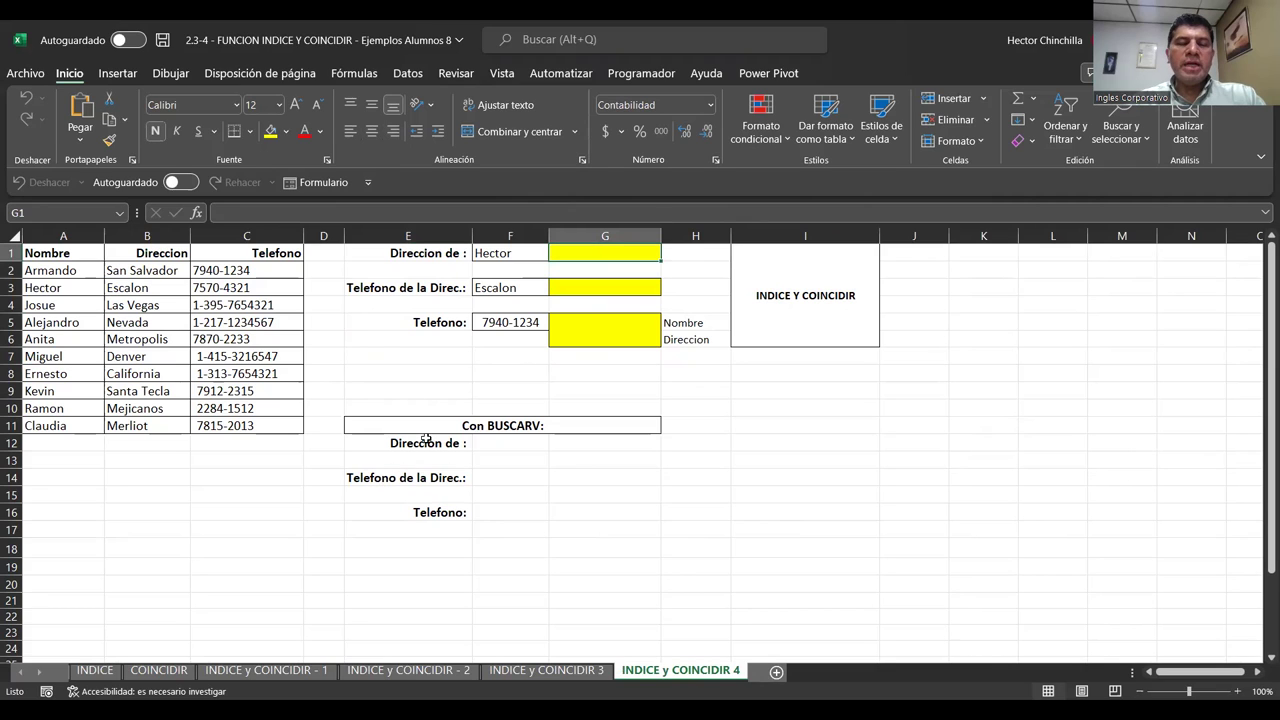
{"action": "left_click", "coordinate": [493, 255]}
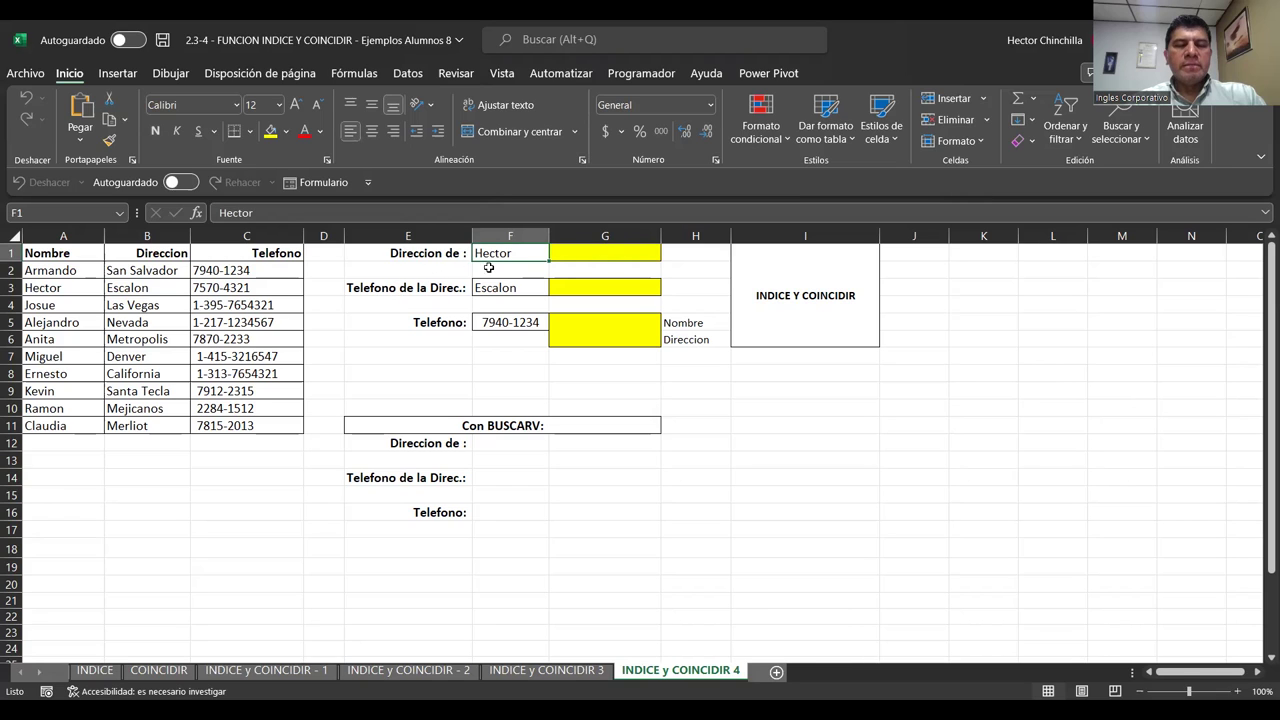
{"action": "left_click", "coordinate": [573, 259]}
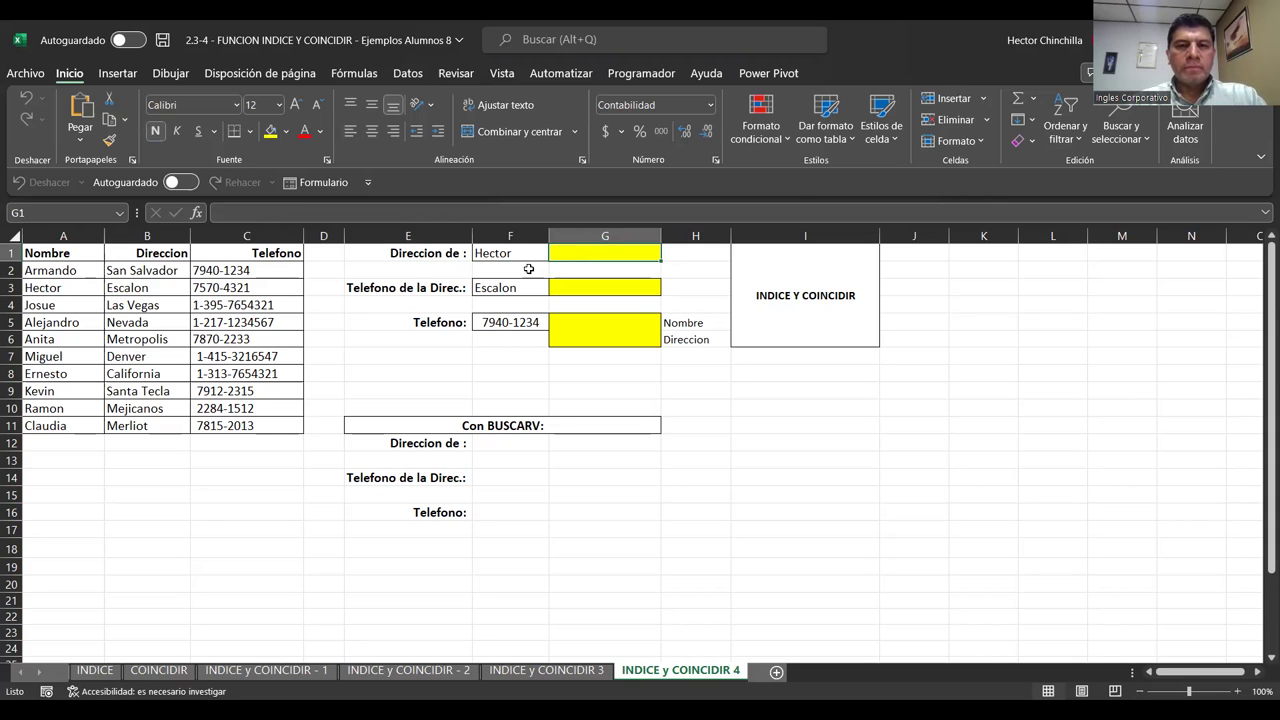
{"action": "left_click", "coordinate": [531, 448]}
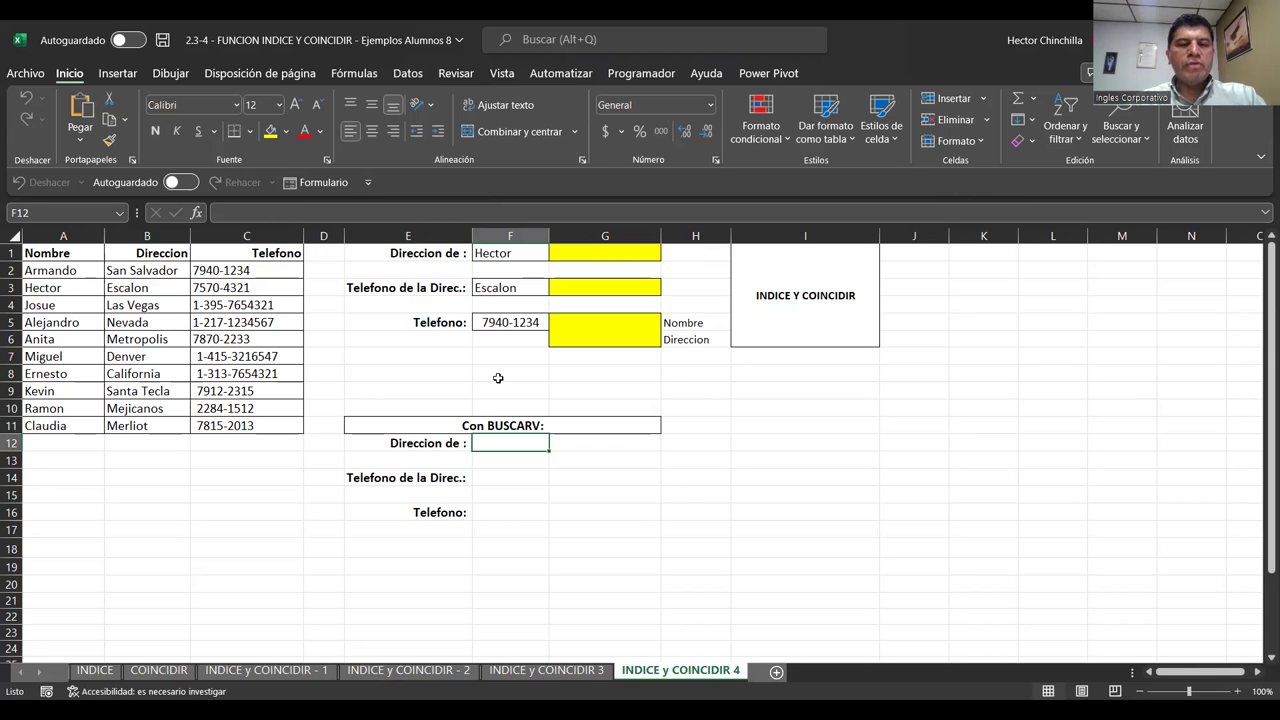
{"action": "left_click", "coordinate": [574, 256]}
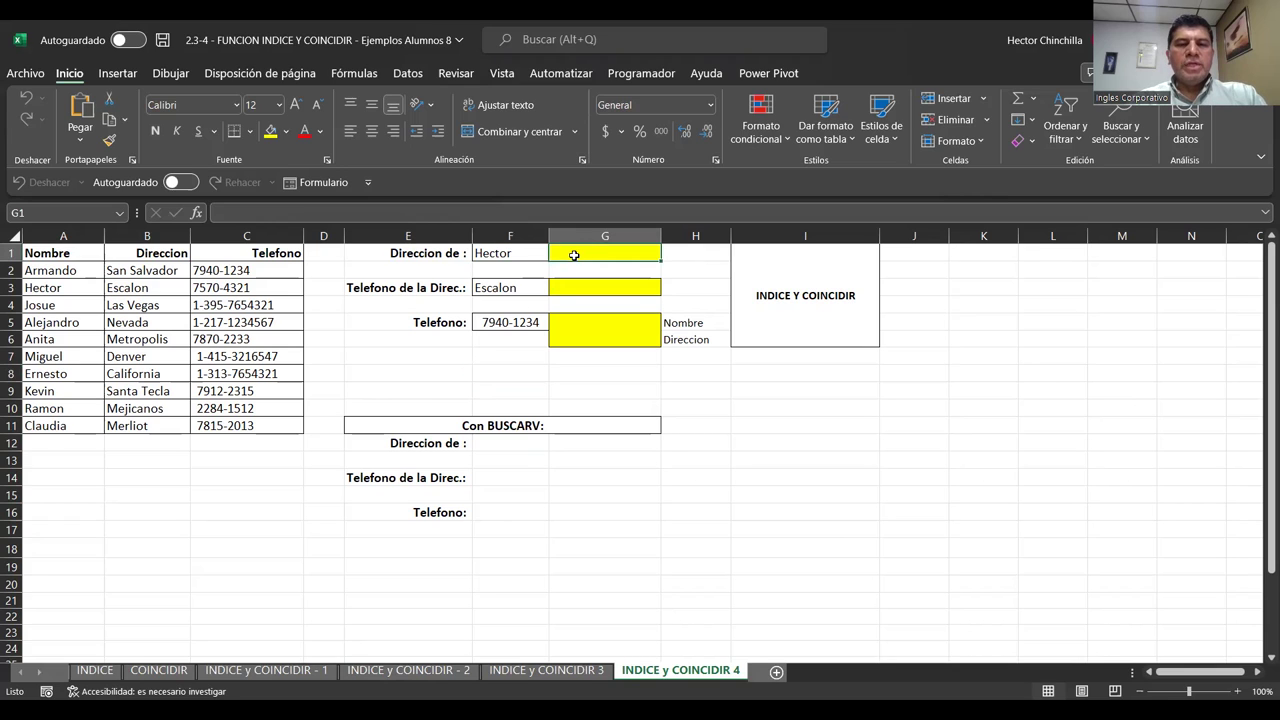
{"action": "key", "text": "Left"}
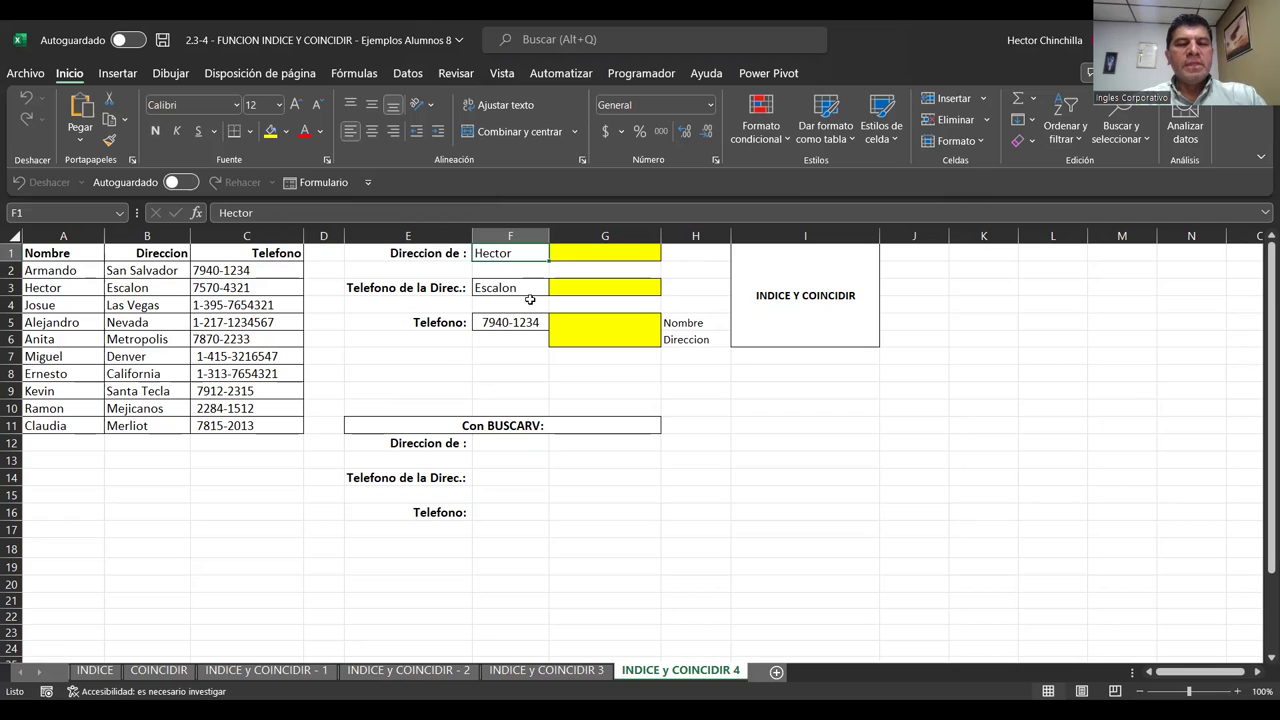
- Begin an INDICE formula in cell G1 with the data range A2:C11 as its matrix argument
{"action": "left_click", "coordinate": [567, 257]}
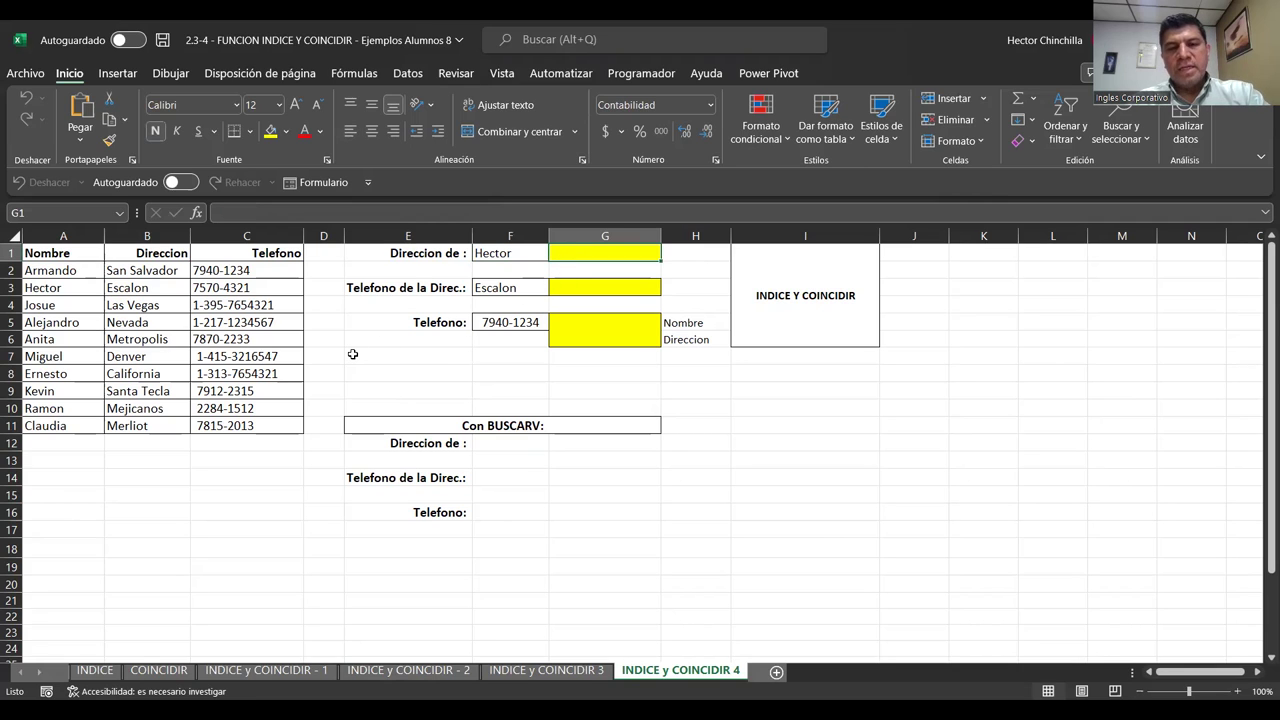
{"action": "type", "text": "="}
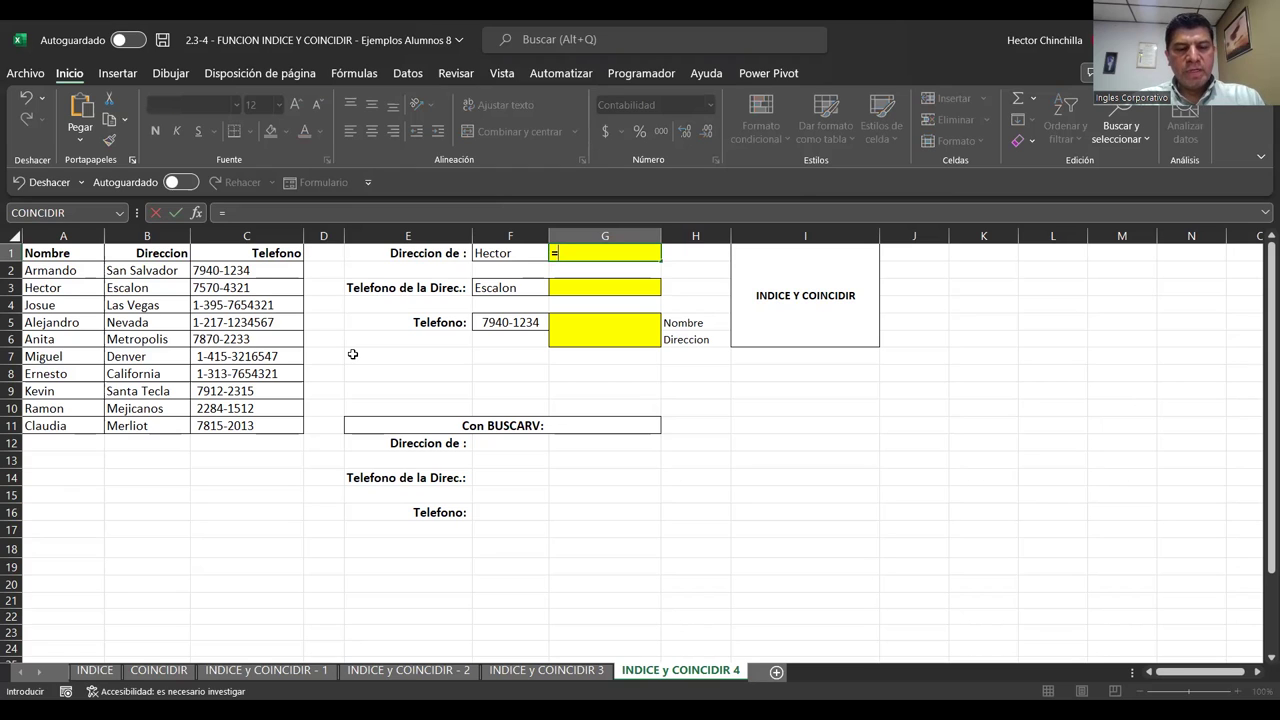
{"action": "type", "text": "INDICE"}
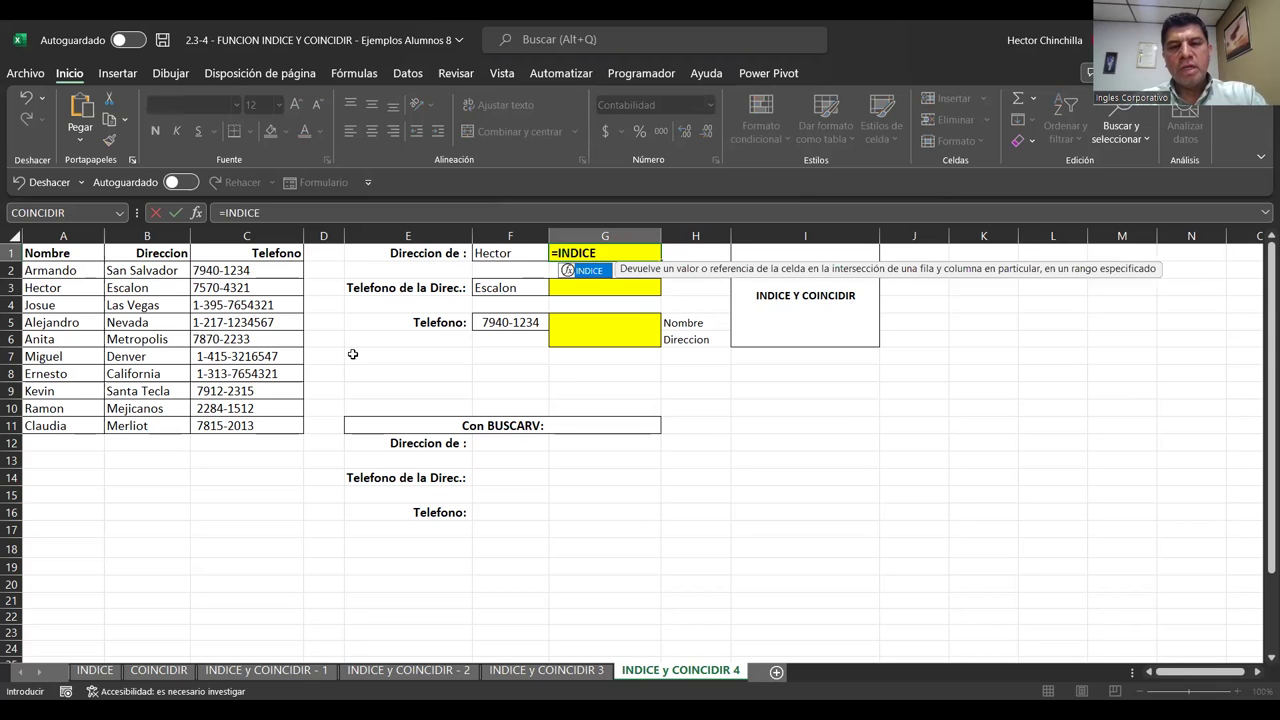
{"action": "type", "text": "("}
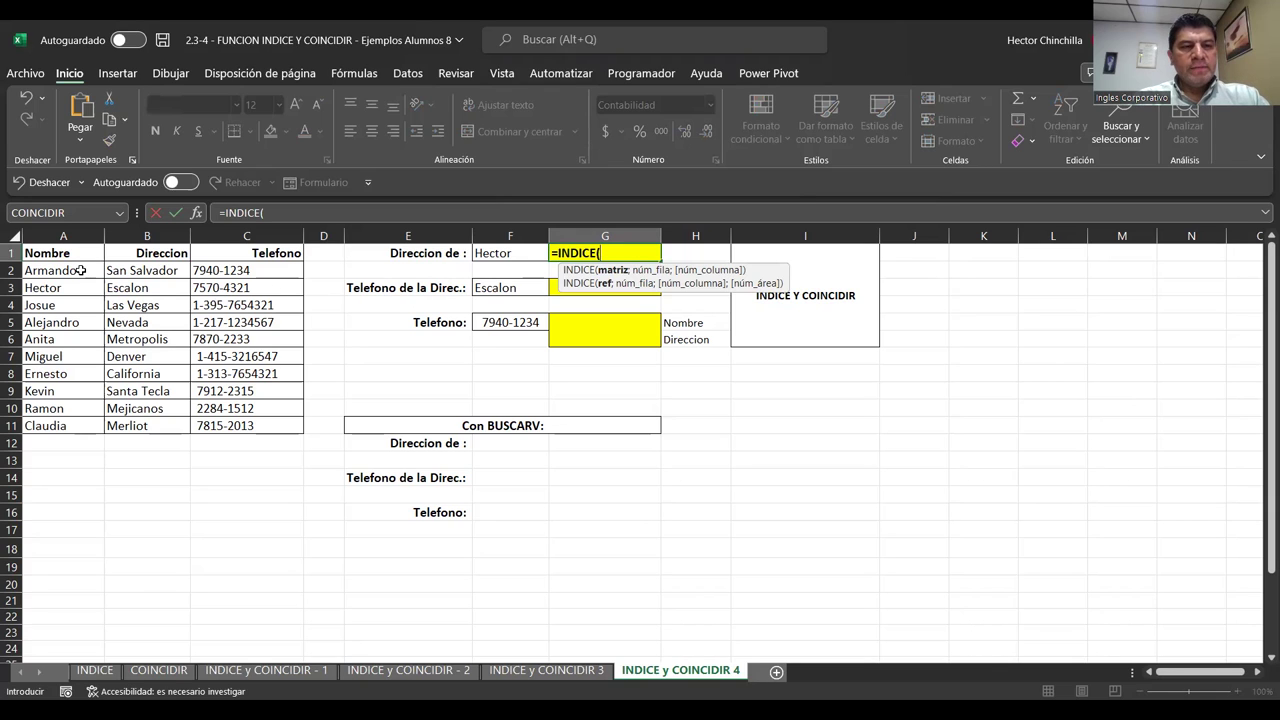
{"action": "left_click_drag", "start_coordinate": [82, 270], "coordinate": [226, 276]}
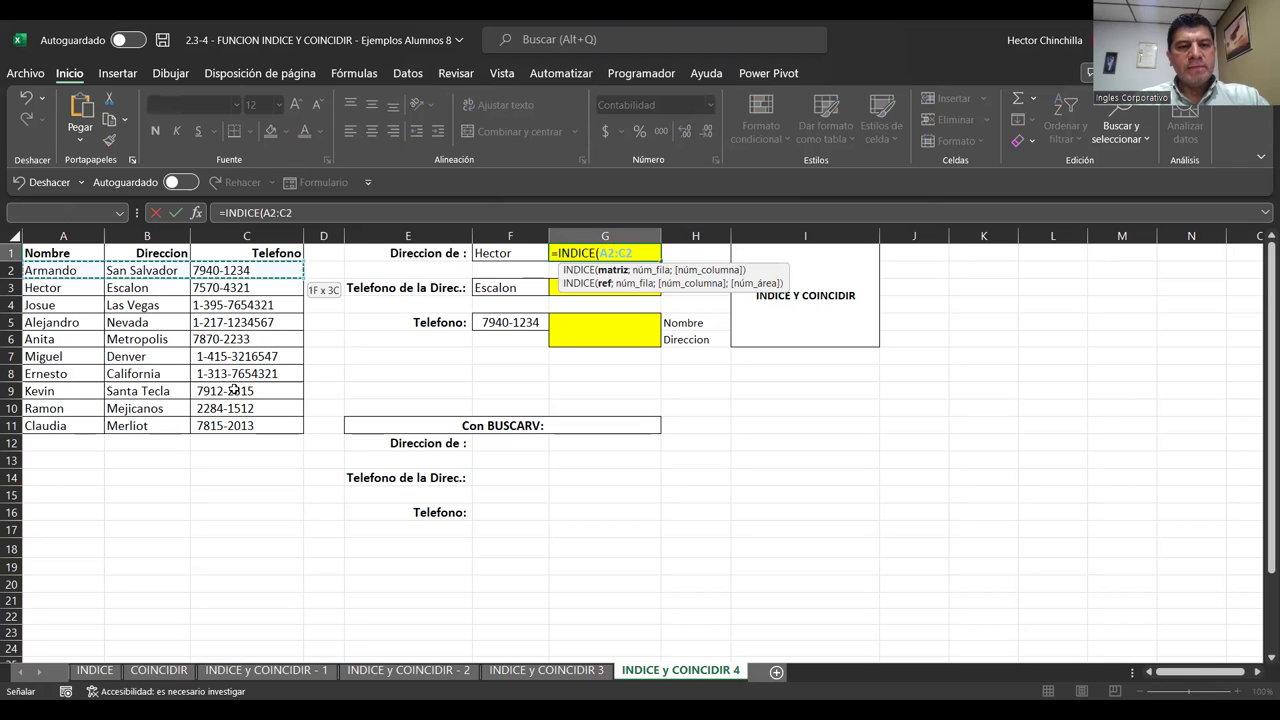
{"action": "left_click", "coordinate": [236, 426], "text": "shift"}
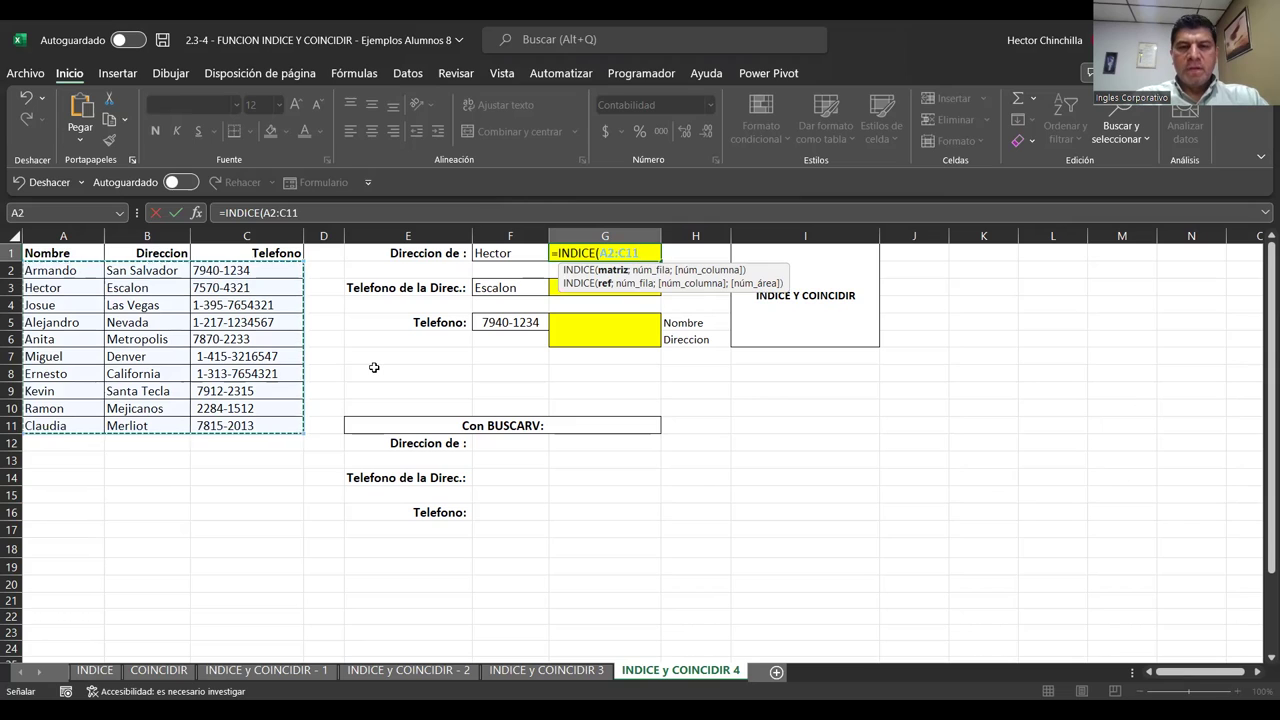
{"action": "type", "text": ";"}
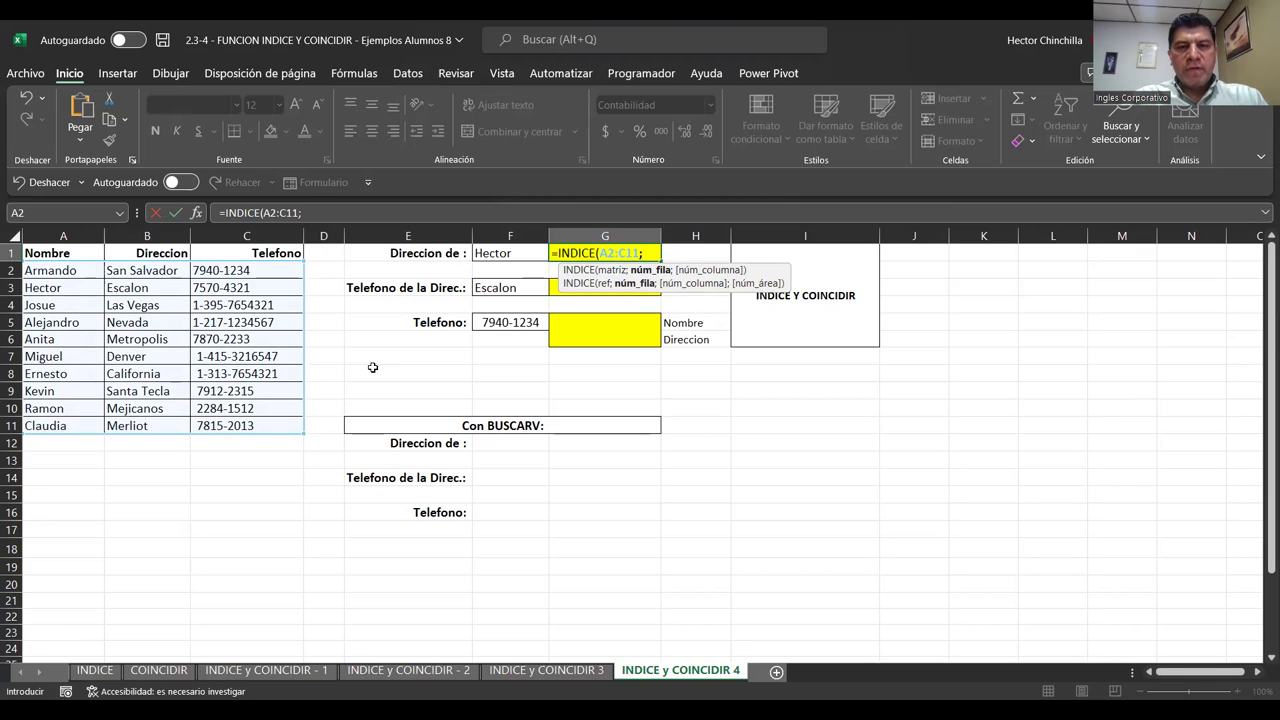
- Nest a COINCIDIR function as the row argument of the INDICE formula in G1, with F1 as its lookup value
{"action": "type", "text": "COINCIDIR"}
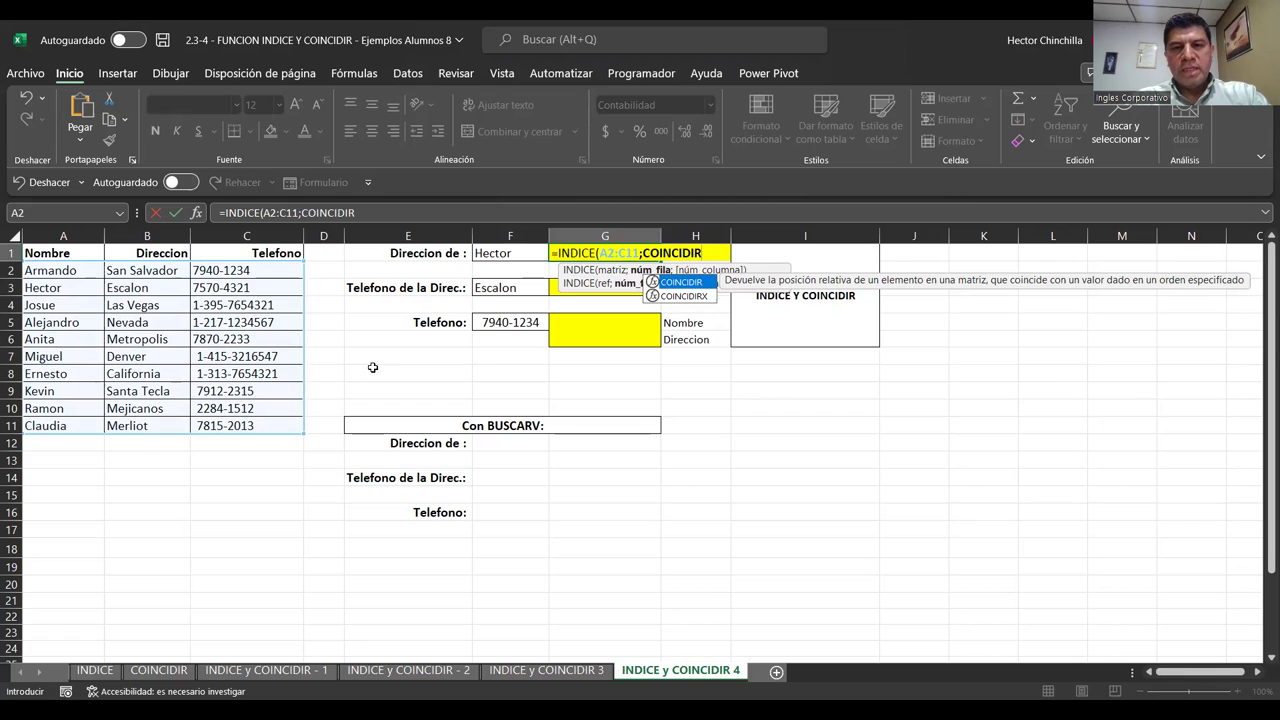
{"action": "type", "text": "("}
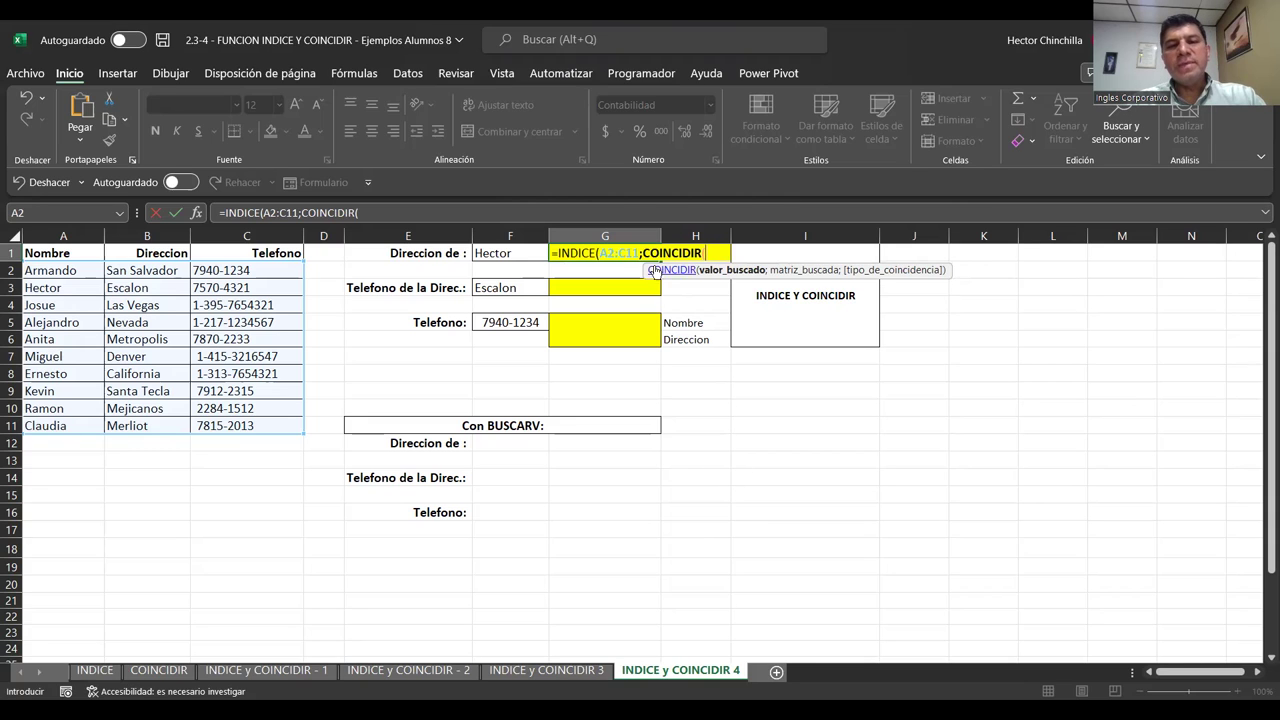
{"action": "left_click", "coordinate": [520, 253]}
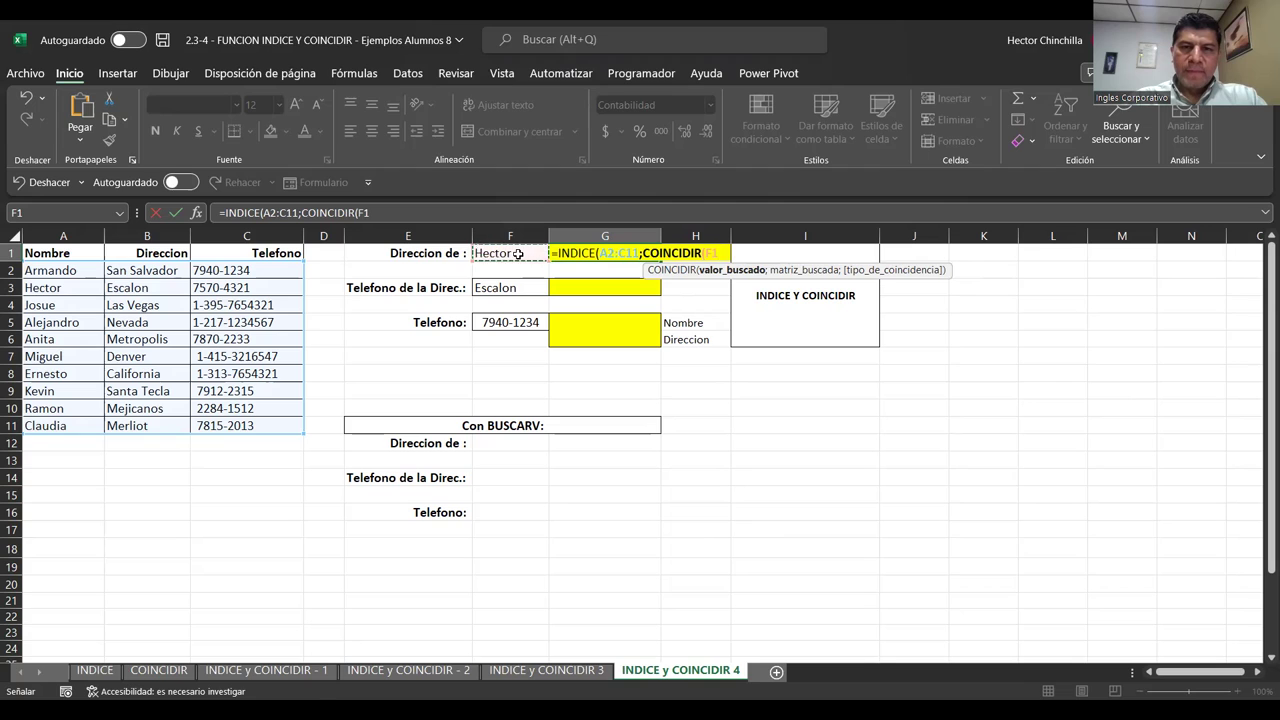
{"action": "key", "text": "F8"}
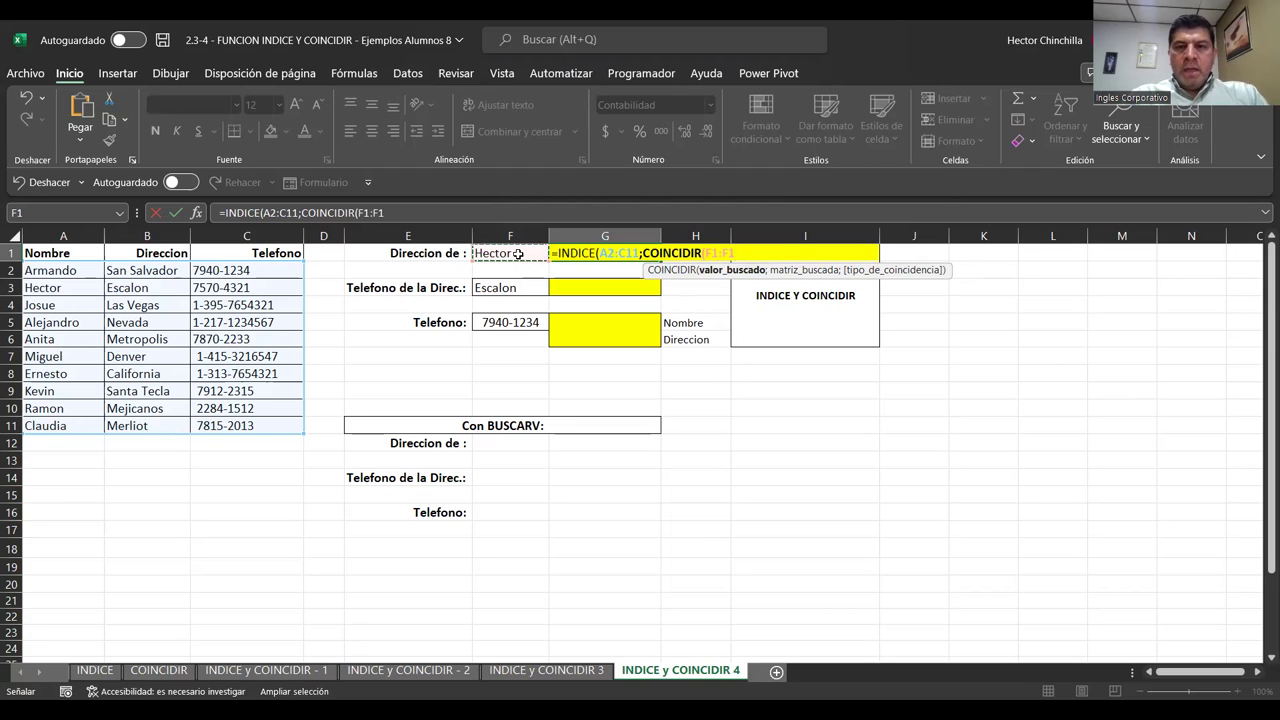
{"action": "key", "text": "BackSpace"}
{"action": "key", "text": "BackSpace"}
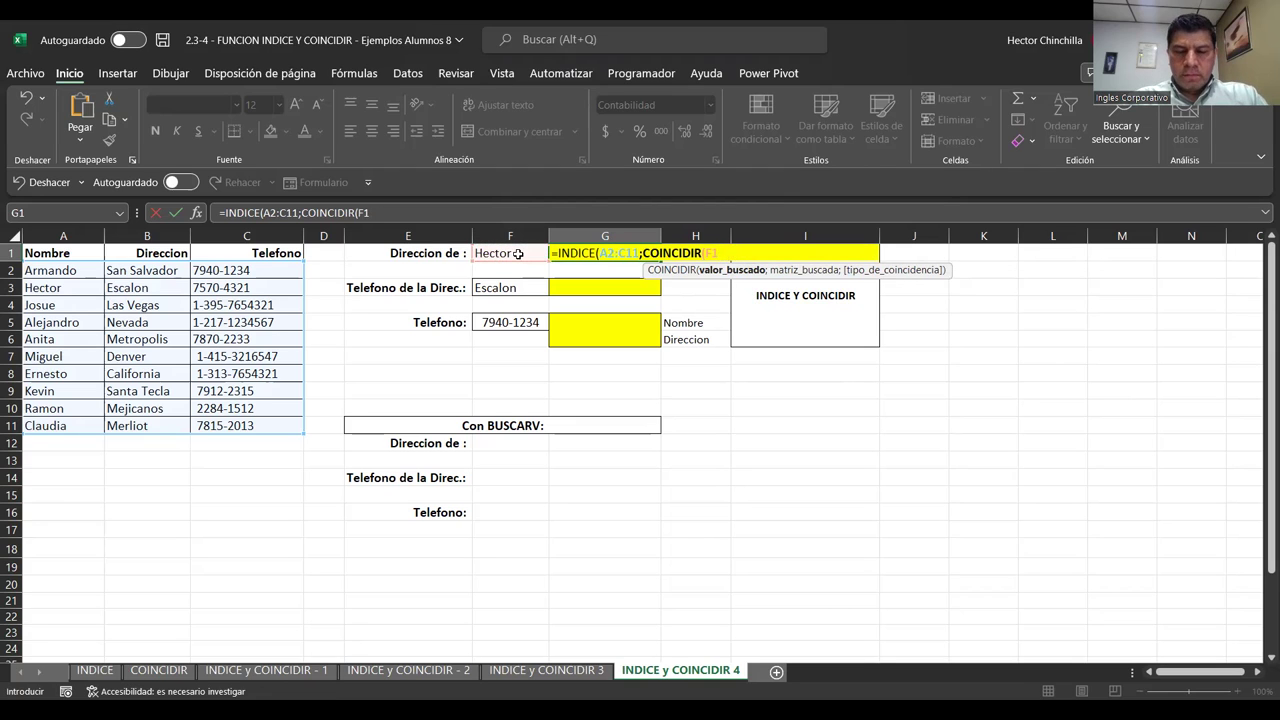
{"action": "type", "text": ";"}
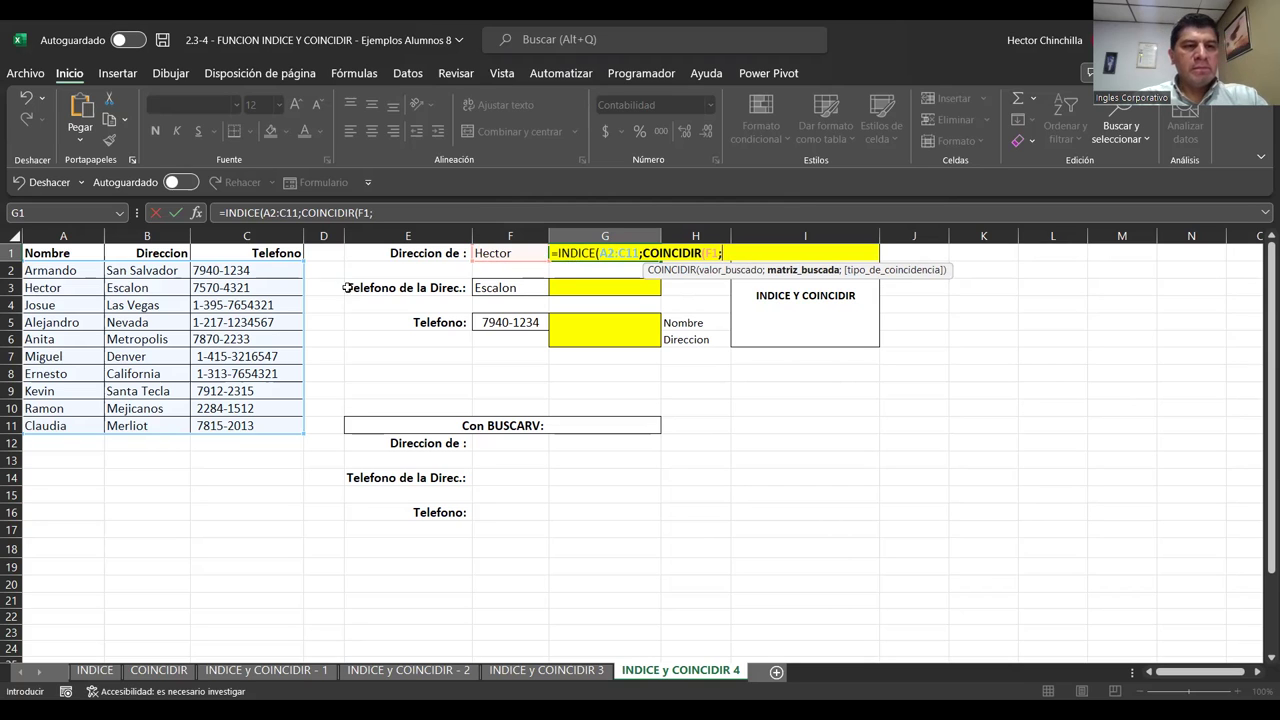
- Complete the nested COINCIDIR in G1 with lookup range A2:A11 and match type 0 for an exact match
{"action": "left_click_drag", "start_coordinate": [52, 270], "coordinate": [55, 290]}
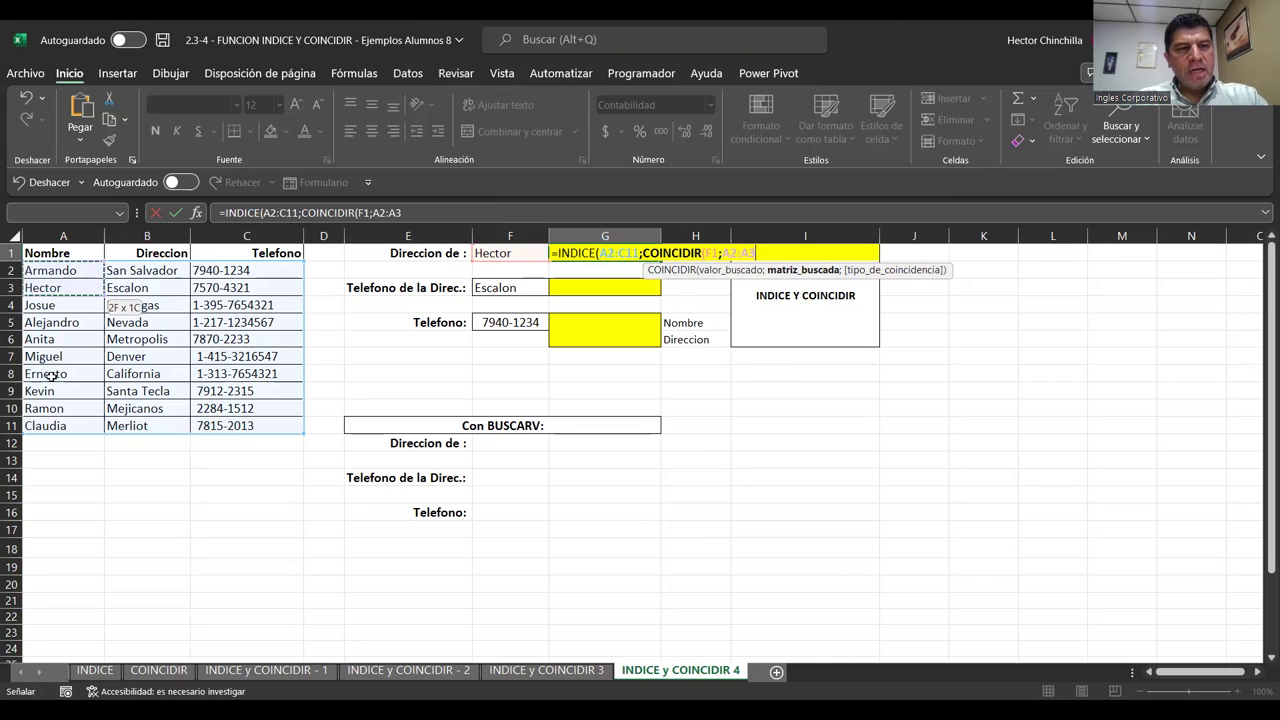
{"action": "left_click_drag", "start_coordinate": [57, 421], "coordinate": [57, 424]}
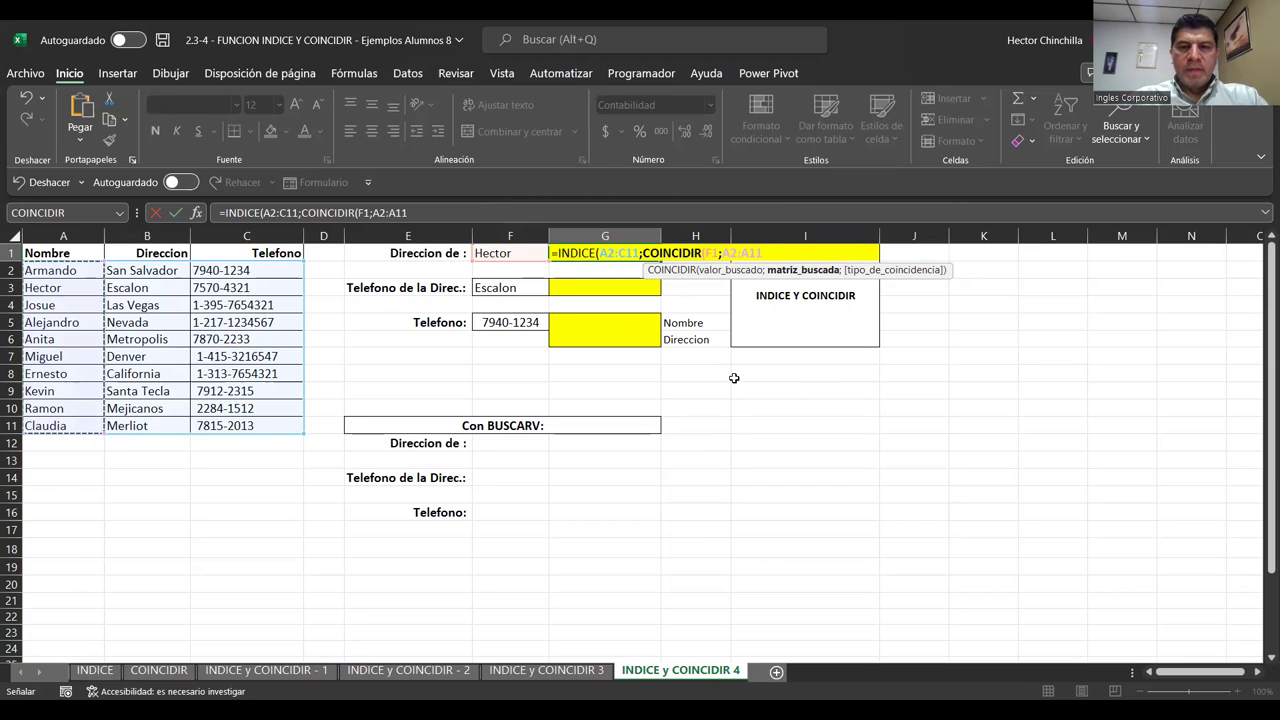
{"action": "type", "text": ";0"}
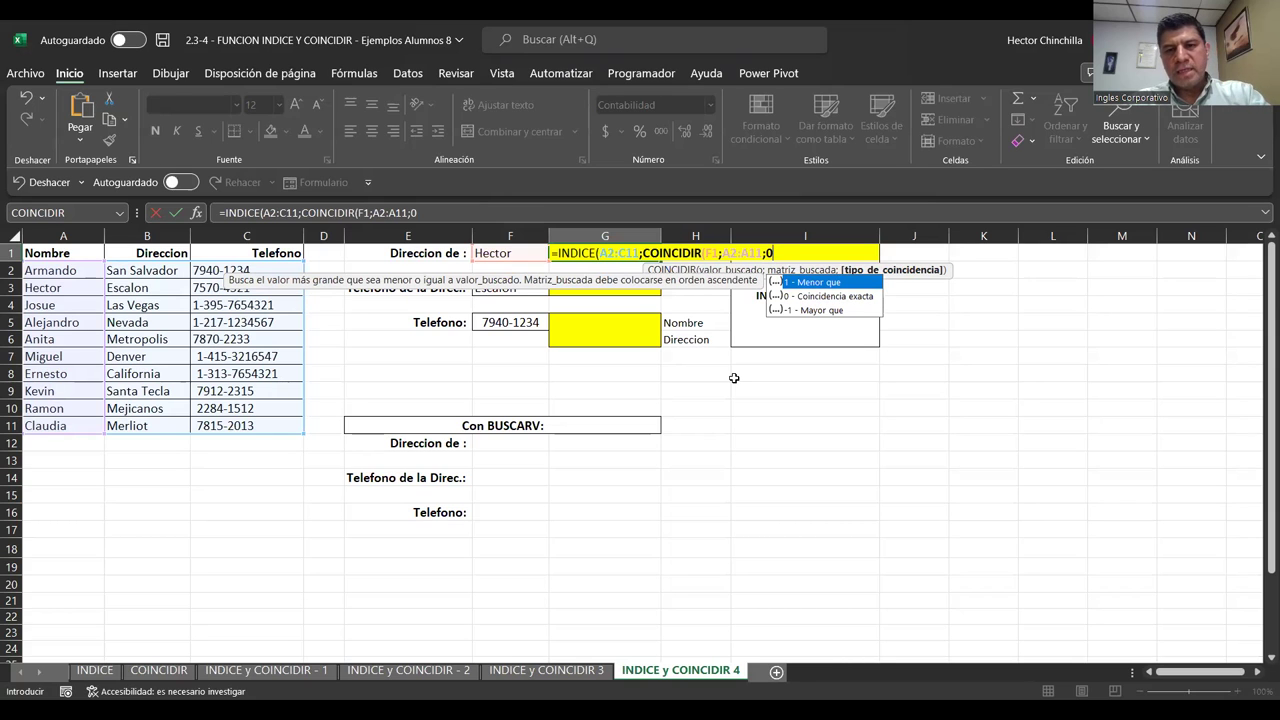
{"action": "type", "text": ")"}
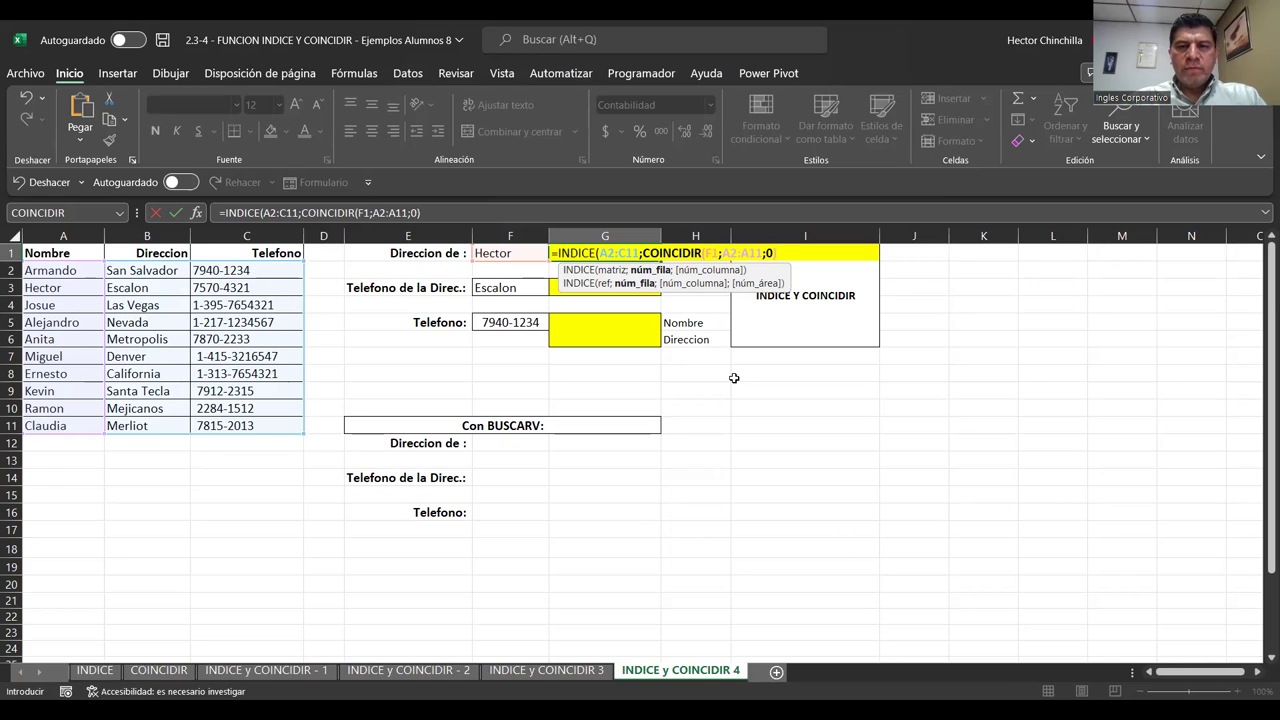
- Set the INDICE column argument in G1 to 2 and enter the finished formula
{"action": "type", "text": ";"}
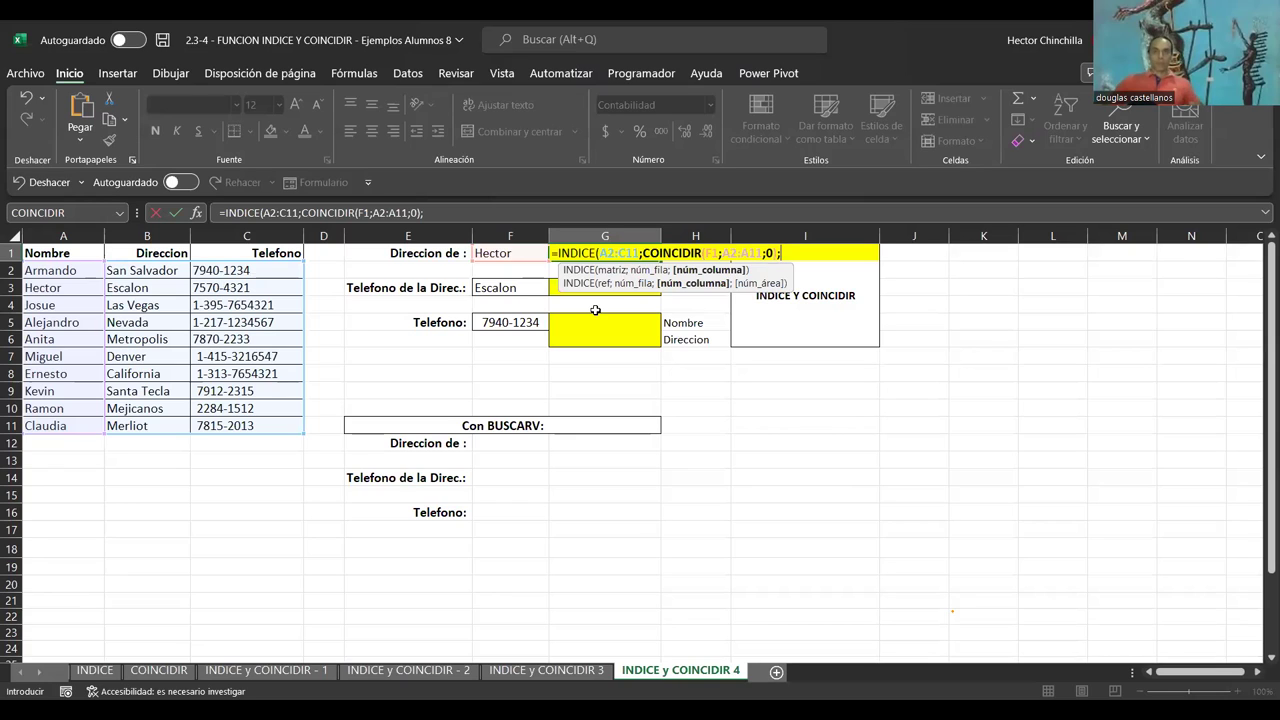
{"action": "type", "text": "2"}
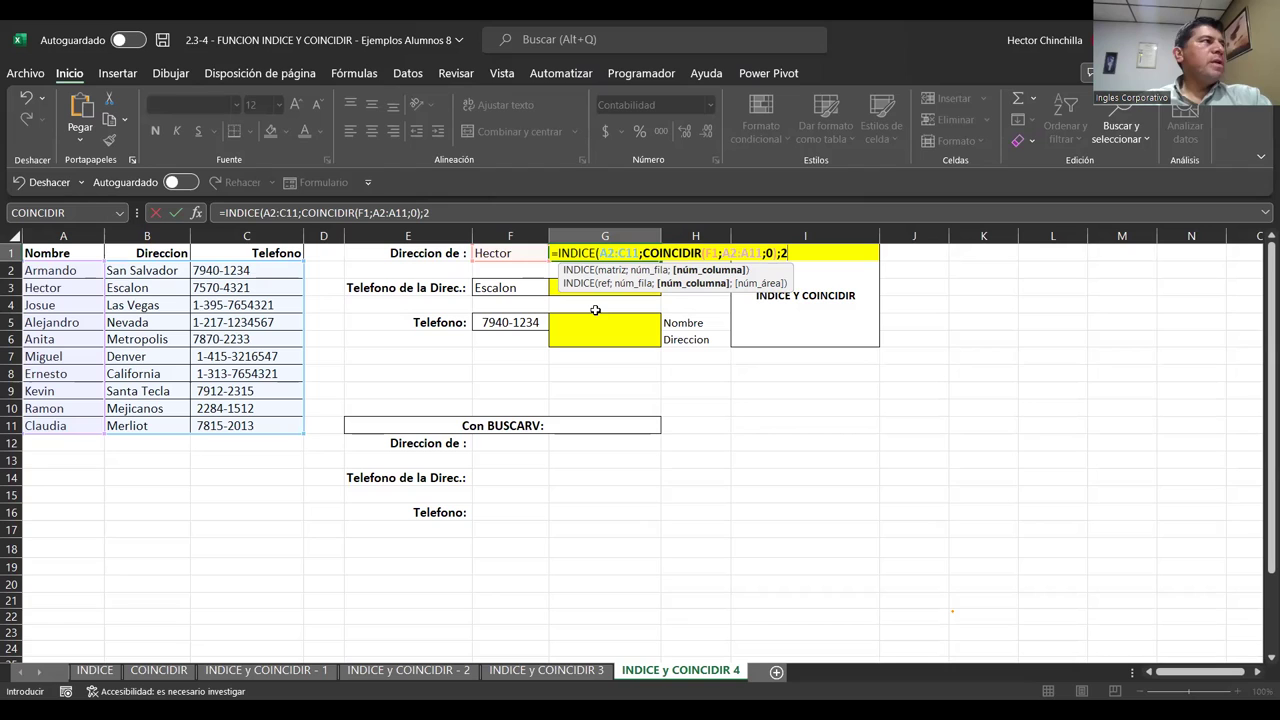
{"action": "type", "text": ")"}
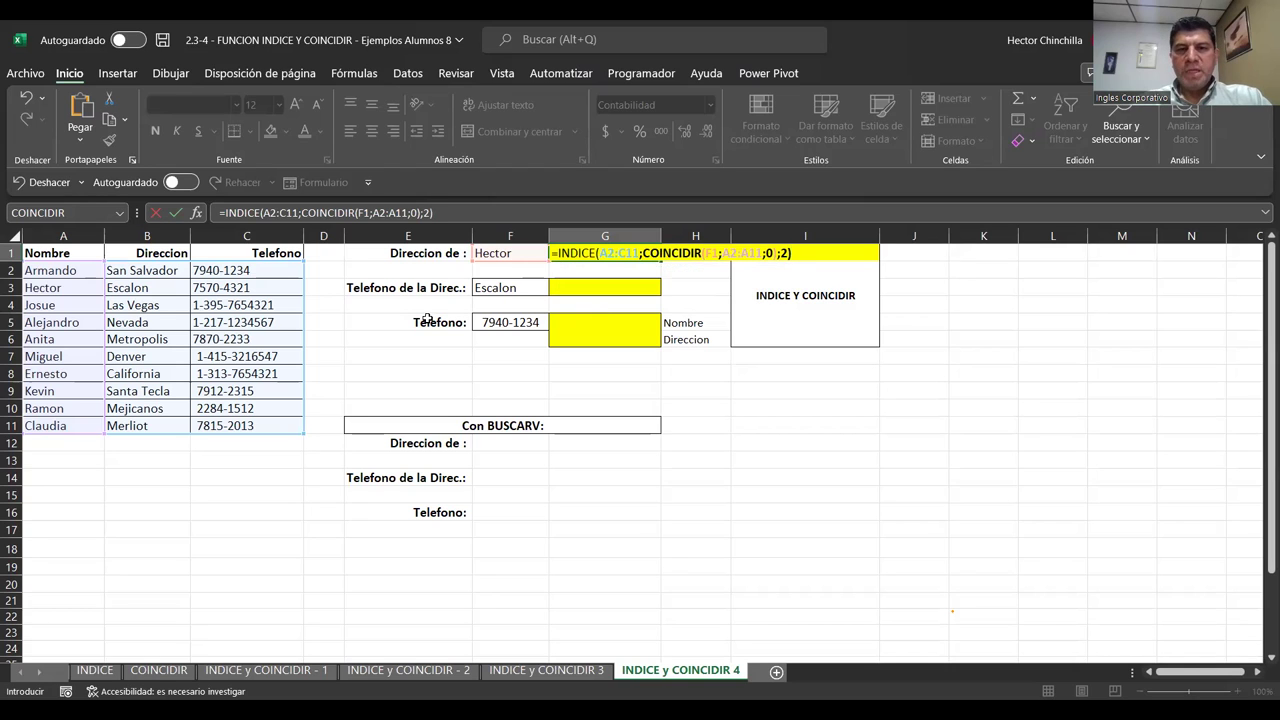
{"action": "key", "text": "ctrl+Return"}
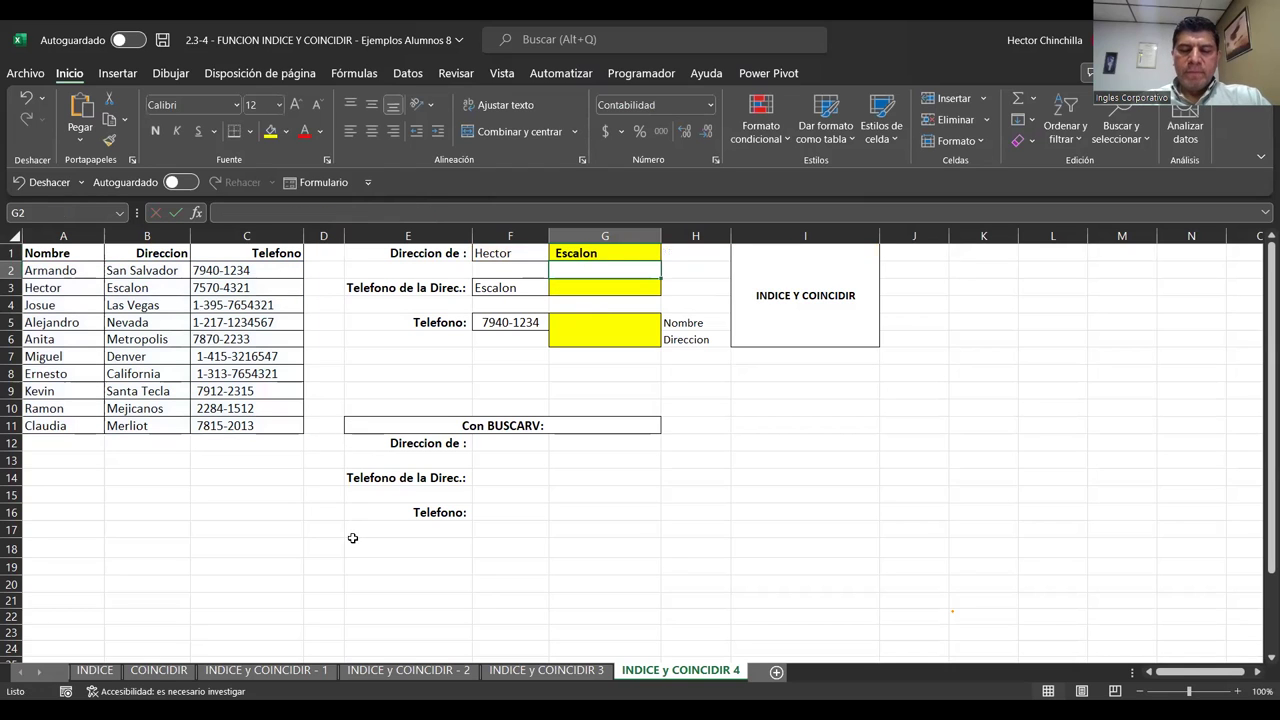
- Test the G1 lookup by entering the contact name from A4 in F1 and compare the address with row 4
{"action": "key", "text": "Left"}
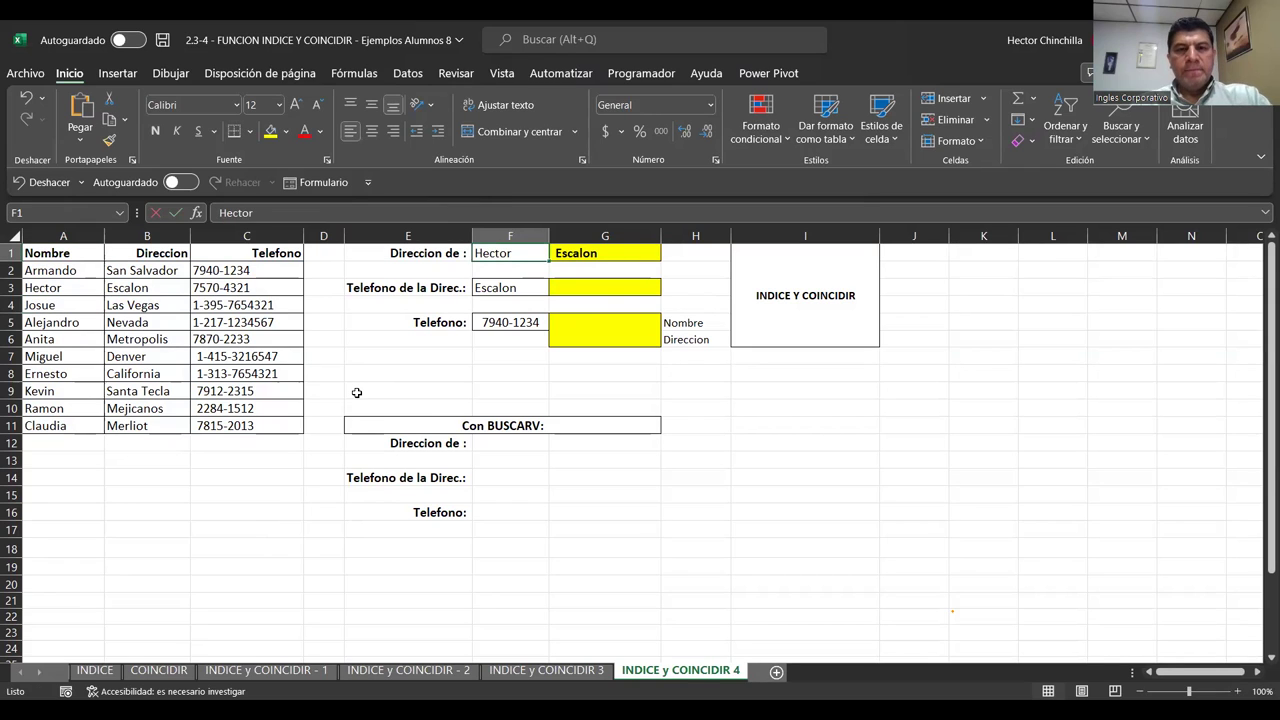
{"action": "key", "text": "BackSpace"}
{"action": "type", "text": "Josue"}
{"action": "key", "text": "Return"}
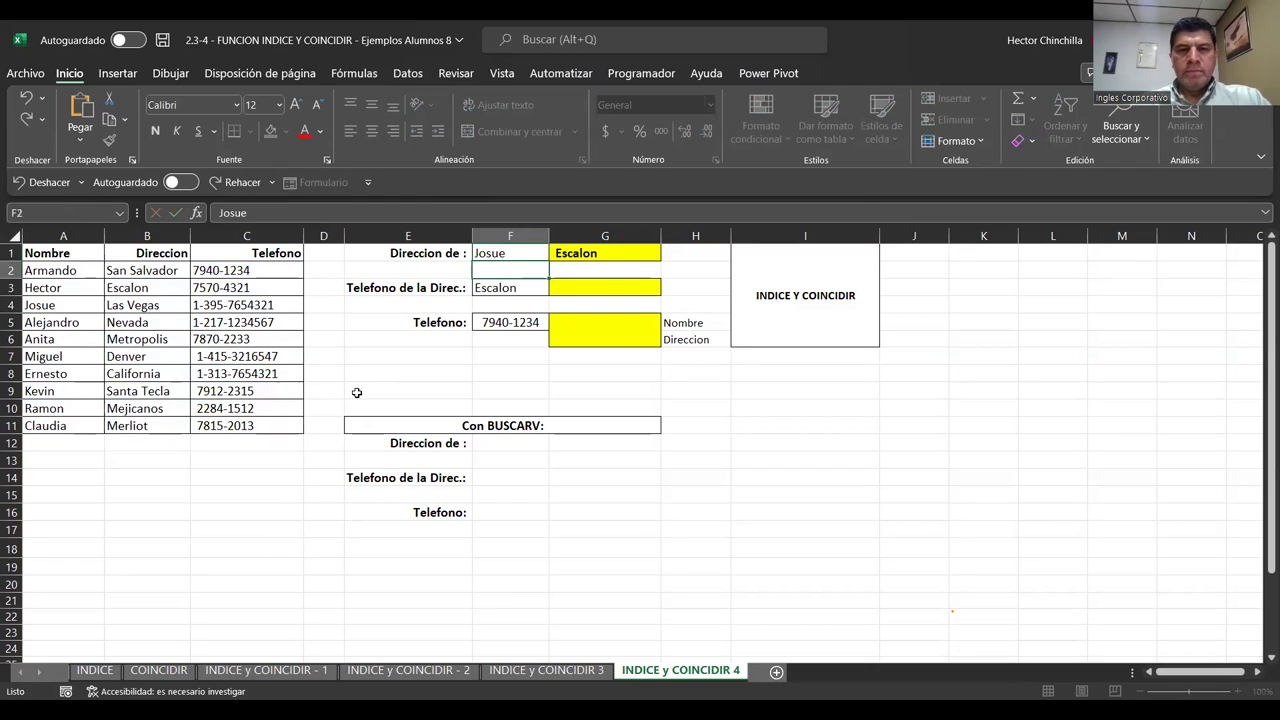
{"action": "left_click", "coordinate": [513, 258]}
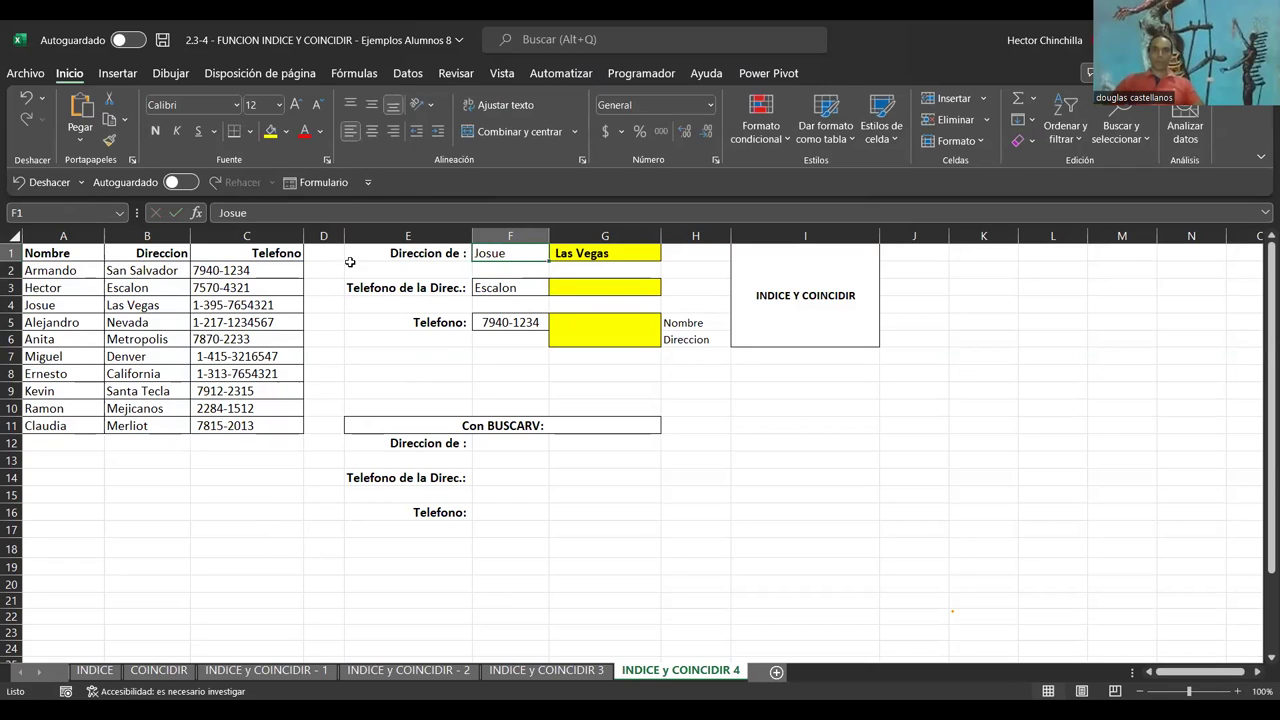
{"action": "left_click_drag", "start_coordinate": [76, 305], "coordinate": [133, 305]}
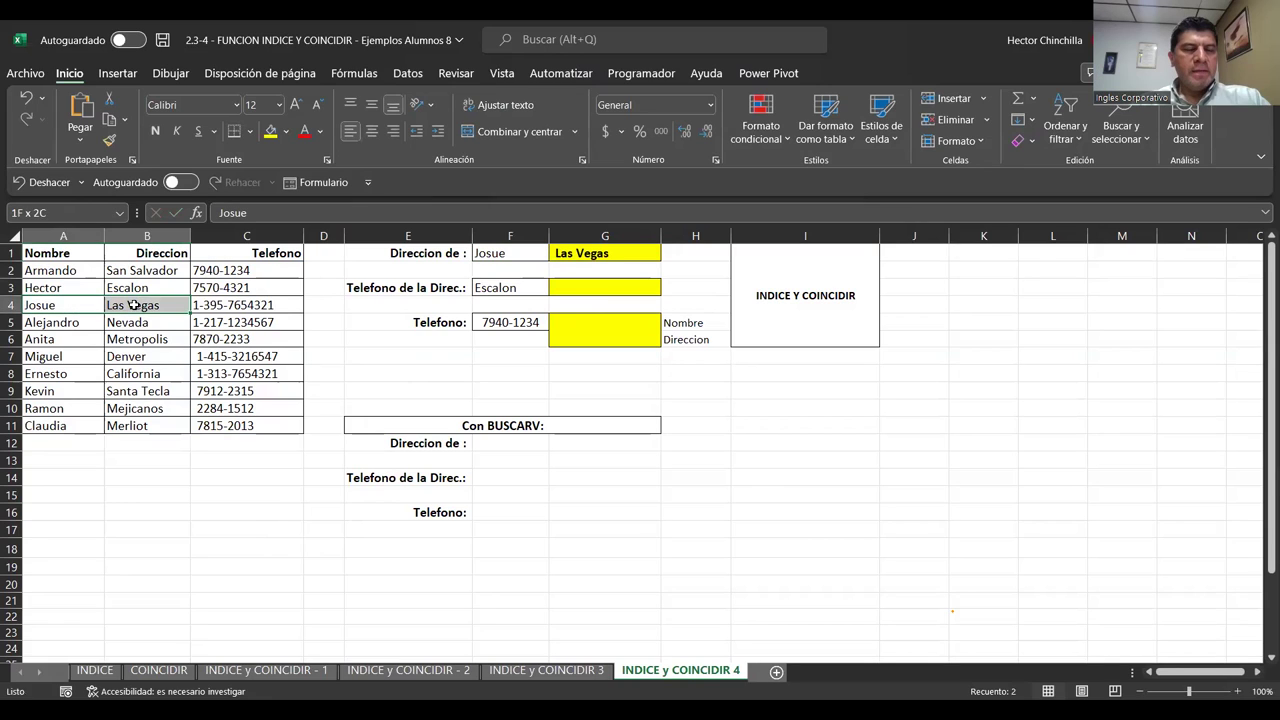
{"action": "left_click", "coordinate": [131, 305]}
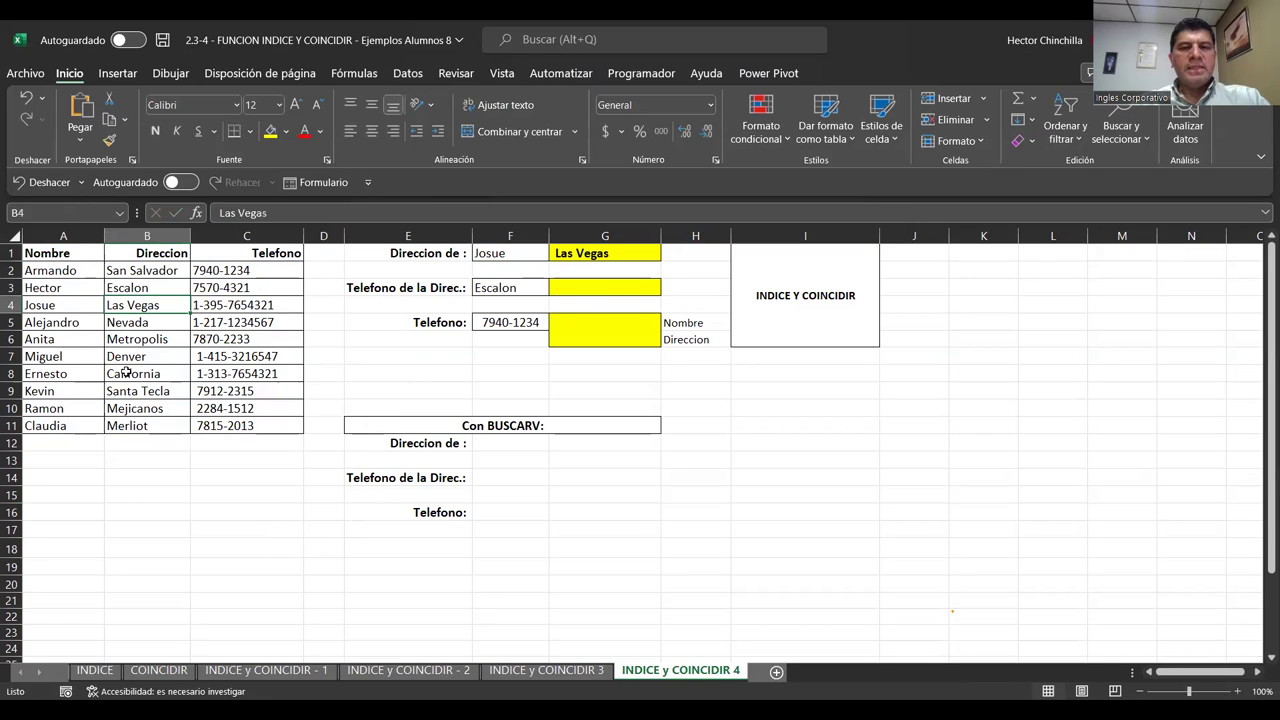
- Replace the name in F1 with the contact name from A6 and check the G1 result against row 6
{"action": "left_click", "coordinate": [491, 254]}
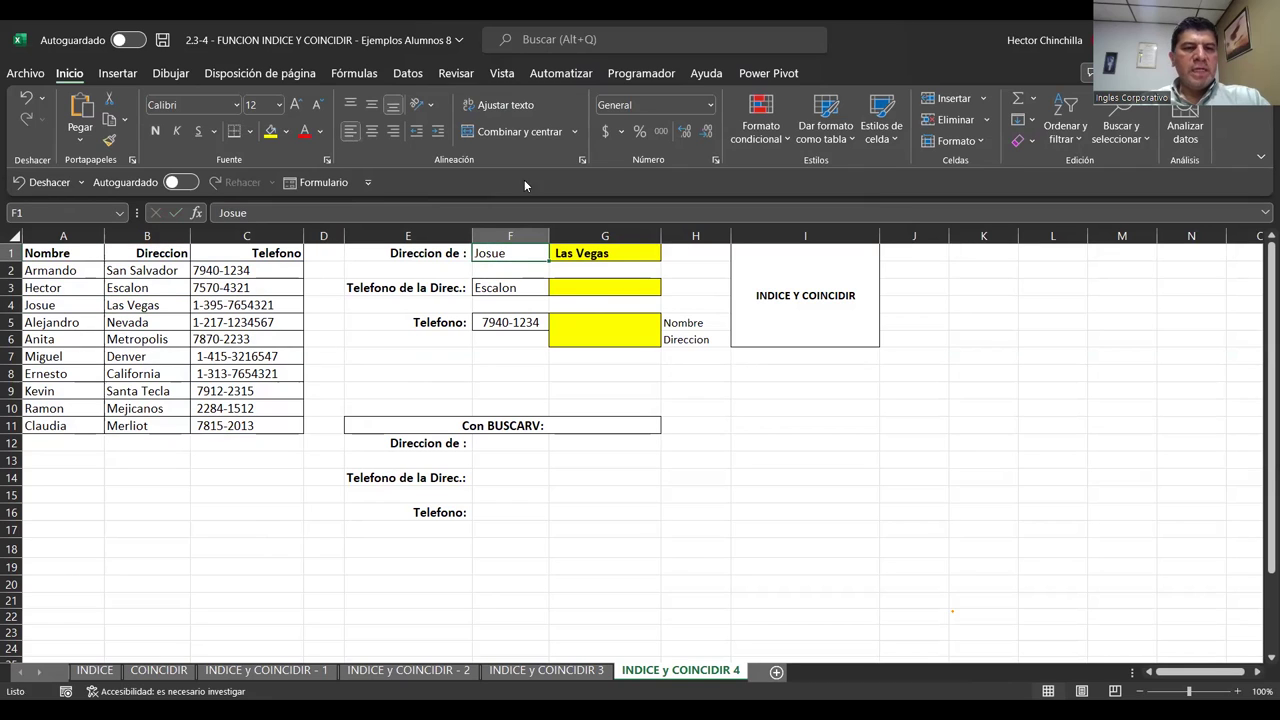
{"action": "type", "text": "Anita"}
{"action": "key", "text": "Return"}
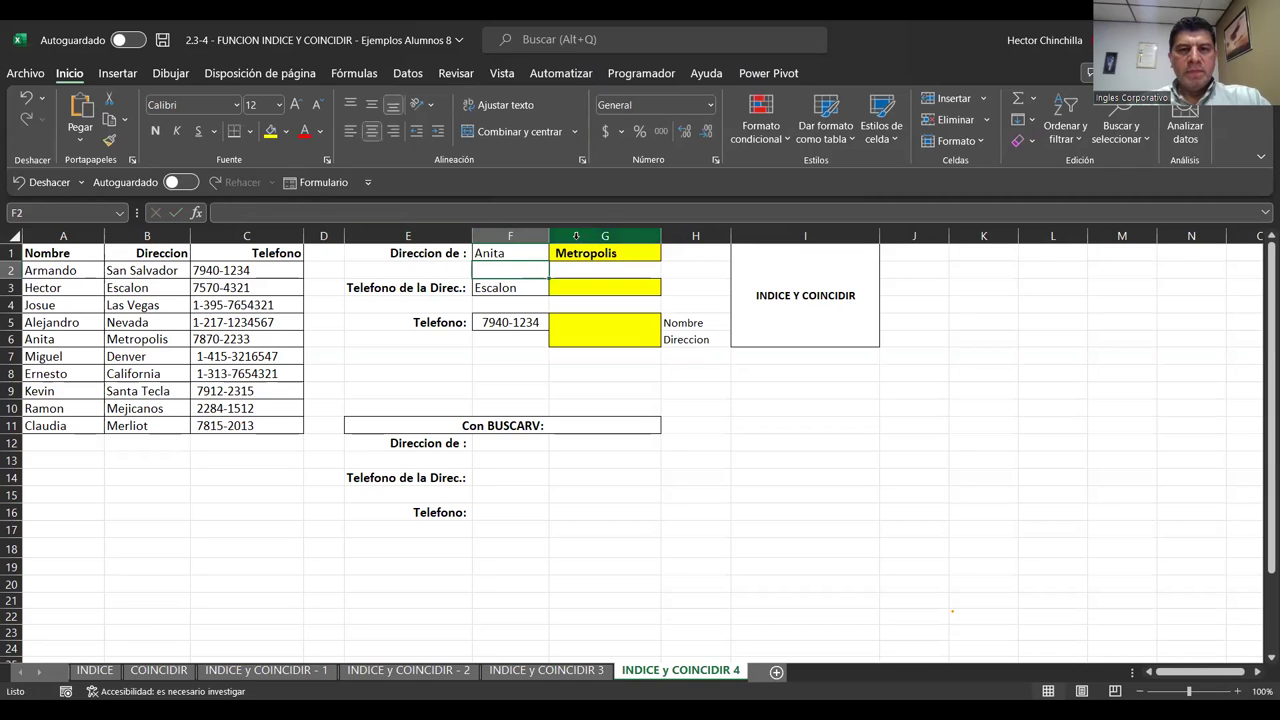
{"action": "left_click", "coordinate": [132, 343]}
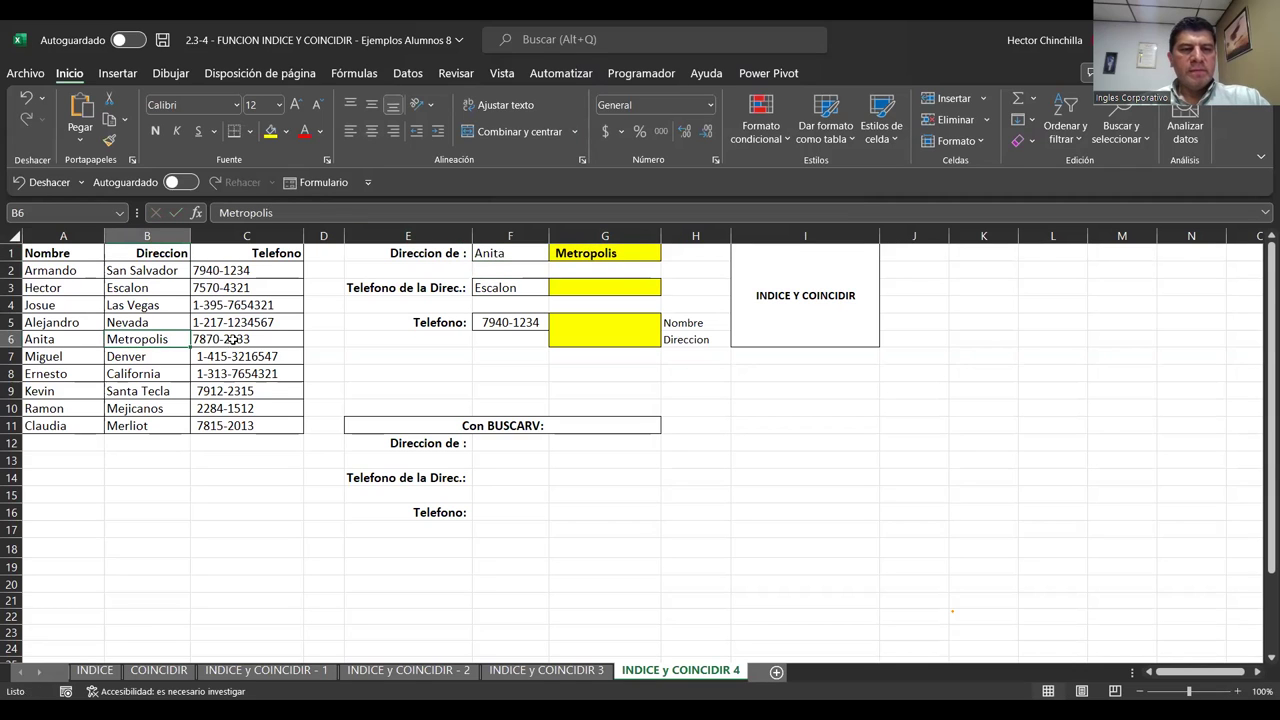
{"action": "left_click", "coordinate": [576, 254]}
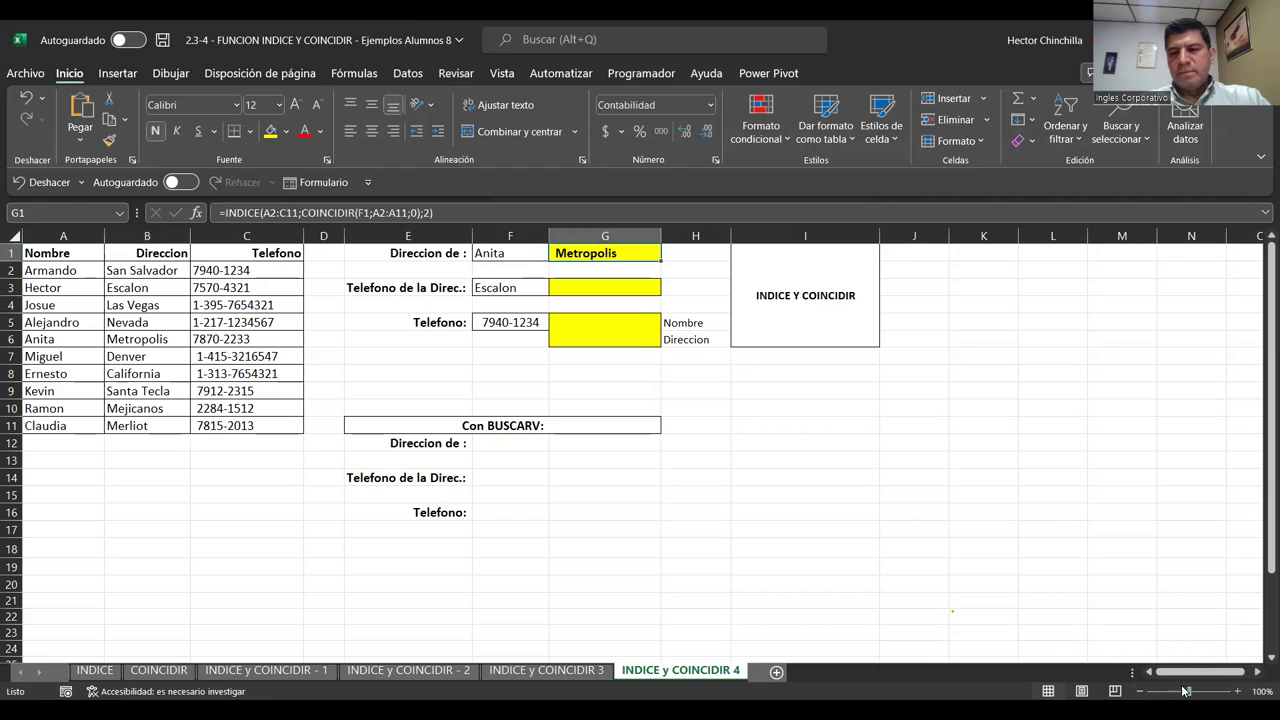
- Begin an INDICE formula in cell G3 with the data range A2:C11 as its matrix argument
{"action": "left_click", "coordinate": [1238, 691]}
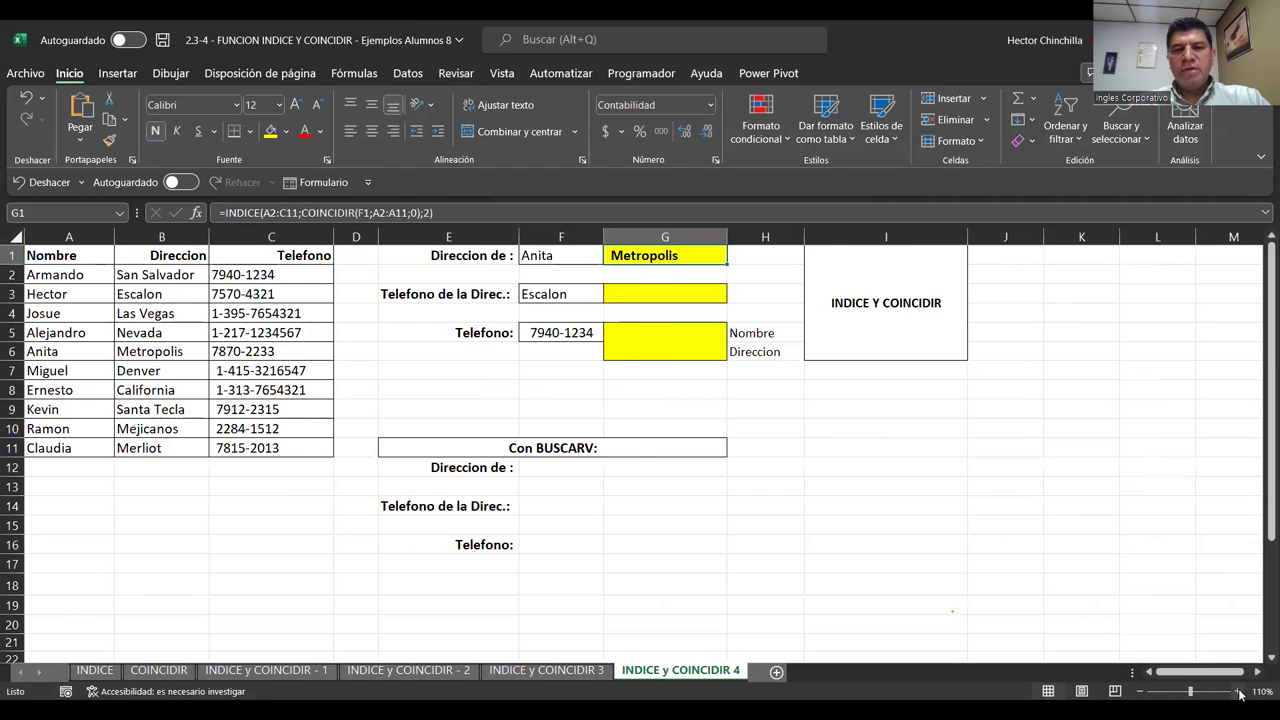
{"action": "left_click", "coordinate": [1238, 691]}
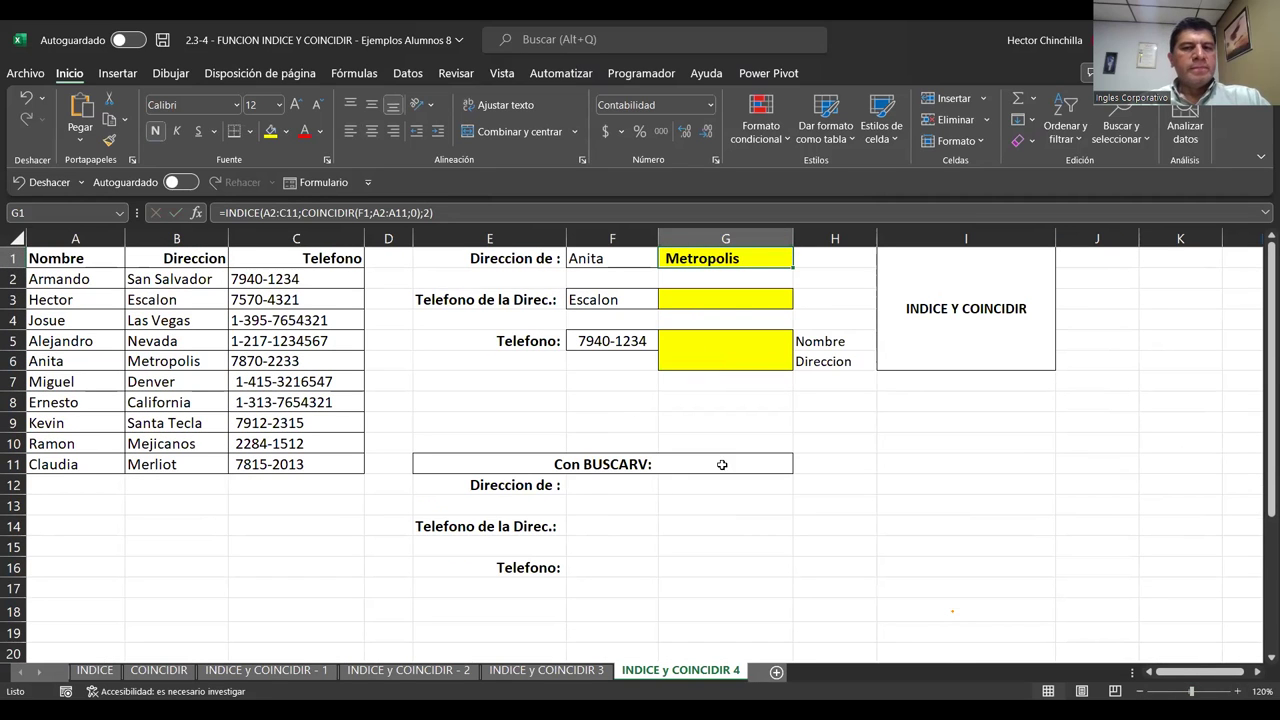
{"action": "left_click", "coordinate": [730, 304]}
{"action": "left_click", "coordinate": [618, 300]}
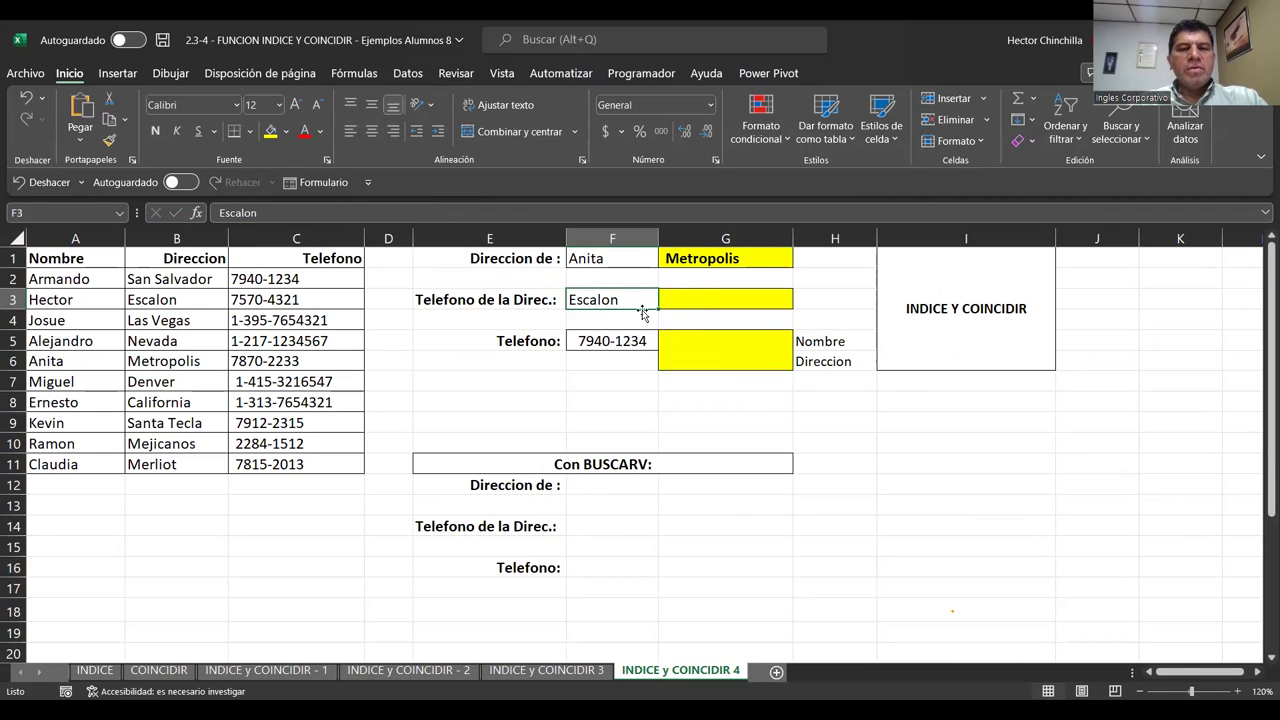
{"action": "left_click", "coordinate": [674, 304]}
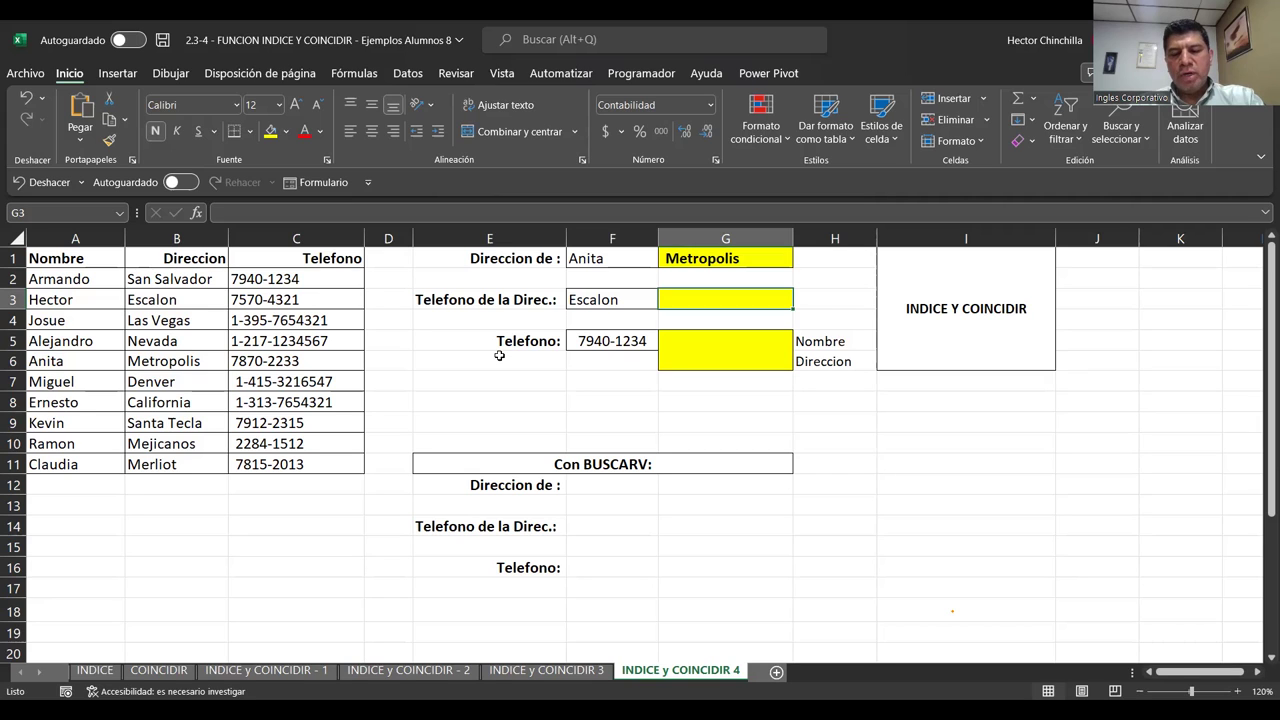
{"action": "key", "text": "Left"}
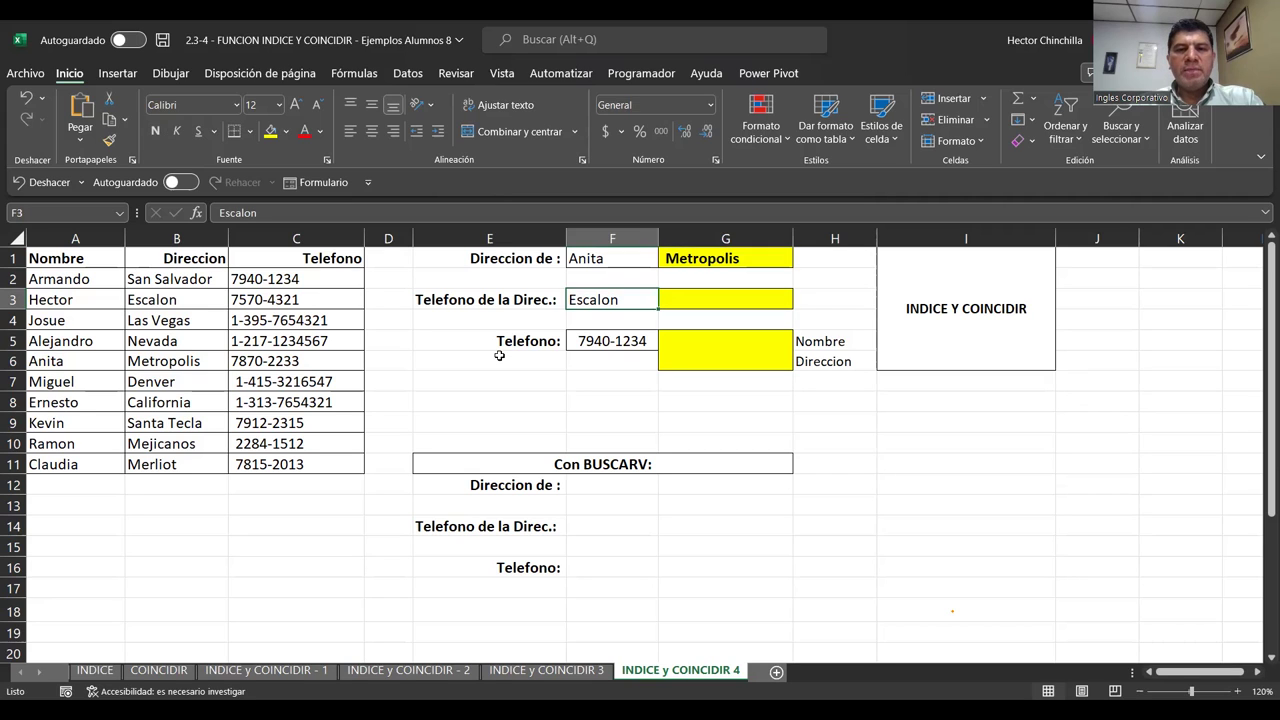
{"action": "key", "text": "Right"}
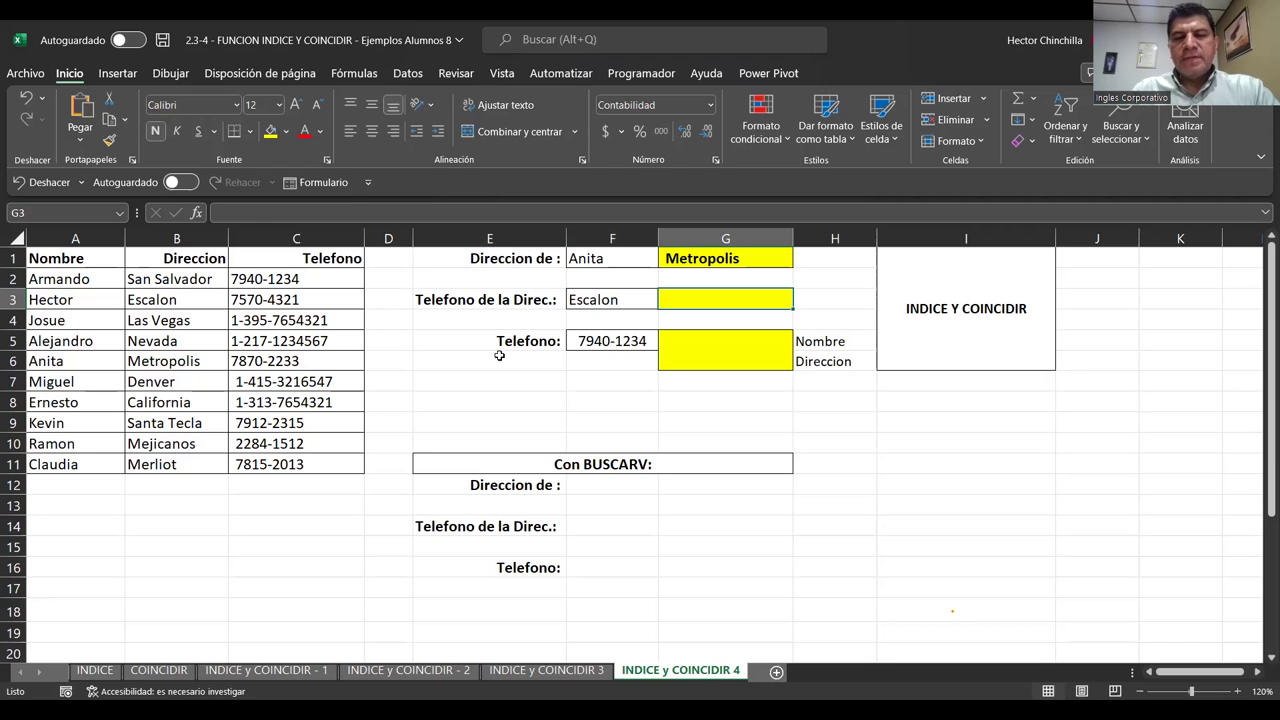
{"action": "type", "text": "="}
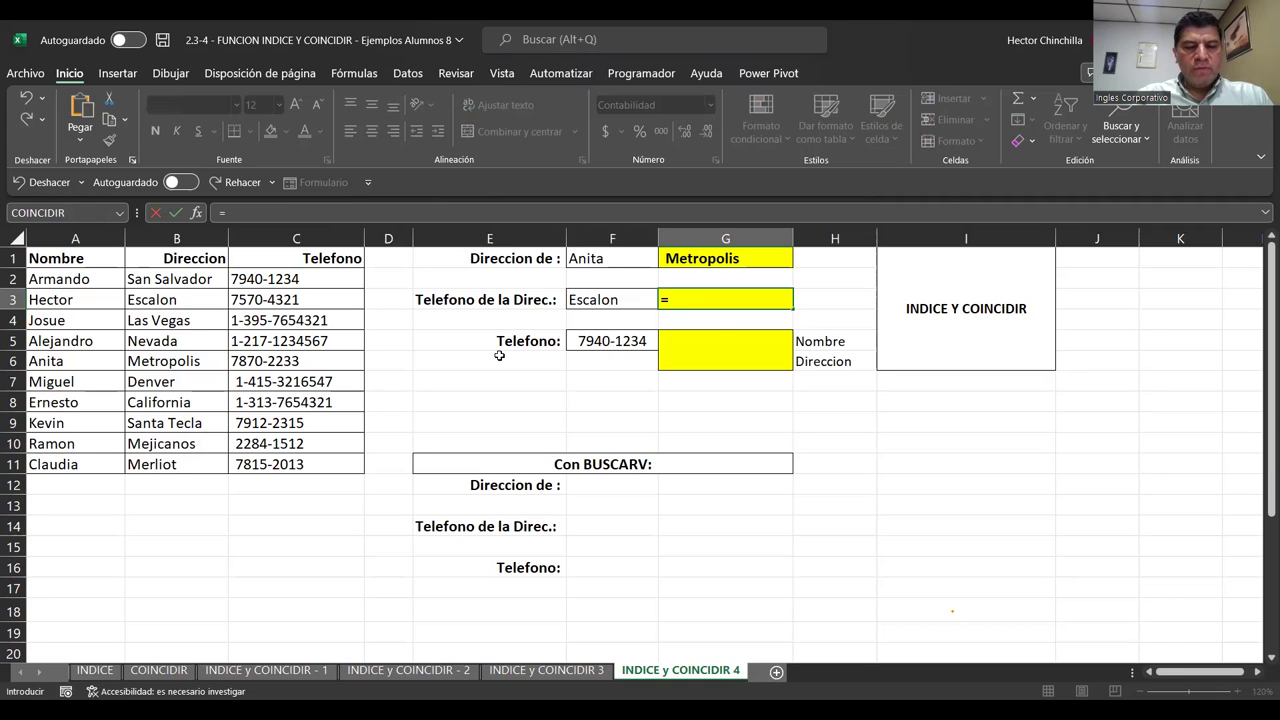
{"action": "type", "text": "INDICE("}
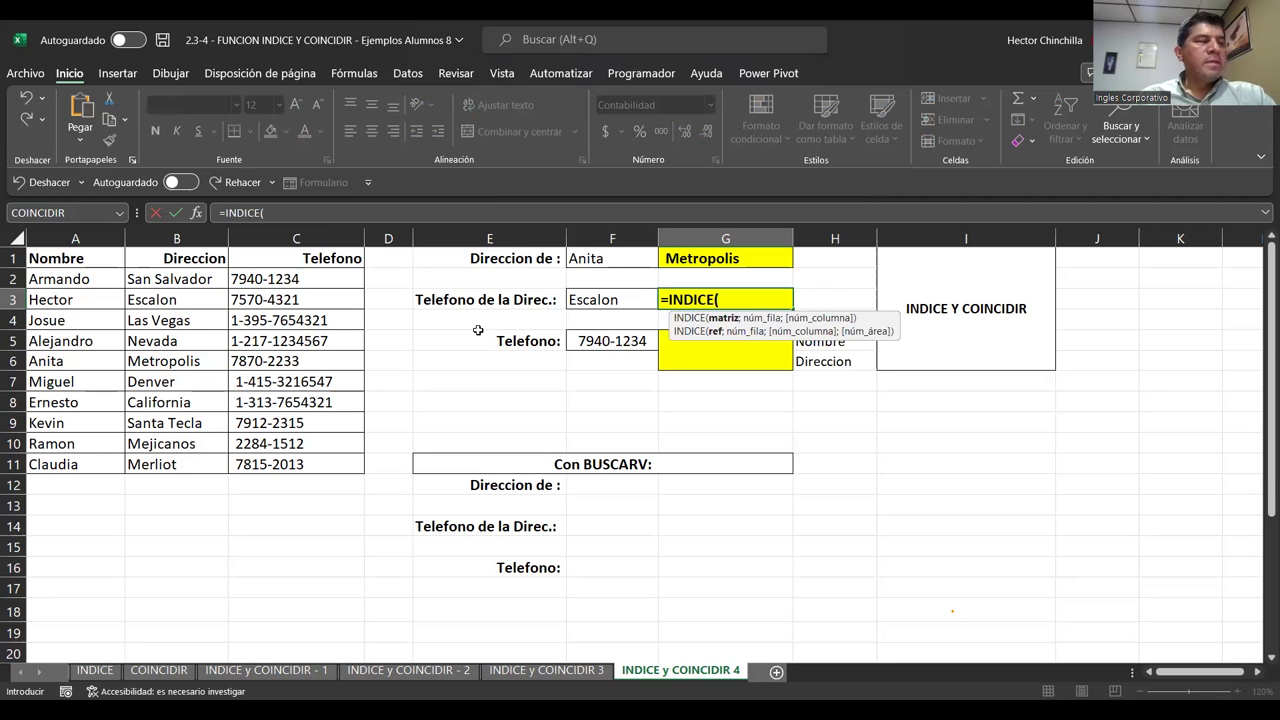
{"action": "left_click", "coordinate": [104, 280]}
{"action": "left_click_drag", "start_coordinate": [104, 280], "coordinate": [226, 283]}
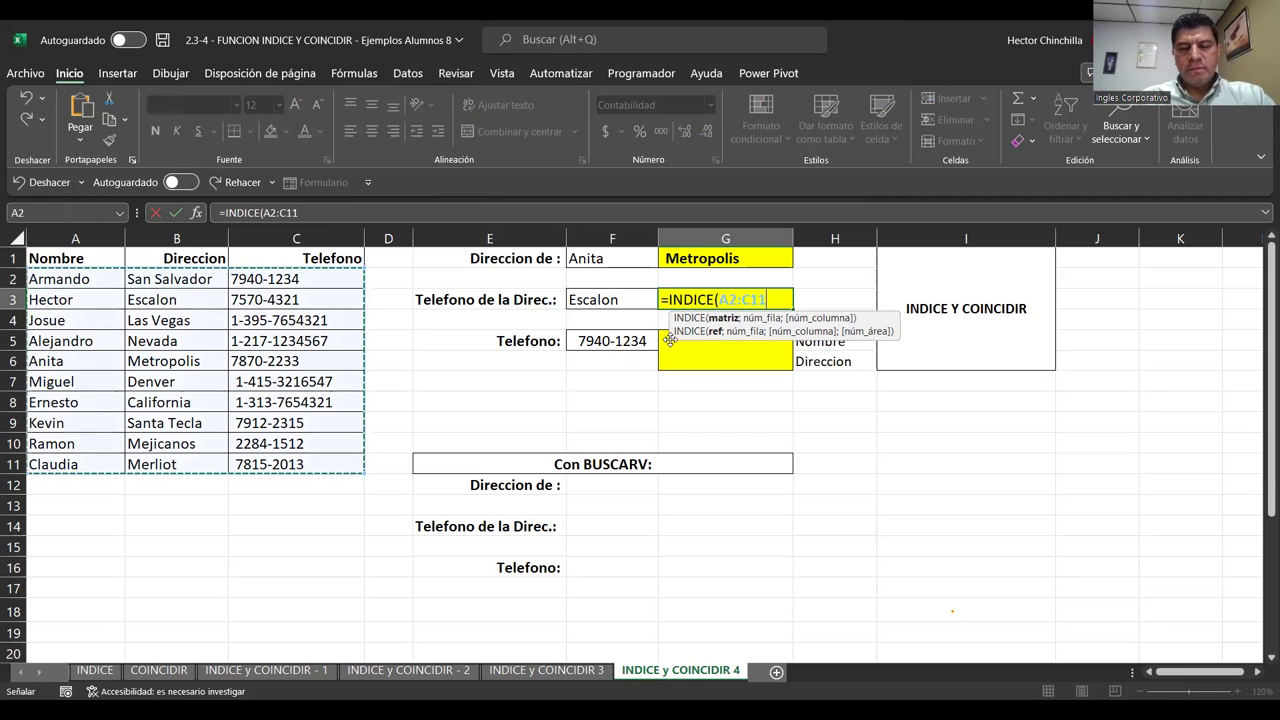
{"action": "type", "text": ";"}
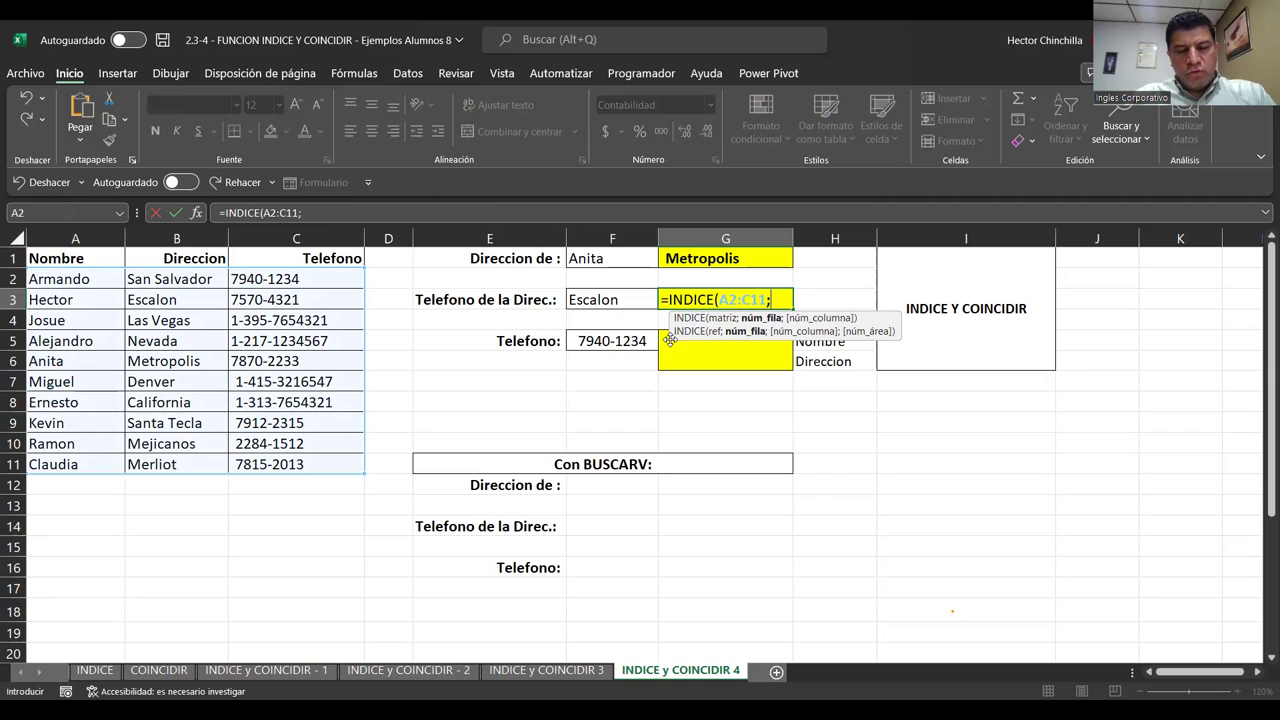
- Nest a COINCIDIR function as the row argument of the G3 formula, with F3 as its lookup value
{"action": "type", "text": "COINDIC"}
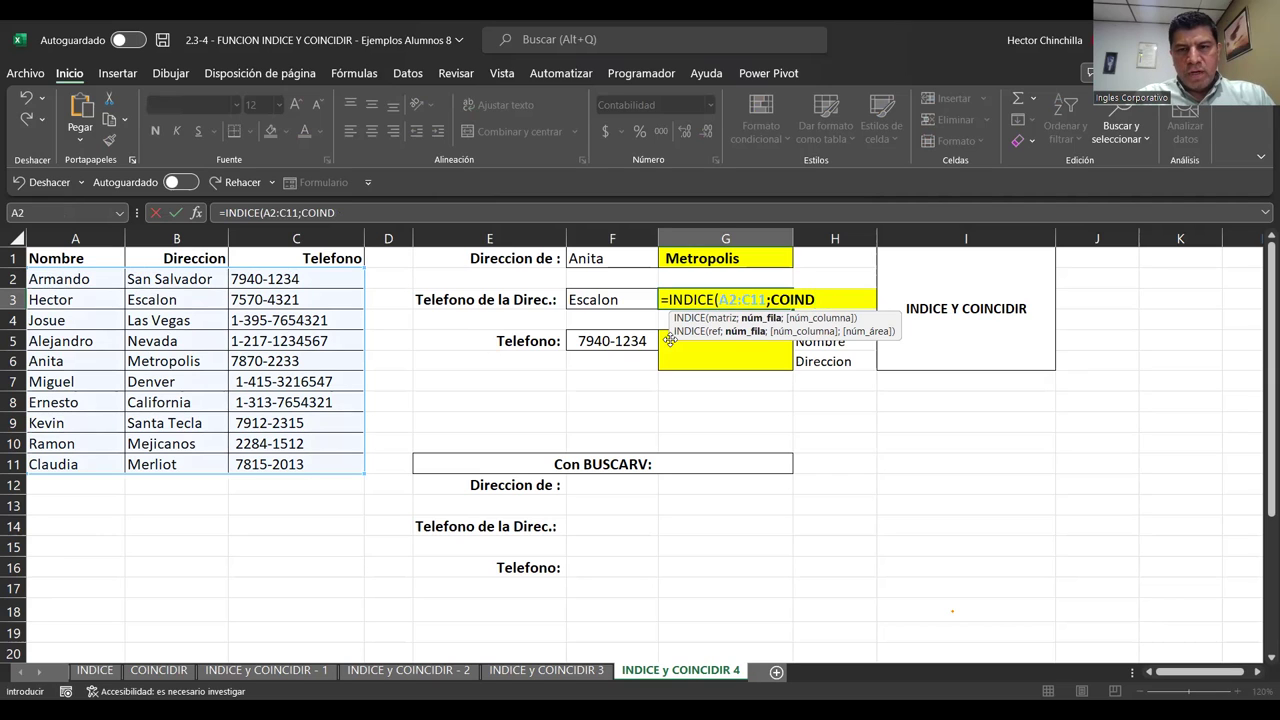
{"action": "key", "text": "BackSpace"}
{"action": "type", "text": "CIDIR"}
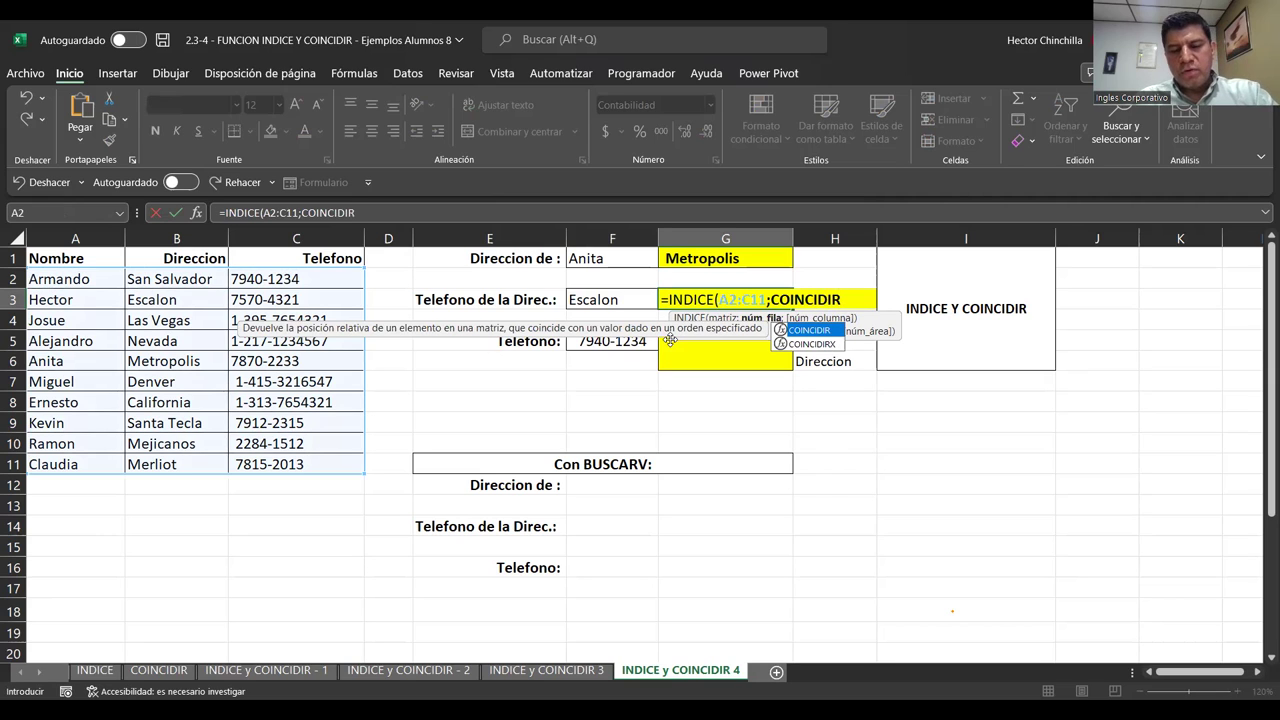
{"action": "type", "text": "("}
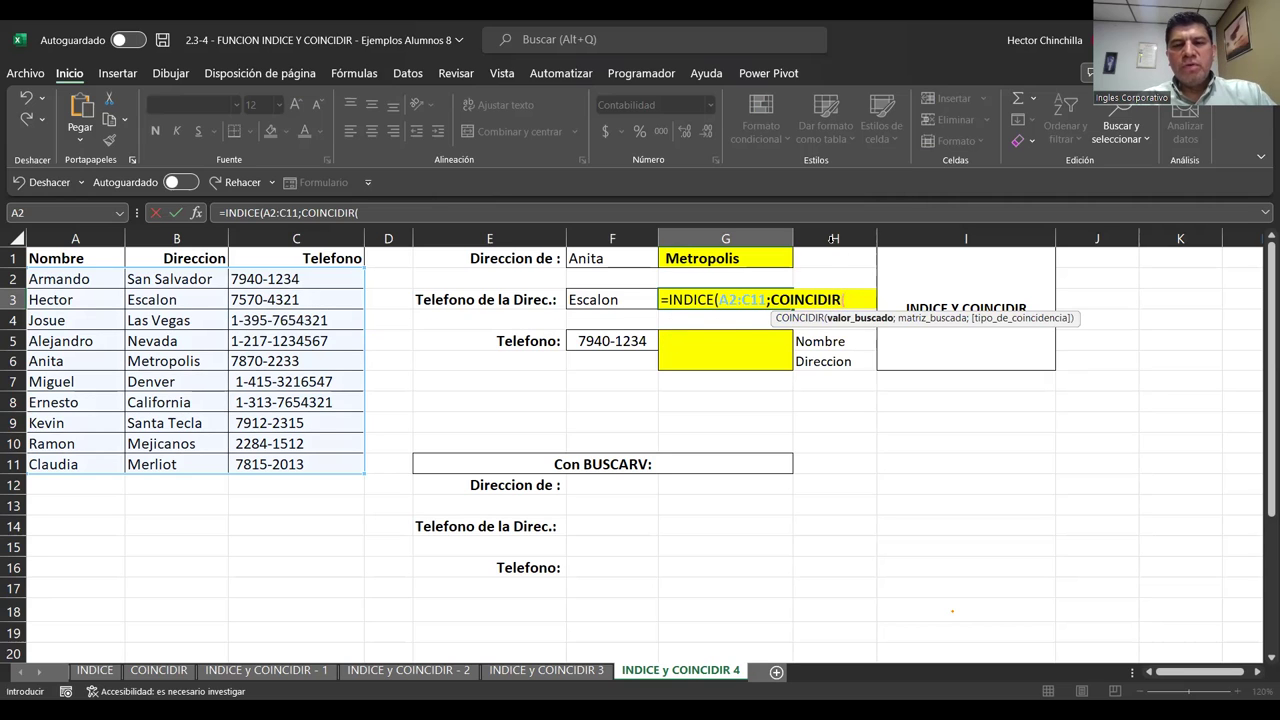
{"action": "left_click", "coordinate": [620, 299]}
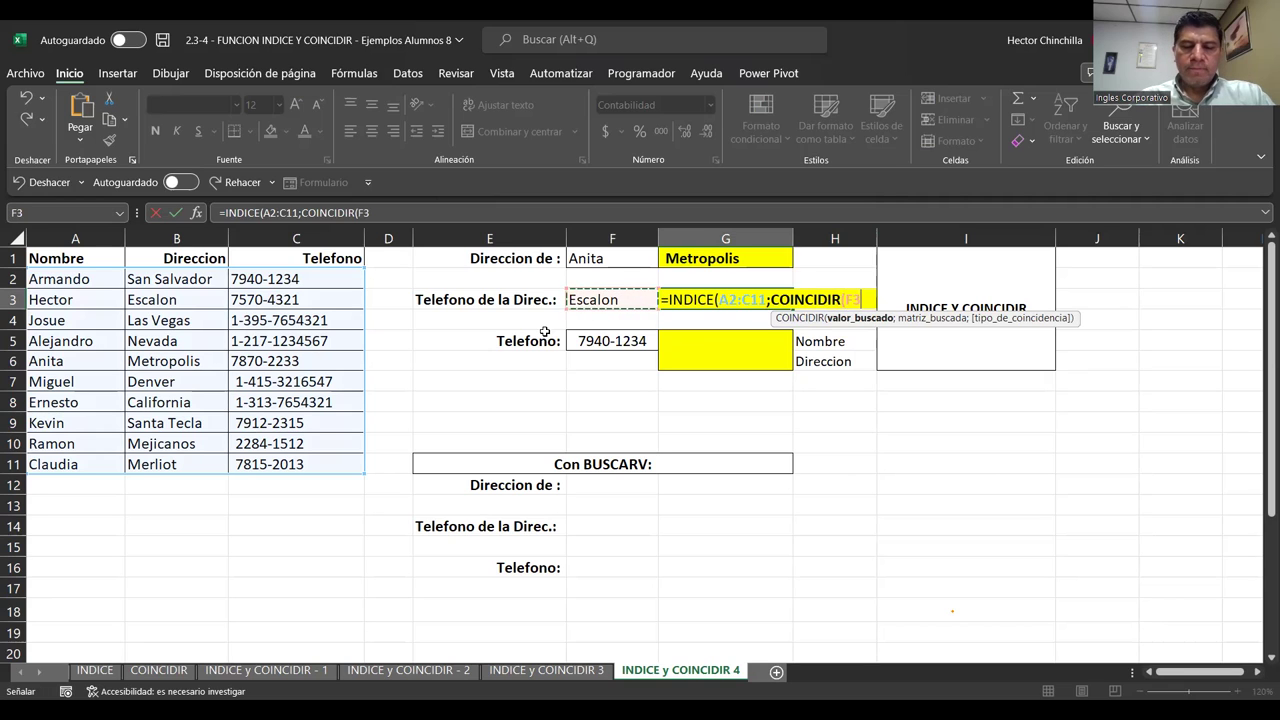
{"action": "type", "text": ";"}
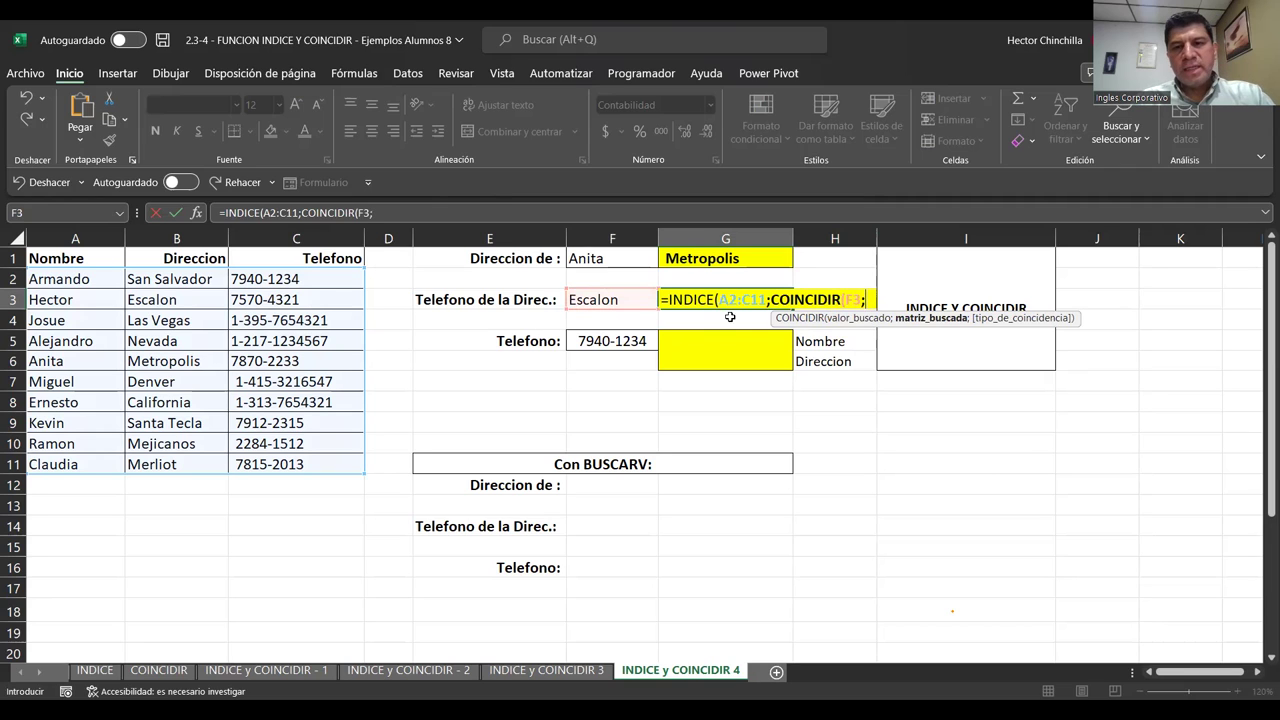
- Set the COINCIDIR lookup range to B2:B11 with match type 0 and close the nested function
{"action": "left_click_drag", "start_coordinate": [183, 281], "coordinate": [186, 307]}
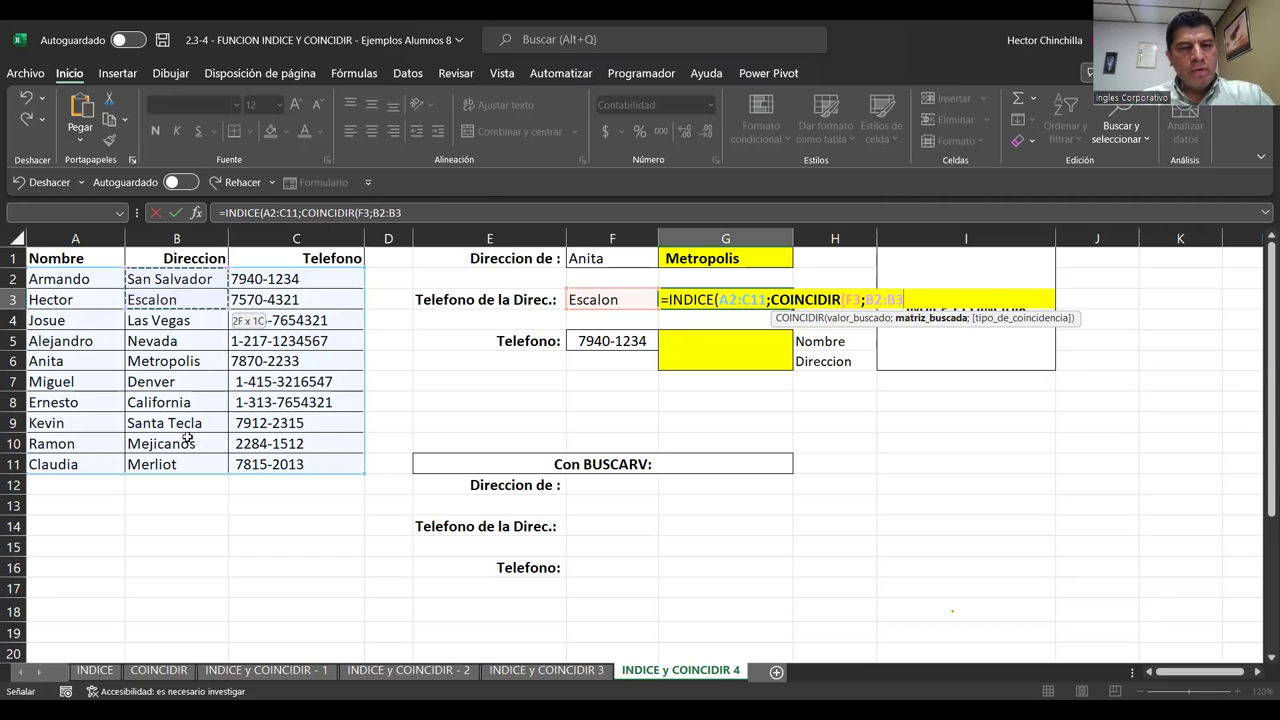
{"action": "key", "text": "ctrl+shift+Down"}
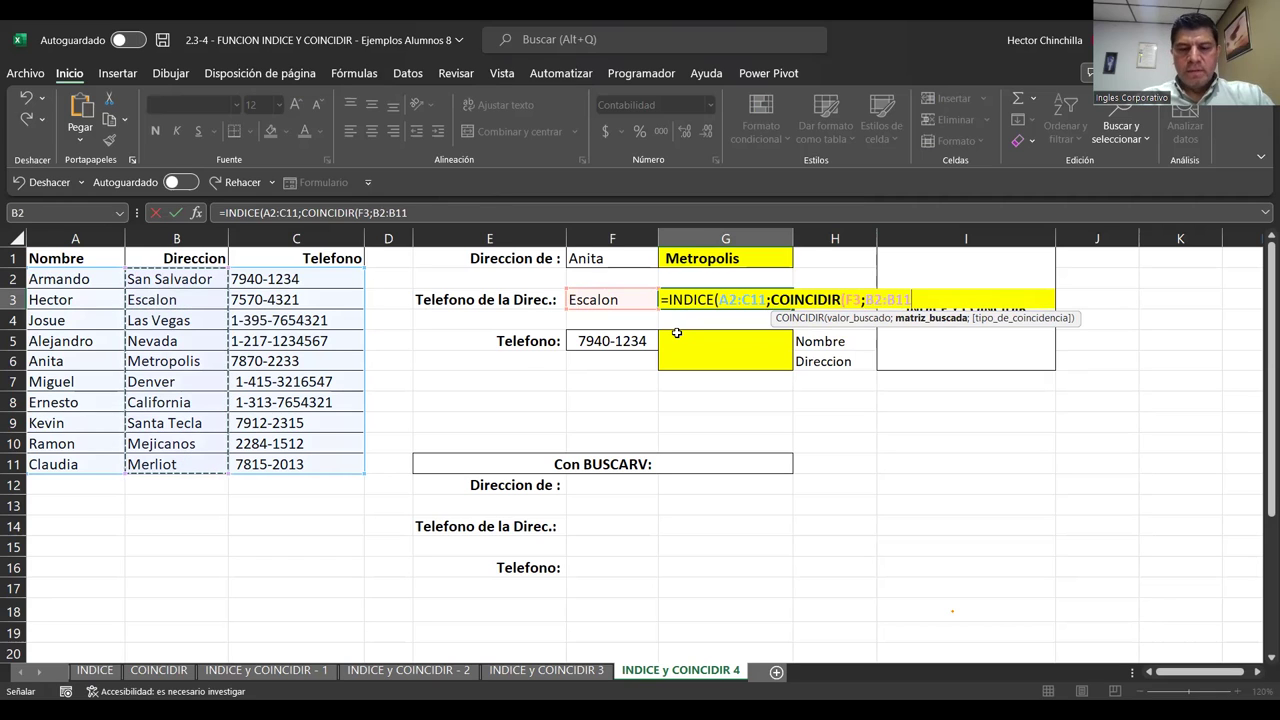
{"action": "type", "text": ";"}
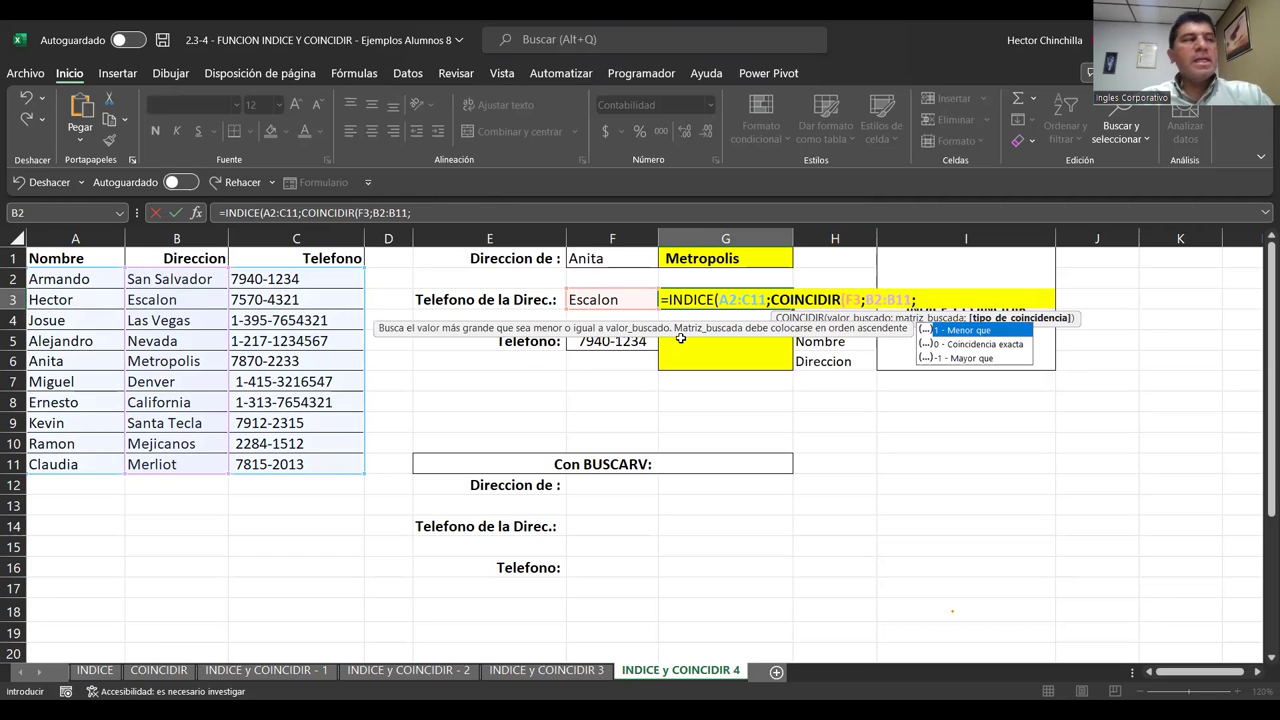
{"action": "type", "text": "0"}
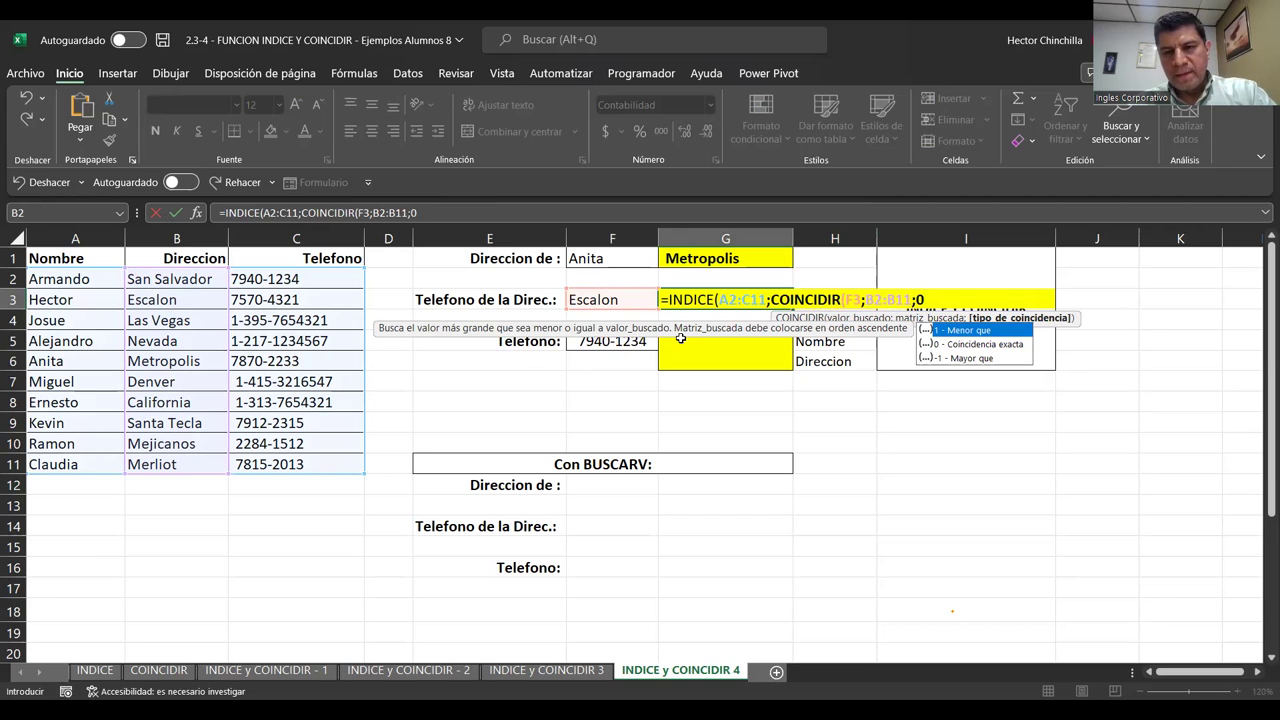
{"action": "type", "text": ");"}
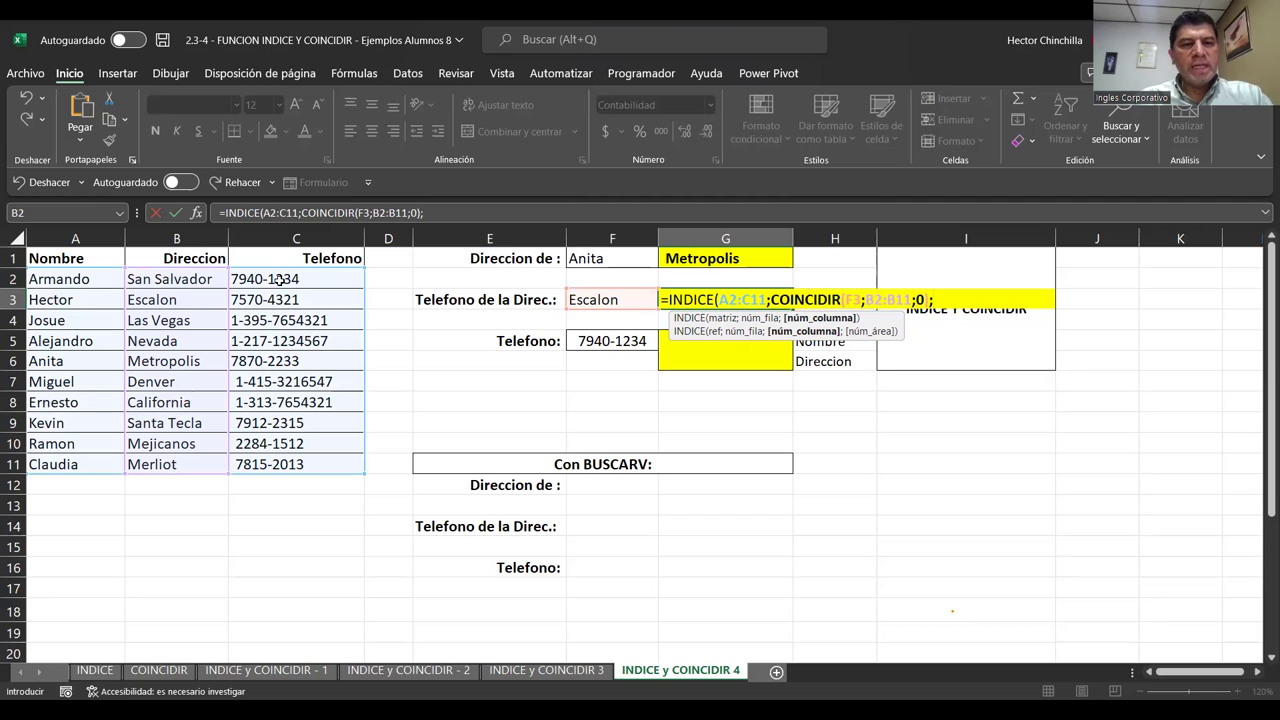
- Set the INDICE column argument in G3 to 3 and enter the finished formula
{"action": "type", "text": "3"}
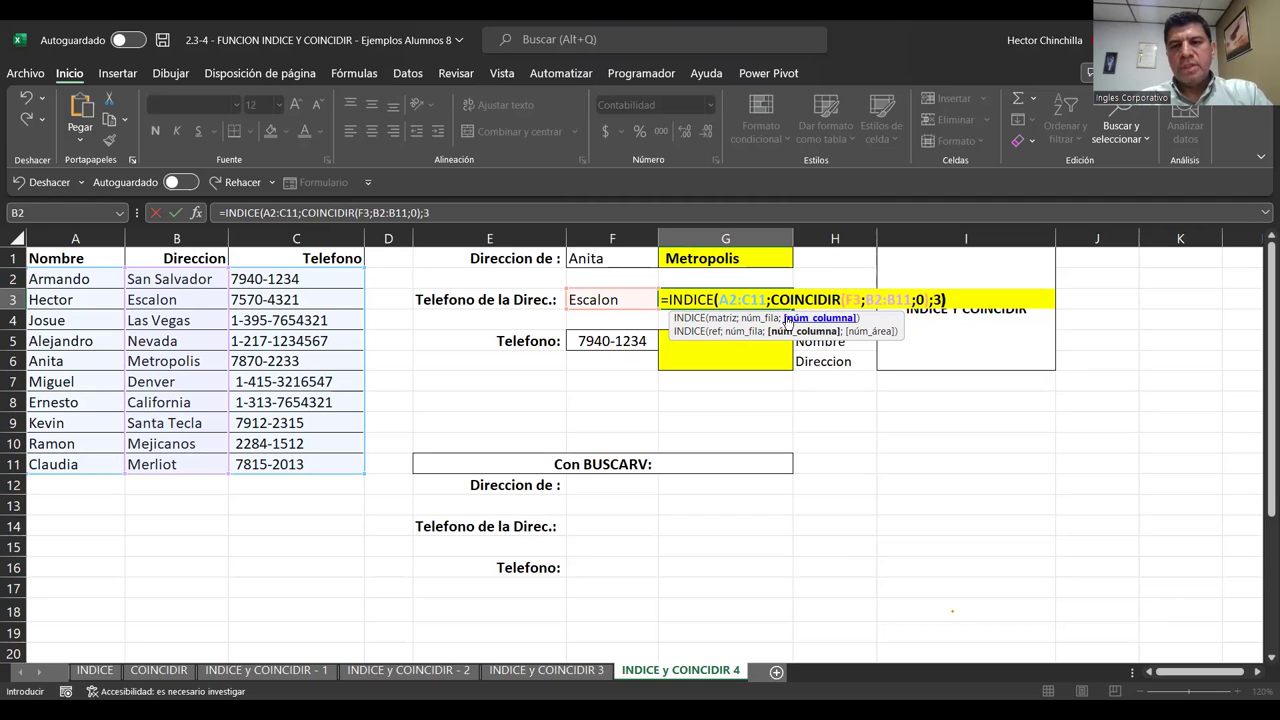
{"action": "key", "text": "Right"}
{"action": "key", "text": "Return"}
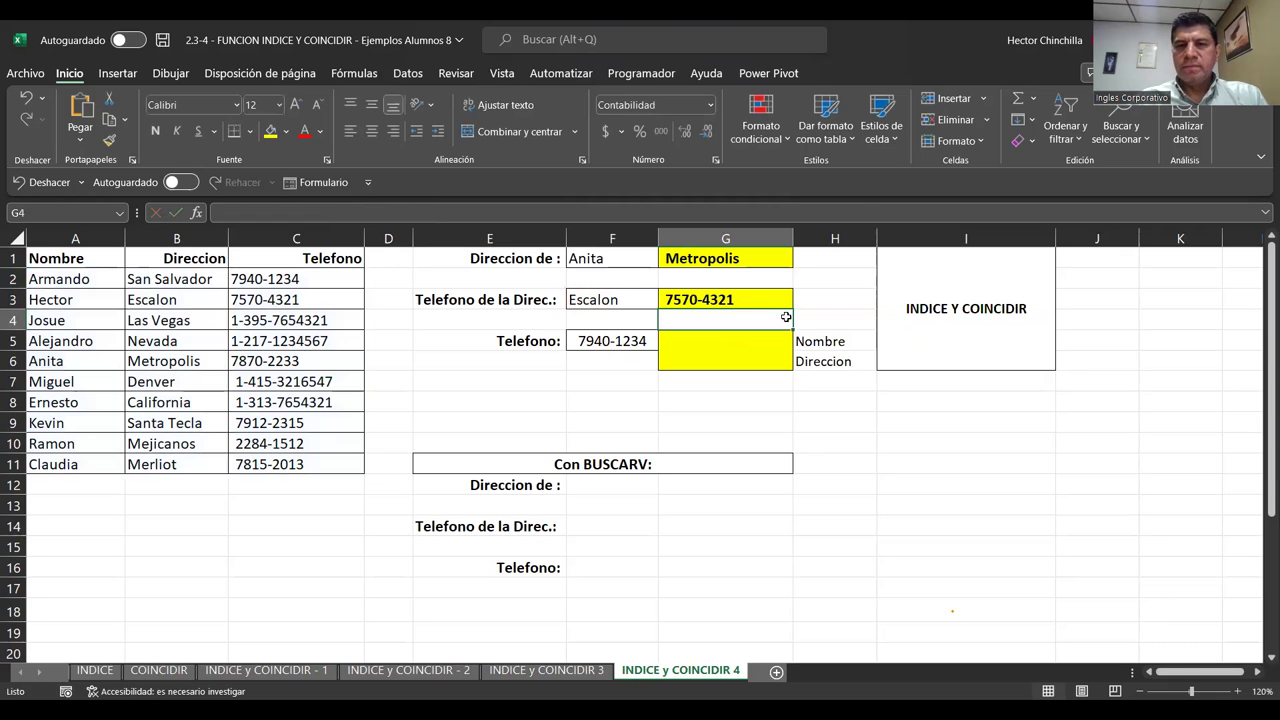
{"action": "key", "text": "Up"}
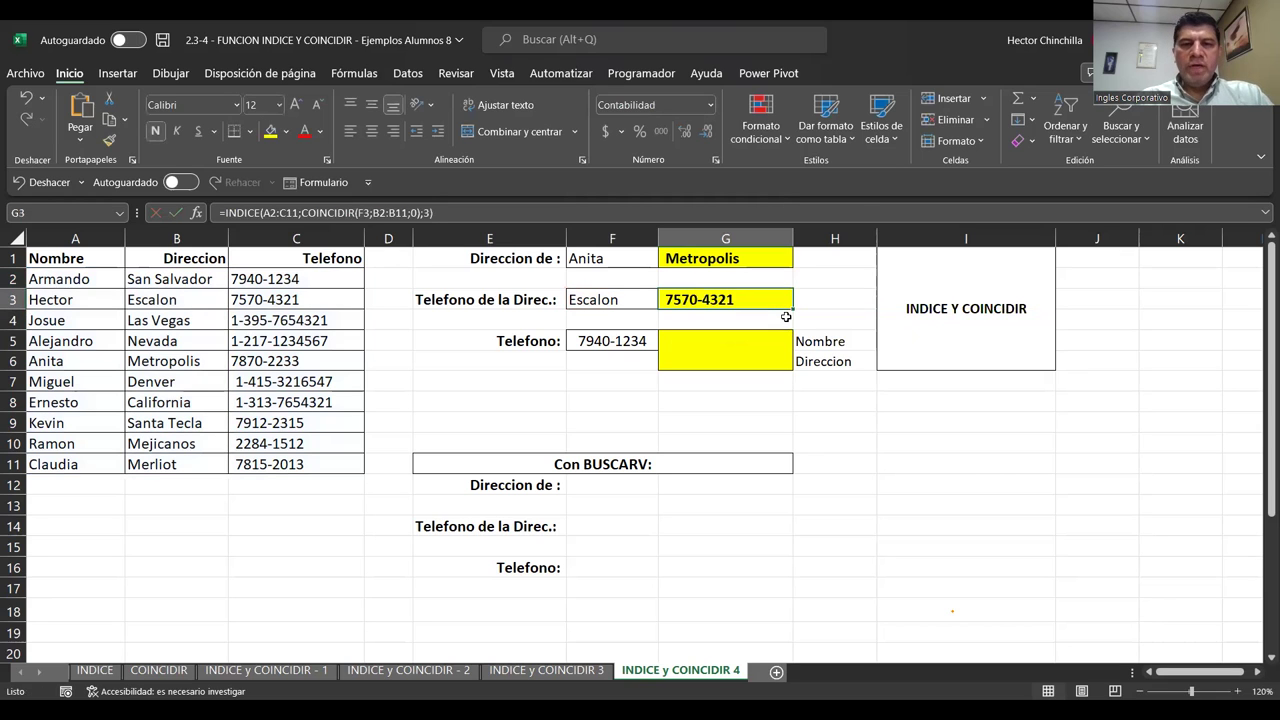
- Review the lookup cells in rows 1 and 3 and compare the G3 result with the phone number in C3
{"action": "key", "text": "Left"}
{"action": "key", "text": "Up"}
{"action": "key", "text": "Up"}
{"action": "key", "text": "Right"}
{"action": "key", "text": "Left"}
{"action": "key", "text": "Right"}
{"action": "key", "text": "Down"}
{"action": "key", "text": "Down"}
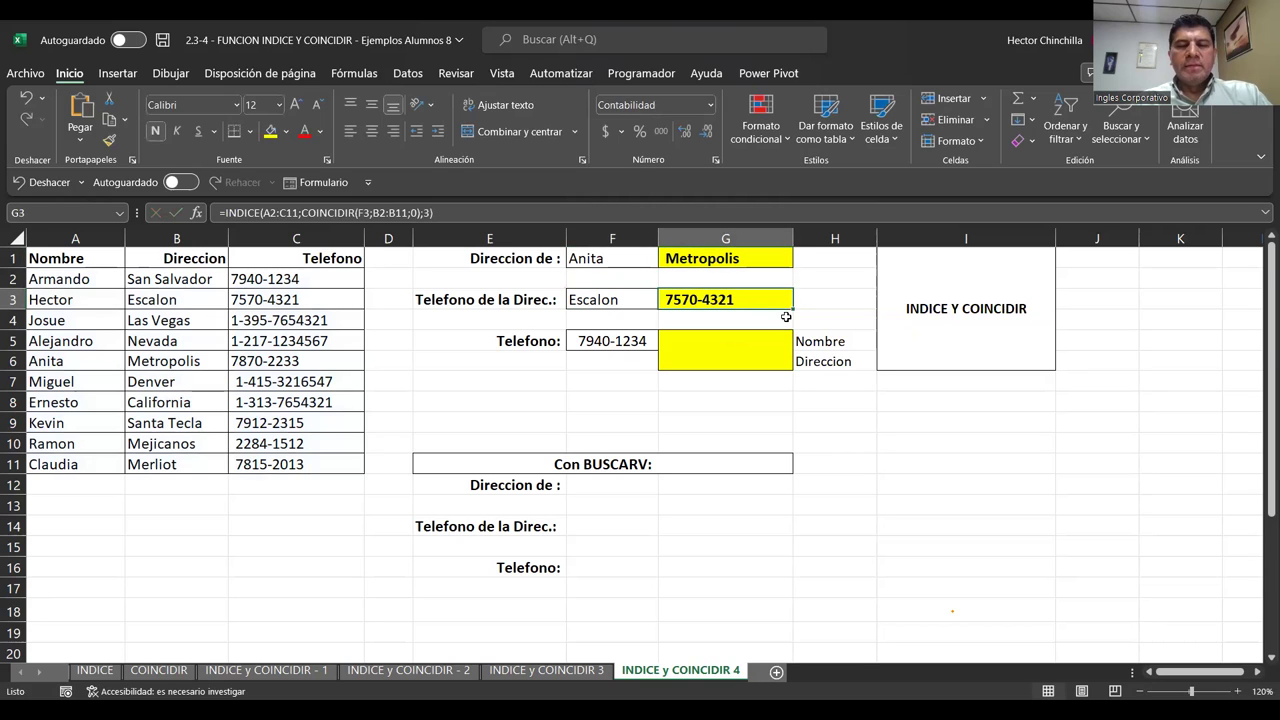
{"action": "left_click", "coordinate": [600, 306]}
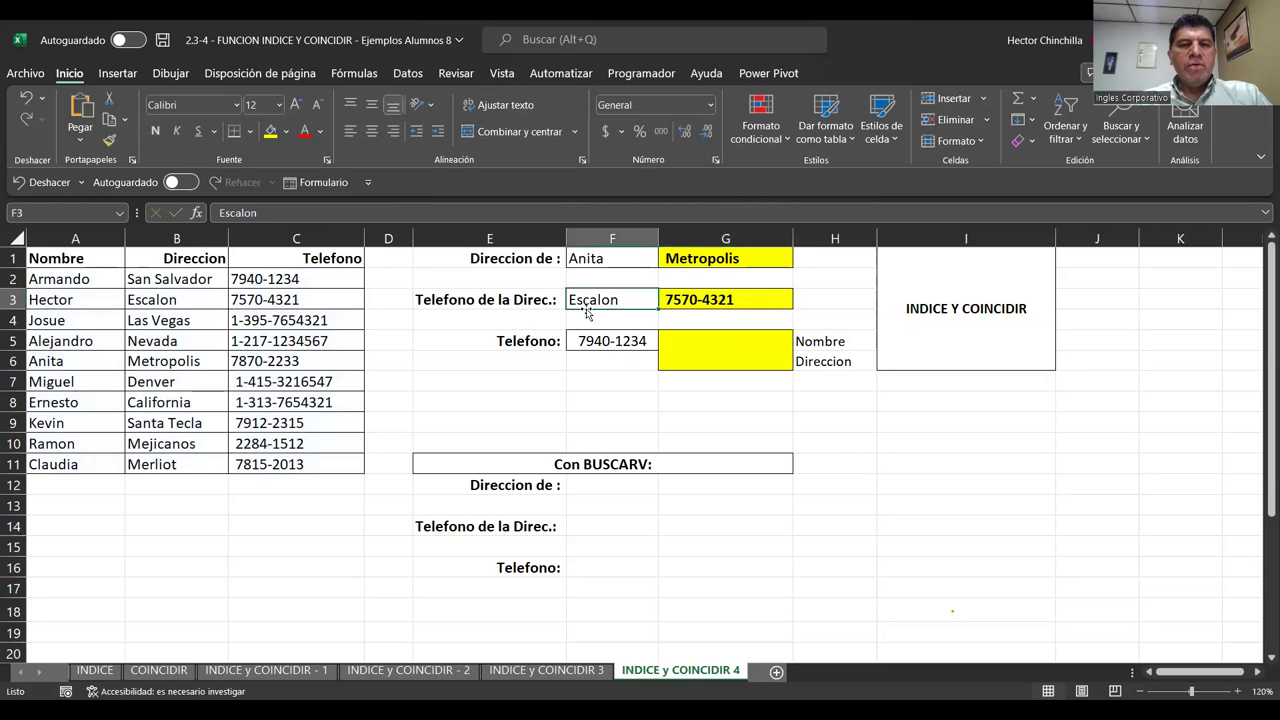
{"action": "left_click", "coordinate": [251, 304]}
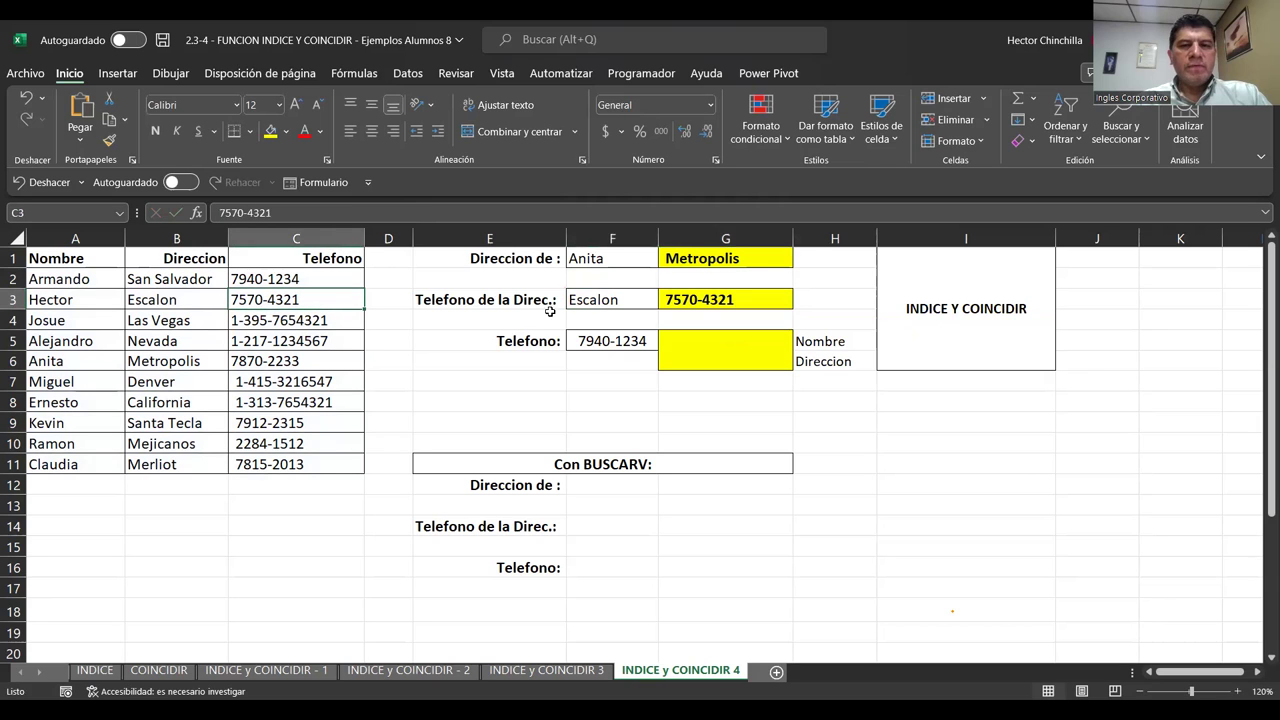
- Replace the address in F3 with the reference =G1, then inspect both cells and enter the reference again
{"action": "left_click", "coordinate": [596, 300]}
{"action": "type", "text": "="}
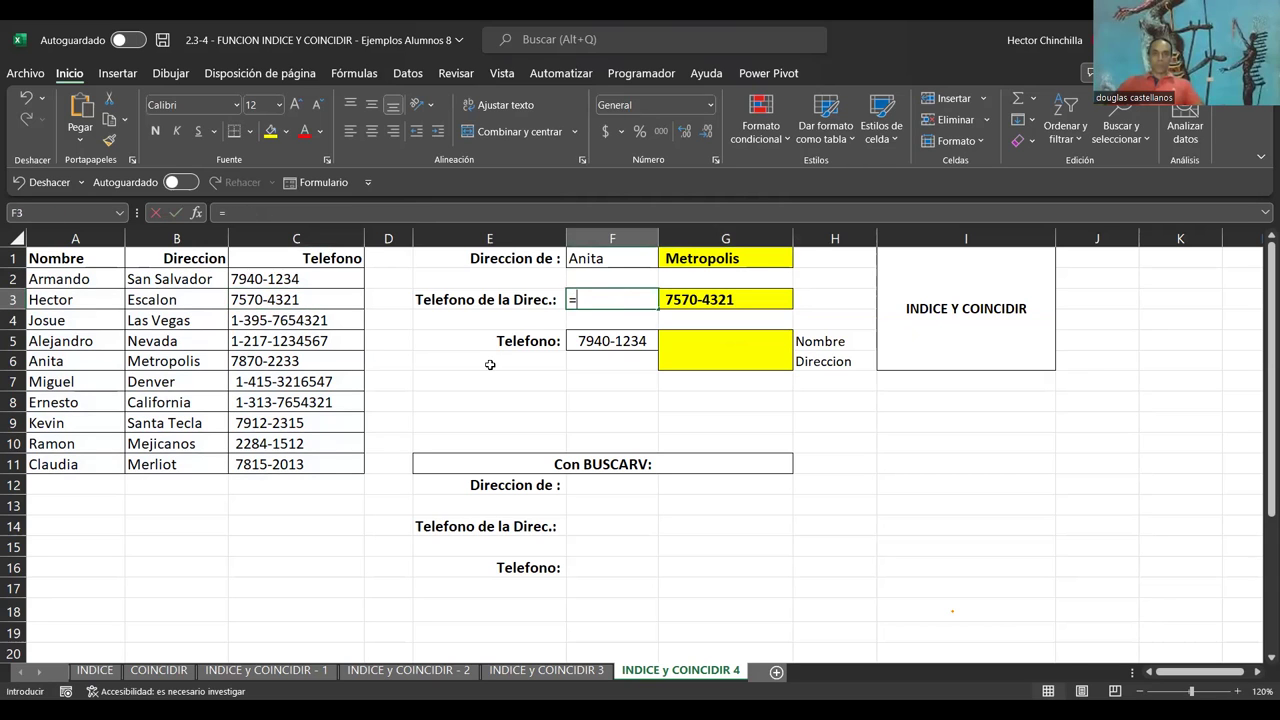
{"action": "type", "text": "B6"}
{"action": "key", "text": "Return"}
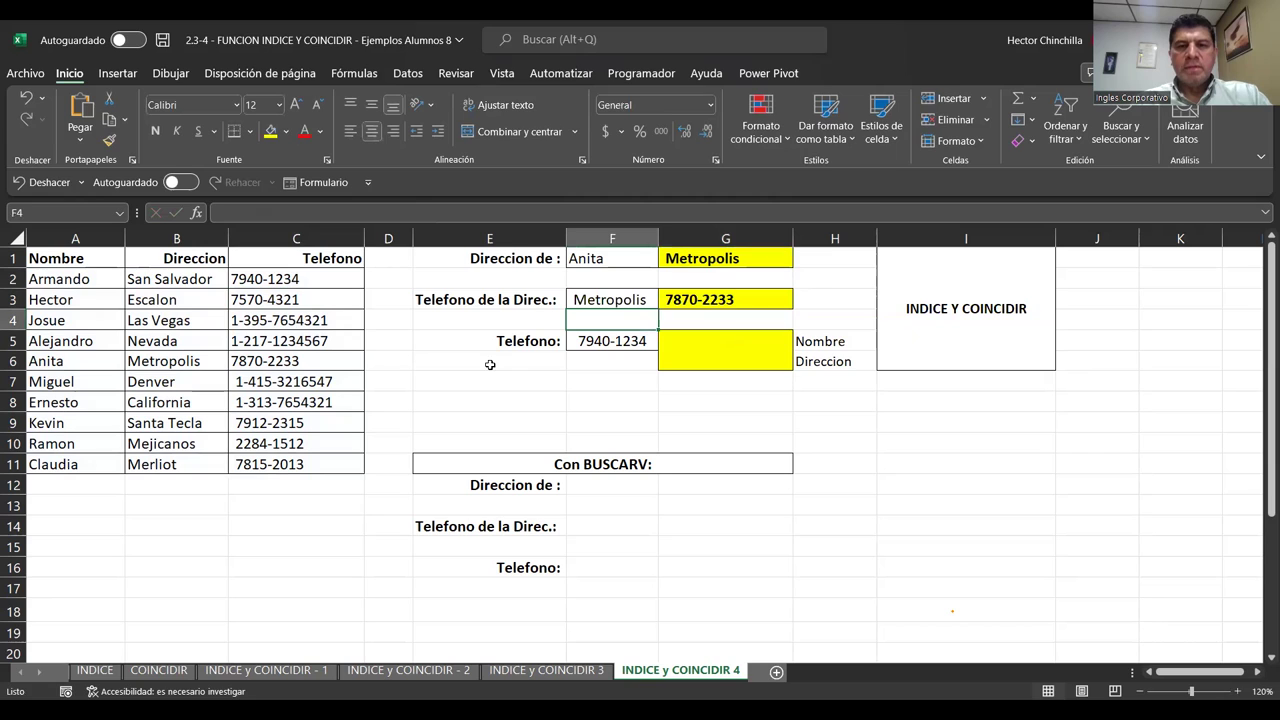
{"action": "left_click", "coordinate": [676, 259]}
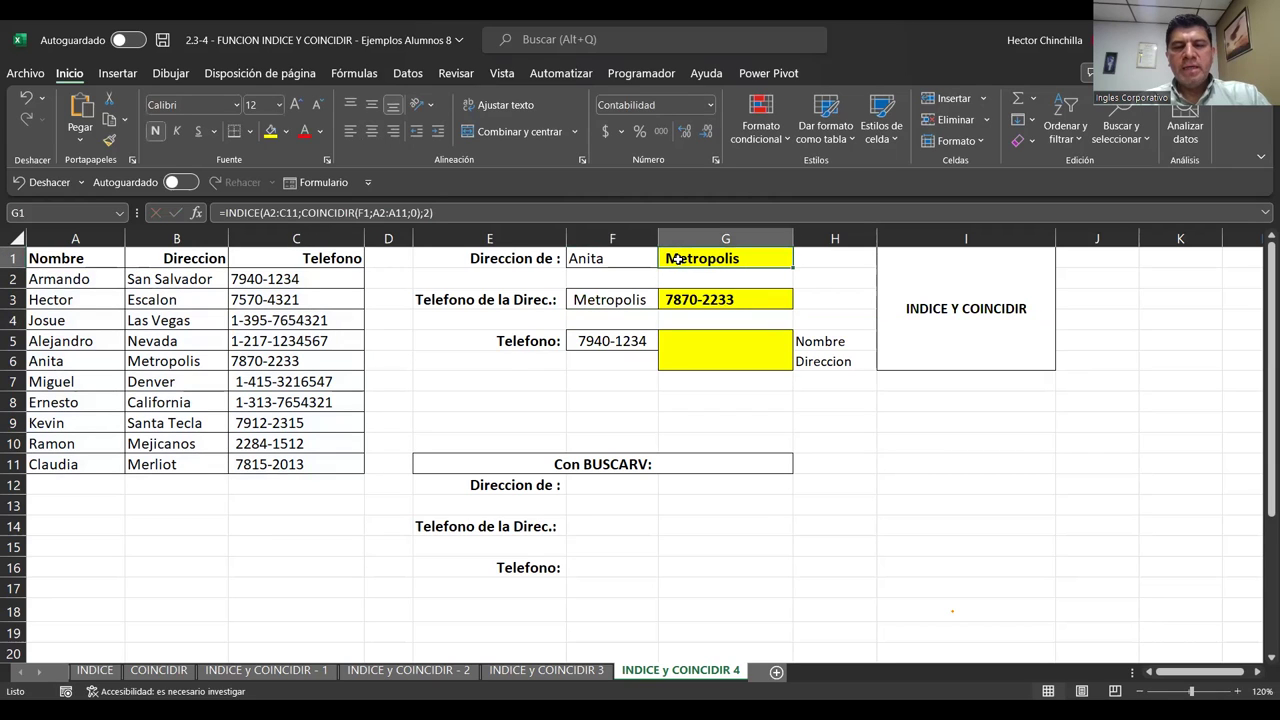
{"action": "left_click", "coordinate": [640, 296]}
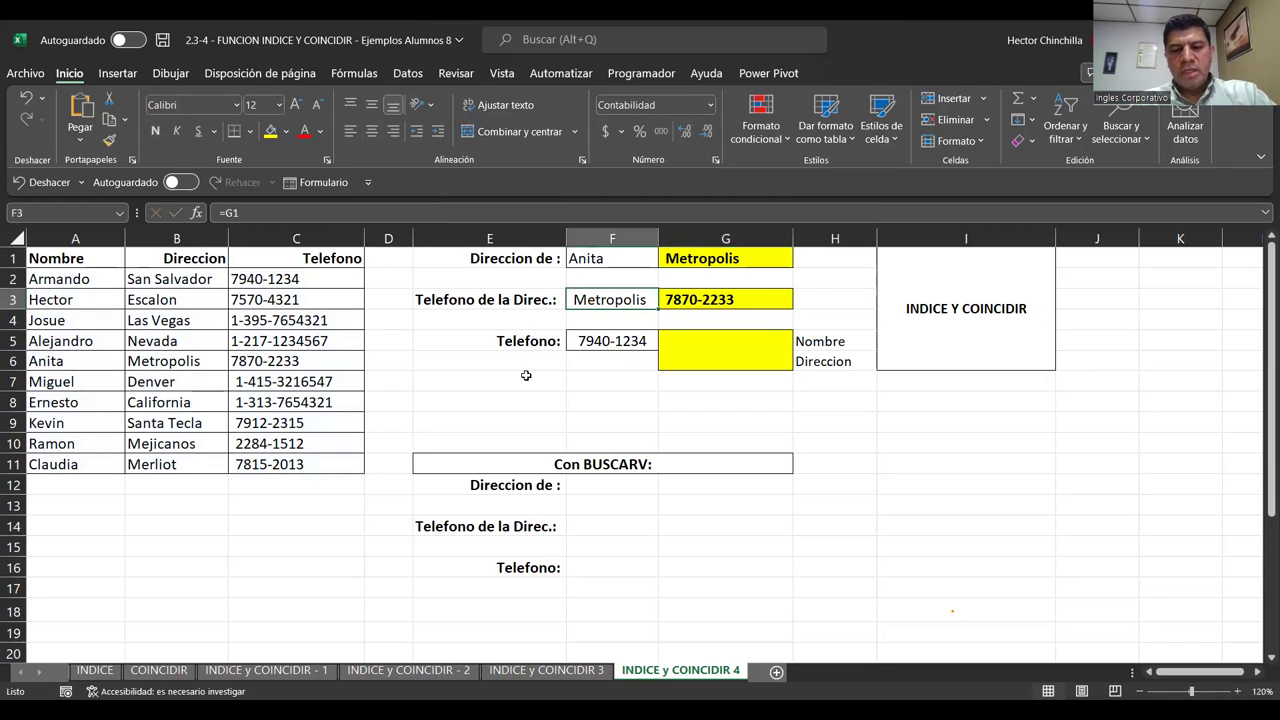
{"action": "type", "text": "="}
{"action": "left_click", "coordinate": [705, 258]}
{"action": "key", "text": "Return"}
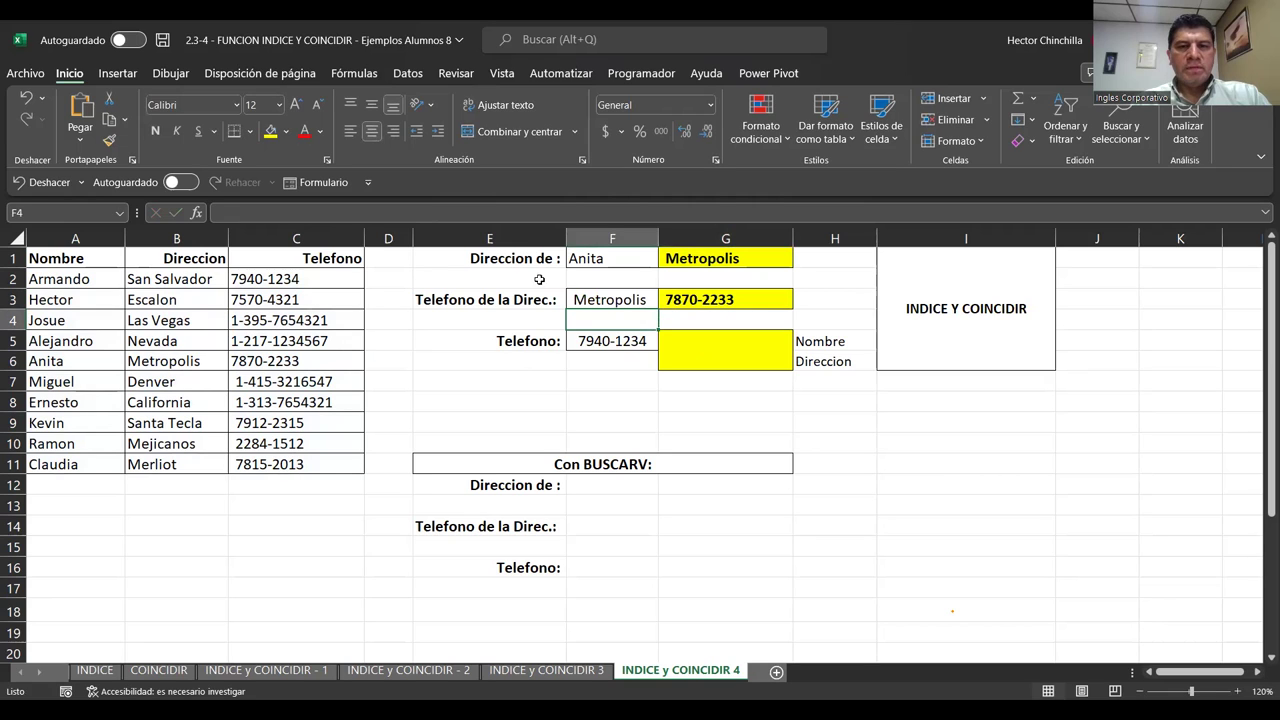
- Test the linked lookups by entering the contact name from A4 in F1
{"action": "left_click", "coordinate": [584, 263]}
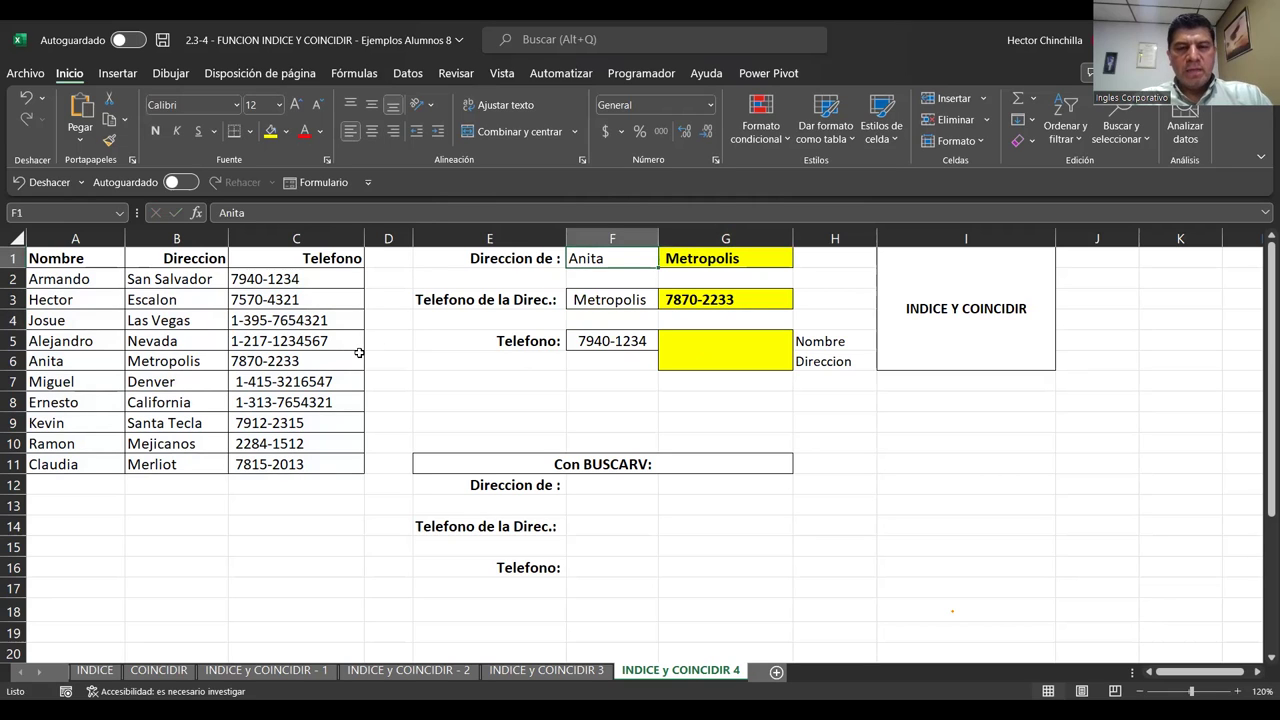
{"action": "type", "text": "jOSUE"}
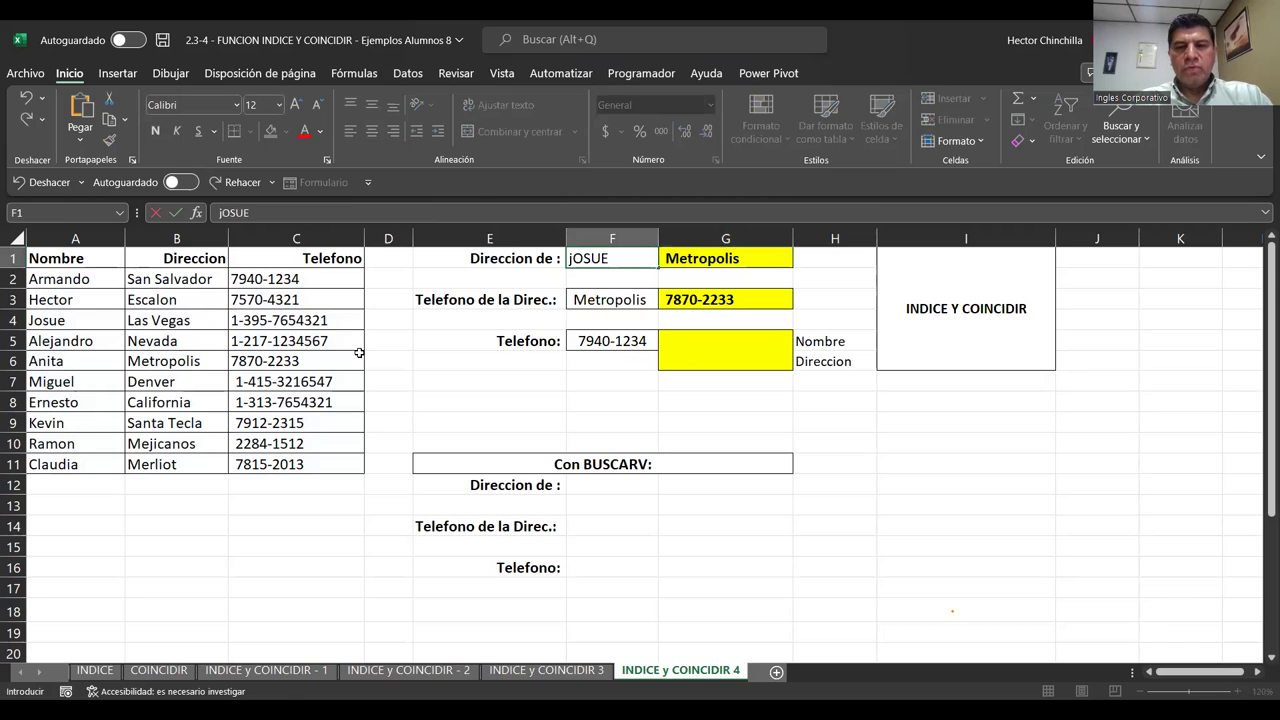
{"action": "key", "text": "Return"}
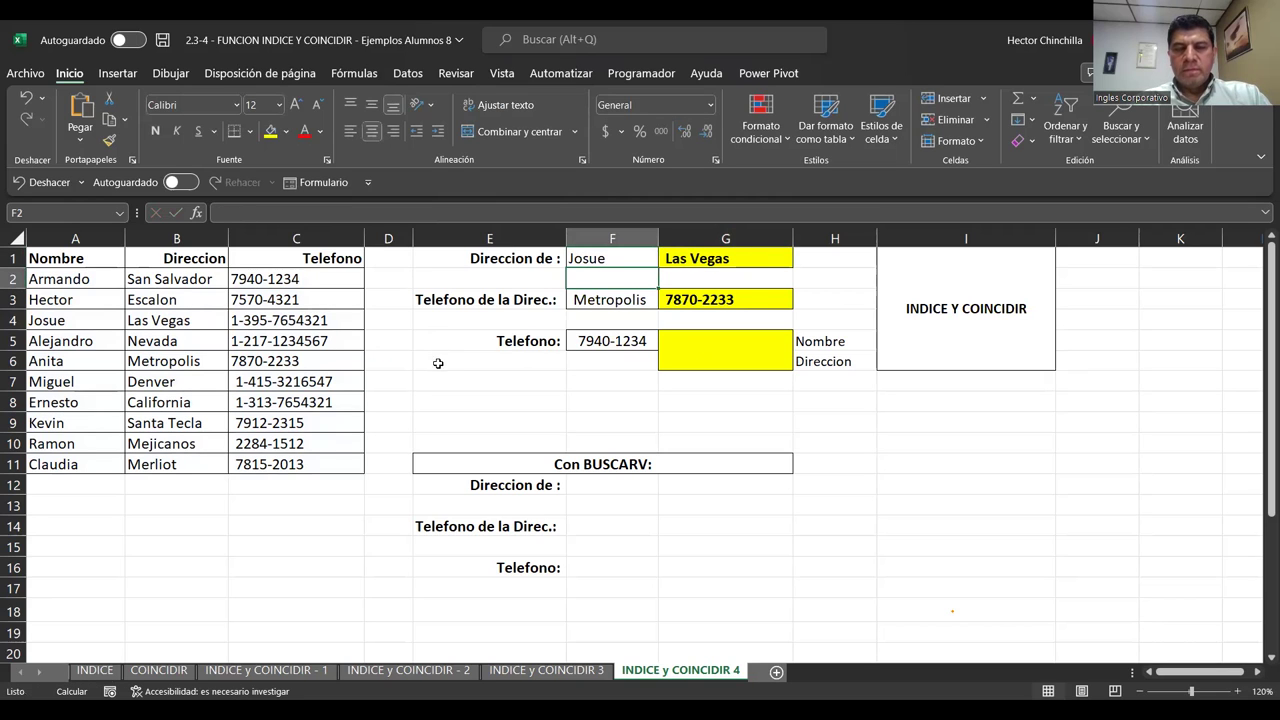
- Replace the name in F1 with the contact name from A2 and widen column F to fit the address
{"action": "key", "text": "Up"}
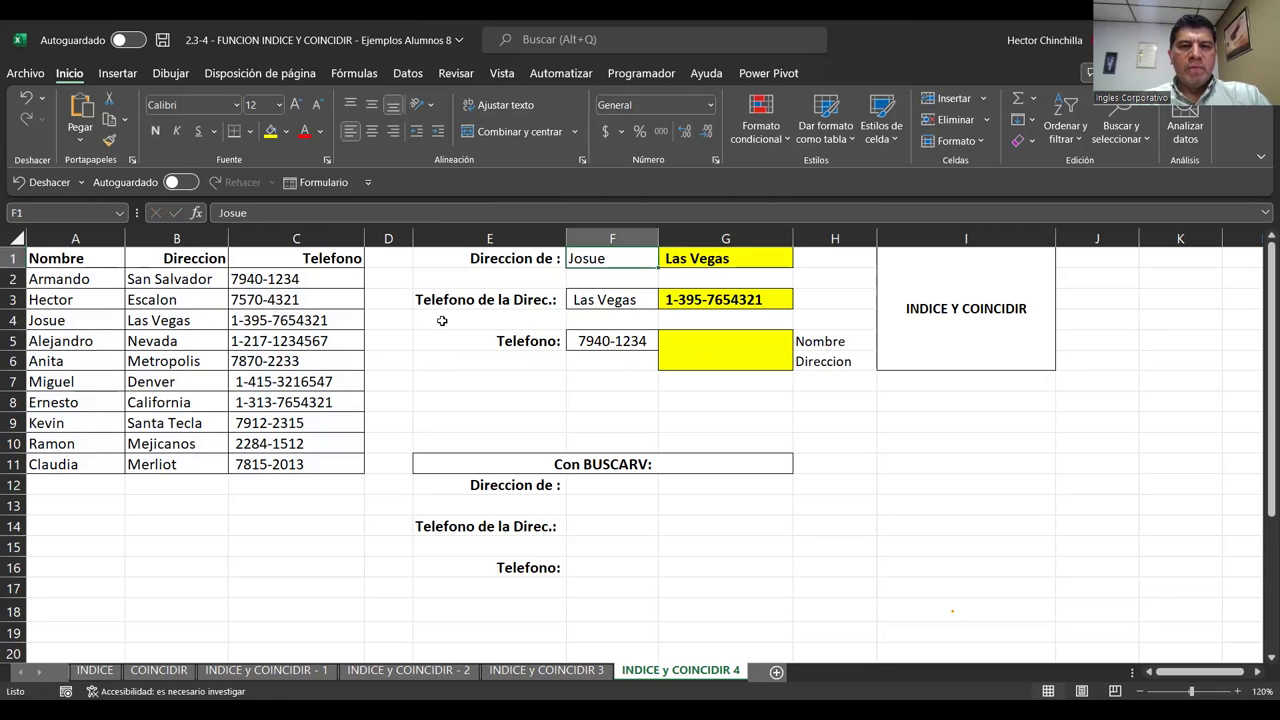
{"action": "type", "text": "Armando"}
{"action": "key", "text": "Return"}
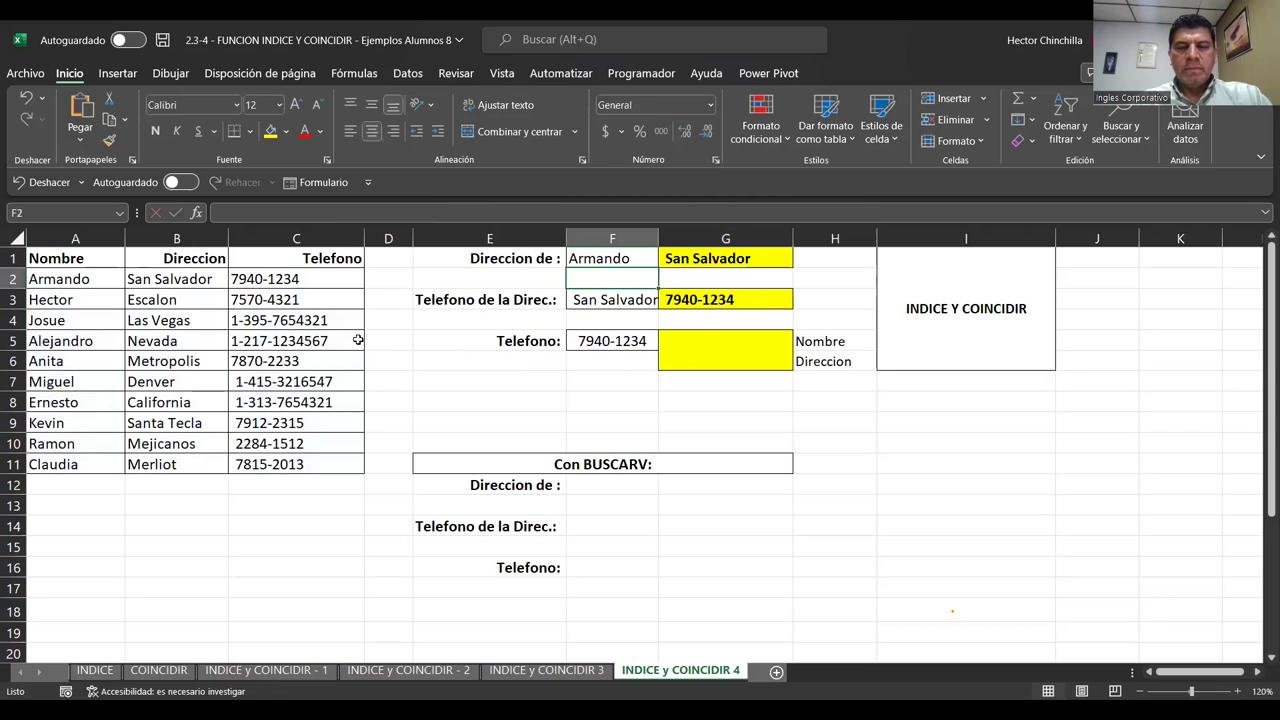
{"action": "left_click_drag", "start_coordinate": [658, 240], "coordinate": [667, 241]}
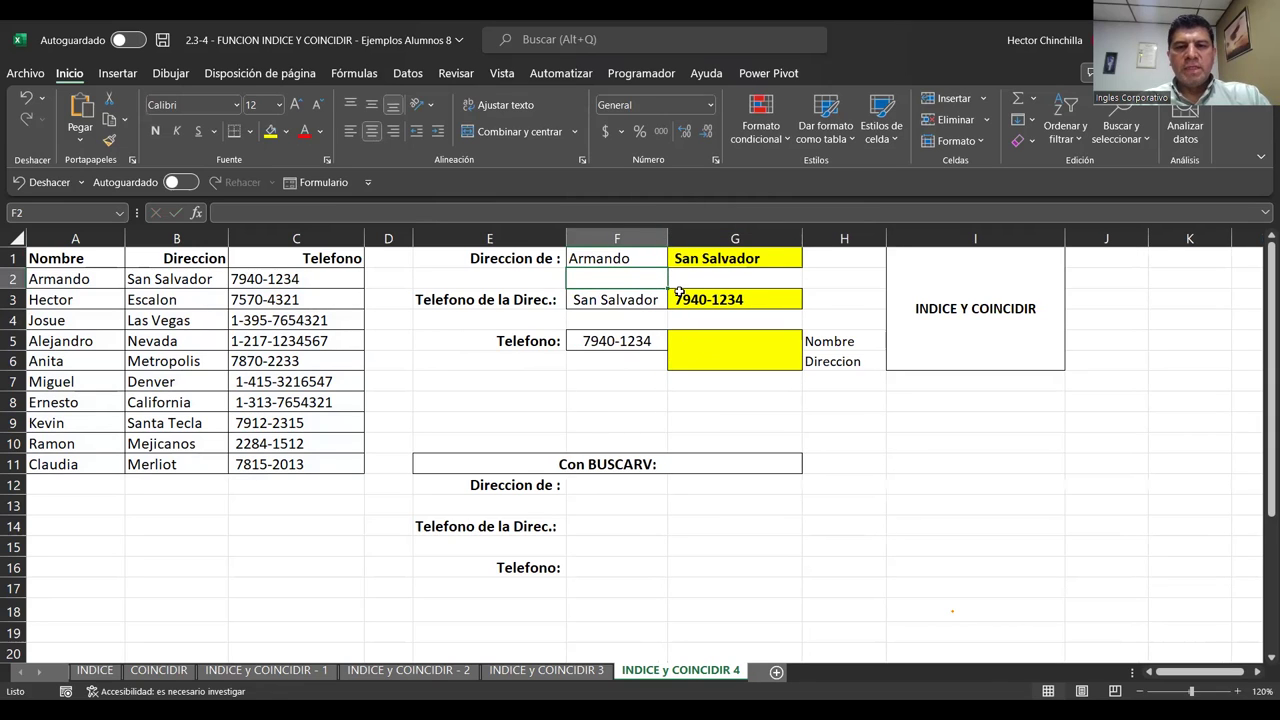
- Compare the G3 result with the phone number and address in row 2, and inspect the phone lookup value in F5
{"action": "left_click", "coordinate": [700, 300]}
{"action": "left_click", "coordinate": [310, 284]}
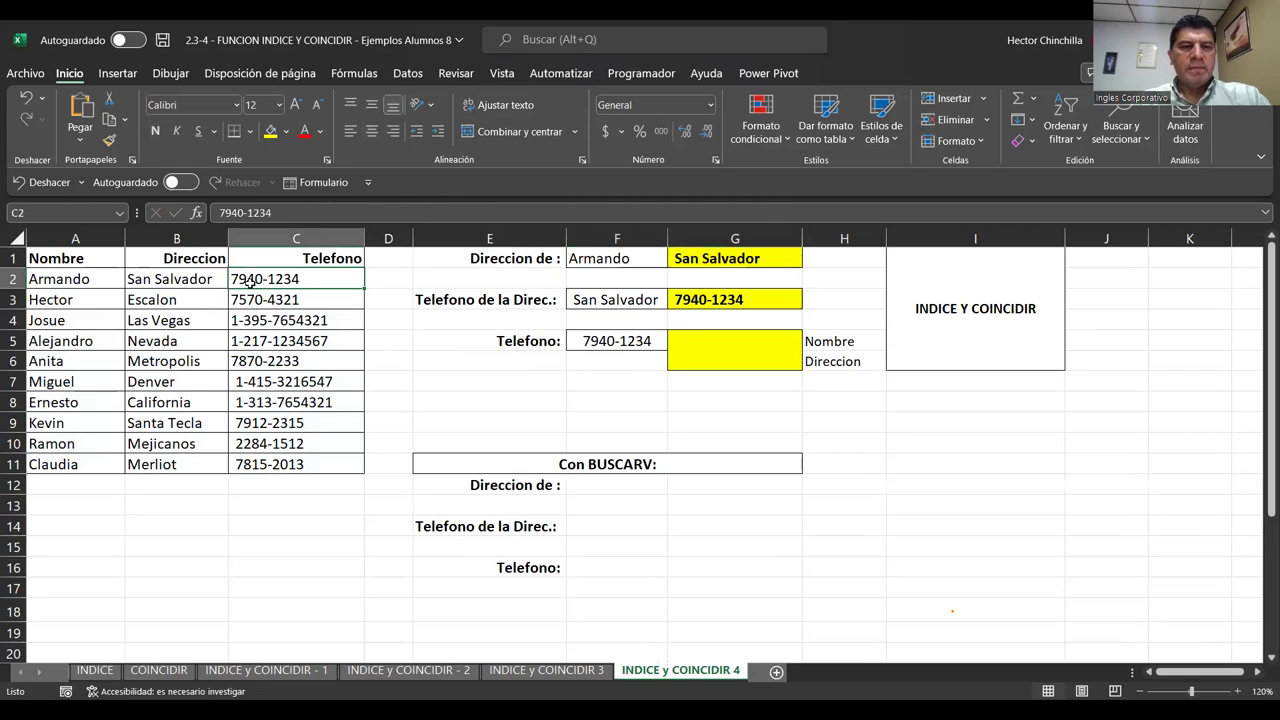
{"action": "left_click", "coordinate": [196, 280]}
{"action": "left_click", "coordinate": [636, 338]}
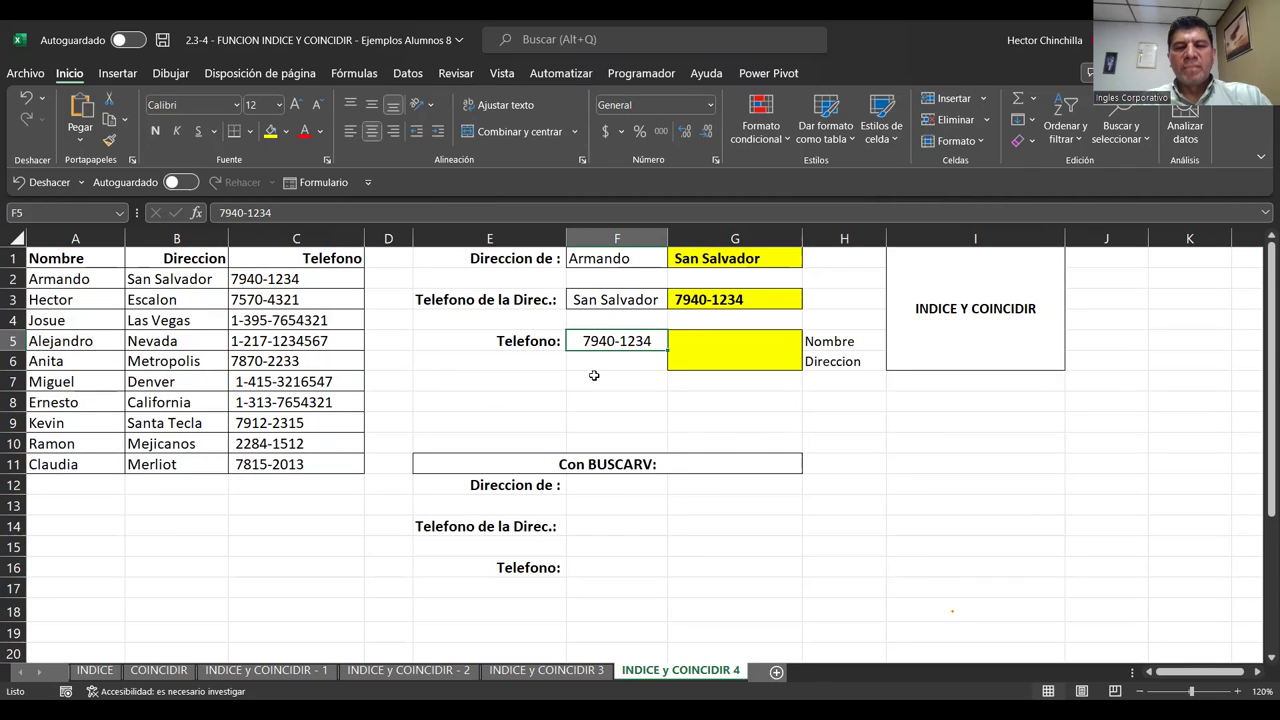
- Enter the contact name from A3 in F12 as the lookup value for the Con BUSCARV section
{"action": "scroll", "coordinate": [554, 369], "scroll_direction": "down", "scroll_amount": 1}
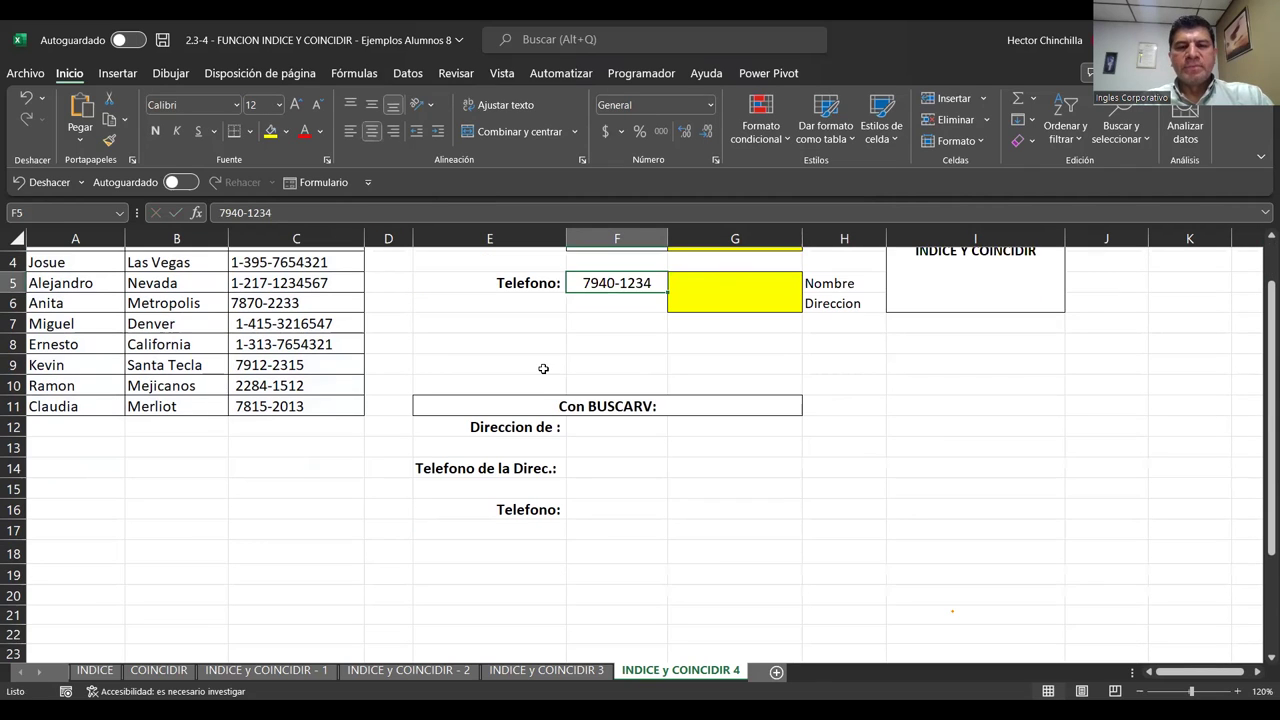
{"action": "left_click", "coordinate": [593, 432]}
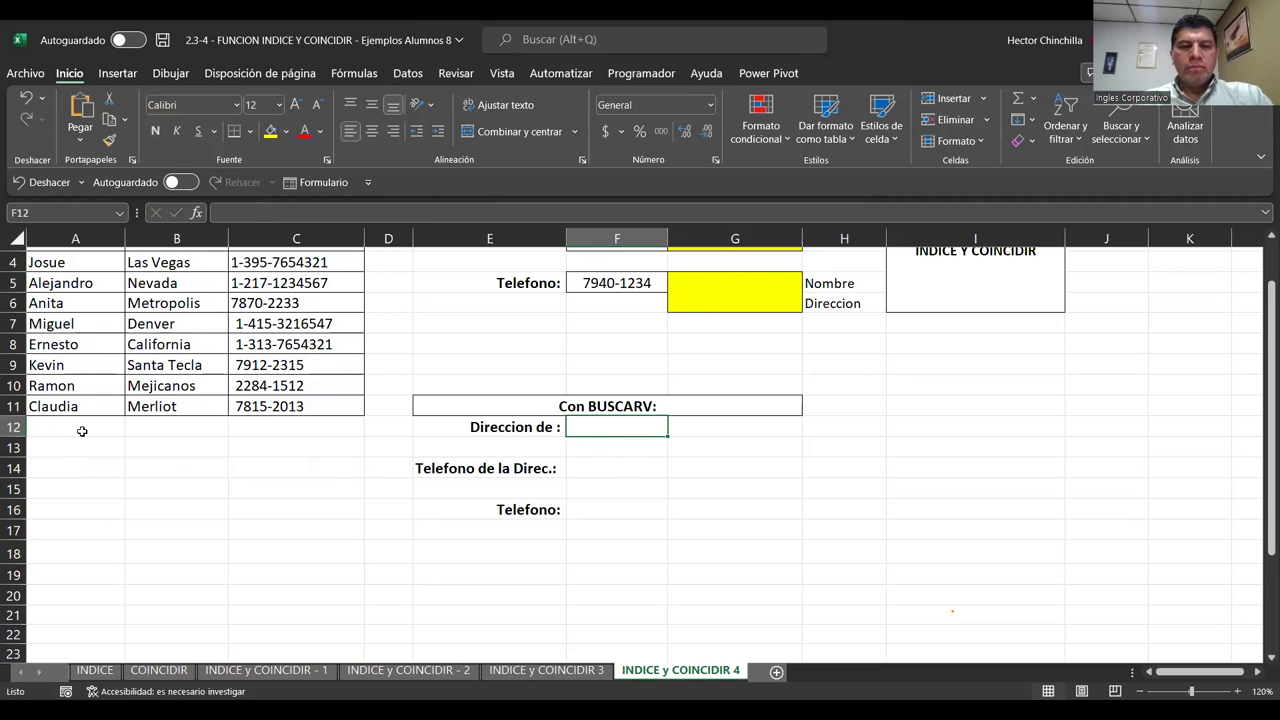
{"action": "scroll", "coordinate": [82, 432], "scroll_direction": "up", "scroll_amount": 1}
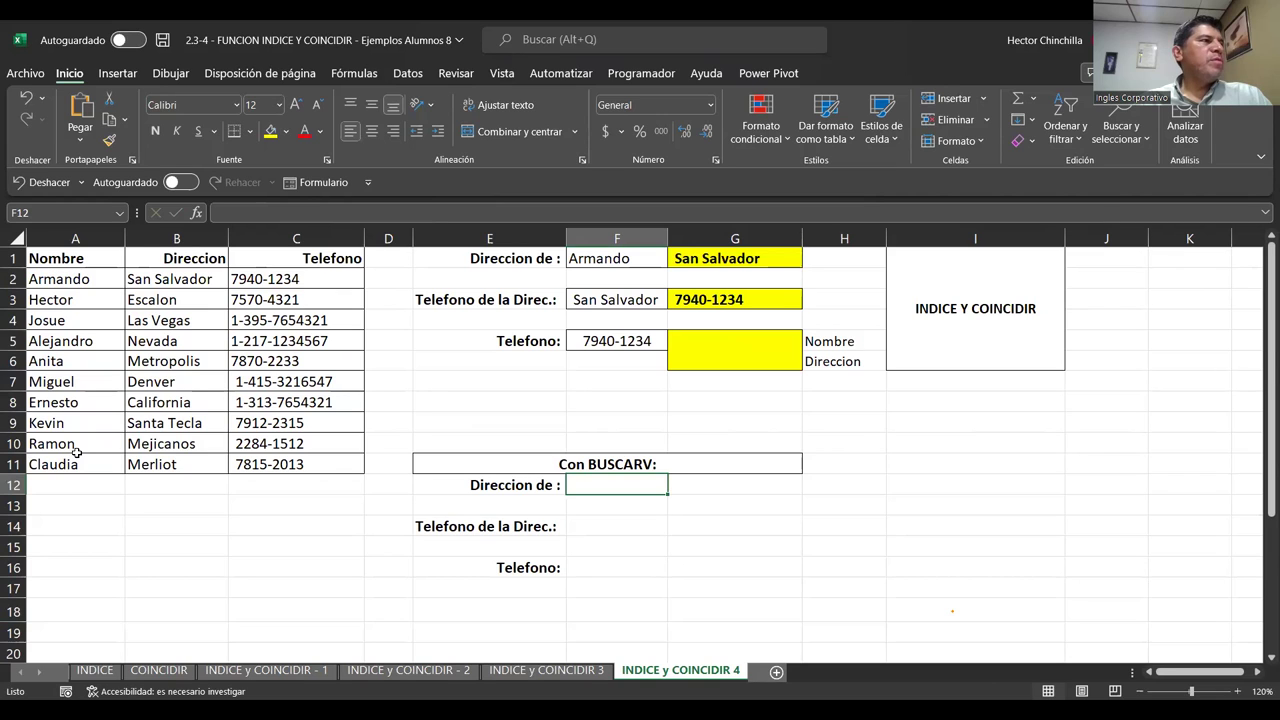
{"action": "key", "text": "Up"}
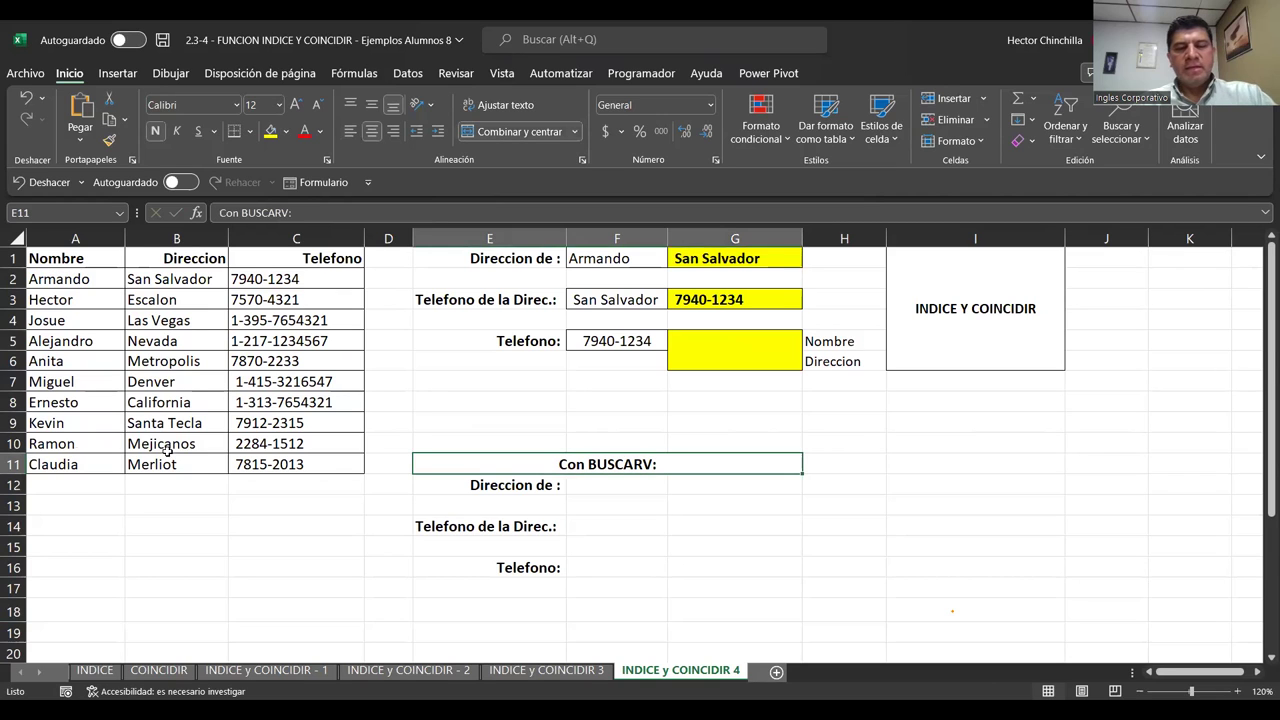
{"action": "left_click", "coordinate": [604, 487]}
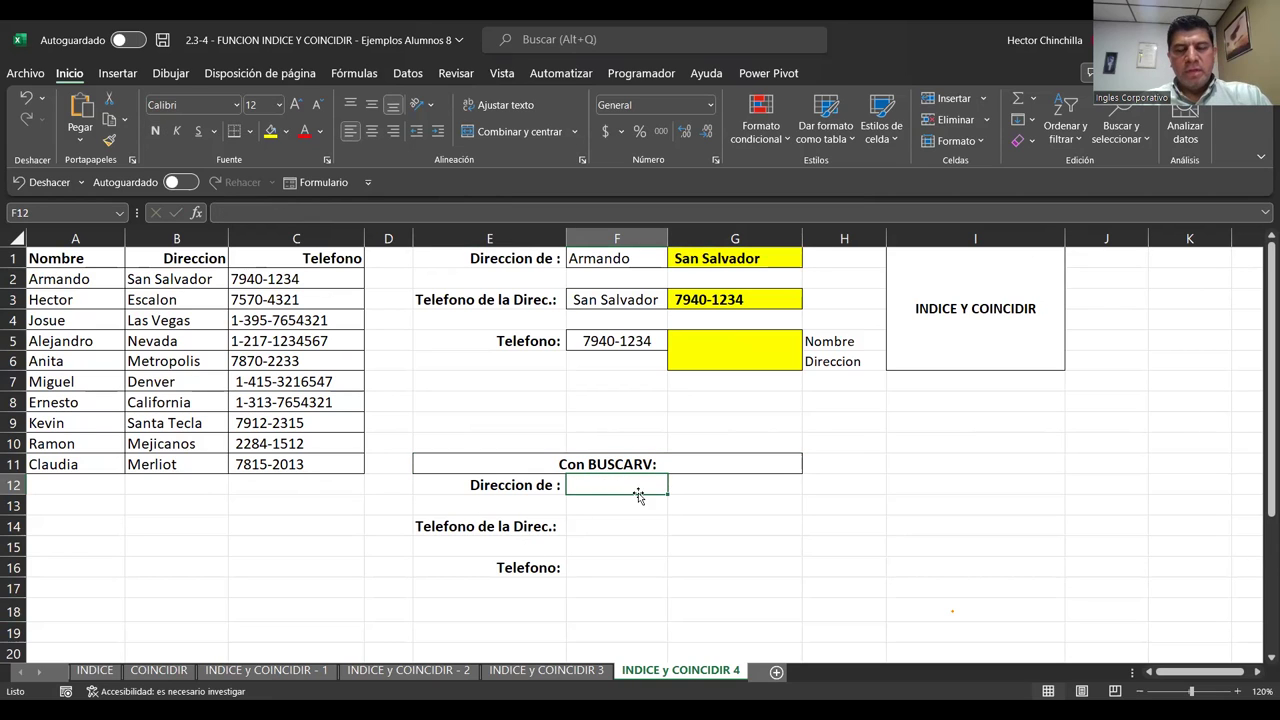
{"action": "type", "text": "Hector"}
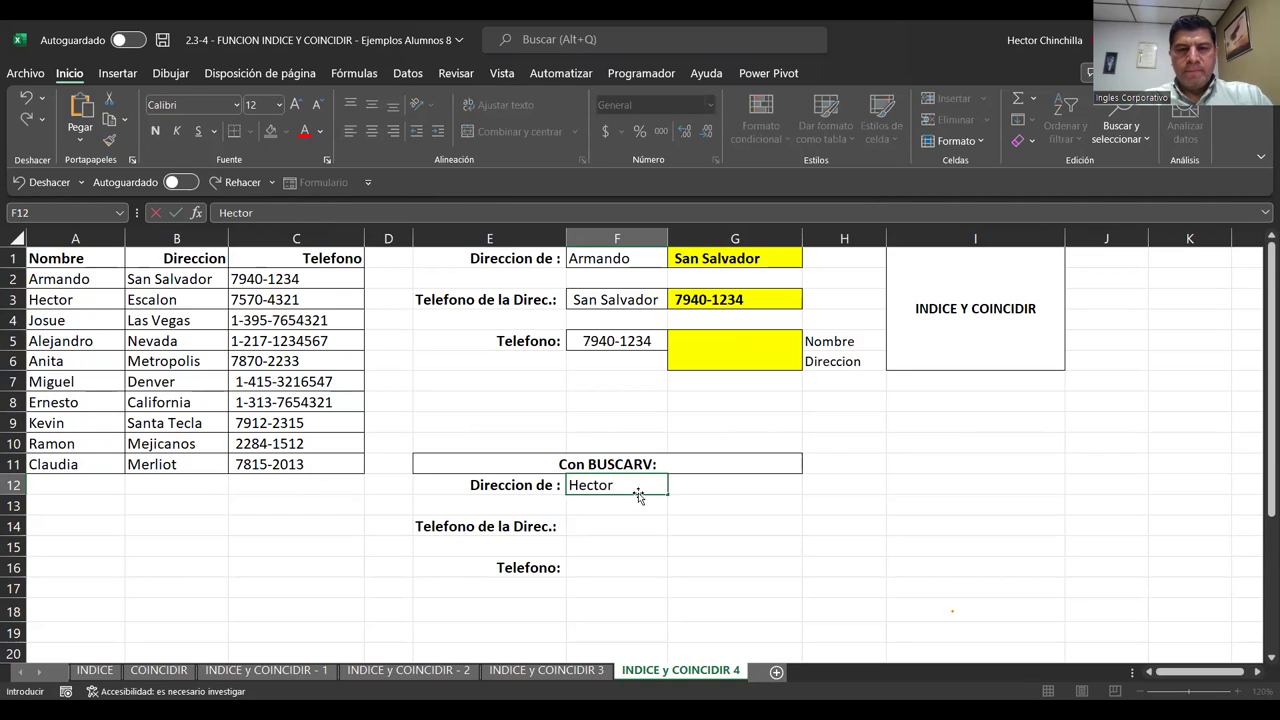
{"action": "key", "text": "Return"}
- Start a BUSCARV formula in G12 with F12 as the lookup value and A2:C11 as the table range
{"action": "key", "text": "Up"}
{"action": "key", "text": "Right"}
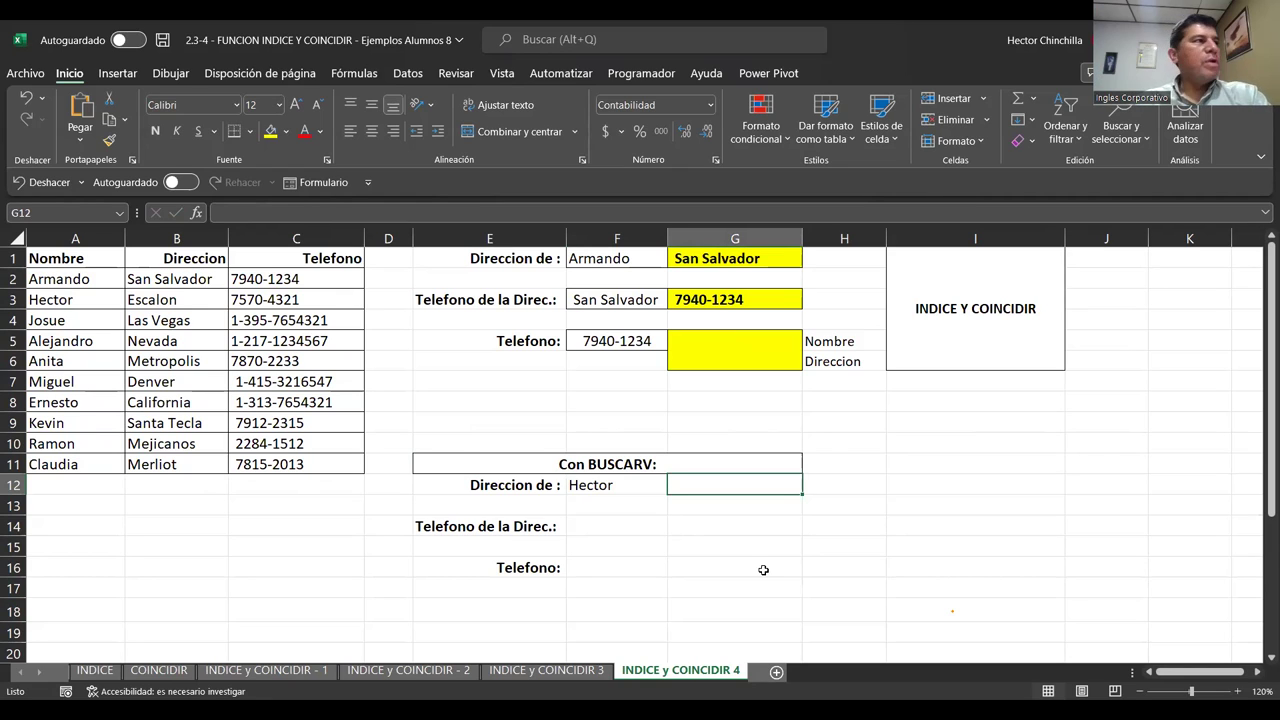
{"action": "type", "text": "="}
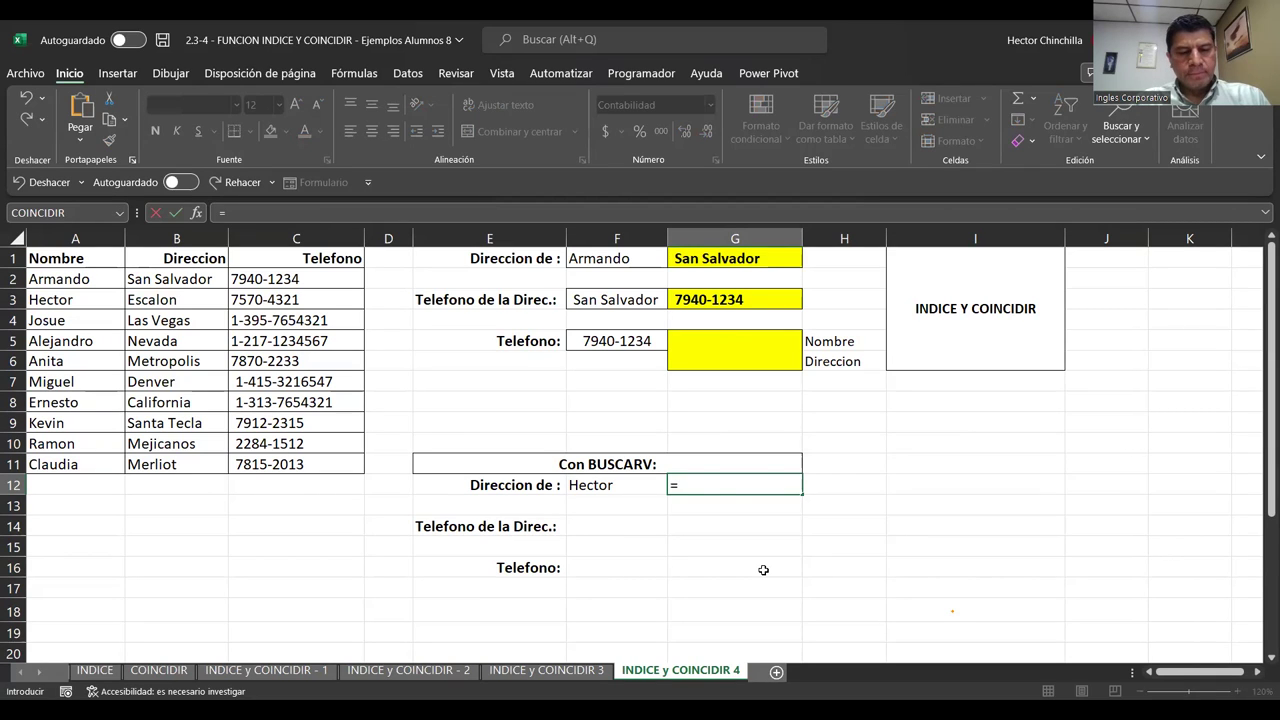
{"action": "type", "text": "BUSCAR"}
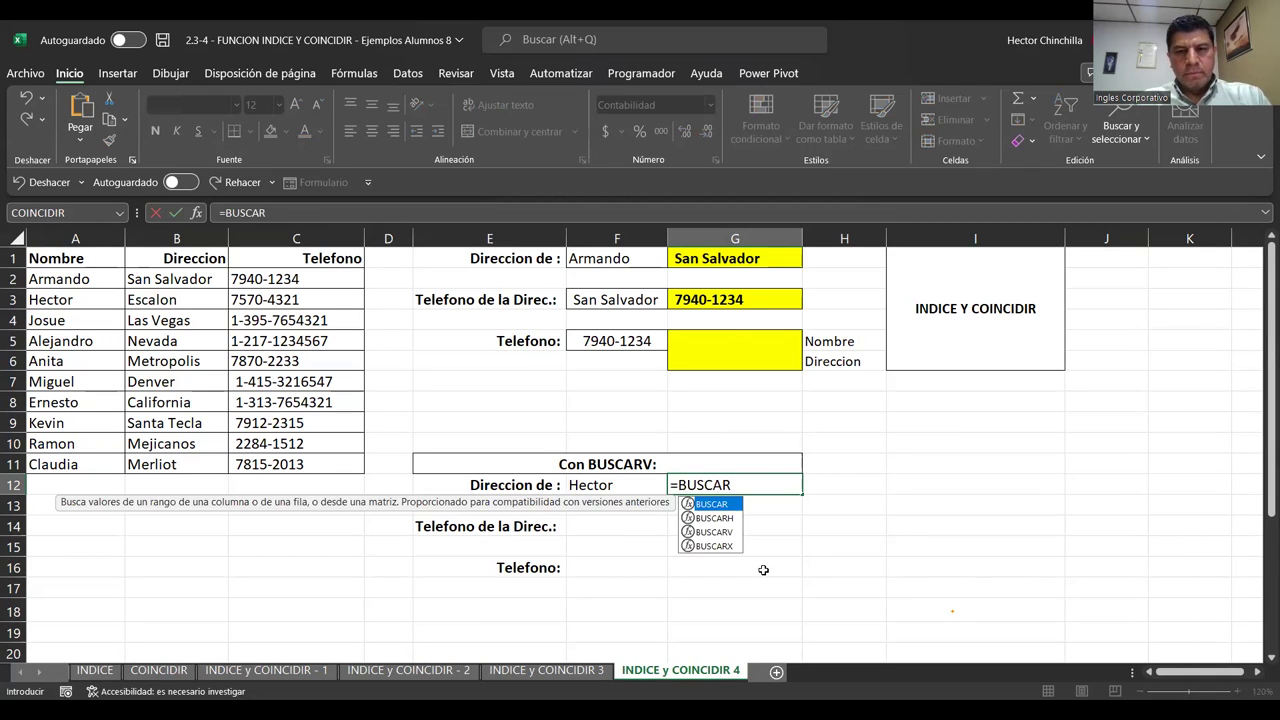
{"action": "type", "text": "V("}
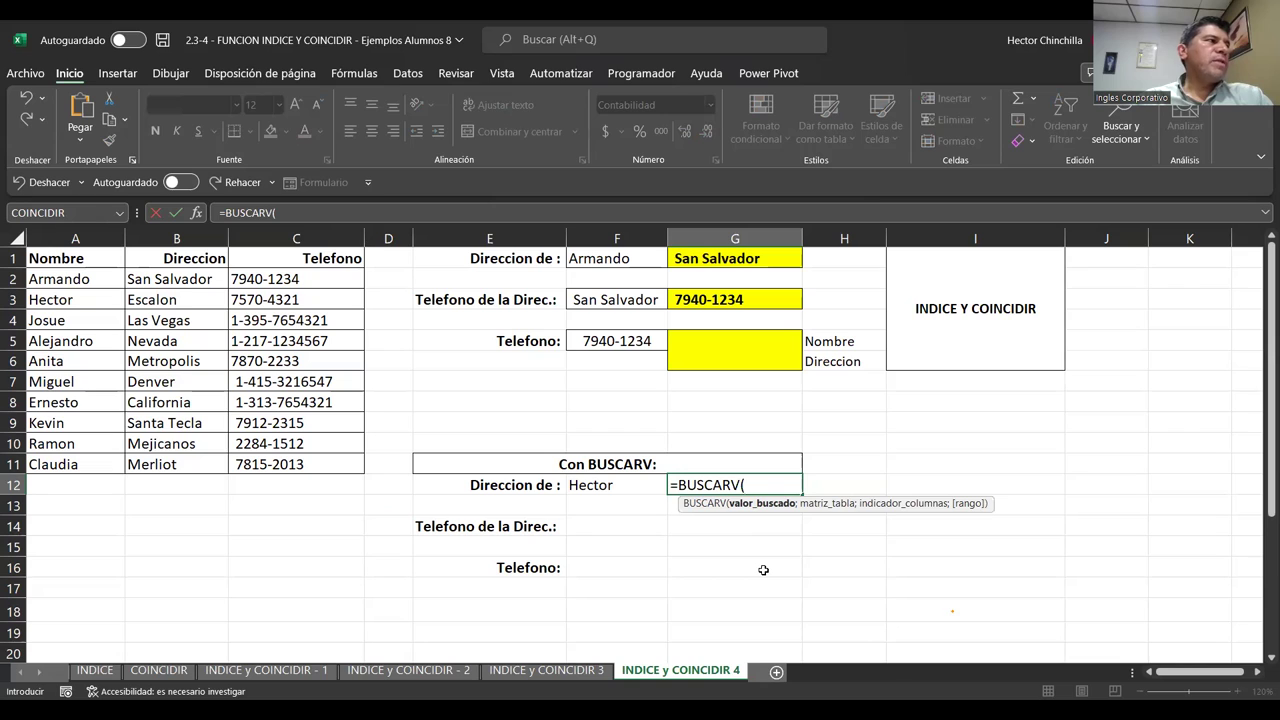
{"action": "left_click", "coordinate": [605, 486]}
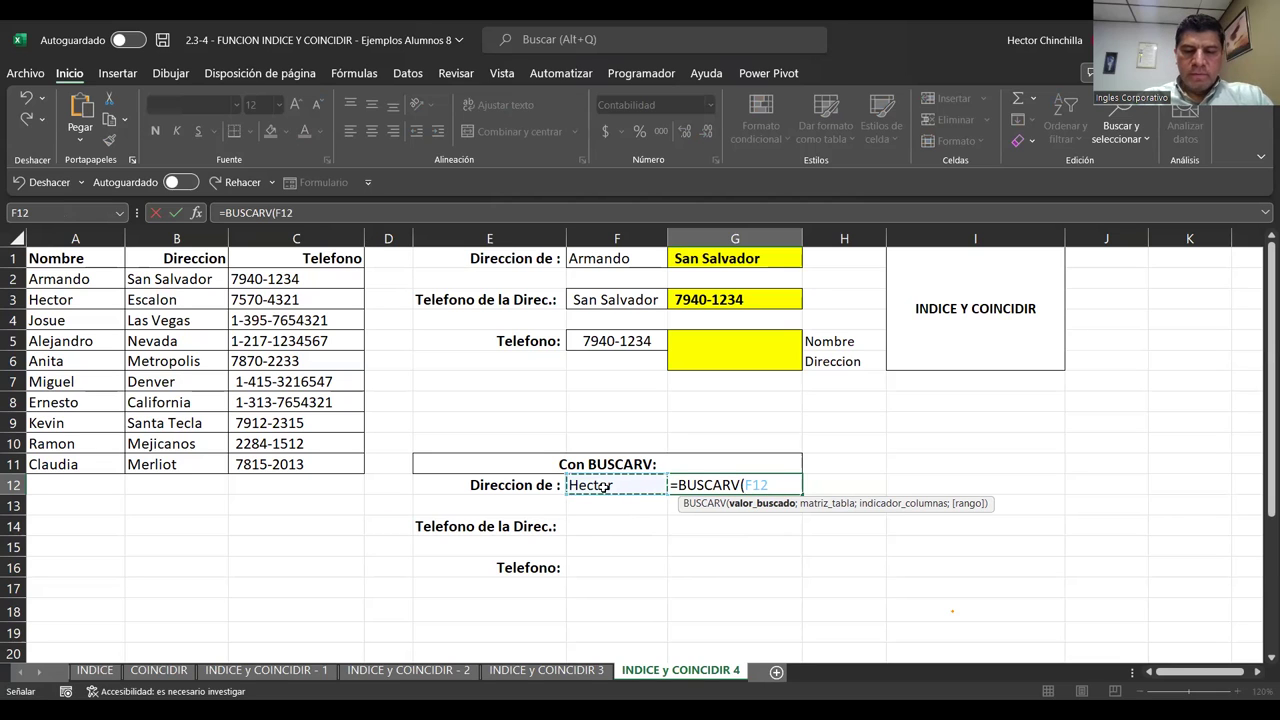
{"action": "type", "text": ";"}
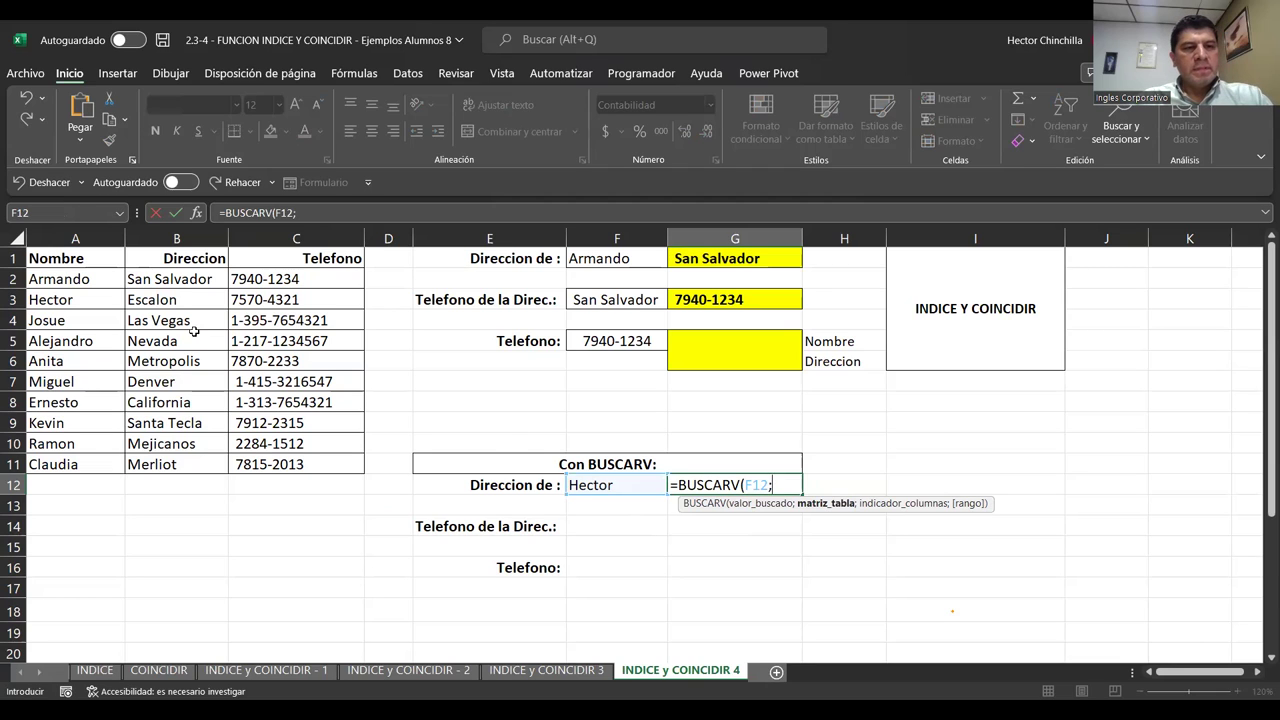
{"action": "left_click_drag", "start_coordinate": [85, 281], "coordinate": [222, 286]}
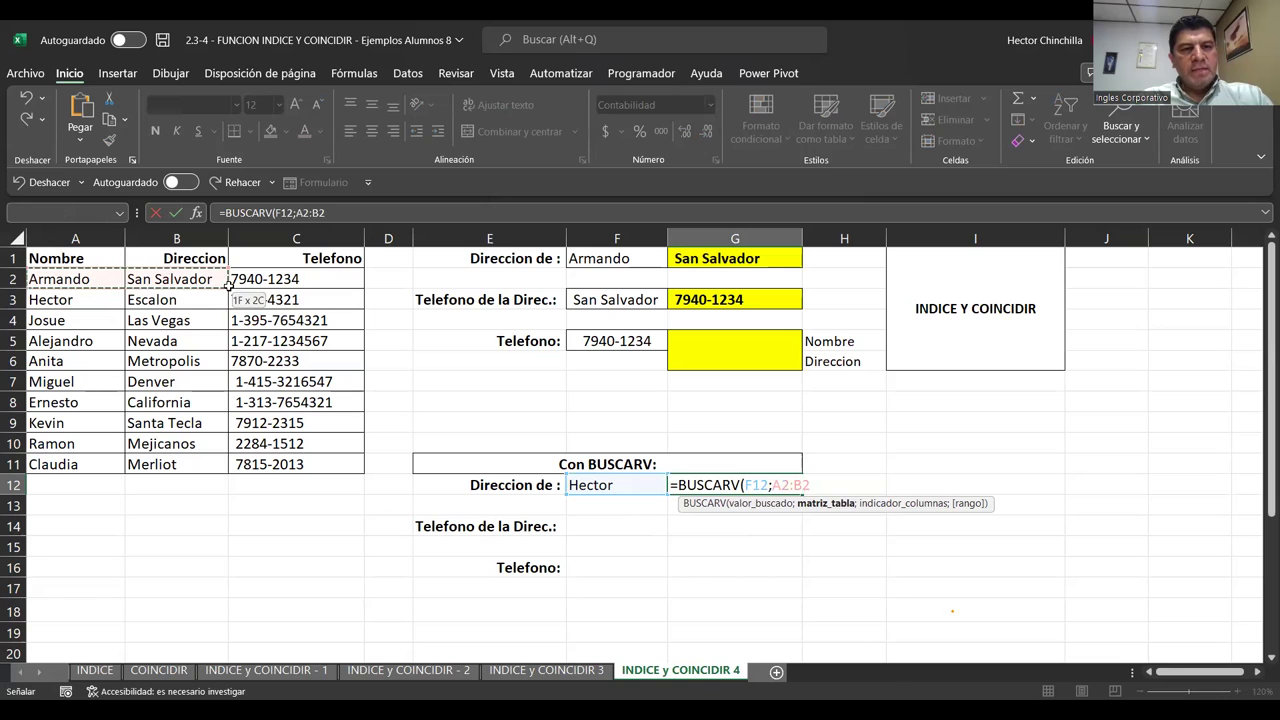
{"action": "left_click_drag", "start_coordinate": [299, 374], "coordinate": [310, 456]}
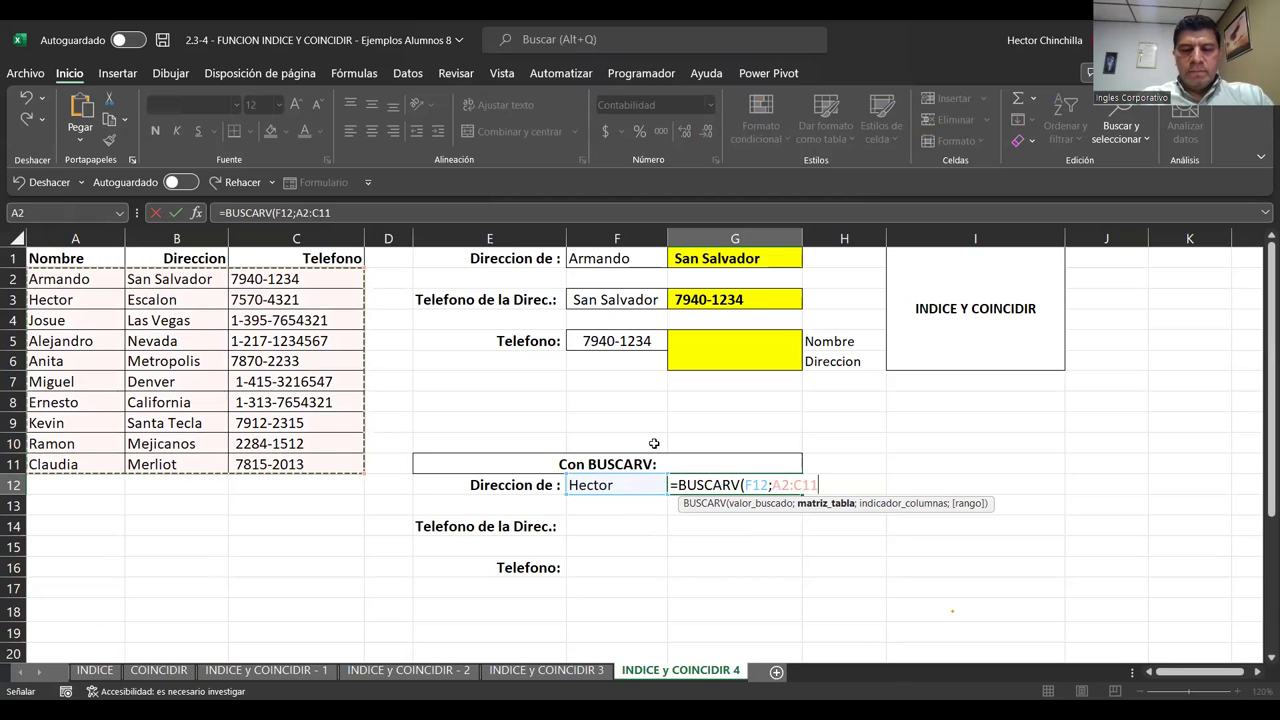
- Complete the G12 formula with column index 2 and FALSO for an exact match
{"action": "type", "text": ";"}
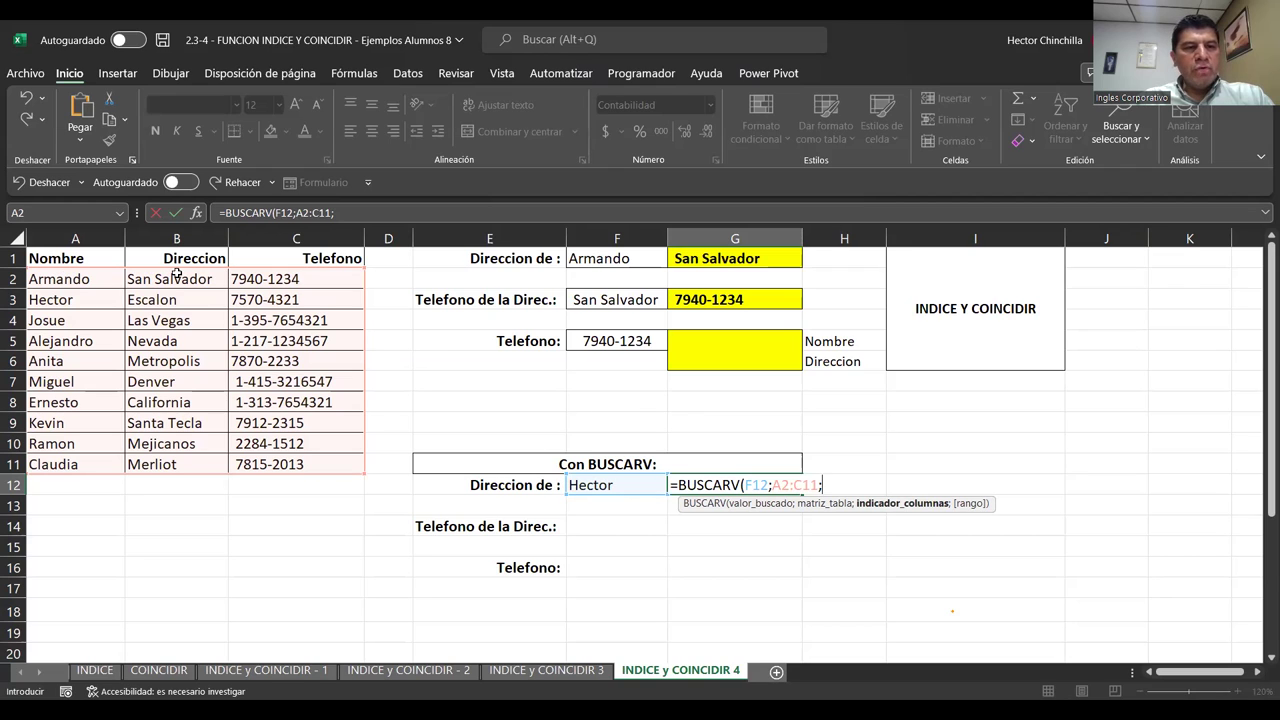
{"action": "type", "text": "2;"}
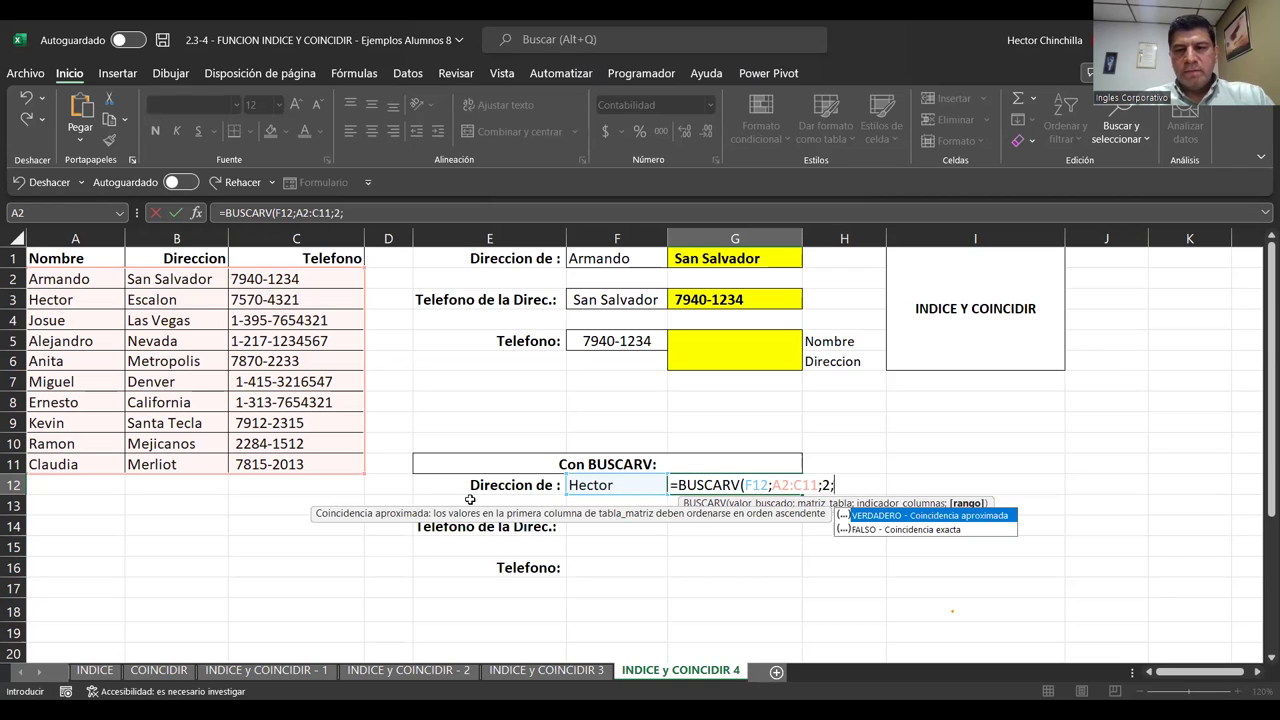
{"action": "left_click", "coordinate": [860, 531]}
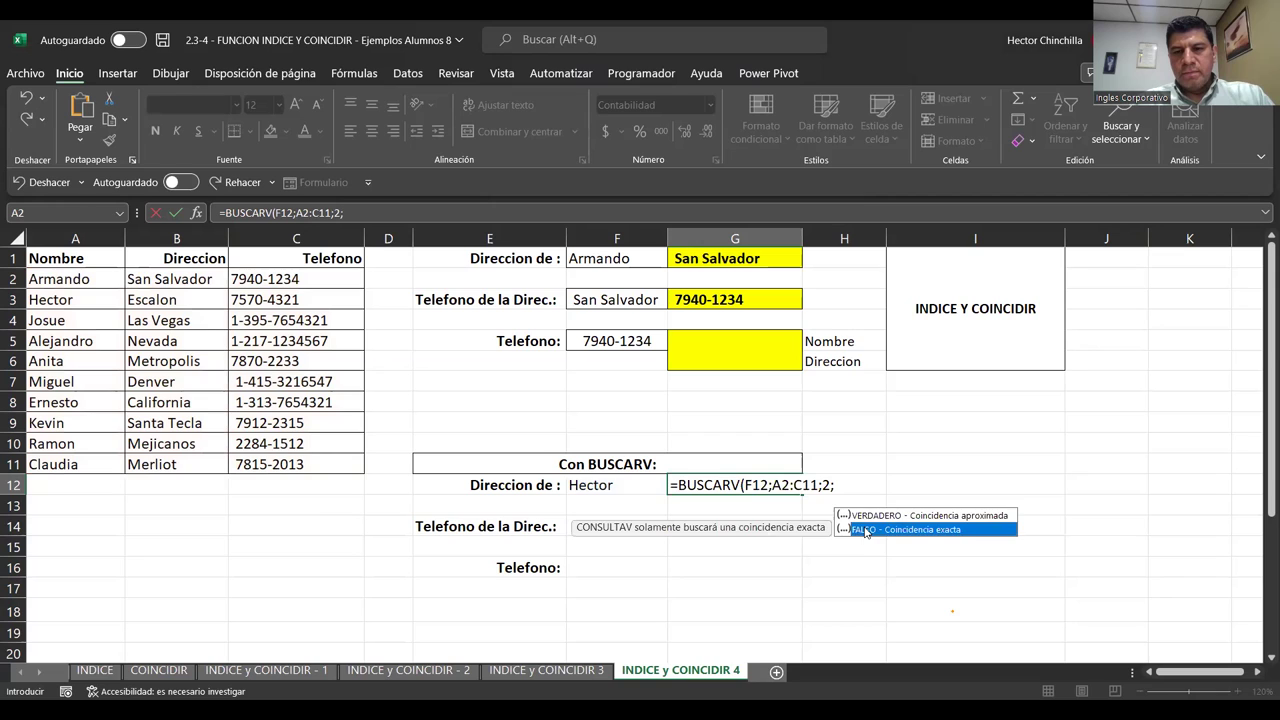
{"action": "double_click", "coordinate": [864, 528]}
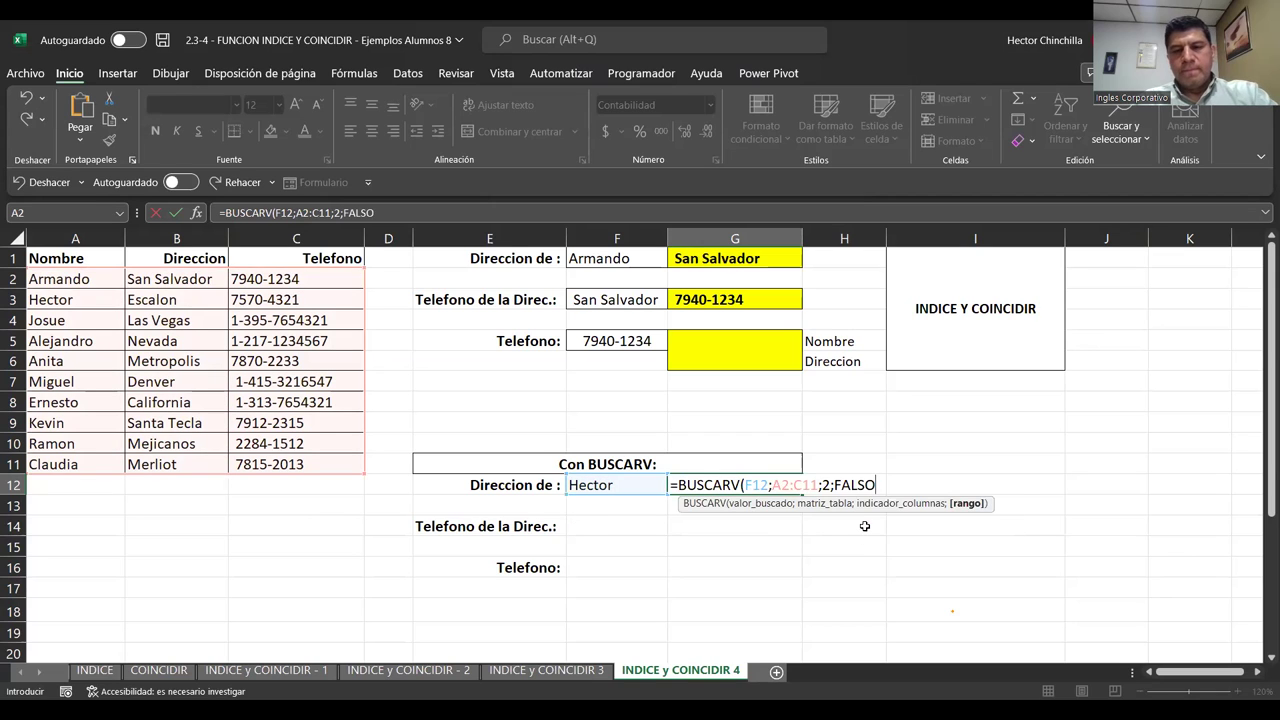
{"action": "type", "text": ")"}
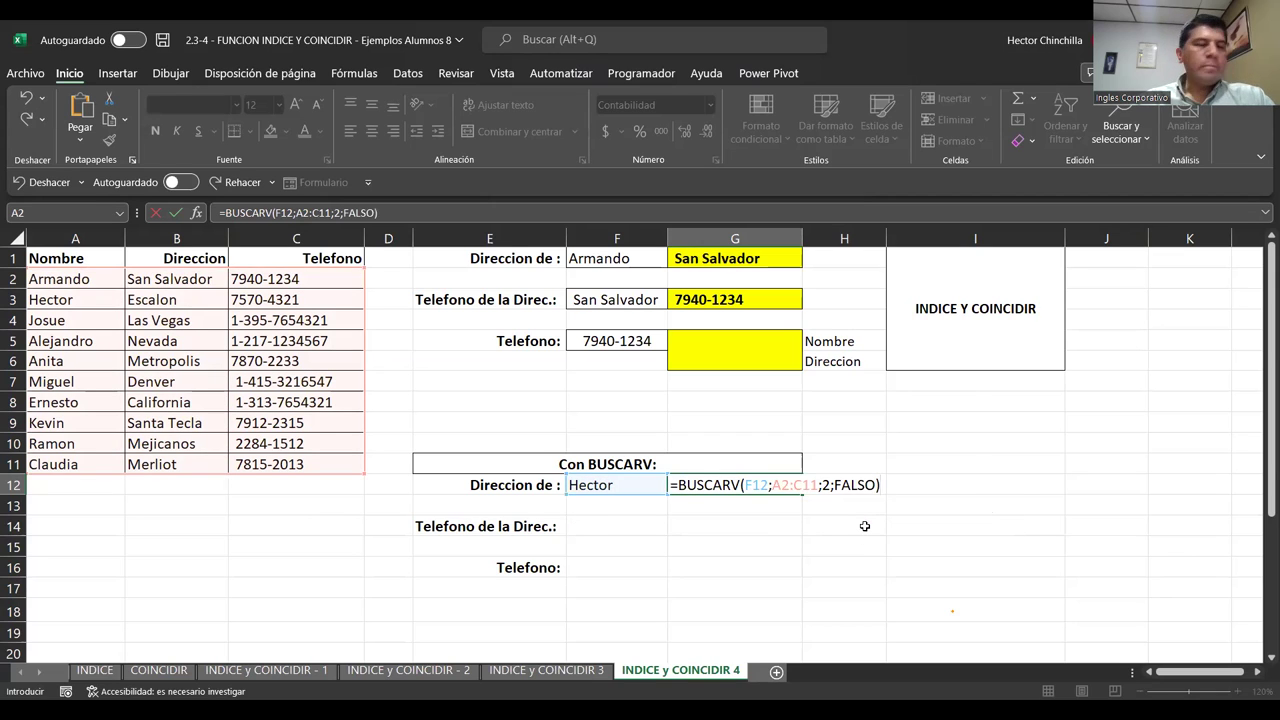
{"action": "key", "text": "Return"}
{"action": "key", "text": "Up"}
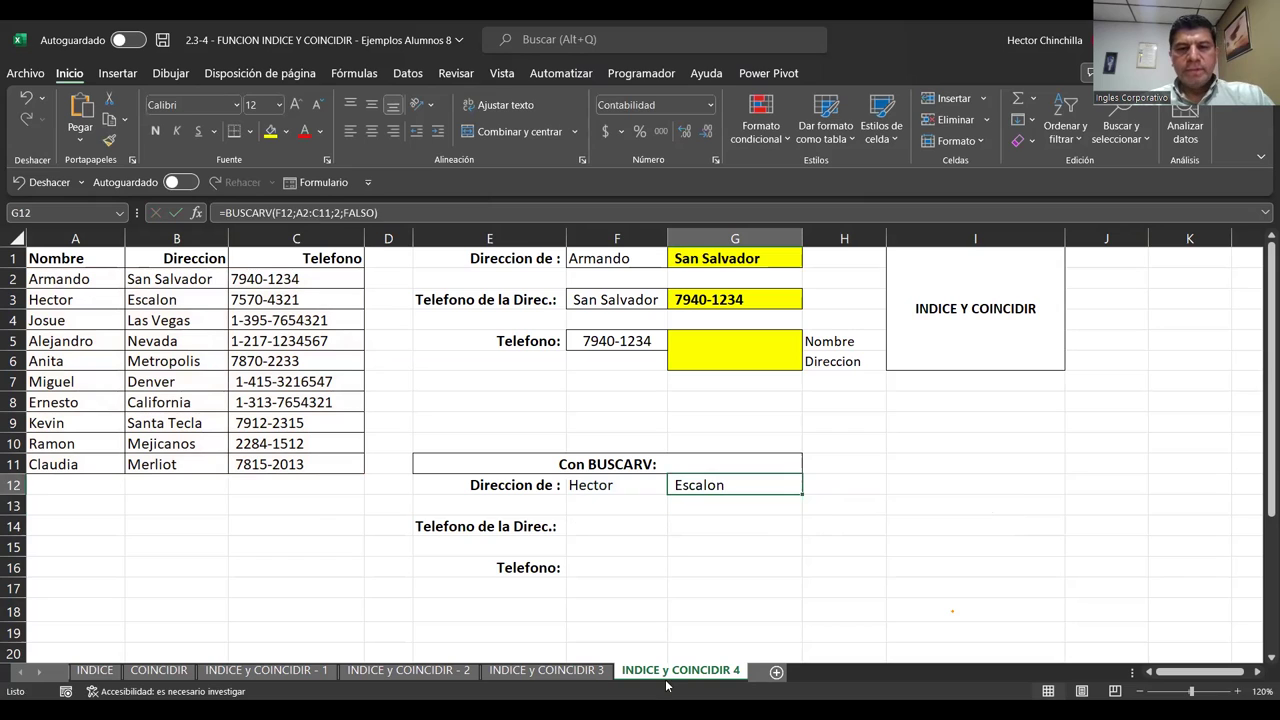
- Fill the BUSCARV result cells G12, G14 and G16:G17 with yellow
{"action": "left_click", "coordinate": [270, 131]}
{"action": "key", "text": "Down"}
{"action": "key", "text": "Down"}
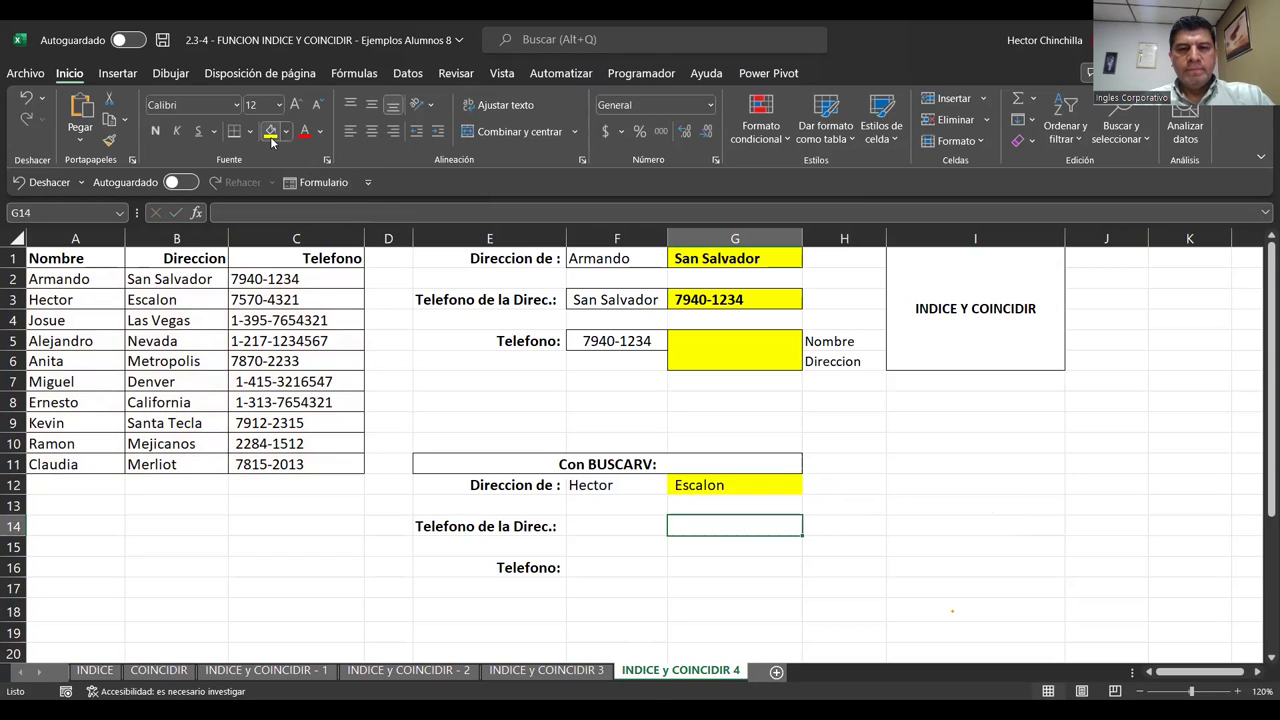
{"action": "key", "text": "Left"}
{"action": "key", "text": "Up"}
{"action": "key", "text": "Up"}
{"action": "key", "text": "Down"}
{"action": "key", "text": "Down"}
{"action": "key", "text": "Right"}
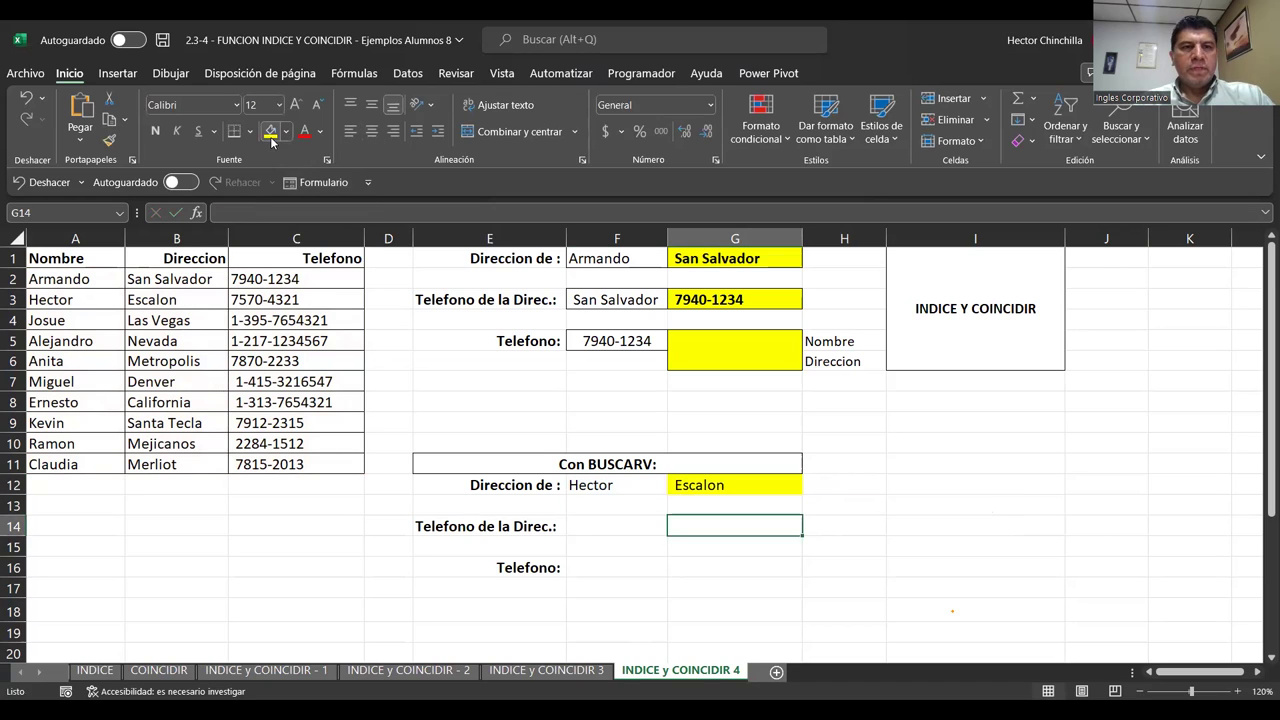
{"action": "left_click", "coordinate": [270, 131]}
{"action": "key", "text": "Down"}
{"action": "key", "text": "Down"}
{"action": "key", "text": "shift+Down"}
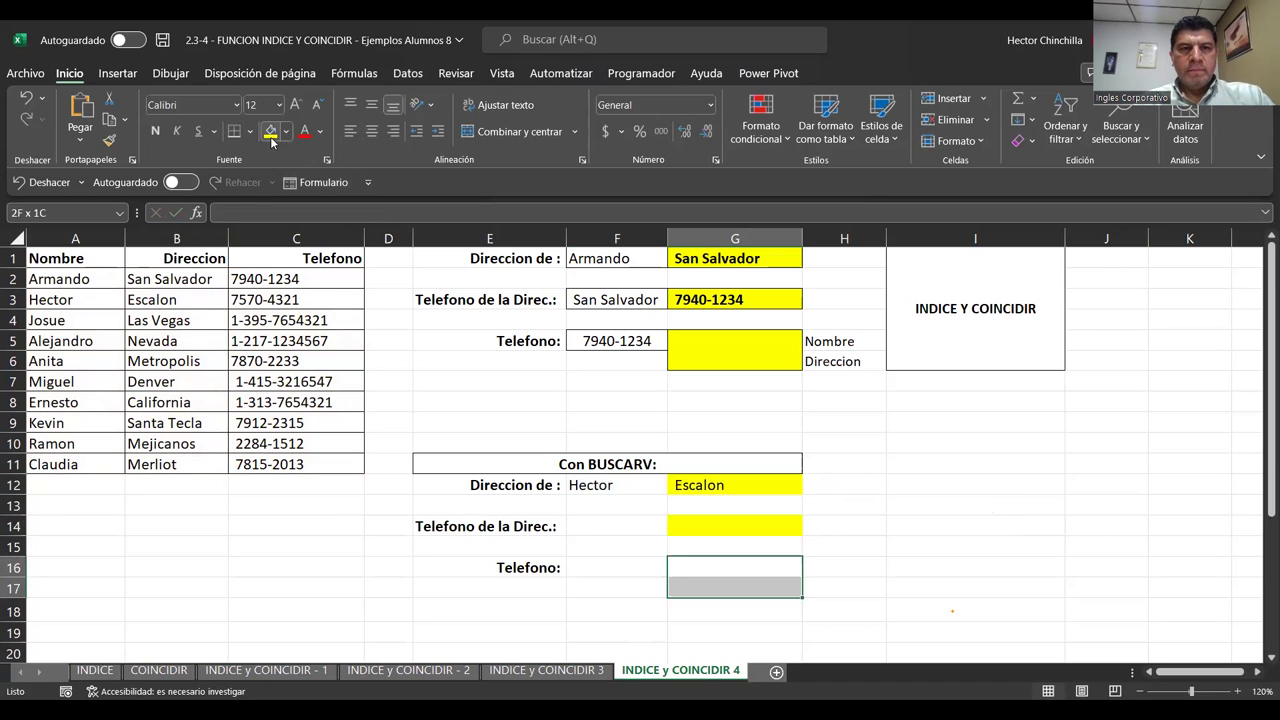
{"action": "left_click", "coordinate": [271, 139]}
- Apply all borders to the BUSCARV lookup cells F12, F14 and F16
{"action": "key", "text": "Up"}
{"action": "key", "text": "Up"}
{"action": "key", "text": "Up"}
{"action": "key", "text": "Left"}
{"action": "key", "text": "Up"}
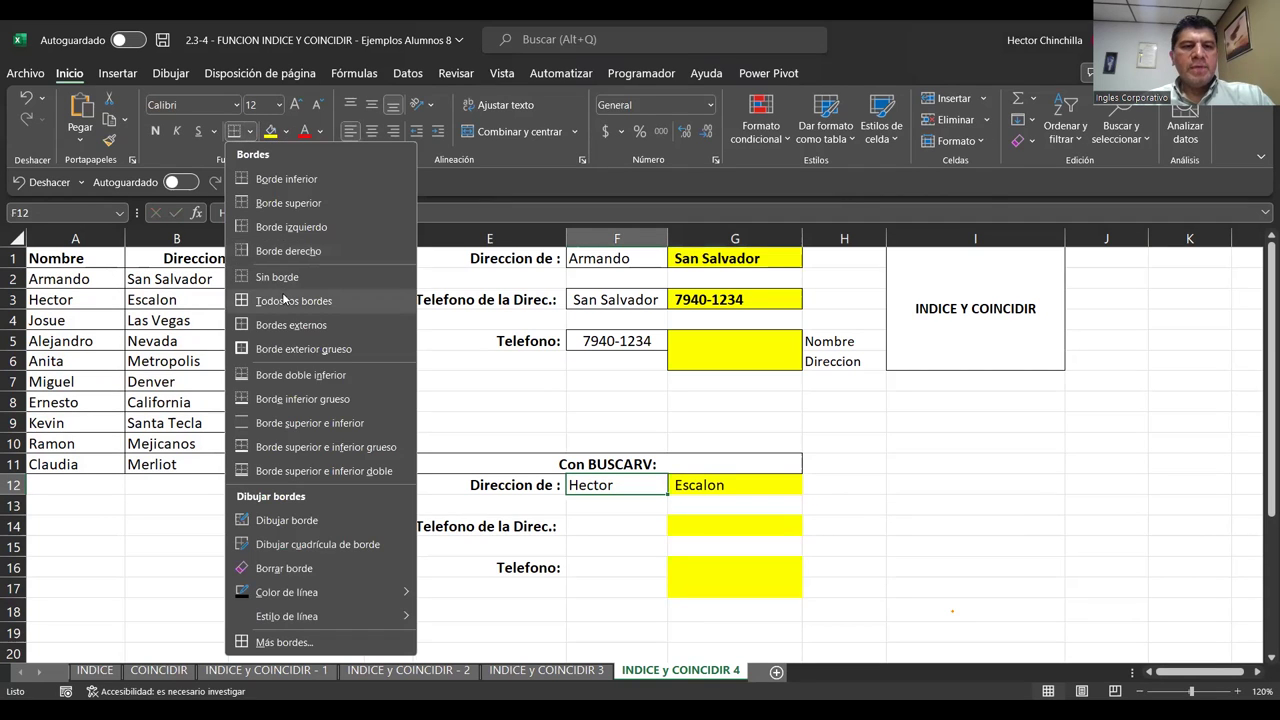
{"action": "left_click", "coordinate": [285, 300]}
{"action": "left_click", "coordinate": [285, 299]}
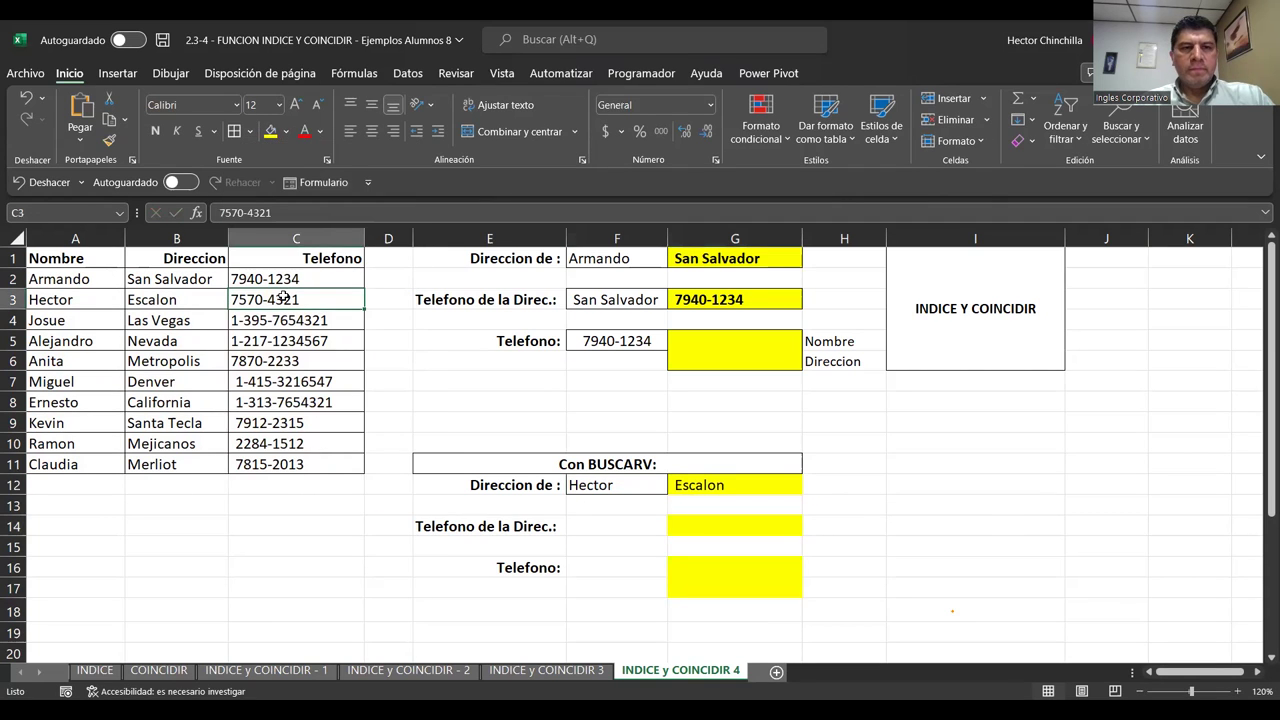
{"action": "key", "text": "Return"}
{"action": "left_click", "coordinate": [591, 523]}
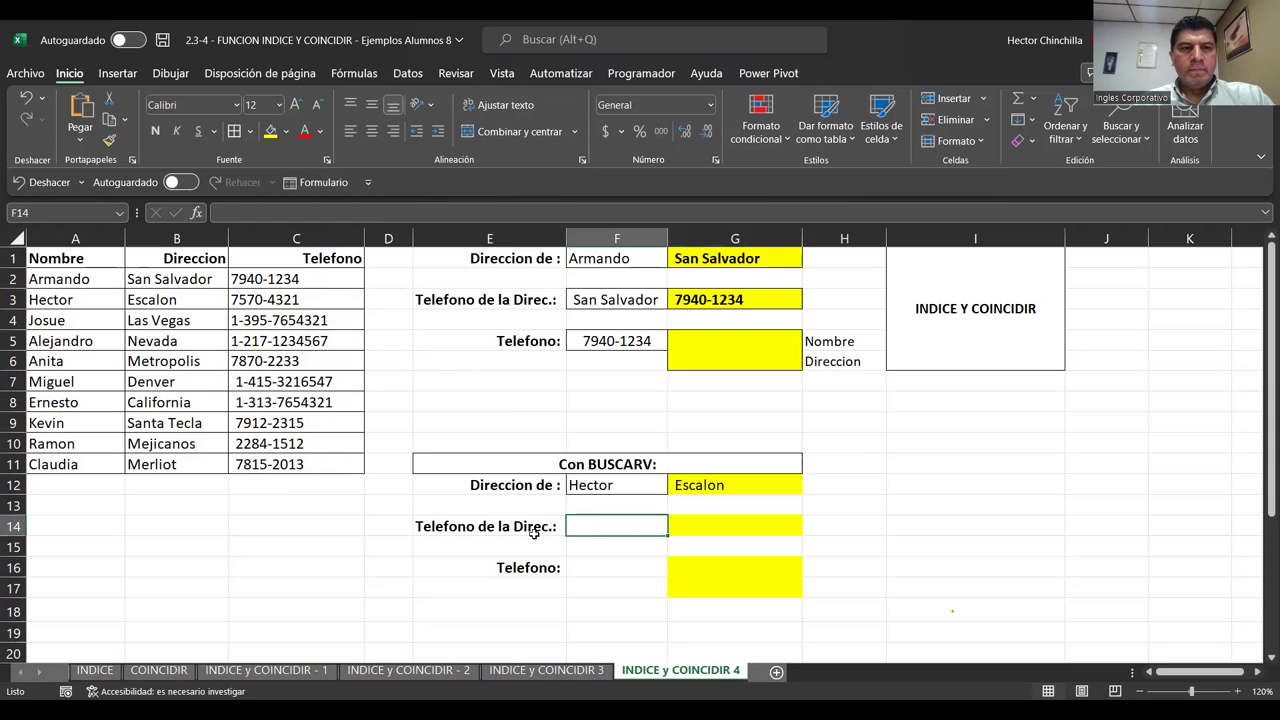
{"action": "key", "text": "Return"}
{"action": "key", "text": "Return"}
{"action": "key", "text": "Return"}
{"action": "key", "text": "Return"}
{"action": "key", "text": "Up"}
{"action": "key", "text": "Up"}
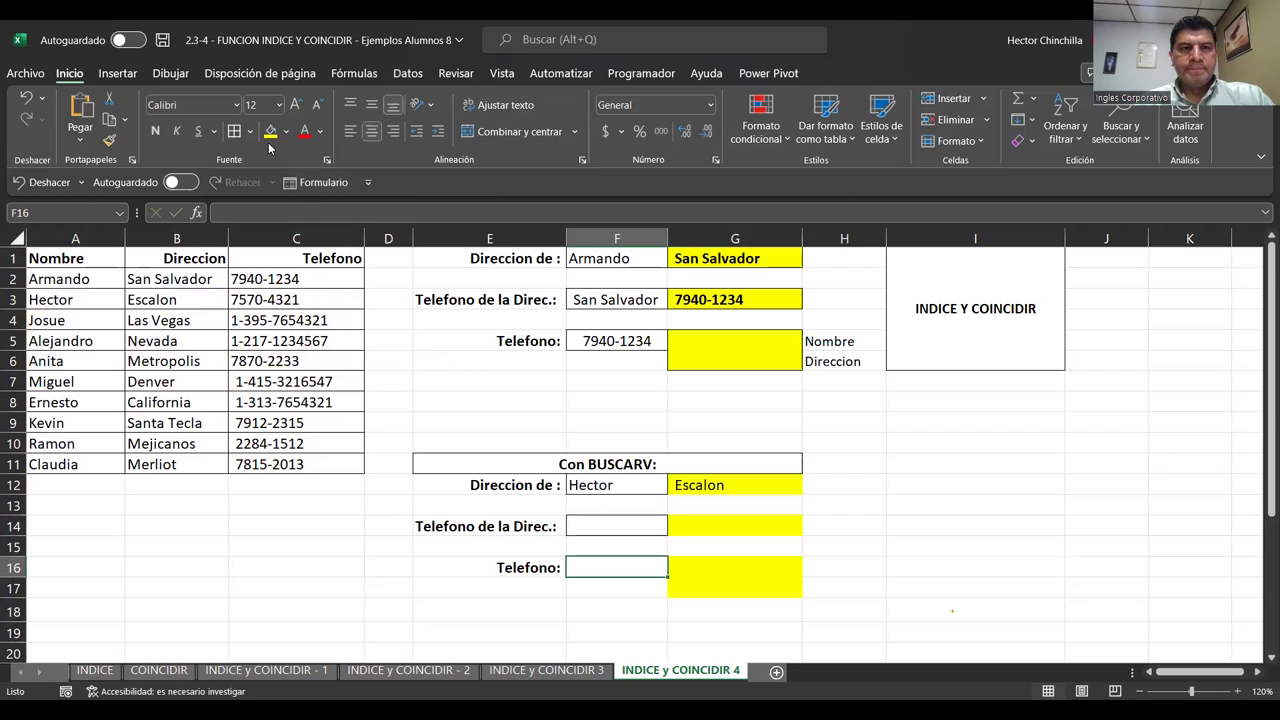
- Enter the address from B3 in F14 as the lookup value for Telefono de la Direc
{"action": "left_click", "coordinate": [692, 522]}
{"action": "key", "text": "Left"}
{"action": "key", "text": "Left"}
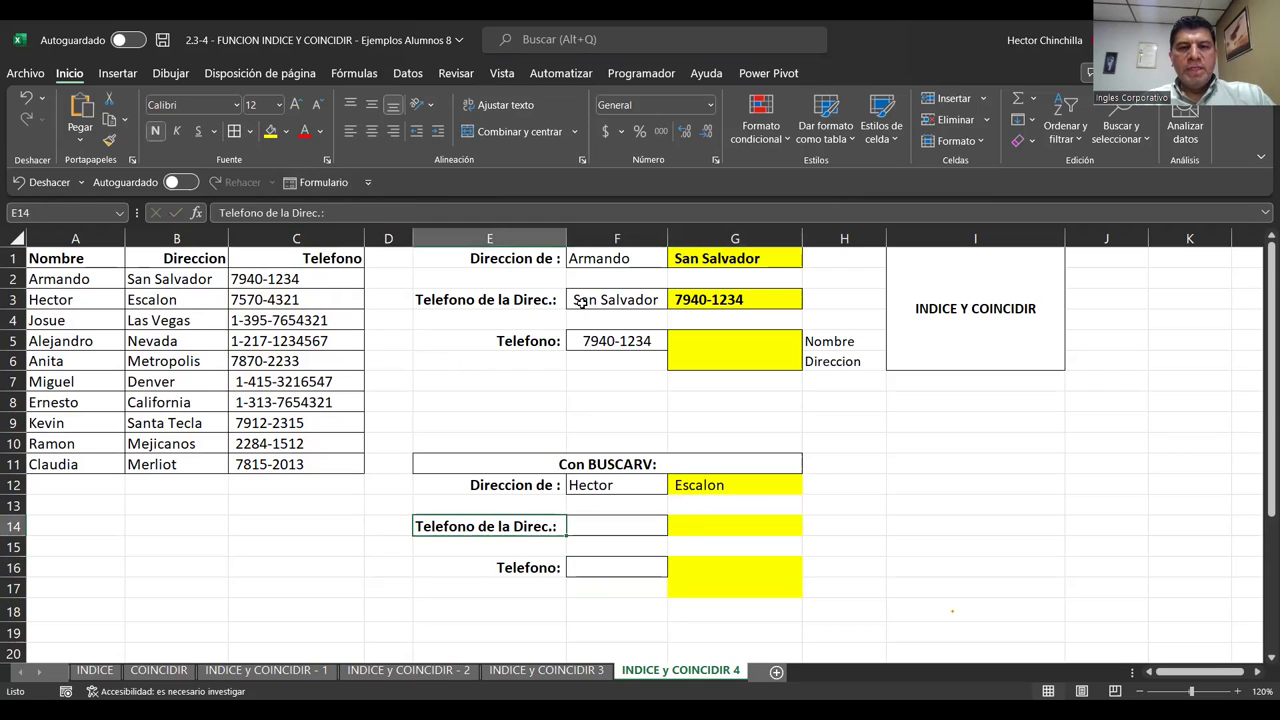
{"action": "left_click", "coordinate": [618, 524]}
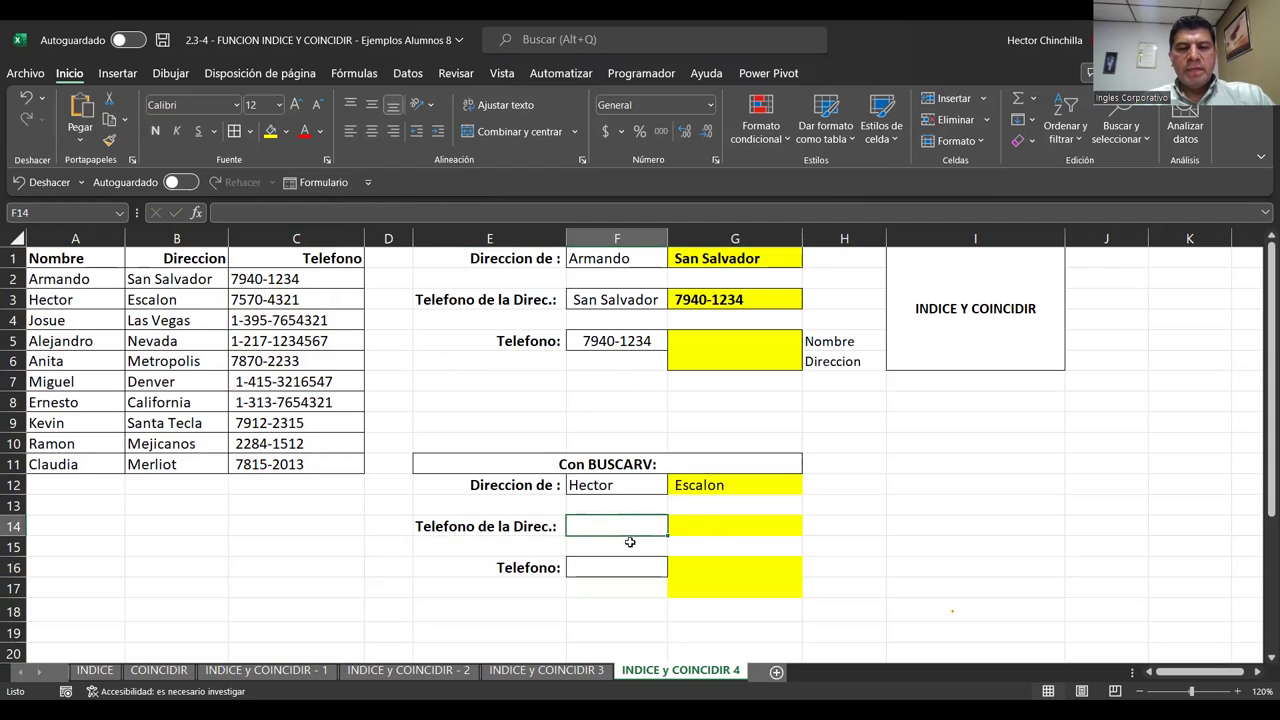
{"action": "type", "text": "esca"}
{"action": "key", "text": "BackSpace"}
{"action": "key", "text": "BackSpace"}
{"action": "key", "text": "BackSpace"}
{"action": "type", "text": "Escalon"}
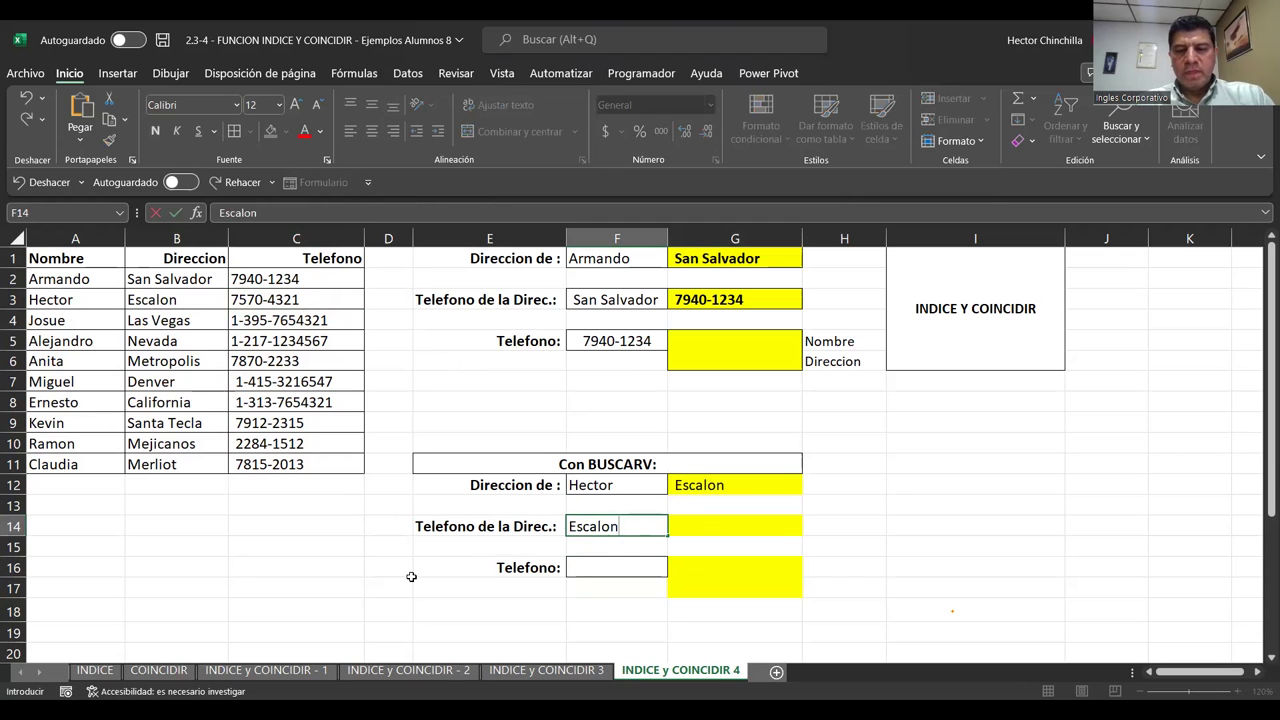
{"action": "key", "text": "Return"}
{"action": "key", "text": "Up"}
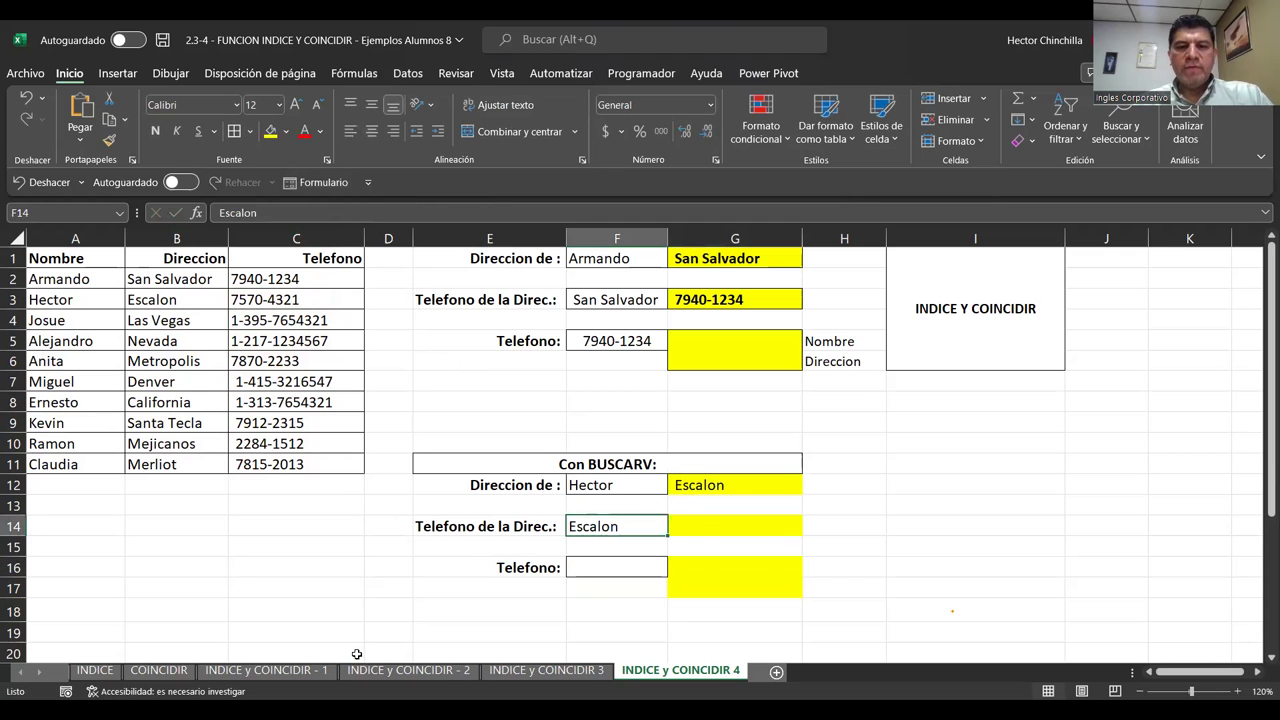
- Start a BUSCARV formula in G14 that uses F14 as the lookup value
{"action": "key", "text": "Right"}
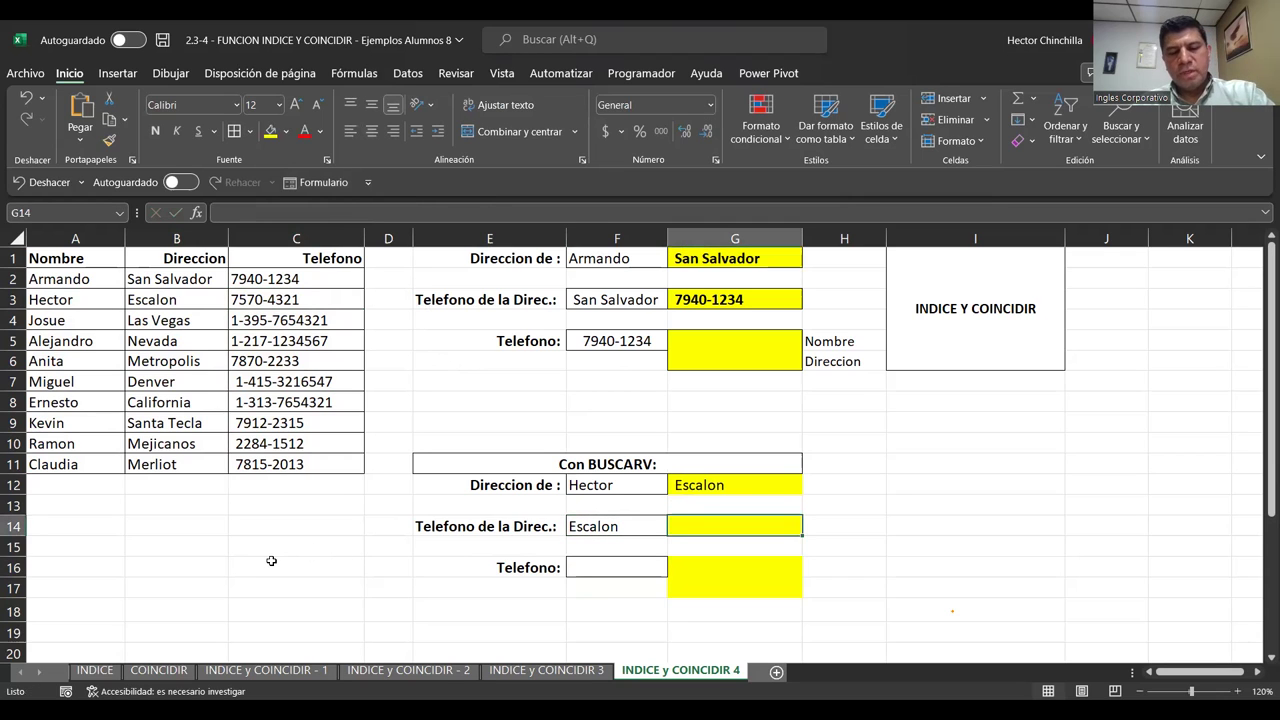
{"action": "type", "text": "="}
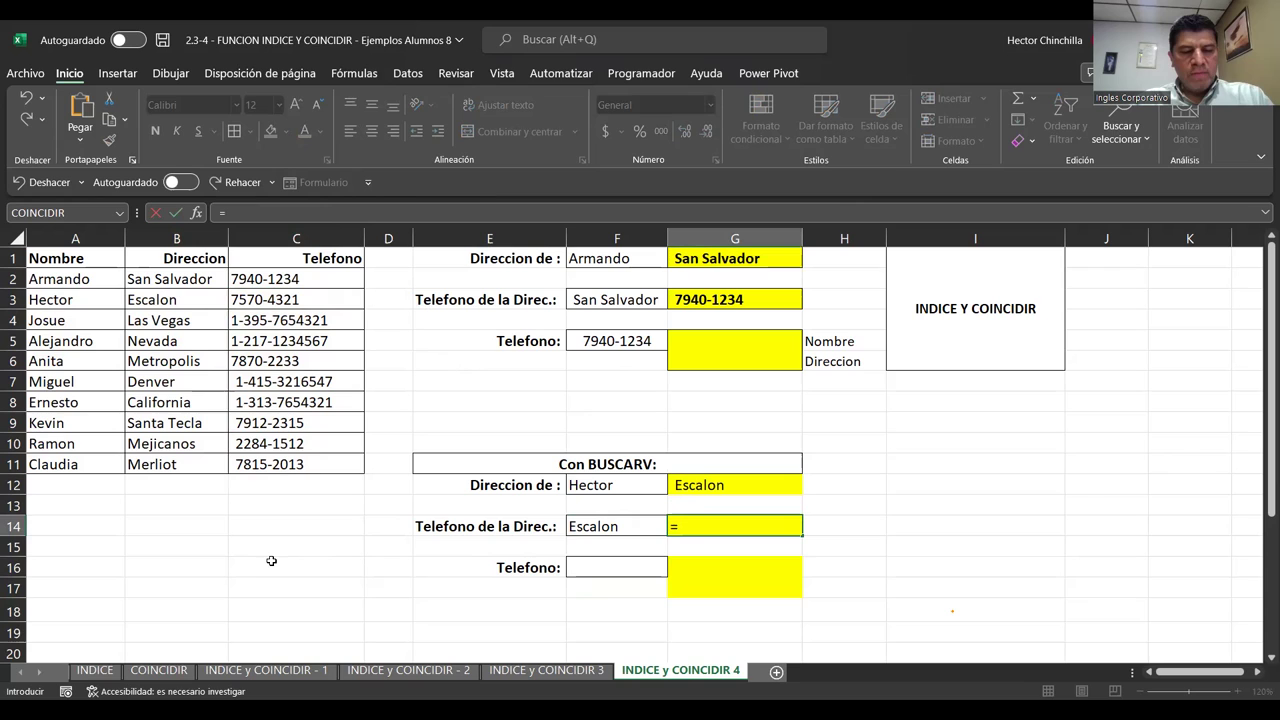
{"action": "type", "text": "BUSCAR"}
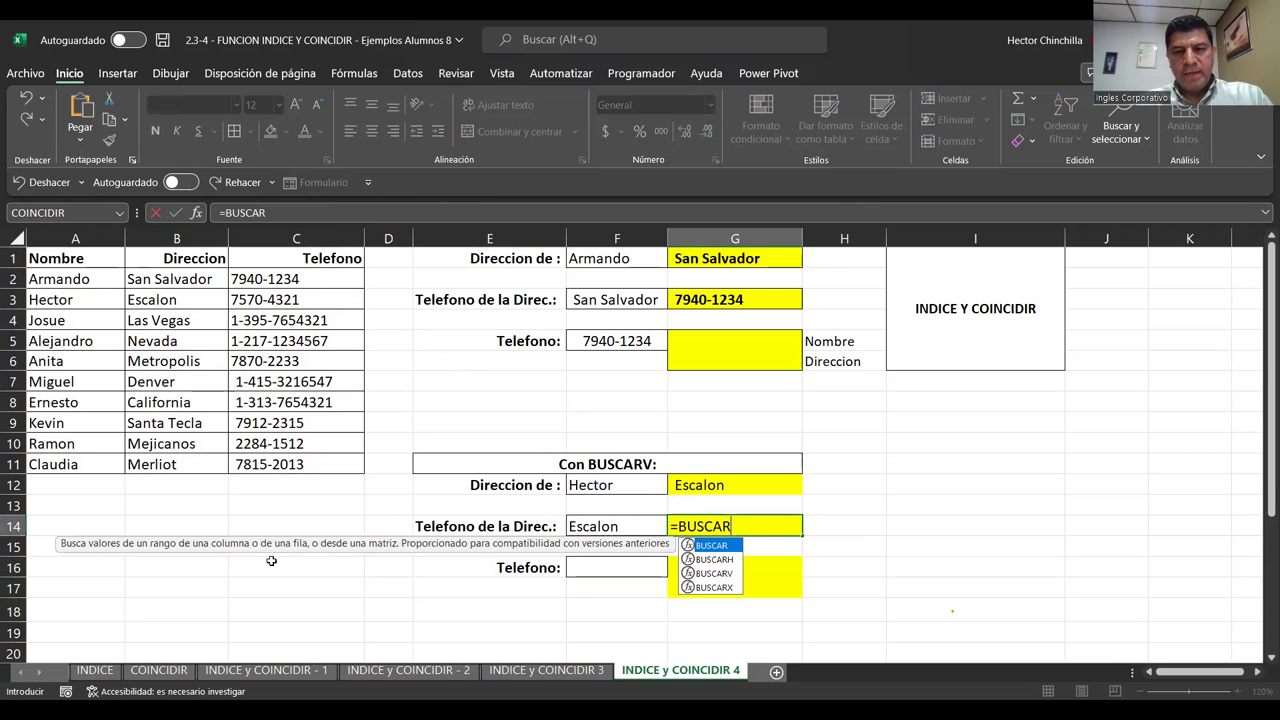
{"action": "type", "text": "V("}
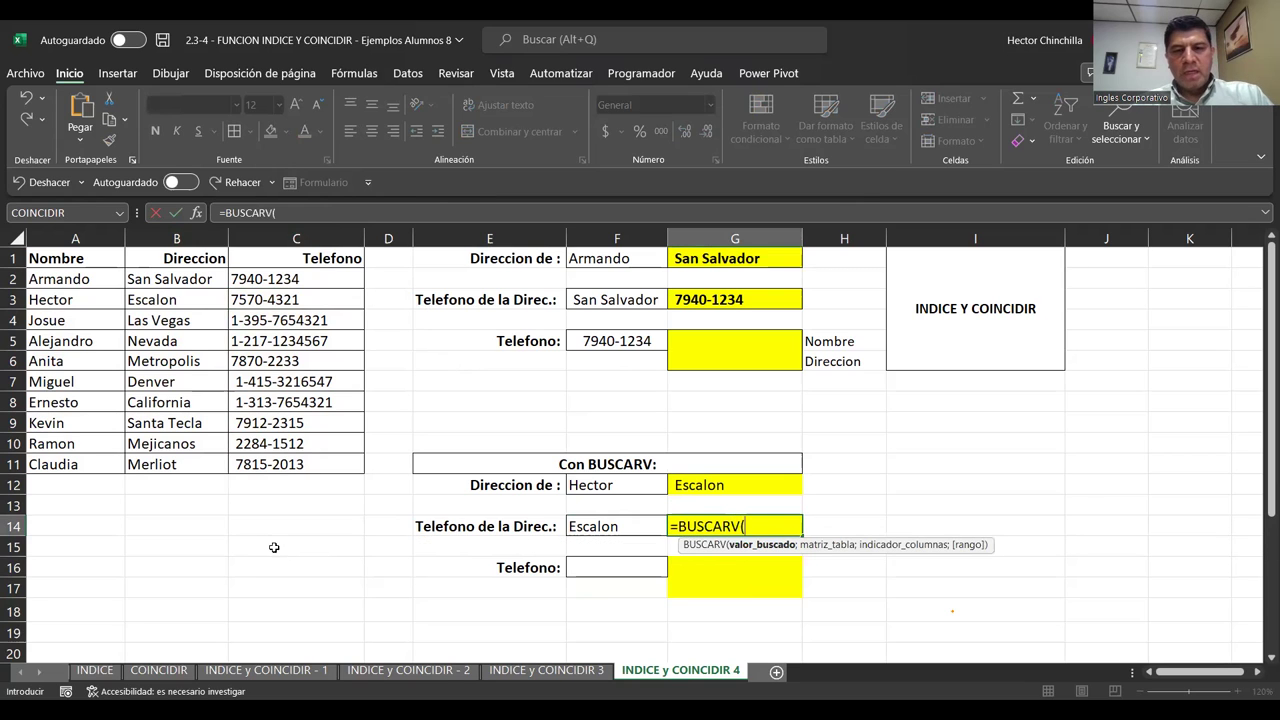
{"action": "left_click", "coordinate": [591, 527]}
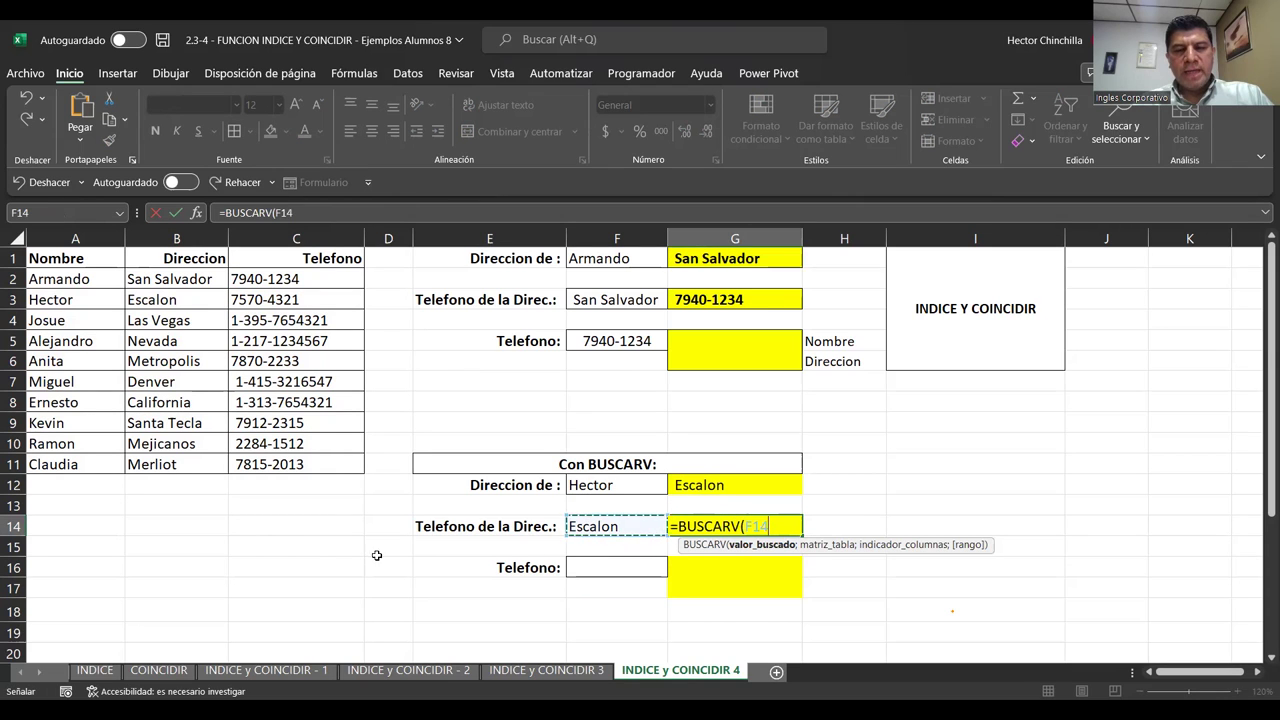
{"action": "type", "text": ";"}
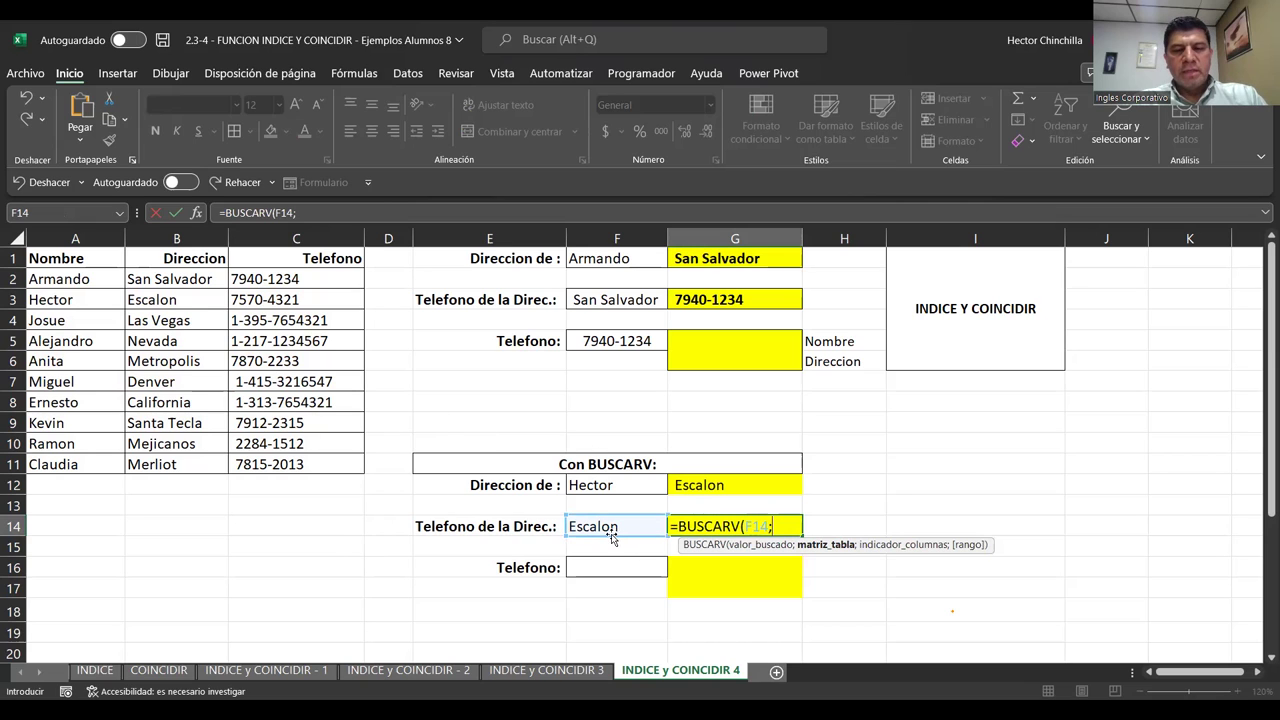
- Complete the G14 formula with the table range B2:C11, column index 2 and FALSO for an exact match
{"action": "left_click", "coordinate": [186, 280]}
{"action": "left_click_drag", "start_coordinate": [186, 280], "coordinate": [301, 464]}
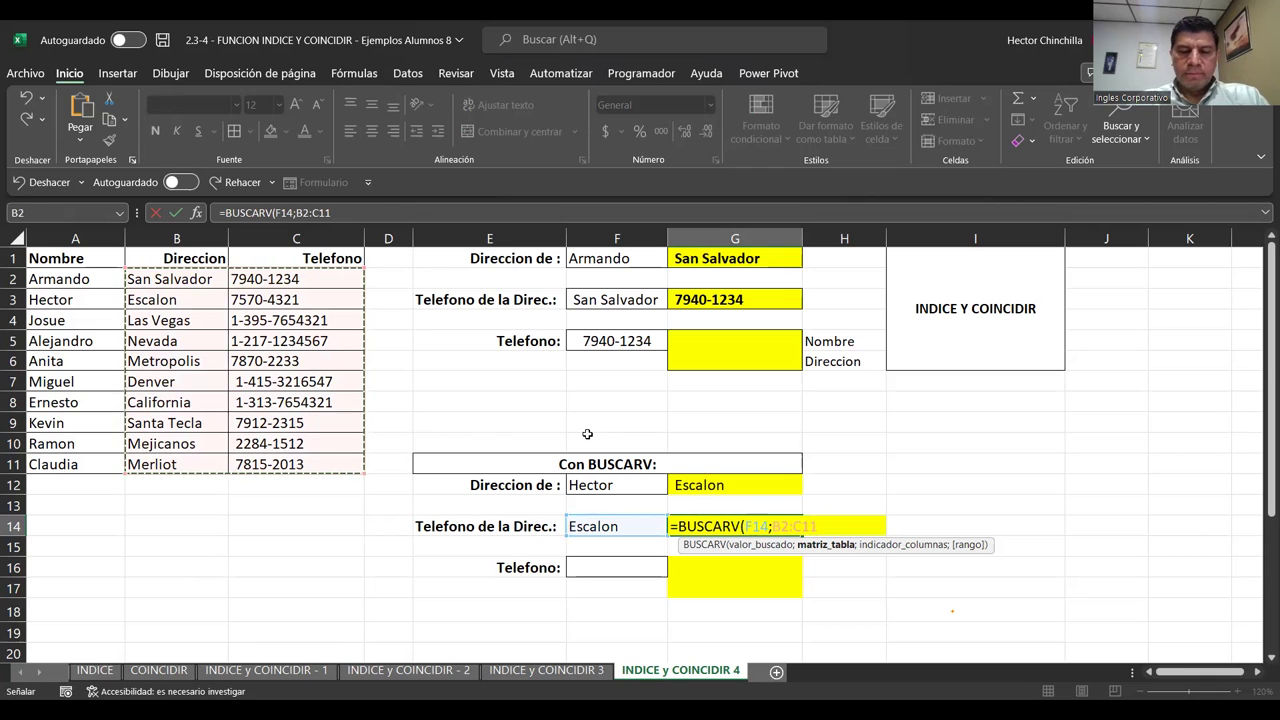
{"action": "type", "text": ";"}
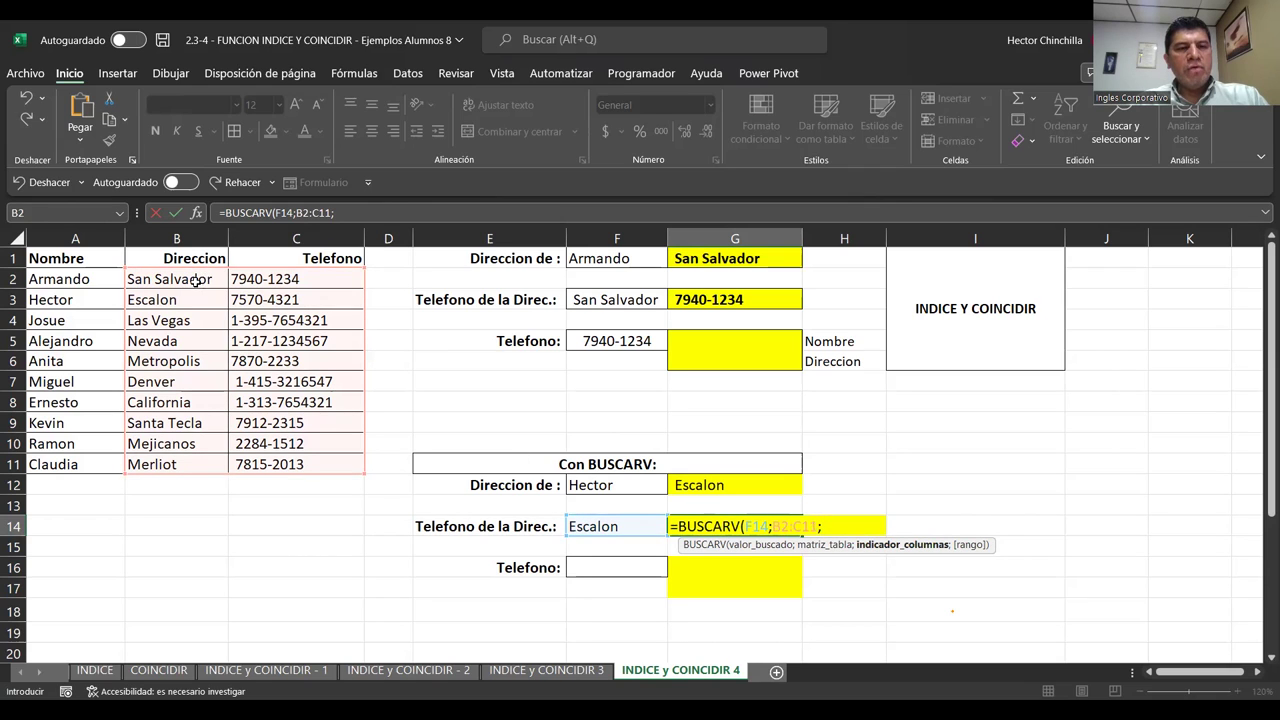
{"action": "type", "text": "2"}
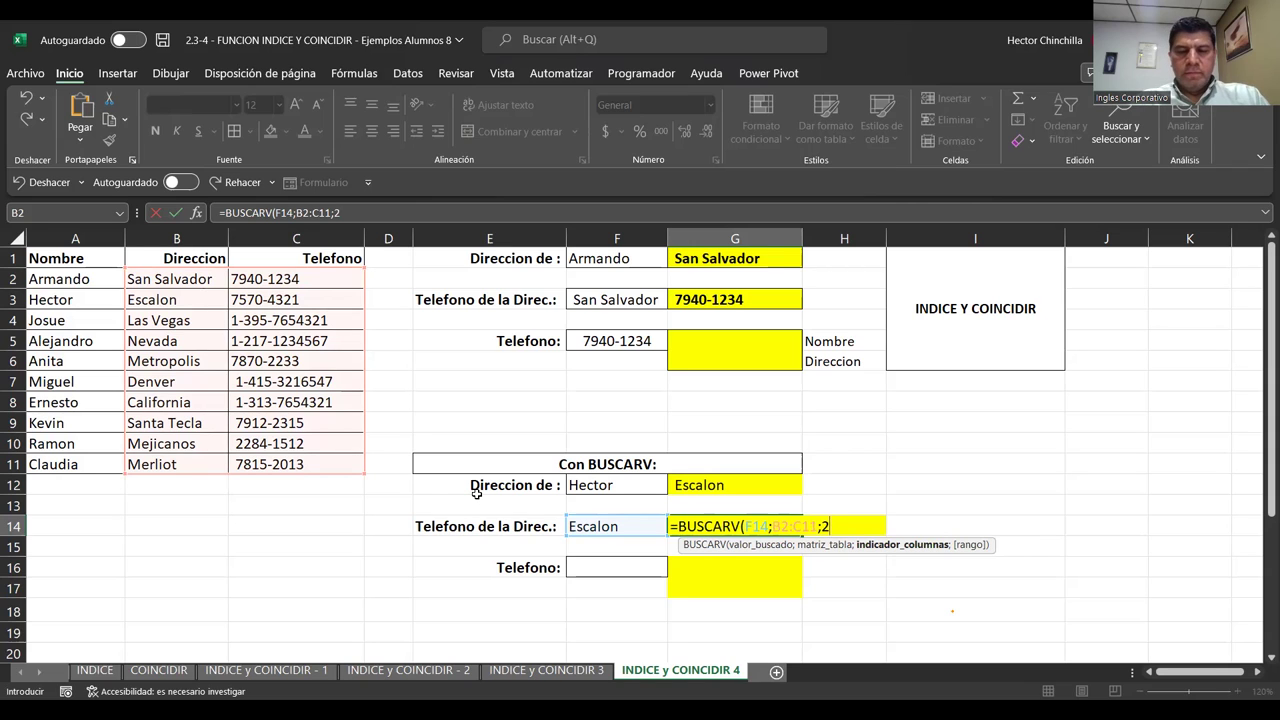
{"action": "type", "text": ";FALSO"}
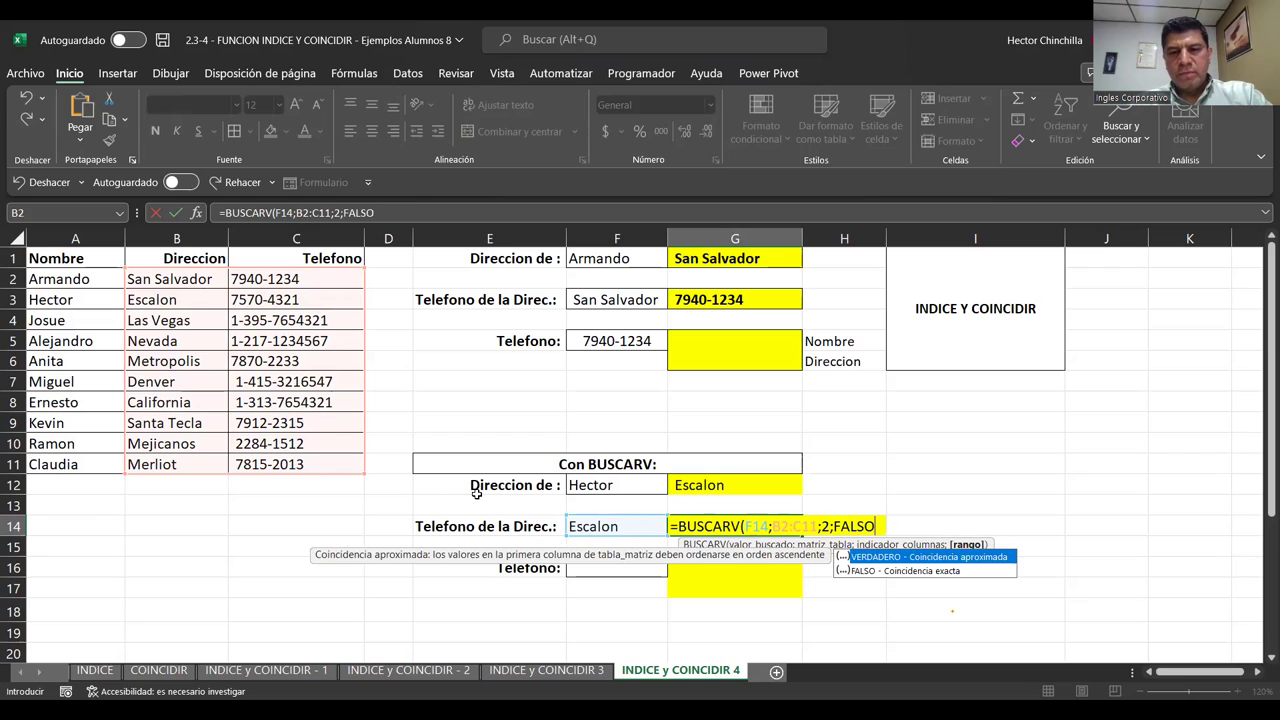
{"action": "key", "text": "Return"}
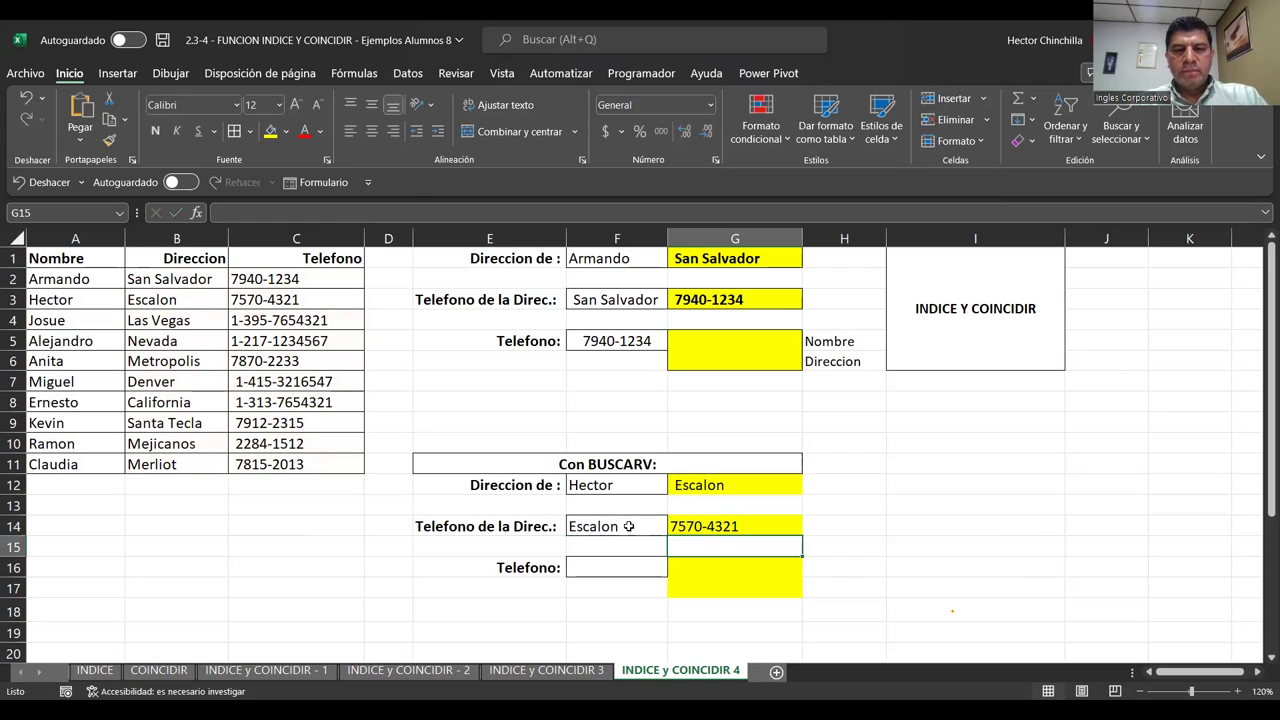
- Replace the address in F14 with the reference =G12 so it follows the BUSCARV address result
{"action": "left_click", "coordinate": [595, 527]}
{"action": "type", "text": "="}
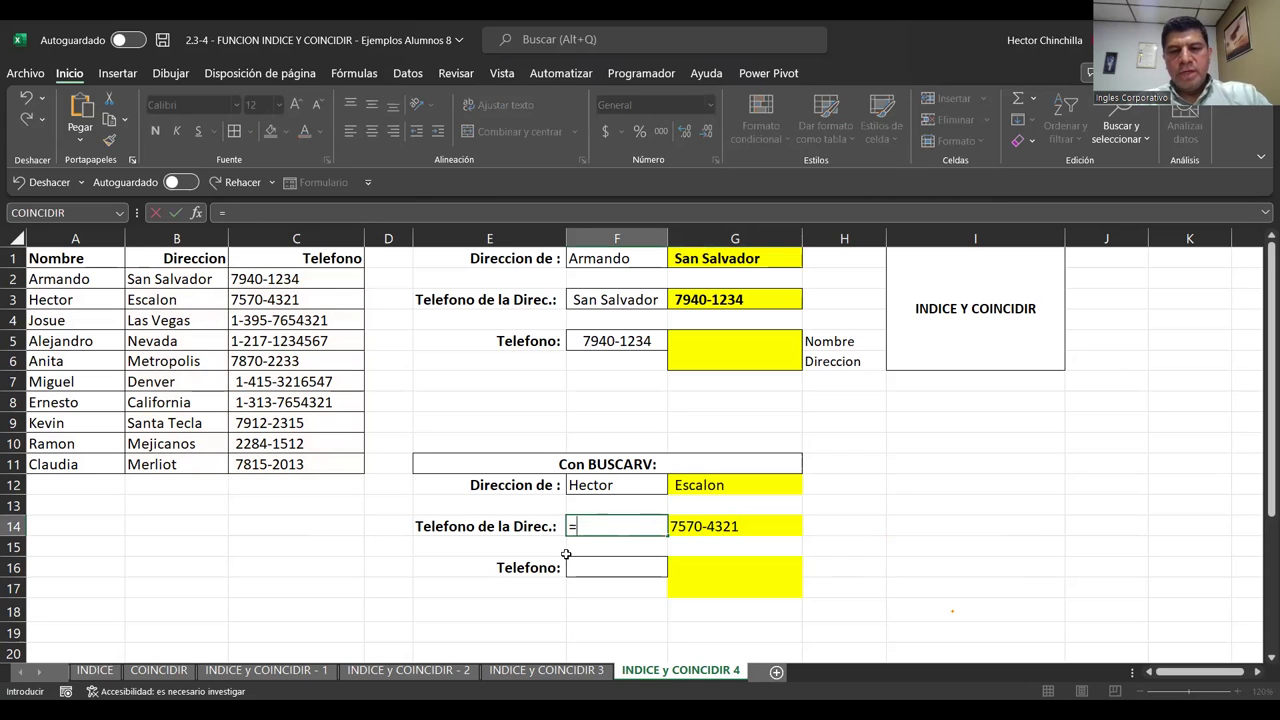
{"action": "left_click", "coordinate": [687, 493]}
{"action": "key", "text": "Return"}
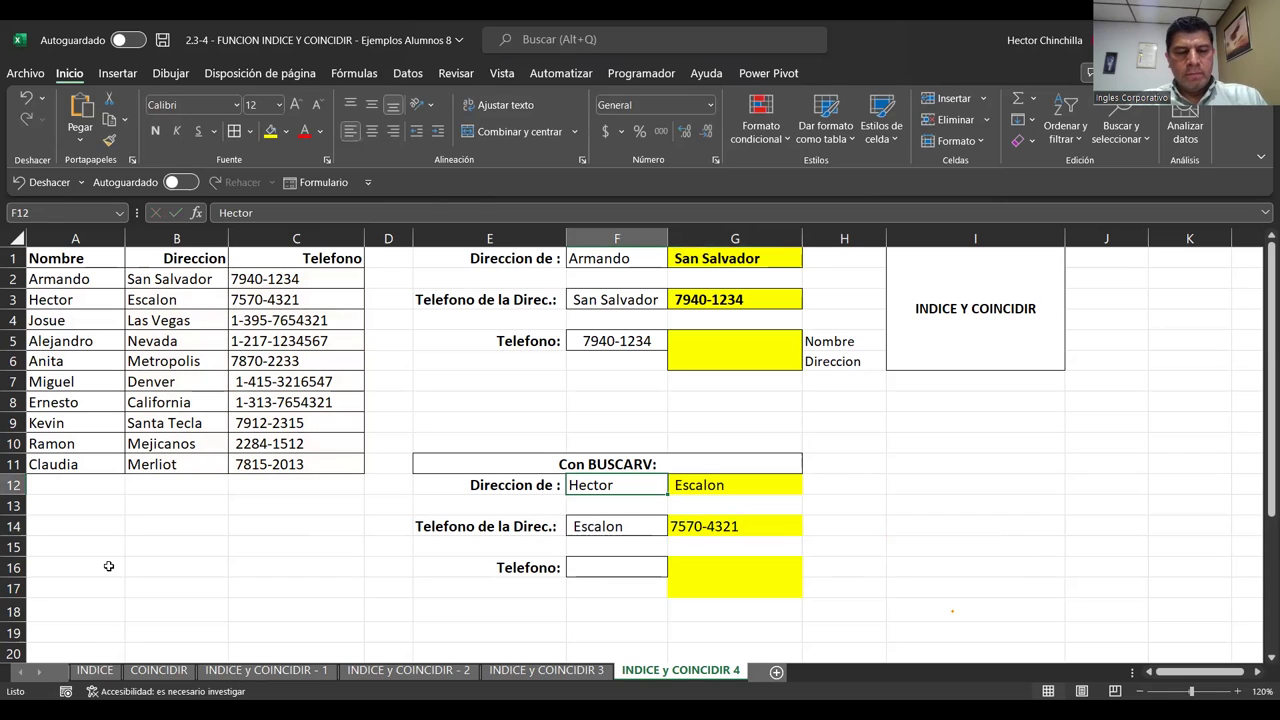
- Enter the contact name from A6 in F12 and check the linked BUSCARV results in G12, F14 and G14
{"action": "type", "text": "Anita"}
{"action": "key", "text": "Return"}
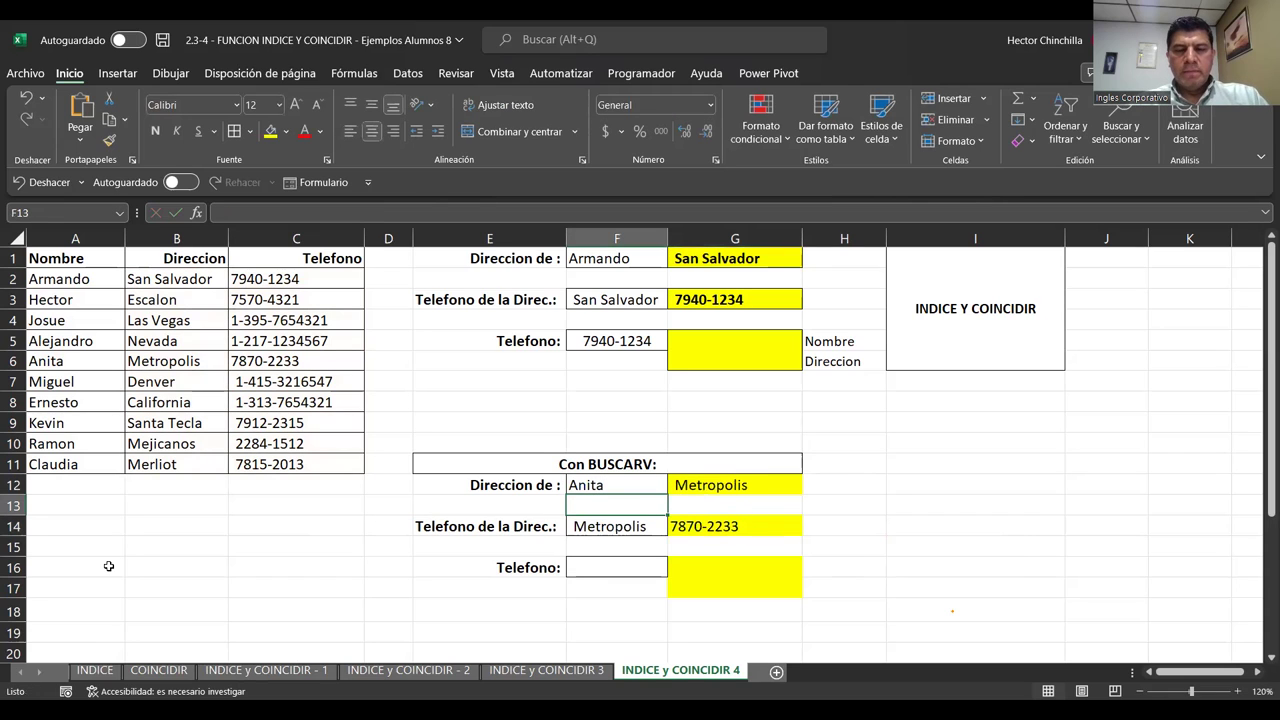
{"action": "left_click", "coordinate": [684, 485]}
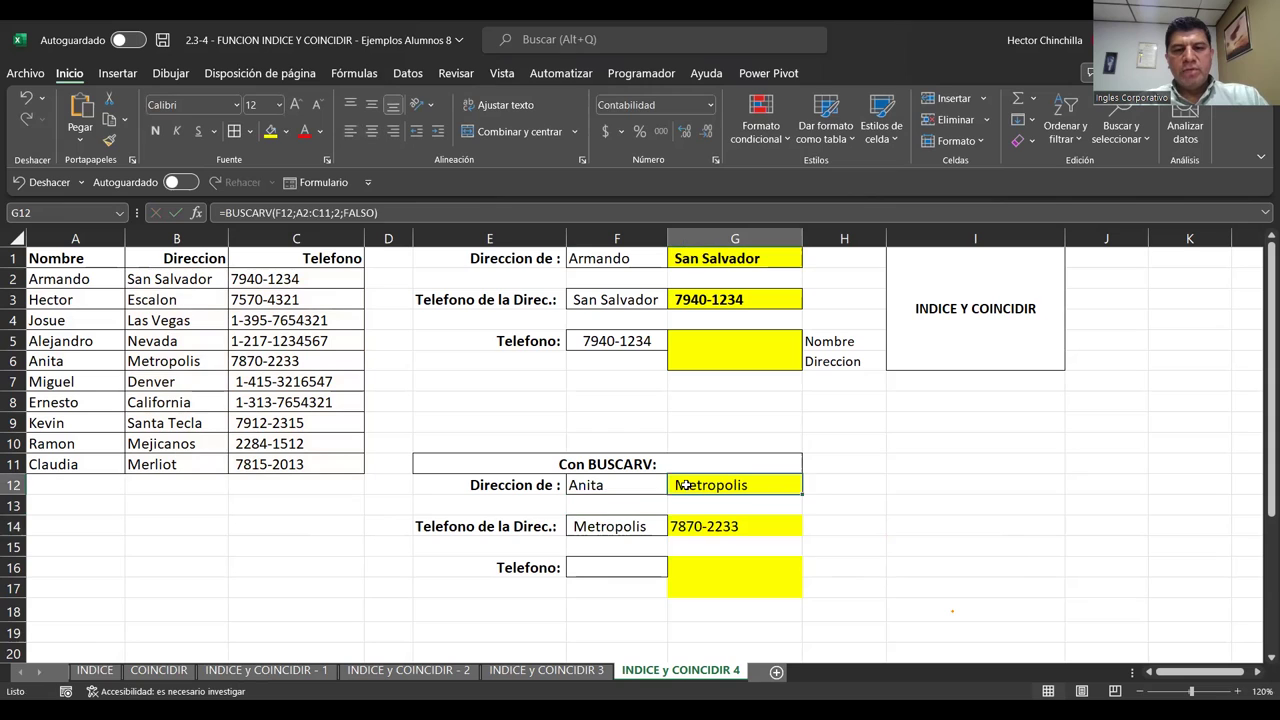
{"action": "left_click", "coordinate": [621, 528]}
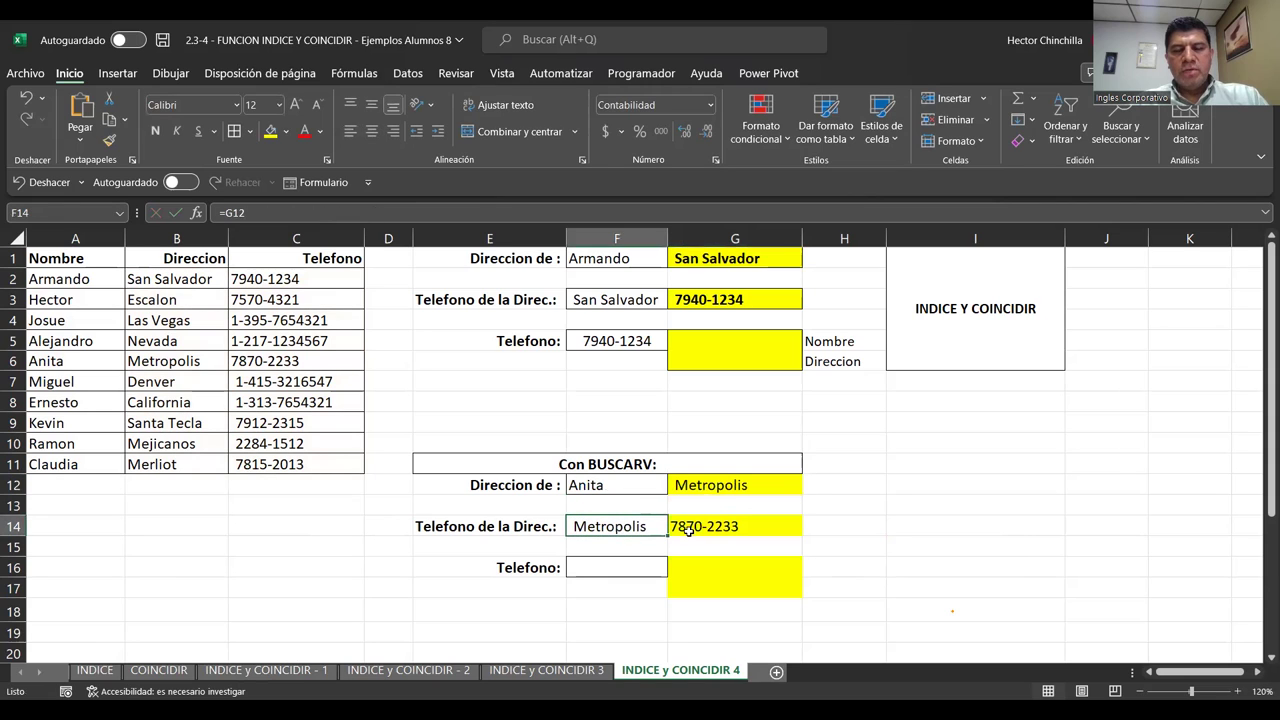
{"action": "left_click", "coordinate": [680, 528]}
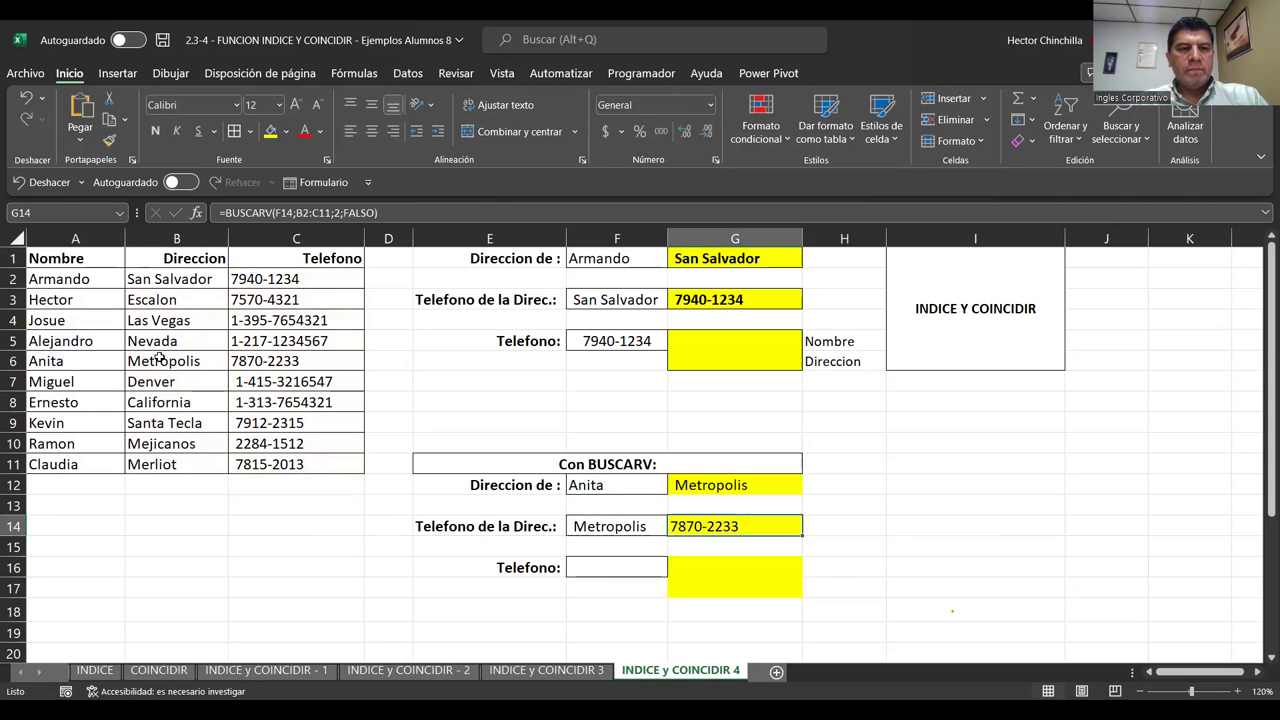
{"action": "left_click", "coordinate": [256, 363]}
{"action": "left_click", "coordinate": [694, 524]}
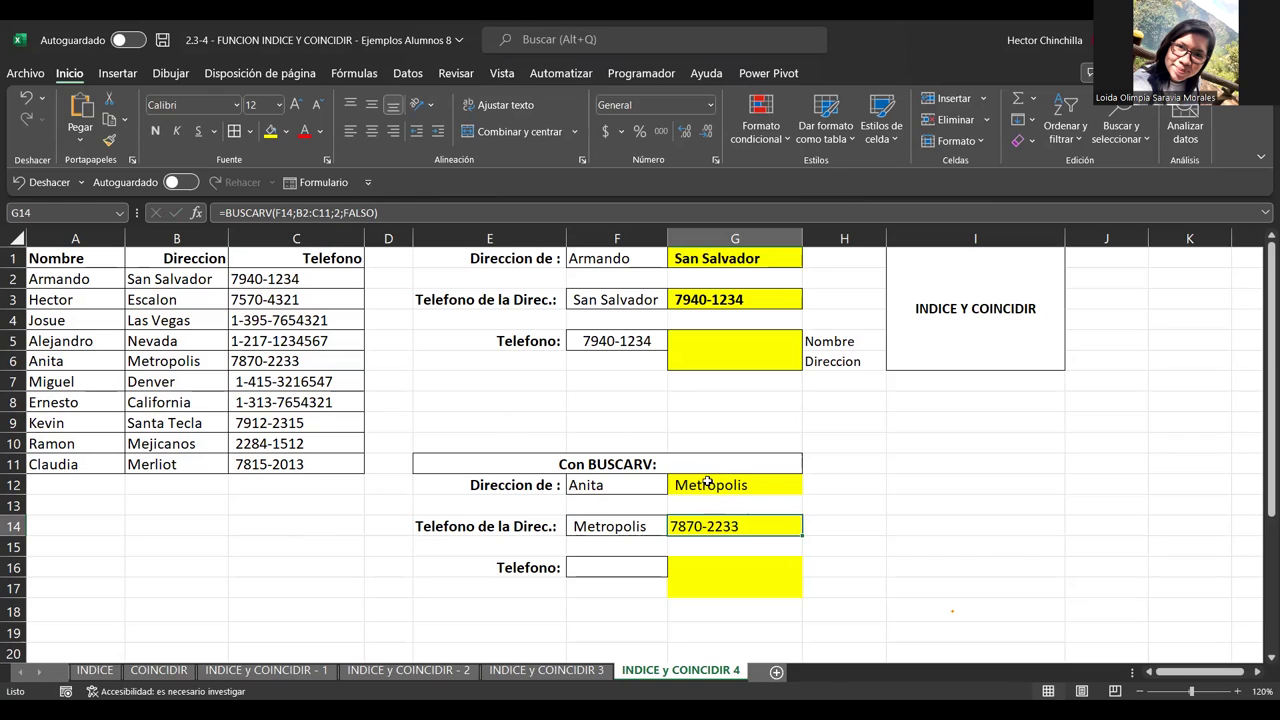
- Replace the contact's name in A6 of the Nombre column with a two-word name
{"action": "left_click", "coordinate": [595, 485]}
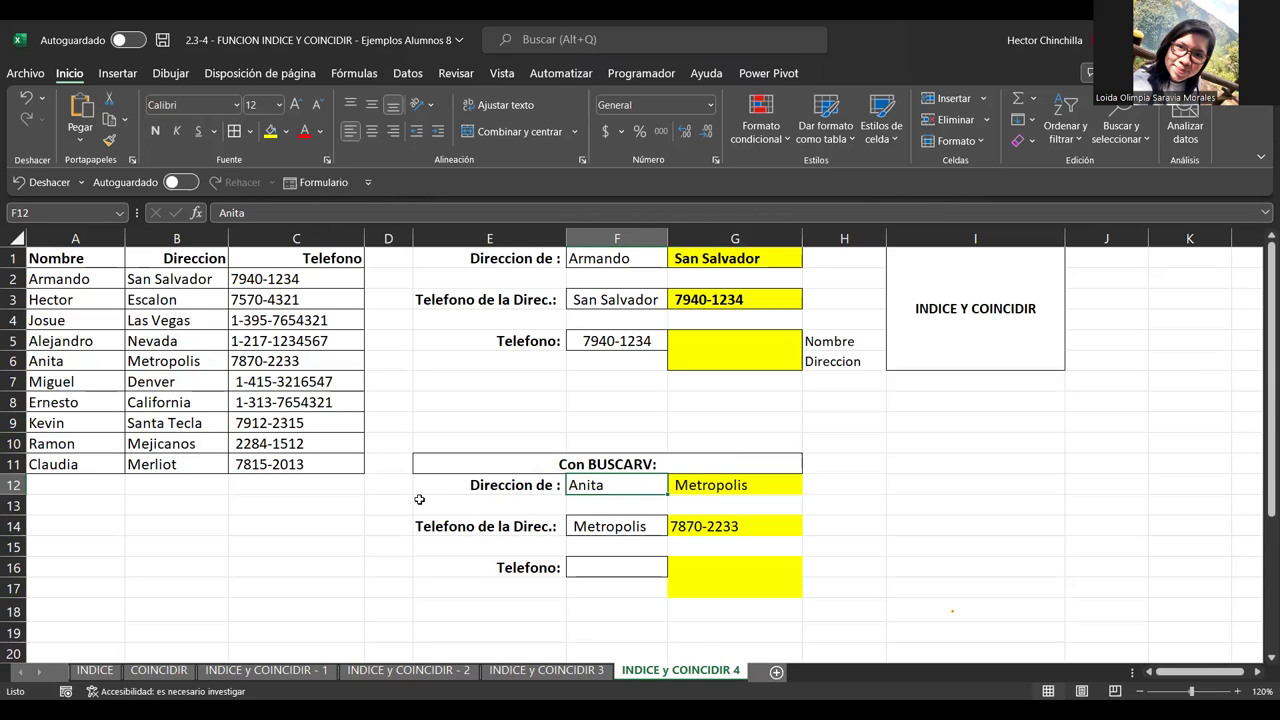
{"action": "left_click", "coordinate": [71, 364]}
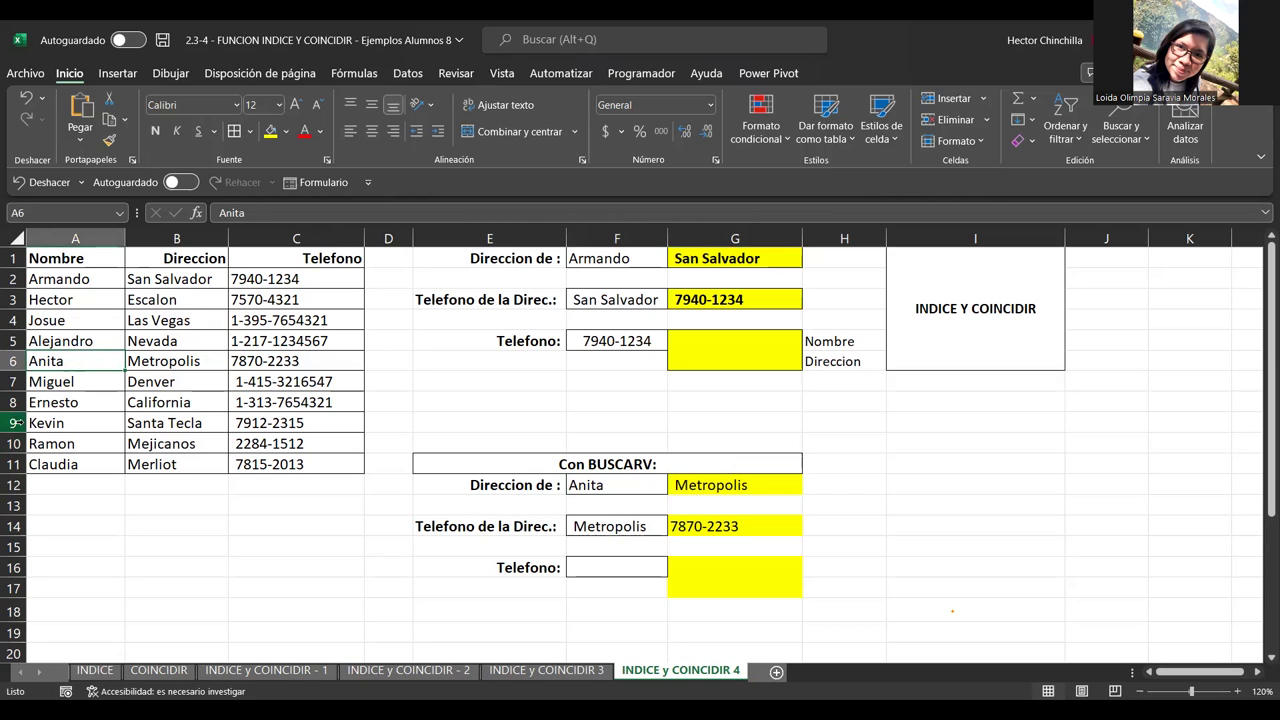
{"action": "type", "text": "Ana Maria"}
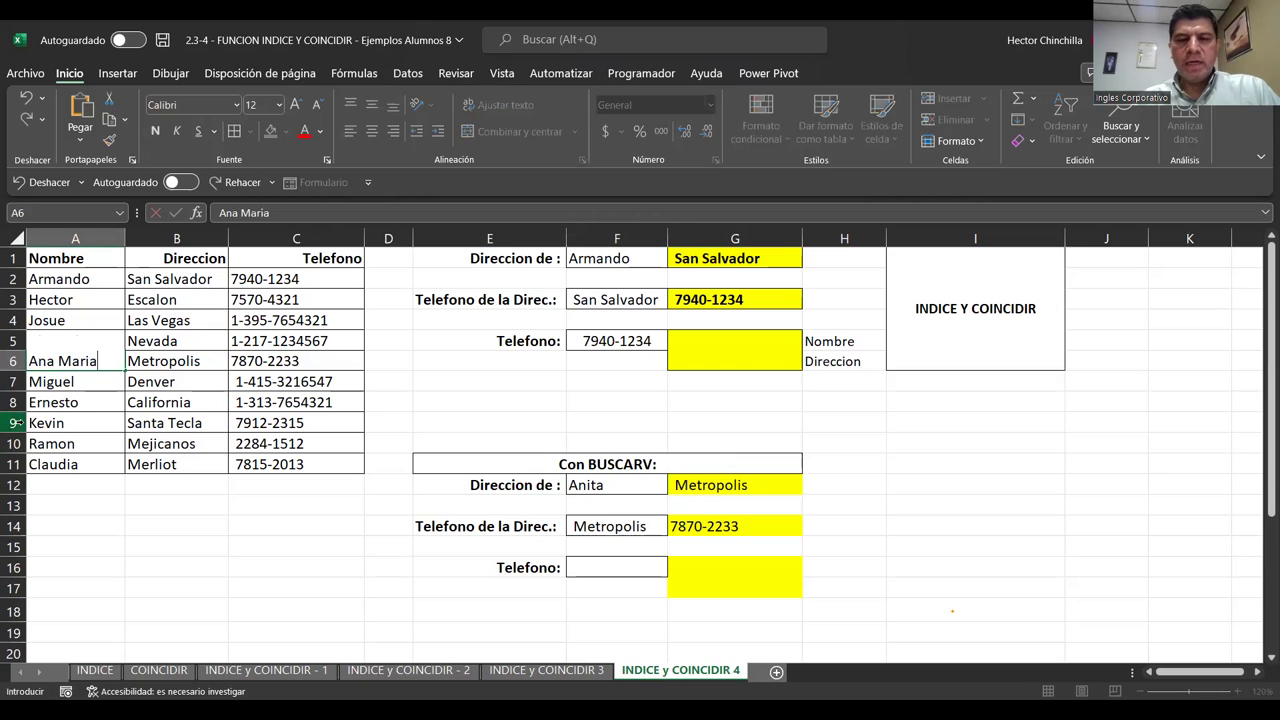
{"action": "key", "text": "Return"}
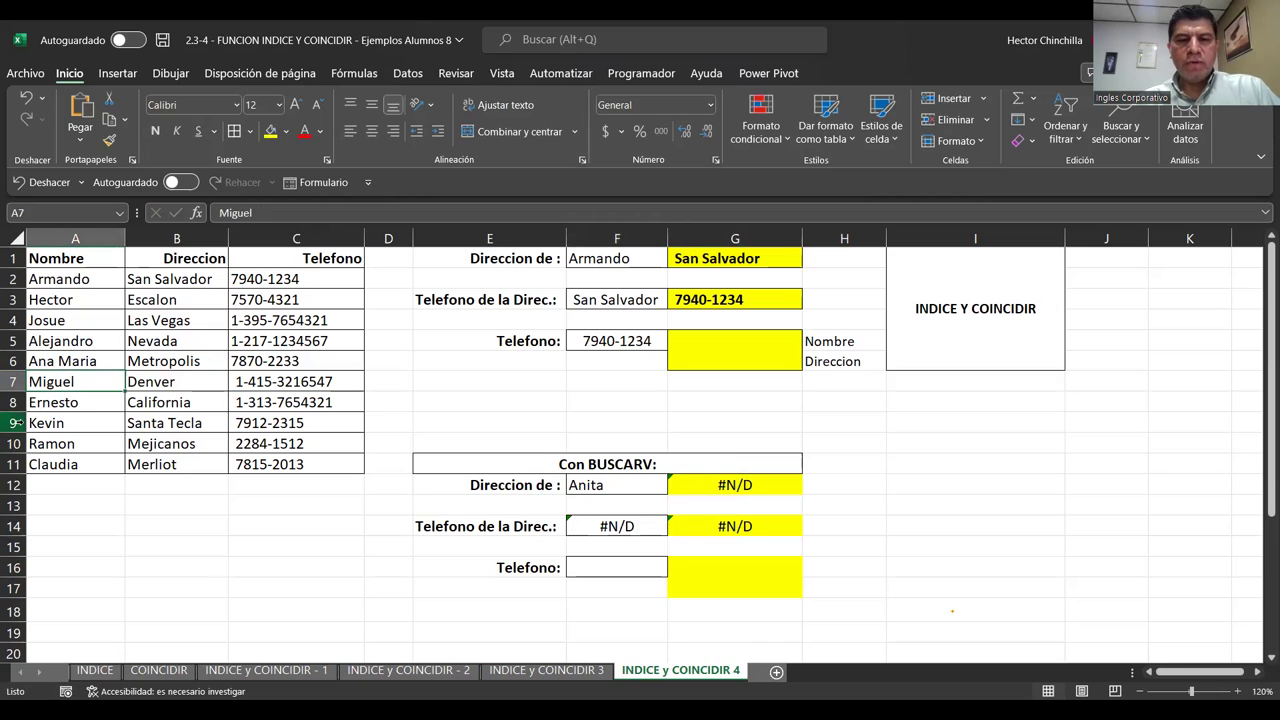
- Update the lookup name in F12 to match the contact's new name in A6
{"action": "left_click", "coordinate": [592, 530]}
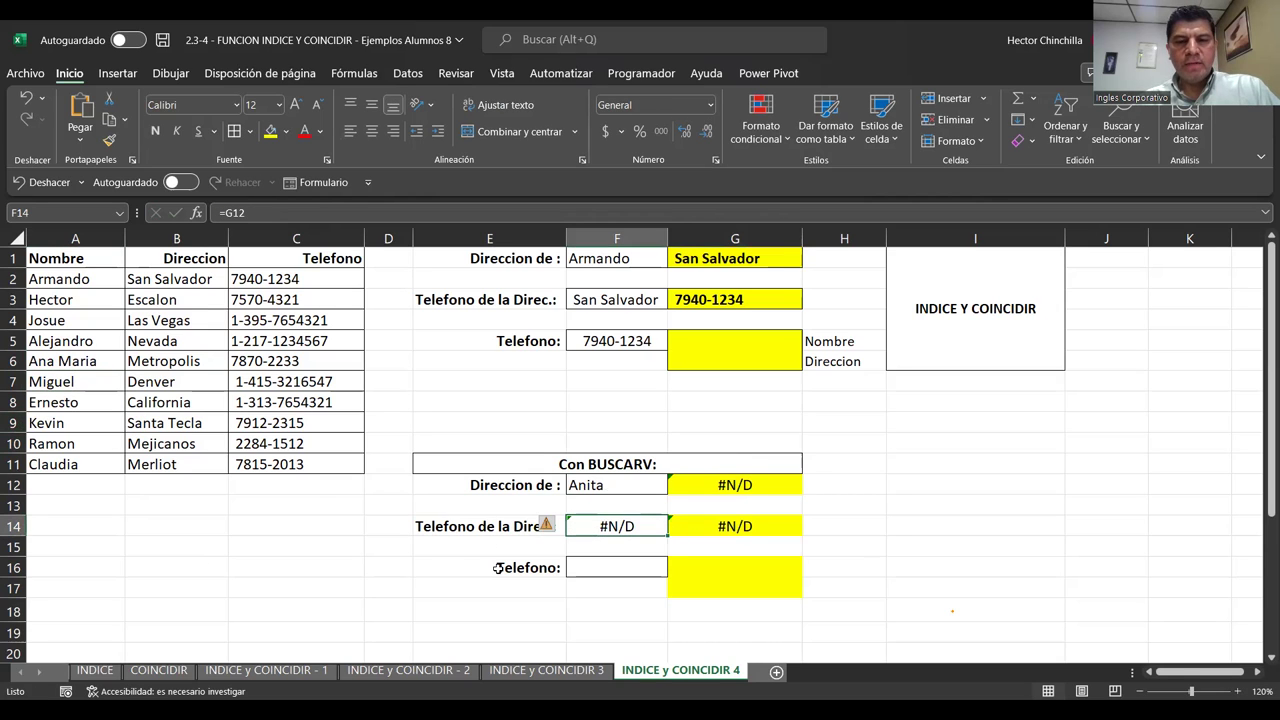
{"action": "key", "text": "Up"}
{"action": "key", "text": "Up"}
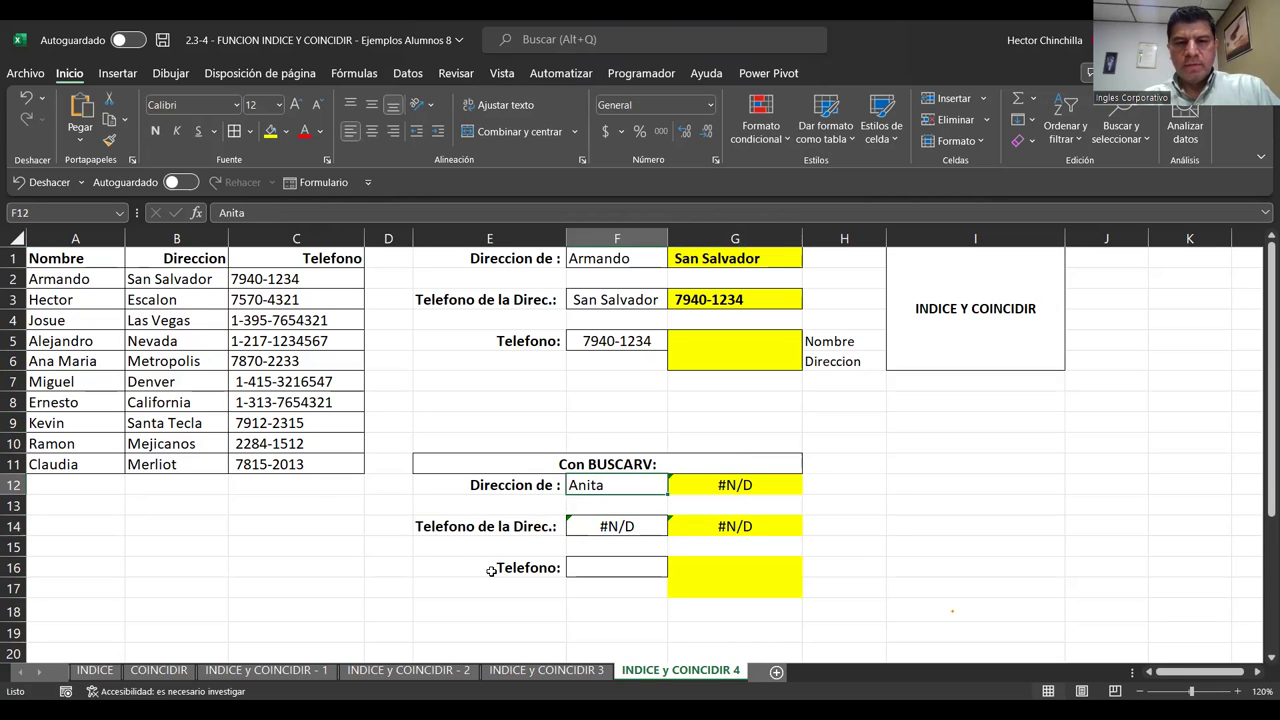
{"action": "type", "text": "A"}
{"action": "type", "text": "Mar"}
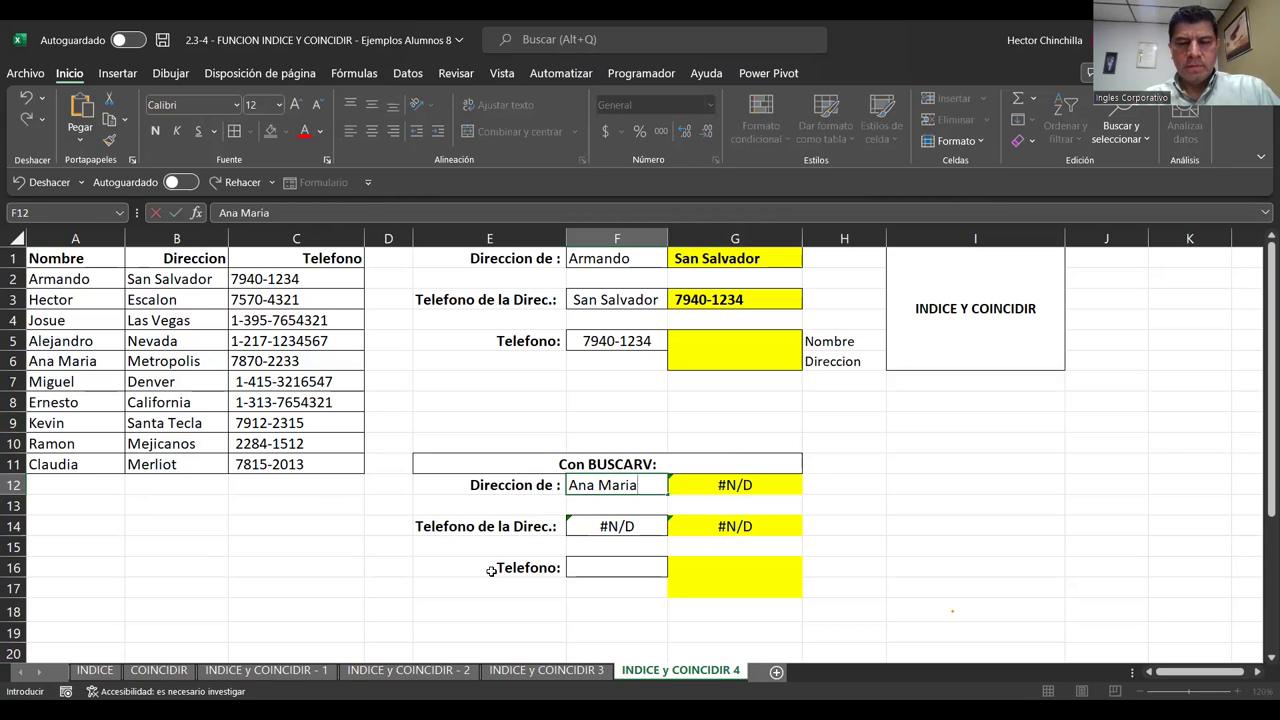
{"action": "key", "text": "Return"}
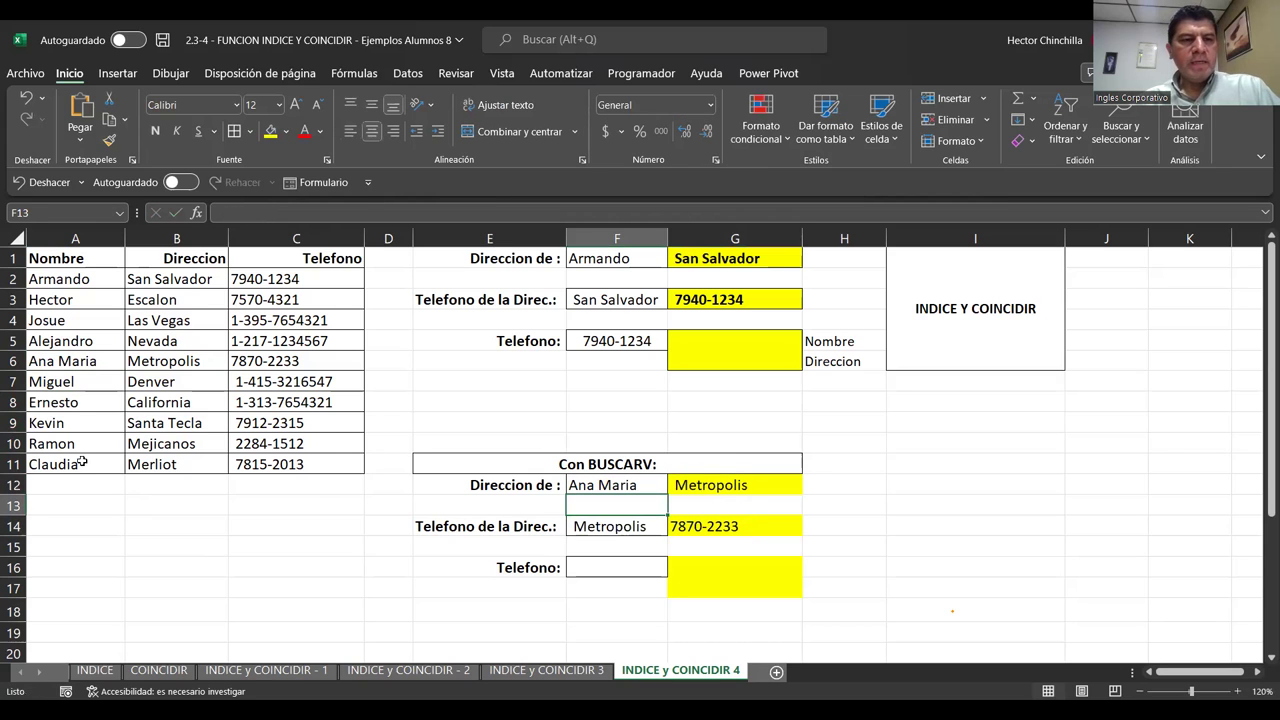
- Examine the lookup name in F12 against the Nombre column and the FALSO argument of the BUSCARV formula in G12
{"action": "left_click", "coordinate": [70, 364]}
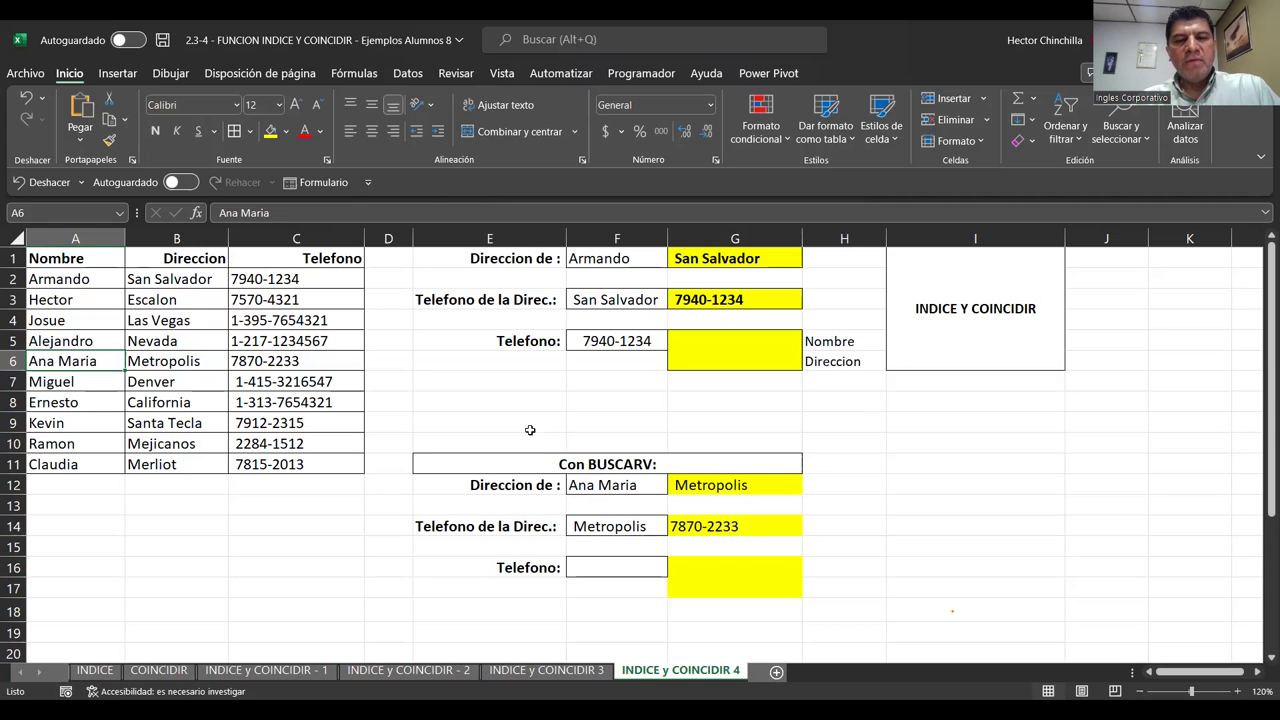
{"action": "left_click", "coordinate": [591, 485]}
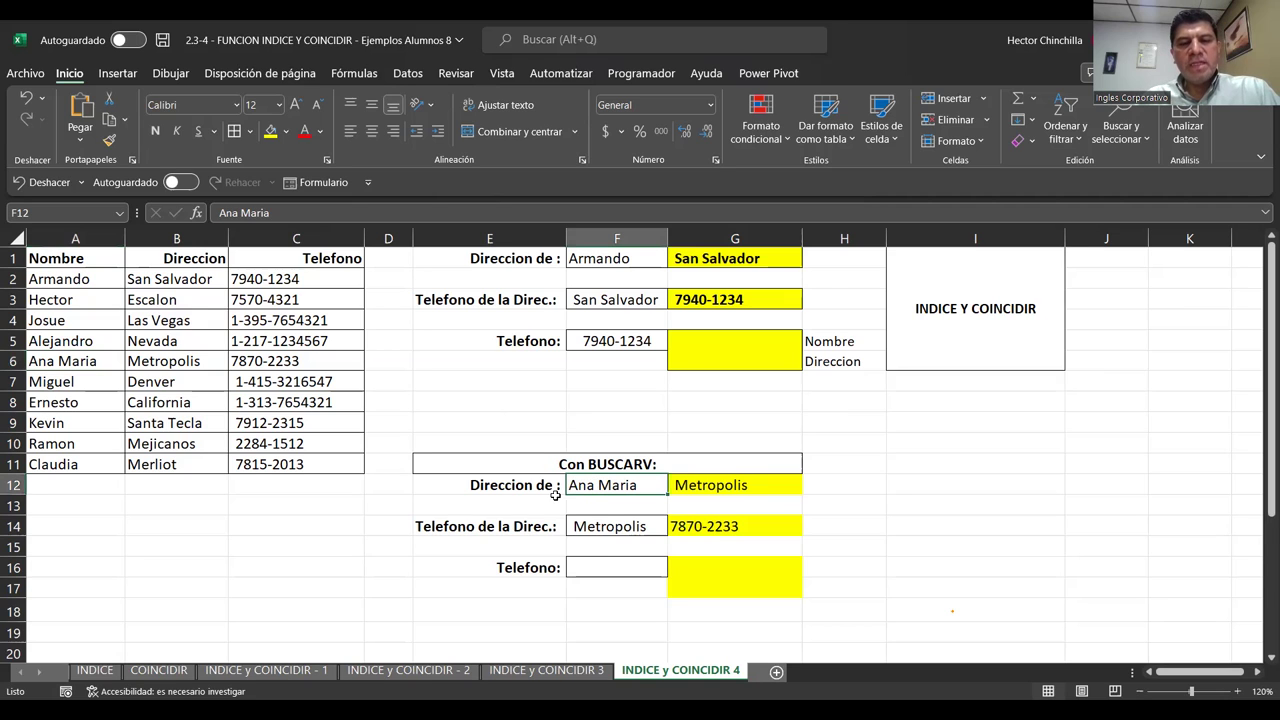
{"action": "left_click", "coordinate": [84, 280]}
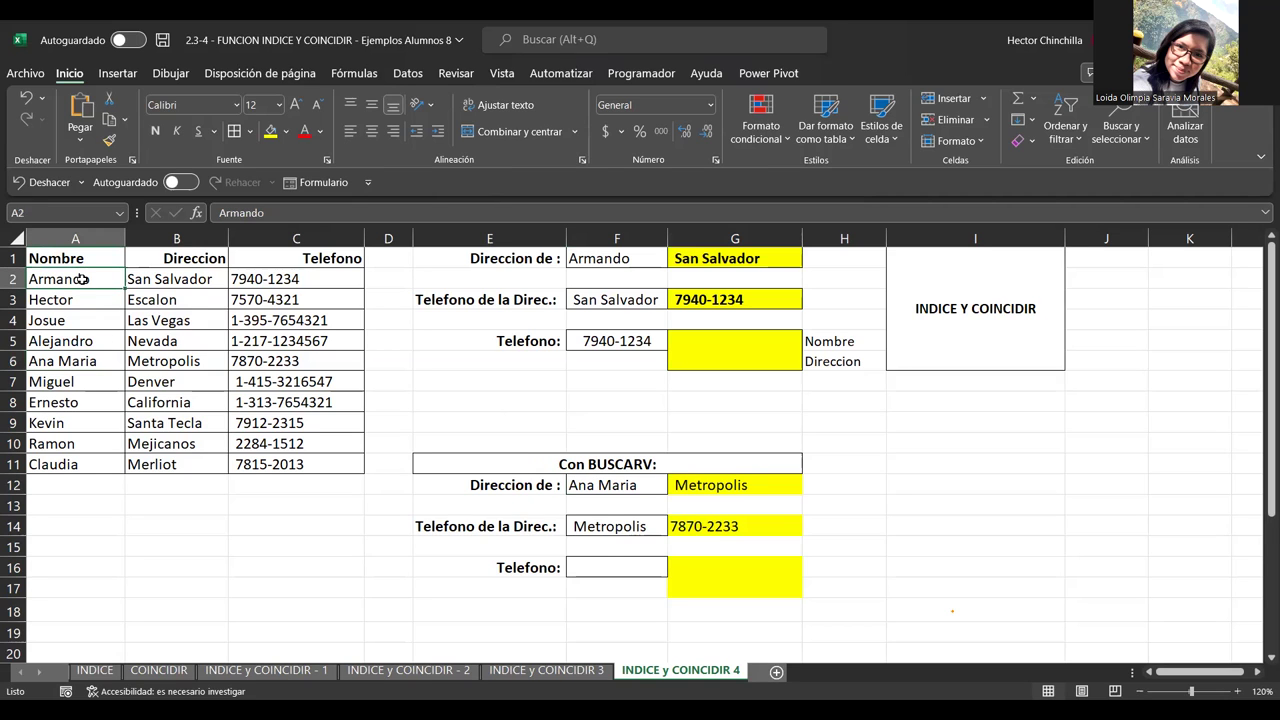
{"action": "left_click", "coordinate": [588, 490]}
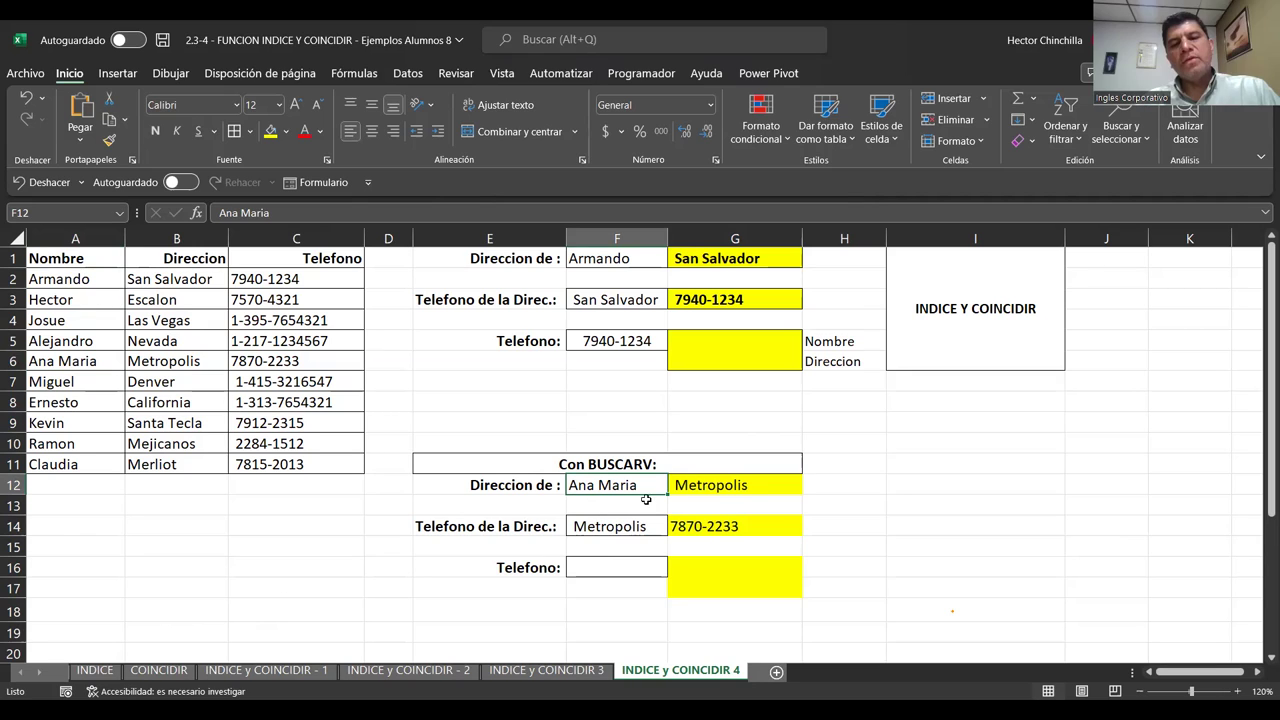
{"action": "left_click", "coordinate": [679, 486]}
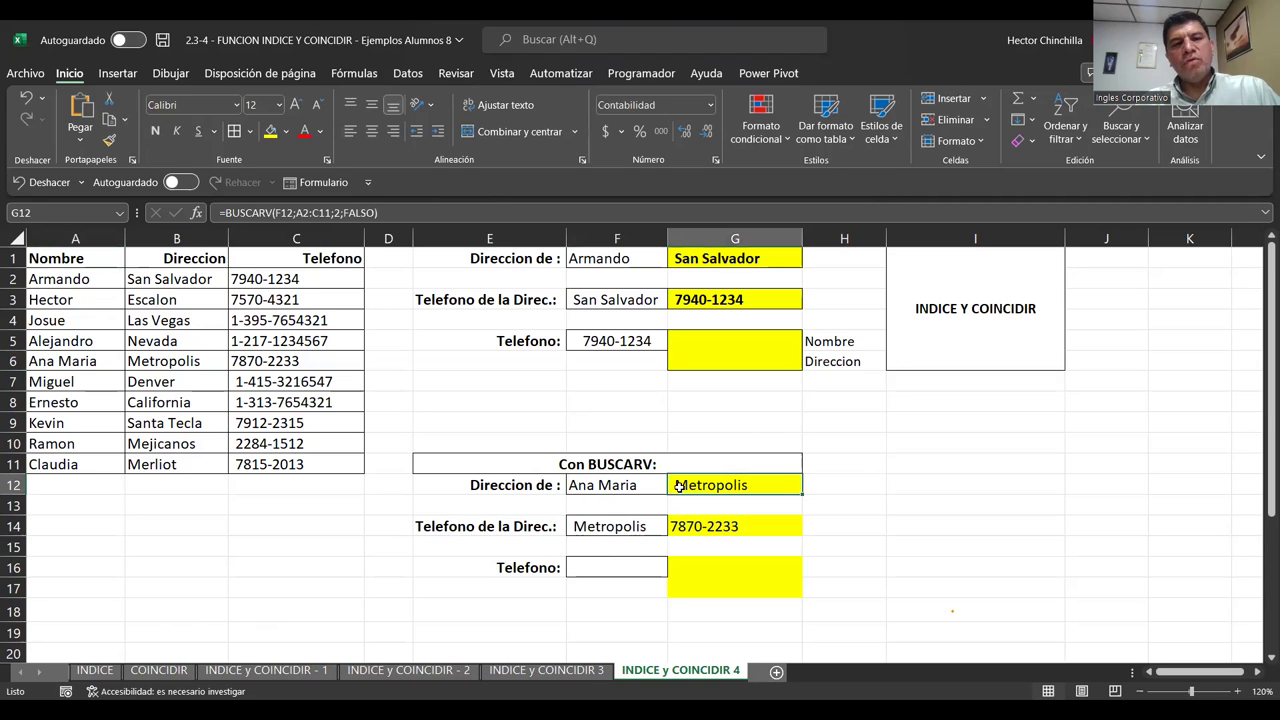
{"action": "left_click", "coordinate": [362, 213]}
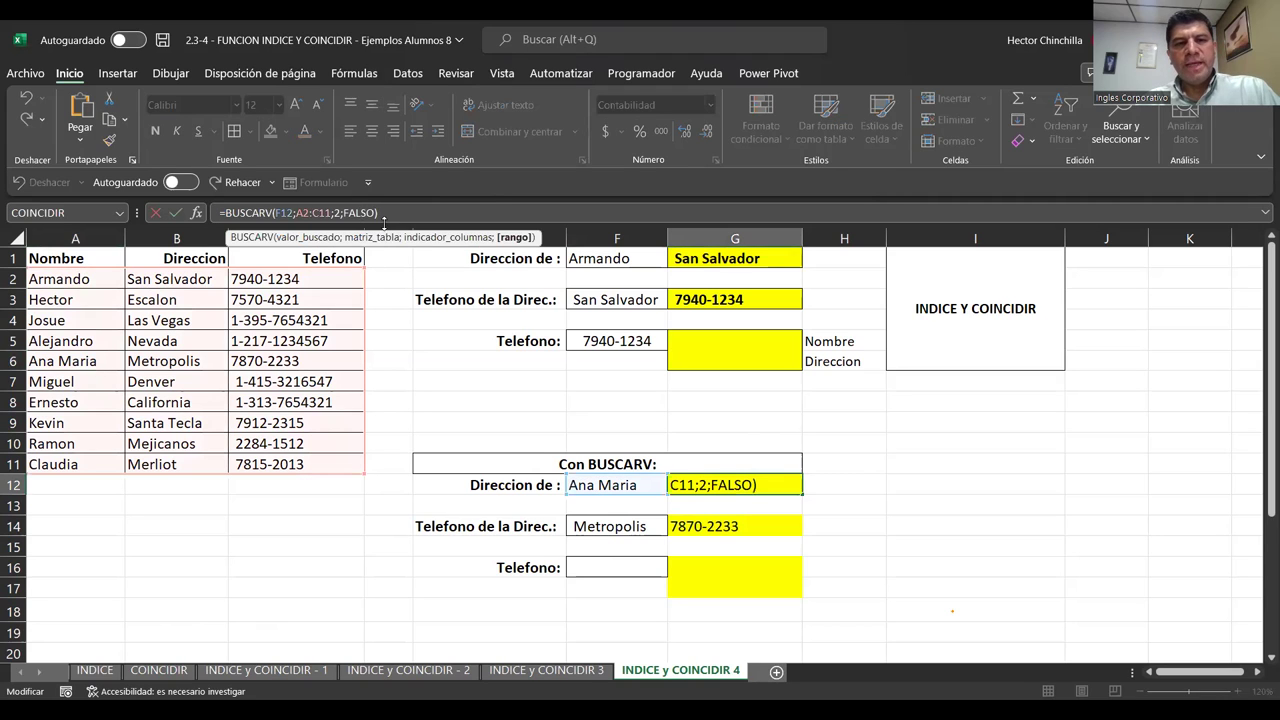
{"action": "left_click", "coordinate": [509, 240]}
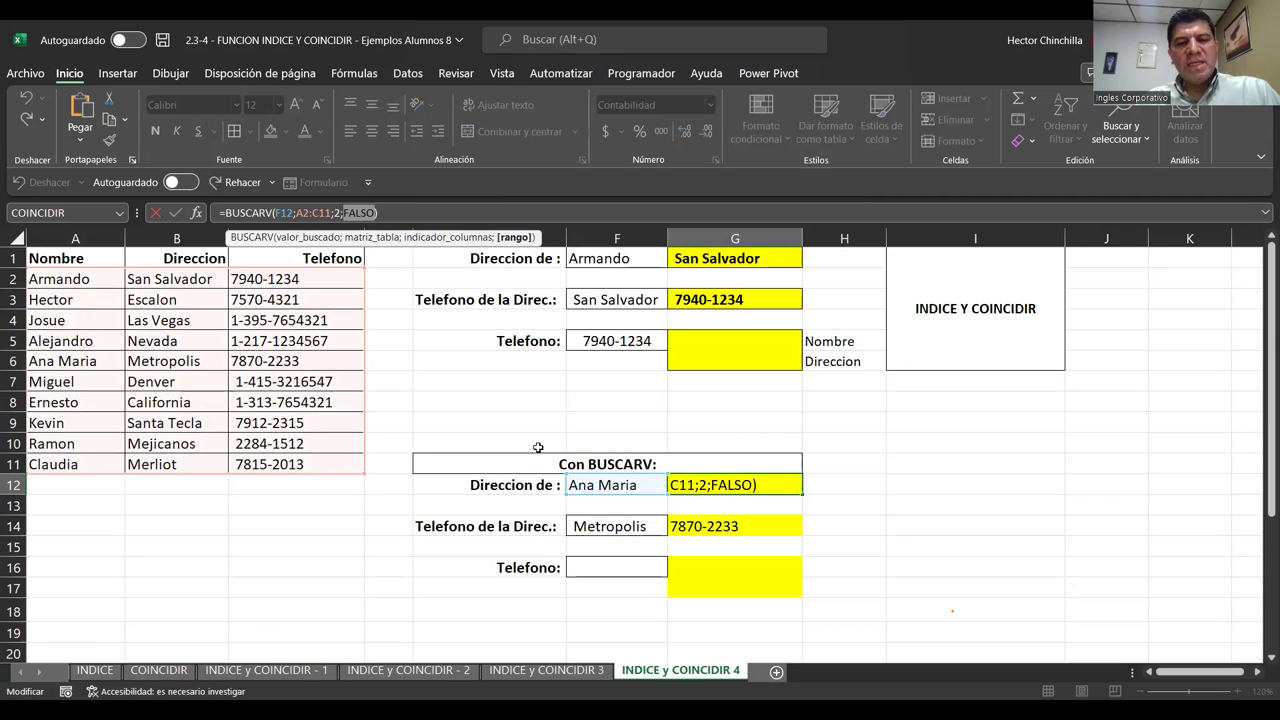
{"action": "key", "text": "Return"}
{"action": "left_click", "coordinate": [598, 489]}
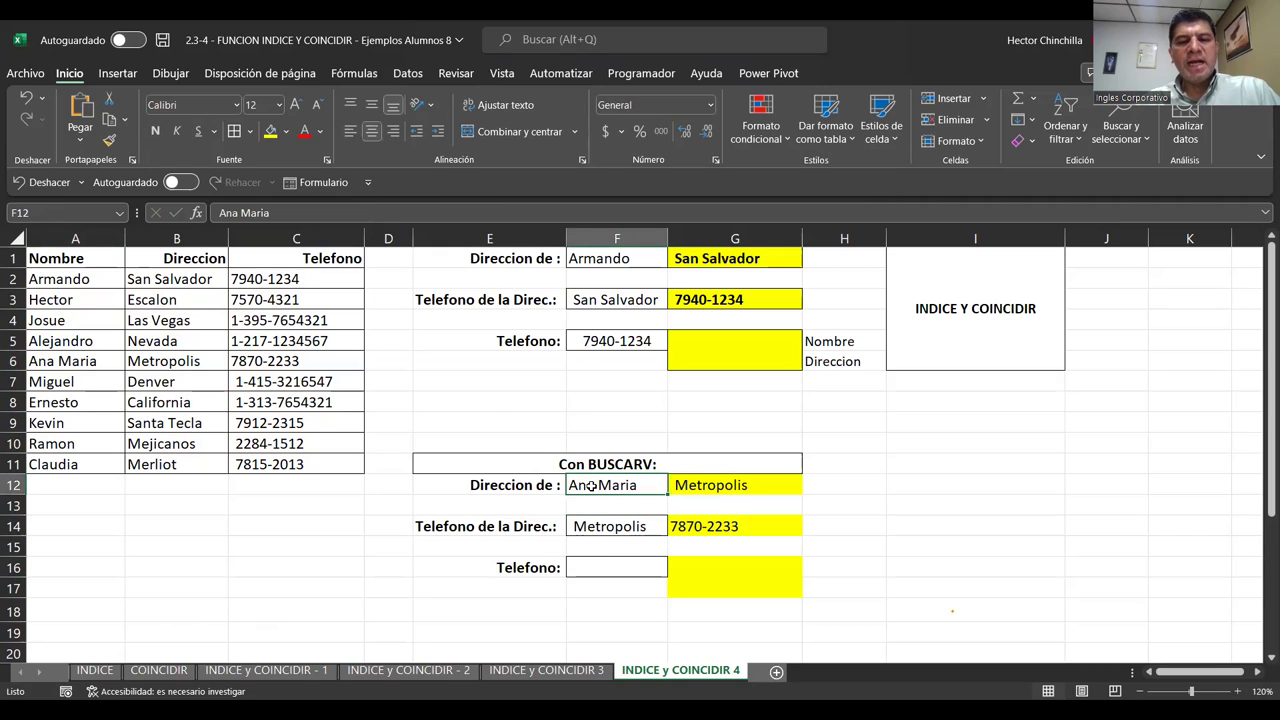
{"action": "left_click", "coordinate": [438, 504]}
{"action": "left_click", "coordinate": [434, 487]}
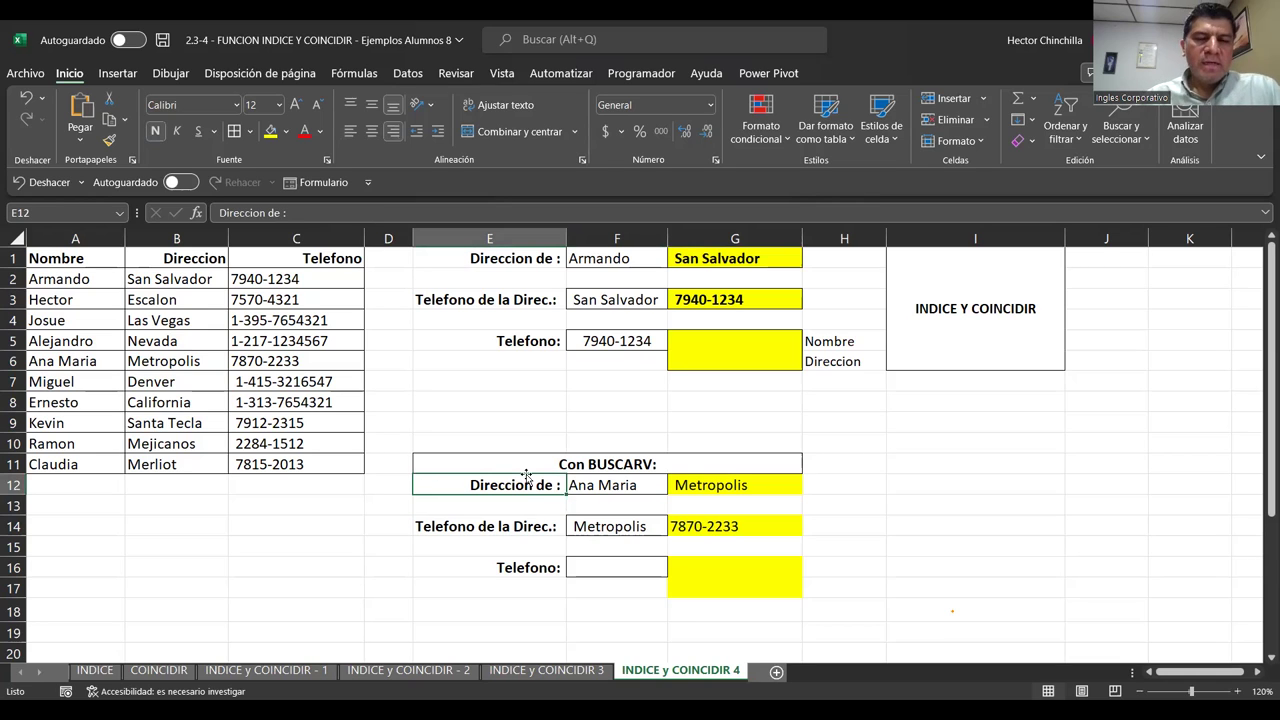
- Set the BUSCARV lookup name in F12 to the same contact name as in F1
{"action": "left_click", "coordinate": [516, 502]}
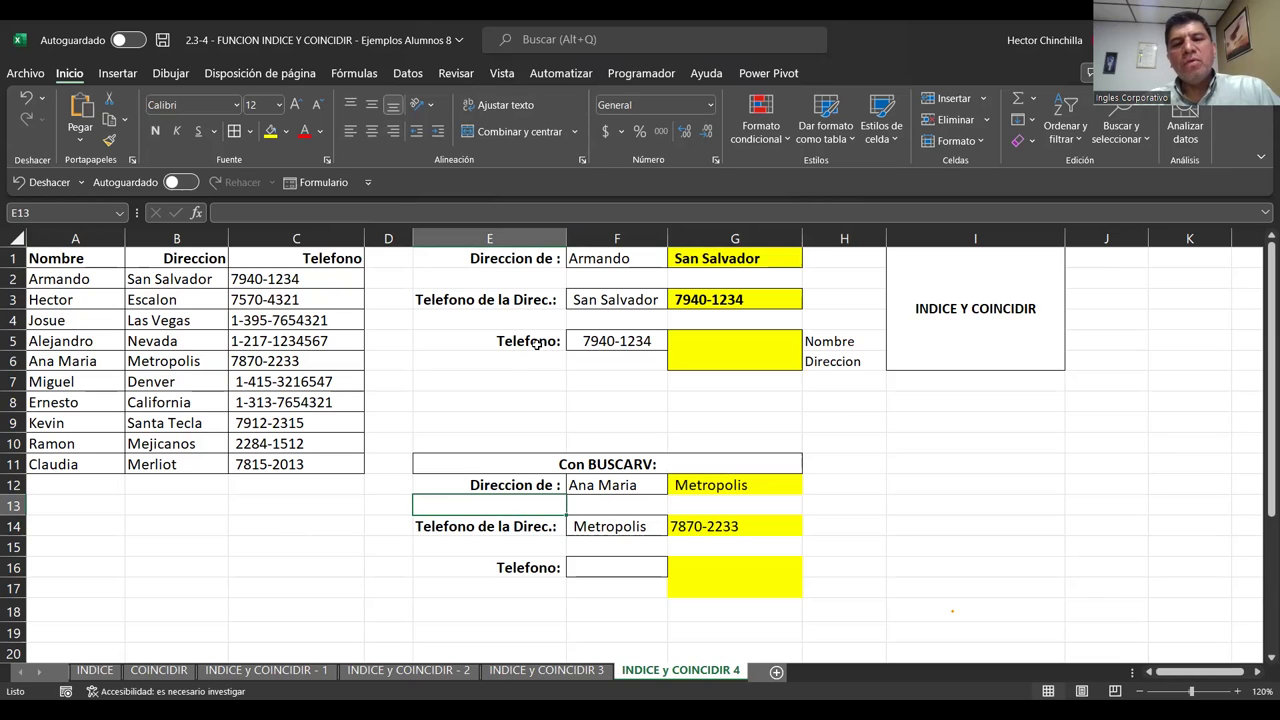
{"action": "left_click", "coordinate": [596, 485]}
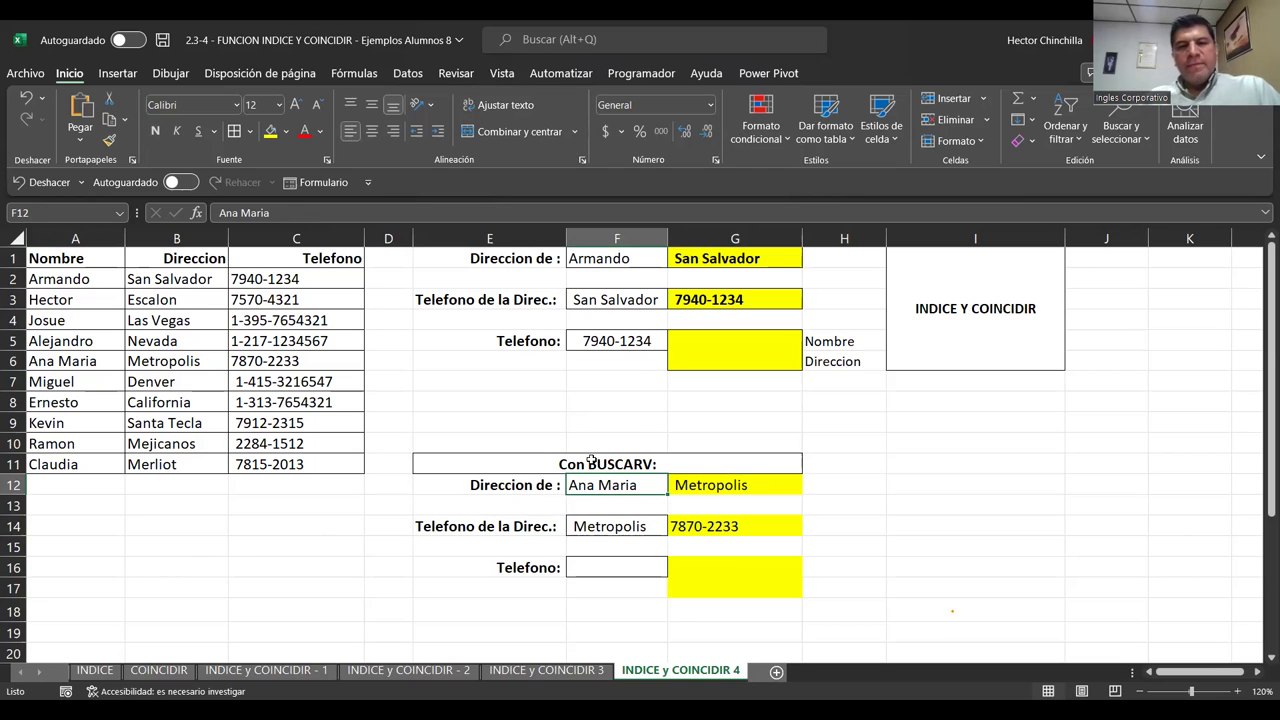
{"action": "left_click", "coordinate": [688, 259]}
{"action": "left_click", "coordinate": [698, 300]}
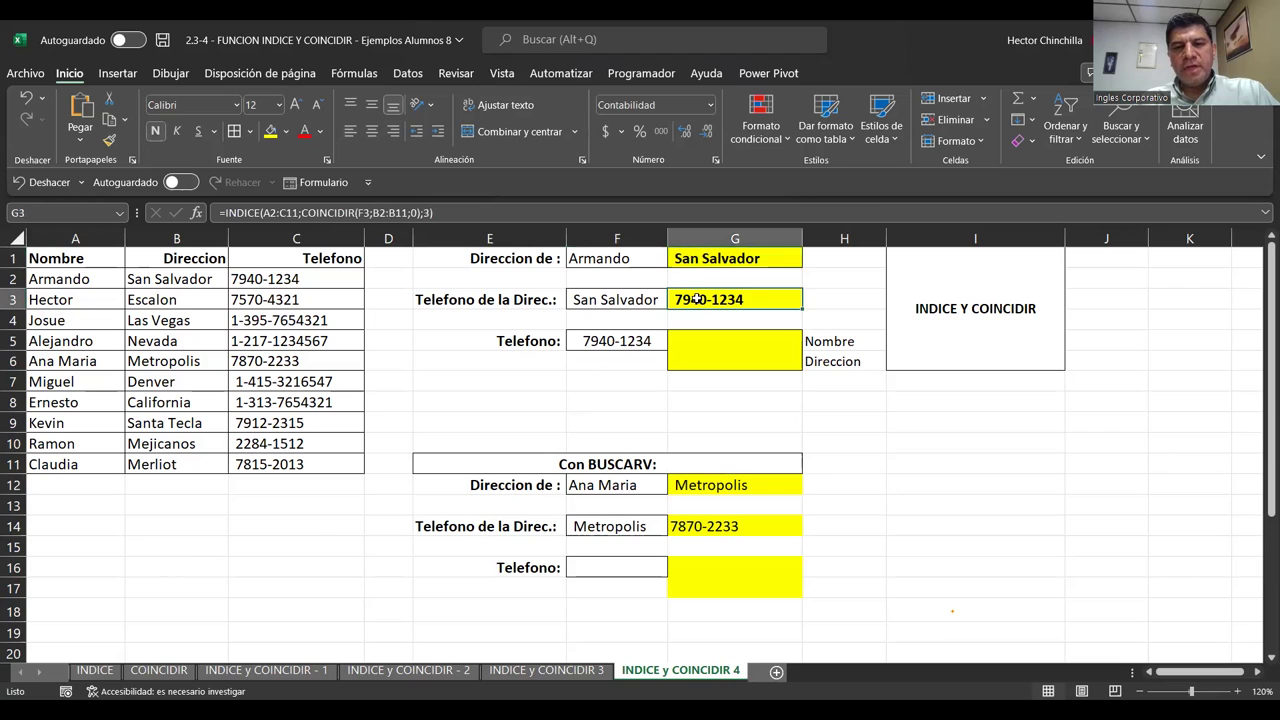
{"action": "left_click", "coordinate": [596, 484]}
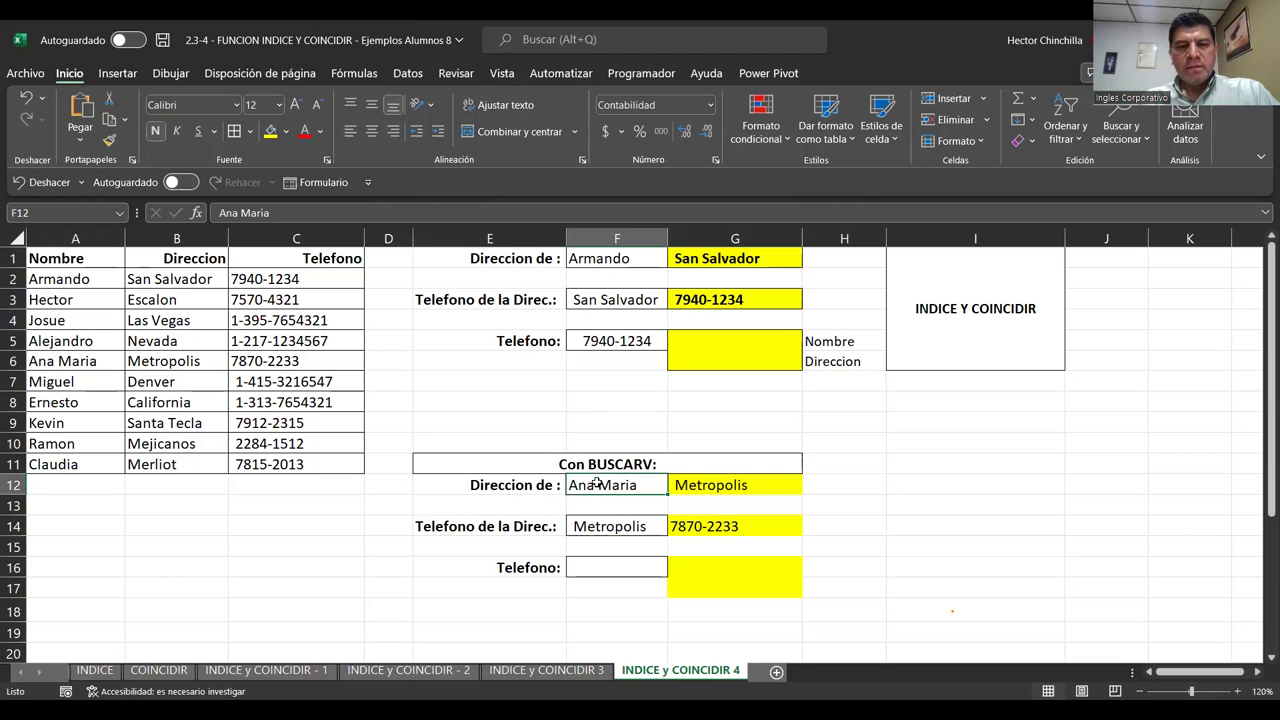
{"action": "type", "text": "Armando"}
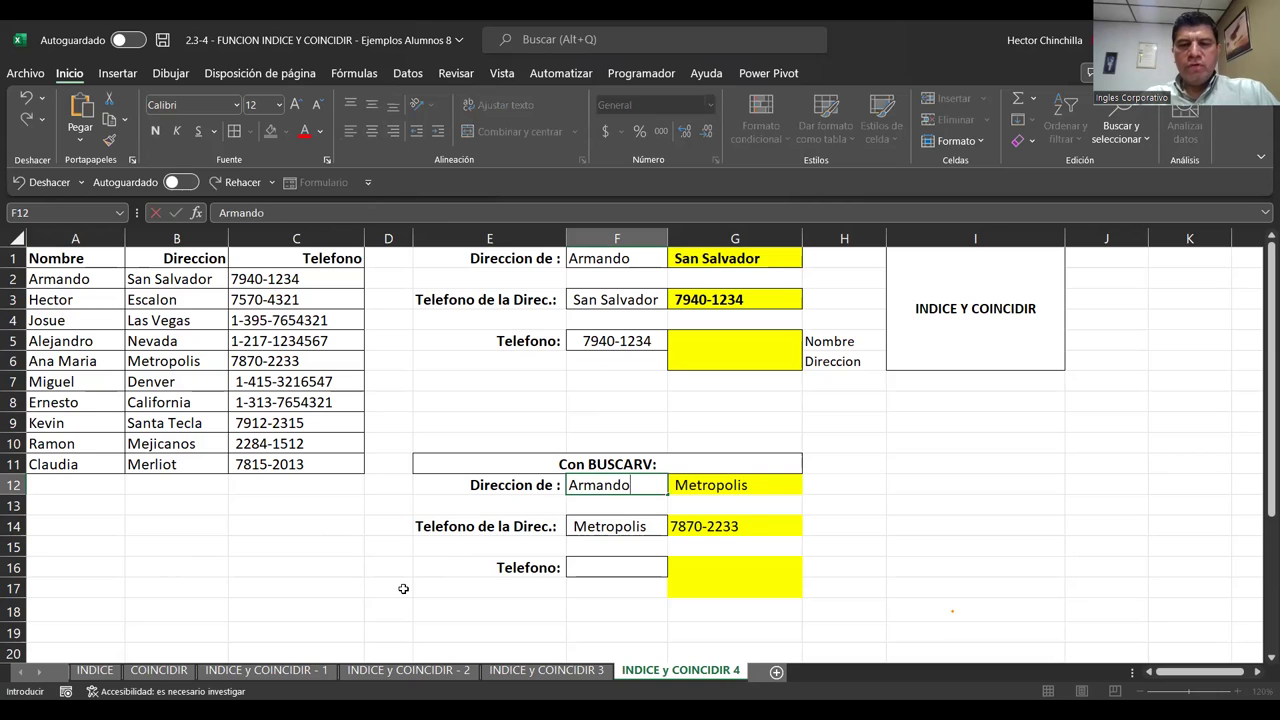
{"action": "key", "text": "Return"}
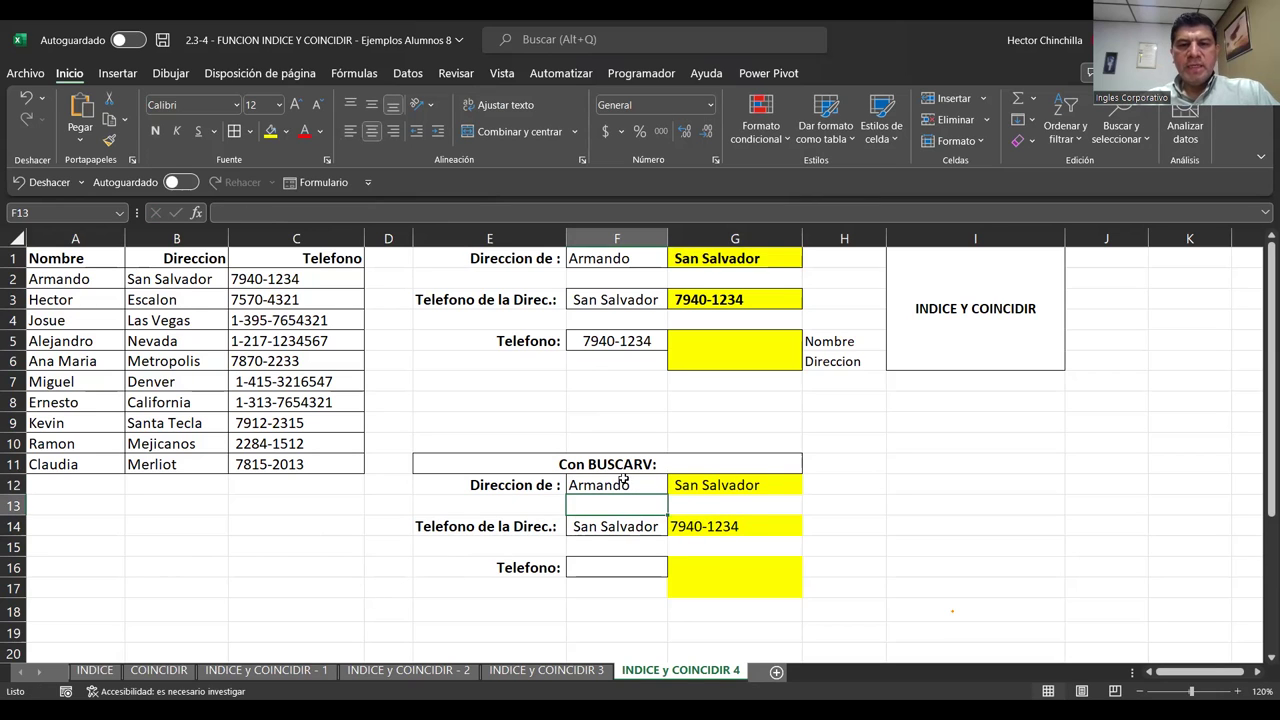
- Compare the INDICE and COINCIDIR formulas in G1 and G3 with the BUSCARV results in G12 and G14
{"action": "left_click", "coordinate": [688, 258]}
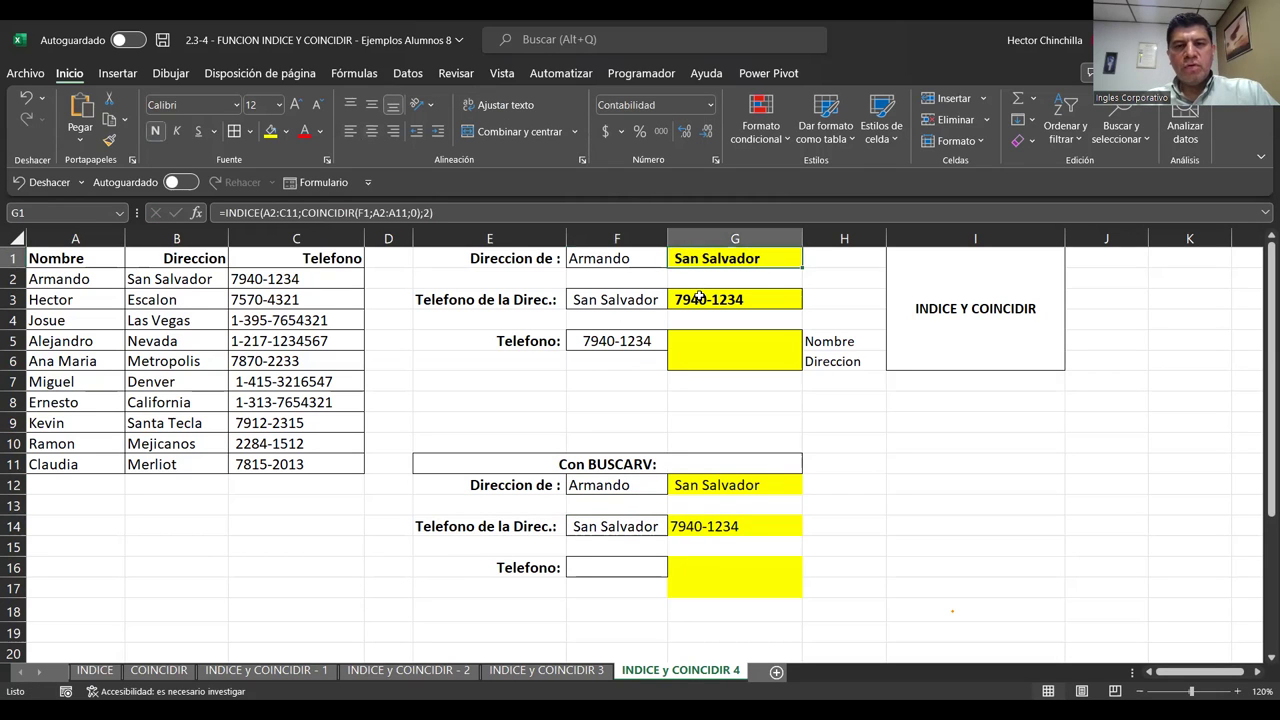
{"action": "left_click", "coordinate": [698, 299]}
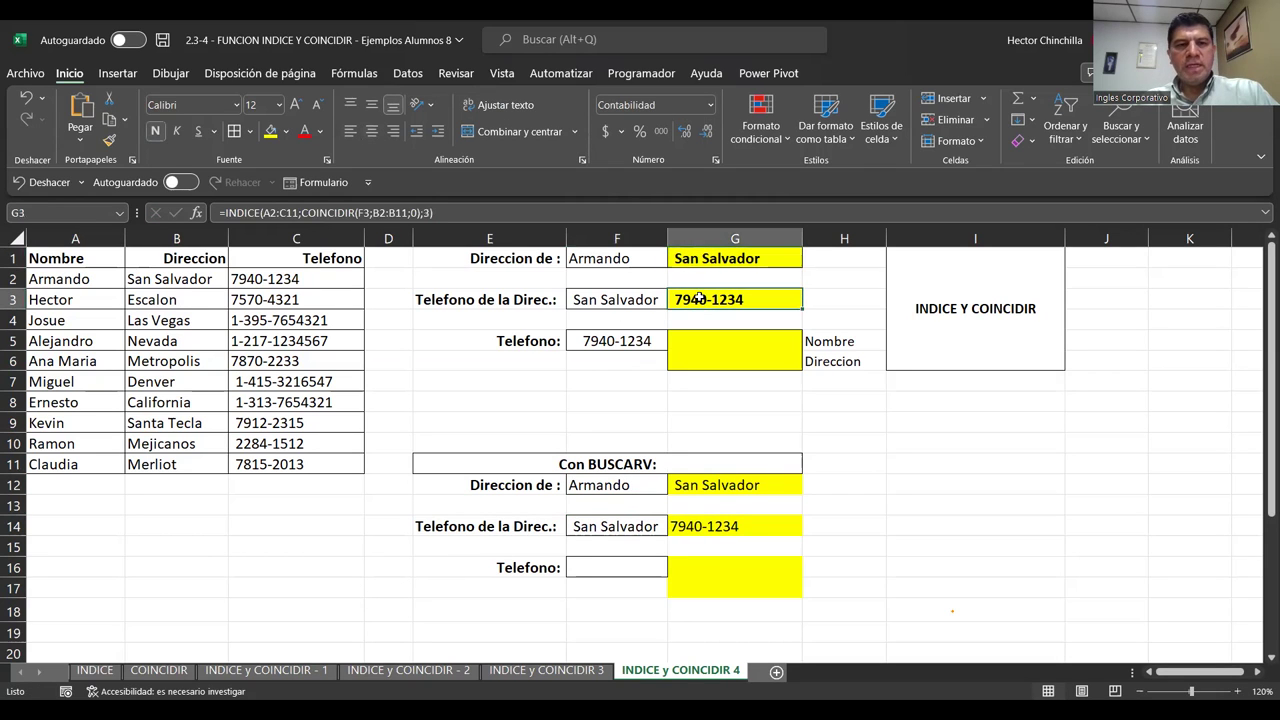
{"action": "left_click", "coordinate": [686, 482]}
{"action": "left_click", "coordinate": [692, 524]}
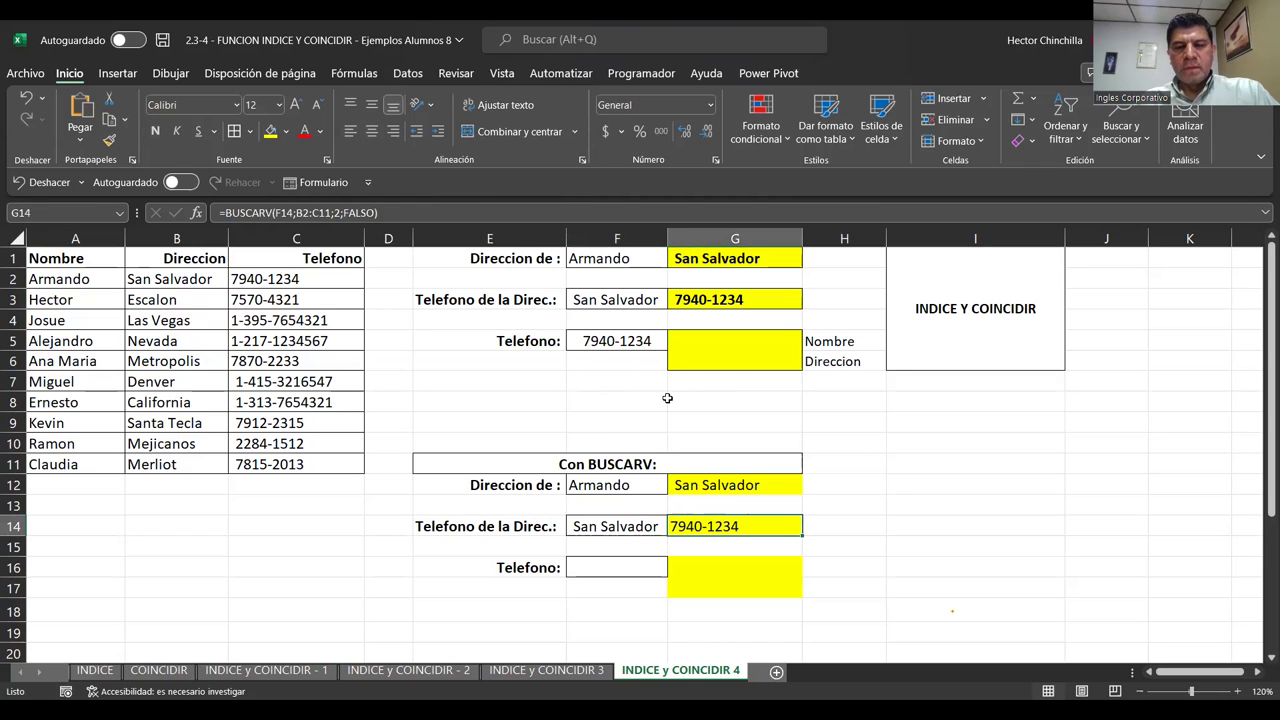
{"action": "left_click", "coordinate": [582, 377]}
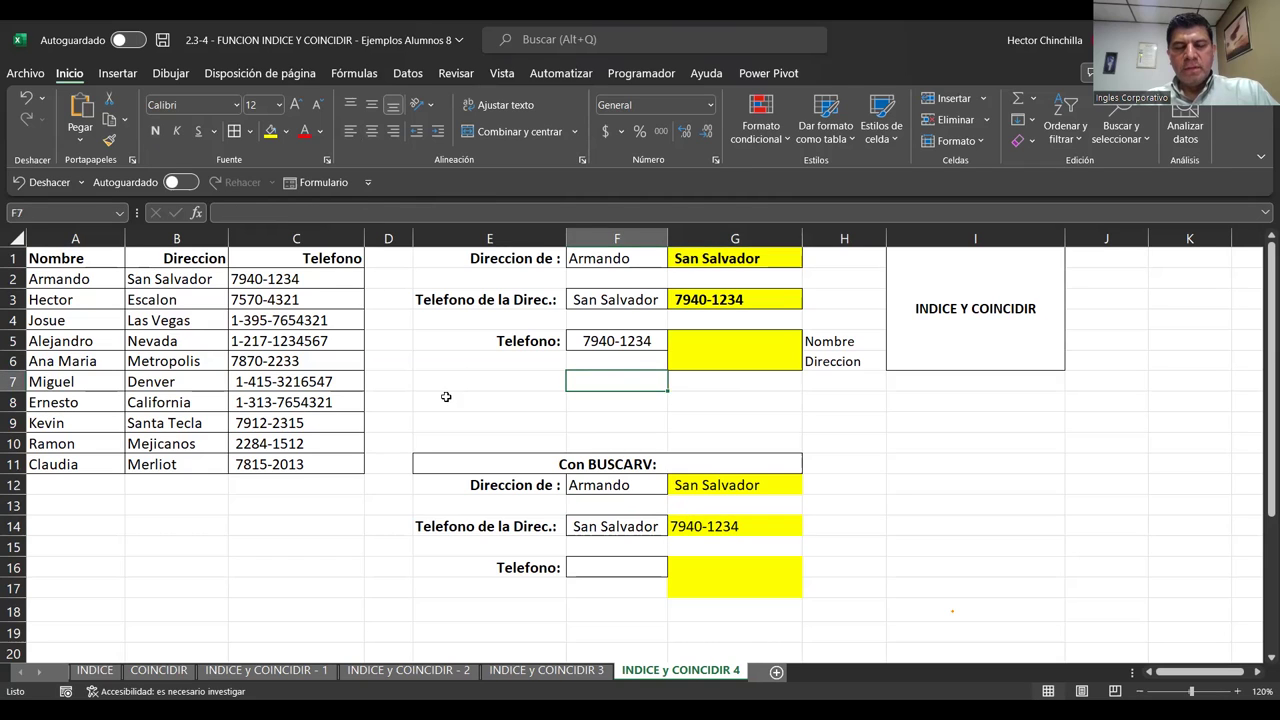
- Review the lookup values in F1, F3 and F5, the formula in G3, and the empty result cells G5 and G6
{"action": "left_click", "coordinate": [610, 264]}
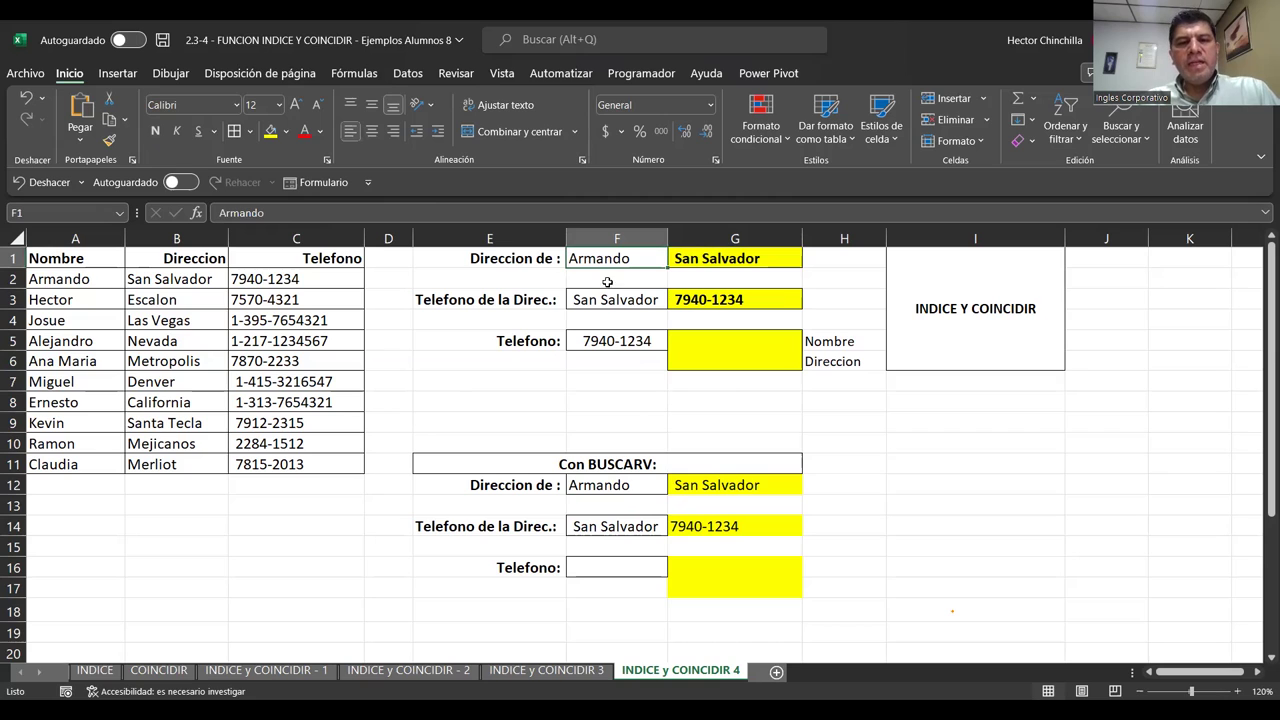
{"action": "left_click", "coordinate": [618, 299]}
{"action": "left_click", "coordinate": [610, 340]}
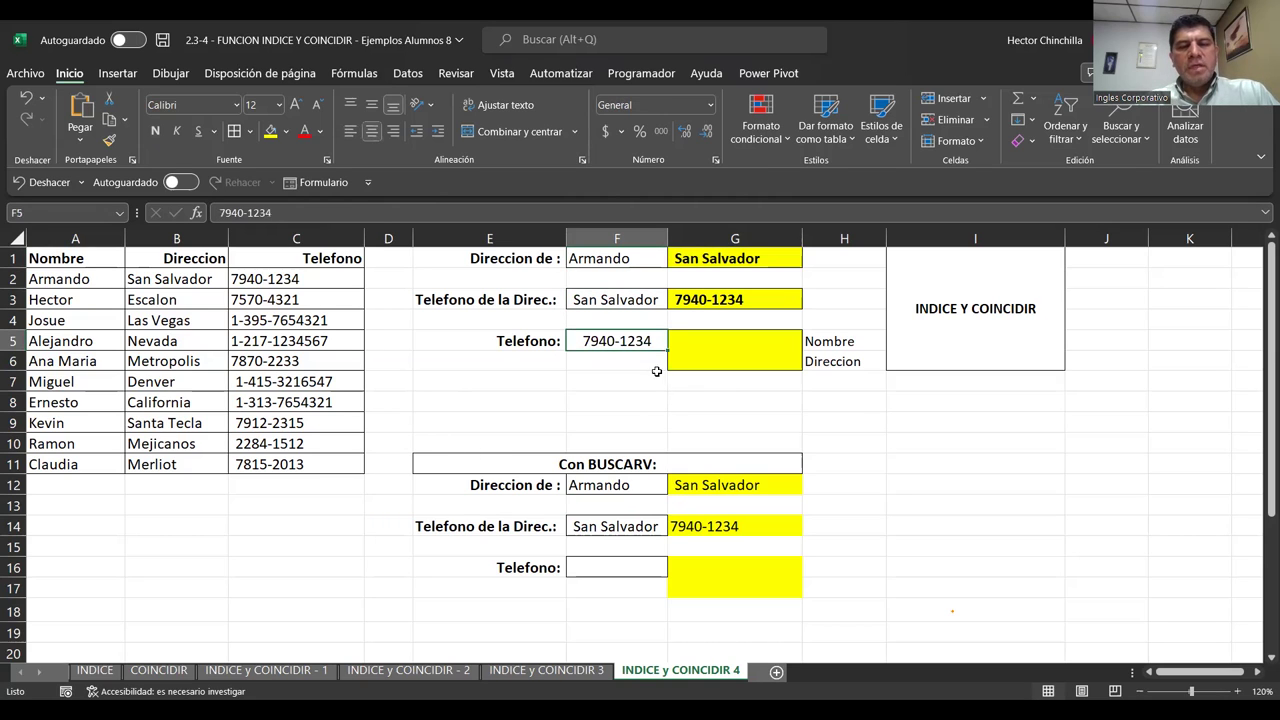
{"action": "left_click", "coordinate": [708, 336]}
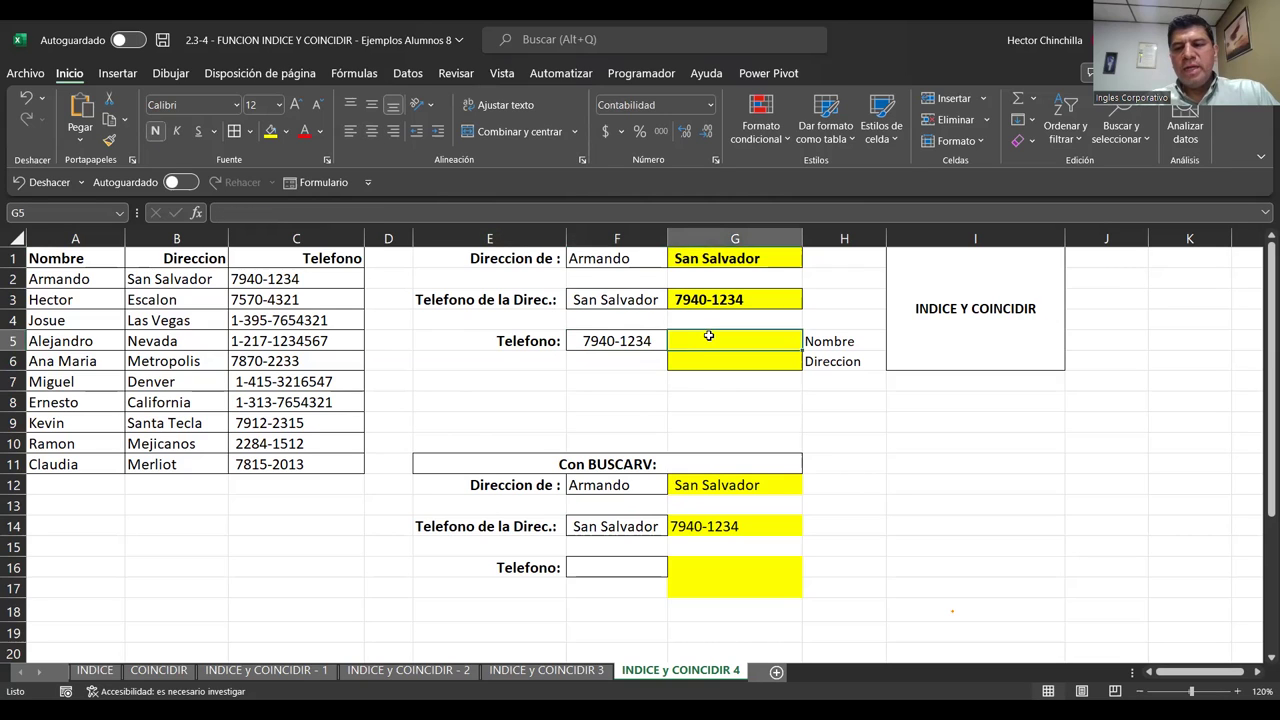
{"action": "left_click", "coordinate": [694, 359]}
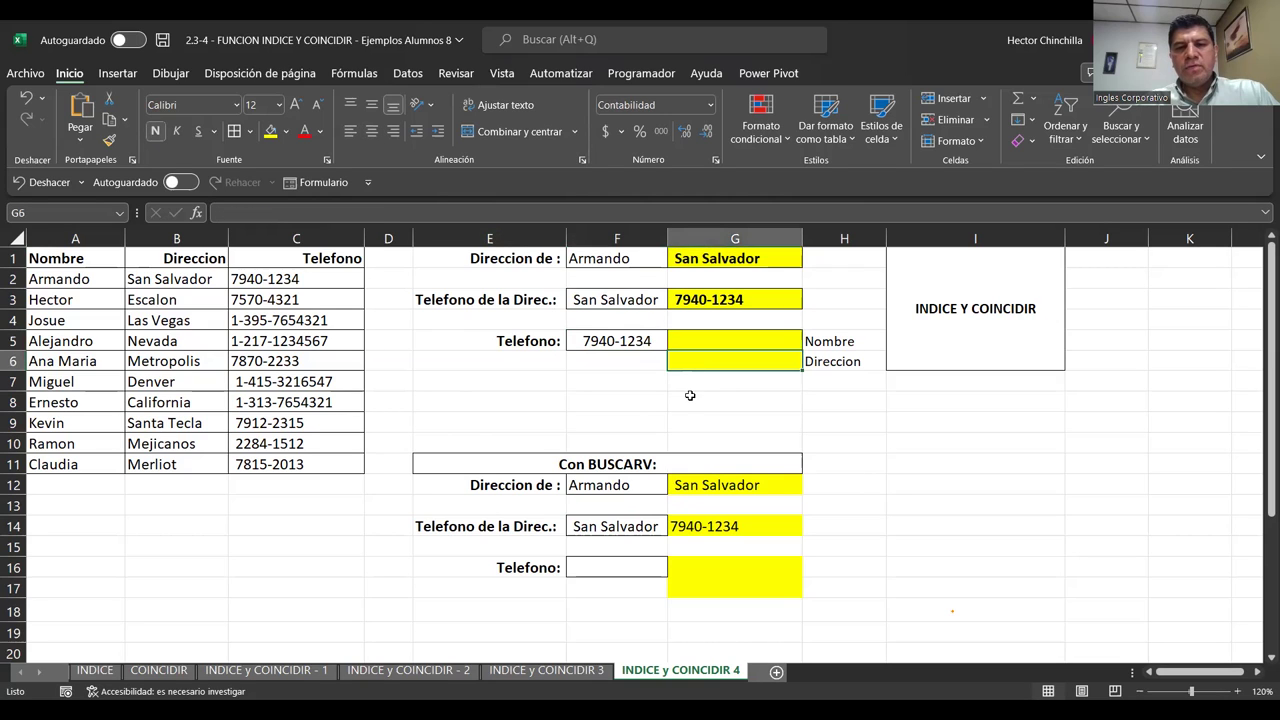
{"action": "left_click", "coordinate": [701, 342]}
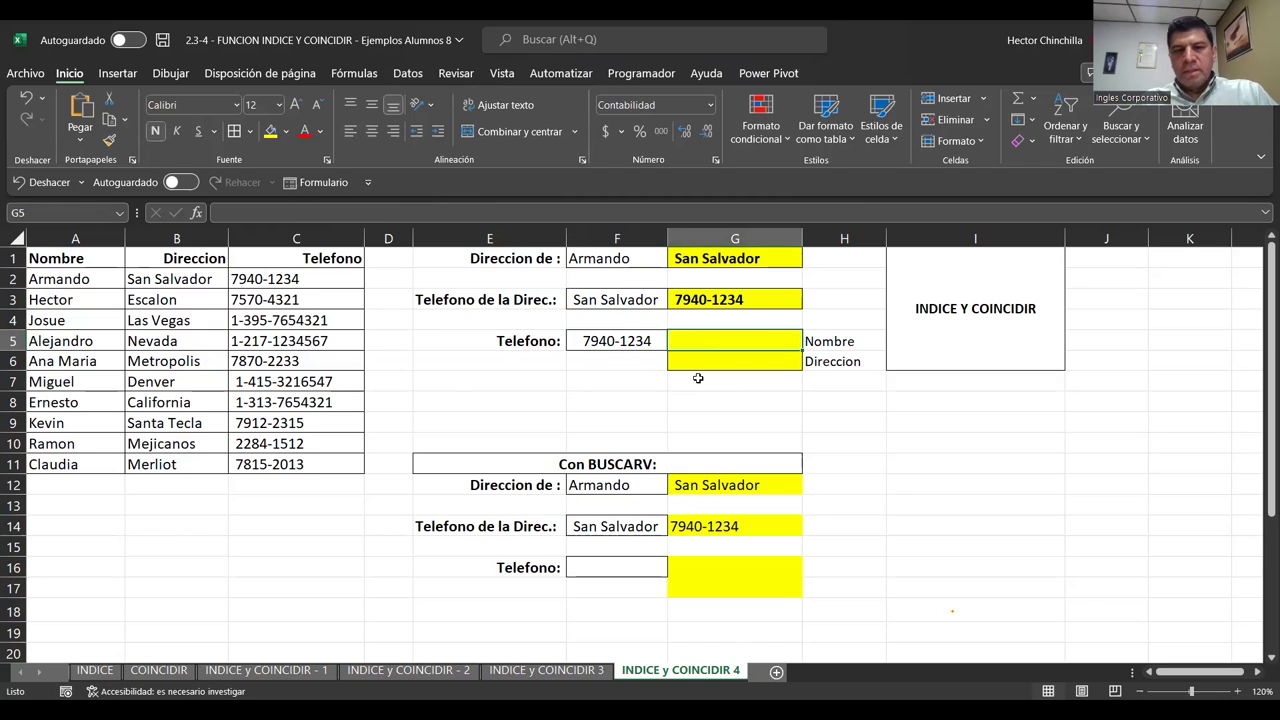
{"action": "left_click", "coordinate": [686, 299]}
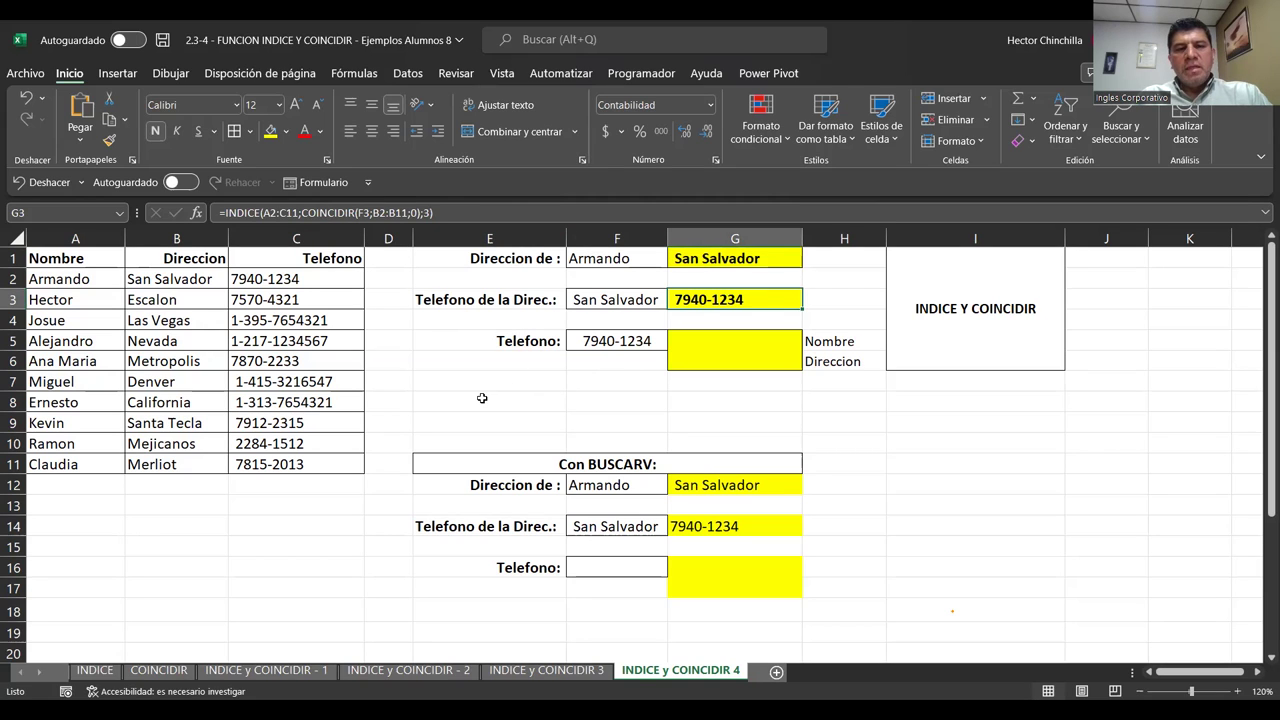
{"action": "left_click", "coordinate": [678, 341]}
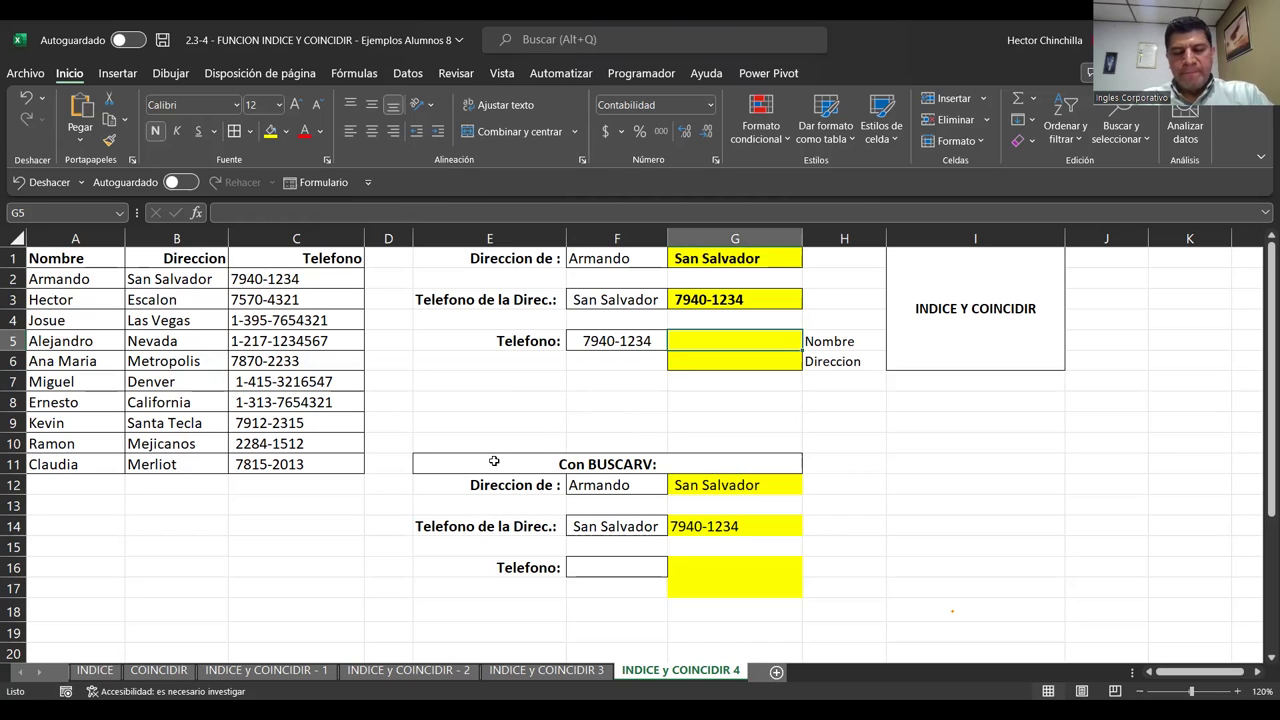
- Trace the phone number in F5 to its table row, matching G5 to the Nombre column and G6 to the Direccion column
{"action": "left_click", "coordinate": [604, 342]}
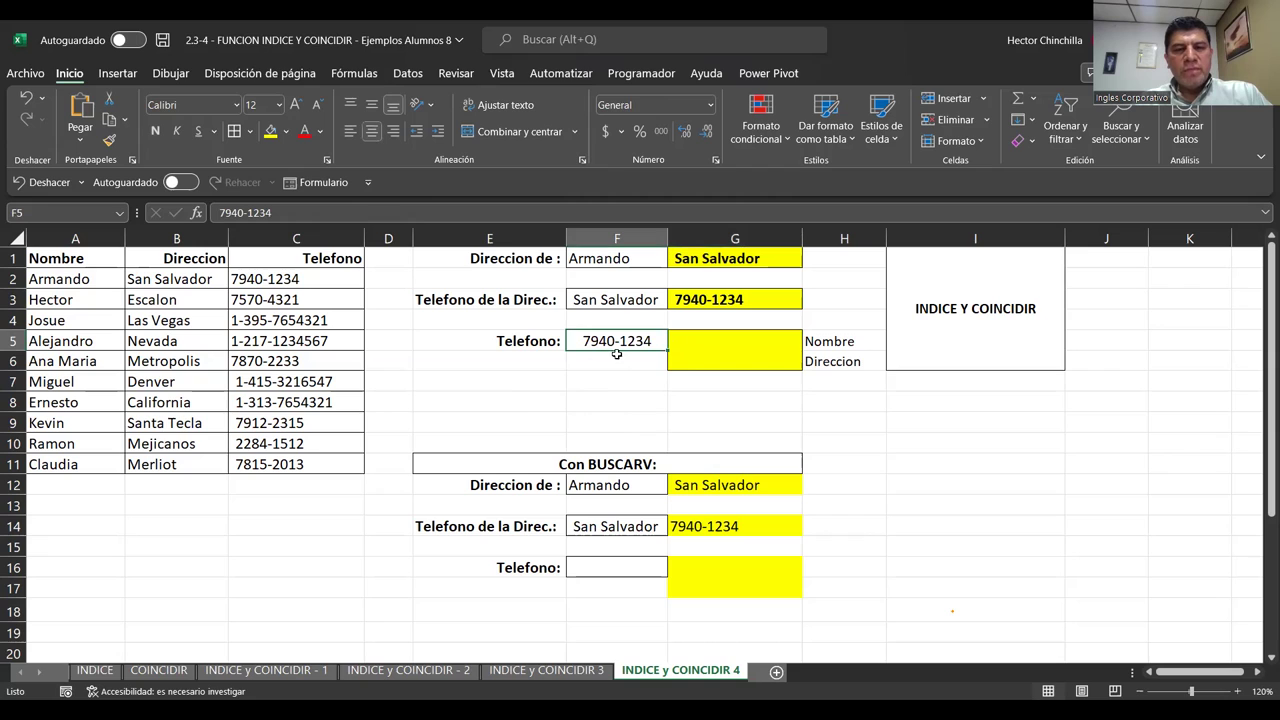
{"action": "left_click", "coordinate": [818, 343]}
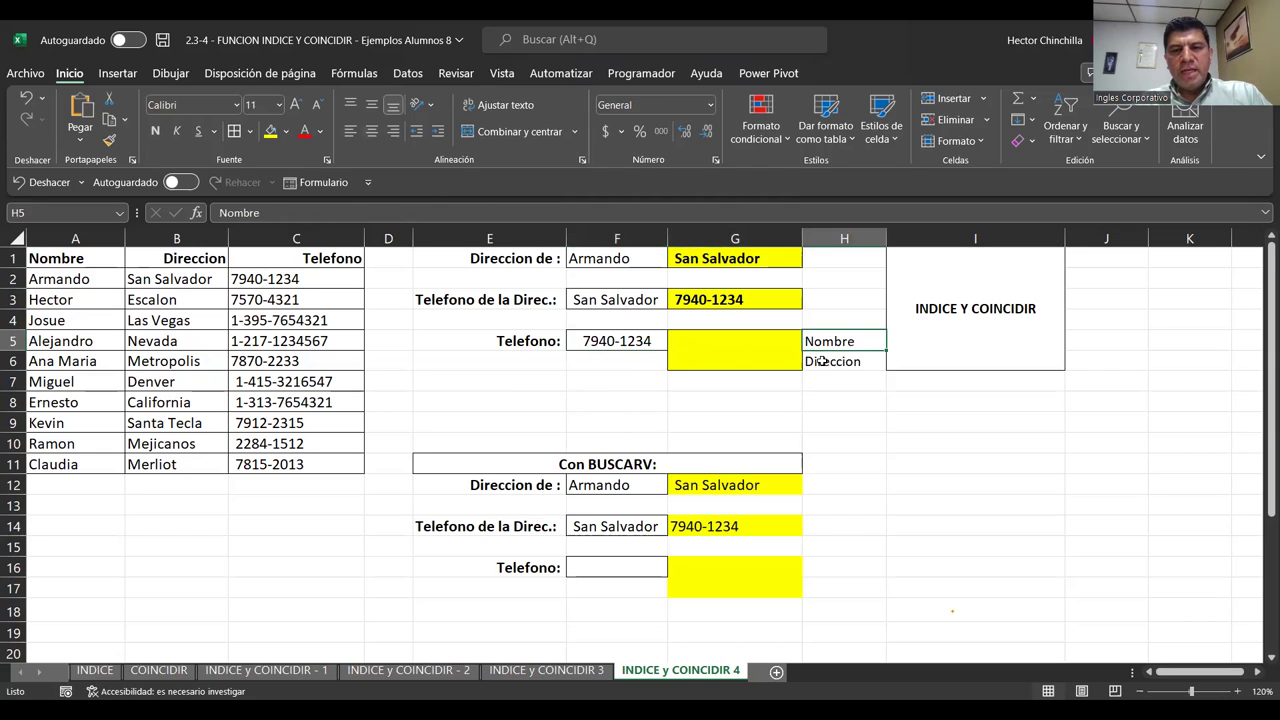
{"action": "left_click", "coordinate": [820, 361]}
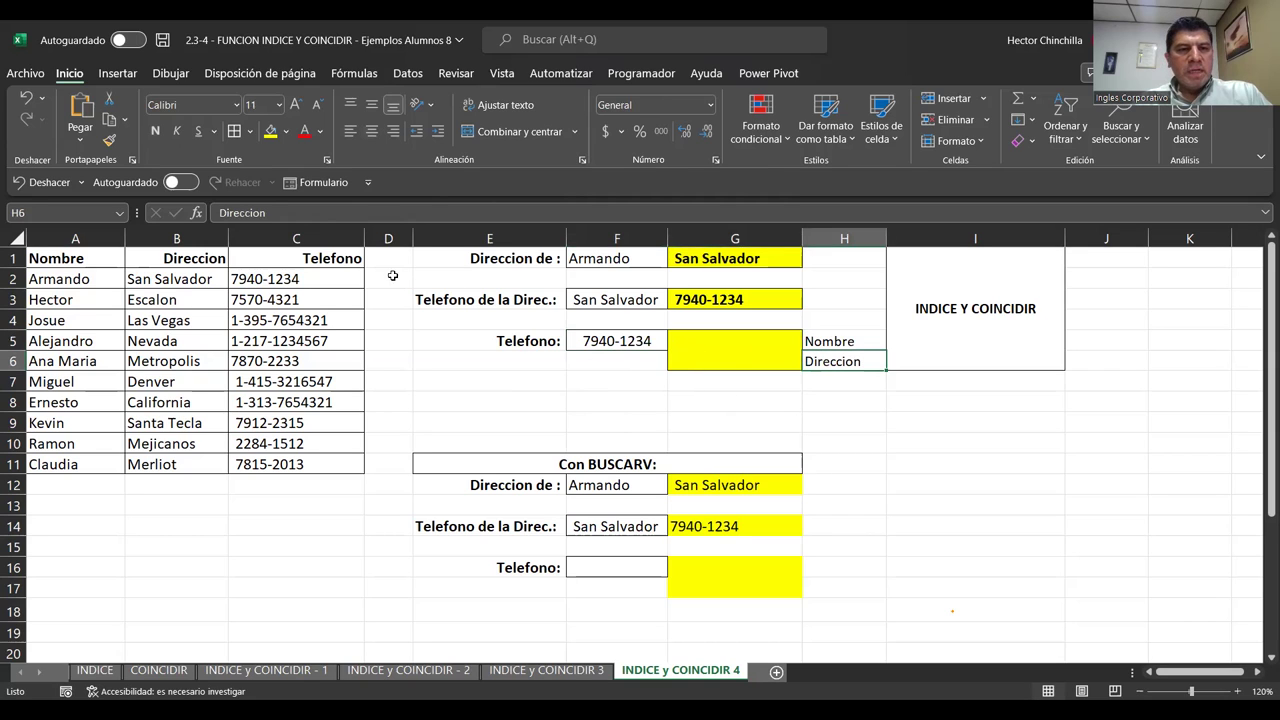
{"action": "left_click", "coordinate": [294, 282]}
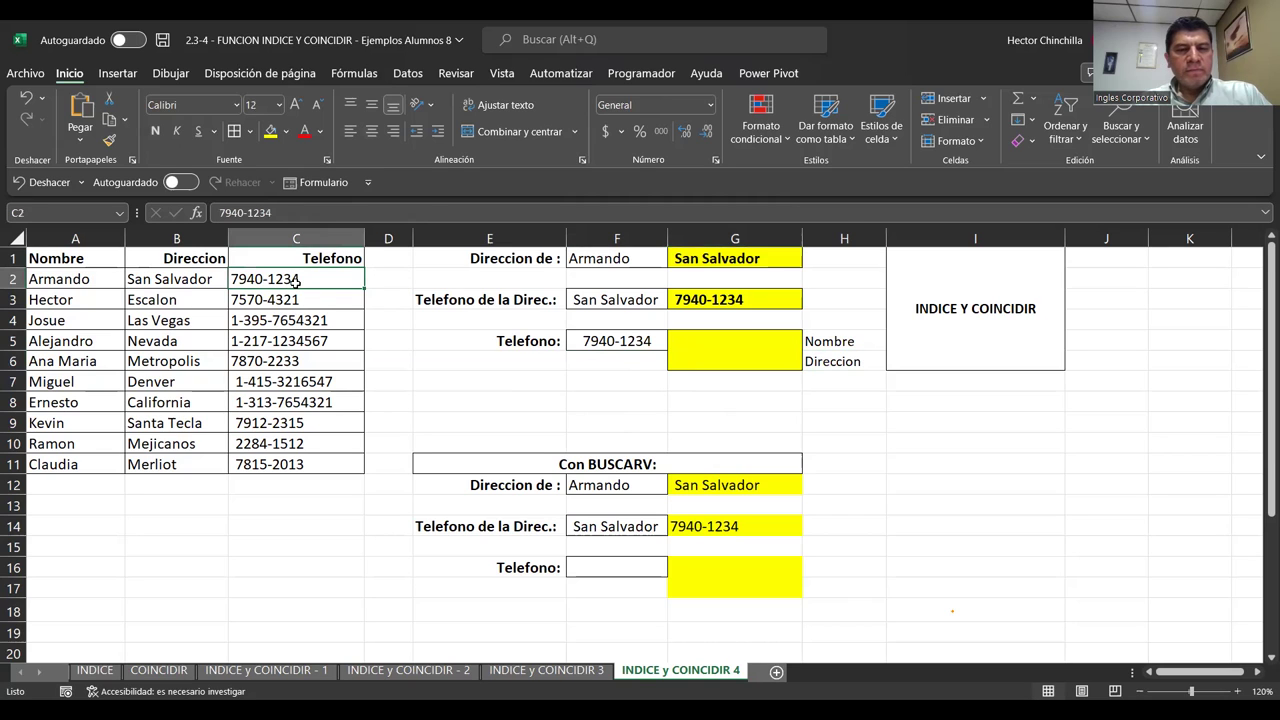
{"action": "left_click", "coordinate": [690, 344]}
{"action": "left_click", "coordinate": [55, 283]}
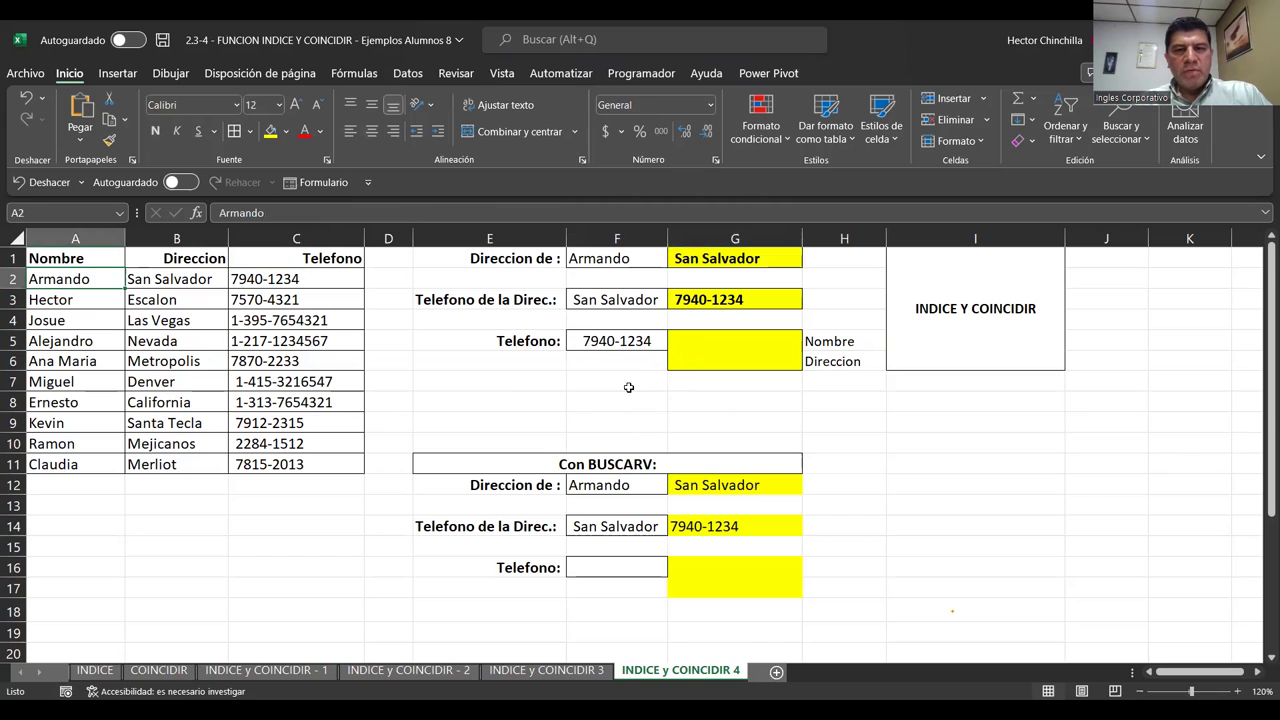
{"action": "left_click", "coordinate": [694, 364]}
{"action": "left_click", "coordinate": [186, 280]}
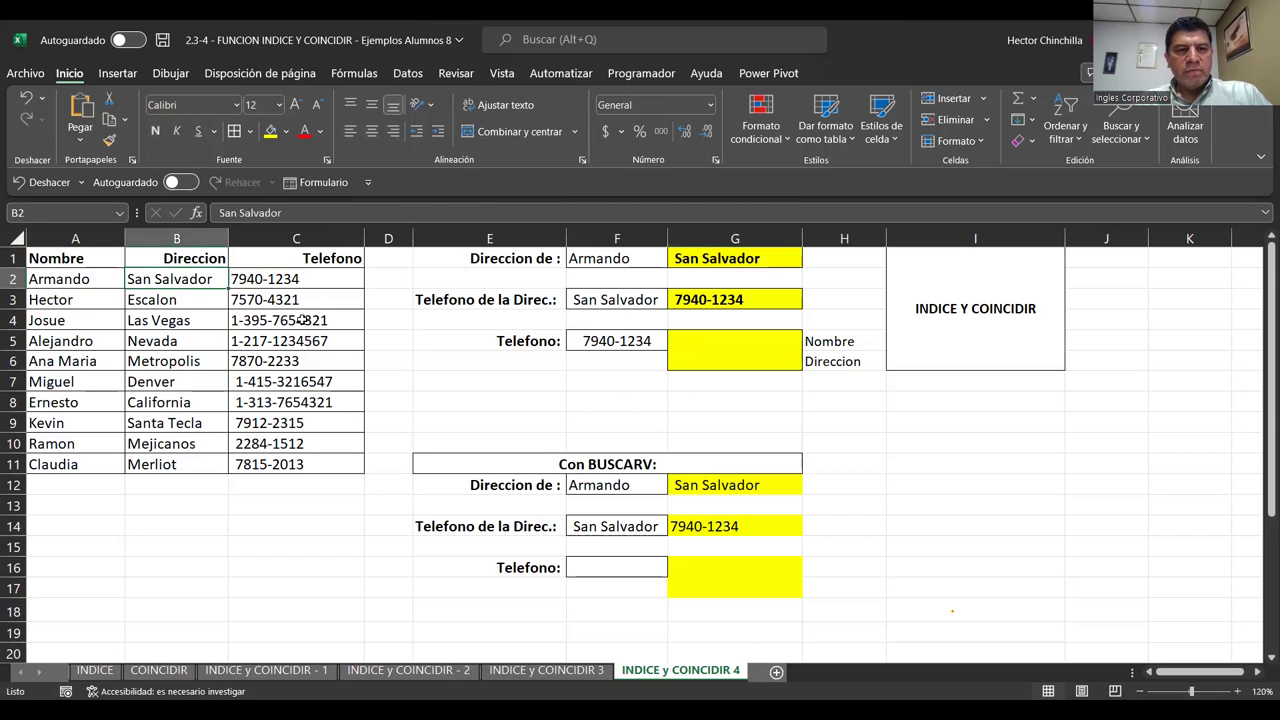
{"action": "left_click", "coordinate": [638, 344]}
- Start an INDICE formula in G5 using the contact table A2:C11 as its array
{"action": "left_click", "coordinate": [692, 344]}
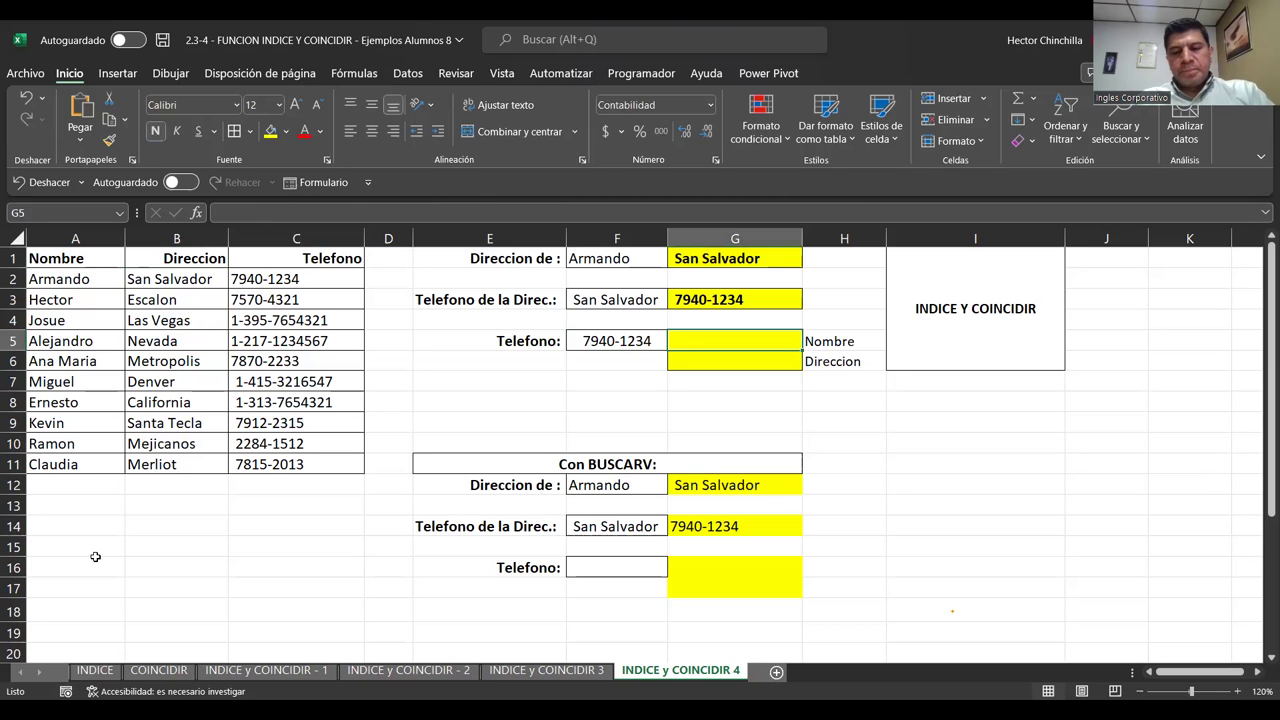
{"action": "type", "text": "="}
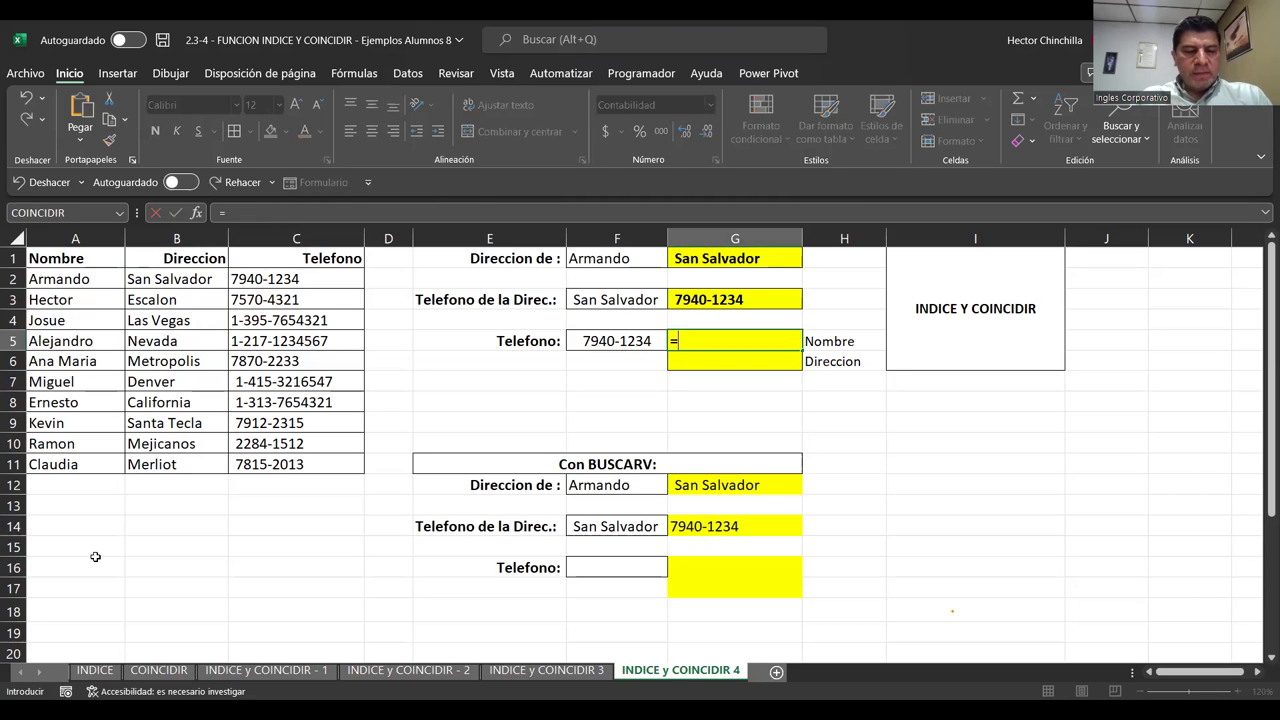
{"action": "type", "text": "INDICE"}
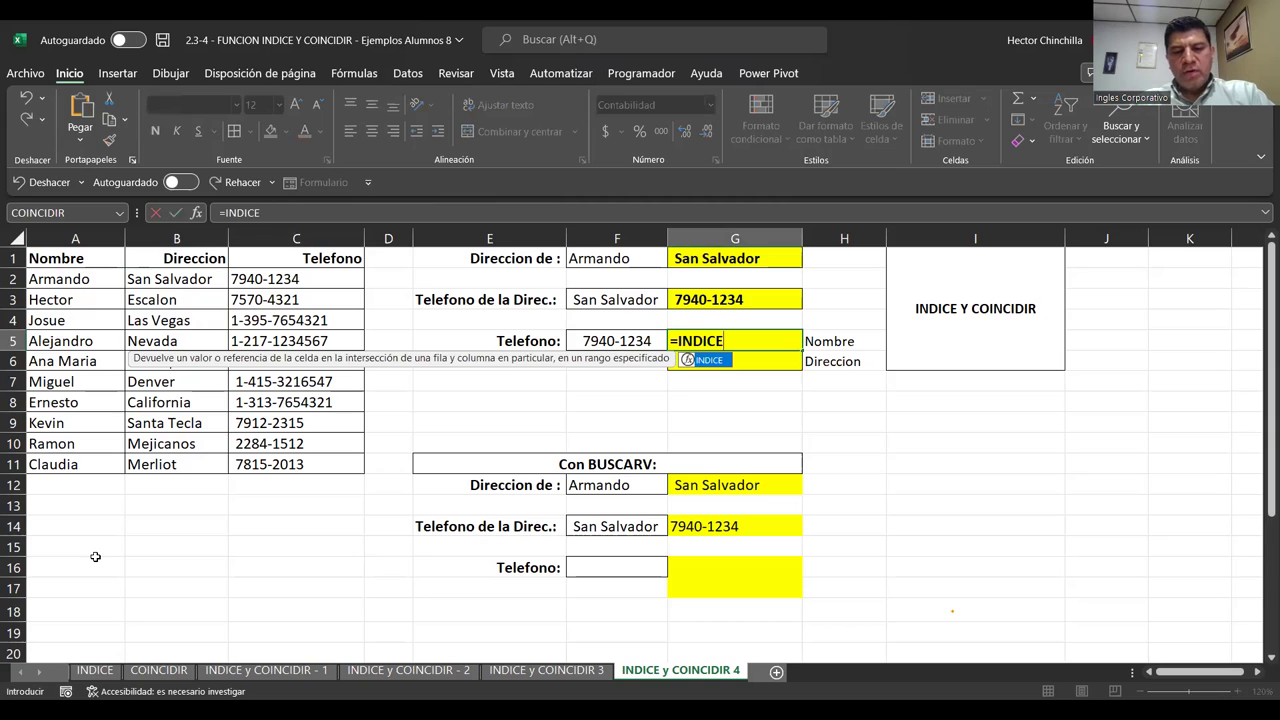
{"action": "type", "text": "("}
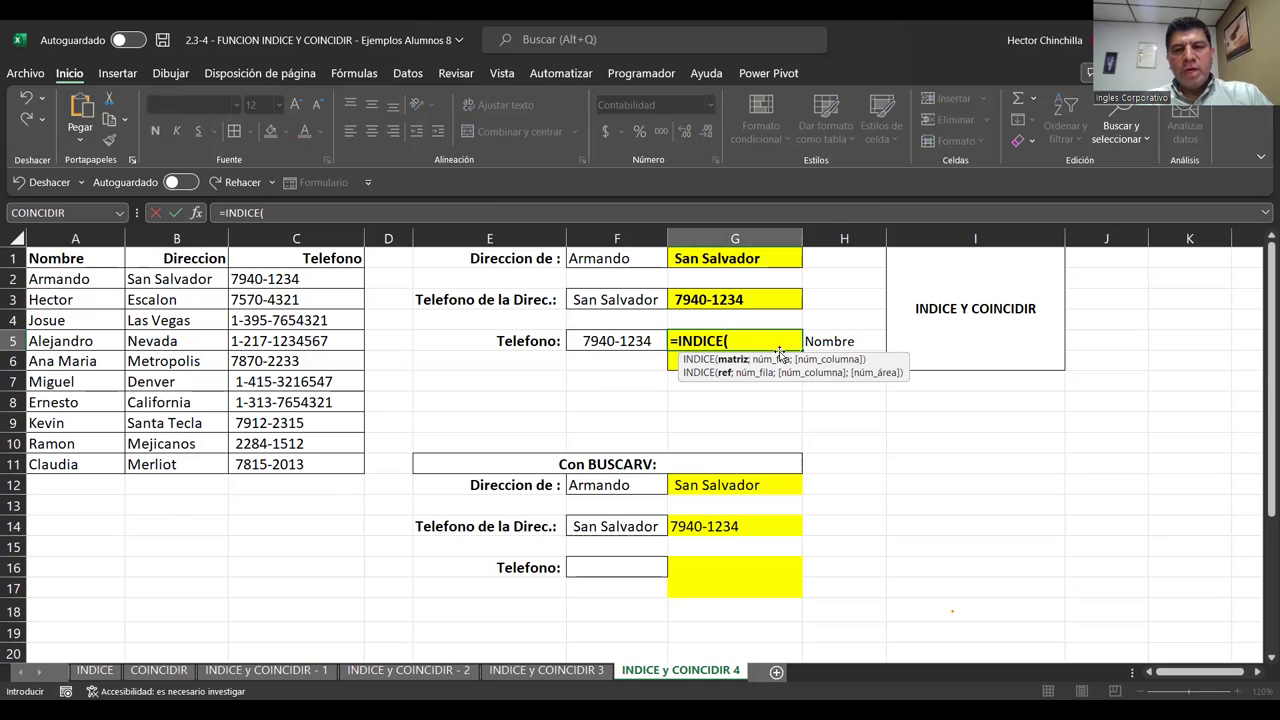
{"action": "left_click_drag", "start_coordinate": [88, 282], "coordinate": [314, 458]}
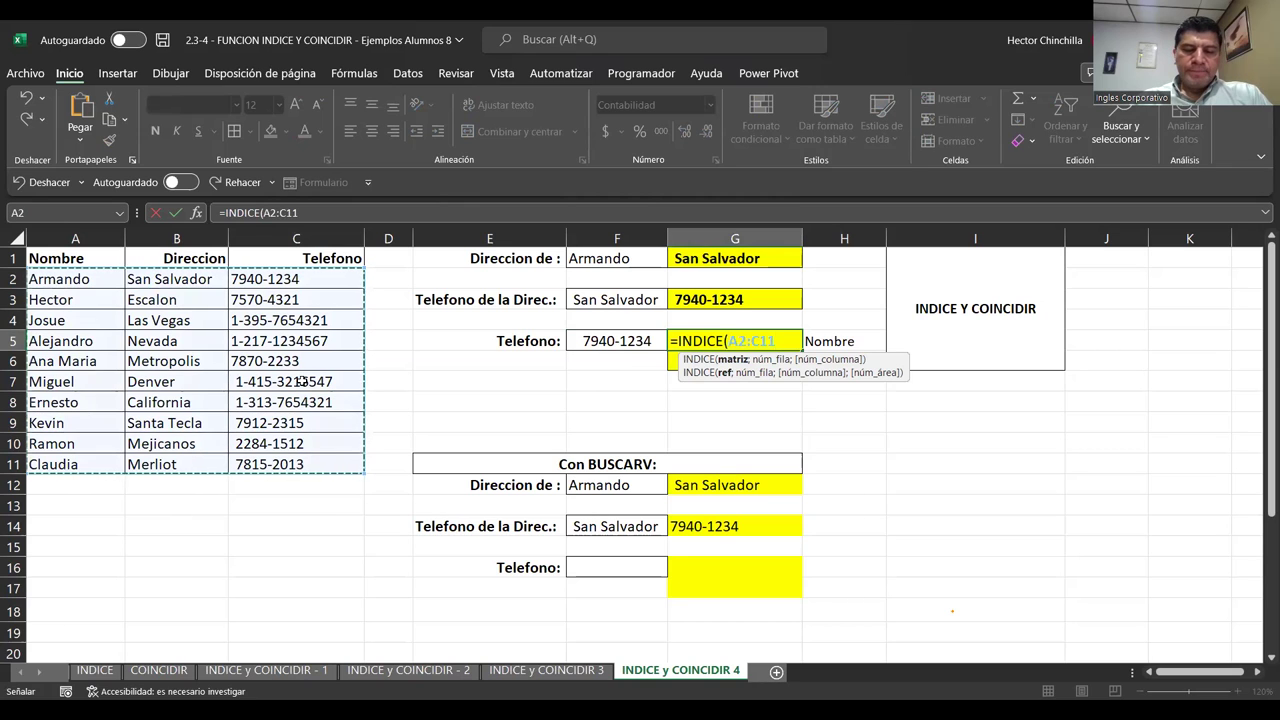
{"action": "type", "text": ";"}
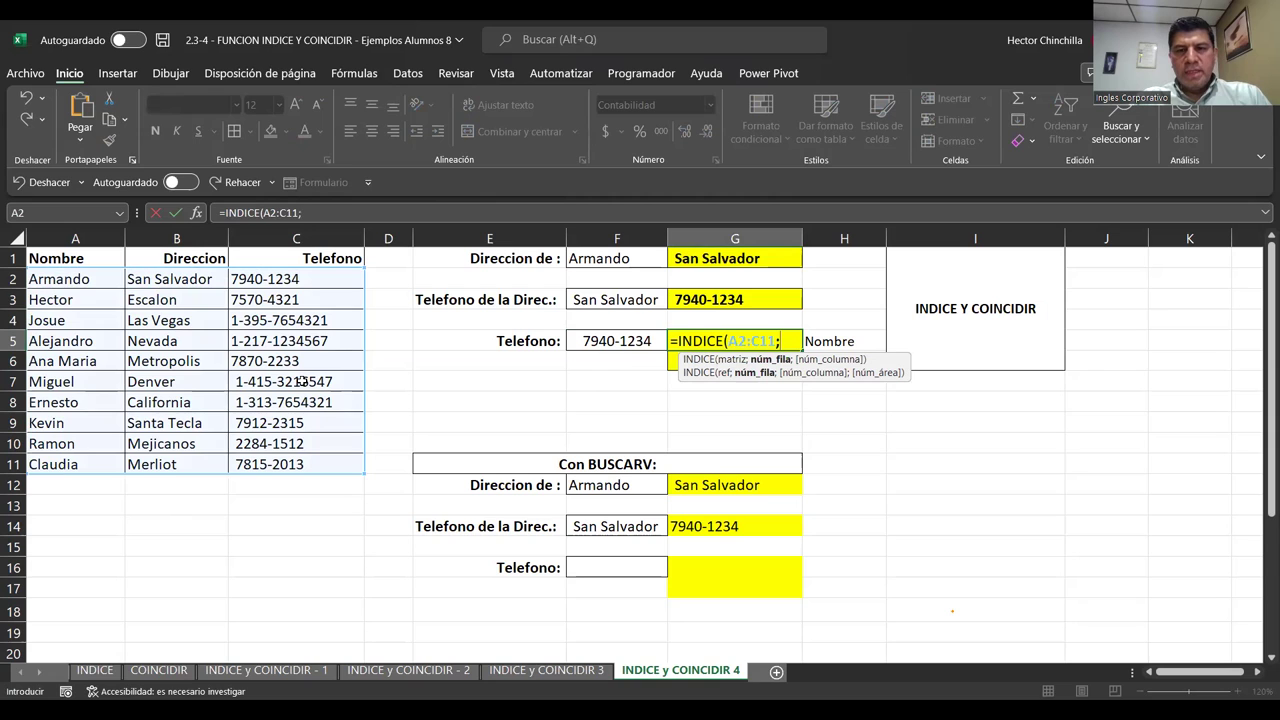
- Add COINCIDIR(F5;C2:C11;0) as the row argument of the INDICE formula in G5
{"action": "type", "text": "COINCIDIR"}
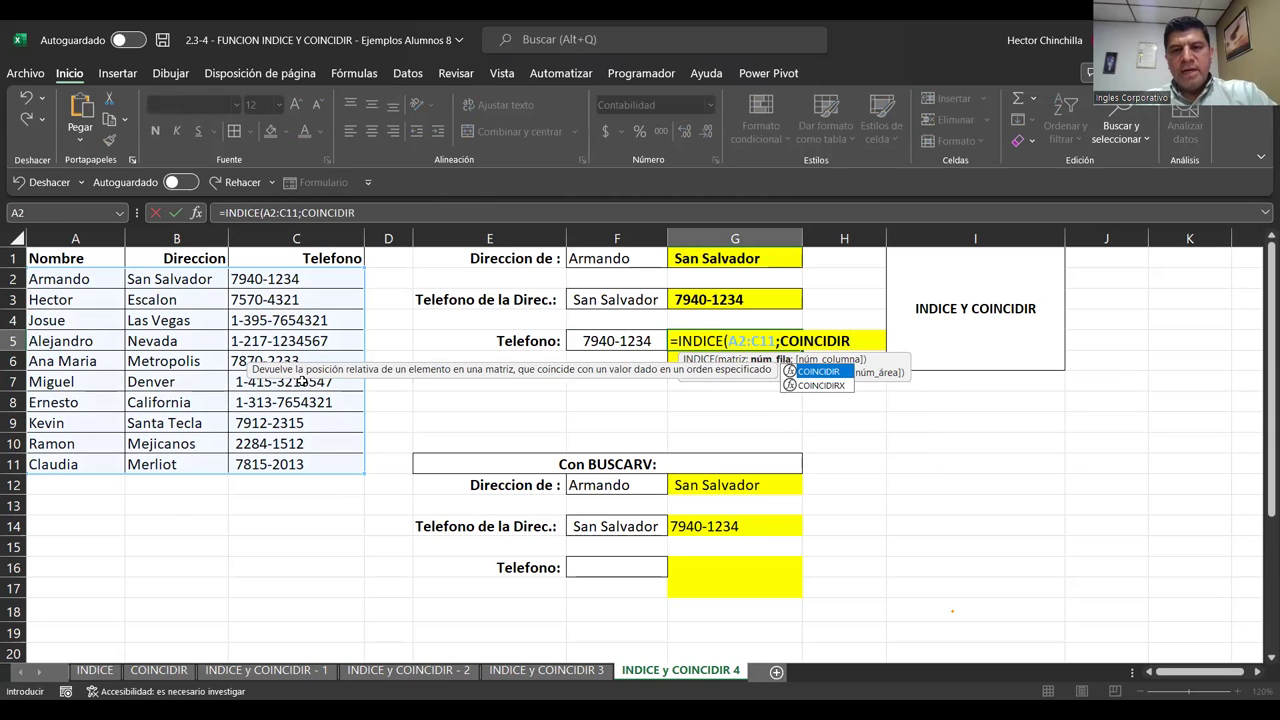
{"action": "type", "text": "("}
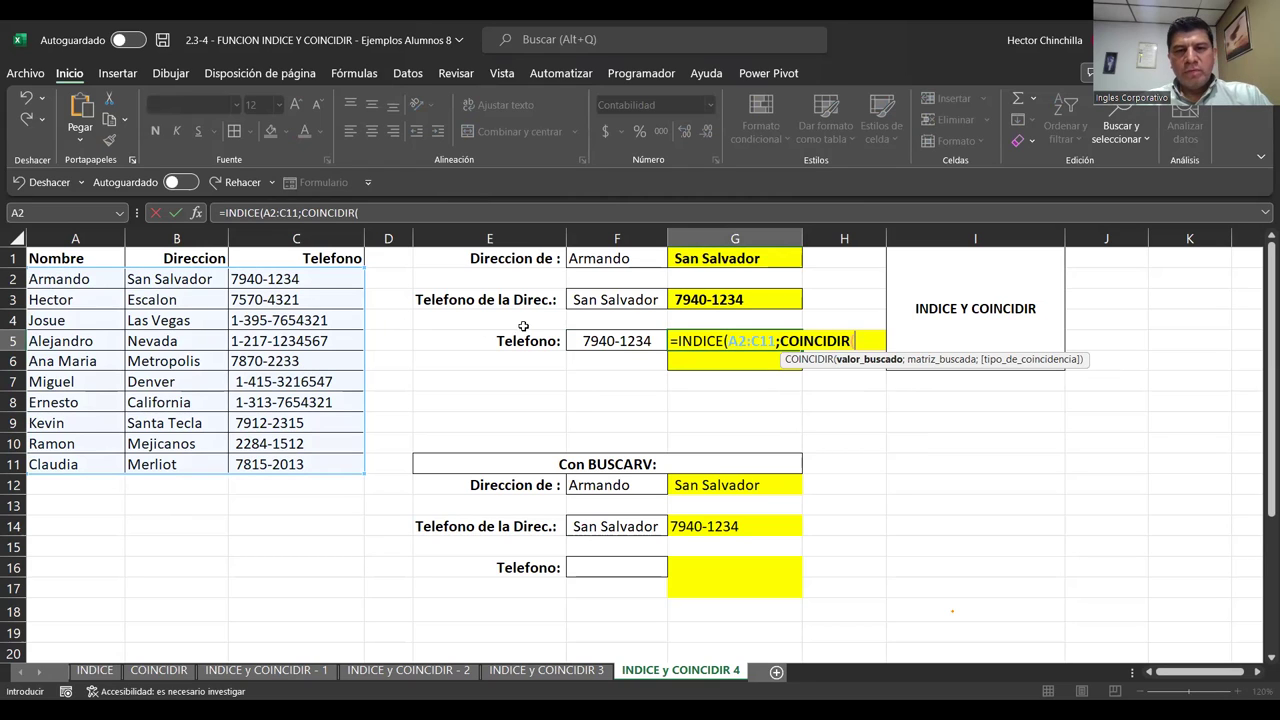
{"action": "left_click", "coordinate": [590, 340]}
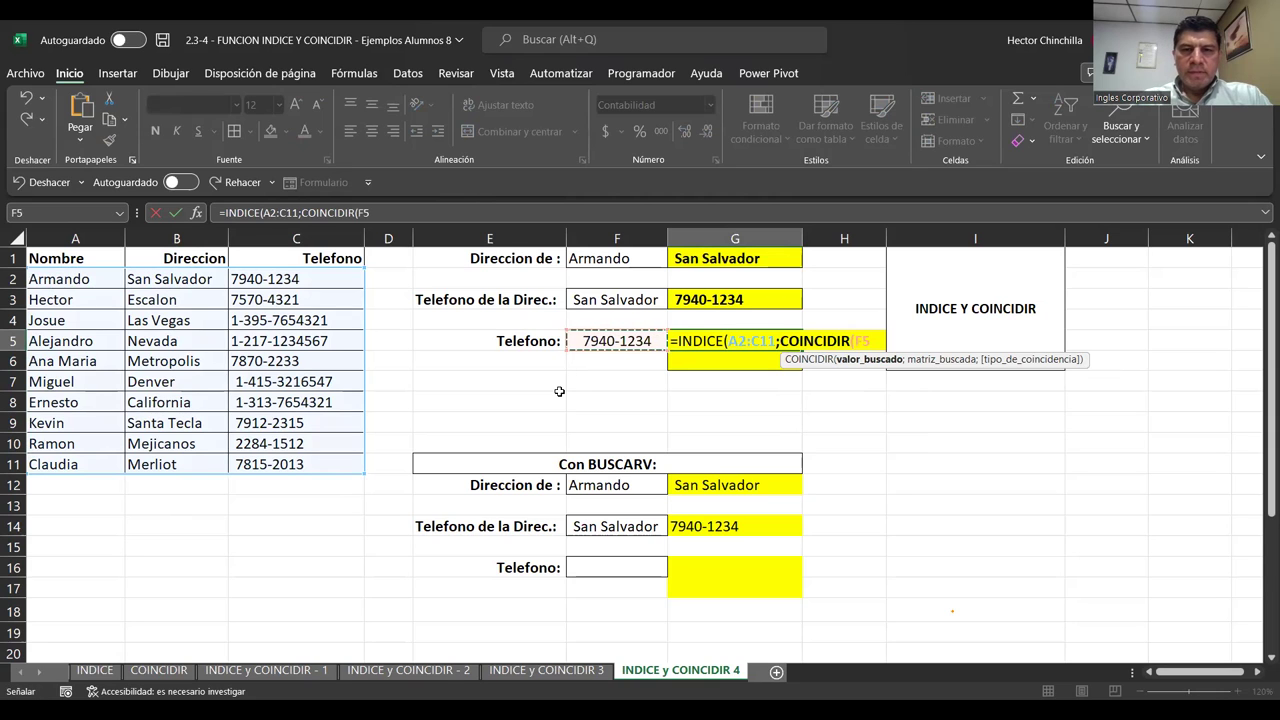
{"action": "type", "text": ";"}
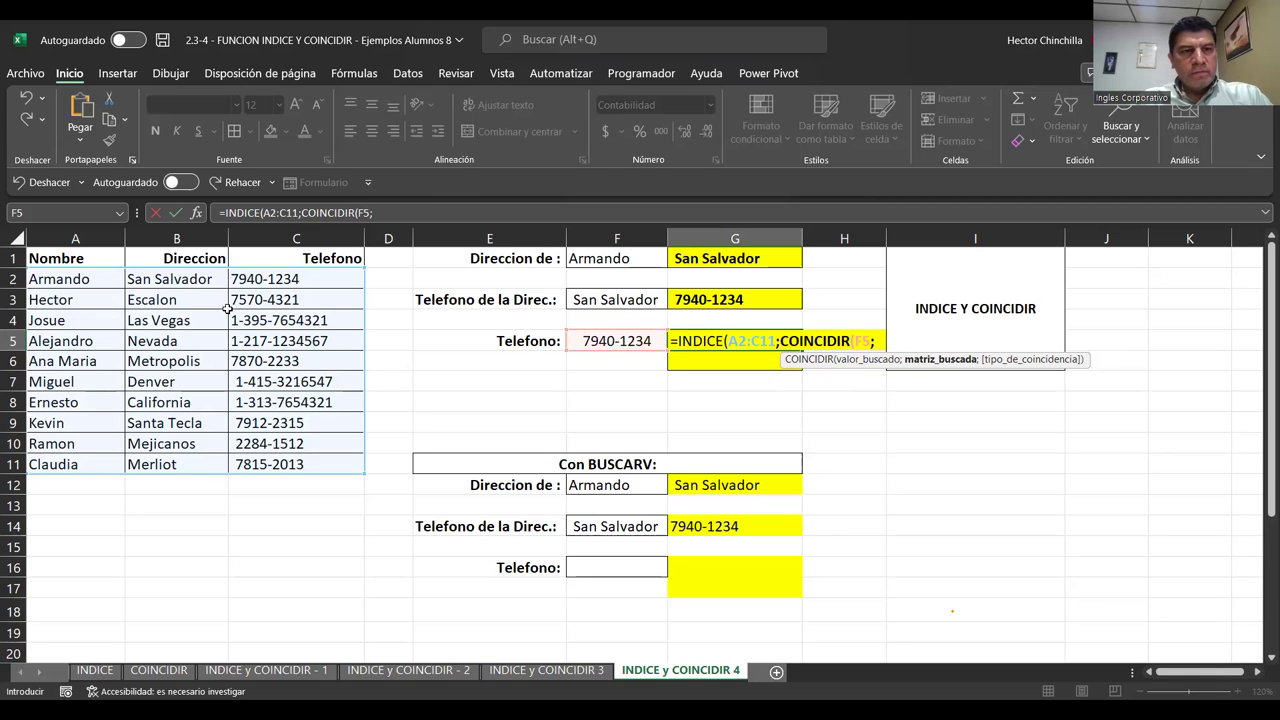
{"action": "left_click_drag", "start_coordinate": [262, 279], "coordinate": [268, 305]}
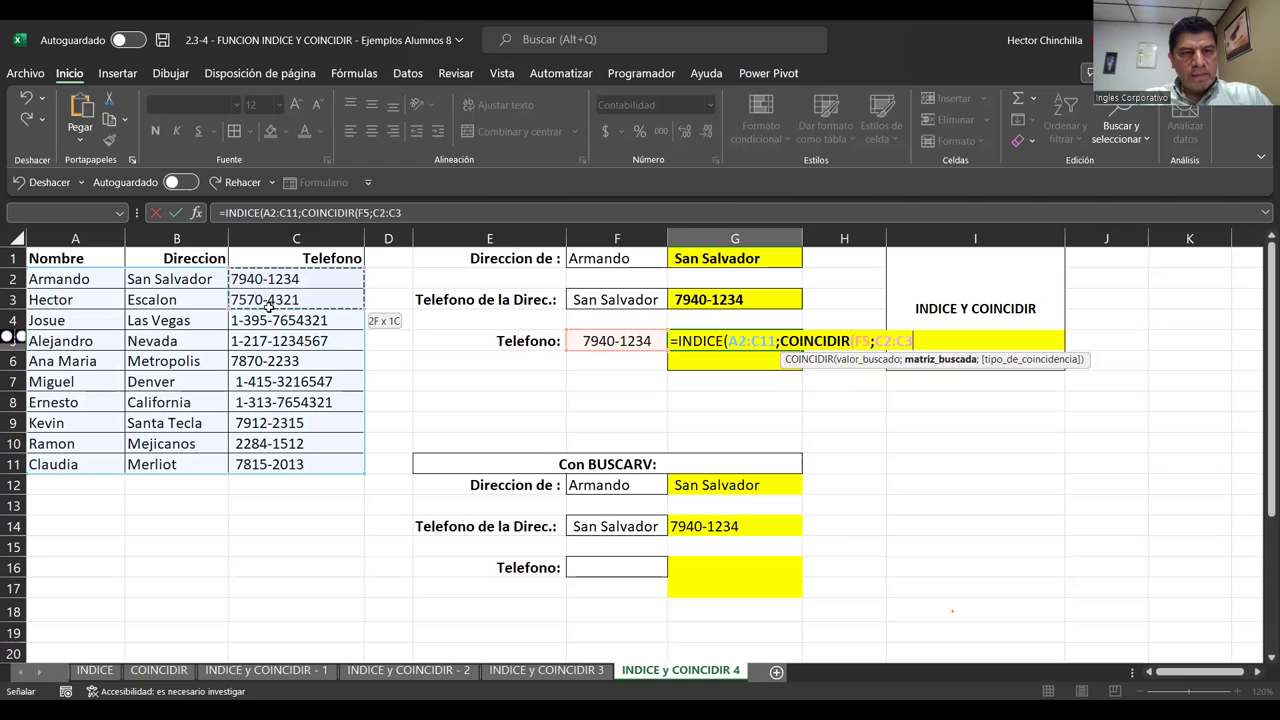
{"action": "left_click", "coordinate": [274, 459], "text": "shift"}
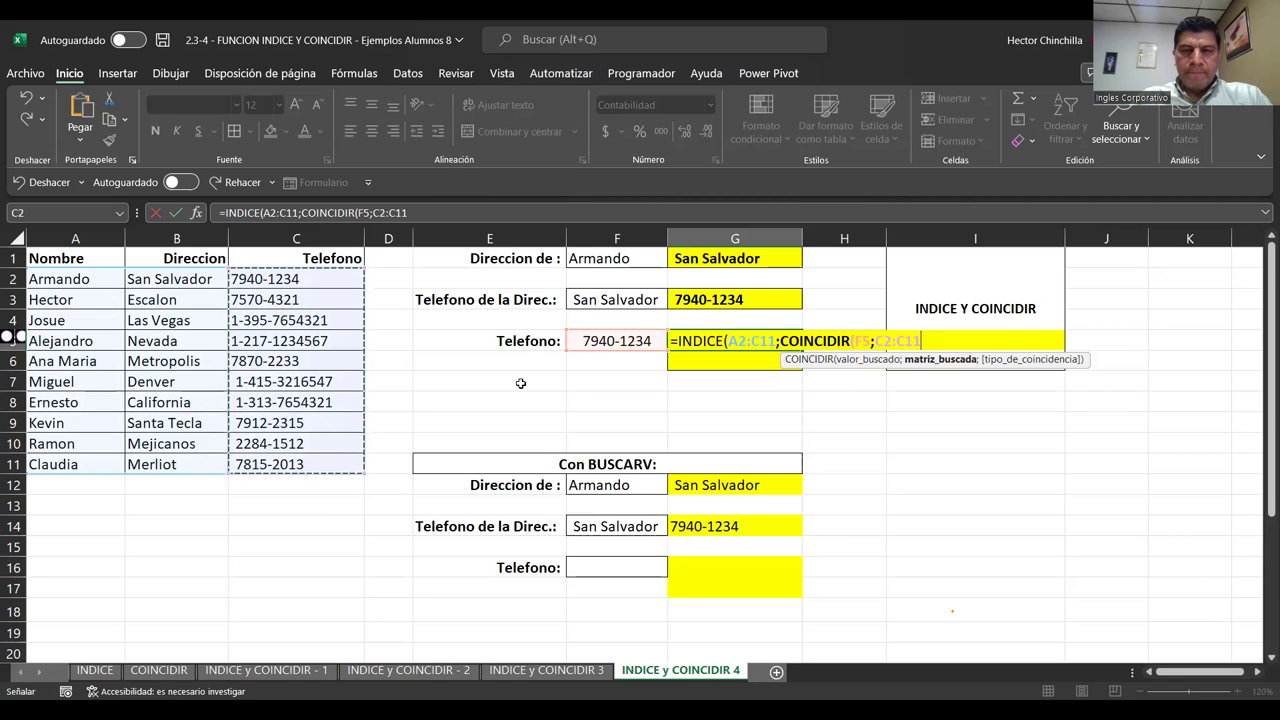
{"action": "type", "text": ";0"}
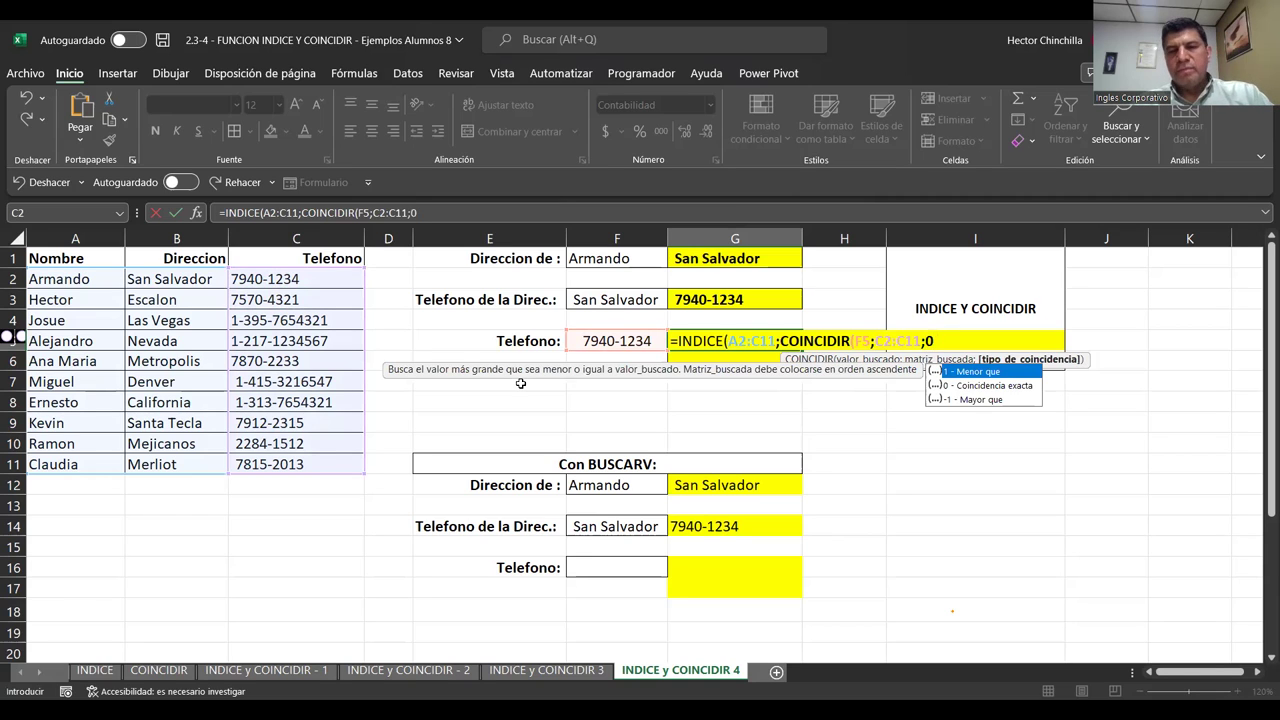
{"action": "type", "text": ")"}
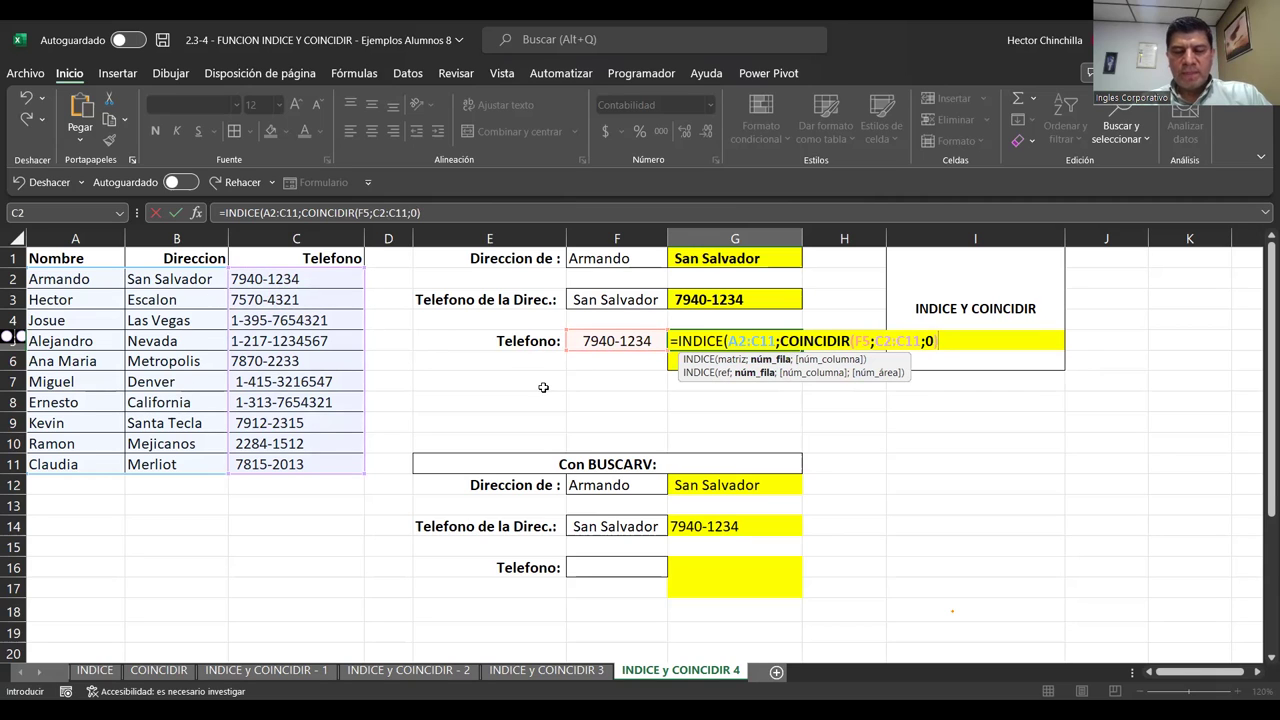
- Begin the column argument of the G5 formula with a COINCIDIR function that looks for "Nombre"
{"action": "type", "text": ";"}
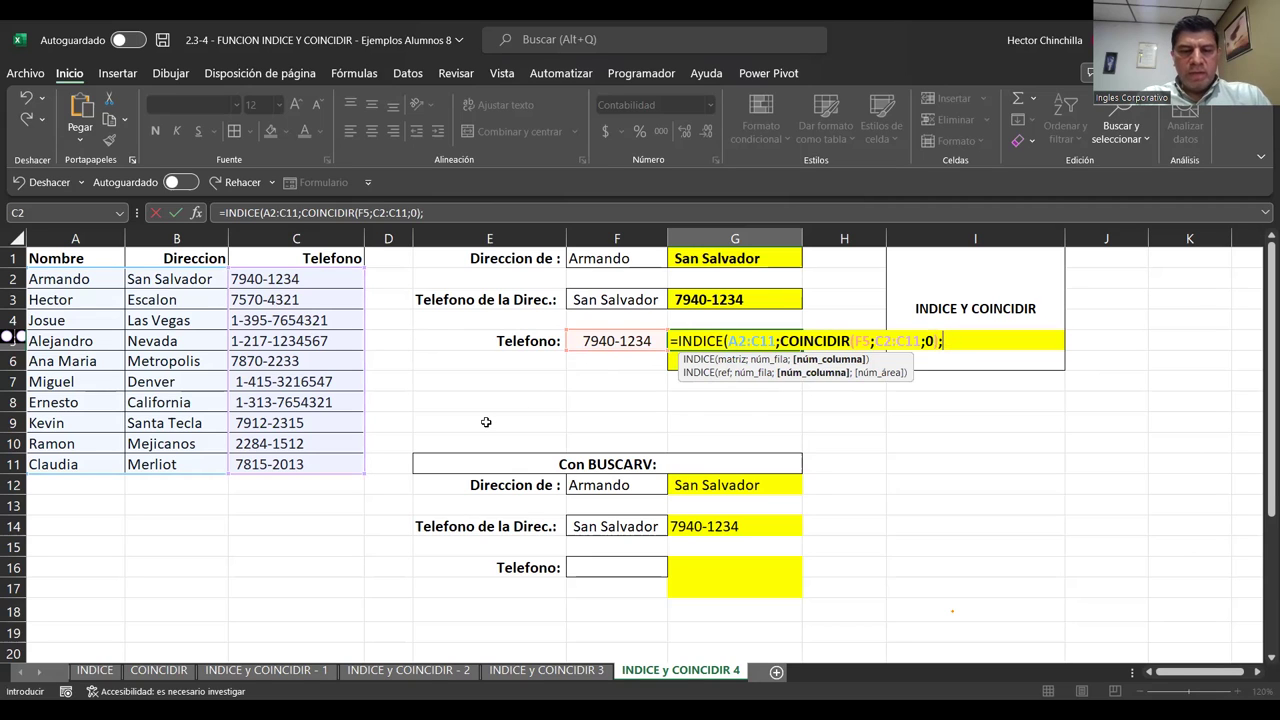
{"action": "type", "text": "COINCIDIR"}
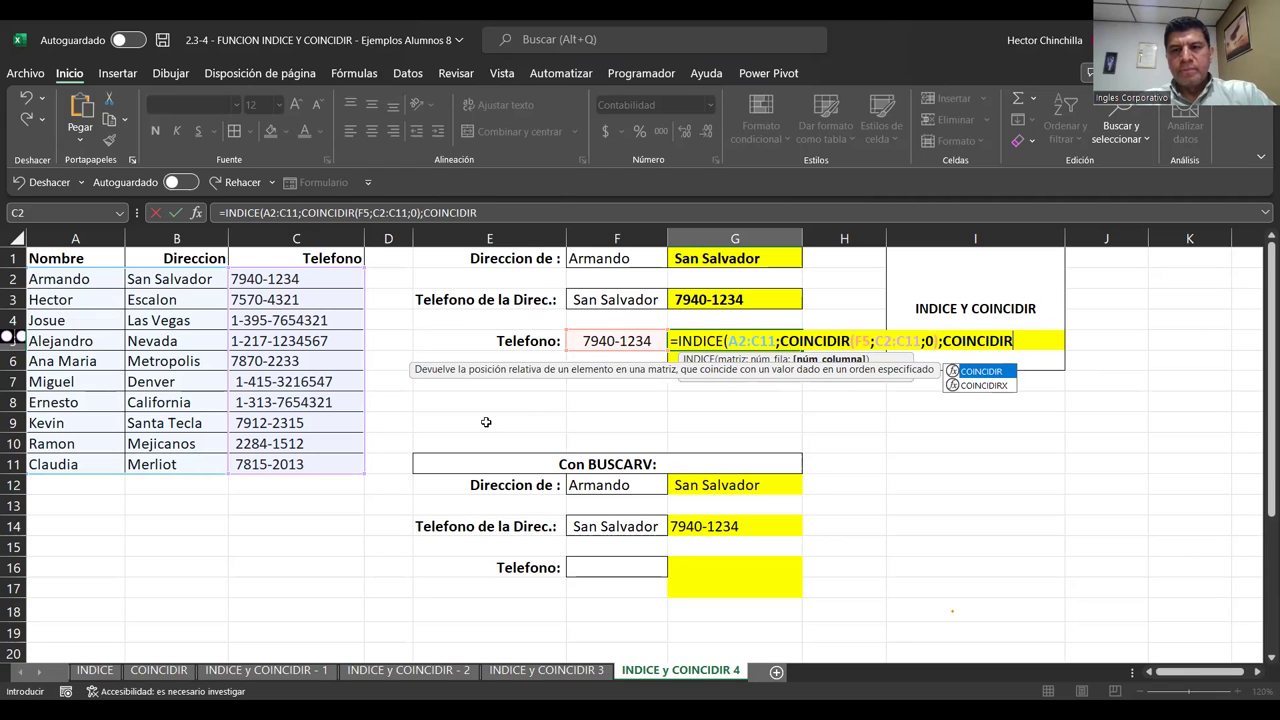
{"action": "type", "text": "("}
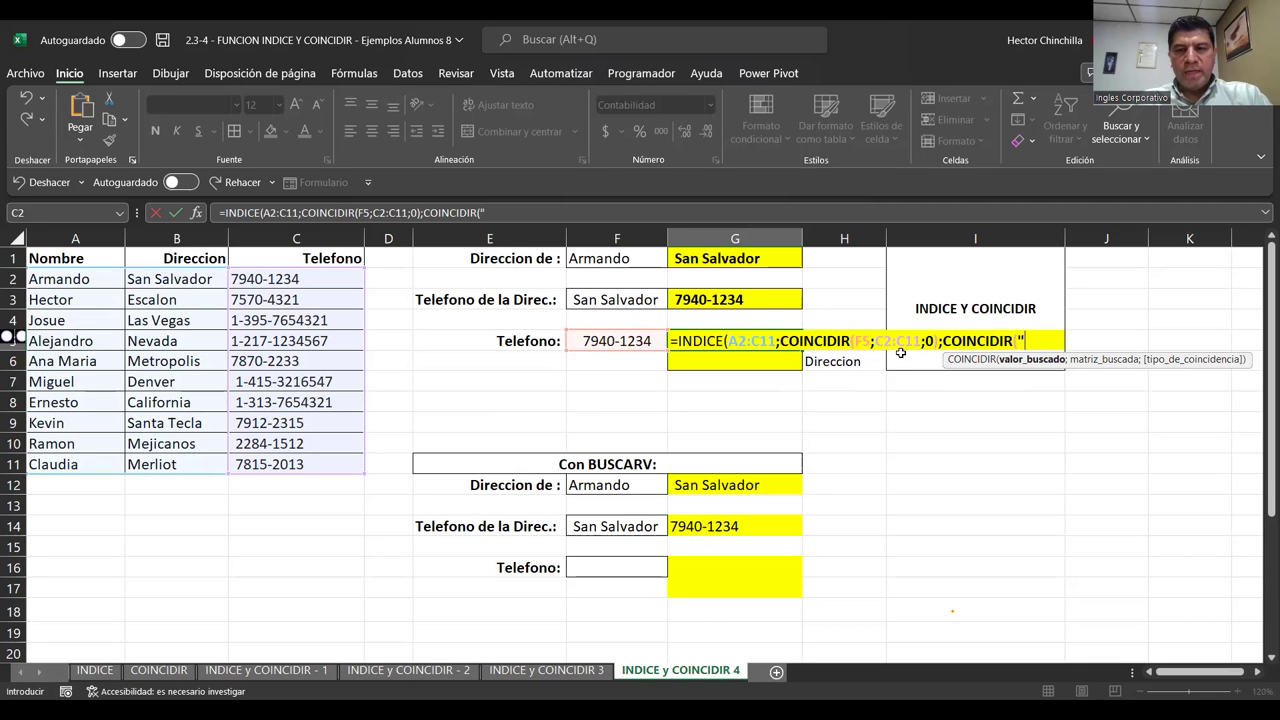
{"action": "type", "text": "Nombre"}
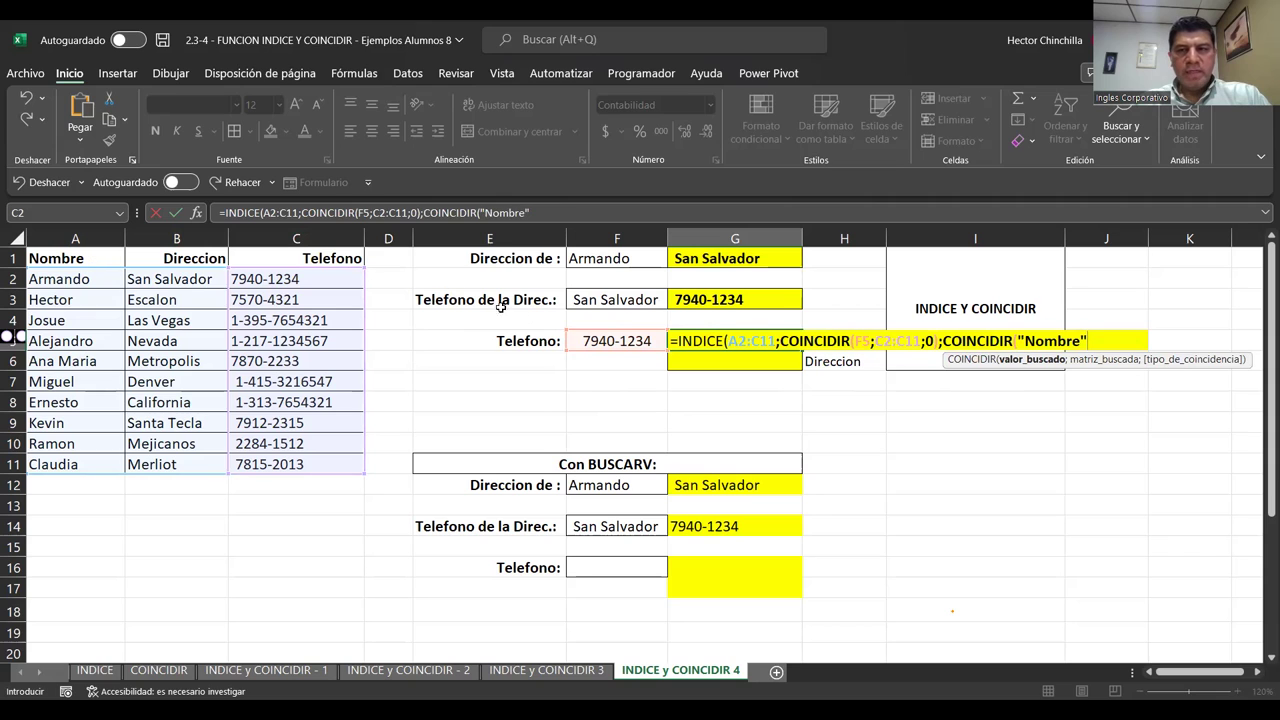
{"action": "type", "text": "\";"}
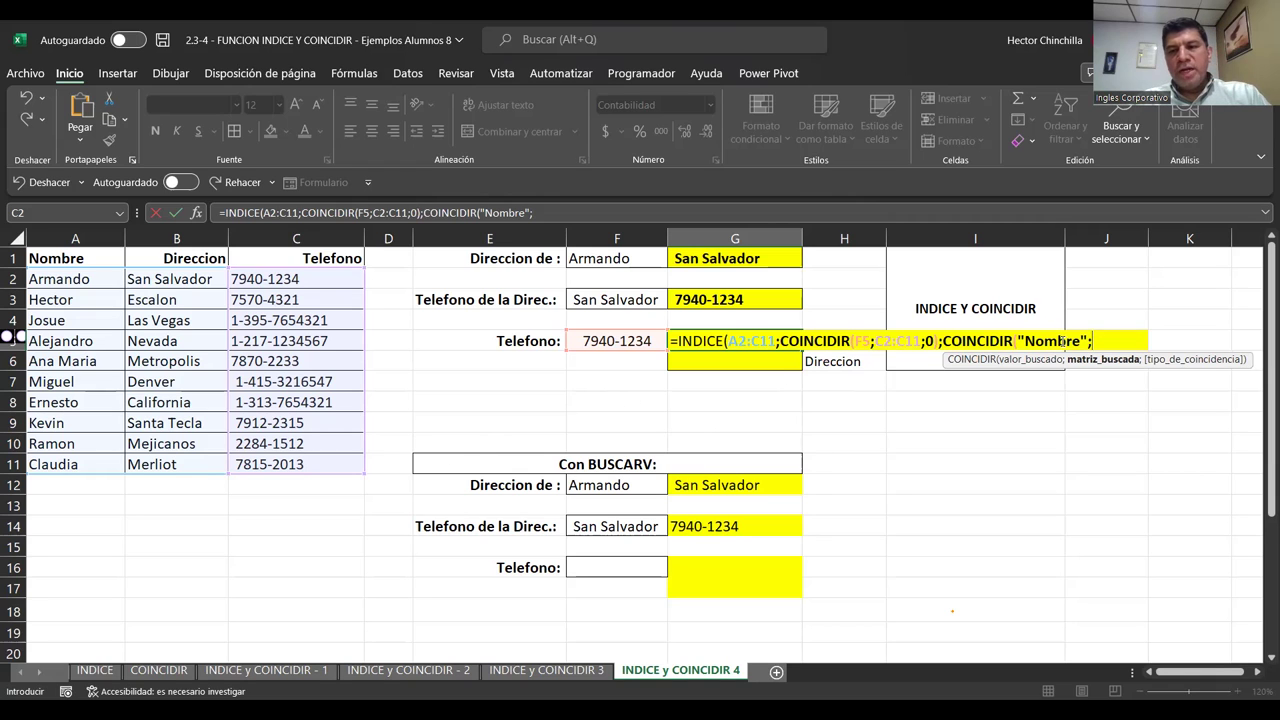
{"action": "left_click_drag", "start_coordinate": [80, 283], "coordinate": [90, 464]}
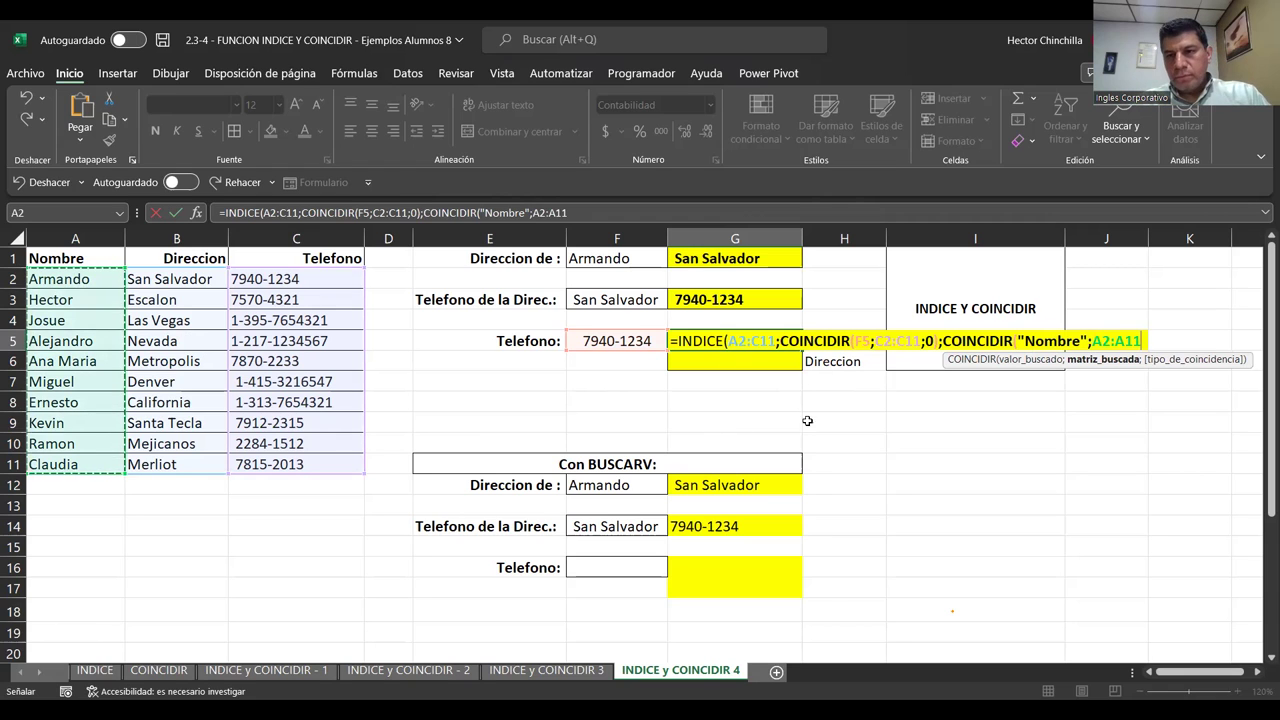
{"action": "key", "text": "BackSpace"}
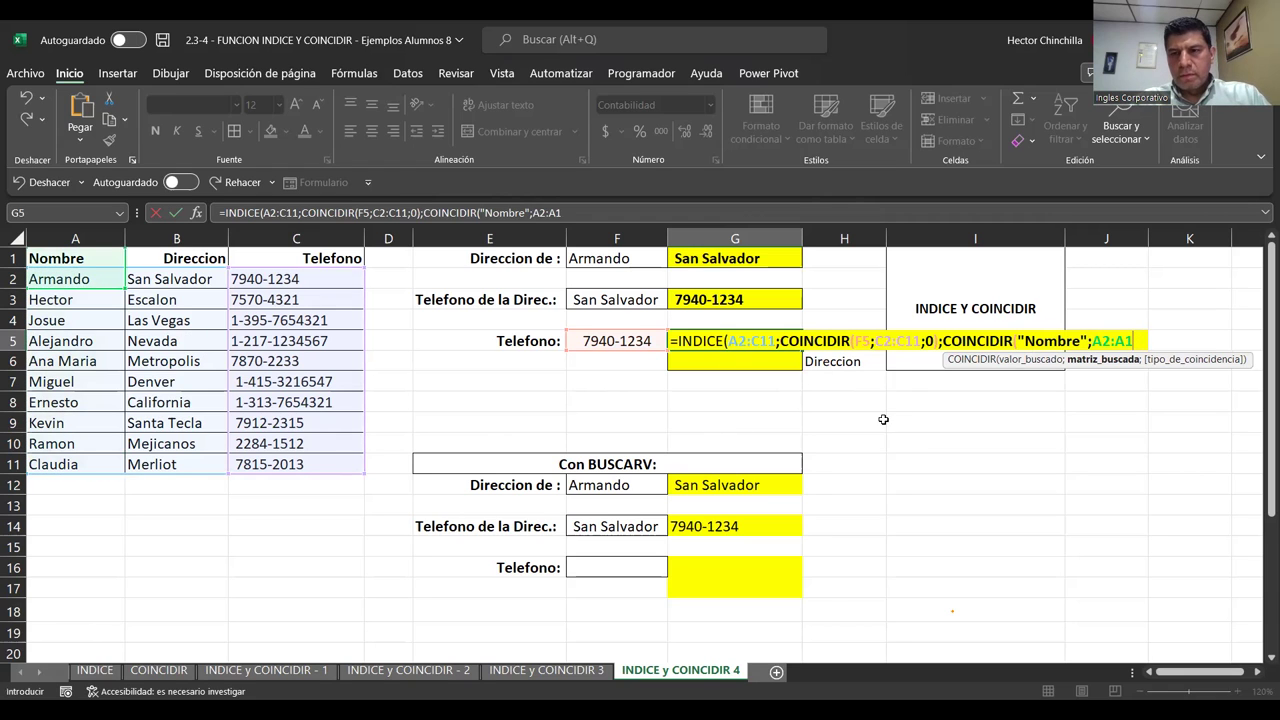
{"action": "key", "text": "BackSpace"}
{"action": "key", "text": "BackSpace"}
{"action": "key", "text": "BackSpace"}
{"action": "key", "text": "BackSpace"}
{"action": "key", "text": "BackSpace"}
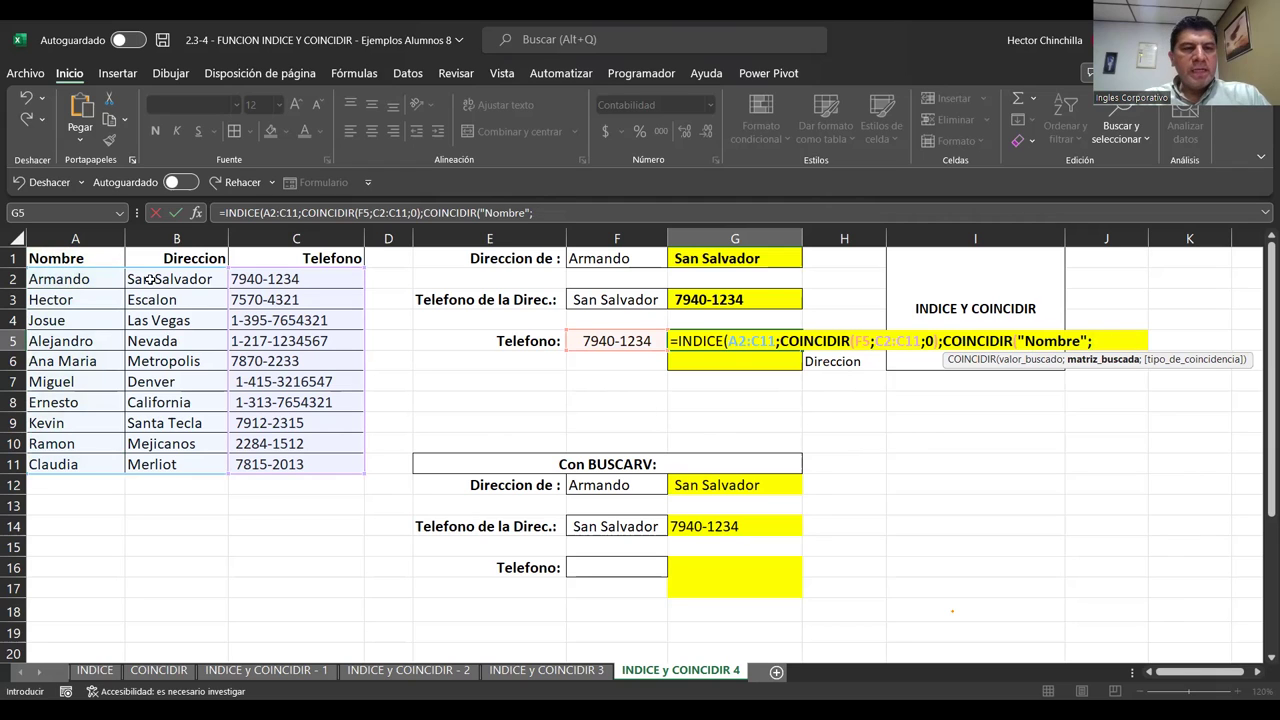
- Complete the G5 formula by matching "Nombre" in the header row A1:C1 with exact match type 0
{"action": "left_click_drag", "start_coordinate": [90, 258], "coordinate": [284, 258]}
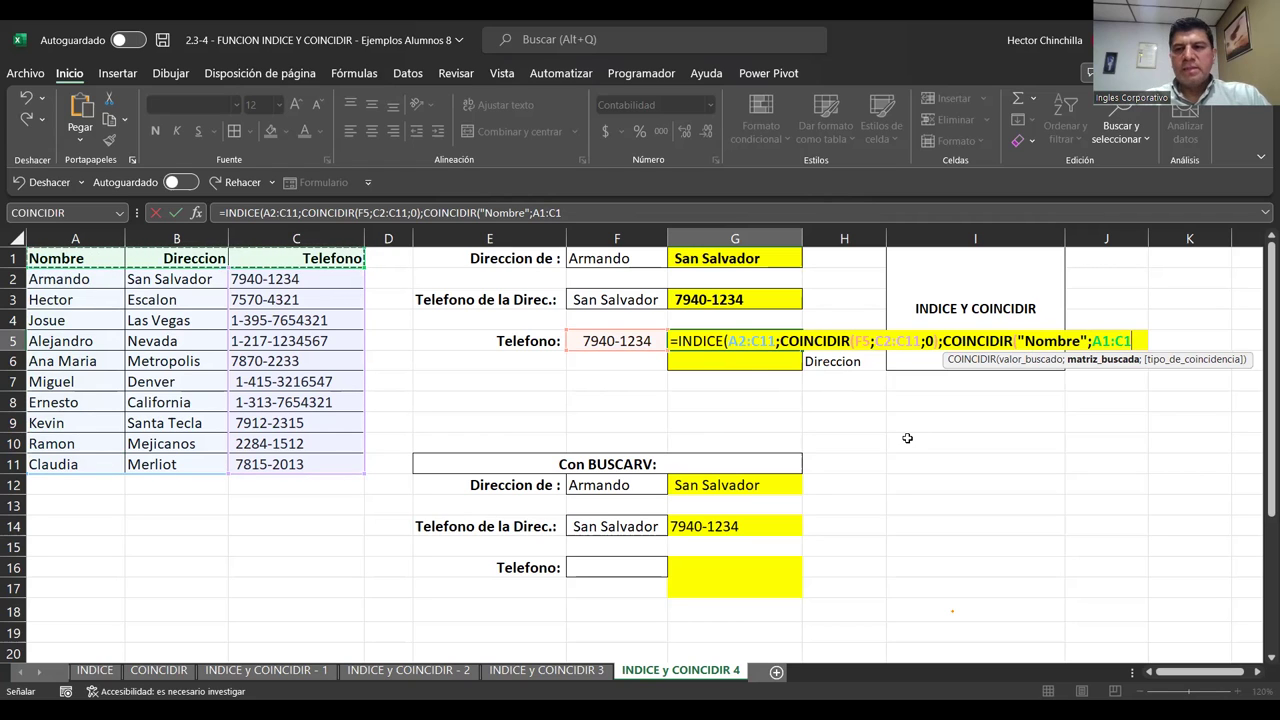
{"action": "type", "text": ";0"}
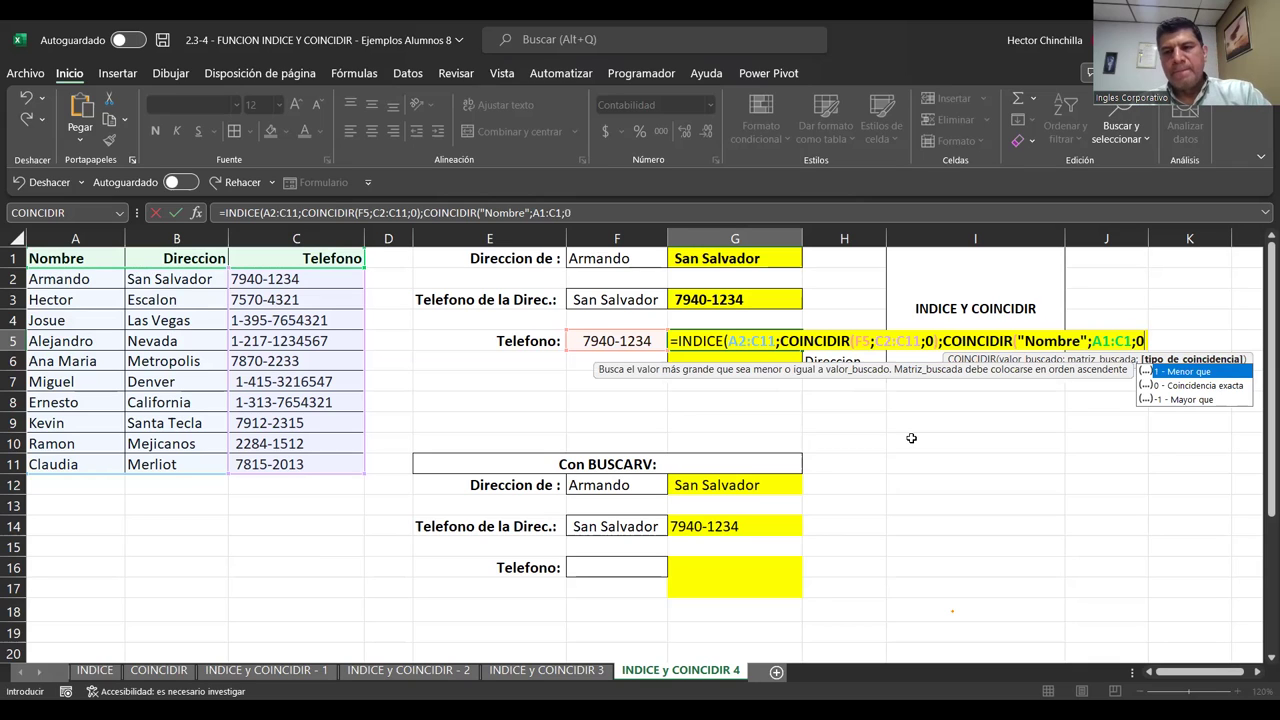
{"action": "type", "text": ")"}
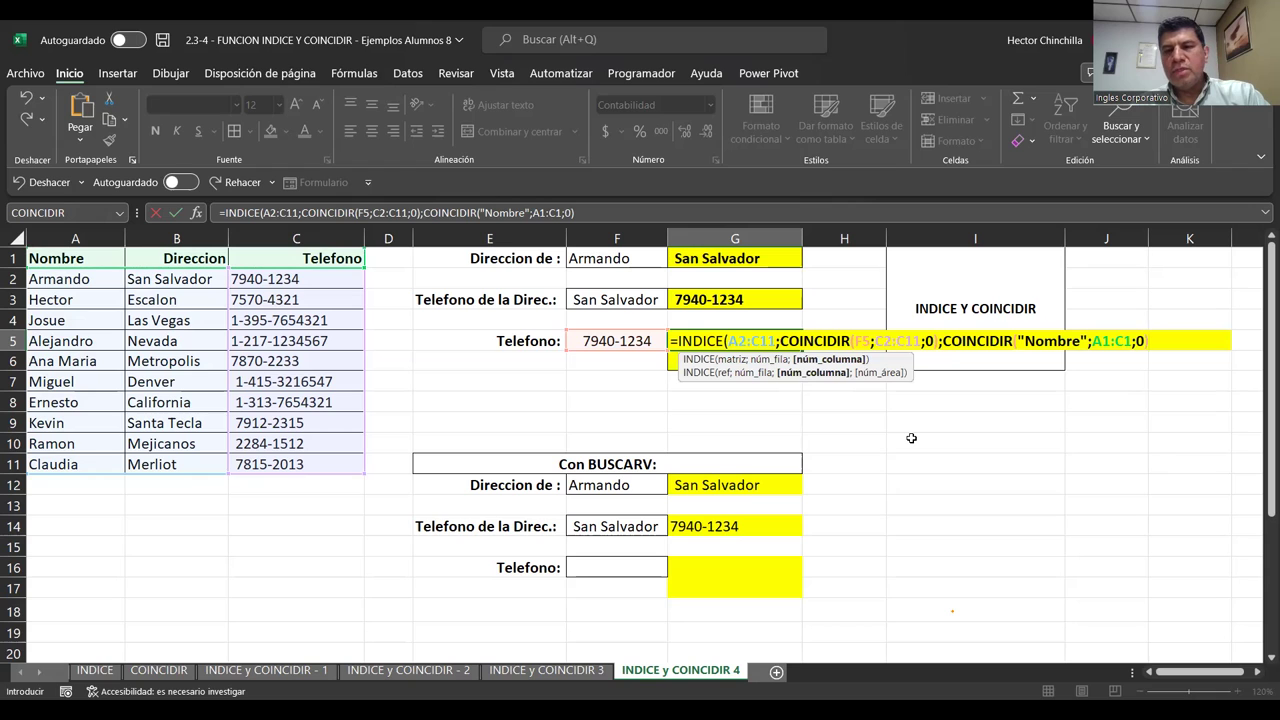
{"action": "type", "text": ")"}
{"action": "key", "text": "Return"}
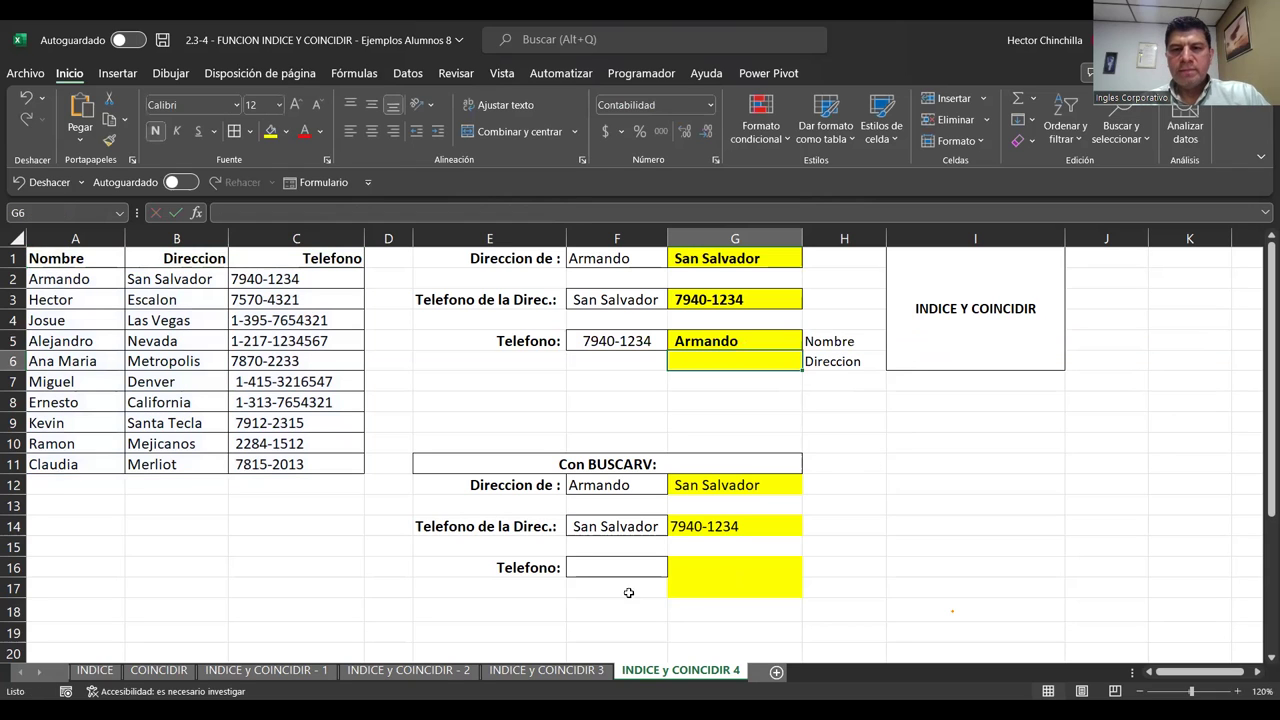
- Review the completed formula in G5 and the Nombre and Direccion labels beside G5 and G6
{"action": "key", "text": "Up"}
{"action": "key", "text": "Left"}
{"action": "key", "text": "Right"}
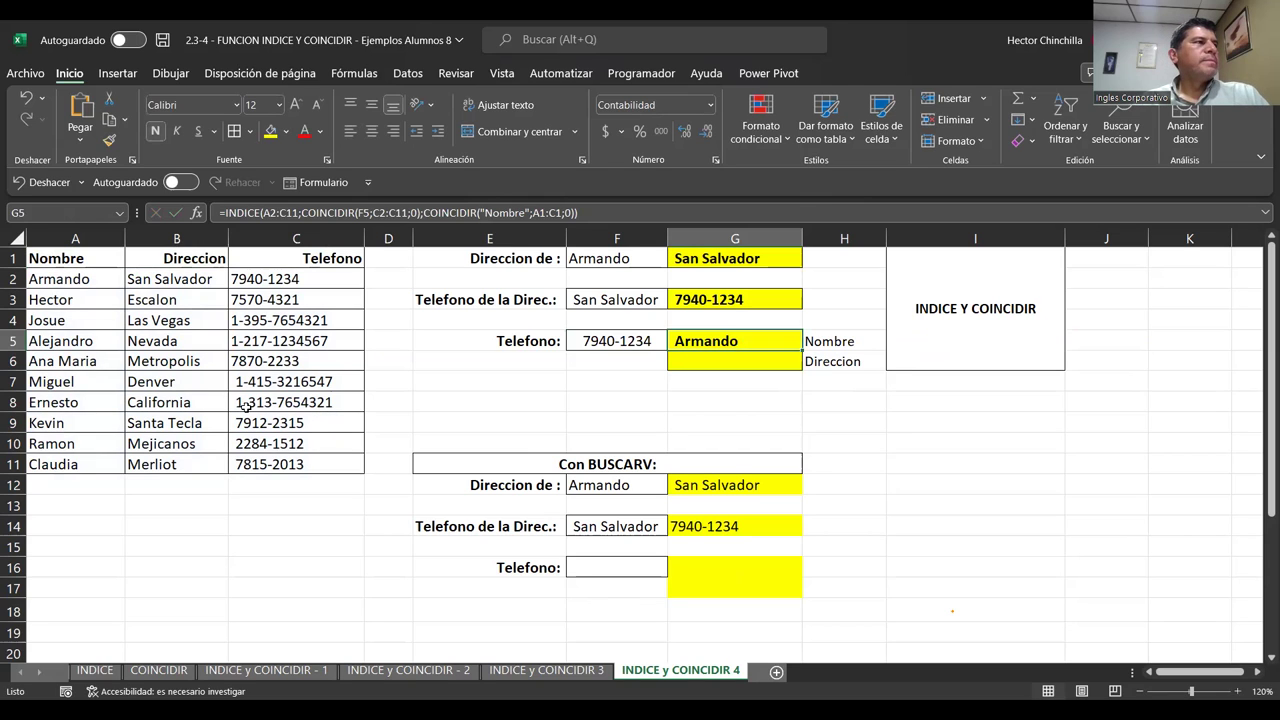
{"action": "key", "text": "Up"}
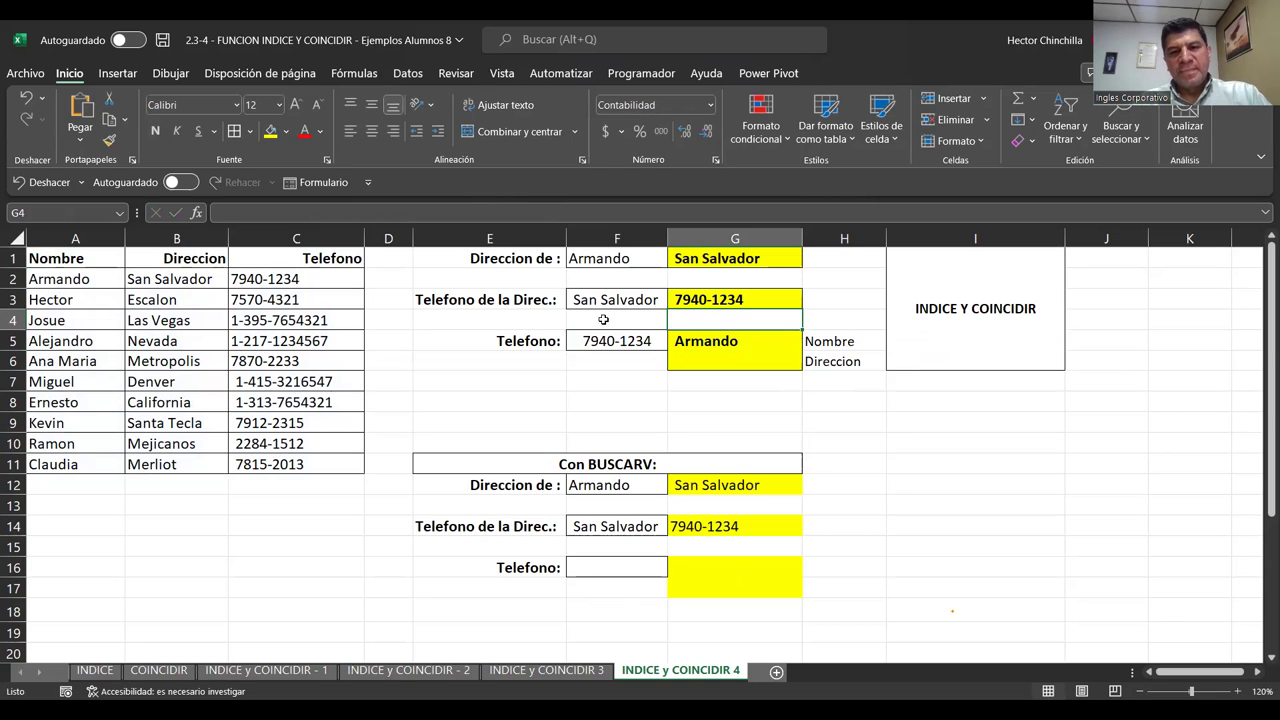
{"action": "left_click", "coordinate": [686, 344]}
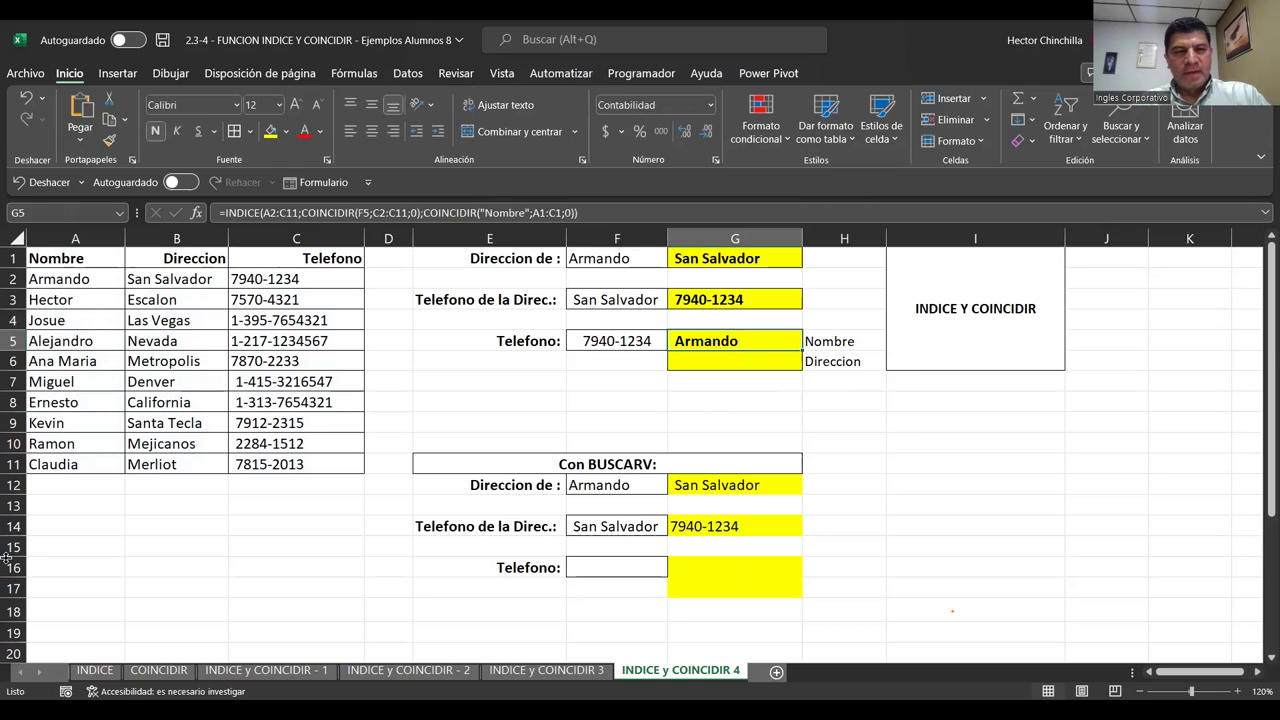
{"action": "key", "text": "Down"}
{"action": "key", "text": "Right"}
{"action": "key", "text": "Left"}
{"action": "key", "text": "Right"}
{"action": "key", "text": "Up"}
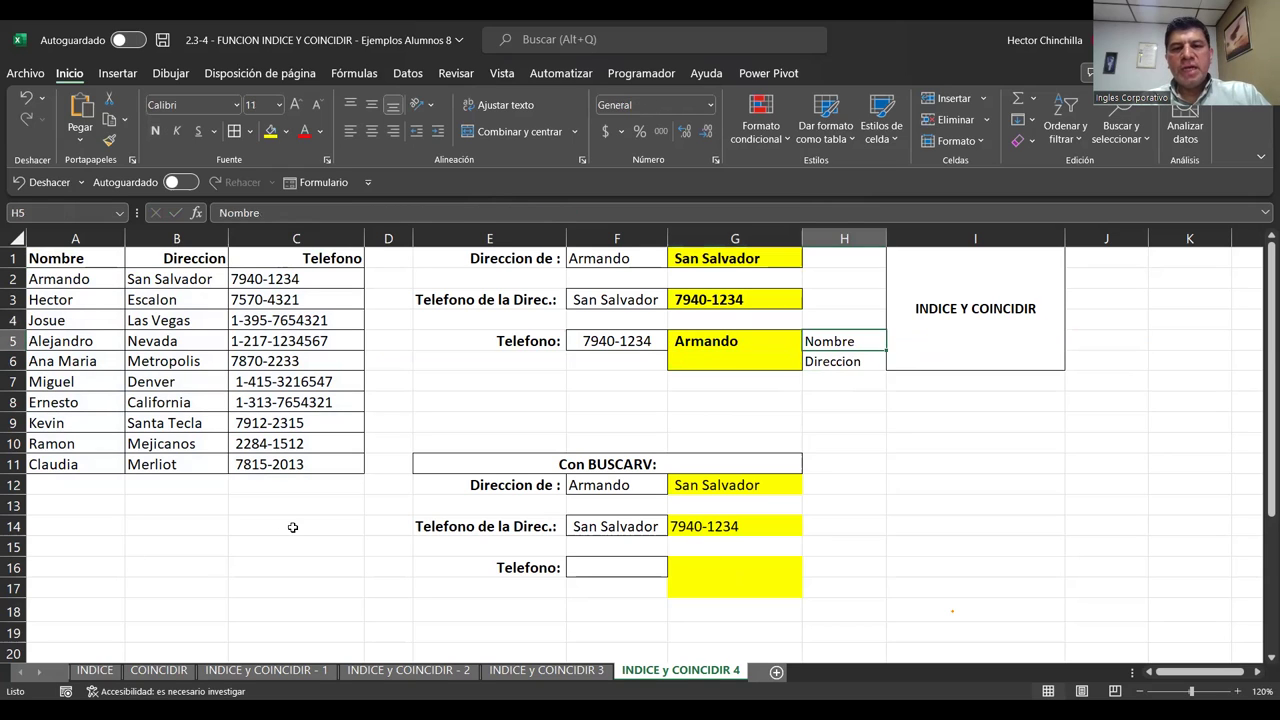
{"action": "key", "text": "Left"}
{"action": "key", "text": "Down"}
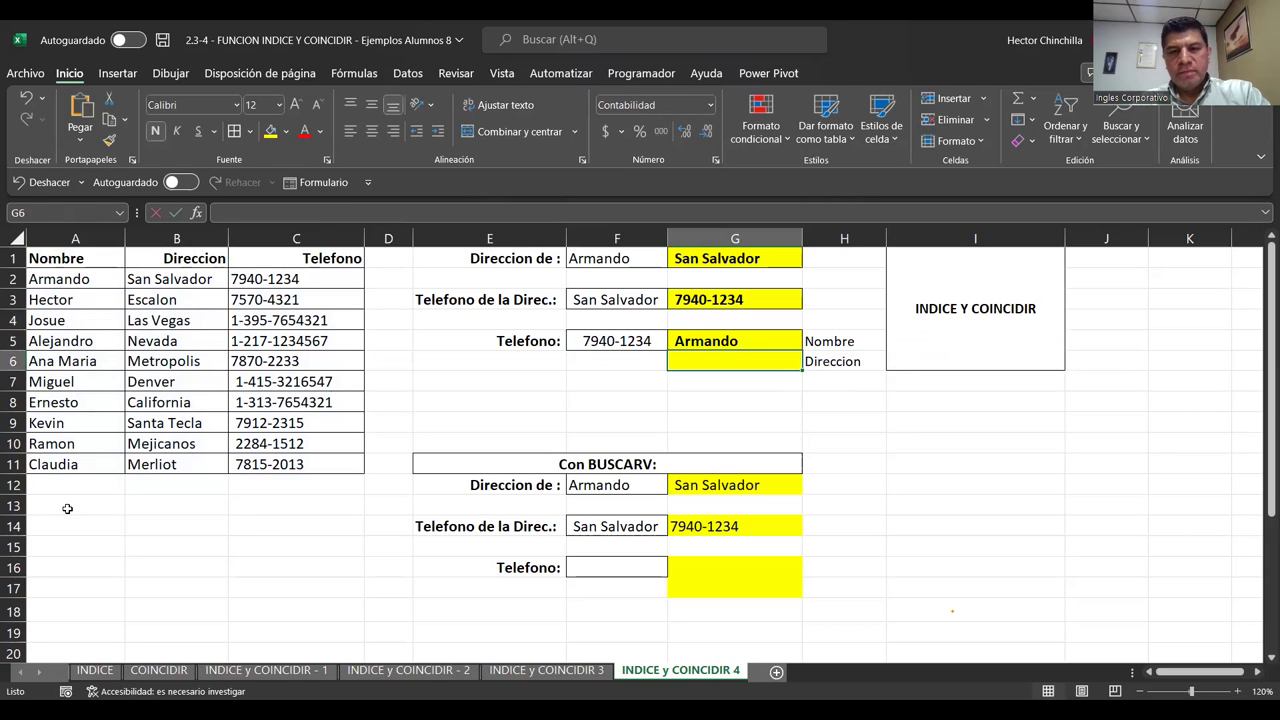
{"action": "type", "text": "="}
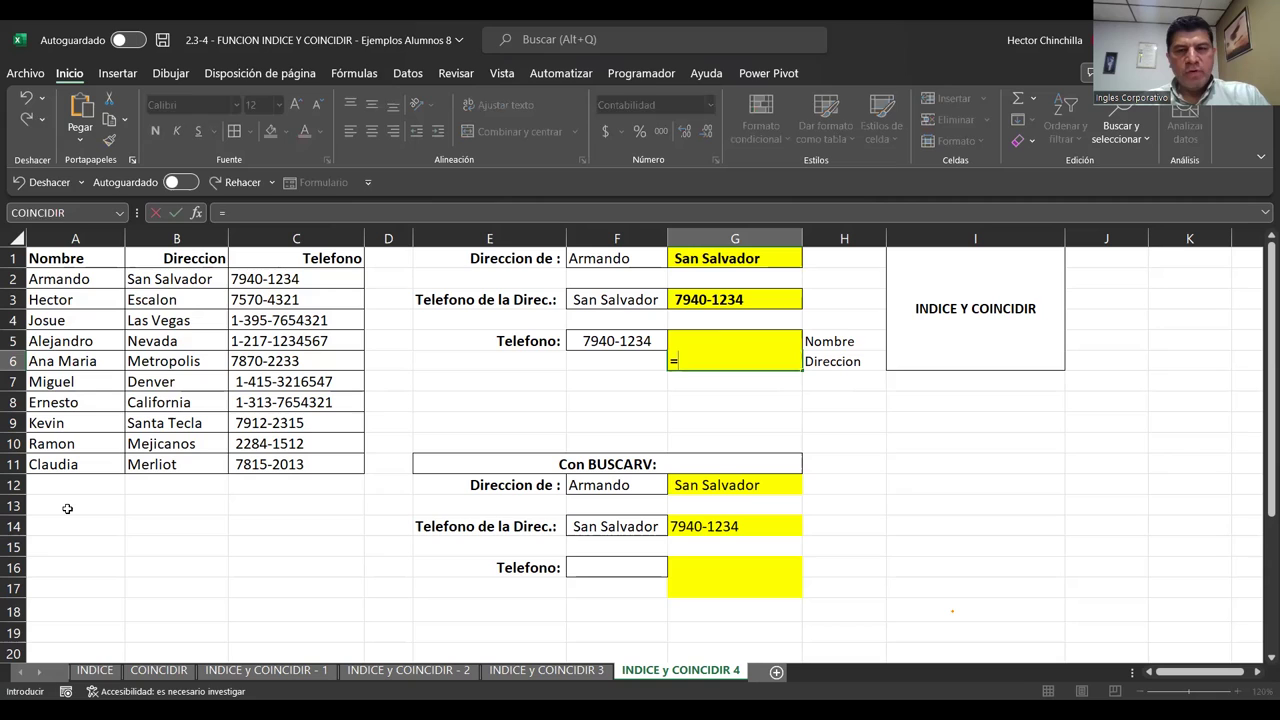
{"action": "key", "text": "Escape"}
{"action": "key", "text": "ctrl+z"}
{"action": "type", "text": "="}
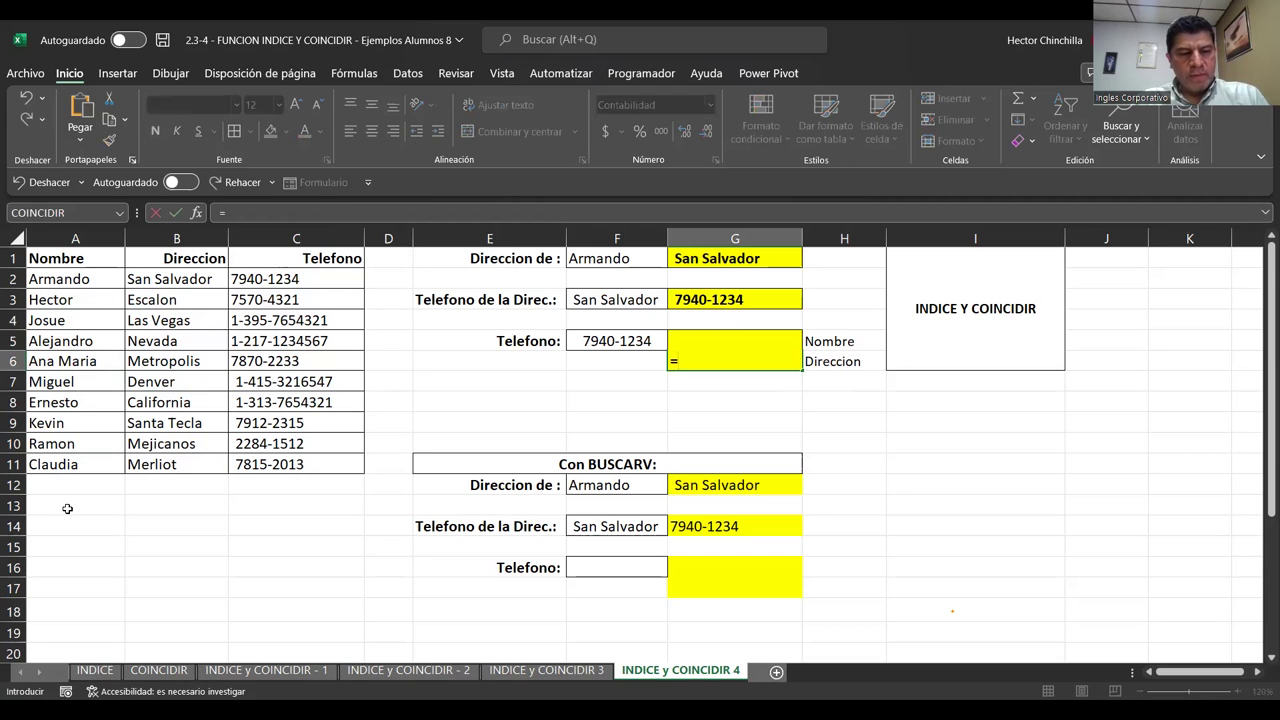
{"action": "type", "text": "INDICE"}
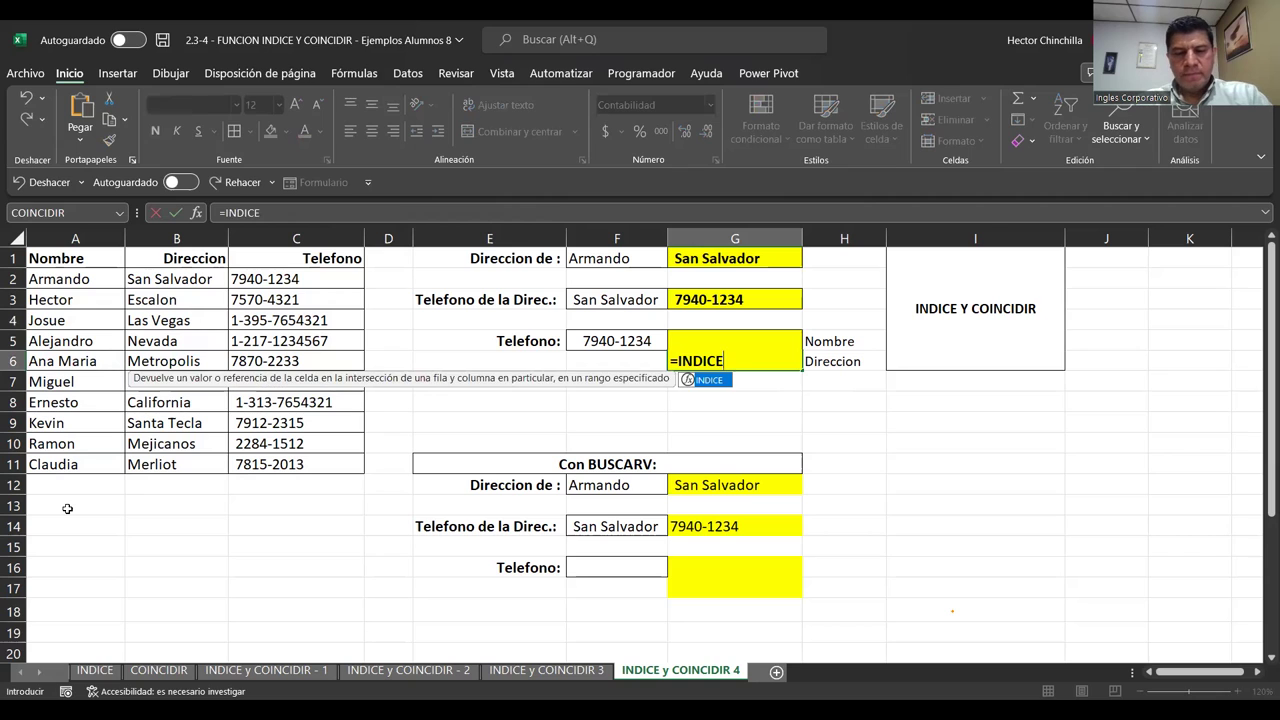
{"action": "type", "text": "("}
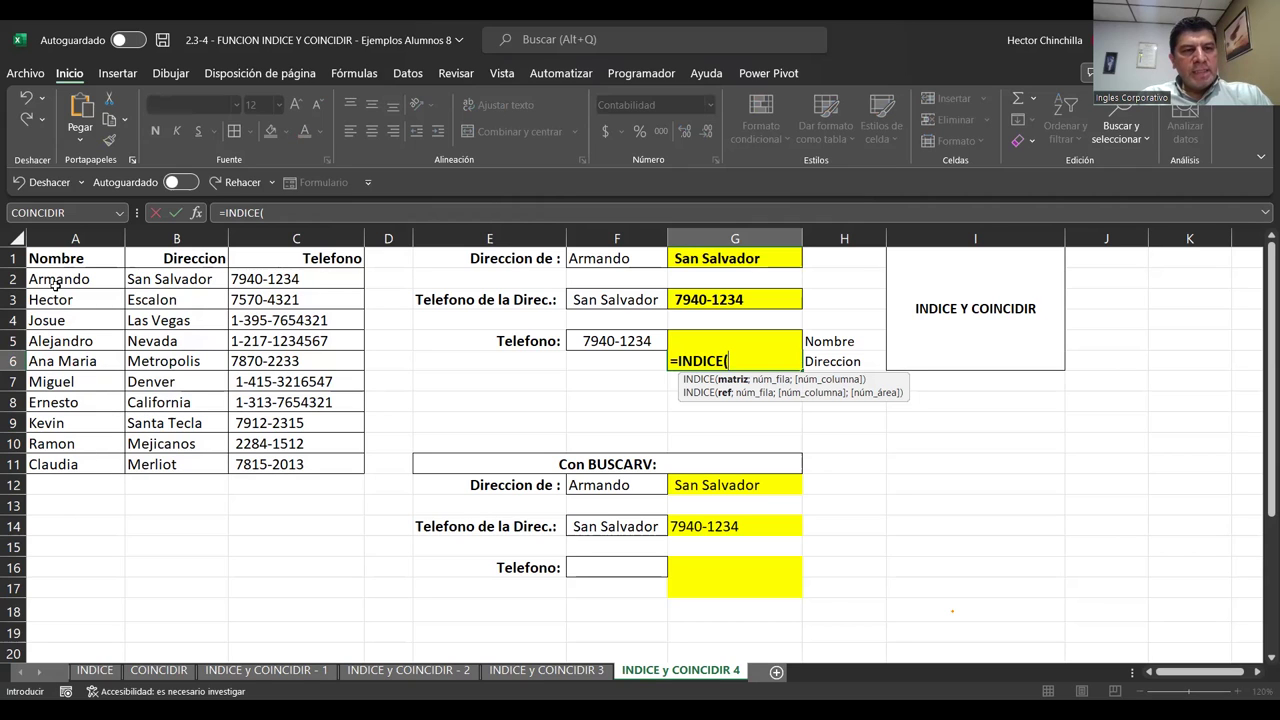
{"action": "left_click_drag", "start_coordinate": [55, 282], "coordinate": [192, 276]}
{"action": "left_click_drag", "start_coordinate": [292, 438], "coordinate": [300, 462]}
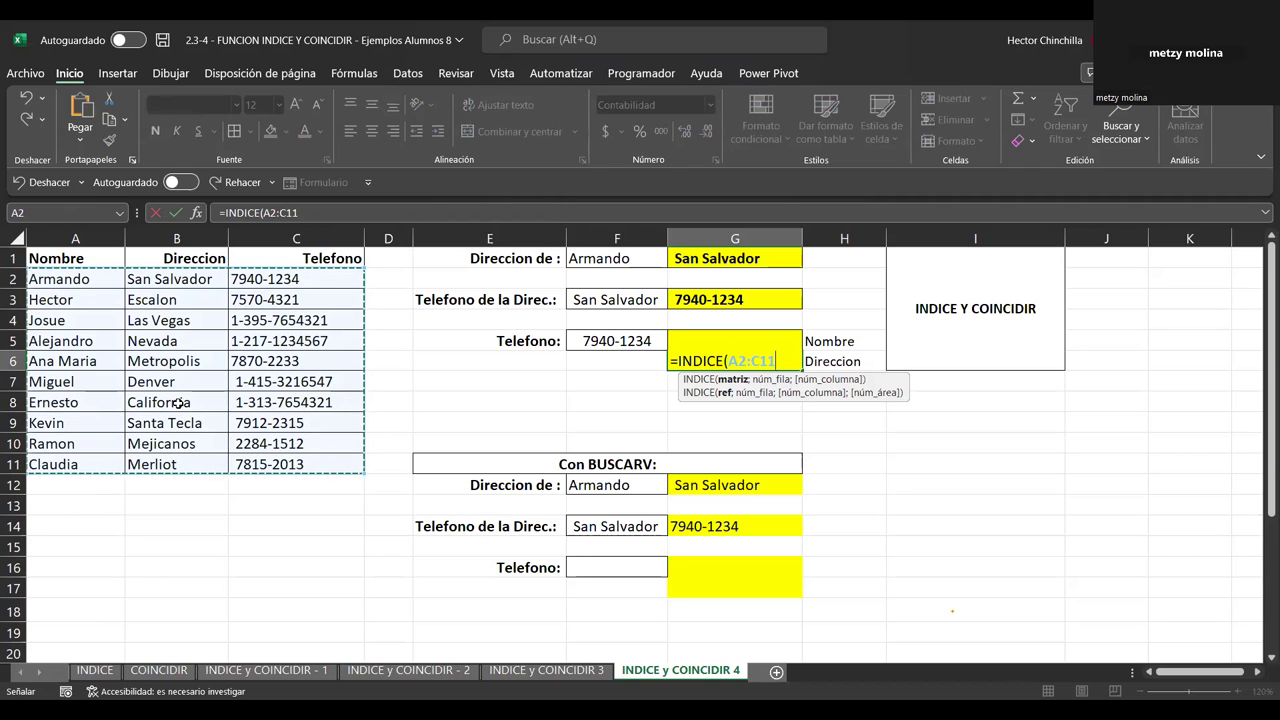
{"action": "key", "text": "Return"}
- Check the phone lookup value in F5 against the INDICE and COINCIDIR formula in G5
{"action": "key", "text": "Up"}
{"action": "key", "text": "Down"}
{"action": "key", "text": "Up"}
{"action": "key", "text": "Left"}
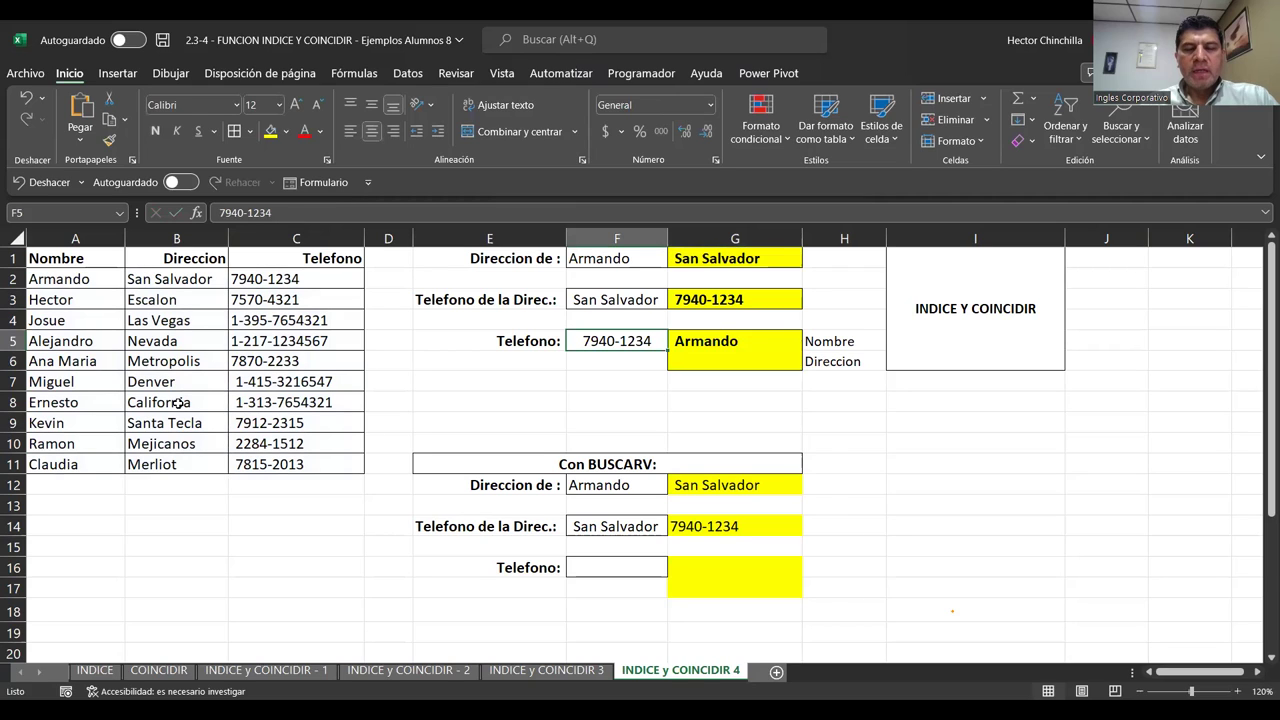
{"action": "key", "text": "Right"}
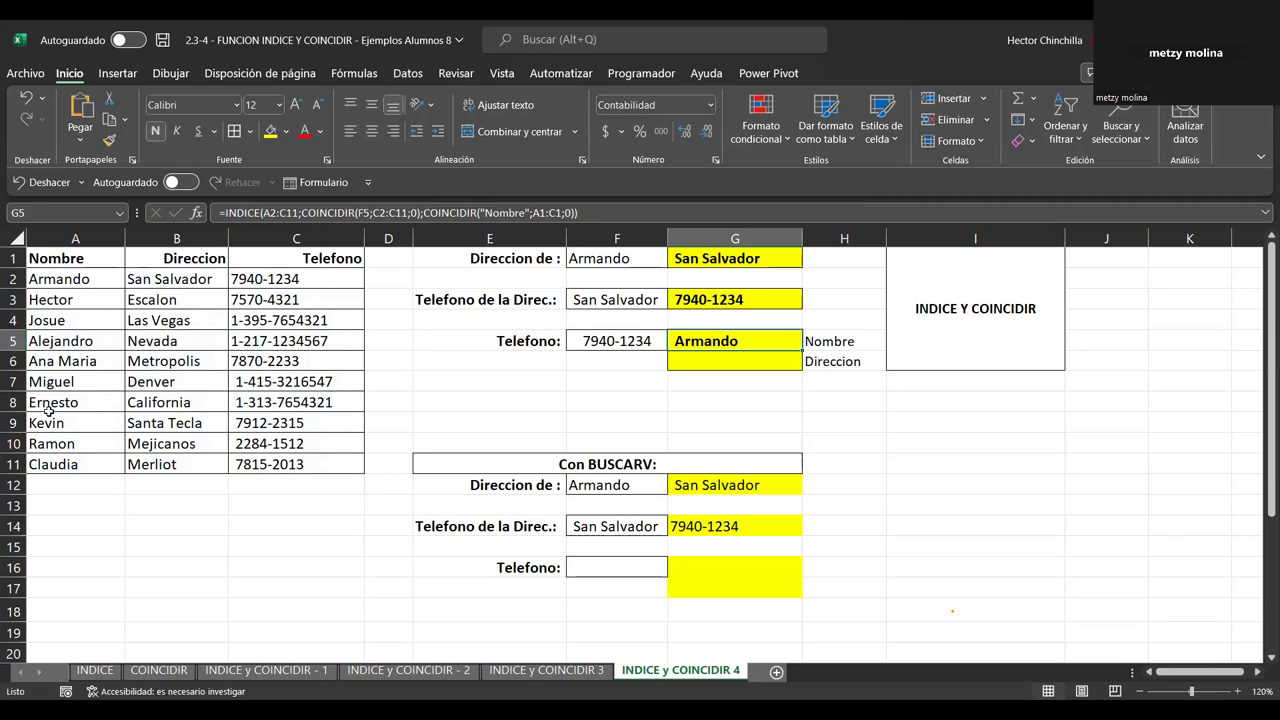
{"action": "key", "text": "Return"}
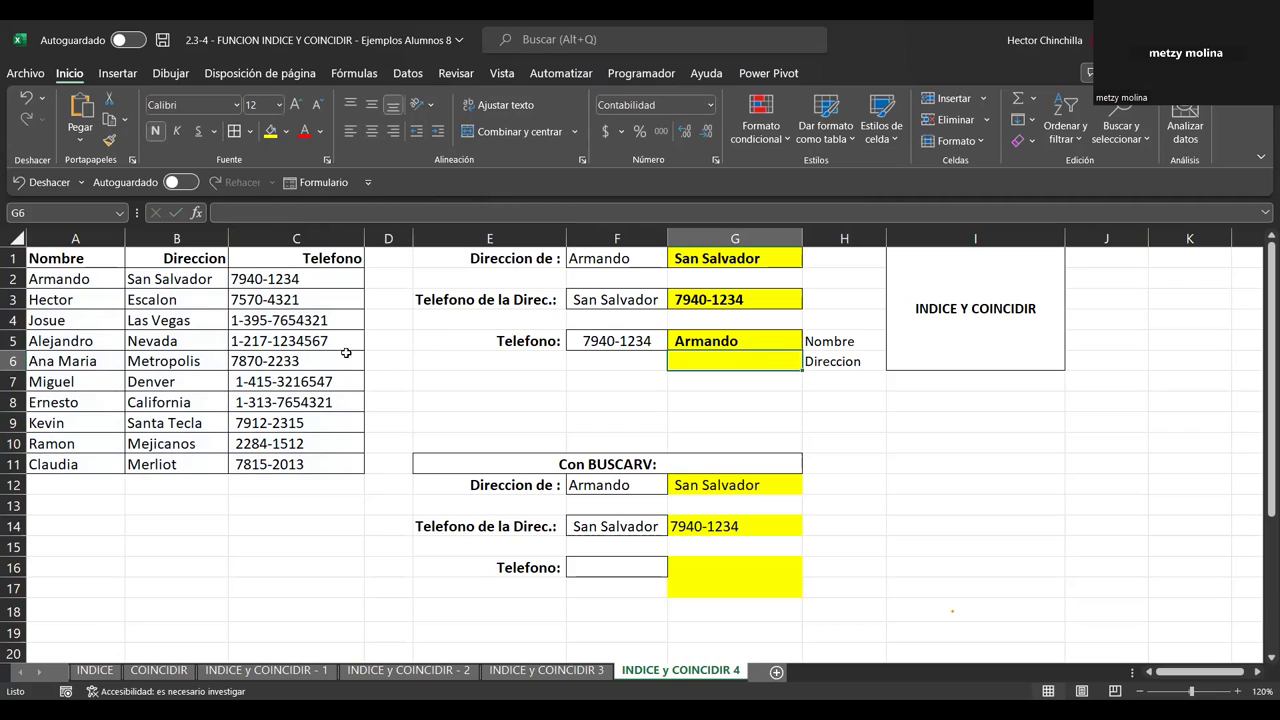
- Copy the INDICE and COINCIDIR formula from G5 into G6, the Direccion result cell
{"action": "key", "text": "Up"}
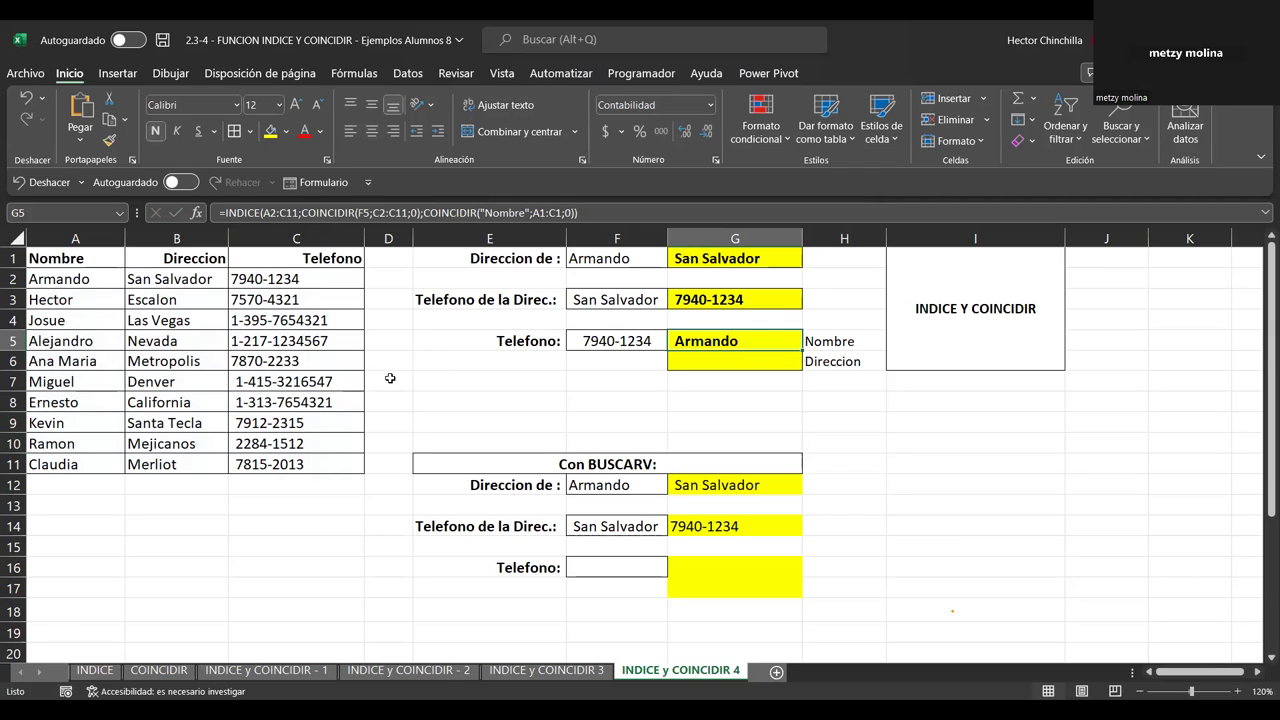
{"action": "key", "text": "ctrl+c"}
{"action": "key", "text": "Down"}
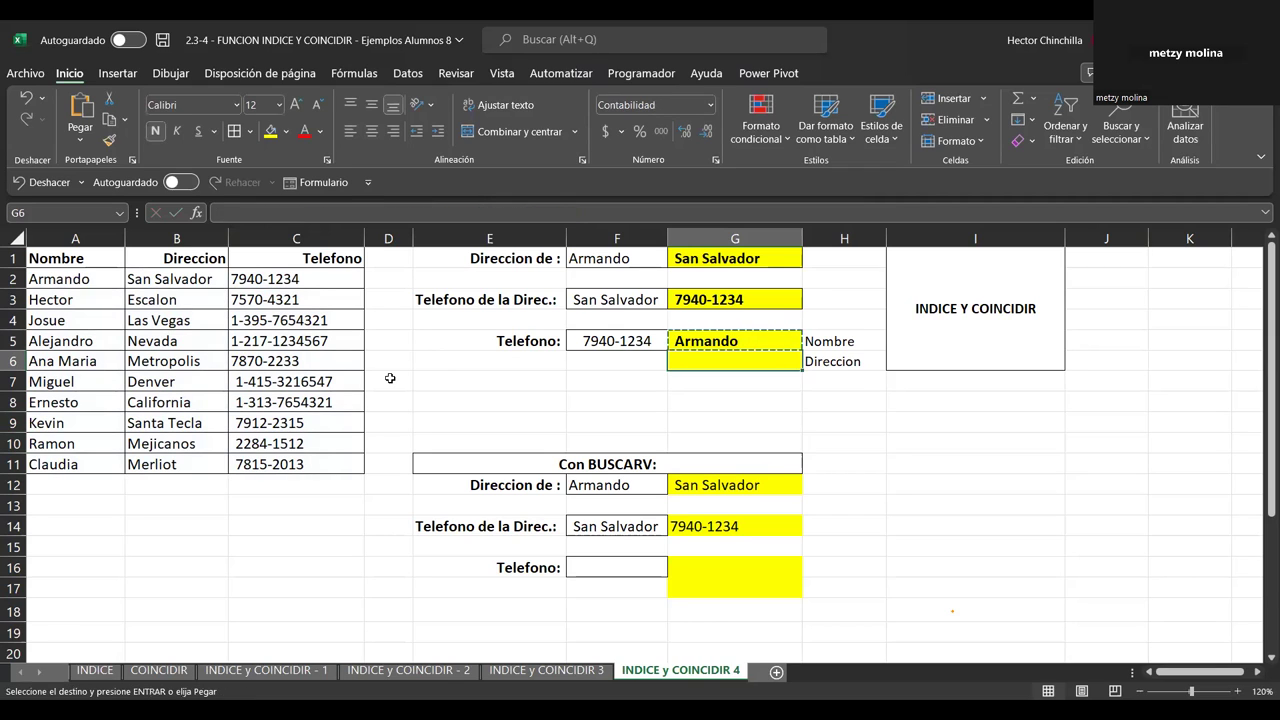
{"action": "key", "text": "ctrl+v"}
{"action": "key", "text": "Escape"}
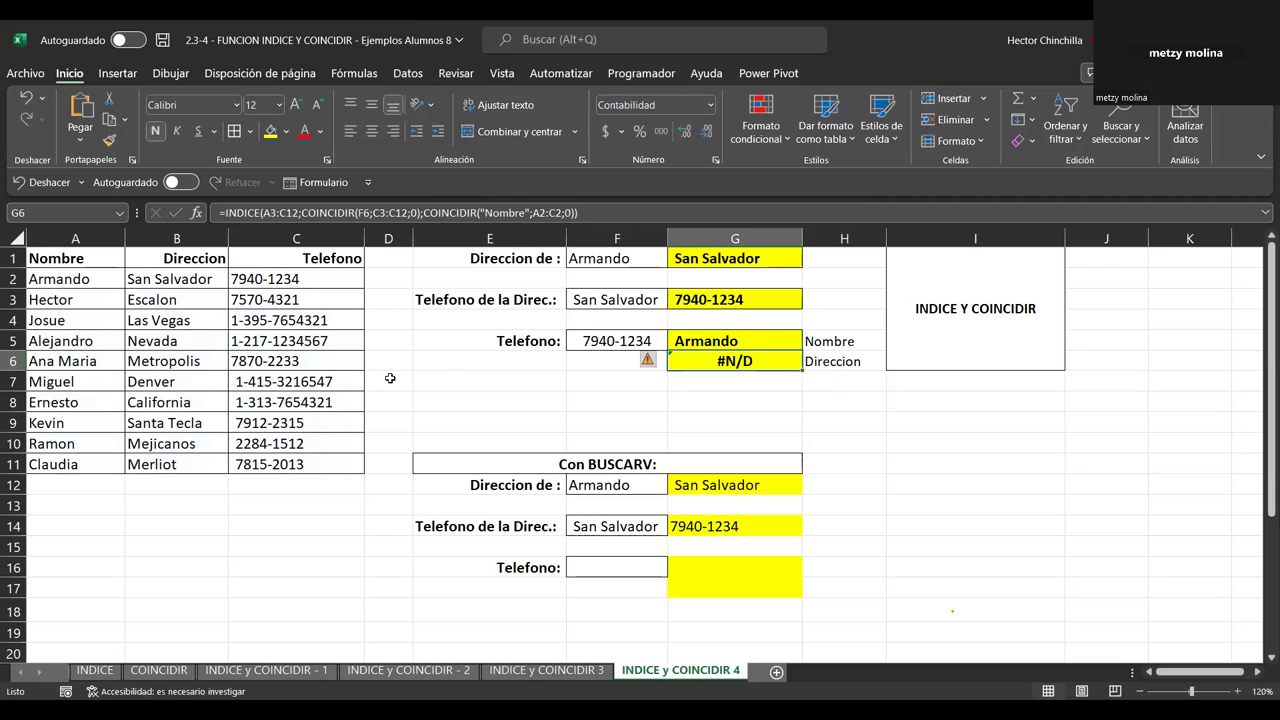
- Compare the range and lookup references in the G5 formula with those in the copy in G6
{"action": "key", "text": "Up"}
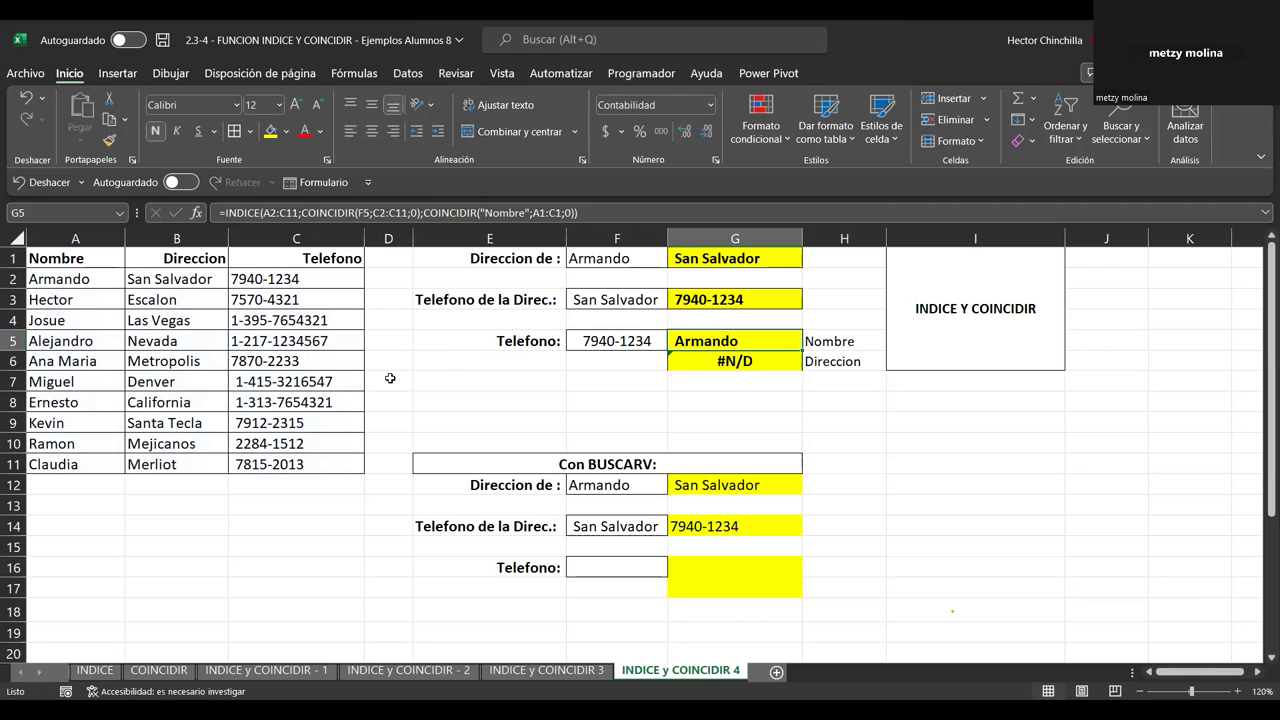
{"action": "left_click", "coordinate": [612, 366]}
{"action": "key", "text": "Right"}
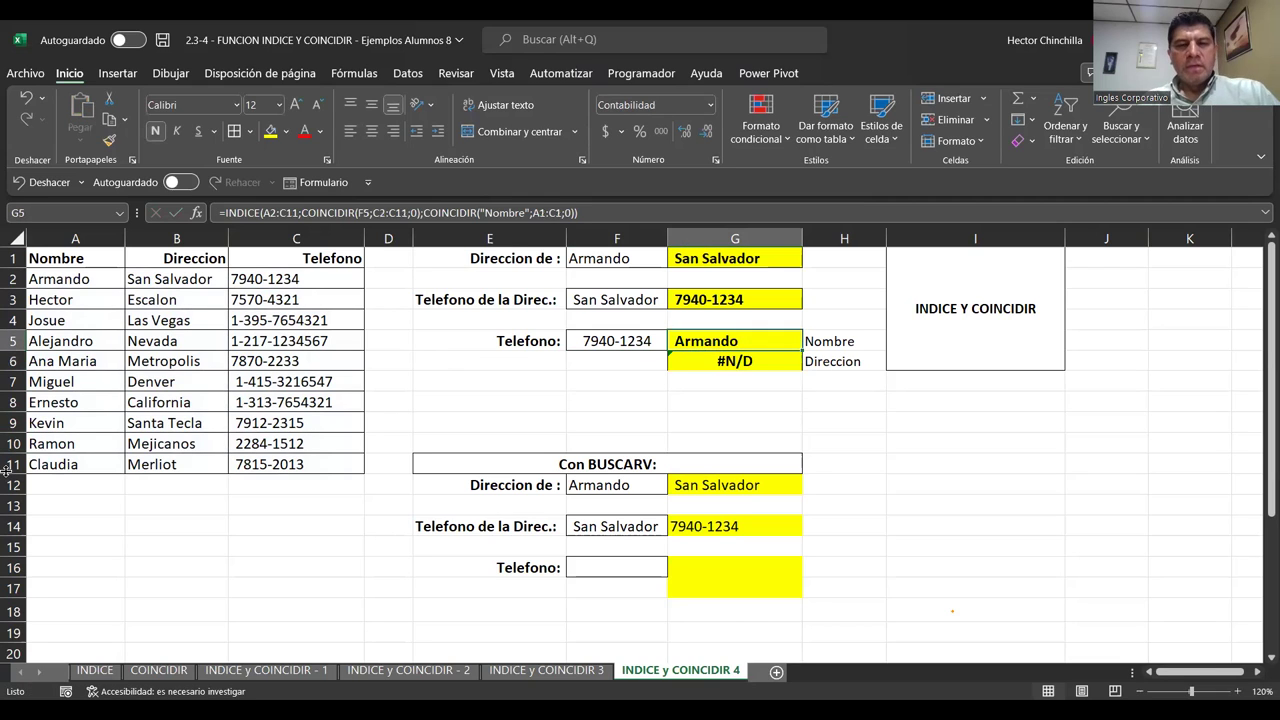
{"action": "key", "text": "Up"}
{"action": "key", "text": "Down"}
{"action": "key", "text": "Up"}
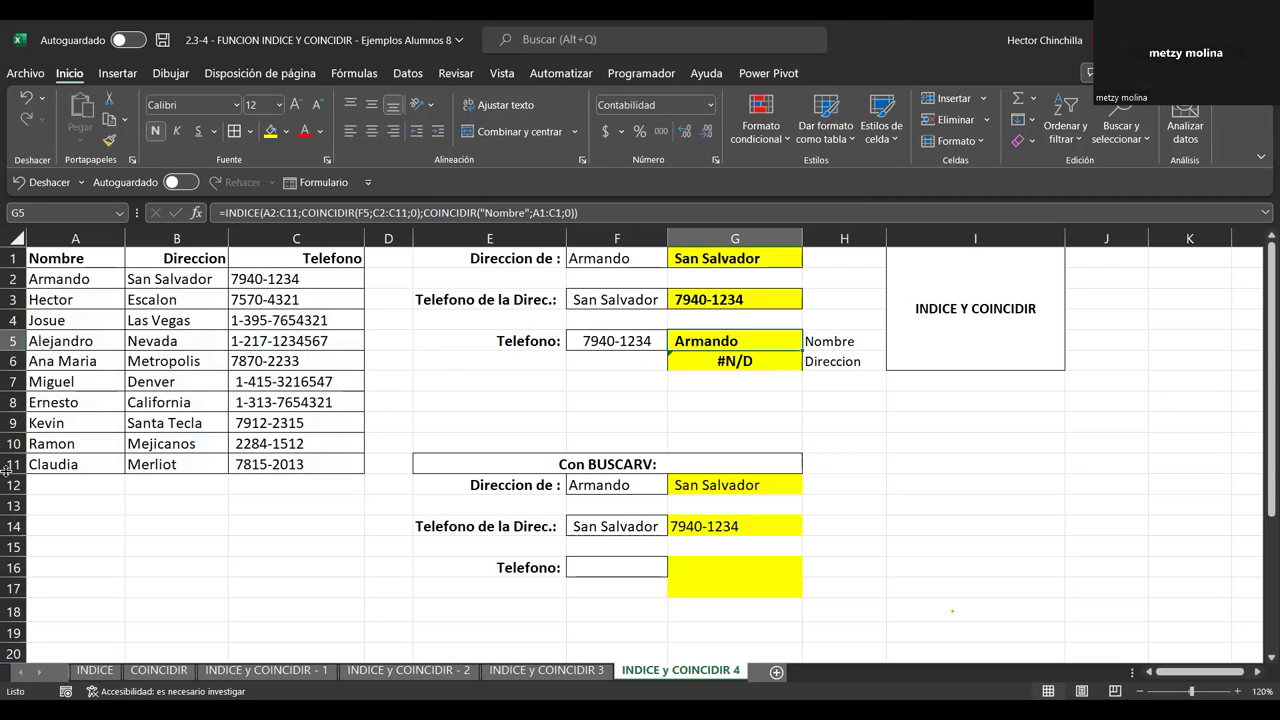
{"action": "key", "text": "Down"}
{"action": "key", "text": "Up"}
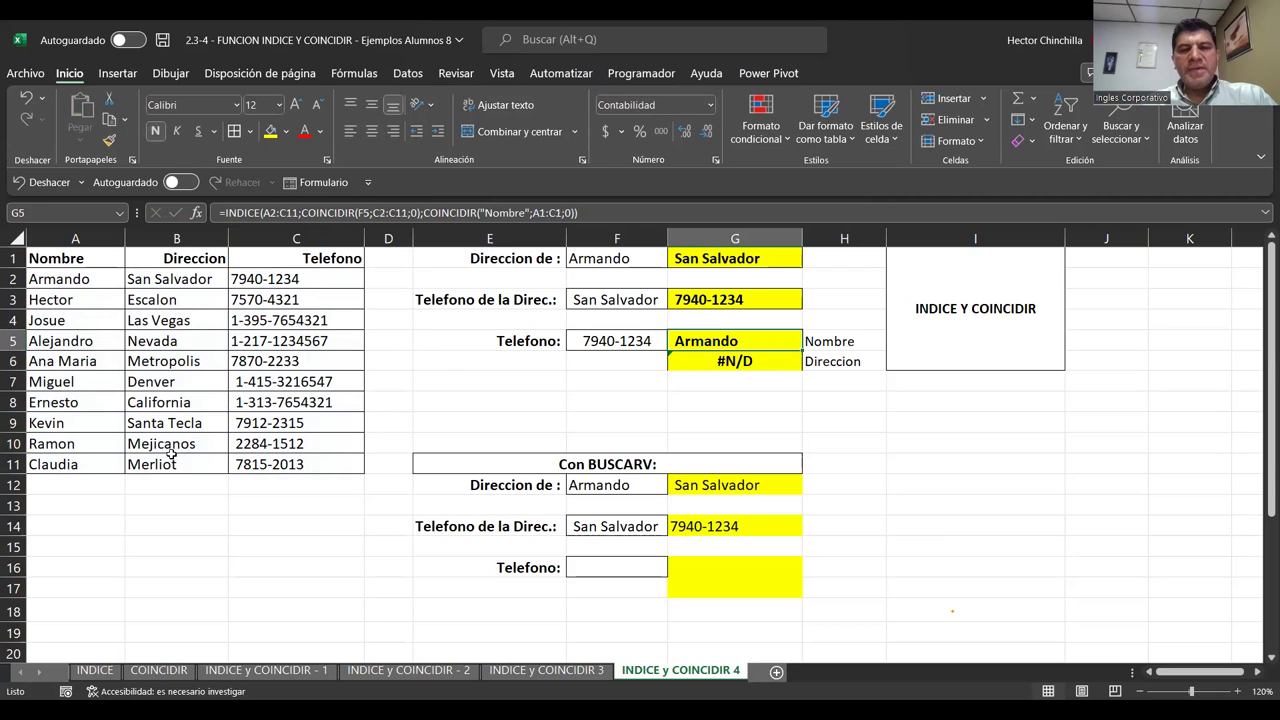
{"action": "key", "text": "Down"}
{"action": "key", "text": "Up"}
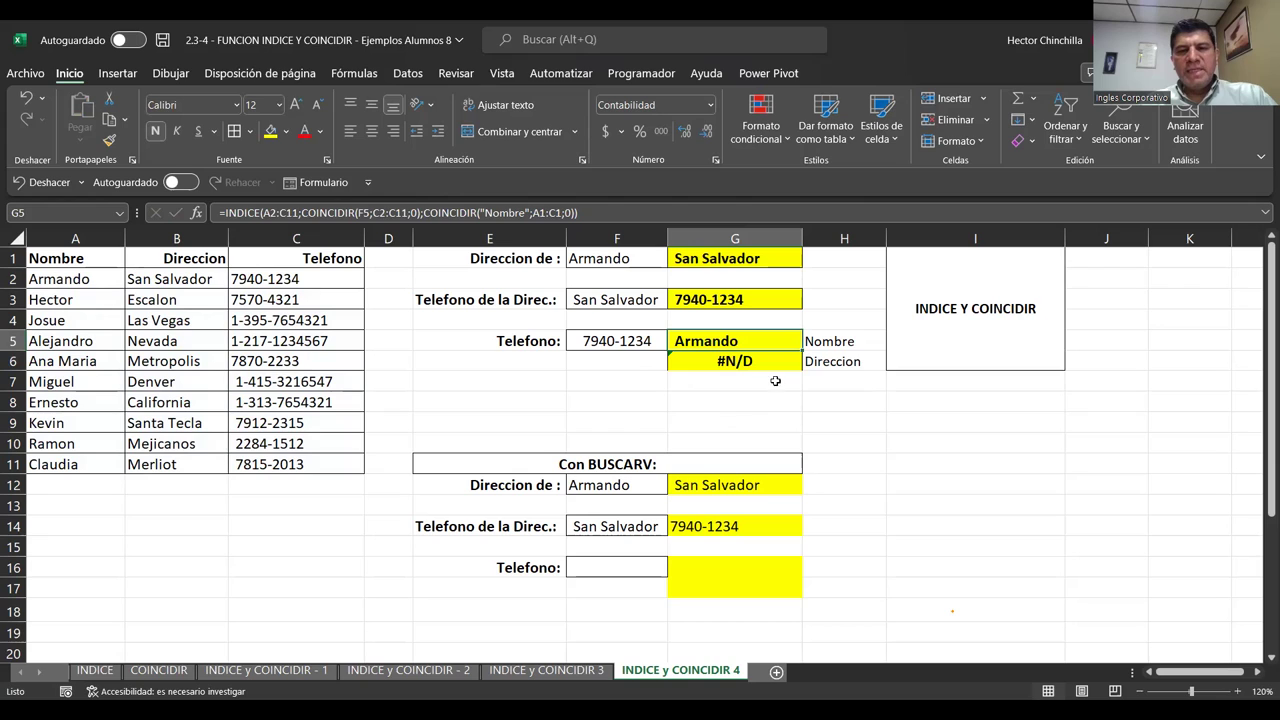
{"action": "key", "text": "Down"}
{"action": "key", "text": "Up"}
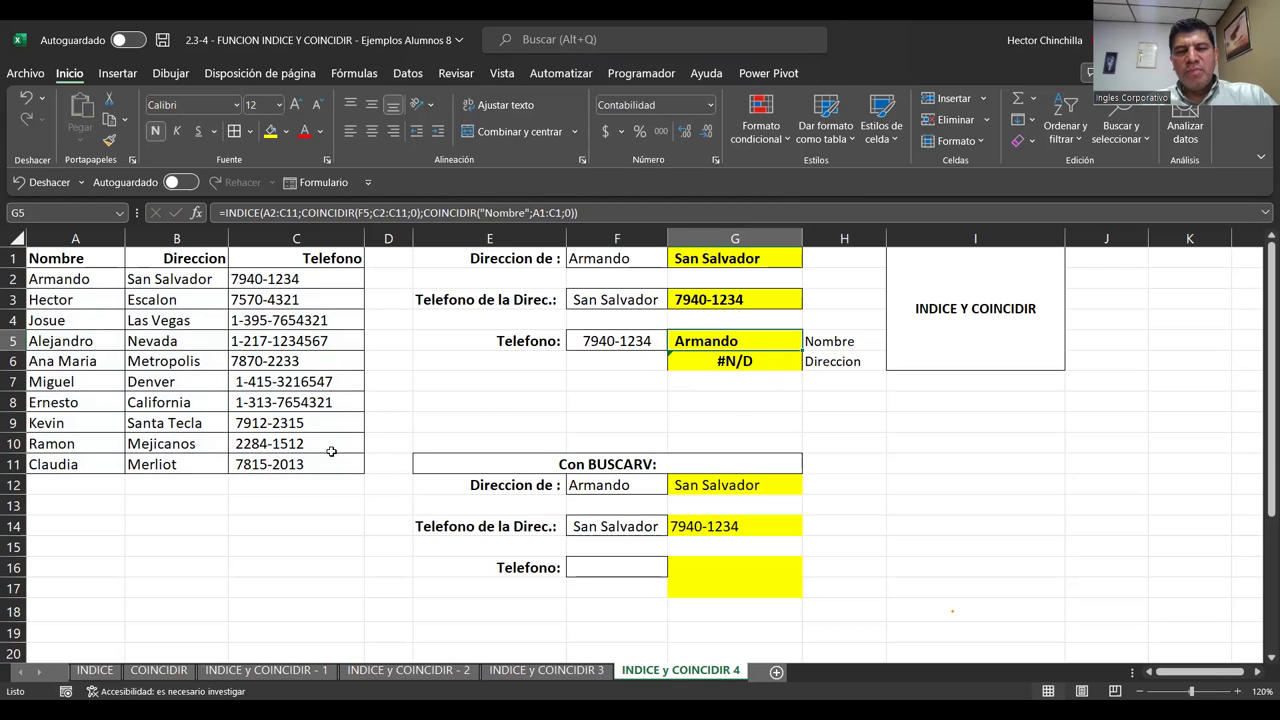
- Clear the copied formula from G6 and return to the formula in G5
{"action": "left_click", "coordinate": [698, 361]}
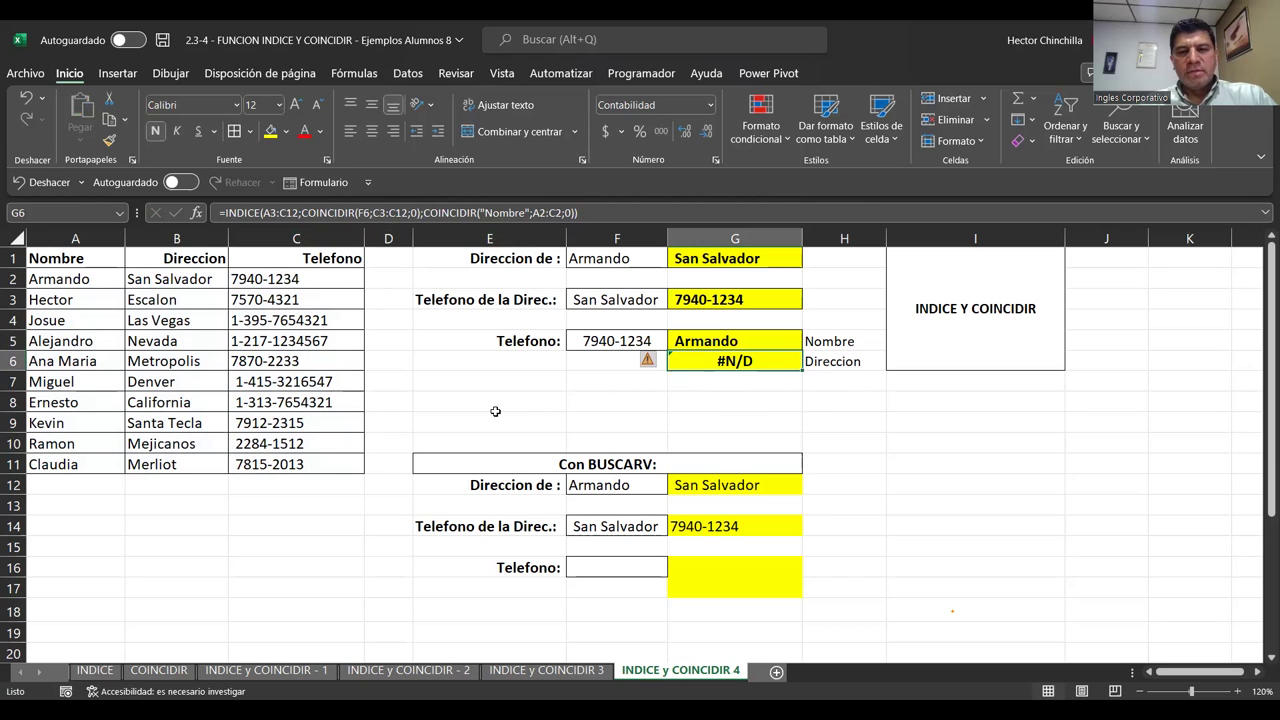
{"action": "key", "text": "Delete"}
{"action": "key", "text": "Up"}
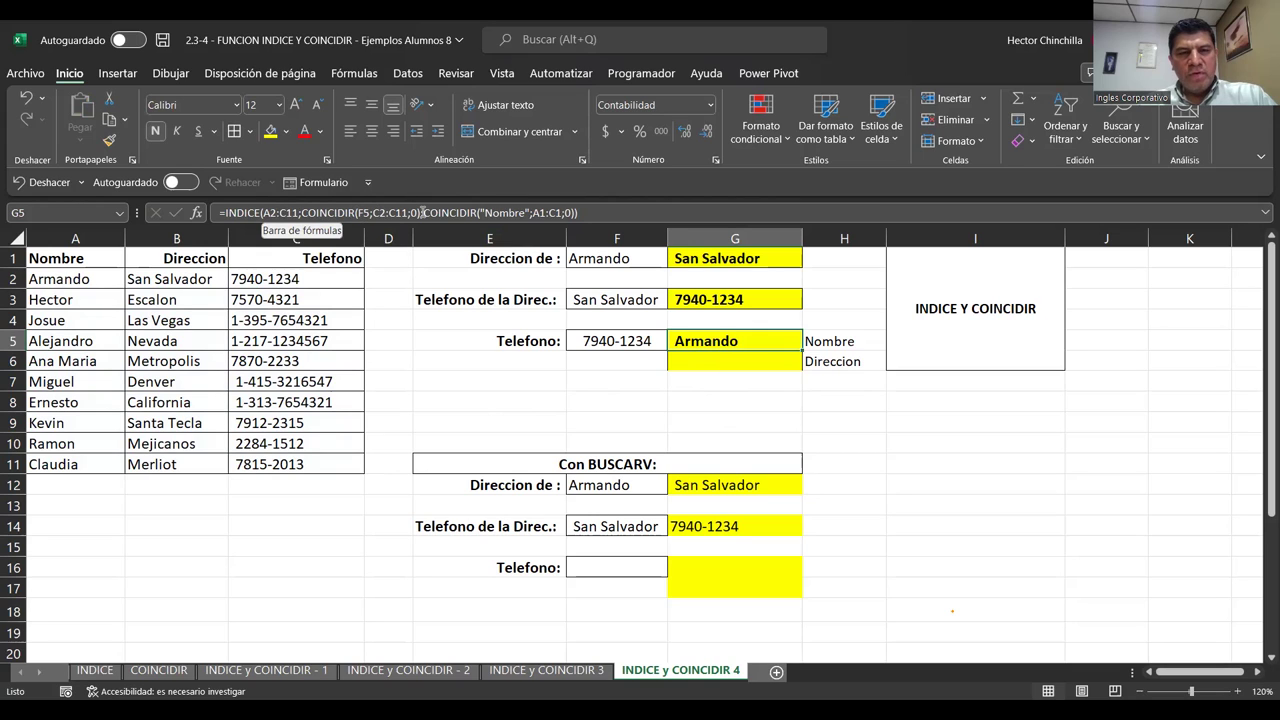
{"action": "double_click", "coordinate": [497, 213]}
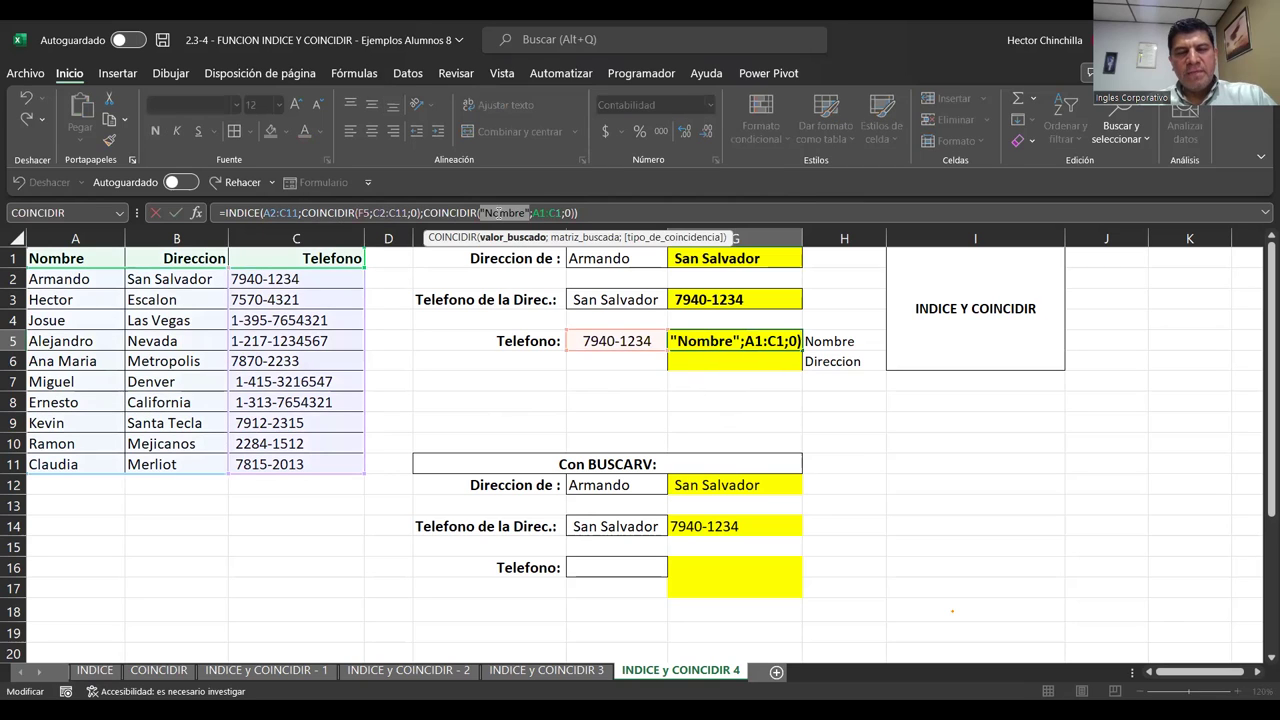
{"action": "left_click", "coordinate": [506, 400]}
{"action": "key", "text": "Up"}
{"action": "key", "text": "Up"}
{"action": "key", "text": "Up"}
{"action": "key", "text": "Right"}
{"action": "key", "text": "Right"}
{"action": "key", "text": "Right"}
{"action": "key", "text": "Left"}
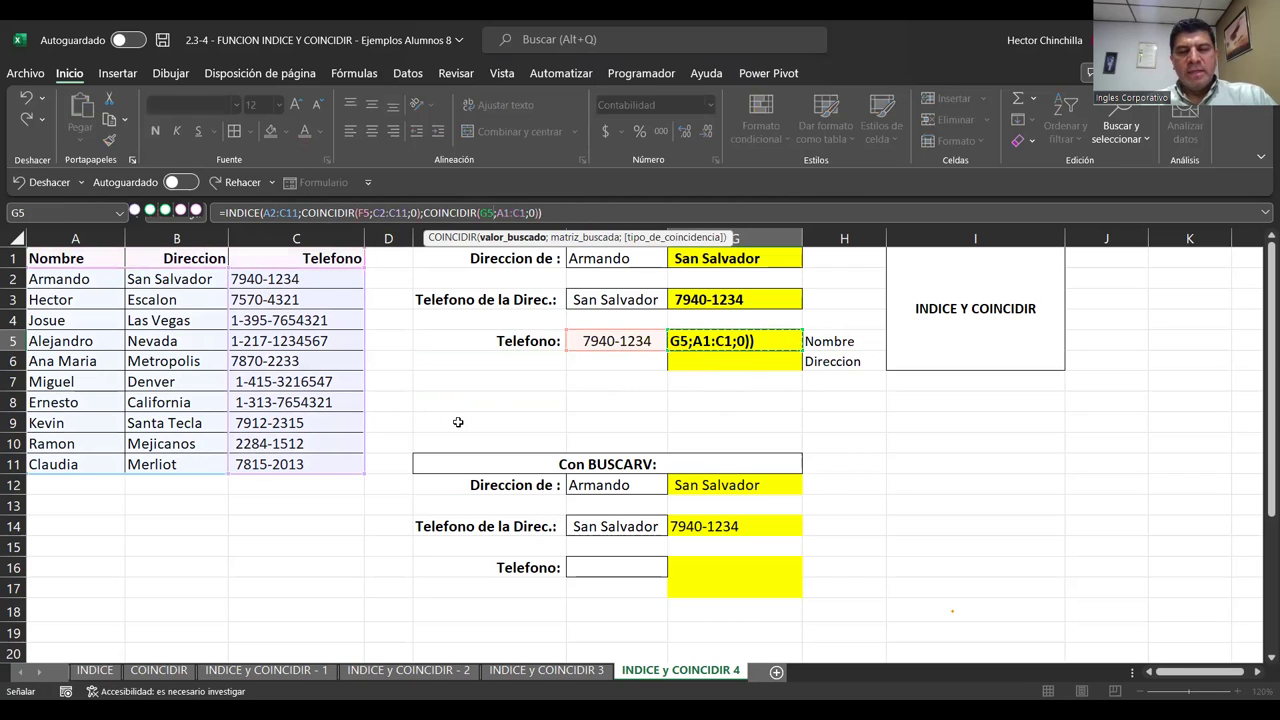
{"action": "key", "text": "Escape"}
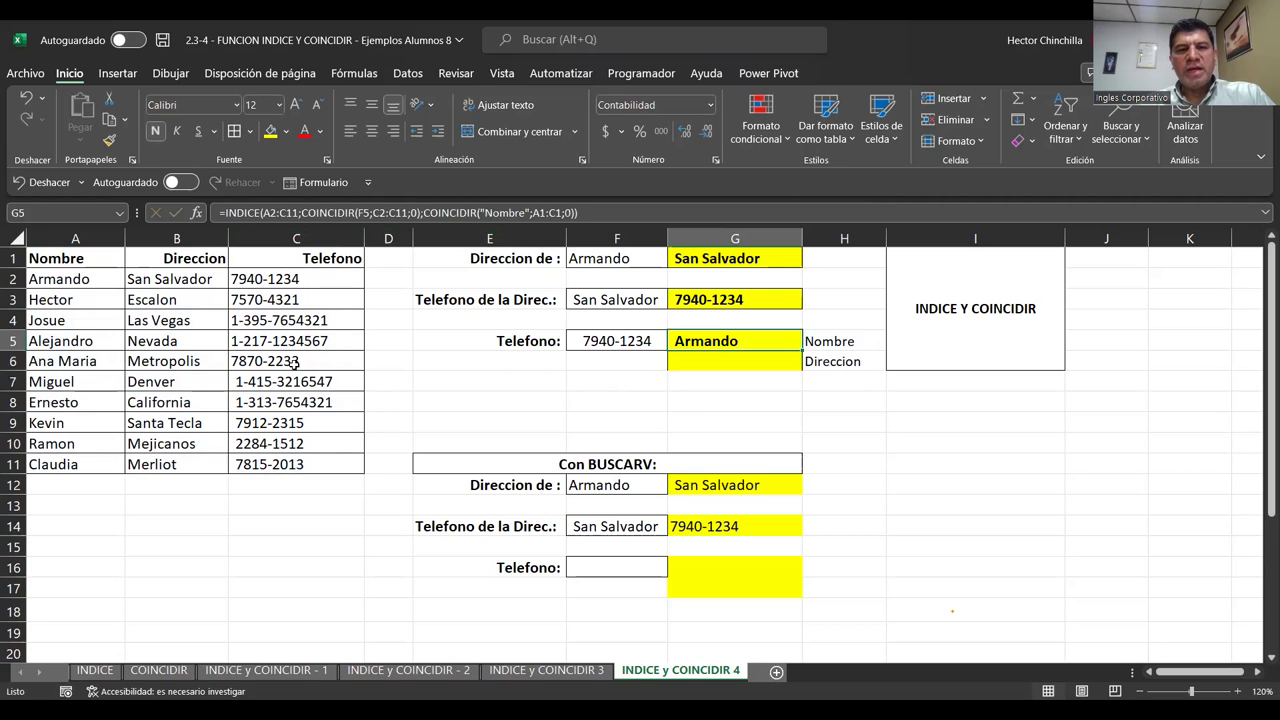
{"action": "key", "text": "Down"}
{"action": "key", "text": "Up"}
{"action": "key", "text": "Down"}
{"action": "key", "text": "Up"}
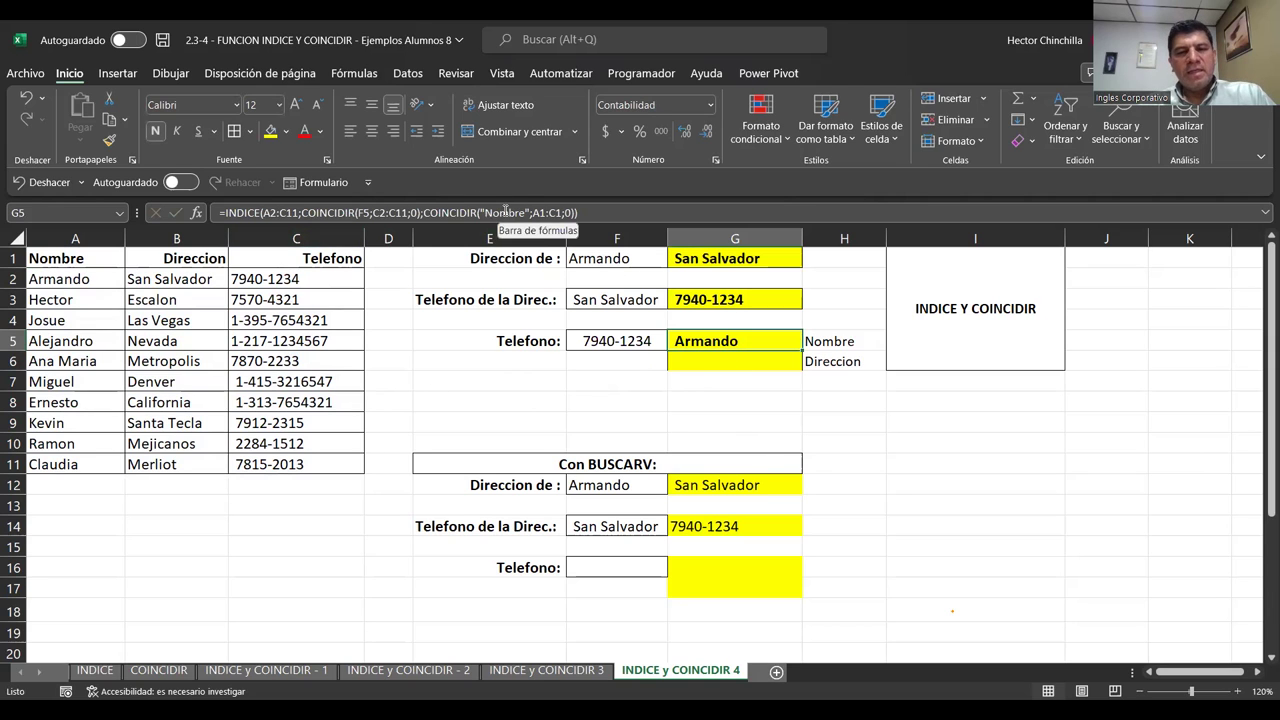
- Make the INDICE matrix range in G5's formula absolute as $A$2:$C$11
{"action": "key", "text": "F2"}
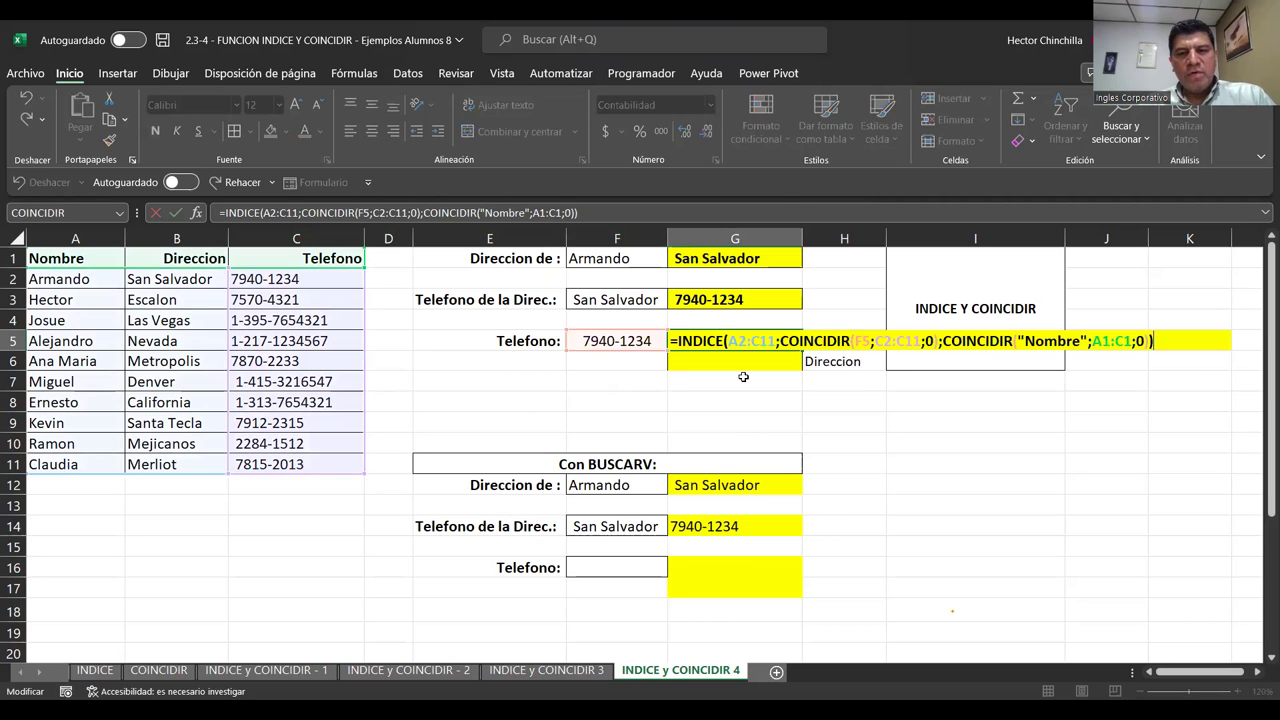
{"action": "left_click", "coordinate": [605, 212]}
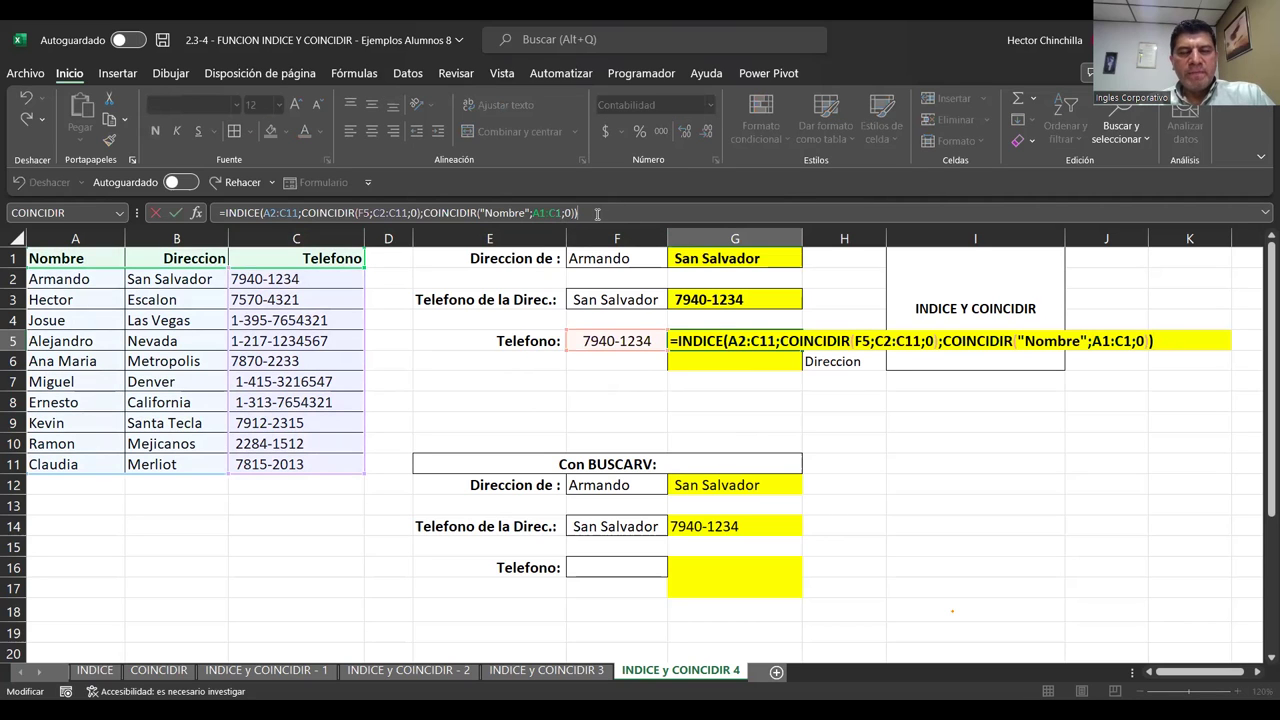
{"action": "left_click", "coordinate": [270, 212]}
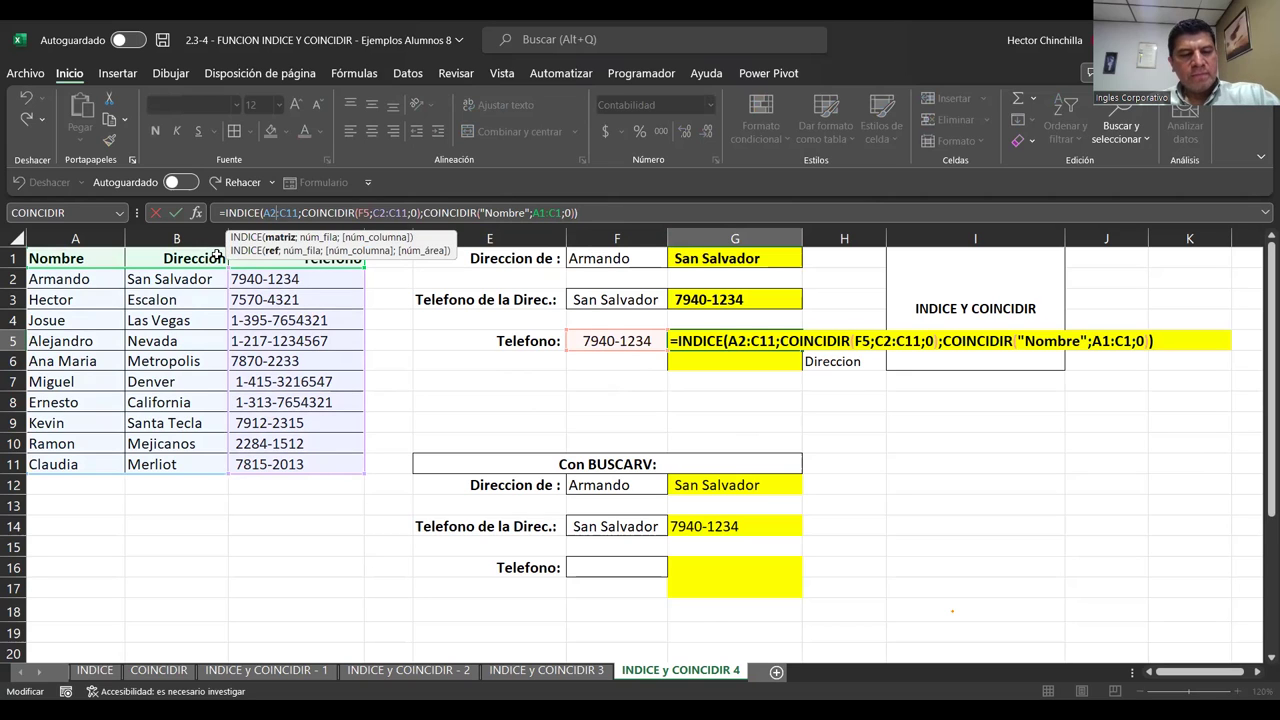
{"action": "key", "text": "F4"}
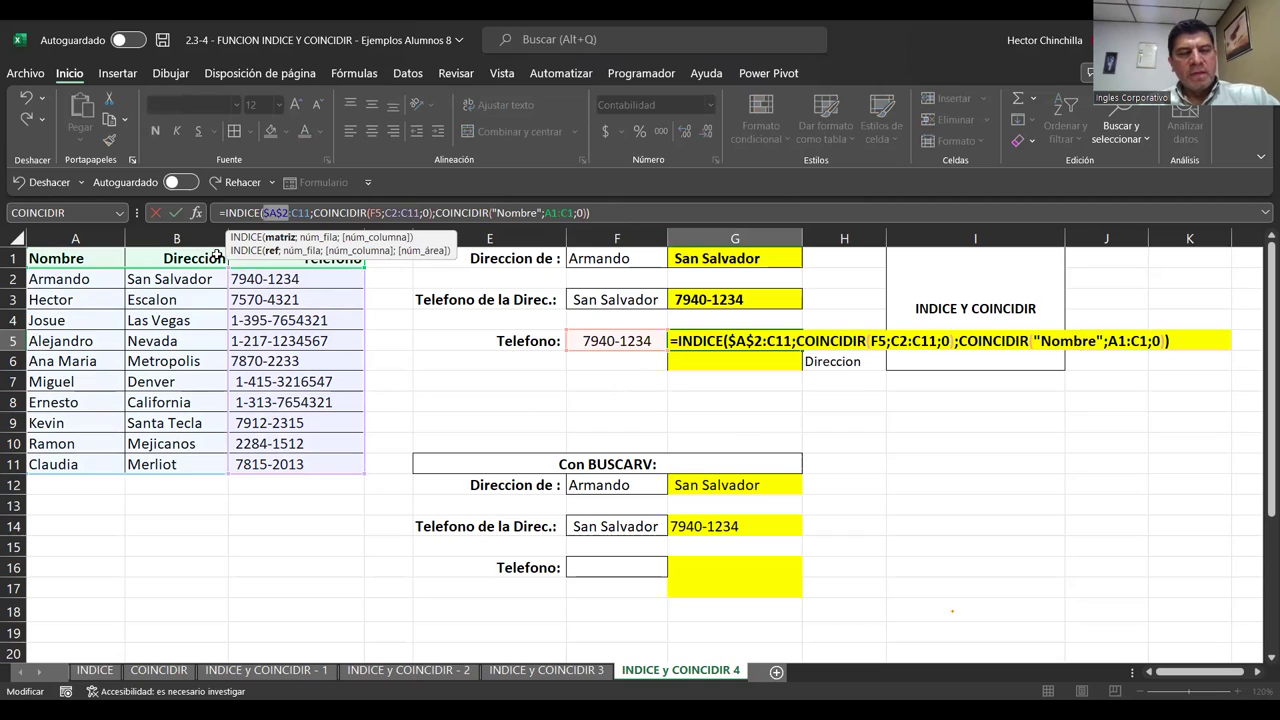
{"action": "left_click", "coordinate": [309, 212]}
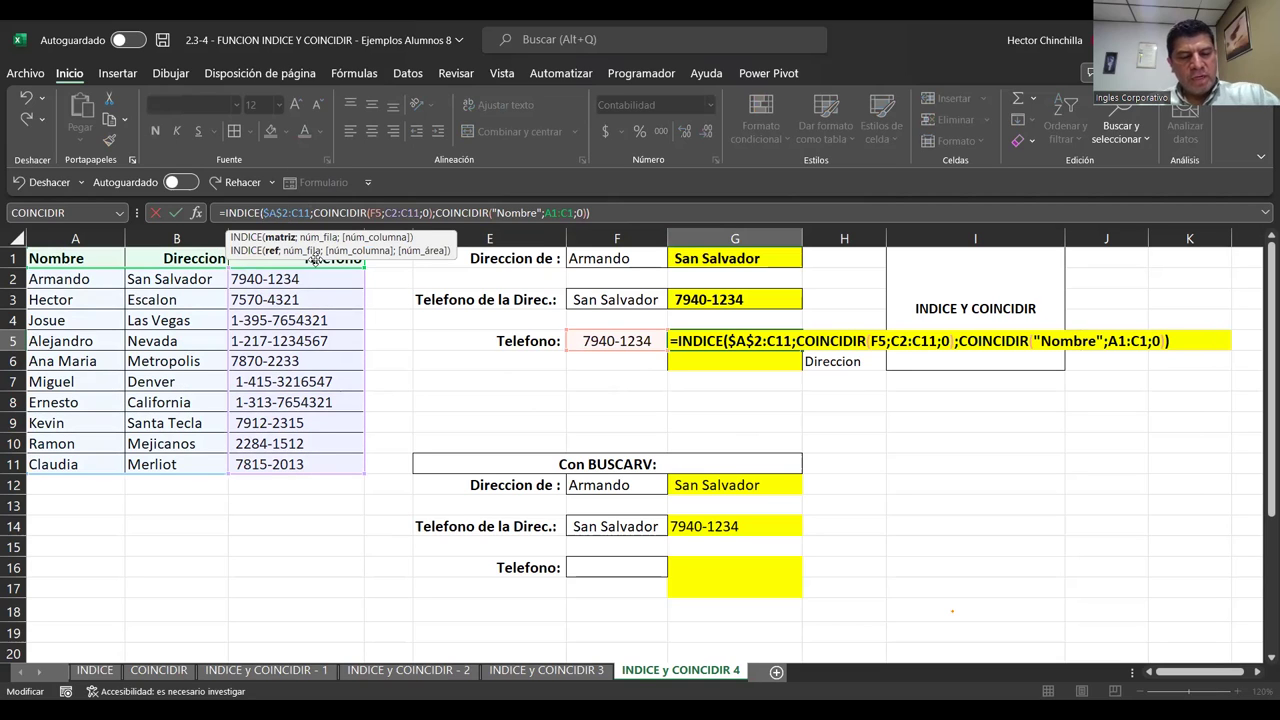
{"action": "key", "text": "F4"}
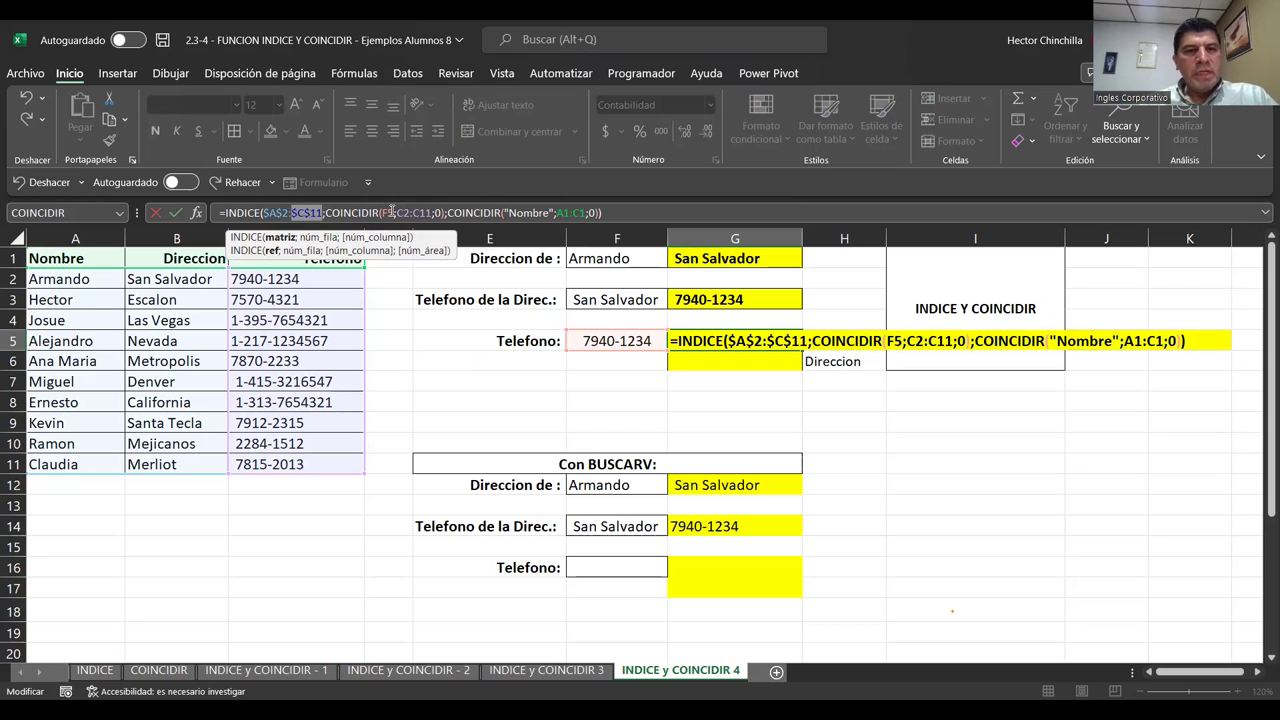
- Make the first COINCIDIR's references in G5's formula absolute, using $F$5 as lookup value and $C$2:$C$11 as lookup range
{"action": "left_click", "coordinate": [395, 215]}
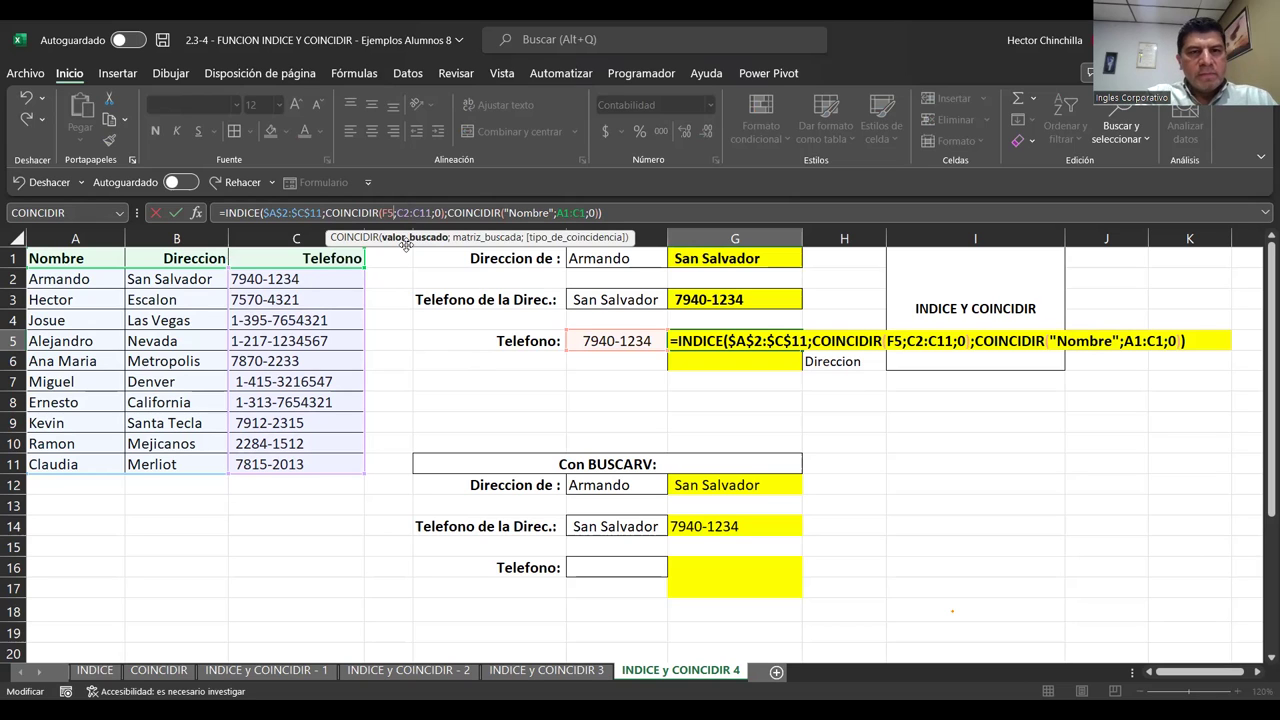
{"action": "key", "text": "F4"}
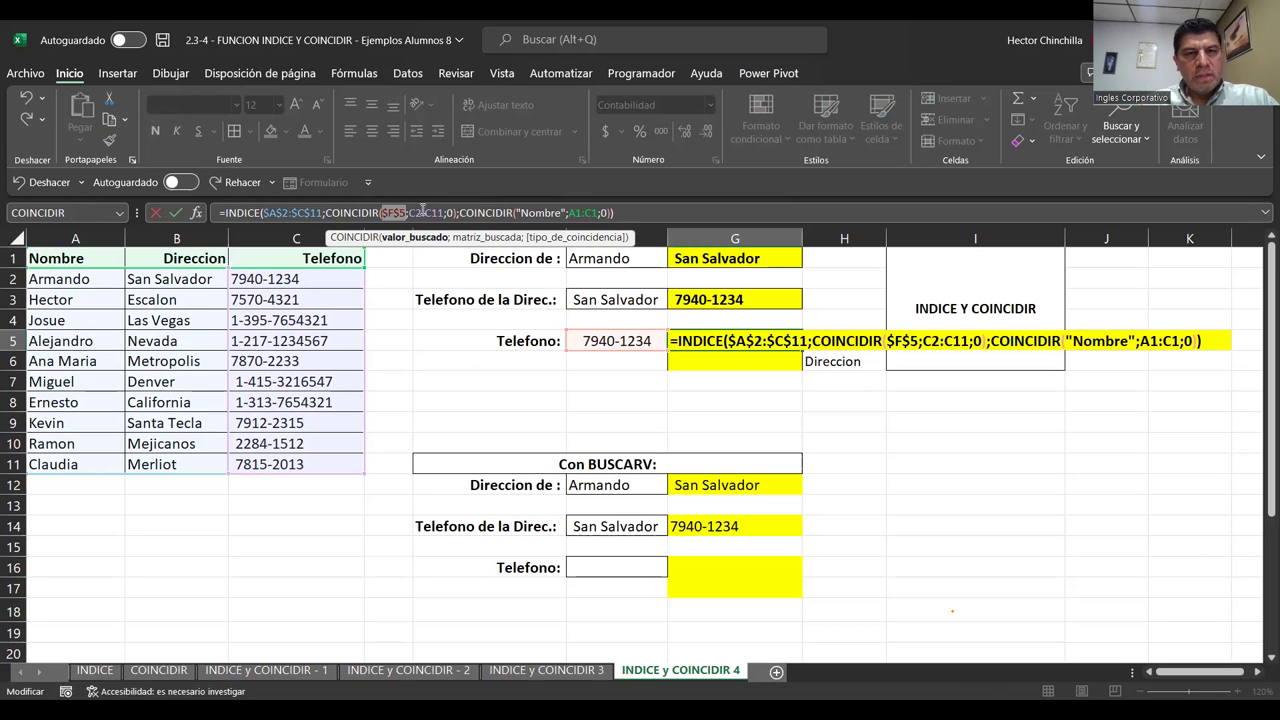
{"action": "left_click", "coordinate": [421, 212]}
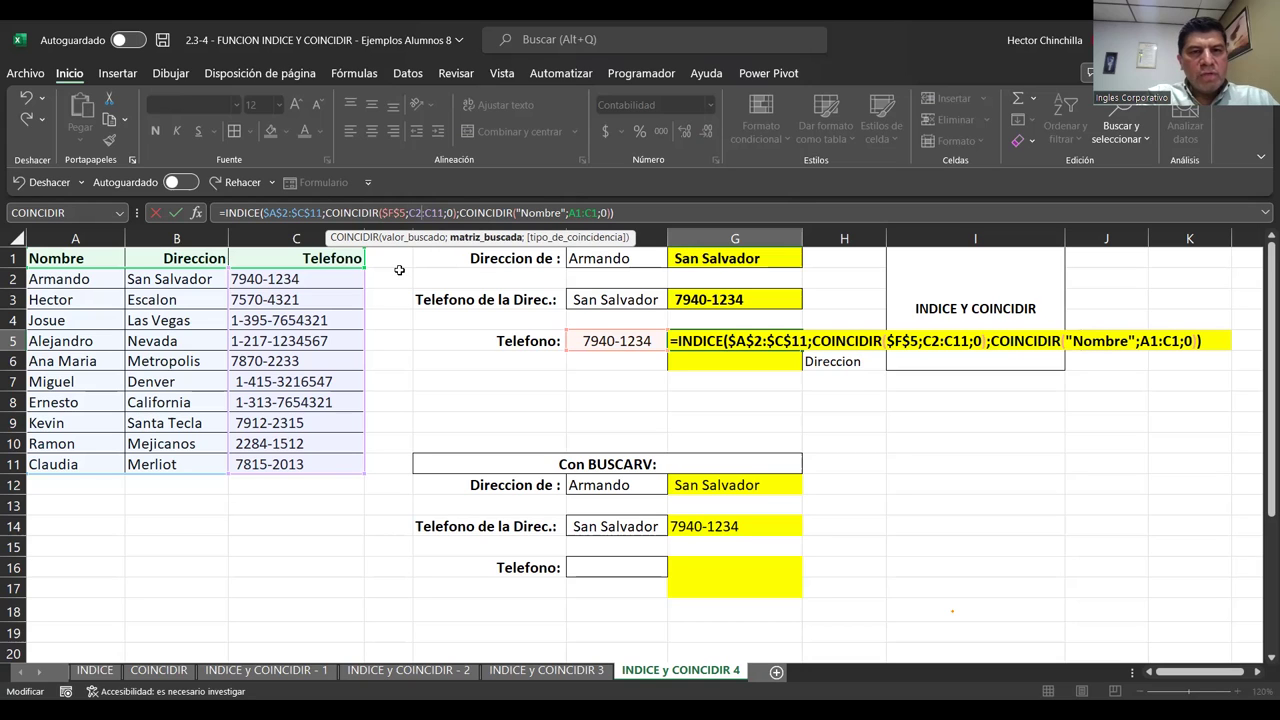
{"action": "key", "text": "F4"}
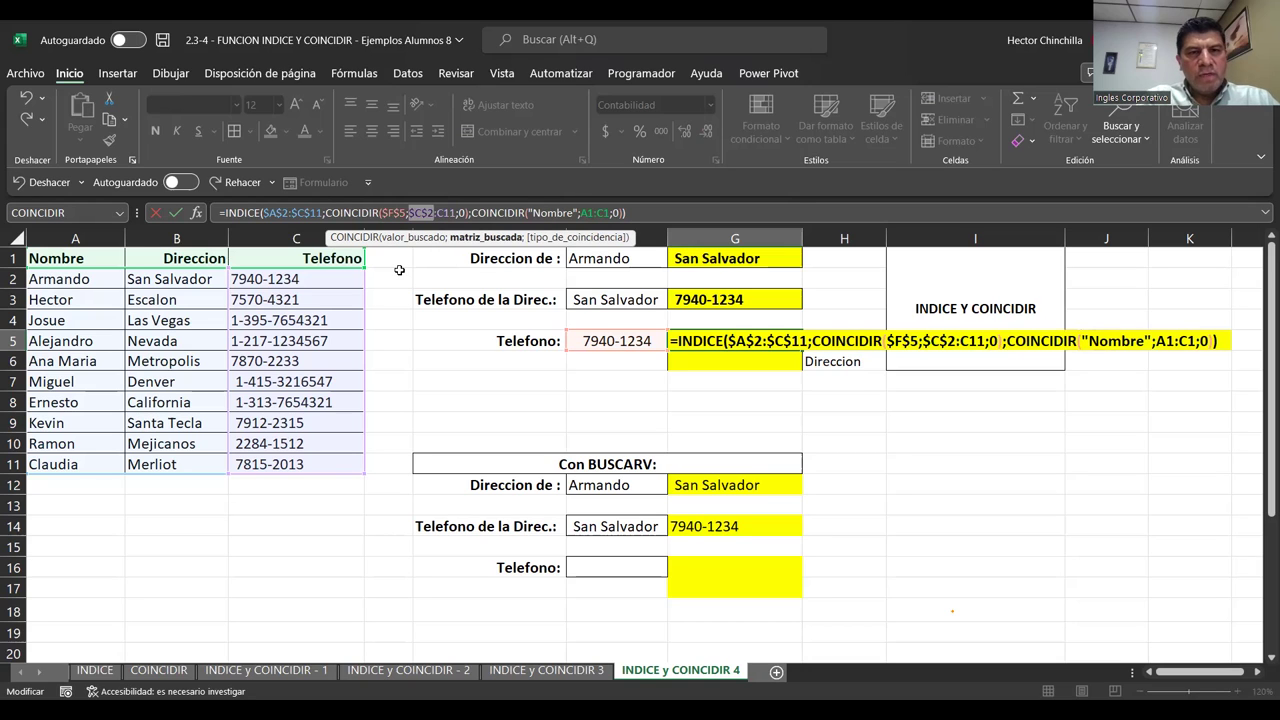
{"action": "left_click", "coordinate": [453, 212]}
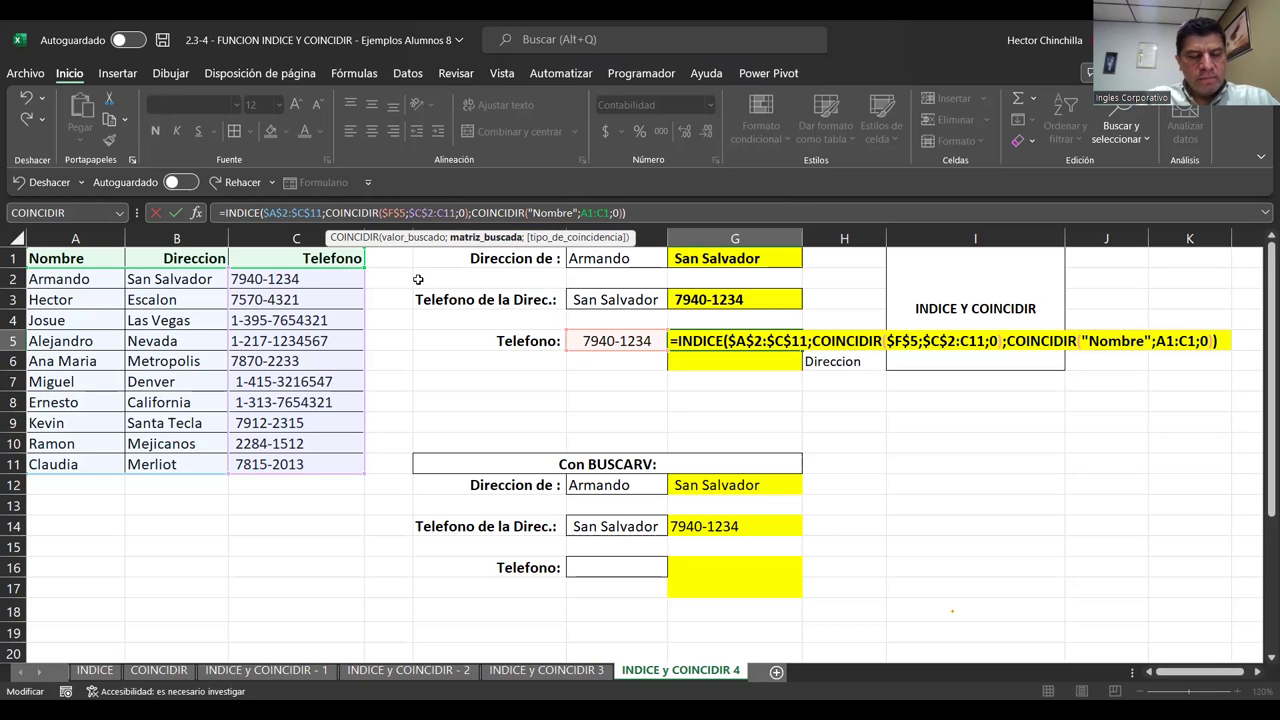
{"action": "key", "text": "F4"}
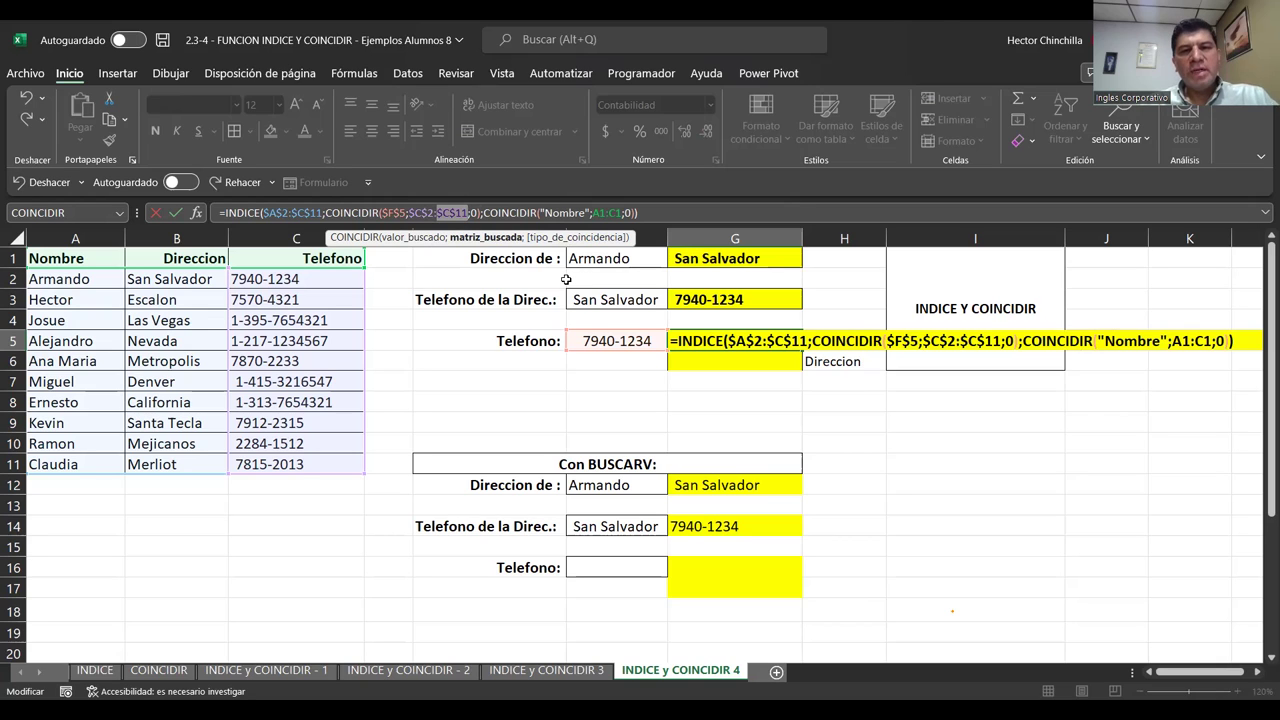
- Make the second COINCIDIR's header range absolute as $A$1:$C$1 and commit the formula, keeping G5 selected
{"action": "left_click", "coordinate": [604, 214]}
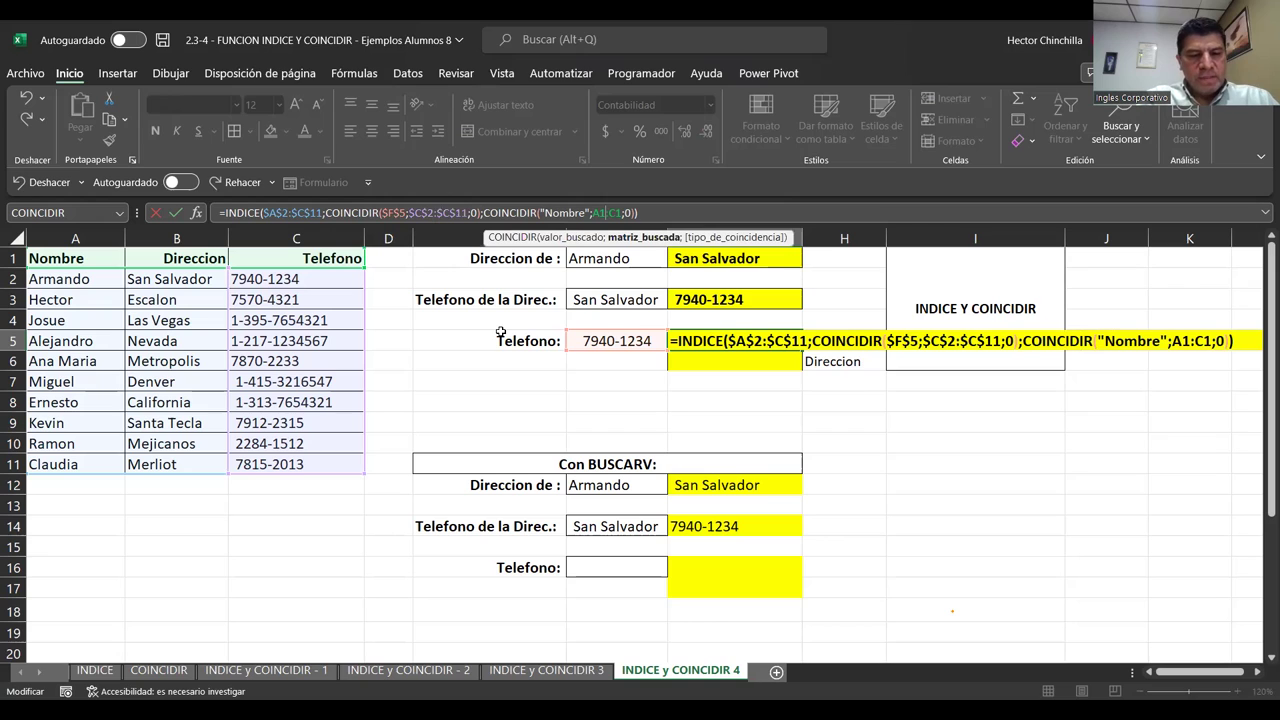
{"action": "key", "text": "F4"}
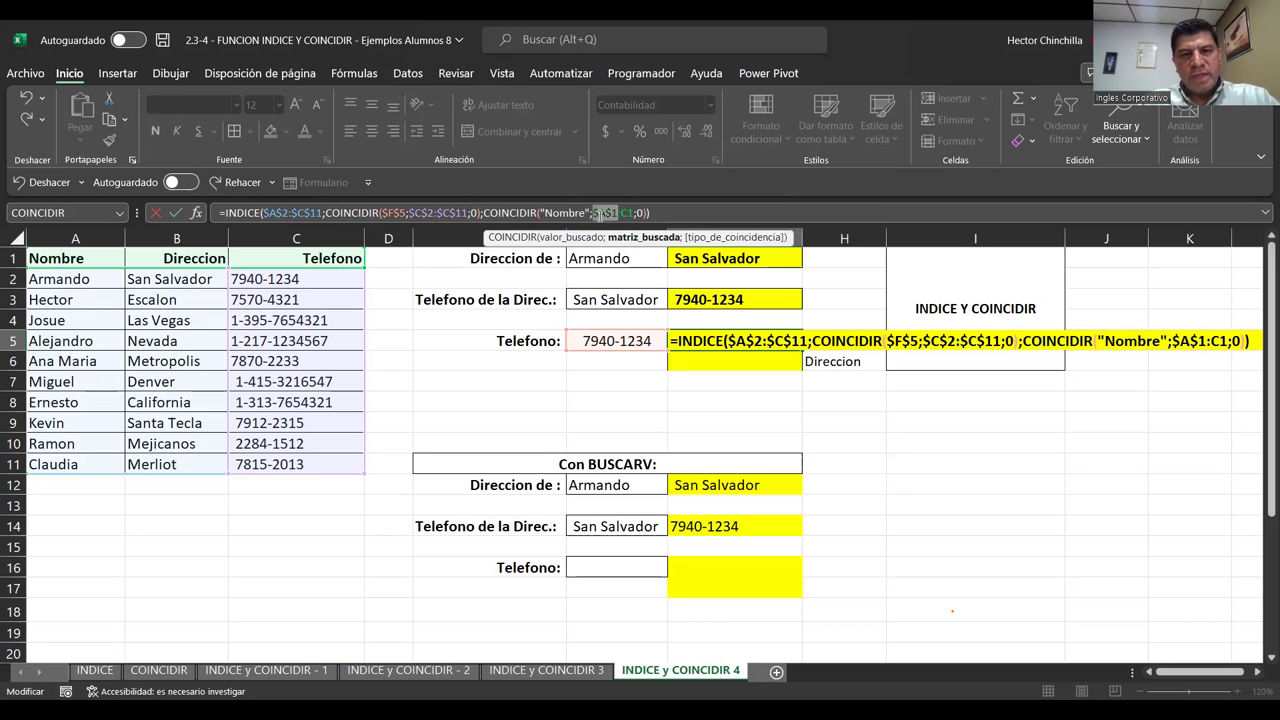
{"action": "left_click", "coordinate": [631, 213]}
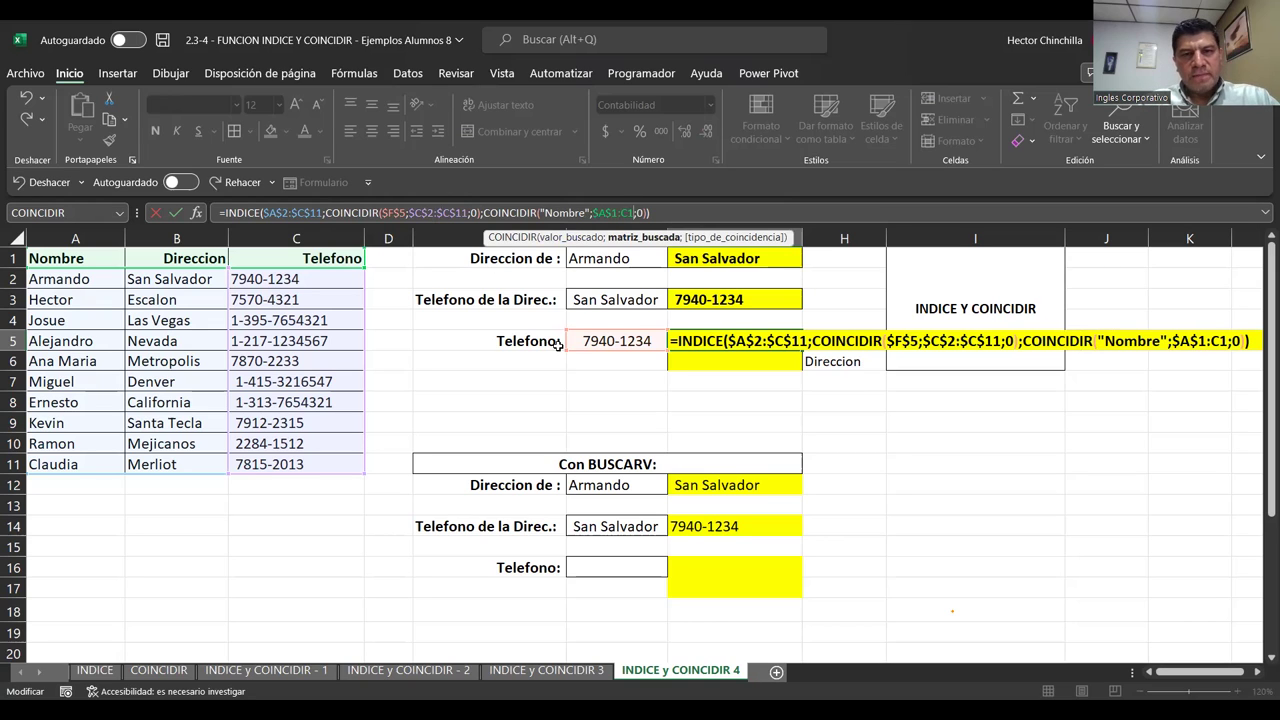
{"action": "key", "text": "F4"}
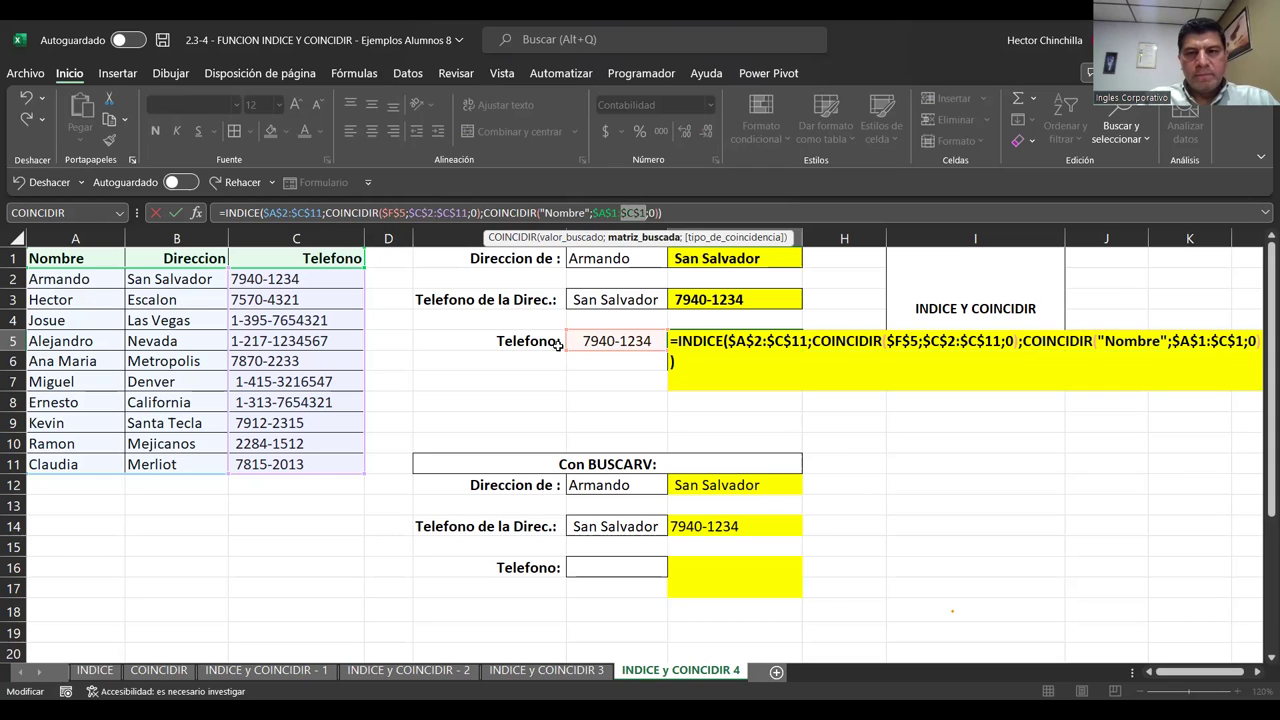
{"action": "key", "text": "ctrl+Return"}
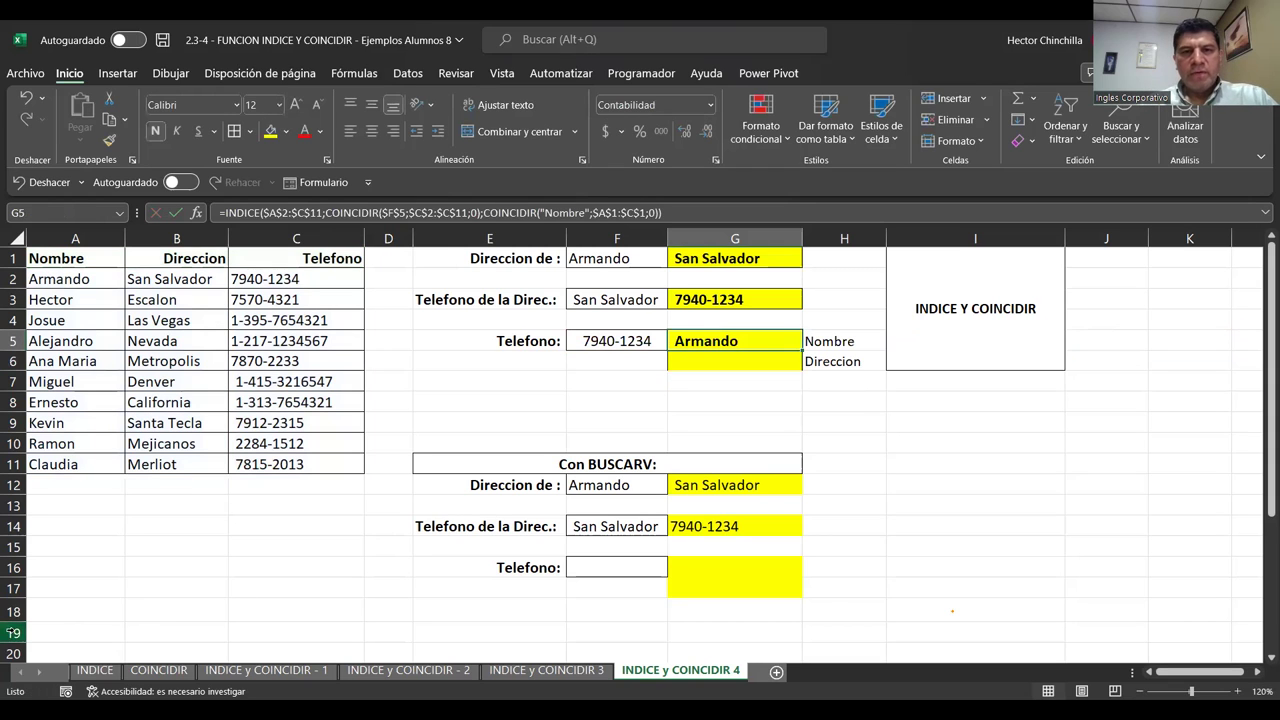
- Copy the formula from G5 into G6 and end copy mode
{"action": "key", "text": "ctrl+c"}
{"action": "key", "text": "Down"}
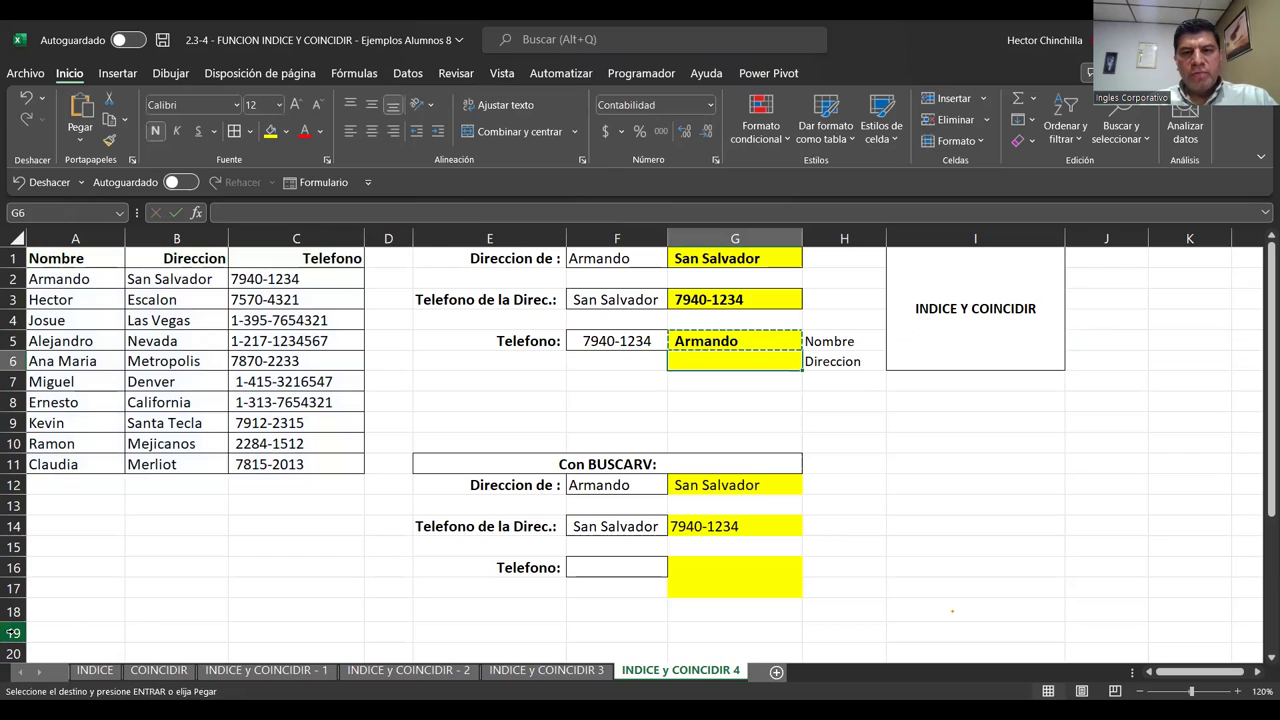
{"action": "key", "text": "ctrl+v"}
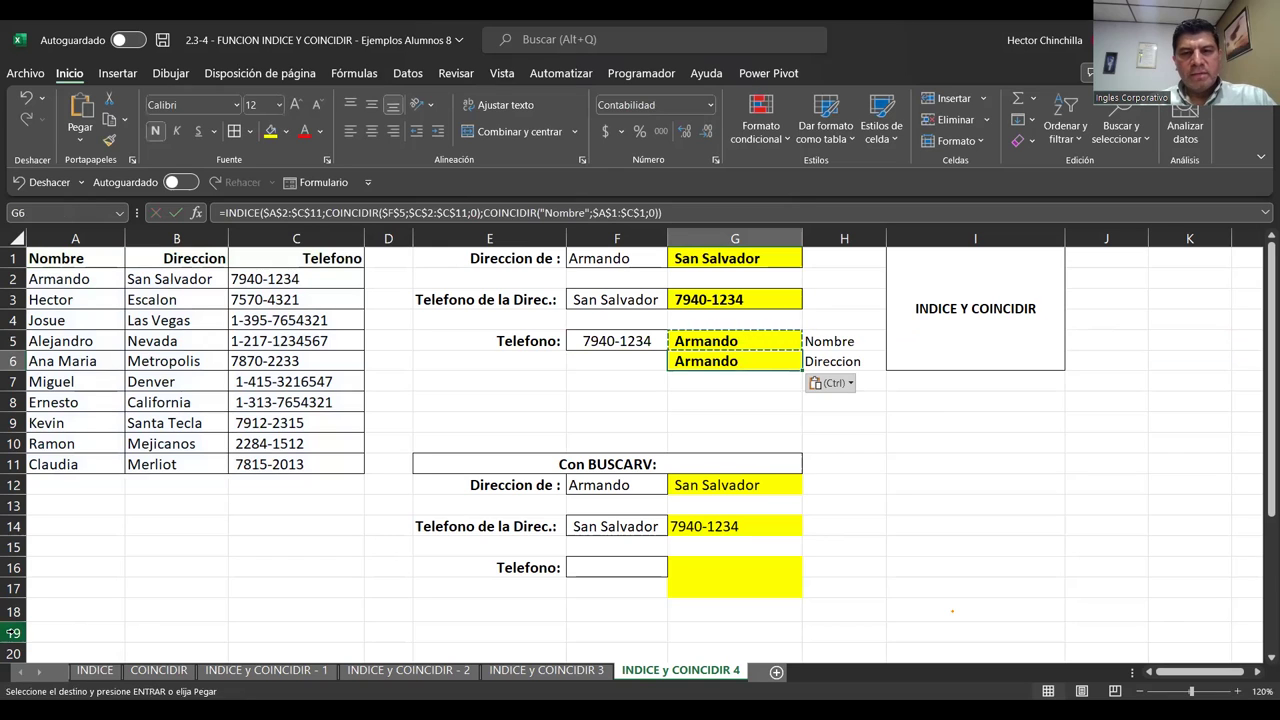
{"action": "key", "text": "Escape"}
{"action": "key", "text": "Up"}
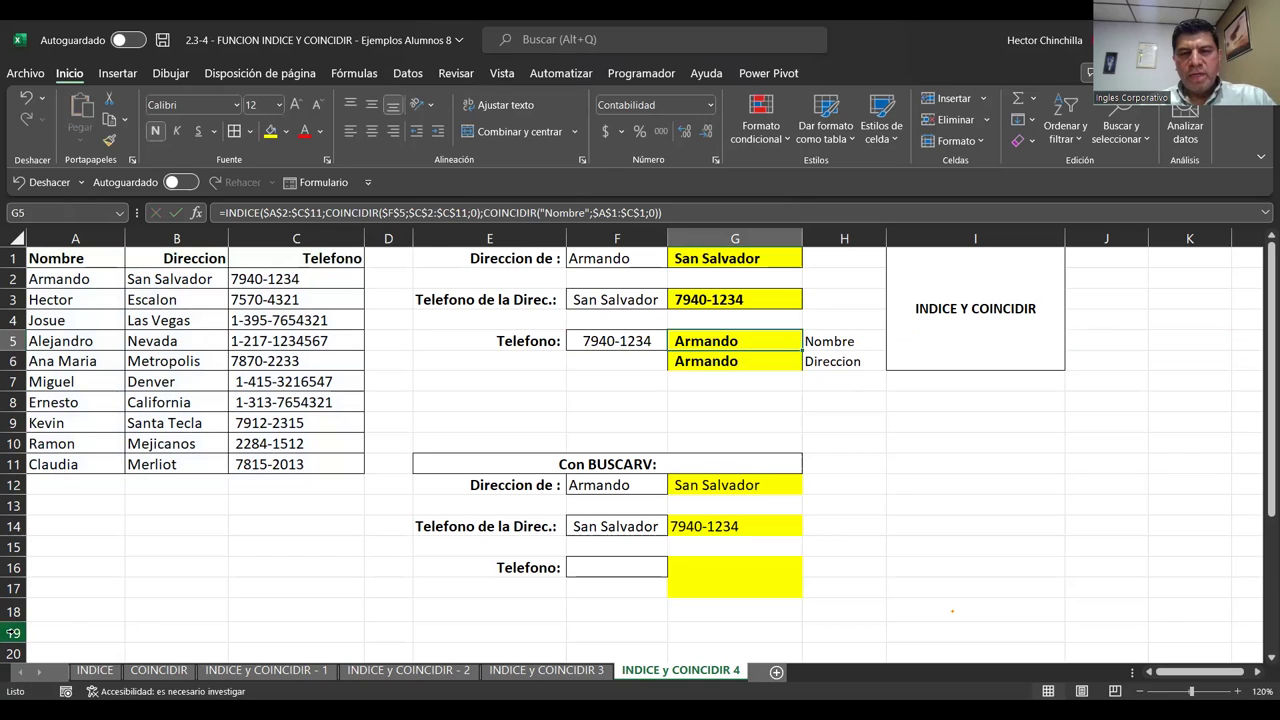
- Replace "Nombre" with "Direccion" as the second COINCIDIR's lookup value in G6's formula and commit it
{"action": "key", "text": "Down"}
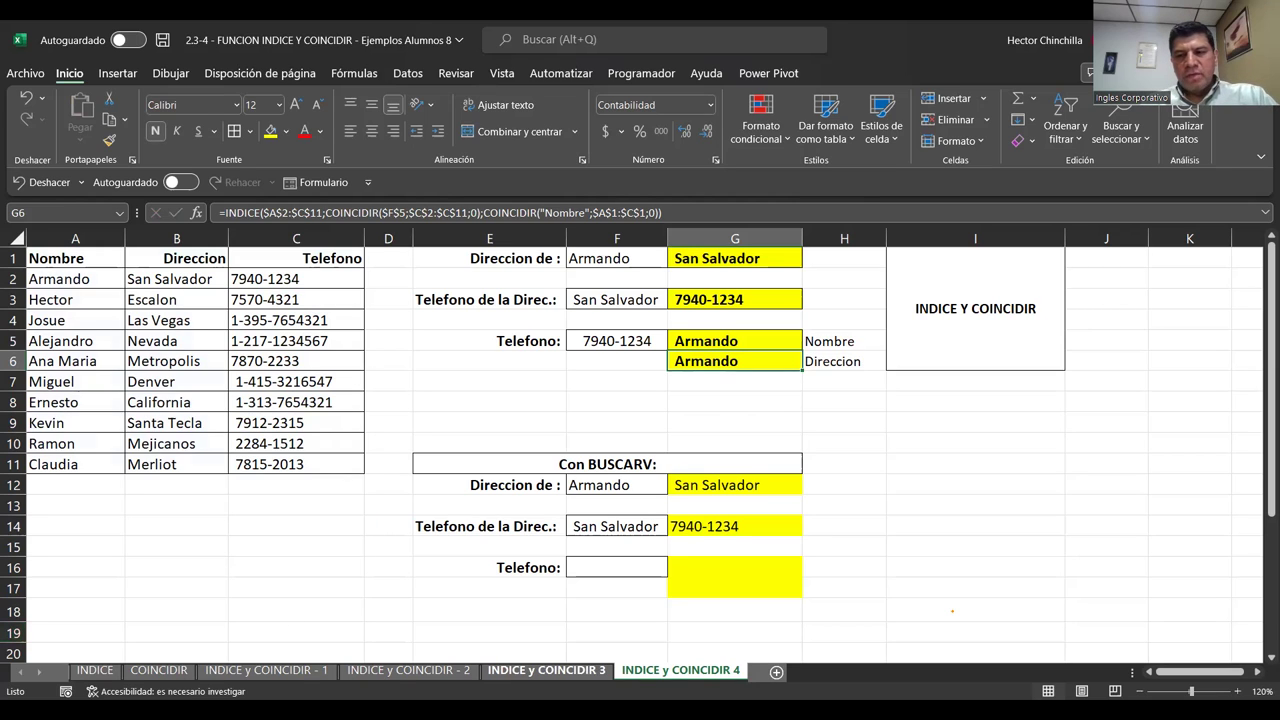
{"action": "key", "text": "F2"}
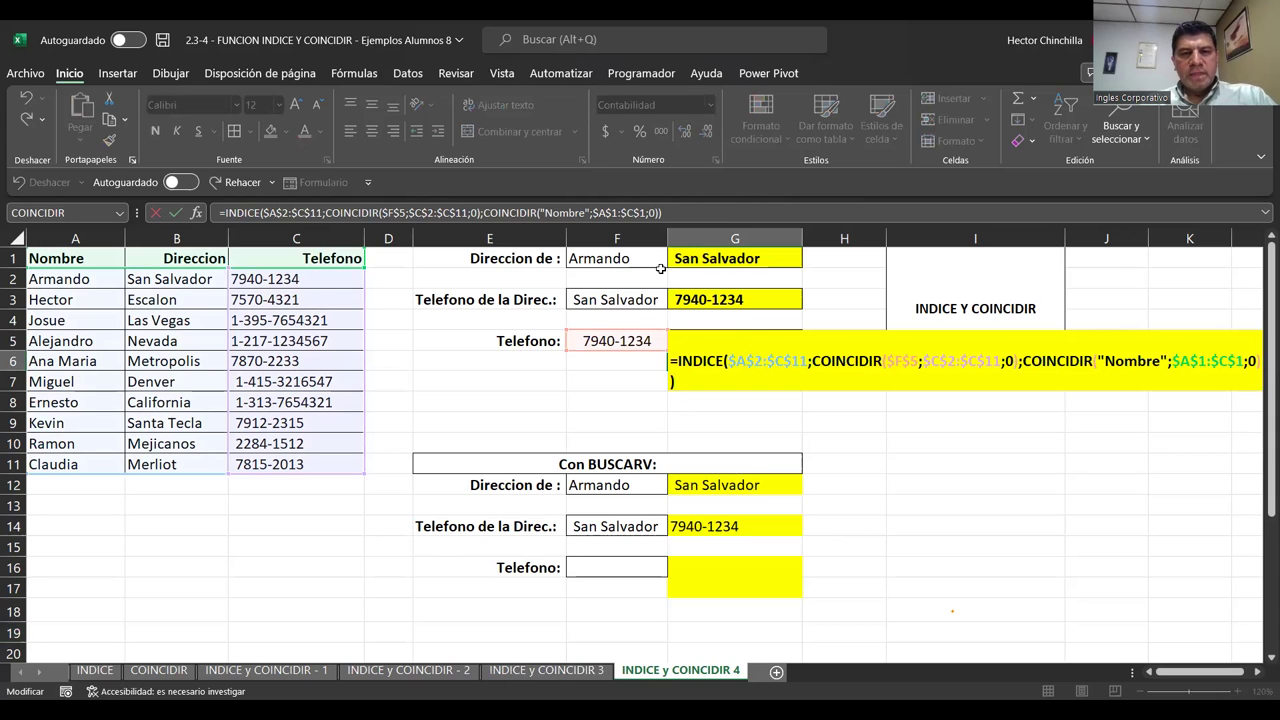
{"action": "left_click", "coordinate": [674, 214]}
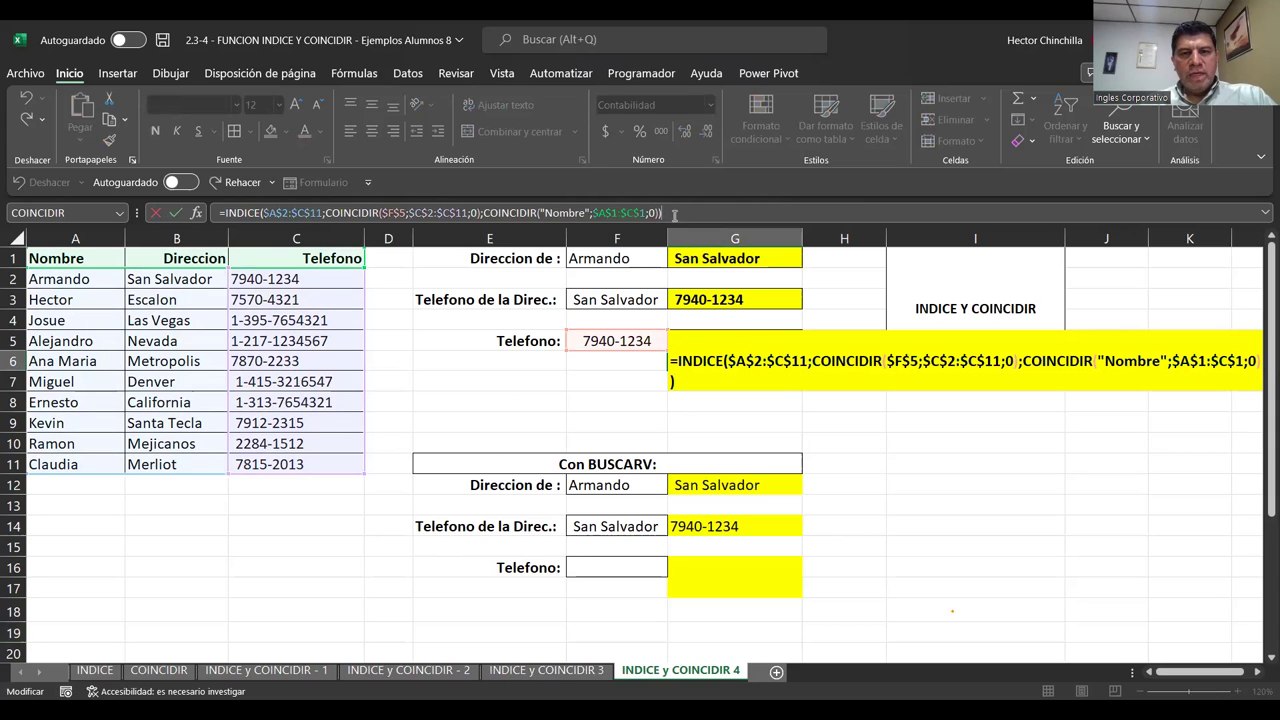
{"action": "left_click", "coordinate": [560, 213]}
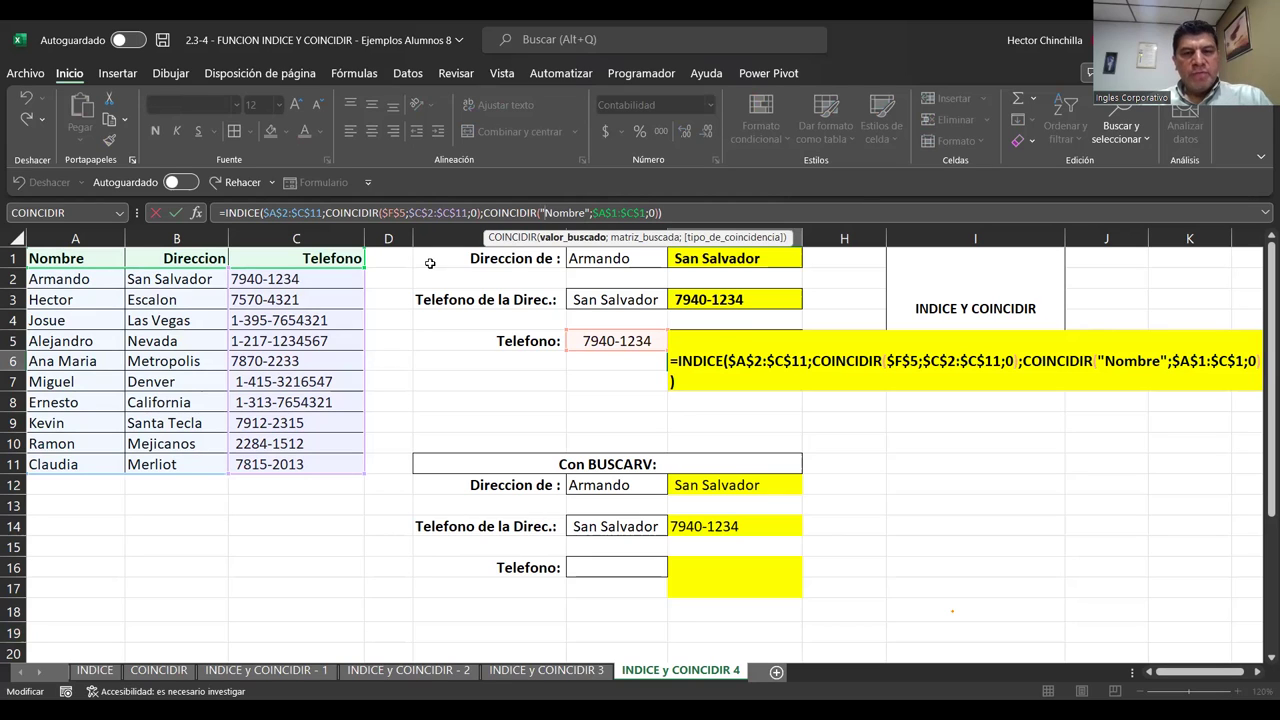
{"action": "type", "text": "Direccion"}
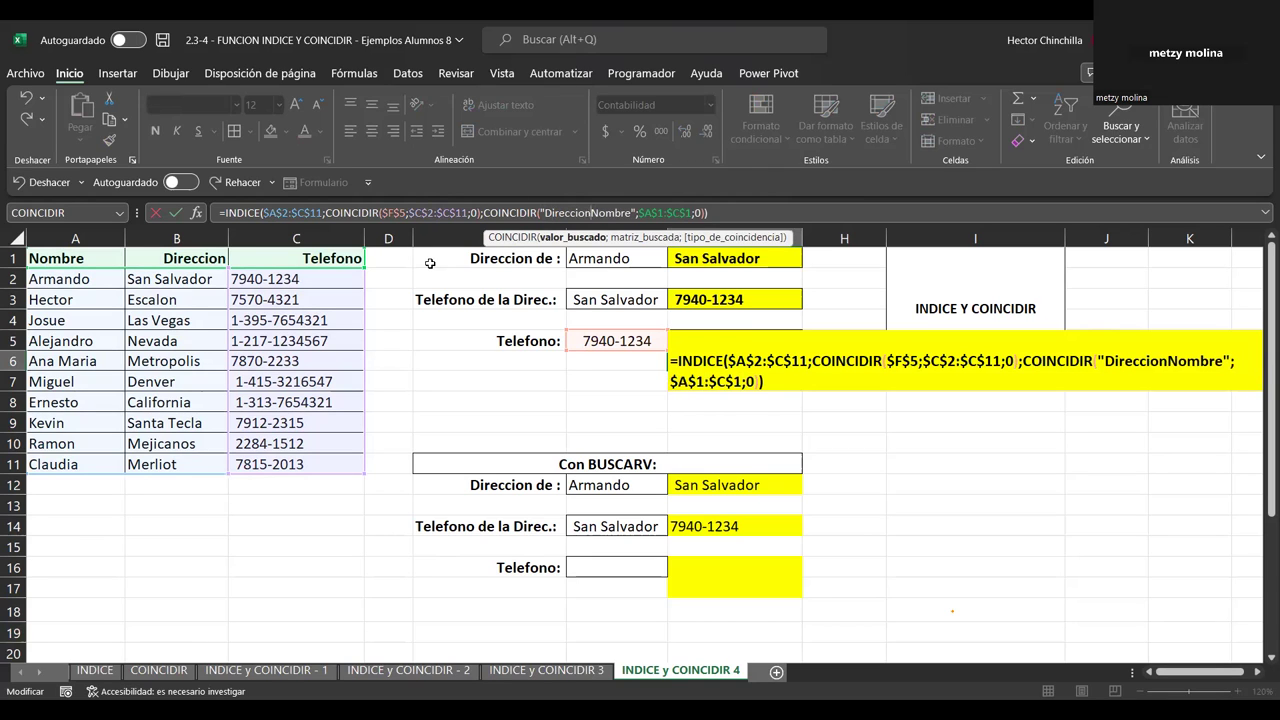
{"action": "key", "text": "Delete"}
{"action": "key", "text": "Delete"}
{"action": "key", "text": "Delete"}
{"action": "key", "text": "Delete"}
{"action": "key", "text": "Delete"}
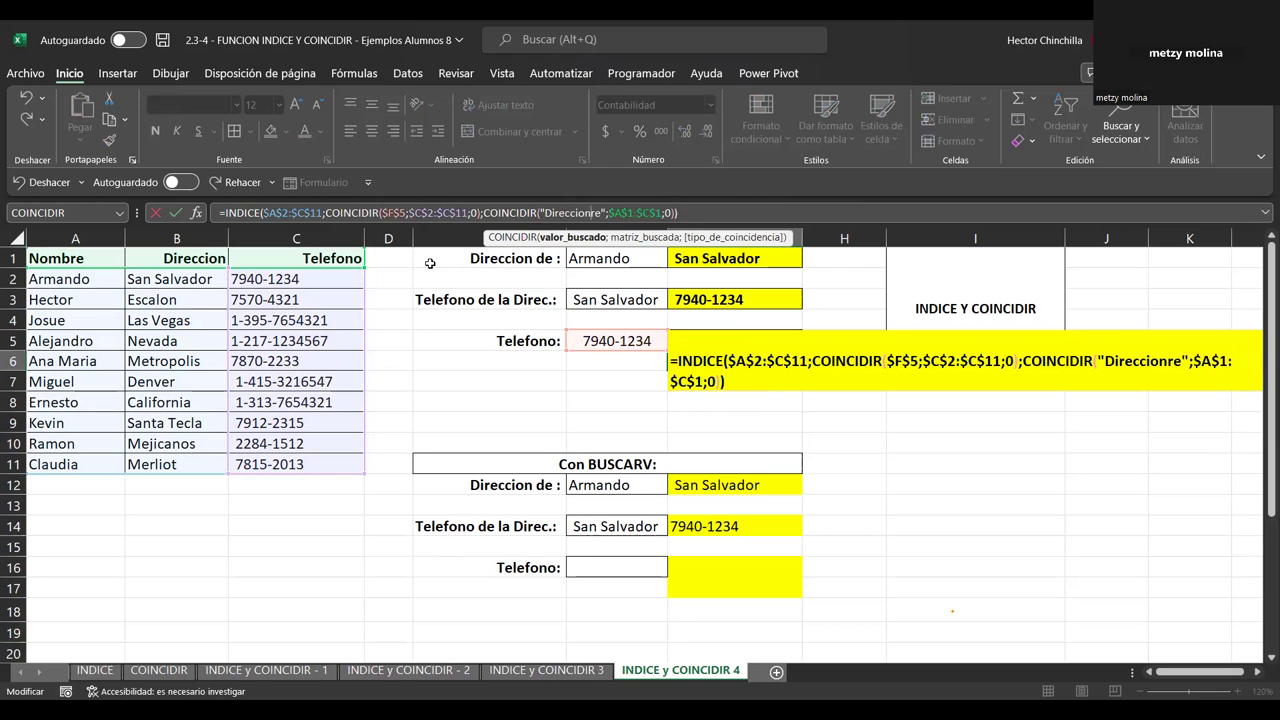
{"action": "key", "text": "Delete"}
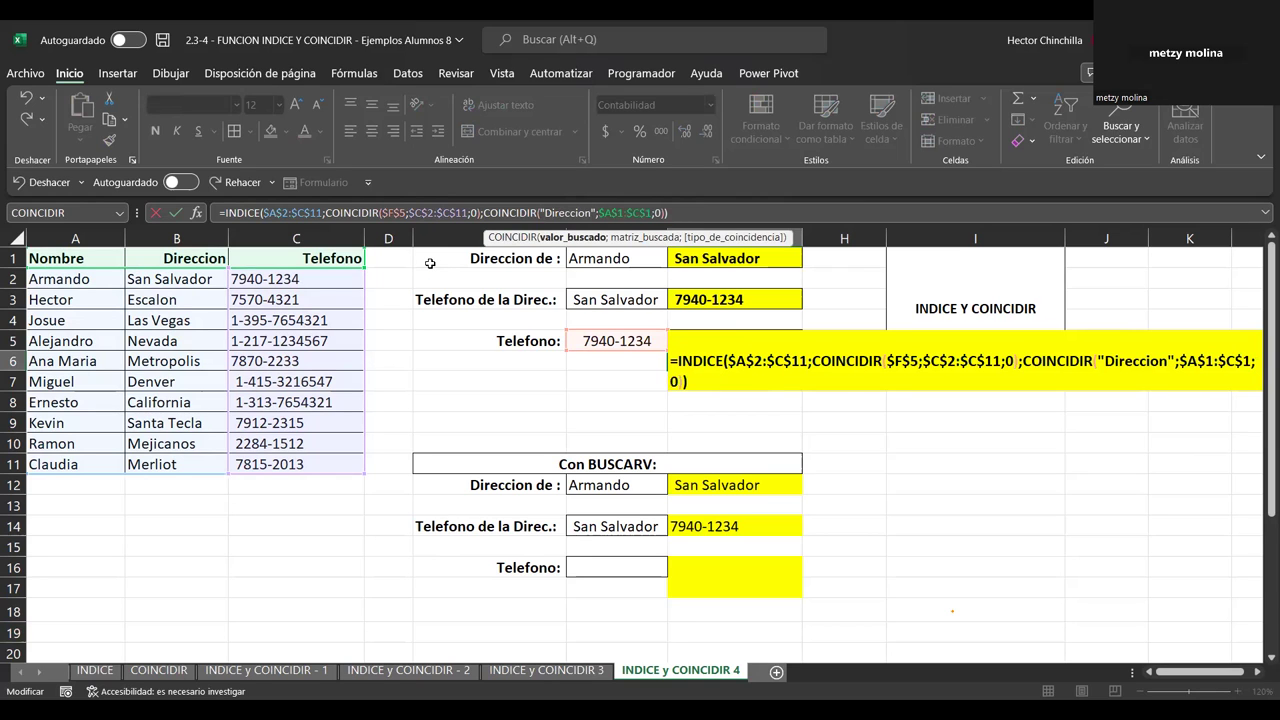
{"action": "key", "text": "Return"}
{"action": "key", "text": "Up"}
{"action": "key", "text": "Right"}
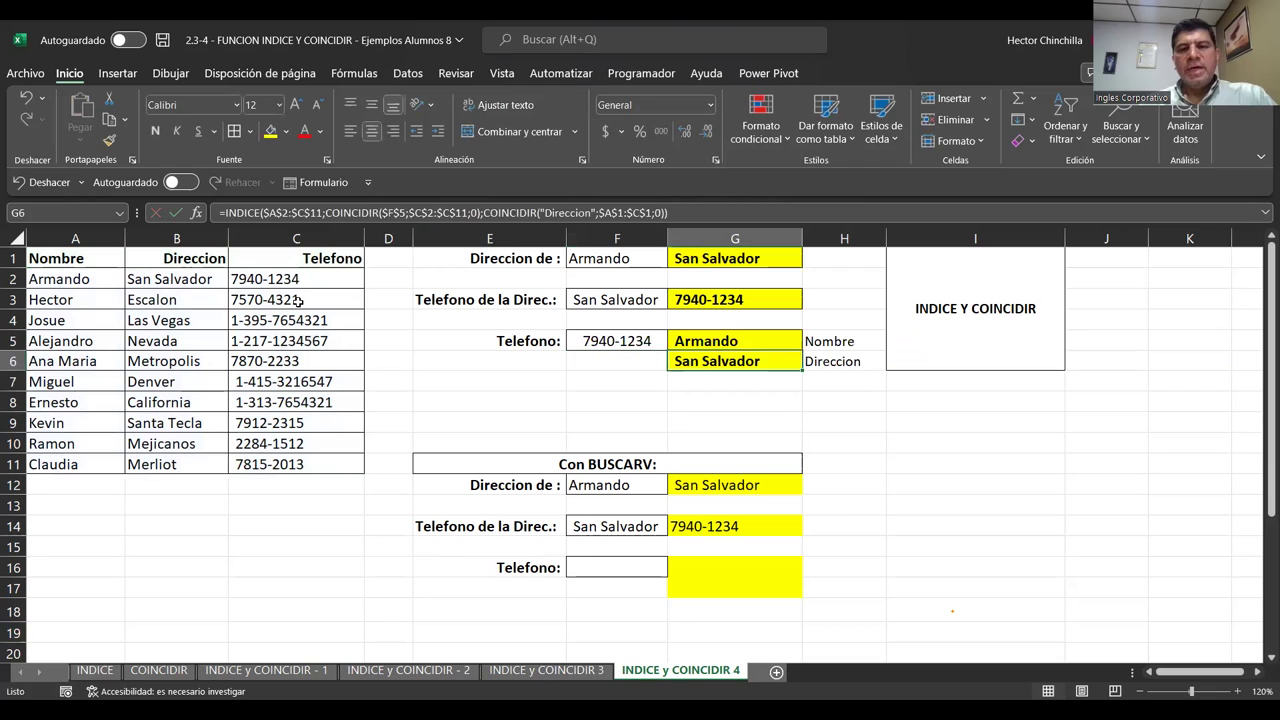
{"action": "key", "text": "Up"}
{"action": "key", "text": "Down"}
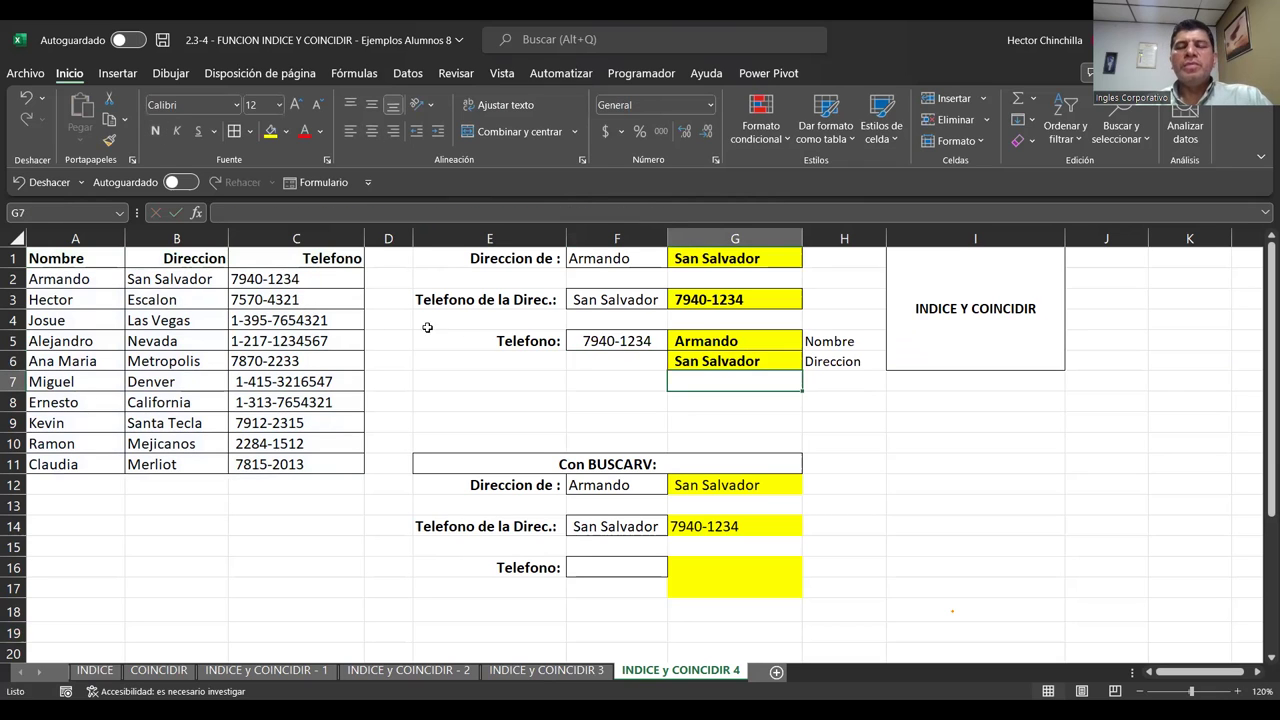
{"action": "key", "text": "Left"}
{"action": "key", "text": "Right"}
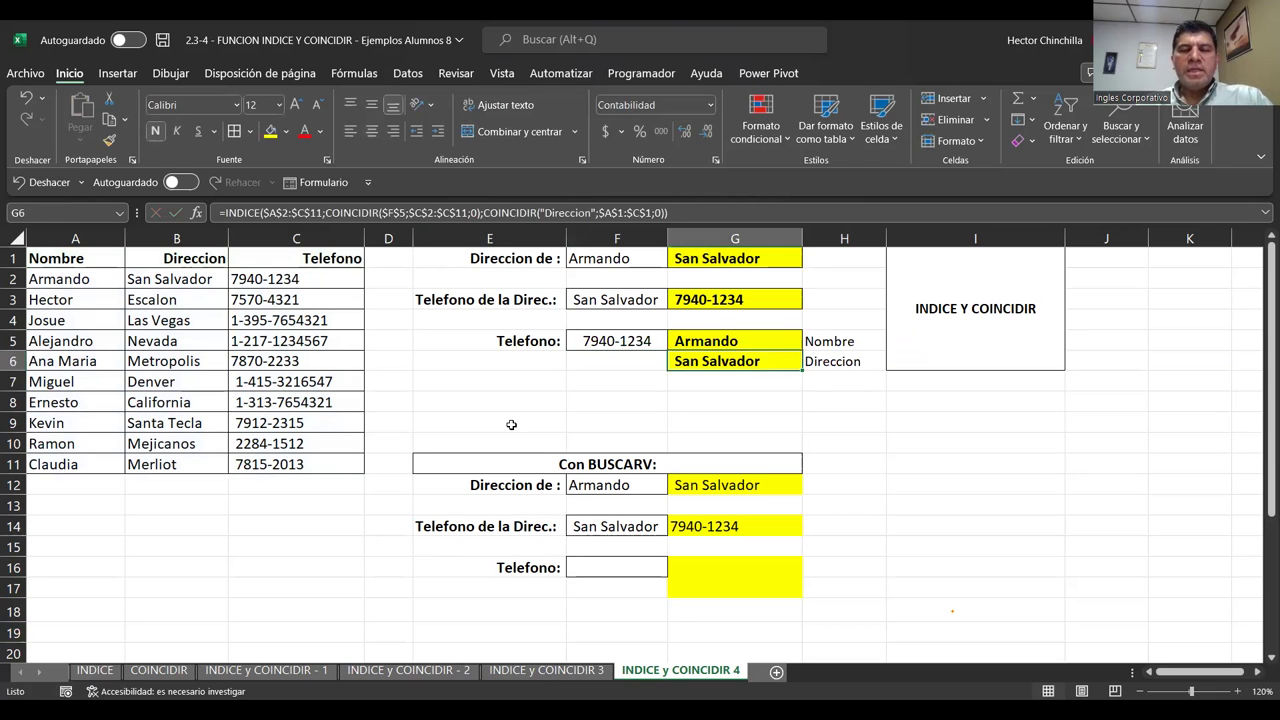
- Enter the phone number of the Metropolis record in F5 and compare the formula results with row 6 of the table
{"action": "key", "text": "Up"}
{"action": "key", "text": "Left"}
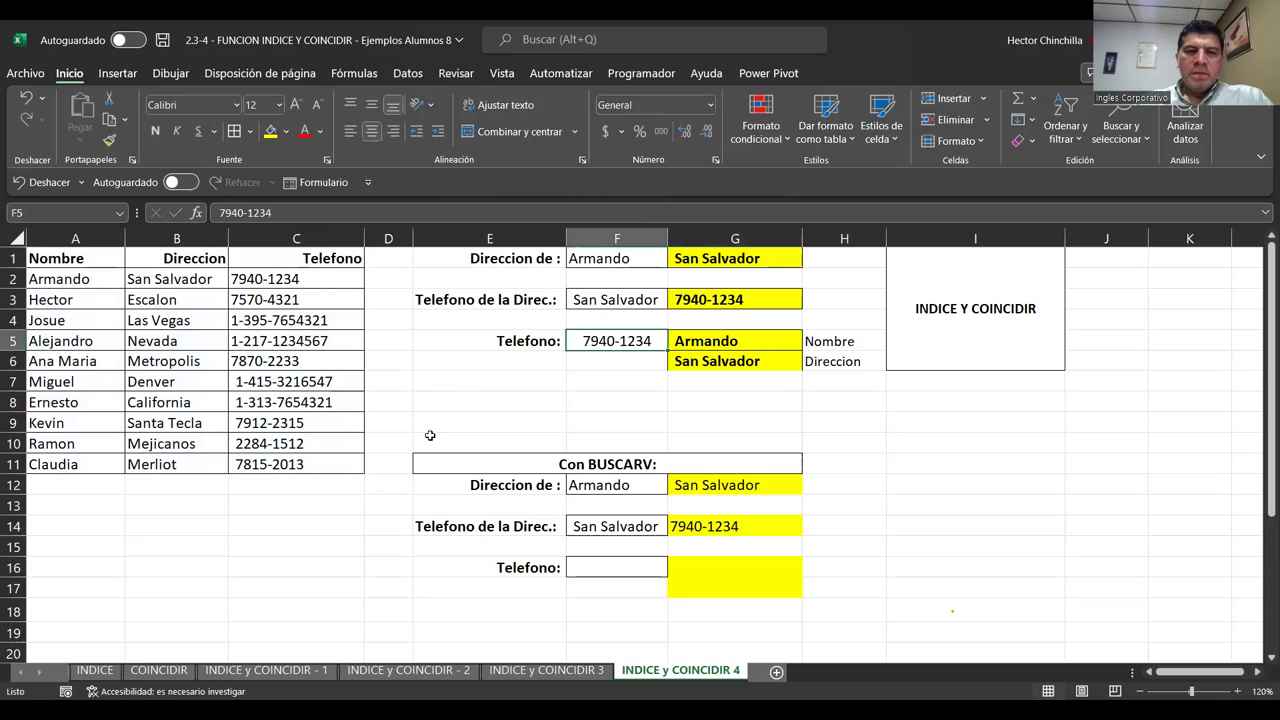
{"action": "type", "text": "780"}
{"action": "key", "text": "BackSpace"}
{"action": "type", "text": "70-2233"}
{"action": "key", "text": "Return"}
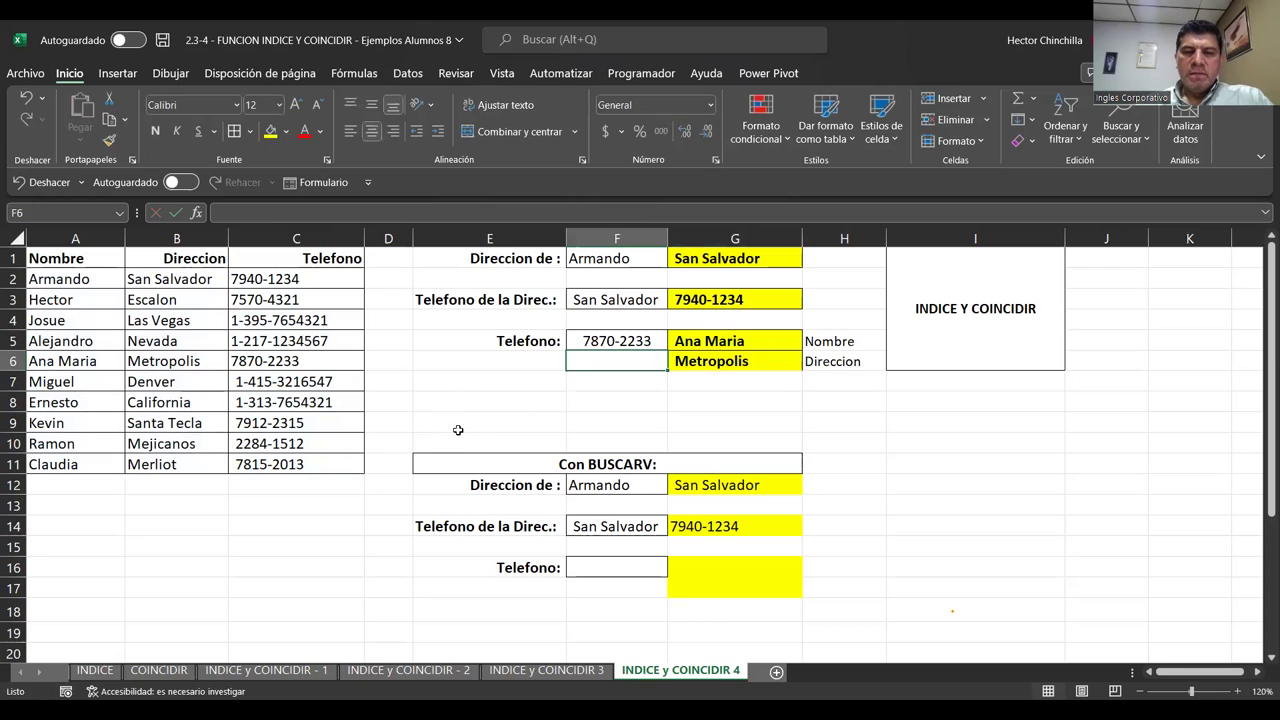
{"action": "left_click_drag", "start_coordinate": [263, 365], "coordinate": [64, 366]}
{"action": "left_click", "coordinate": [601, 368]}
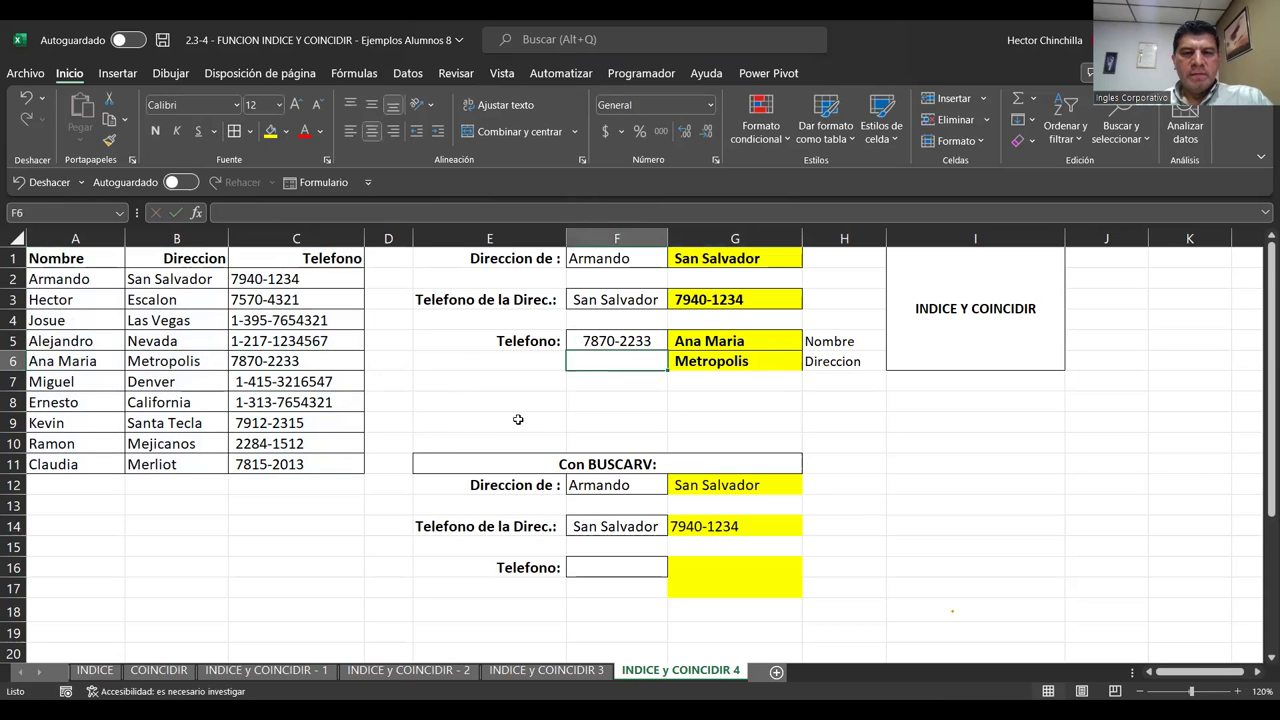
- Enter the phone number of the Merliot record in F5 and compare the formula results with row 11 of the table
{"action": "left_click", "coordinate": [583, 345]}
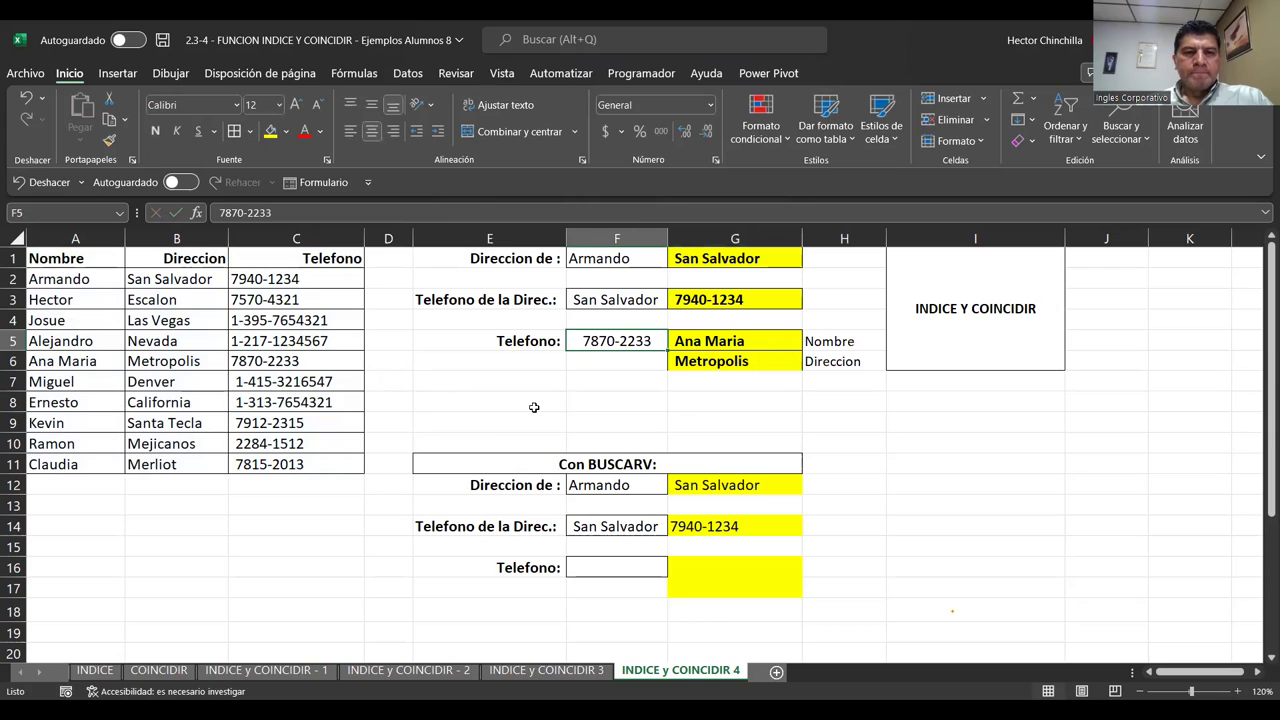
{"action": "type", "text": "78"}
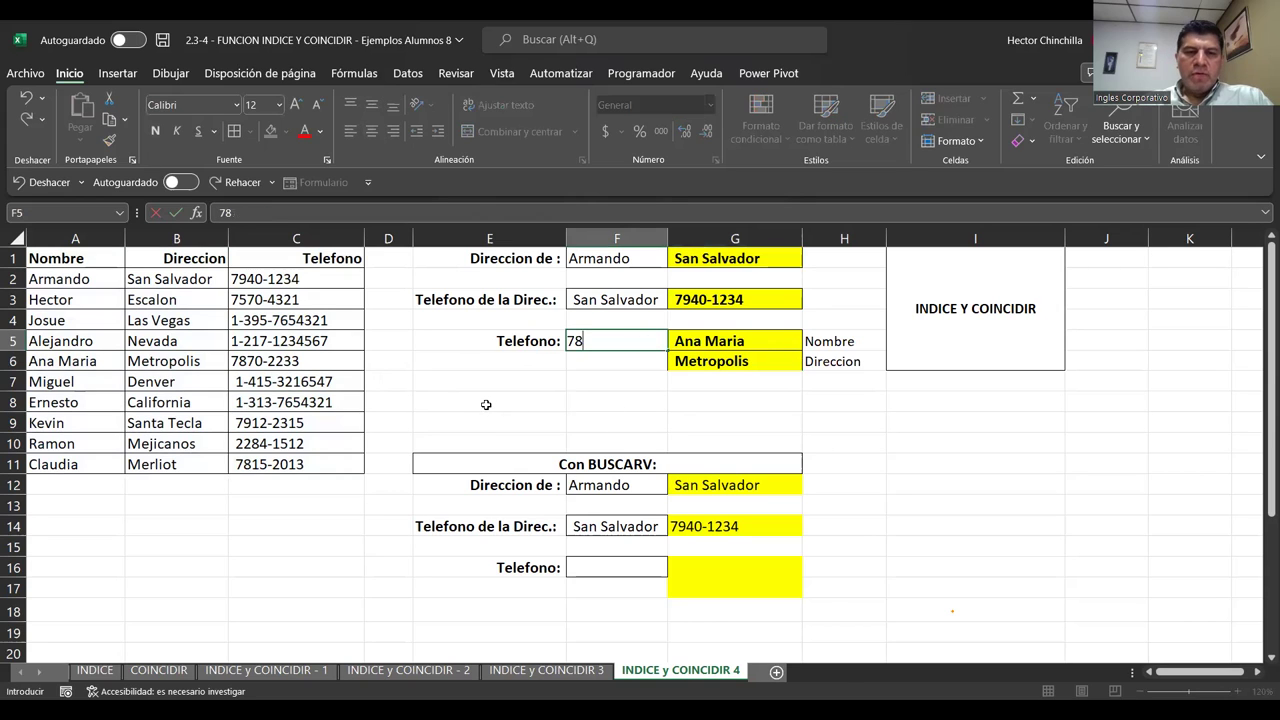
{"action": "type", "text": "15-2013"}
{"action": "key", "text": "Return"}
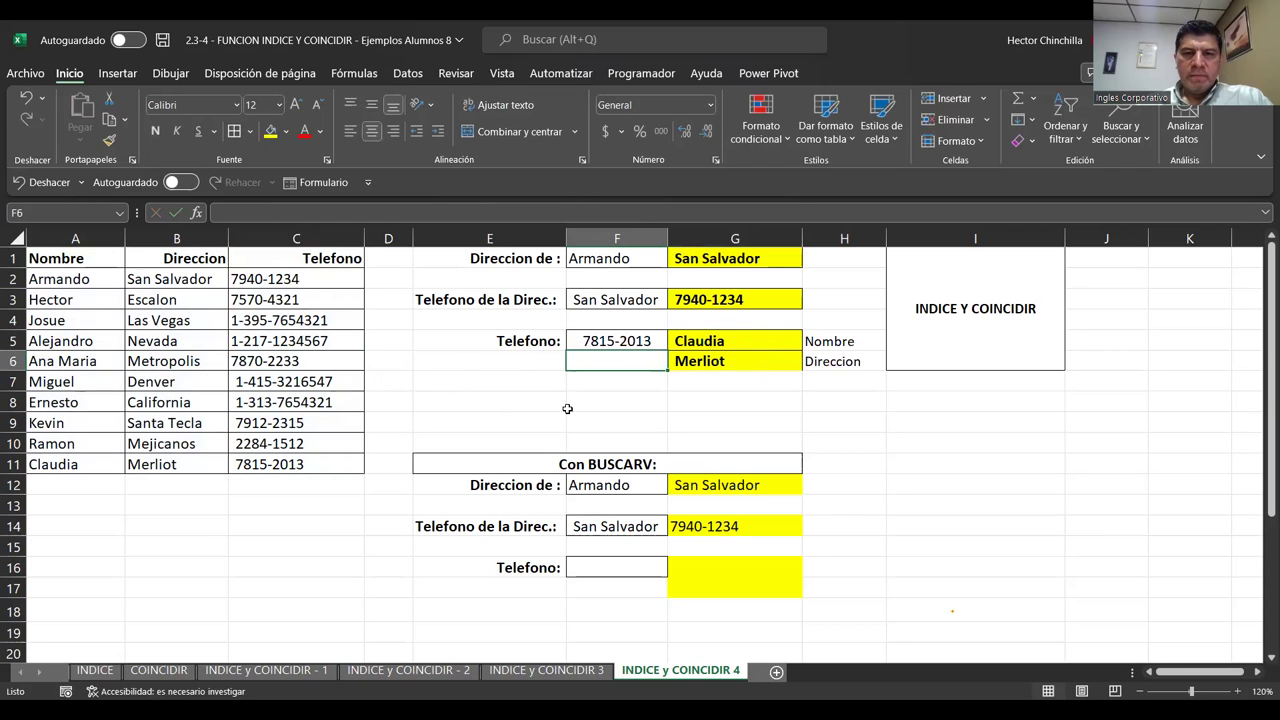
{"action": "left_click", "coordinate": [302, 465]}
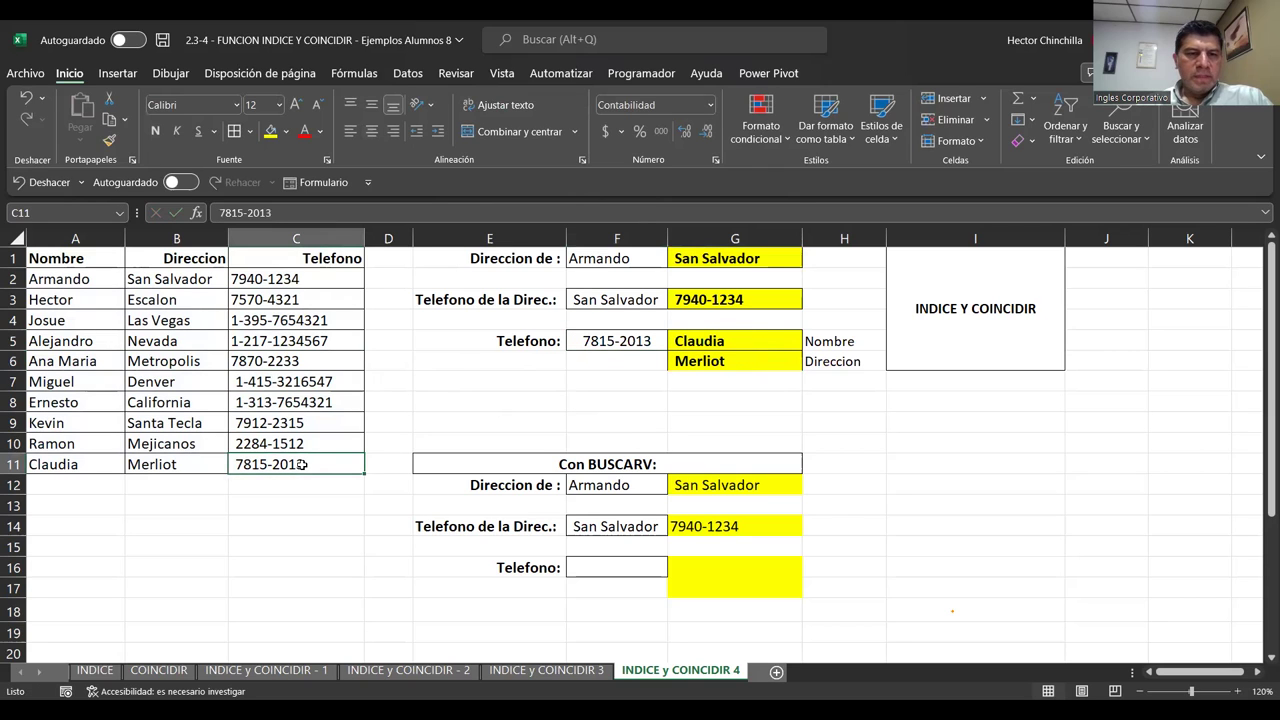
{"action": "left_click_drag", "start_coordinate": [77, 466], "coordinate": [285, 475]}
{"action": "left_click", "coordinate": [505, 405]}
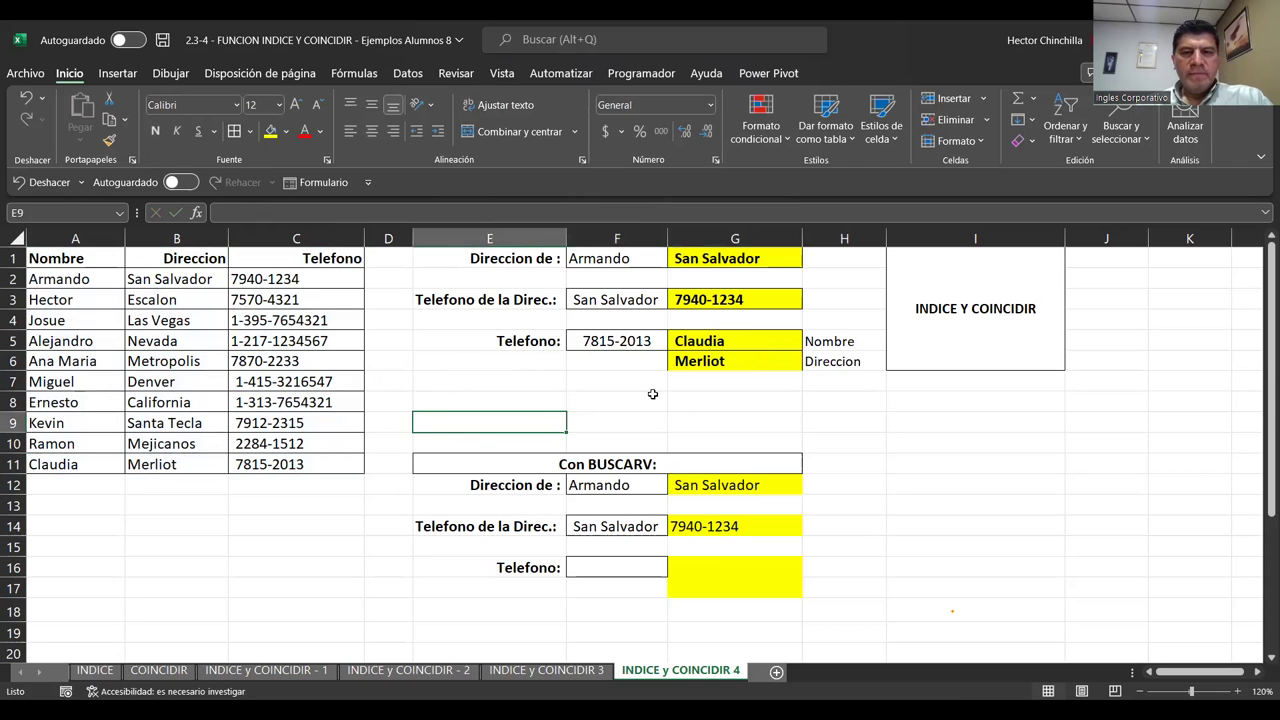
- Apply cell borders to G6, the address result of the phone lookup
{"action": "left_click", "coordinate": [653, 397]}
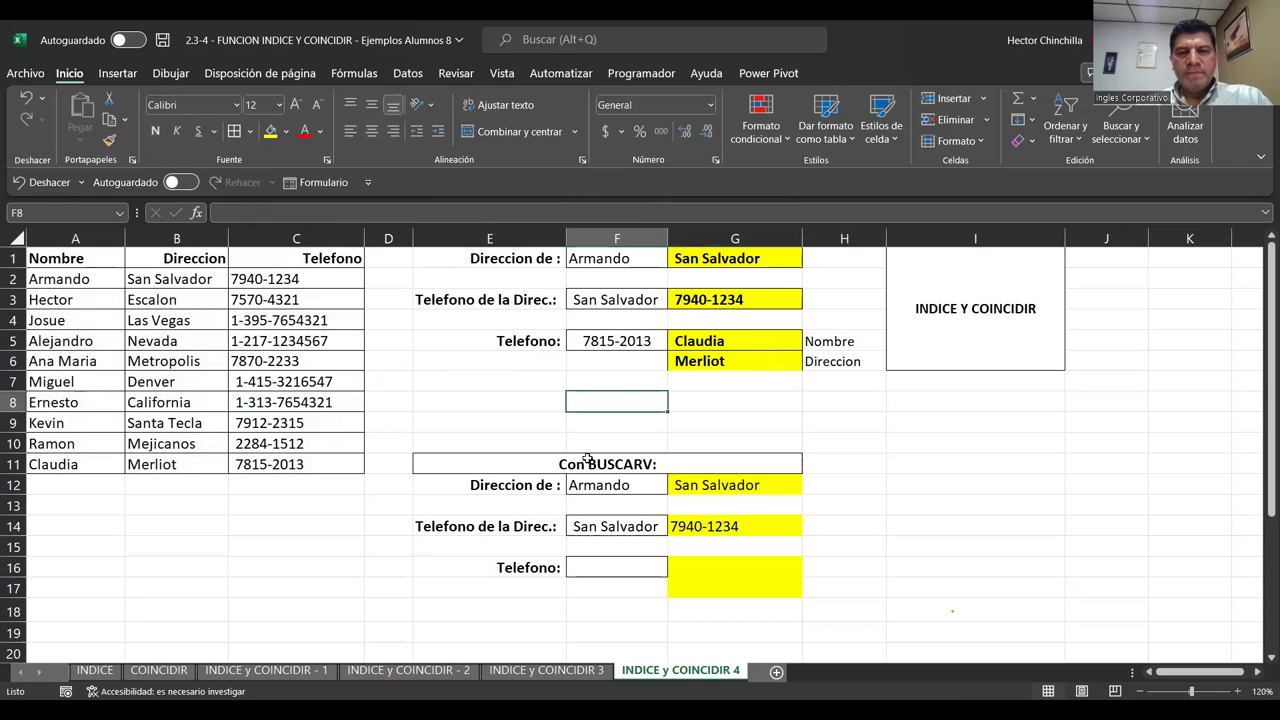
{"action": "left_click", "coordinate": [688, 366]}
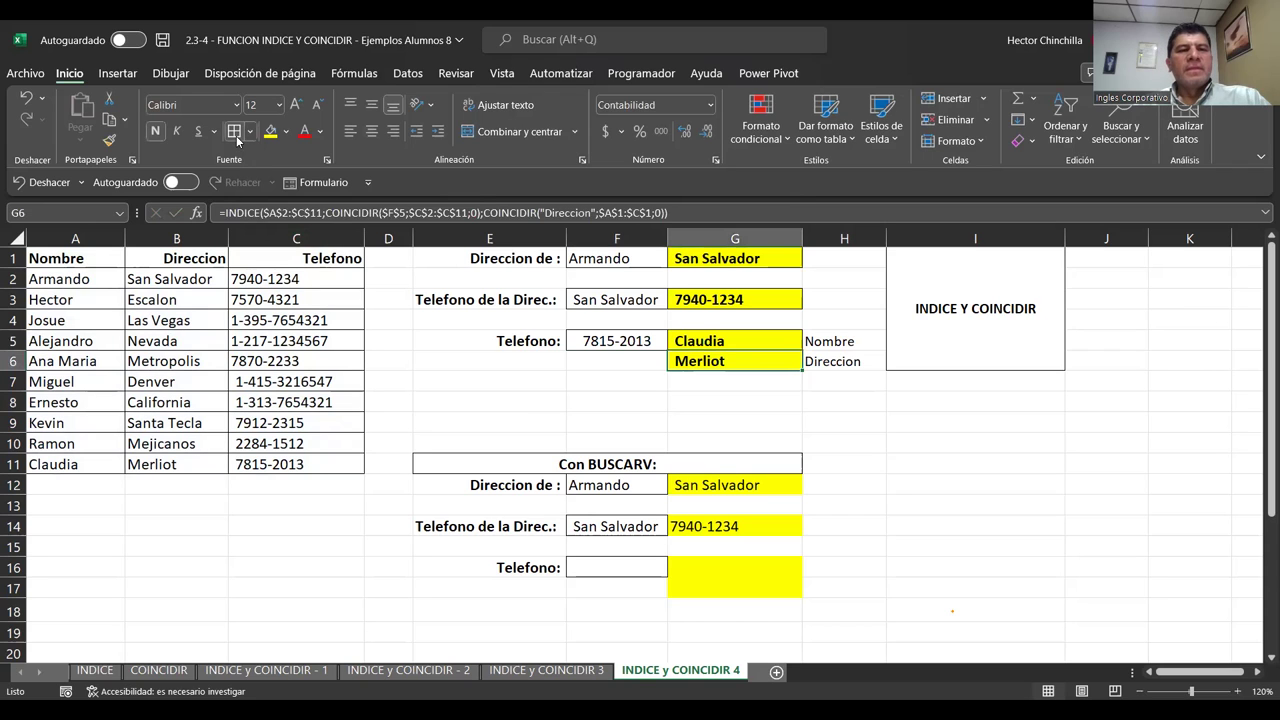
{"action": "left_click", "coordinate": [678, 398]}
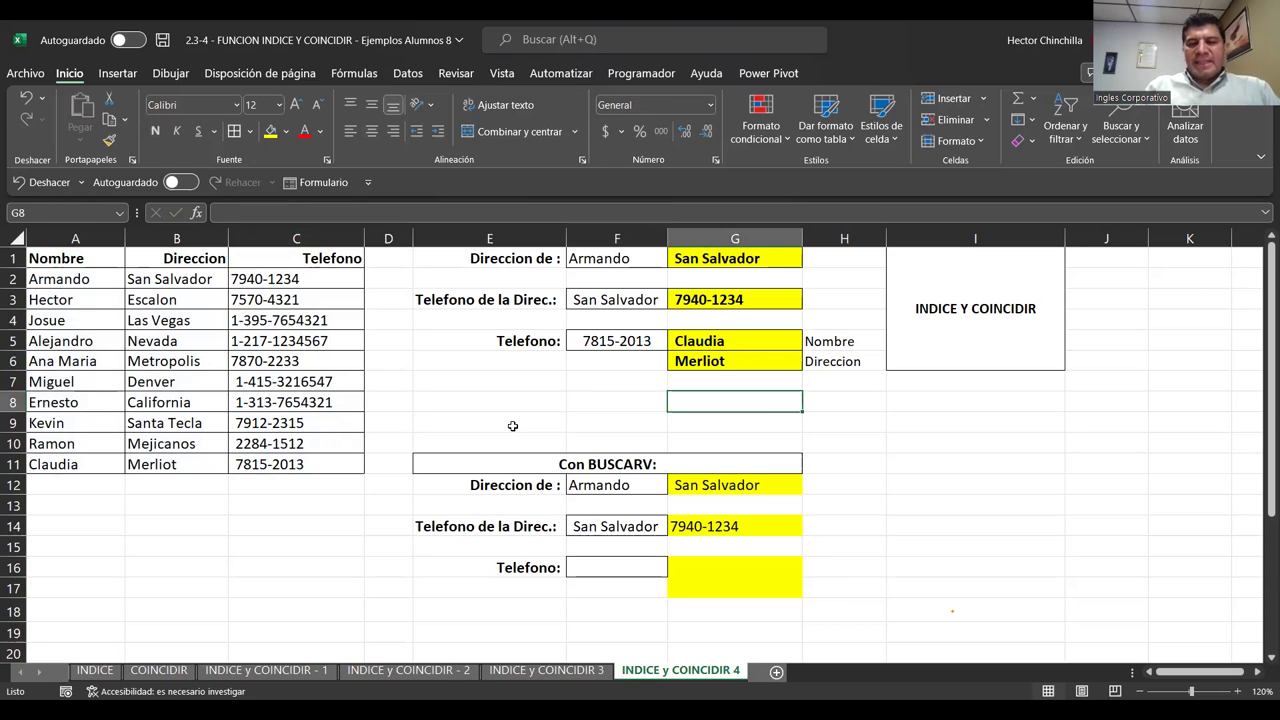
- Review the INDICE and COINCIDIR formulas in column G, from G1 down to the name and address results in G5 and G6
{"action": "key", "text": "Up"}
{"action": "key", "text": "Up"}
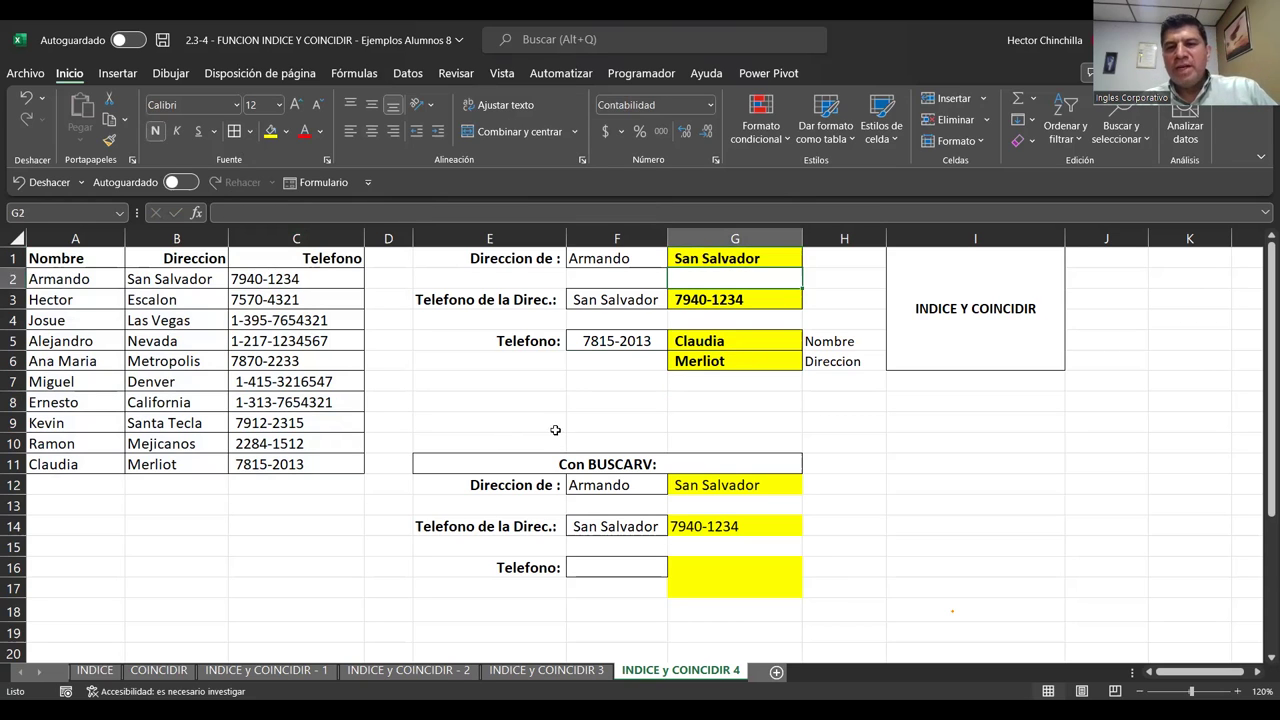
{"action": "key", "text": "Down"}
{"action": "key", "text": "Down"}
{"action": "key", "text": "Up"}
{"action": "key", "text": "Up"}
{"action": "key", "text": "Down"}
{"action": "key", "text": "Up"}
{"action": "key", "text": "Up"}
{"action": "key", "text": "Up"}
{"action": "key", "text": "Up"}
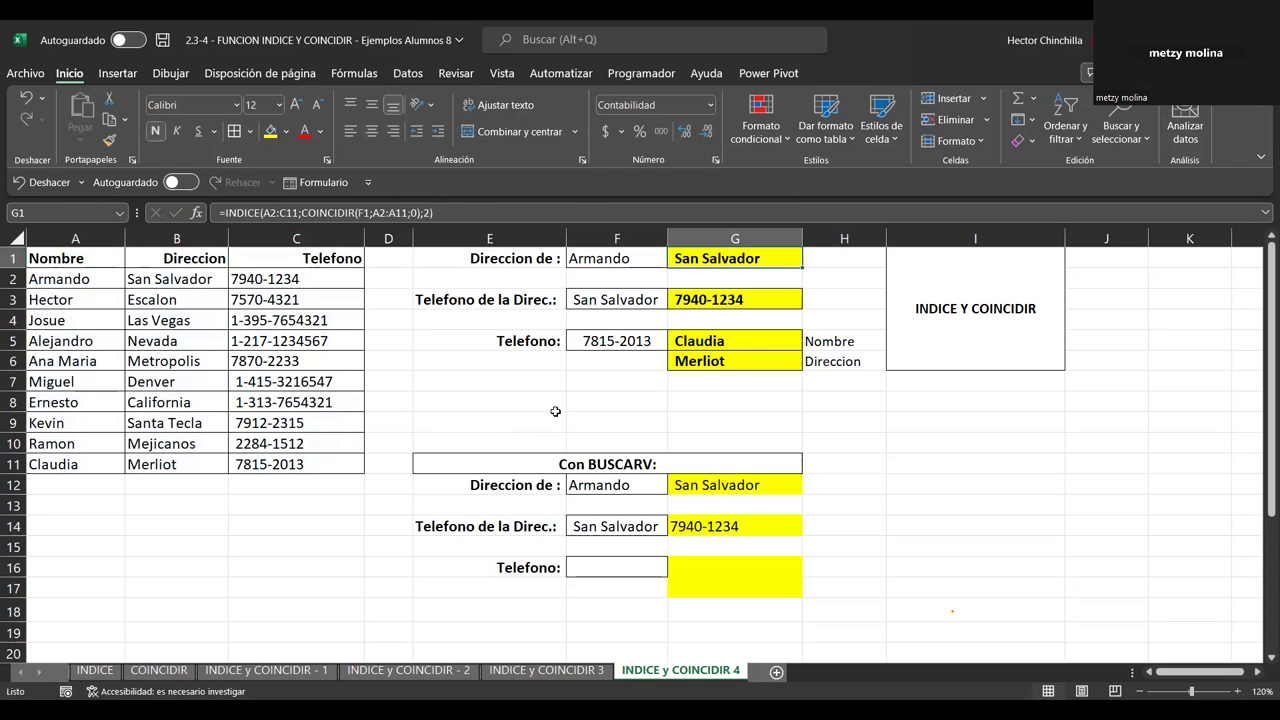
{"action": "key", "text": "Down"}
{"action": "key", "text": "Down"}
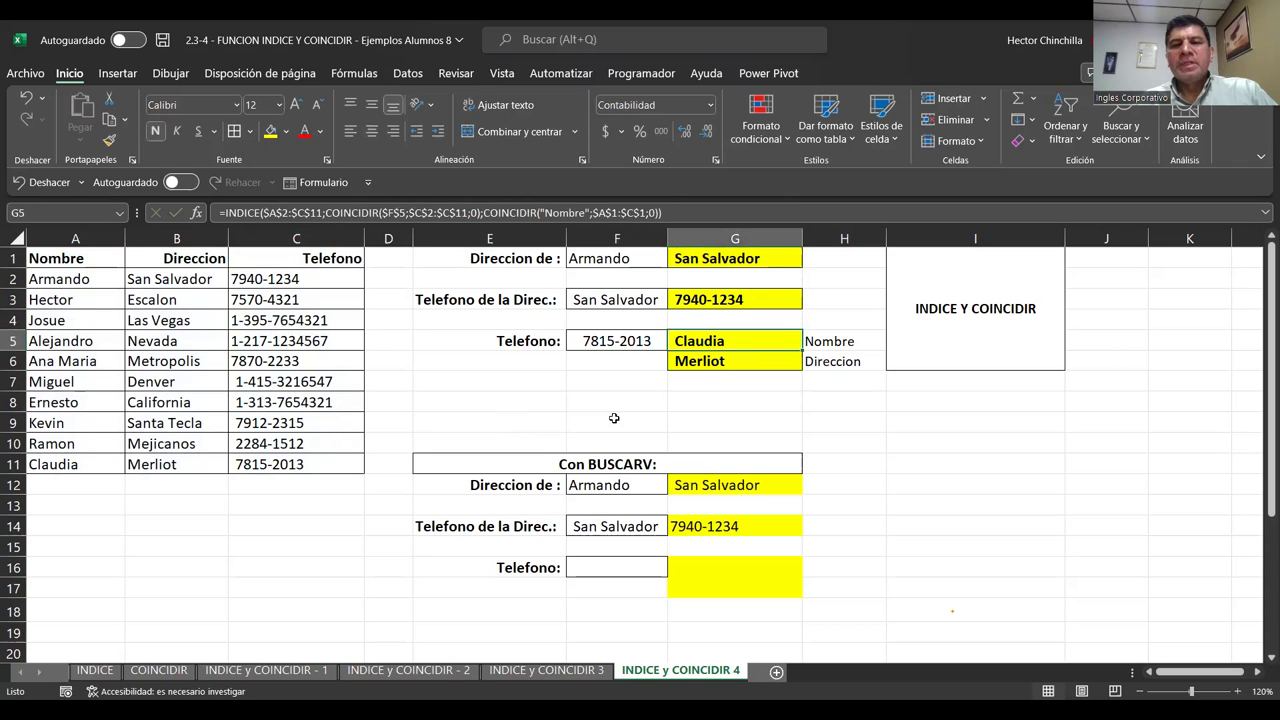
{"action": "key", "text": "Up"}
{"action": "key", "text": "Down"}
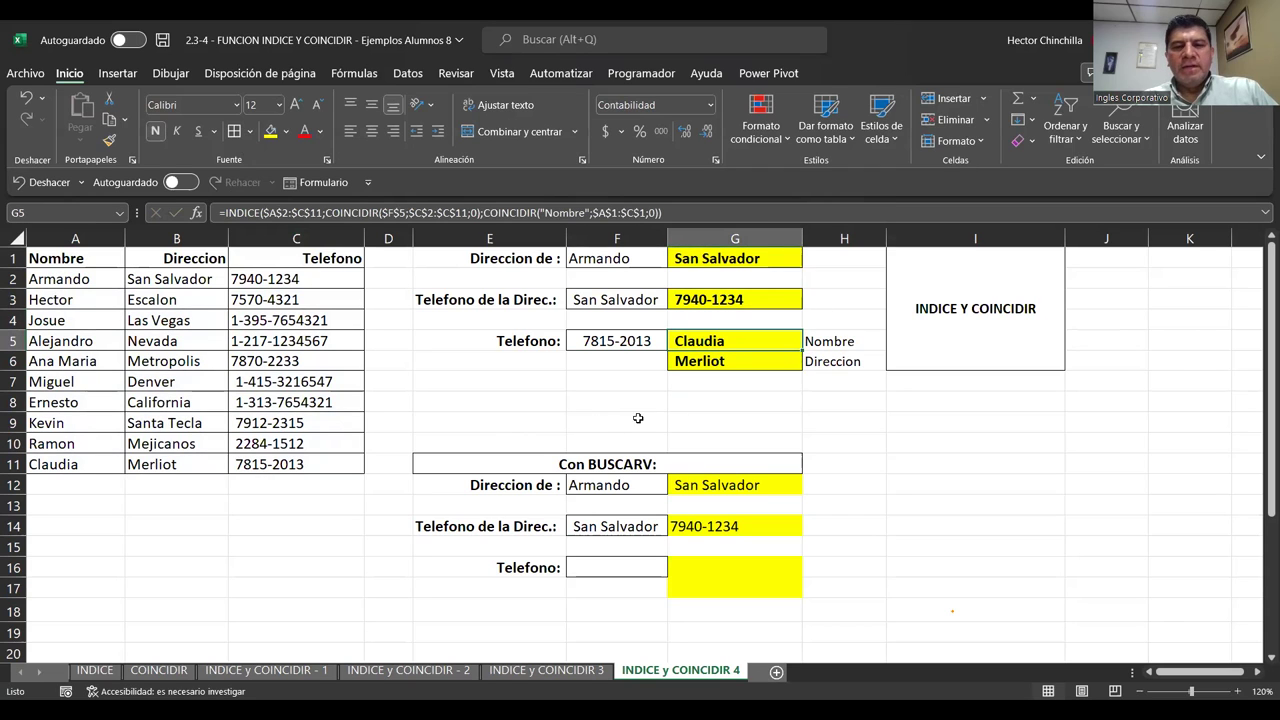
{"action": "left_click", "coordinate": [695, 366]}
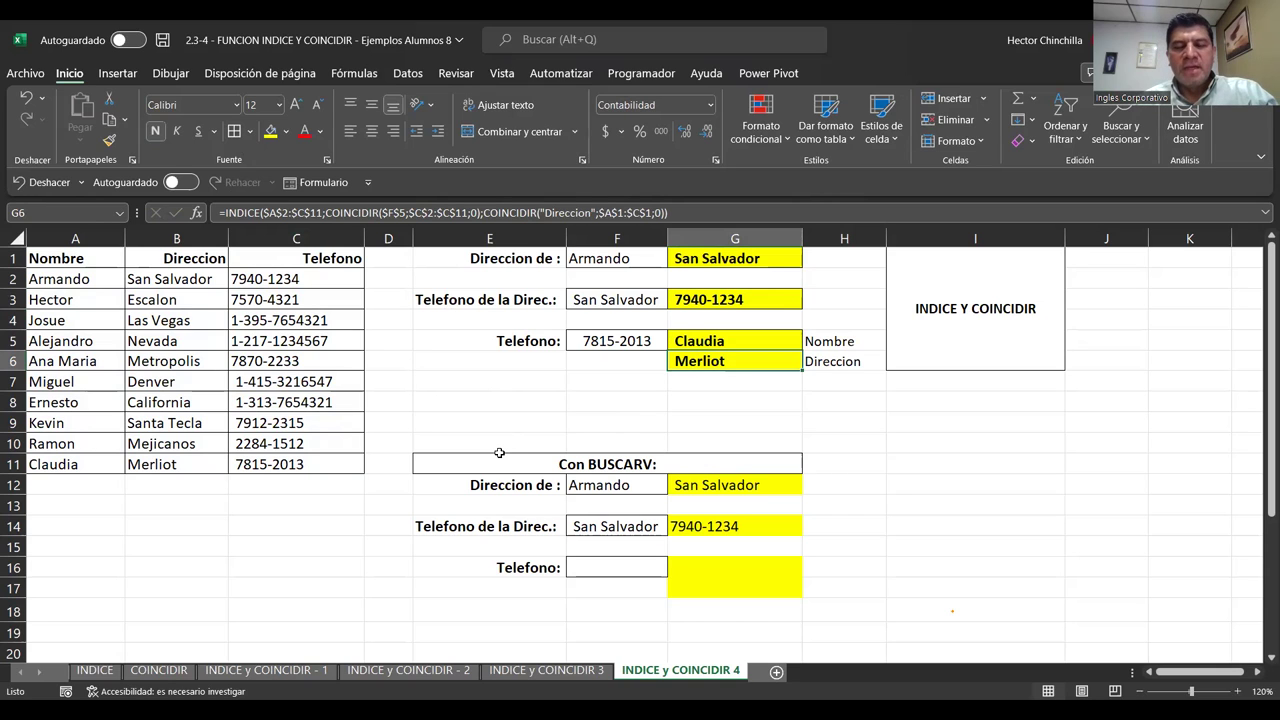
{"action": "left_click", "coordinate": [627, 382]}
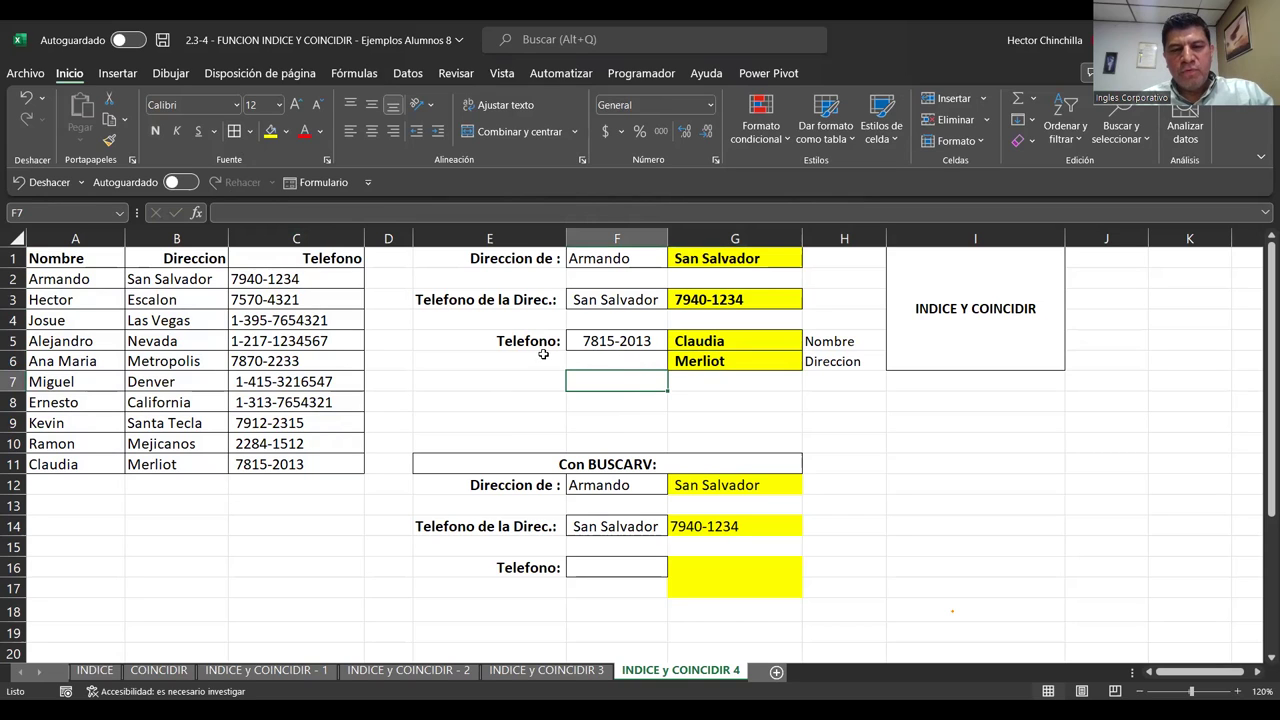
{"action": "left_click", "coordinate": [695, 359]}
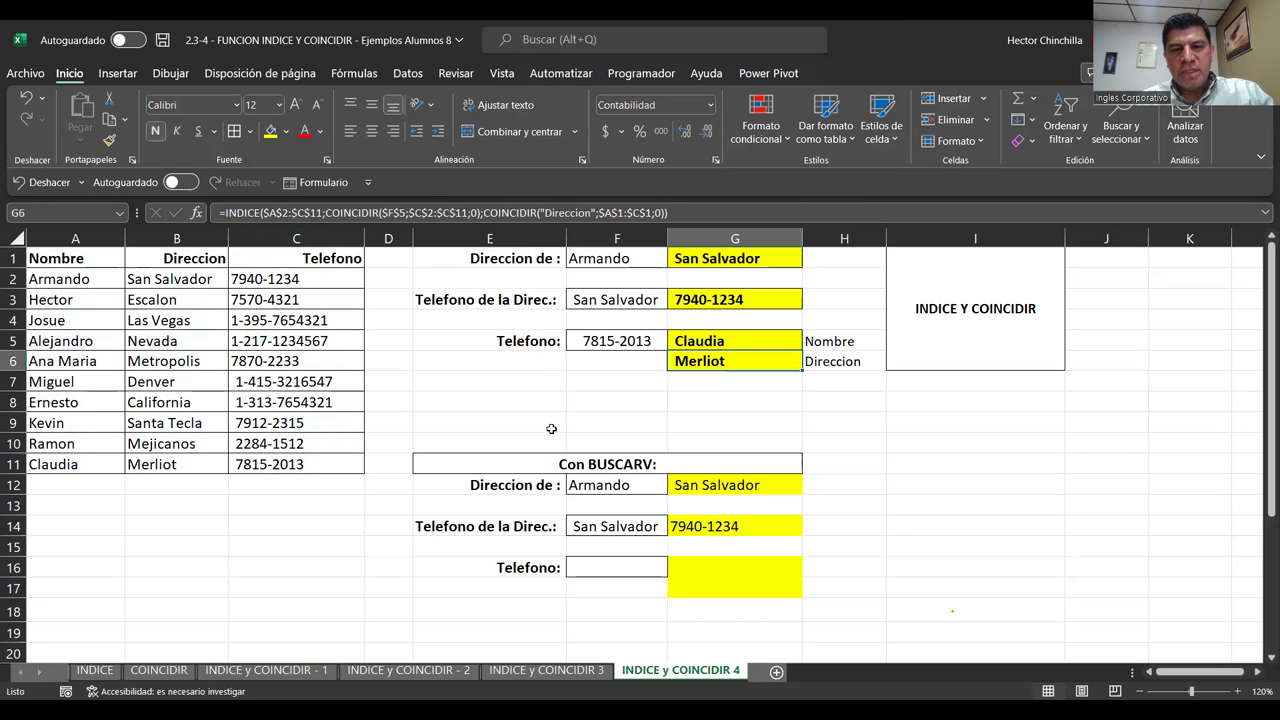
- Compare the phone input cell F16 of the BUSCARV section with F5 and the two results in G5:G6
{"action": "left_click", "coordinate": [592, 566]}
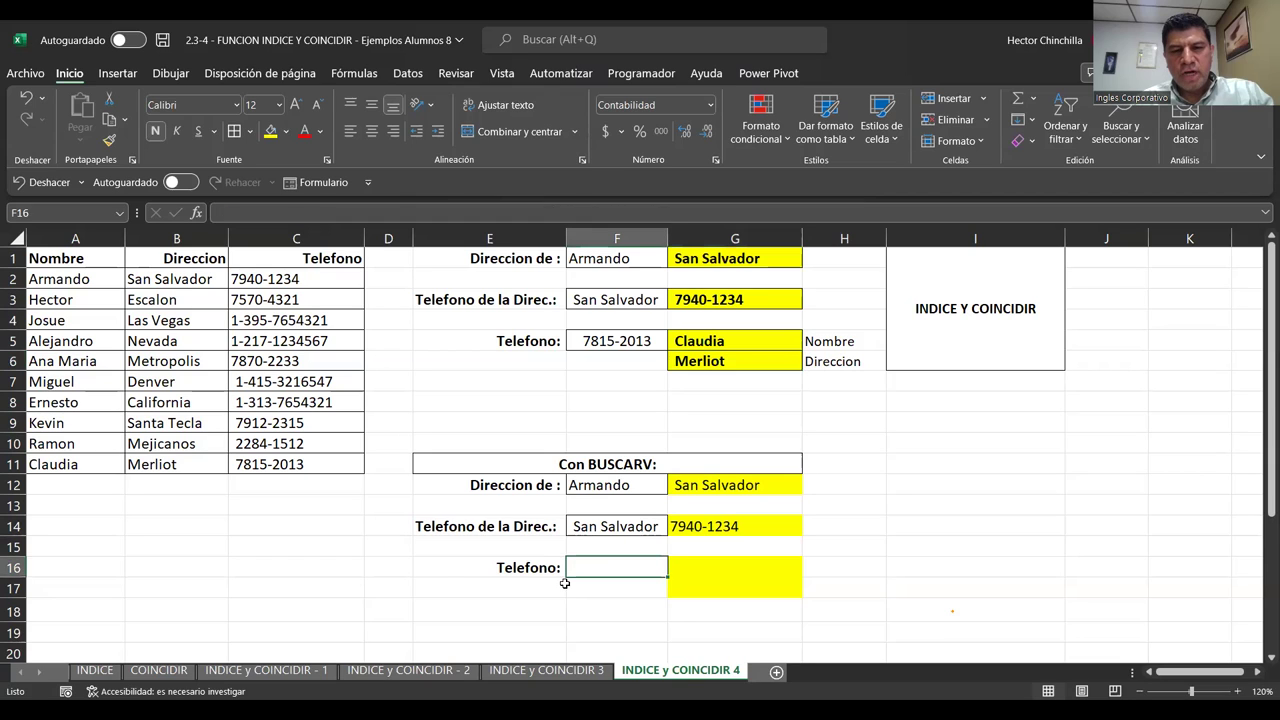
{"action": "key", "text": "Down"}
{"action": "key", "text": "Down"}
{"action": "left_click", "coordinate": [608, 568]}
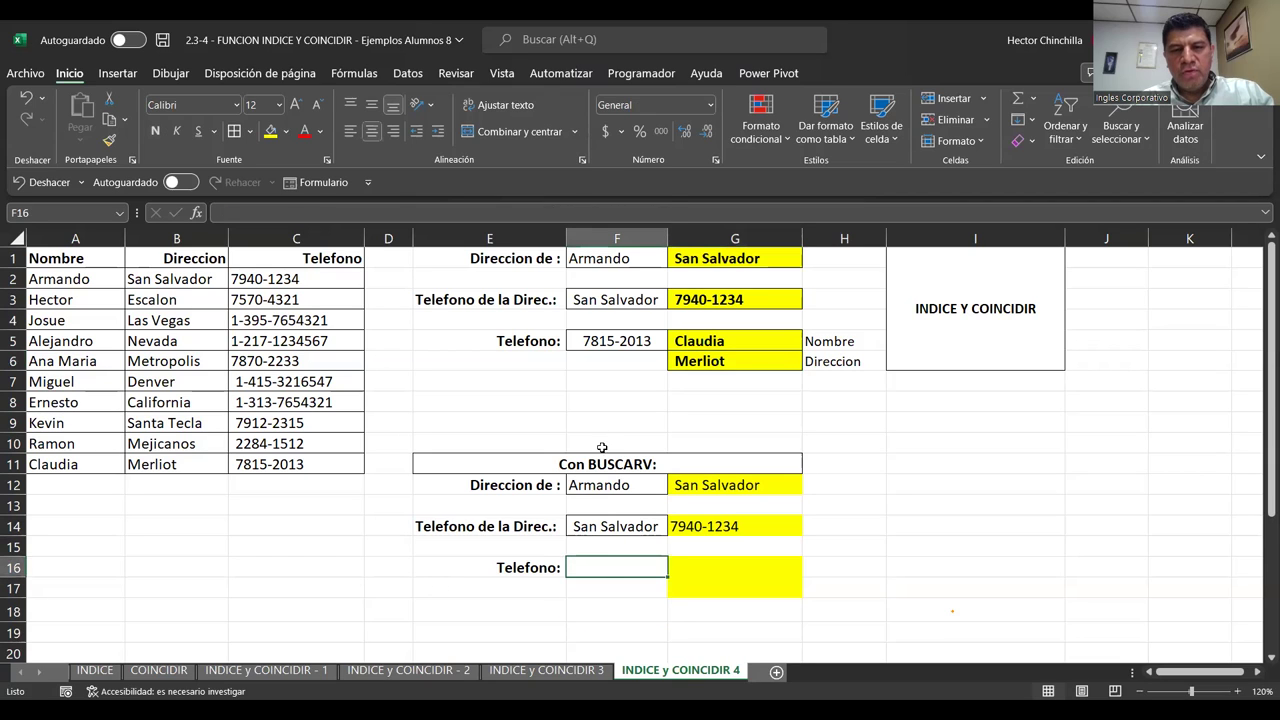
{"action": "left_click", "coordinate": [606, 341]}
{"action": "left_click_drag", "start_coordinate": [696, 343], "coordinate": [700, 361]}
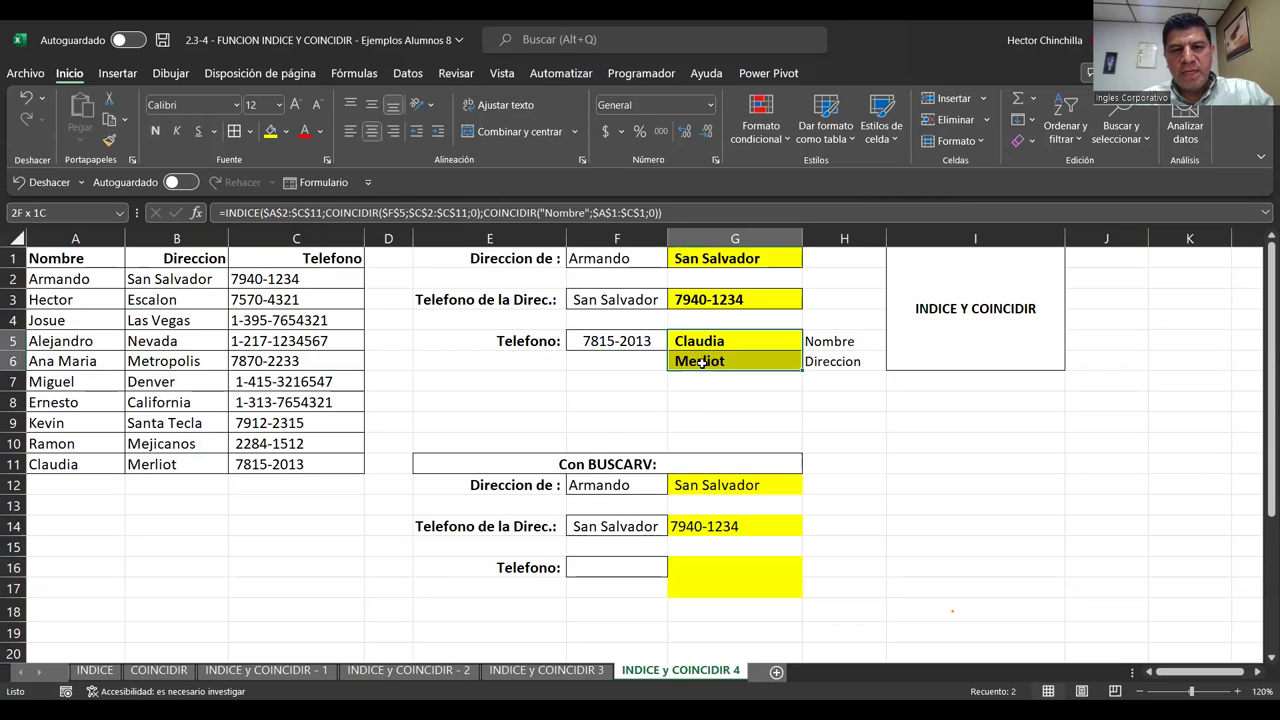
- Apply cell borders to the yellow BUSCARV result cells G16:G17, G14 and G12
{"action": "left_click", "coordinate": [678, 567]}
{"action": "key", "text": "shift+Down"}
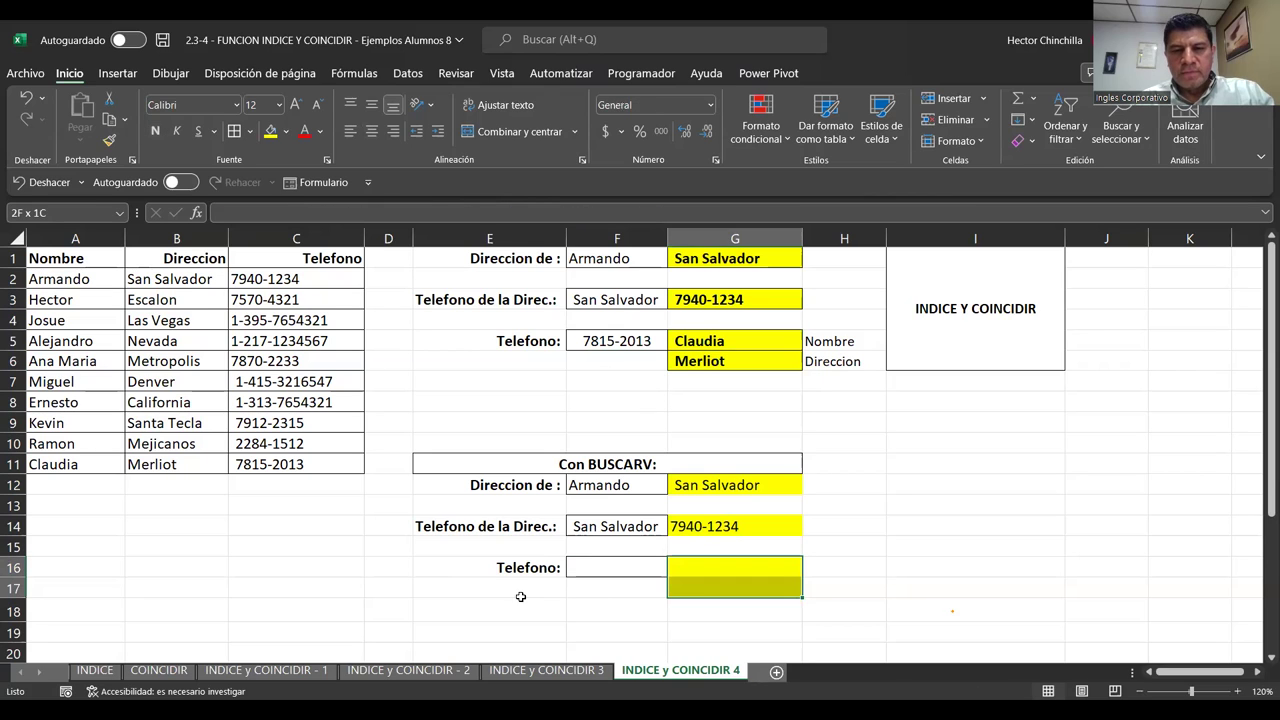
{"action": "key", "text": "Down"}
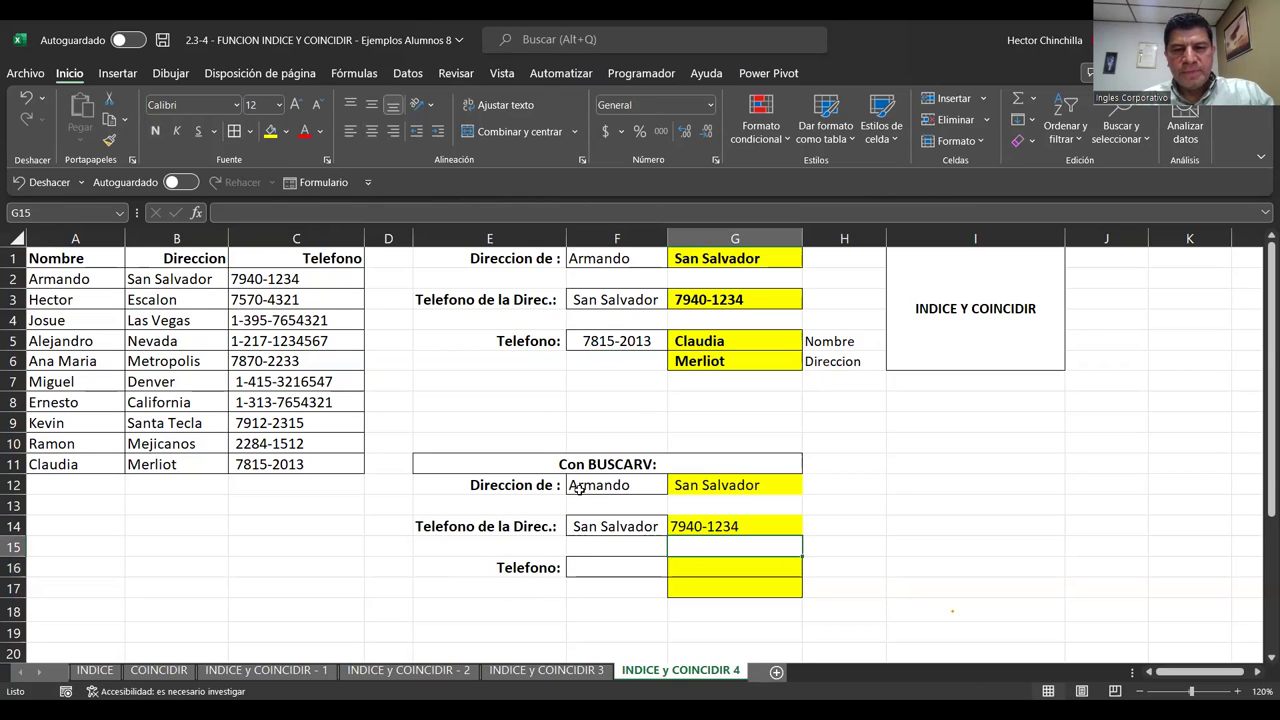
{"action": "key", "text": "Up"}
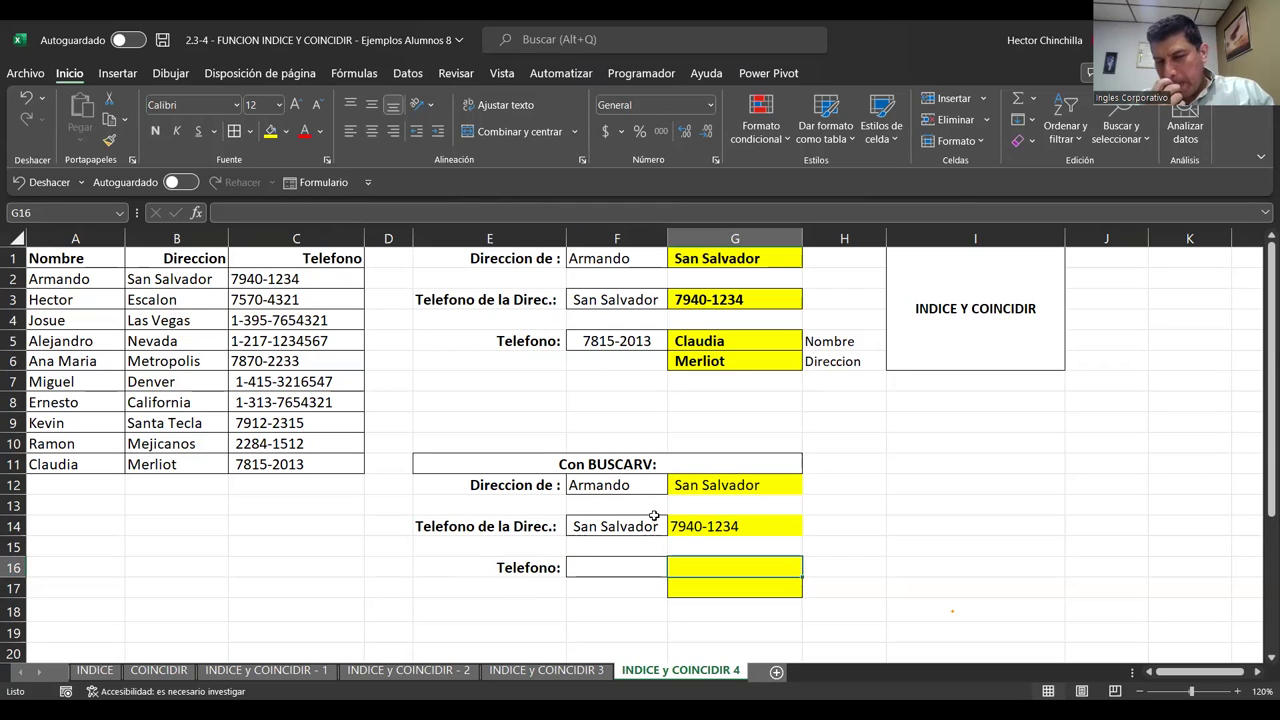
{"action": "left_click", "coordinate": [694, 526]}
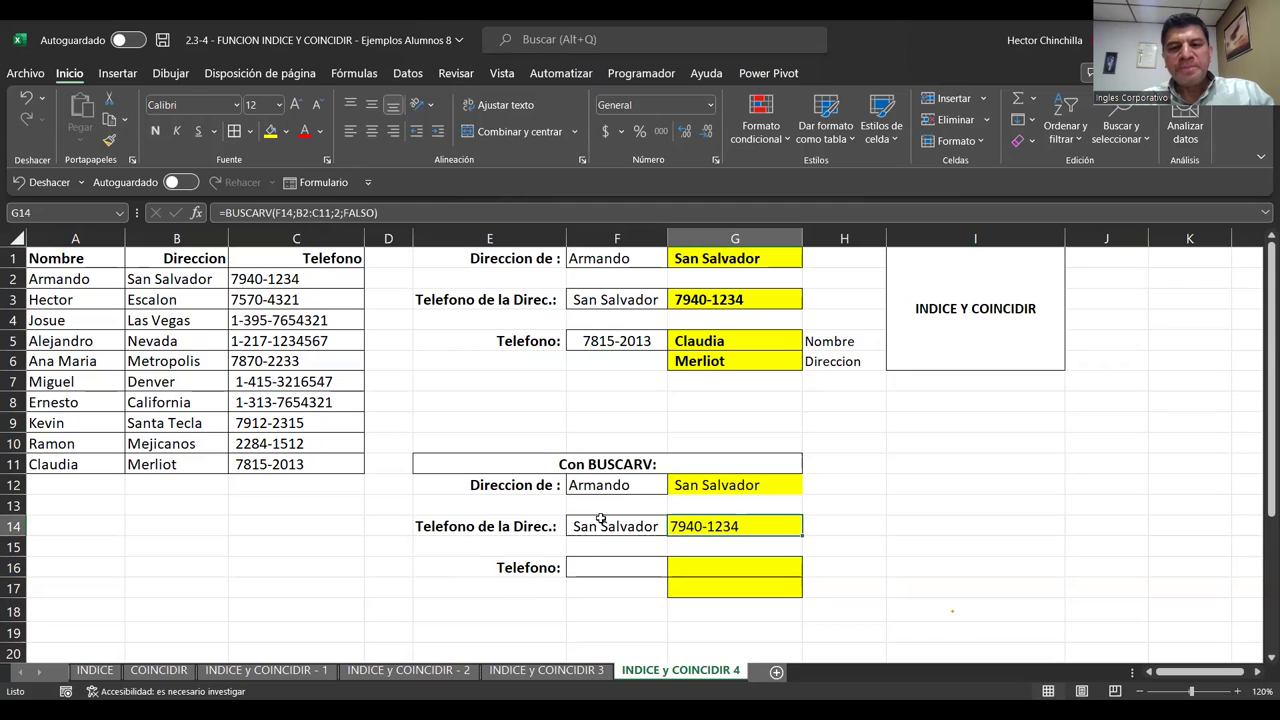
{"action": "left_click", "coordinate": [710, 487]}
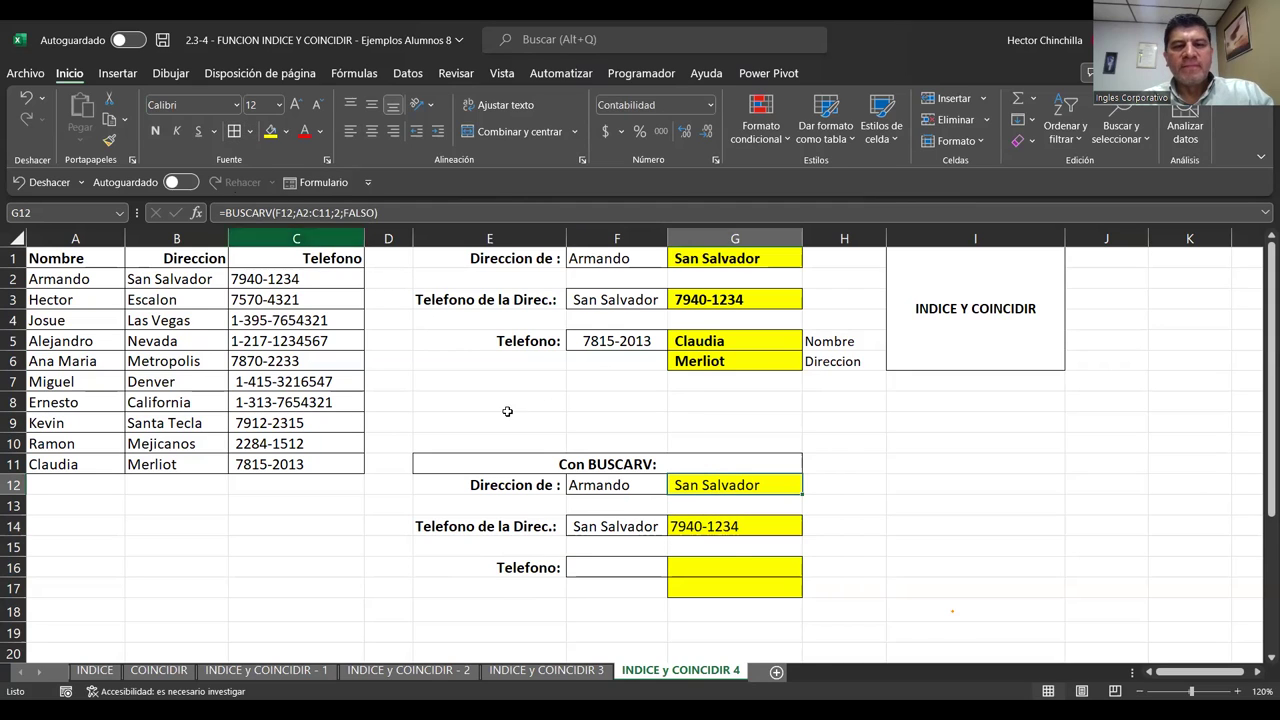
- Examine the empty phone lookup block of the BUSCARV section, covering F16 and the result cells G16 and G17
{"action": "left_click", "coordinate": [688, 568]}
{"action": "left_click", "coordinate": [616, 598]}
{"action": "key", "text": "Right"}
{"action": "key", "text": "Right"}
{"action": "scroll", "coordinate": [744, 532], "scroll_direction": "down", "scroll_amount": 1}
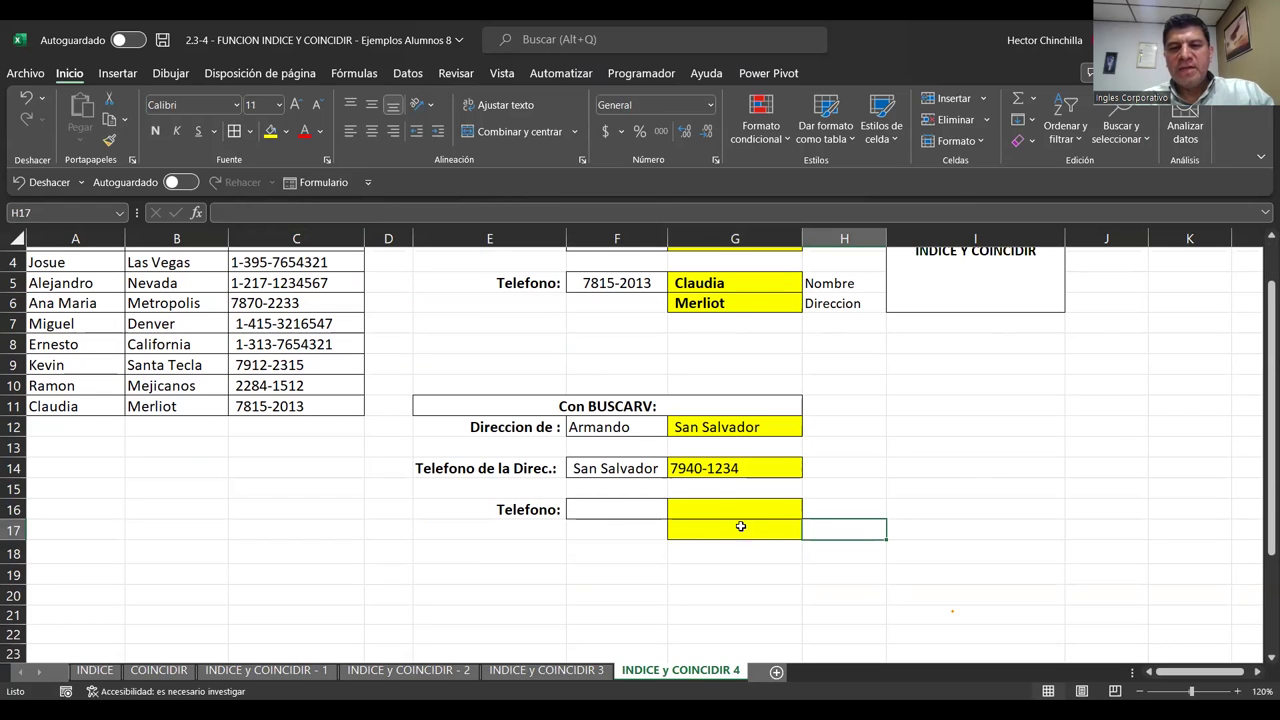
{"action": "left_click", "coordinate": [714, 508]}
{"action": "scroll", "coordinate": [625, 462], "scroll_direction": "up", "scroll_amount": 1}
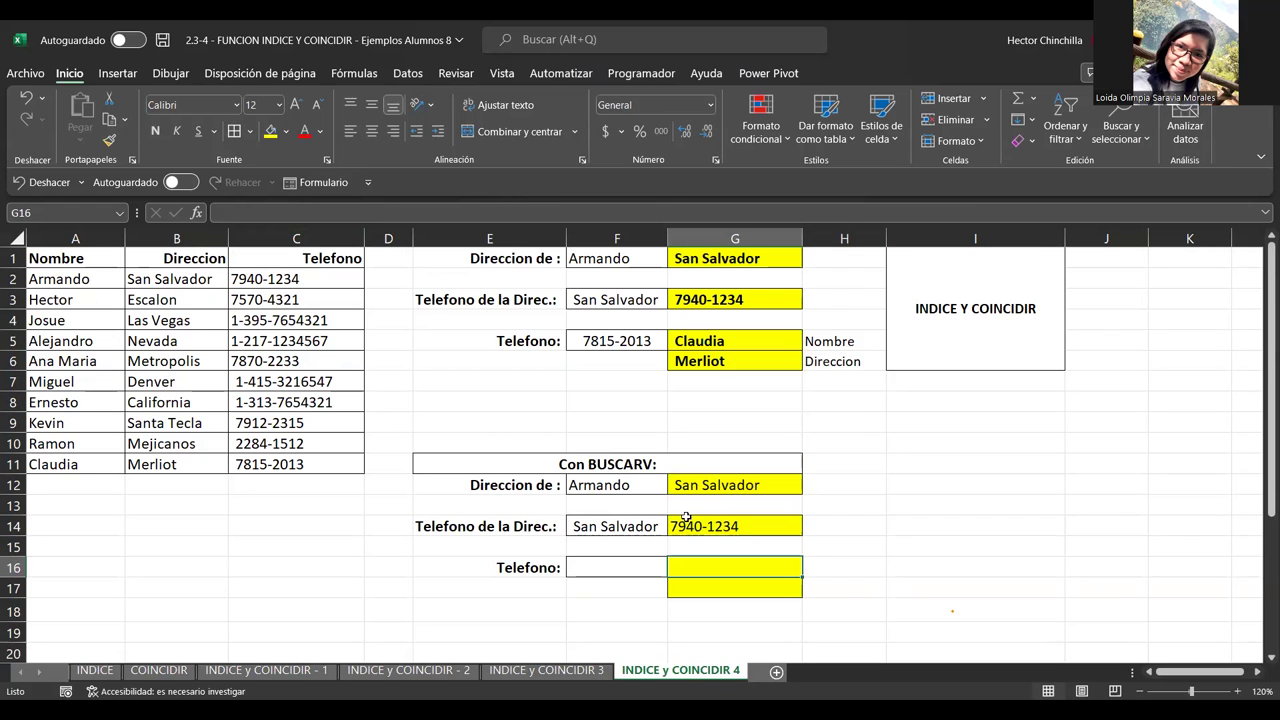
{"action": "left_click", "coordinate": [711, 585]}
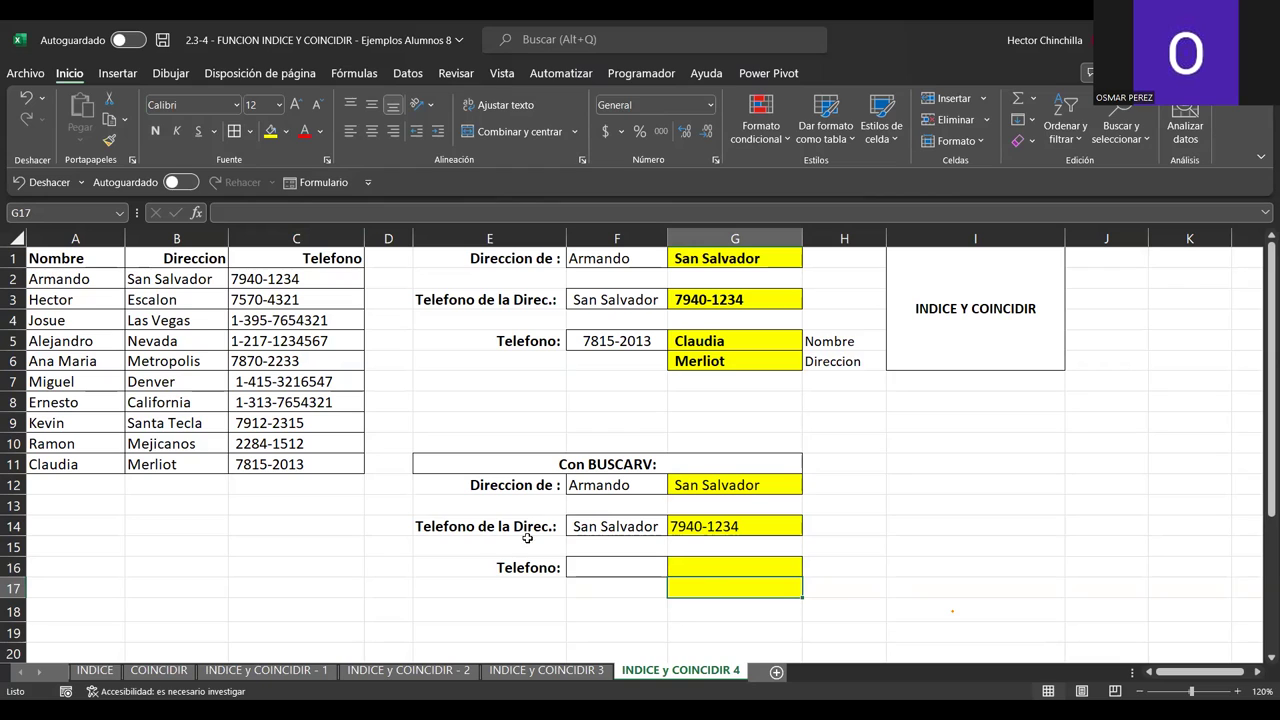
{"action": "left_click", "coordinate": [603, 562]}
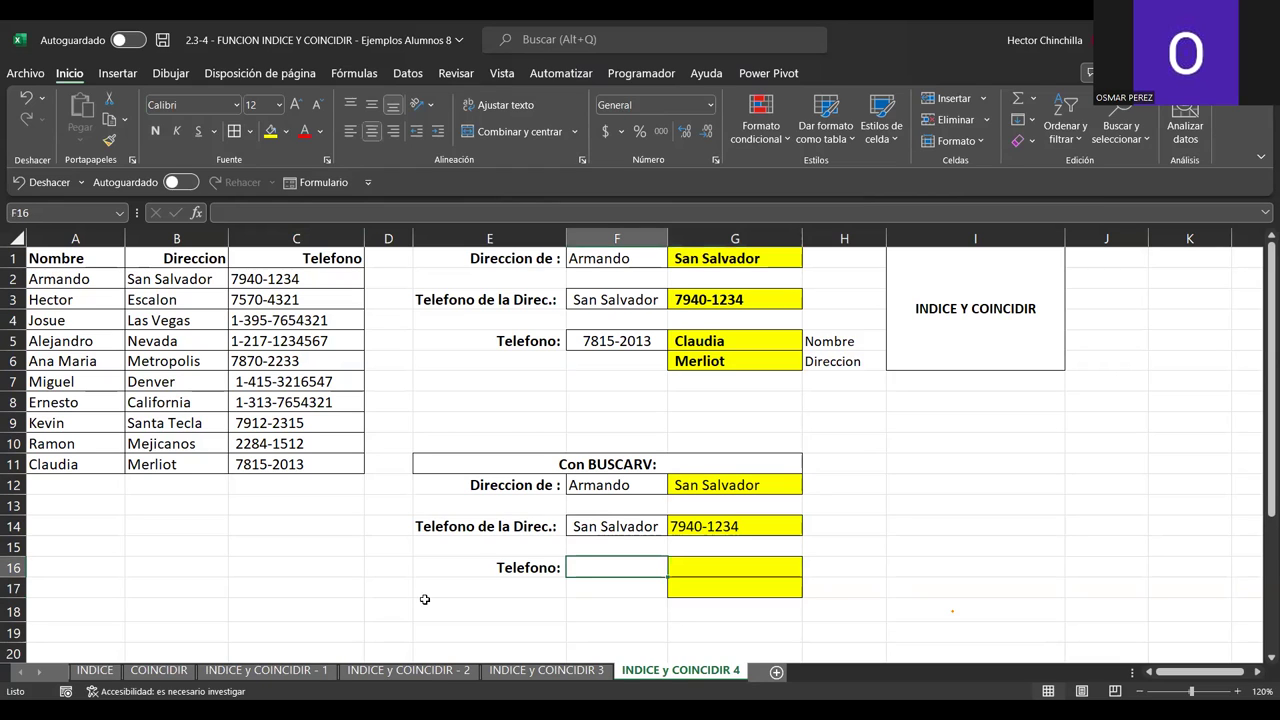
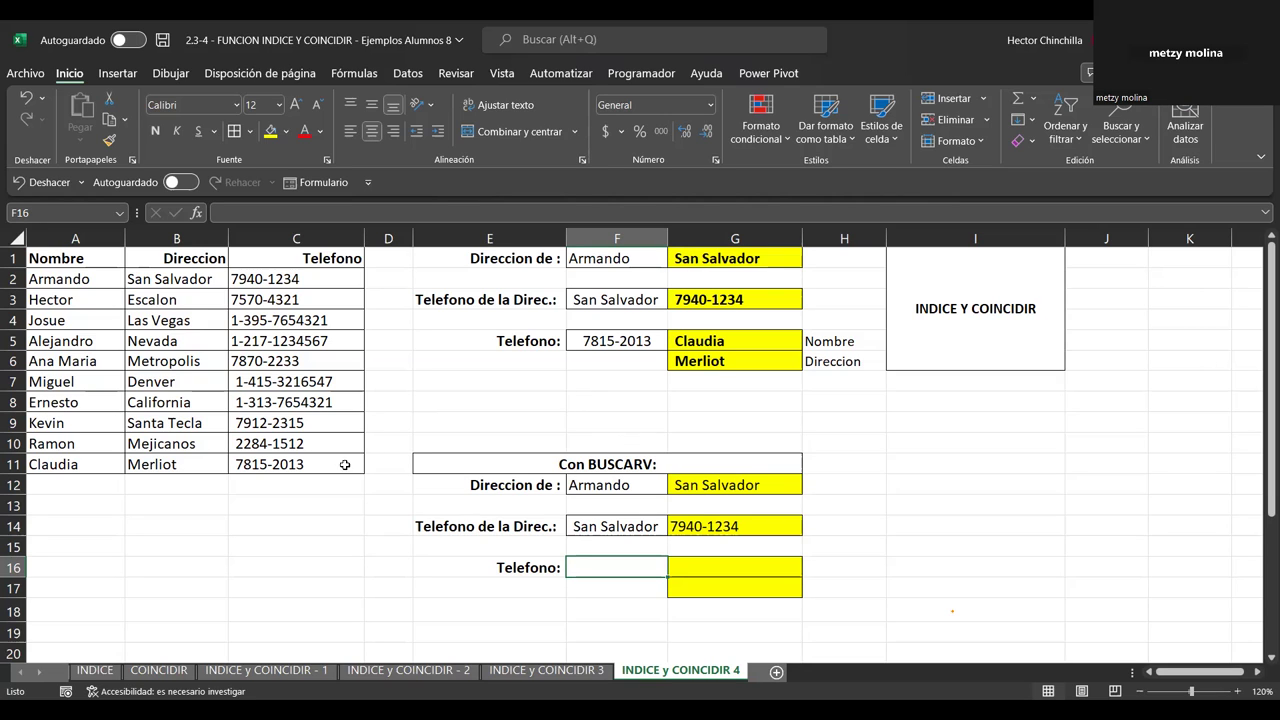
- Compare the BUSCARV section with the INDICE and COINCIDIR results in G1:G6 and check the column order of the source table's records
{"action": "left_click", "coordinate": [428, 417]}
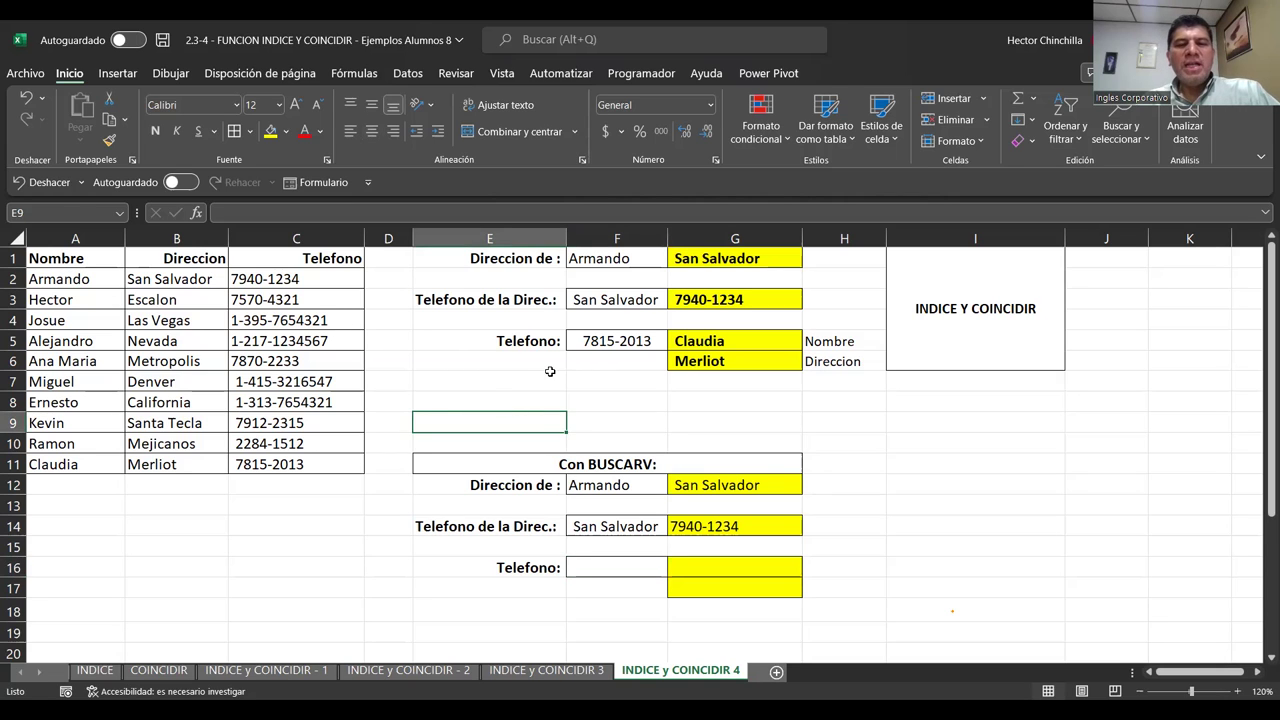
{"action": "left_click", "coordinate": [590, 464]}
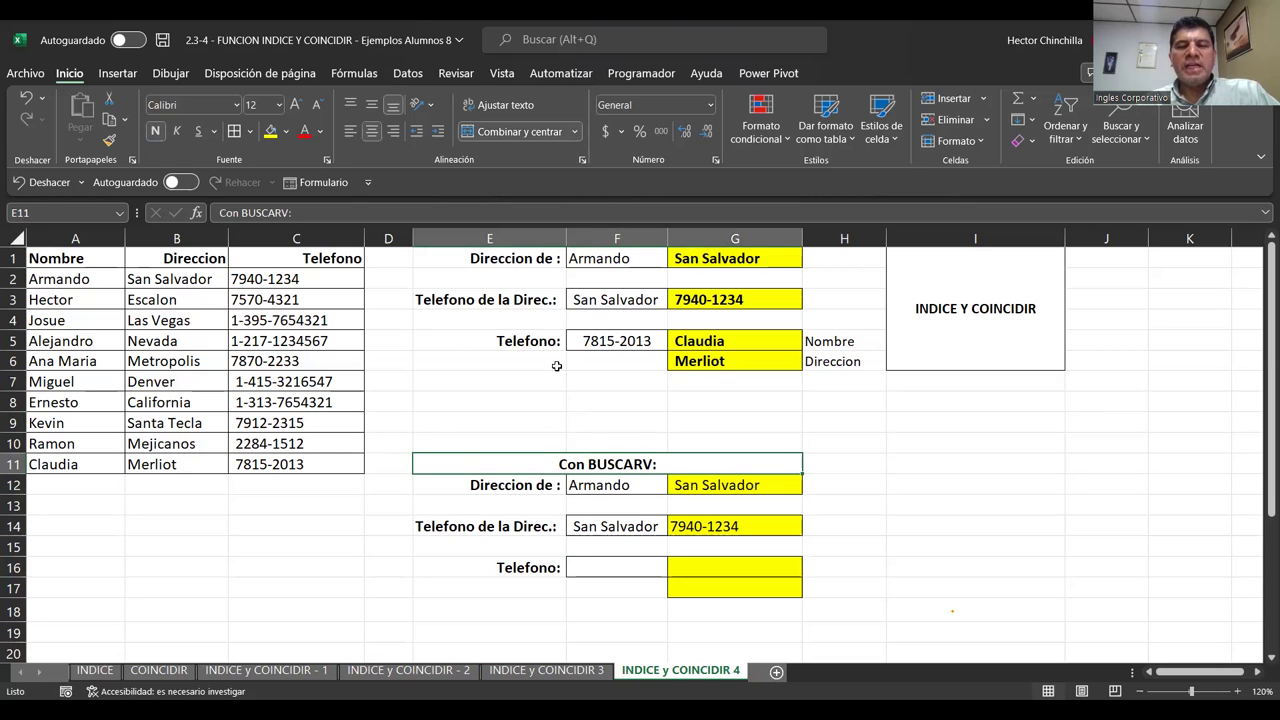
{"action": "left_click_drag", "start_coordinate": [700, 259], "coordinate": [720, 362]}
{"action": "left_click", "coordinate": [636, 482]}
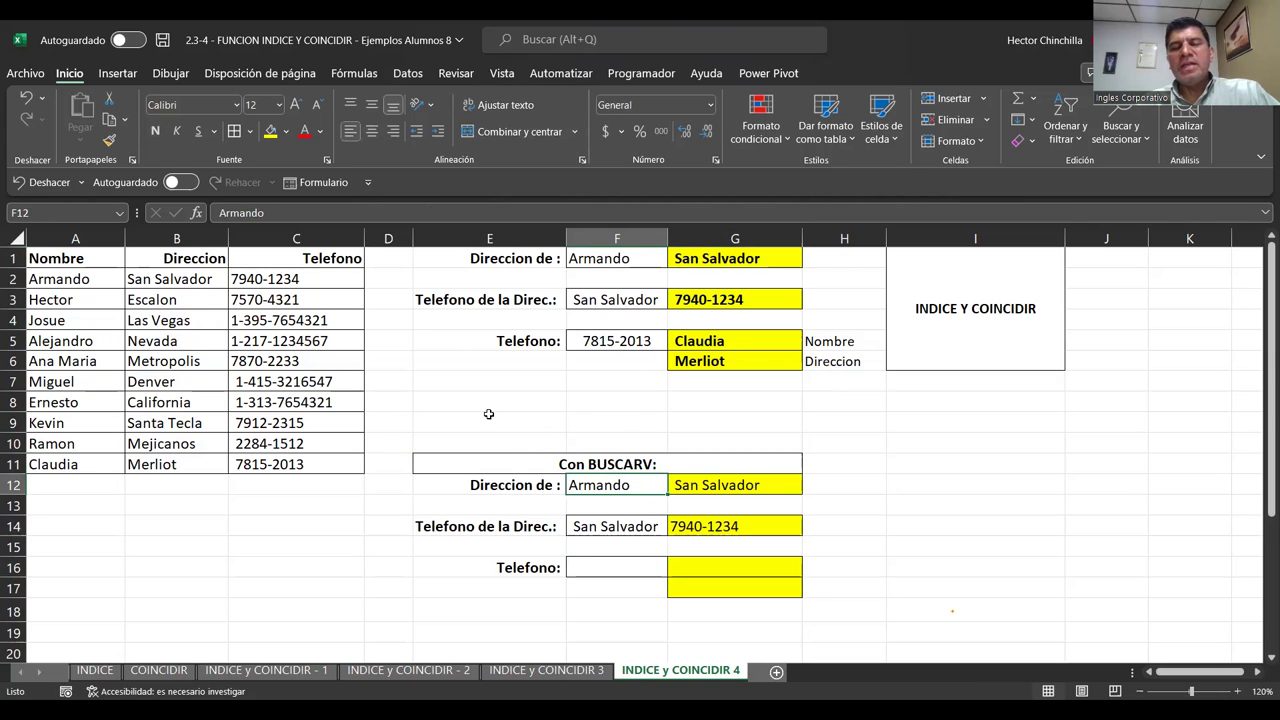
{"action": "left_click", "coordinate": [596, 462]}
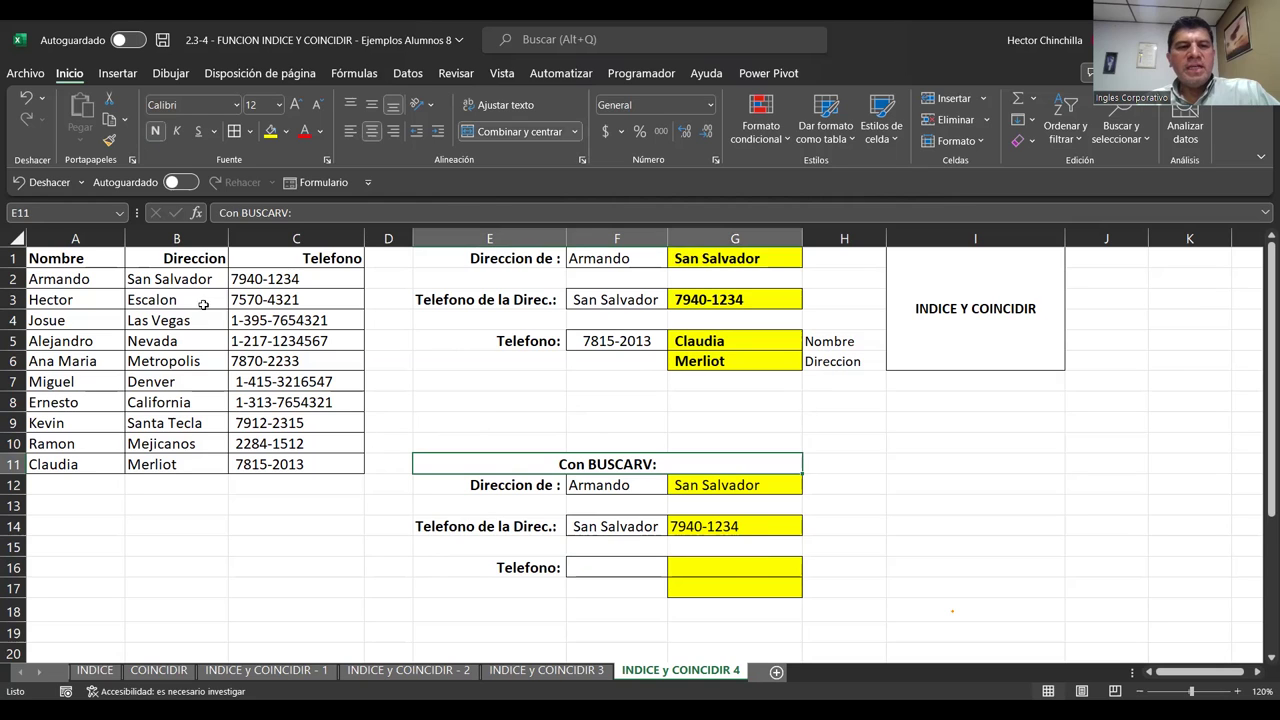
{"action": "left_click", "coordinate": [255, 281]}
{"action": "left_click", "coordinate": [217, 281]}
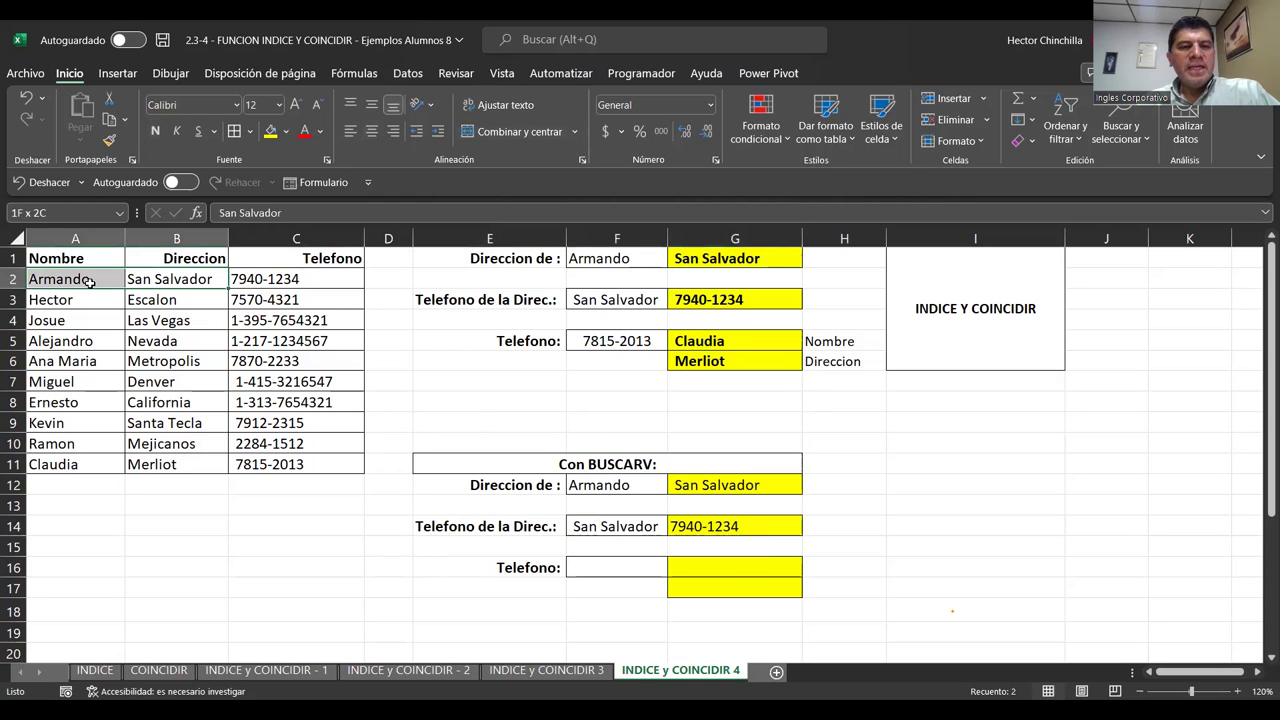
{"action": "left_click", "coordinate": [243, 300]}
{"action": "left_click", "coordinate": [190, 338]}
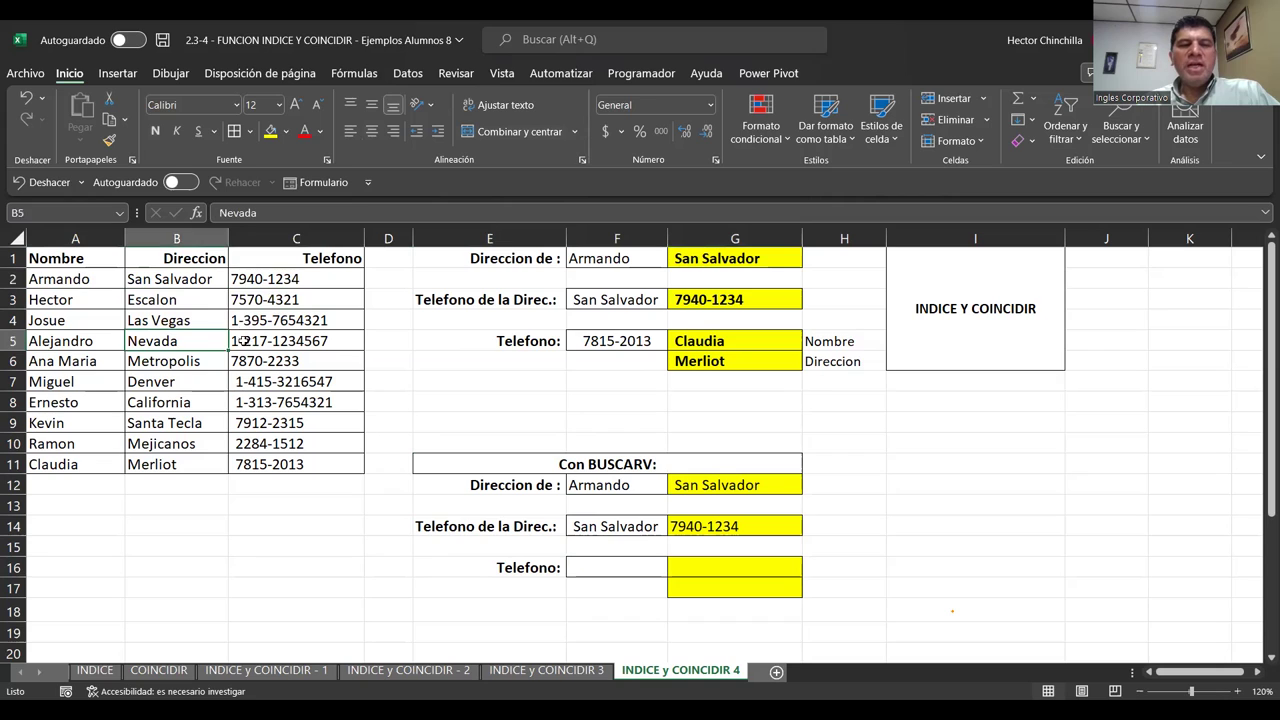
{"action": "left_click", "coordinate": [284, 287]}
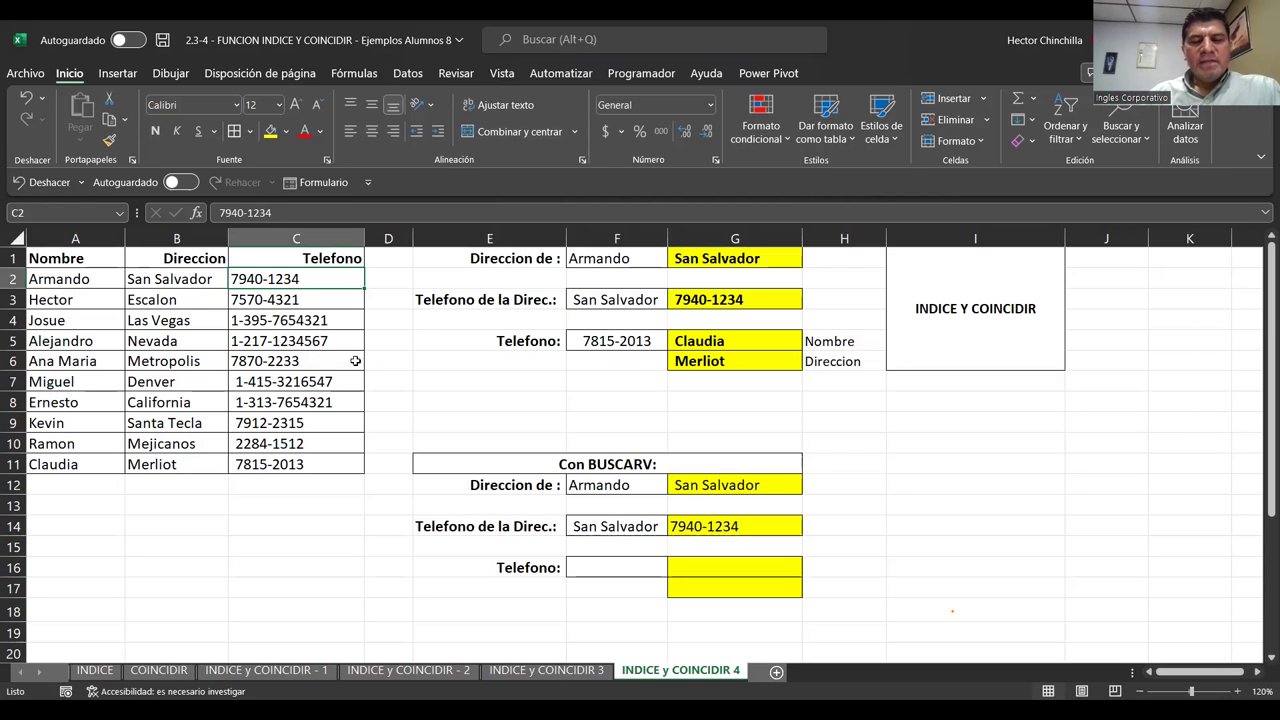
- Fill the empty phone input cell F16 of the BUSCARV section with the standard red colour
{"action": "left_click", "coordinate": [578, 566]}
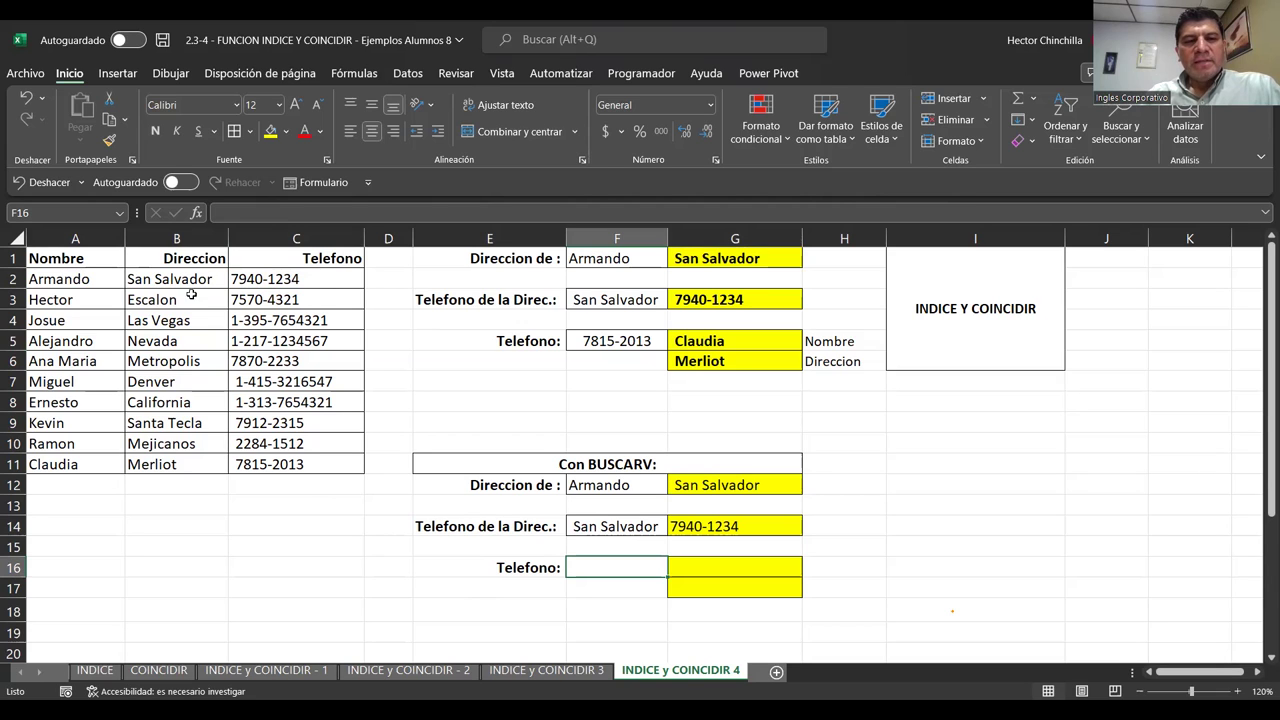
{"action": "scroll", "coordinate": [412, 522], "scroll_direction": "down", "scroll_amount": 1}
{"action": "left_click", "coordinate": [600, 548]}
{"action": "left_click", "coordinate": [654, 514]}
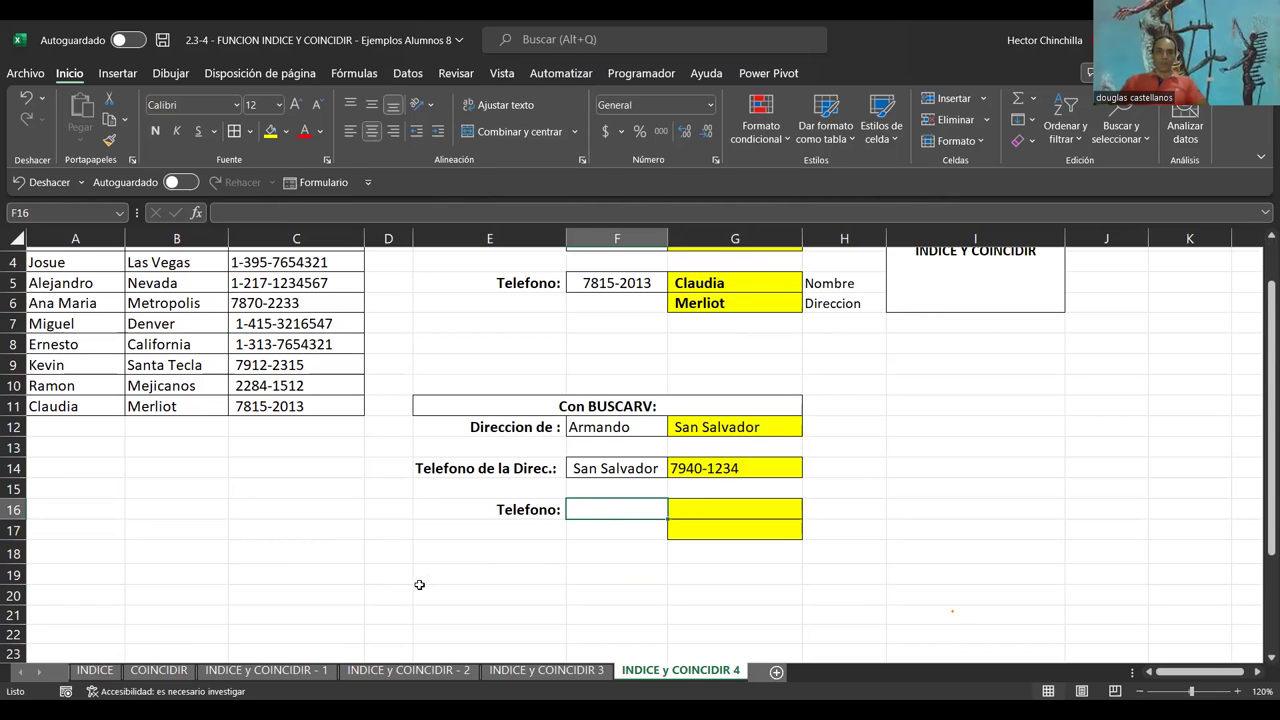
{"action": "key", "text": "shift+Right"}
{"action": "key", "text": "shift+Left"}
{"action": "left_click", "coordinate": [271, 133]}
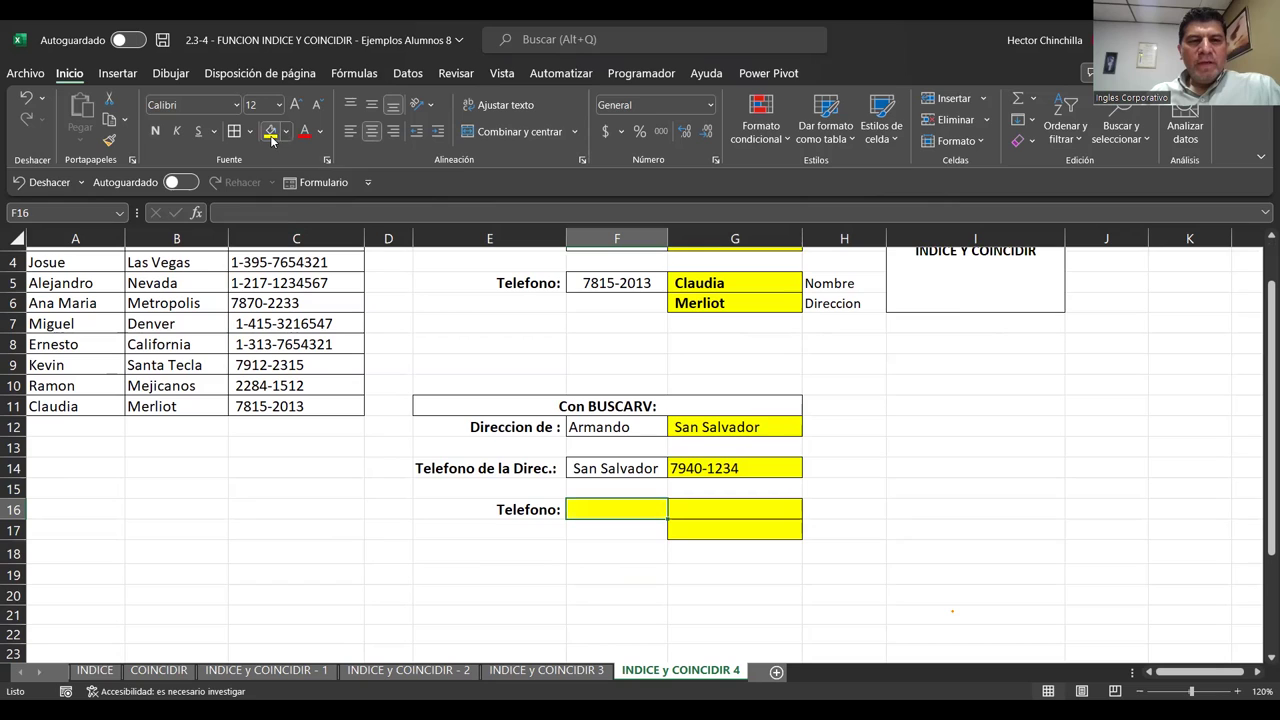
{"action": "left_click", "coordinate": [287, 134]}
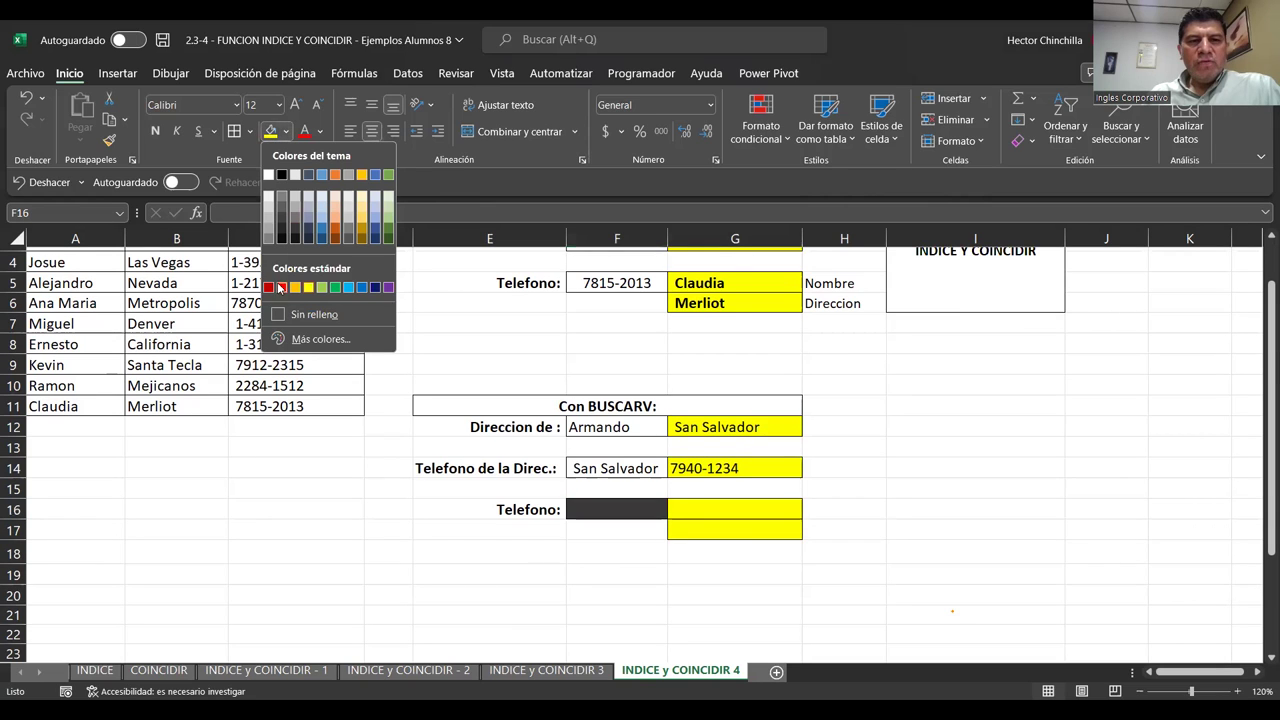
{"action": "left_click", "coordinate": [281, 288]}
- Apply the same red fill to the BUSCARV phone result cells G16:G17
{"action": "key", "text": "Right"}
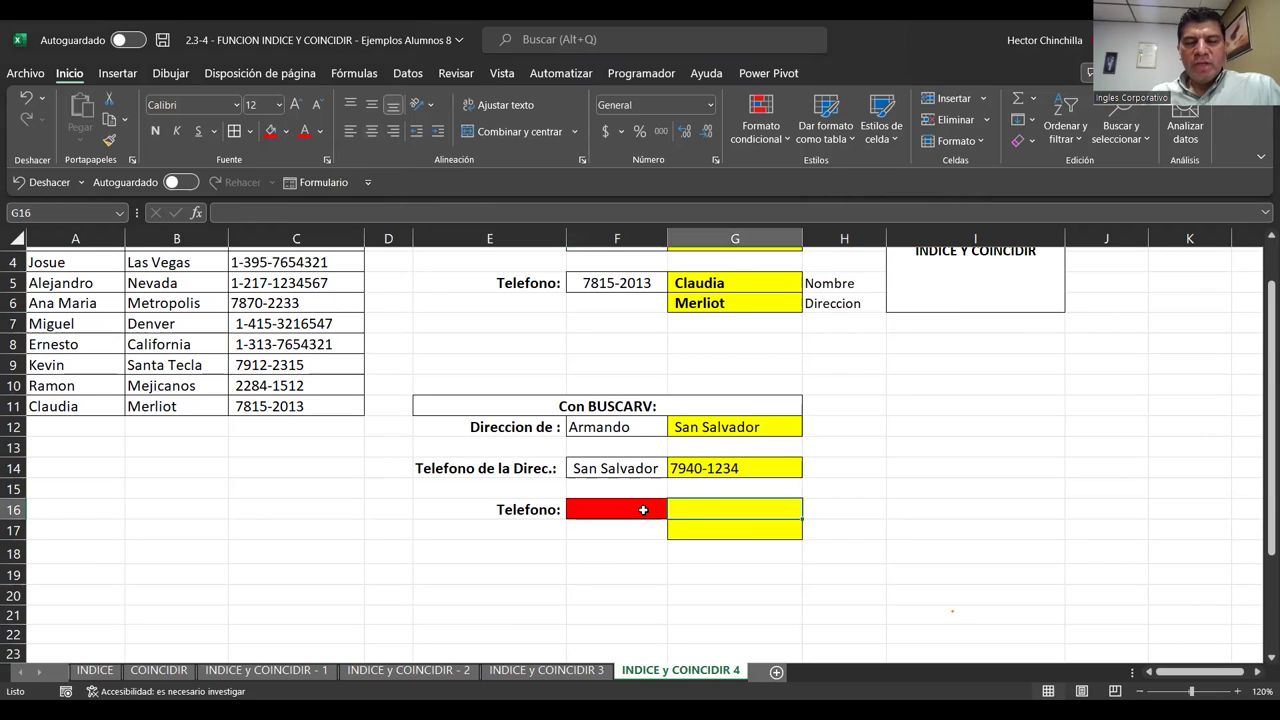
{"action": "key", "text": "shift+Down"}
{"action": "left_click", "coordinate": [270, 131]}
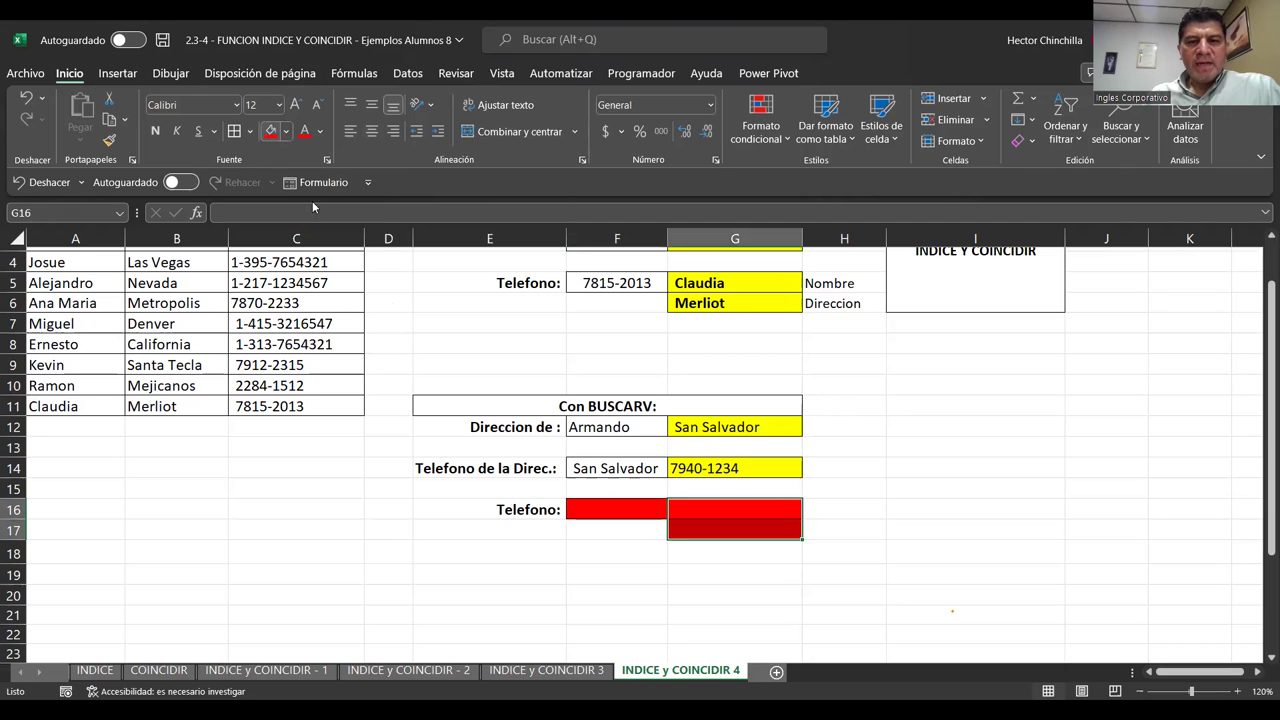
- Examine the INDICE and COINCIDIR formulas in G5 and G6 that look up the name and address from the phone in F5
{"action": "key", "text": "Left"}
{"action": "key", "text": "Left"}
{"action": "key", "text": "Left"}
{"action": "key", "text": "Right"}
{"action": "key", "text": "Right"}
{"action": "key", "text": "Up"}
{"action": "key", "text": "Up"}
{"action": "key", "text": "Up"}
{"action": "key", "text": "Up"}
{"action": "key", "text": "Up"}
{"action": "key", "text": "Up"}
{"action": "key", "text": "Up"}
{"action": "key", "text": "Up"}
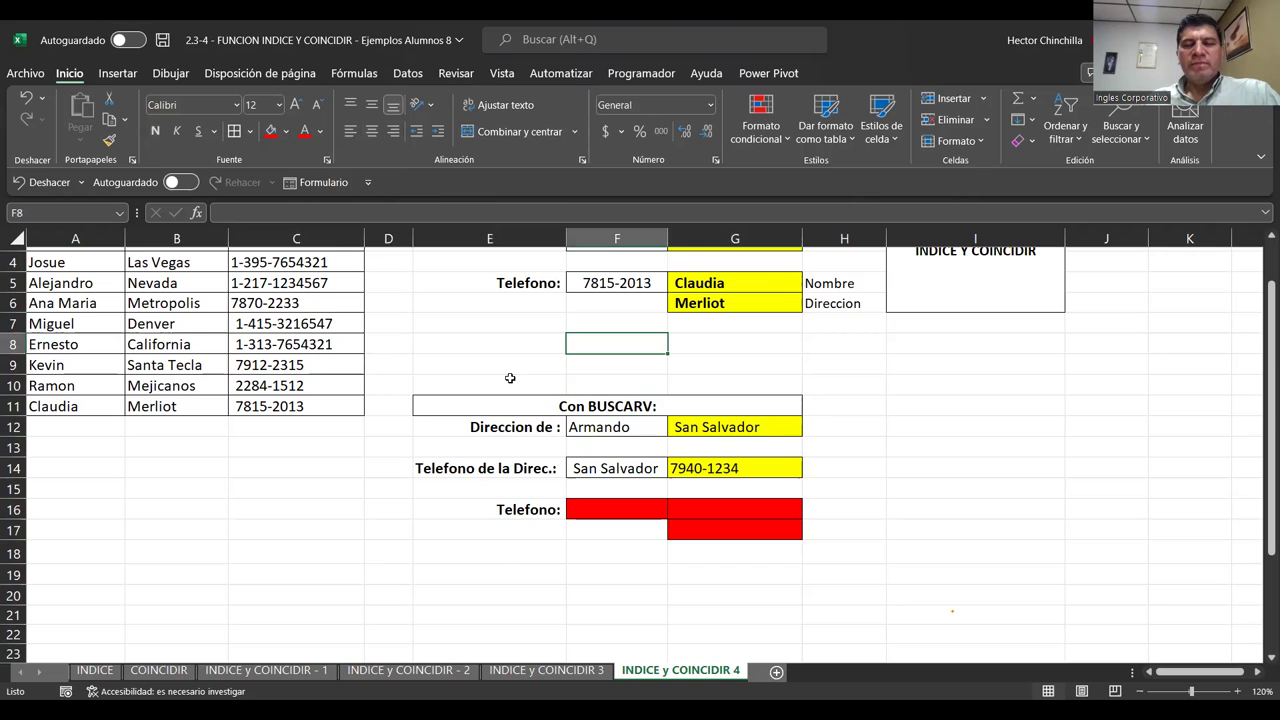
{"action": "key", "text": "Up"}
{"action": "key", "text": "Up"}
{"action": "key", "text": "Up"}
{"action": "key", "text": "Up"}
{"action": "key", "text": "Up"}
{"action": "key", "text": "Up"}
{"action": "key", "text": "Up"}
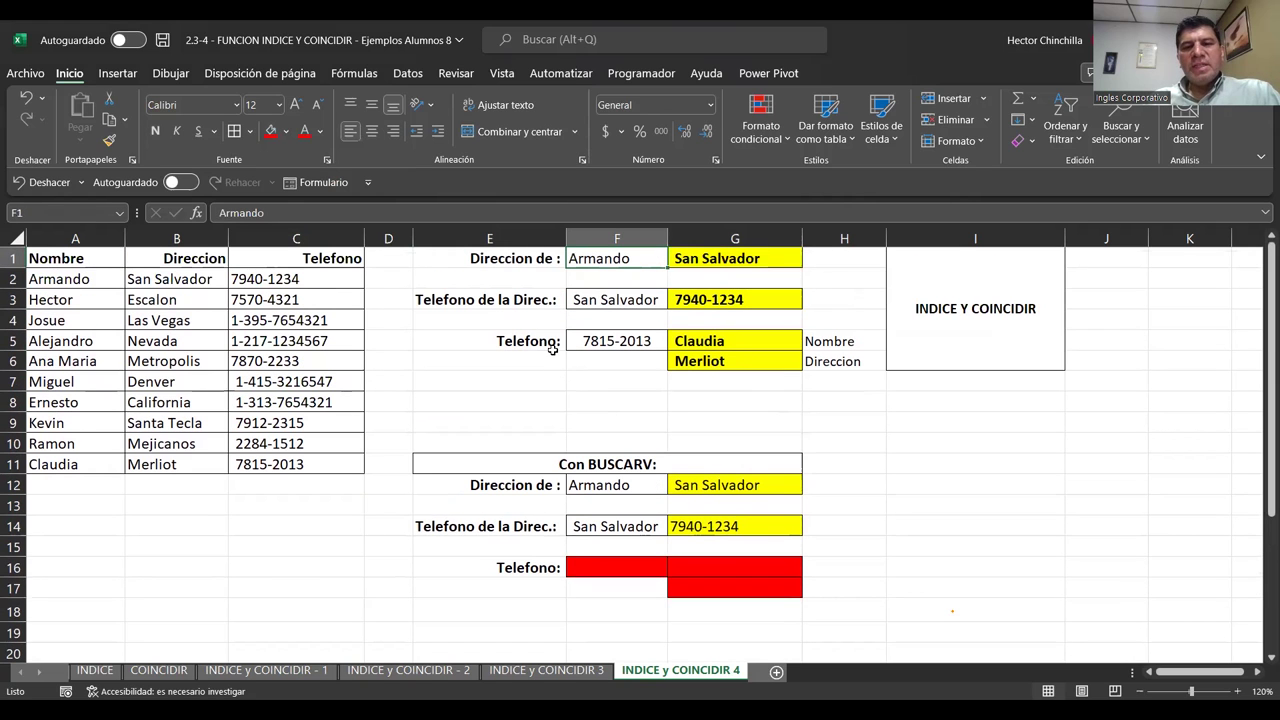
{"action": "left_click", "coordinate": [733, 344]}
{"action": "key", "text": "Down"}
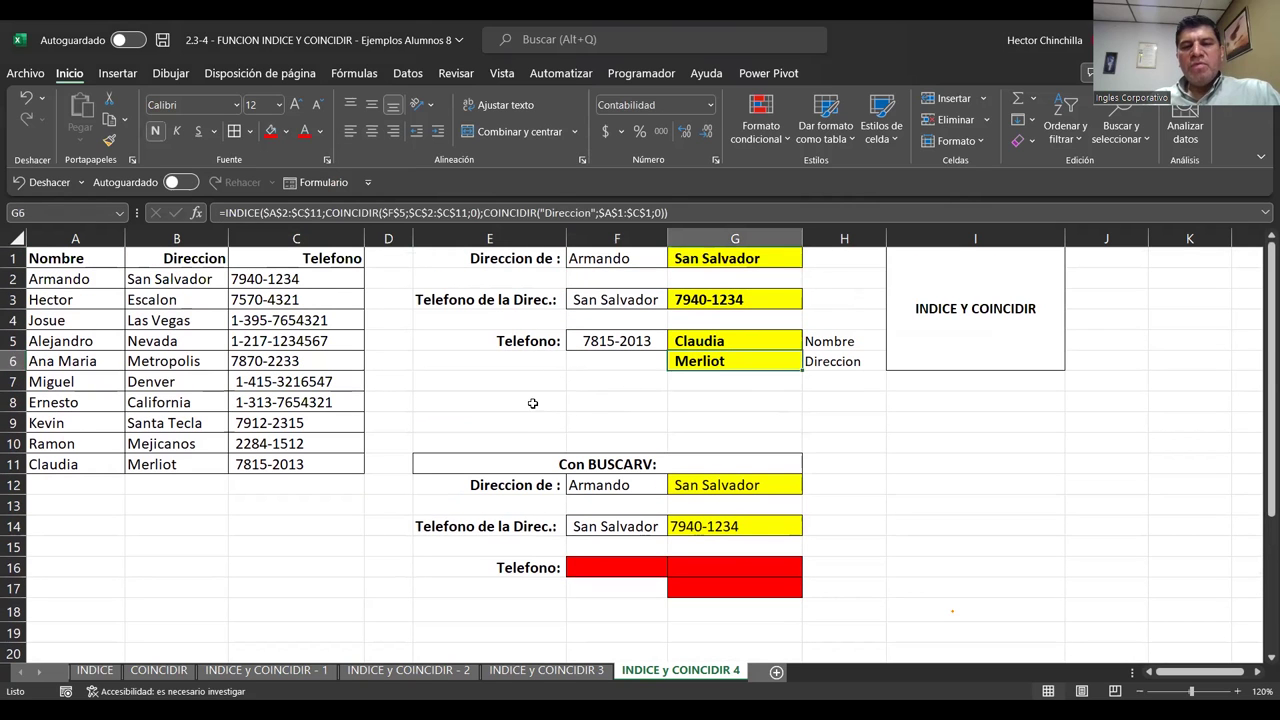
{"action": "key", "text": "Down"}
{"action": "key", "text": "Down"}
{"action": "key", "text": "Down"}
{"action": "key", "text": "Down"}
{"action": "key", "text": "Down"}
{"action": "key", "text": "Up"}
{"action": "key", "text": "Up"}
{"action": "key", "text": "Up"}
{"action": "key", "text": "Up"}
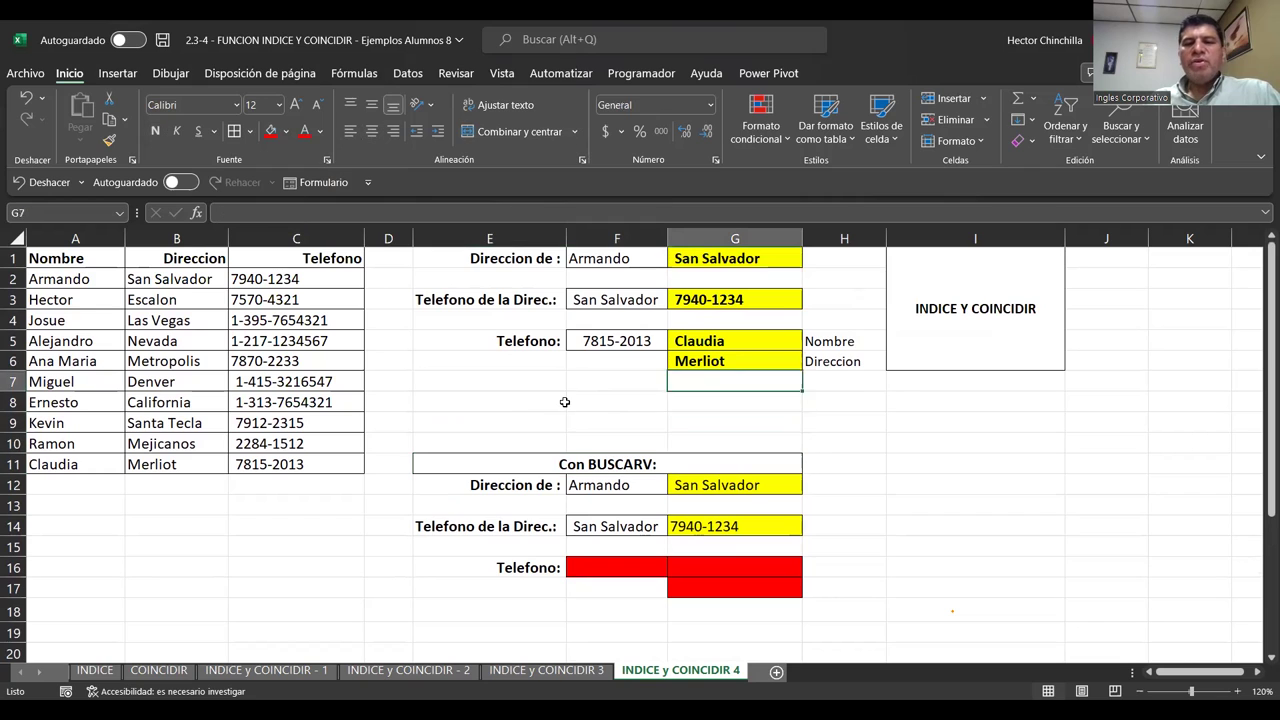
{"action": "key", "text": "Up"}
{"action": "key", "text": "Up"}
{"action": "key", "text": "Down"}
{"action": "key", "text": "Up"}
{"action": "key", "text": "Down"}
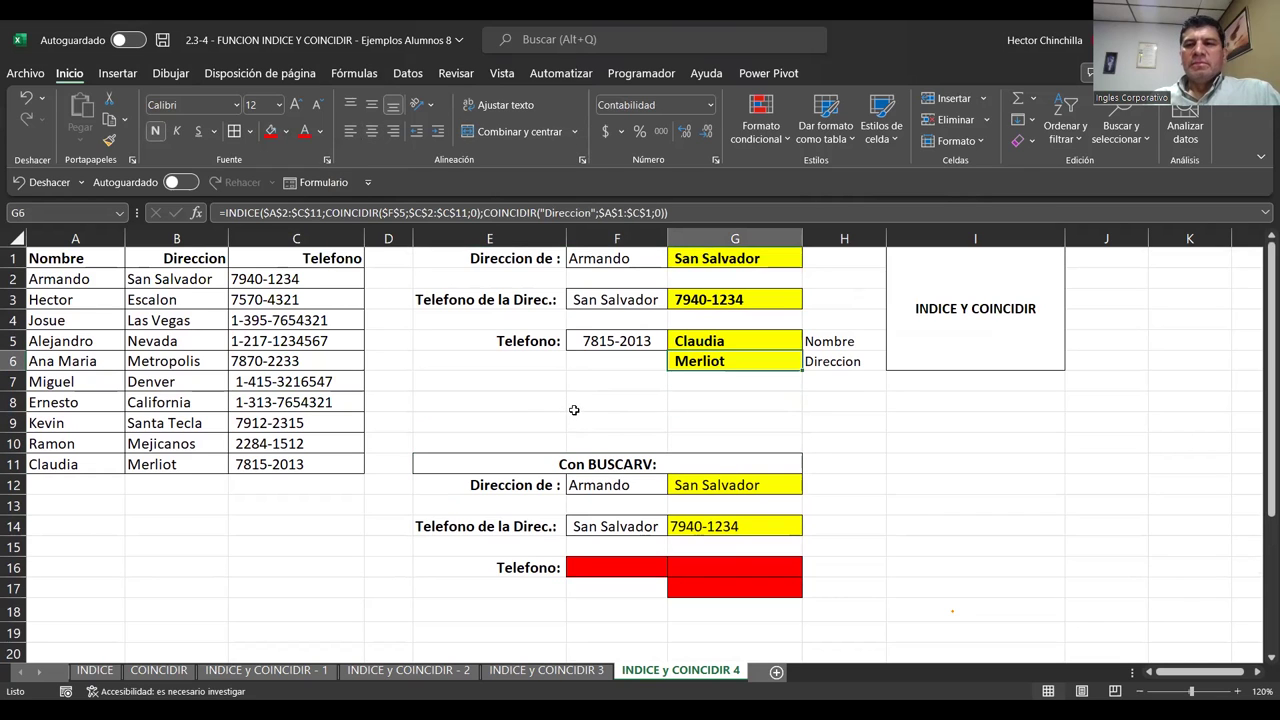
{"action": "scroll", "coordinate": [575, 405], "scroll_direction": "down", "scroll_amount": 1}
{"action": "scroll", "coordinate": [575, 405], "scroll_direction": "up", "scroll_amount": 1}
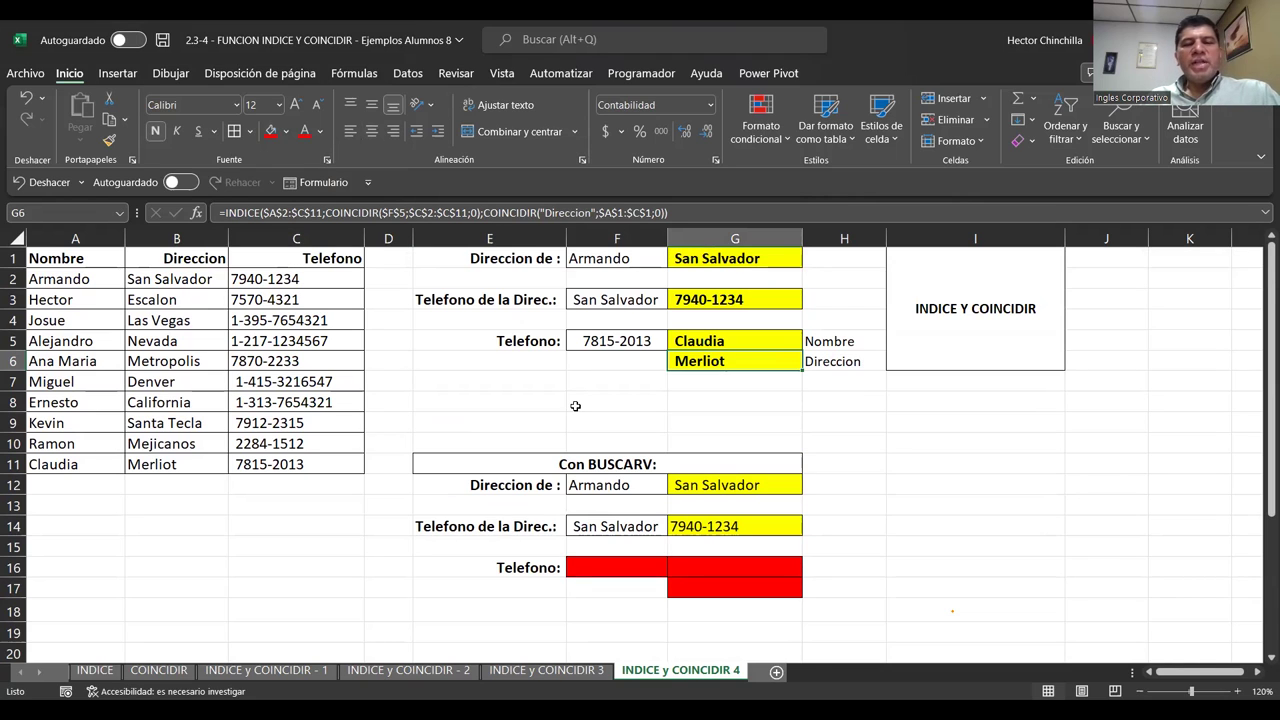
- Compare the INDICE and COINCIDIR phone results in G5:G6 with the BUSCARV section from its heading down to the red cell G17
{"action": "left_click", "coordinate": [429, 388]}
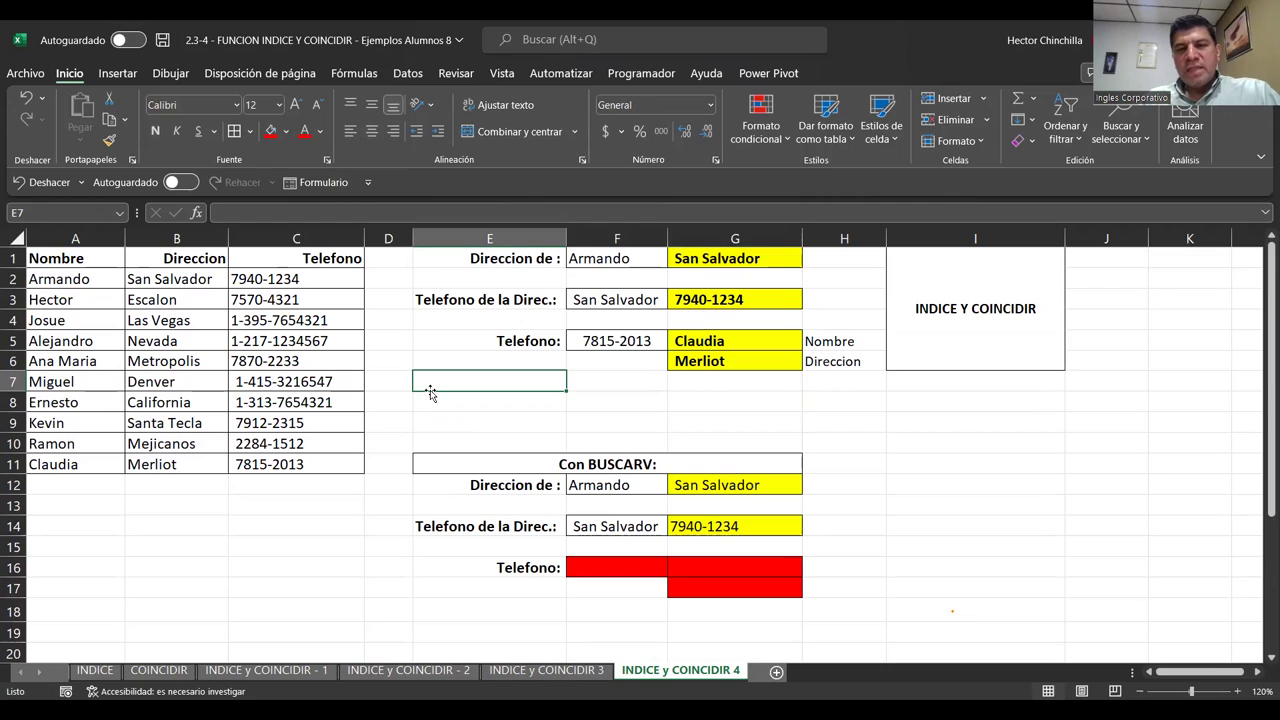
{"action": "left_click", "coordinate": [693, 340]}
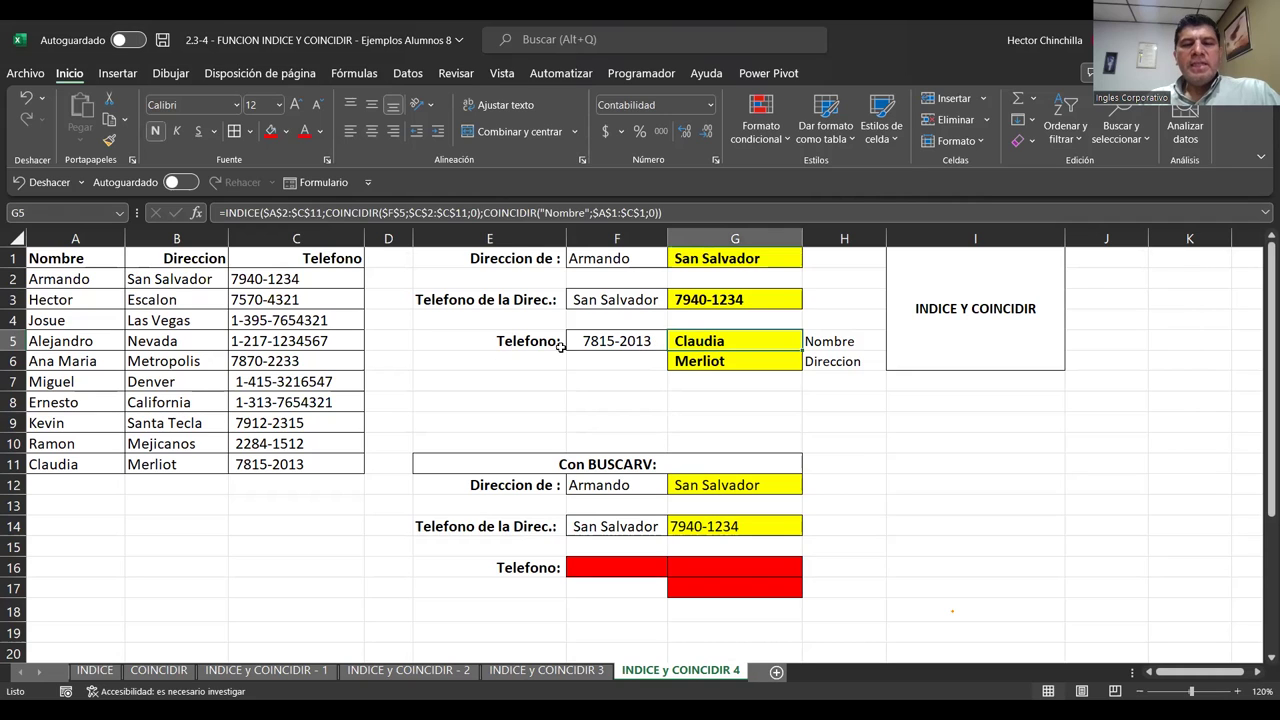
{"action": "left_click", "coordinate": [657, 367]}
{"action": "left_click", "coordinate": [669, 401]}
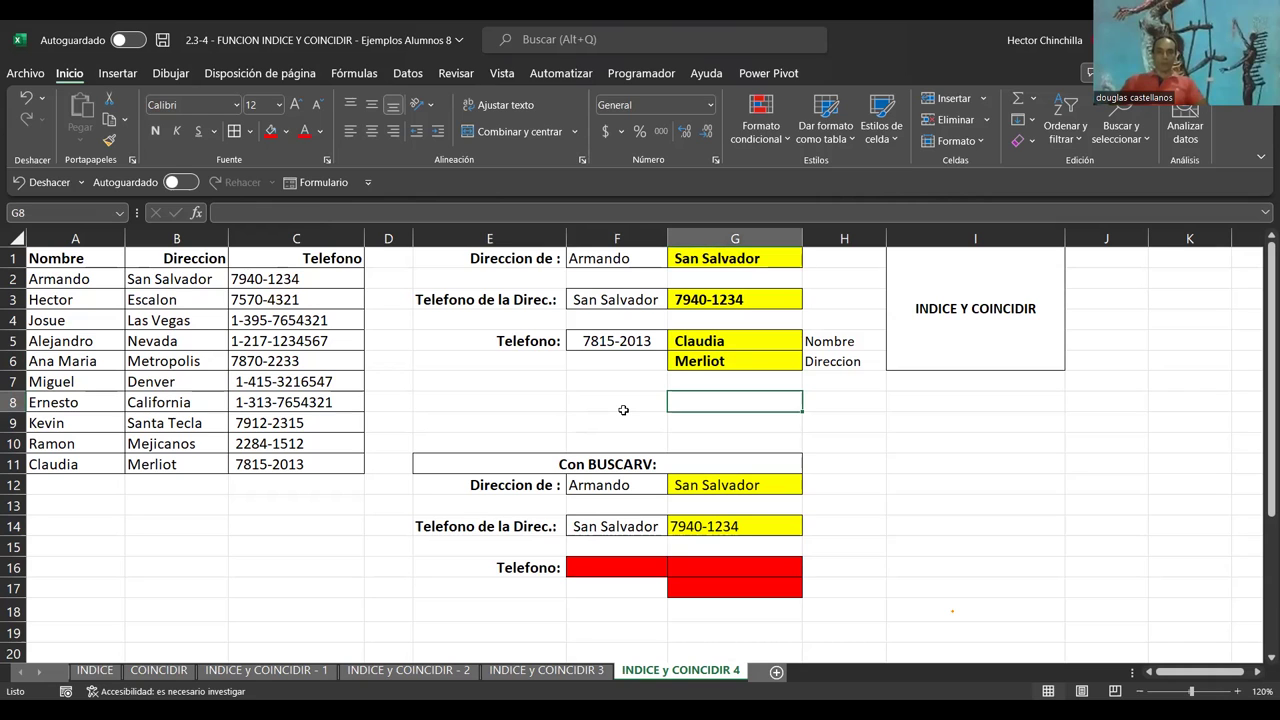
{"action": "left_click", "coordinate": [582, 366]}
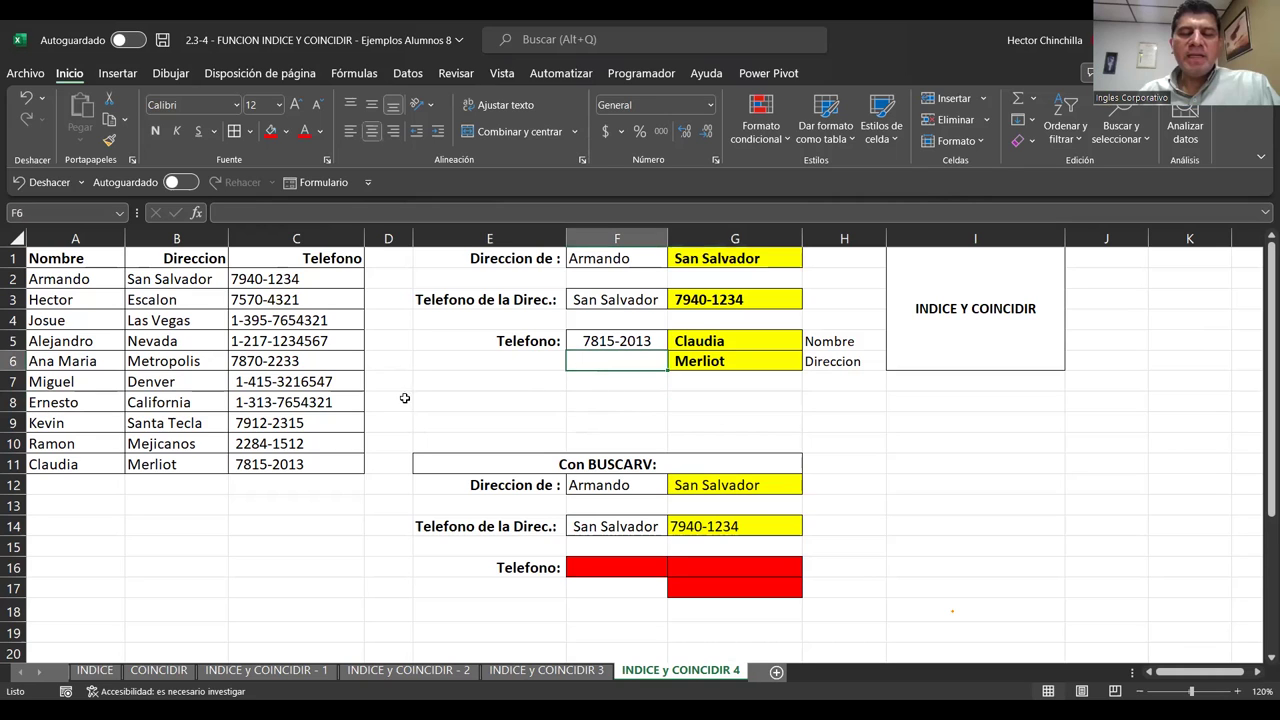
{"action": "left_click", "coordinate": [501, 419]}
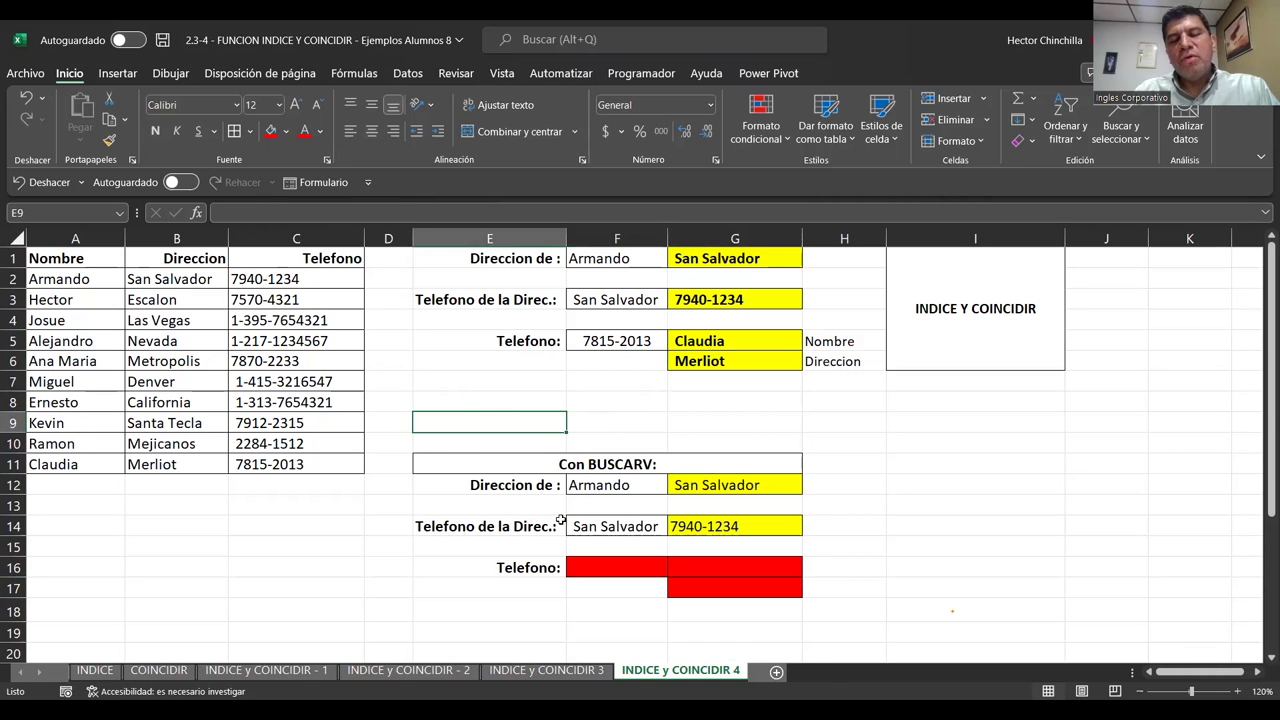
{"action": "left_click", "coordinate": [539, 466]}
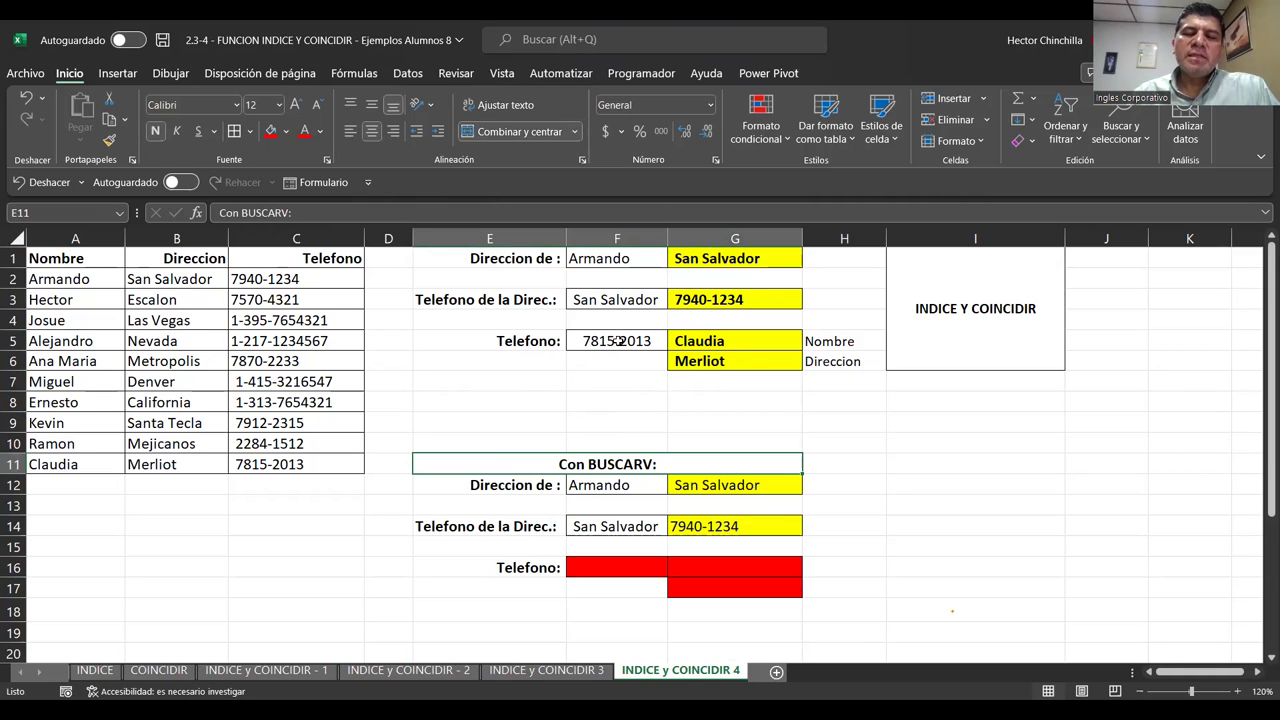
{"action": "left_click_drag", "start_coordinate": [689, 341], "coordinate": [690, 361]}
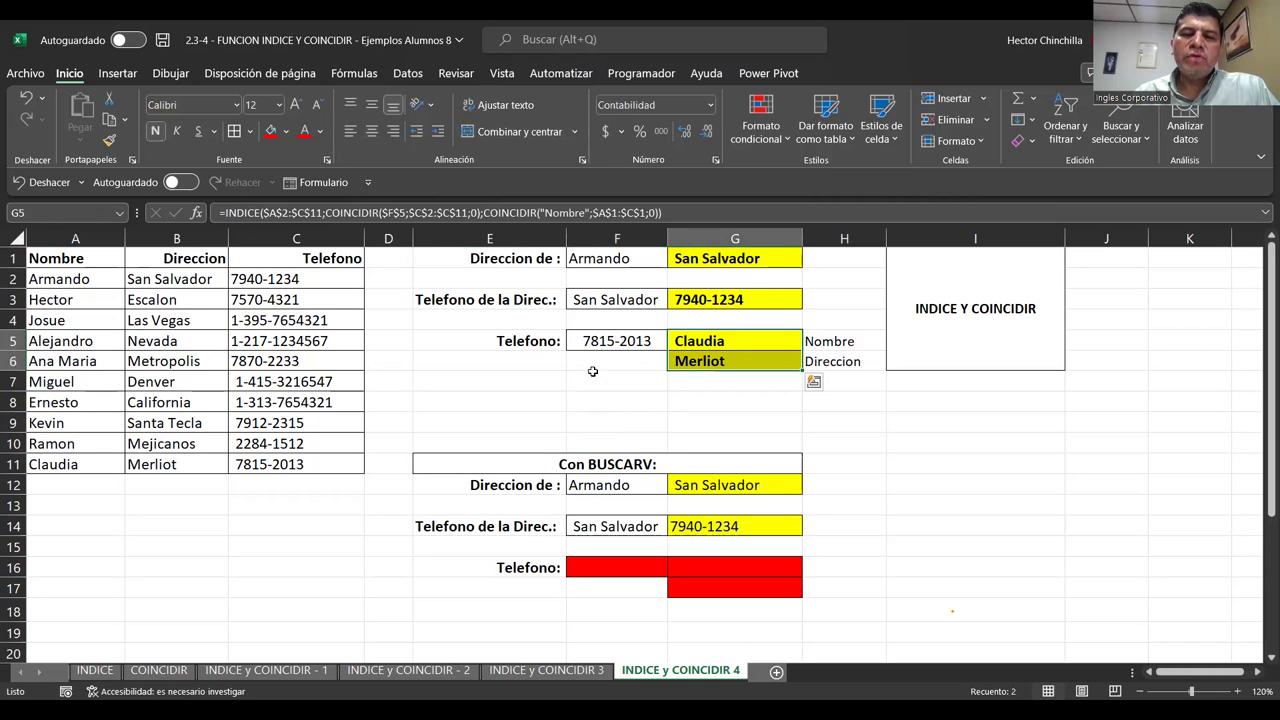
{"action": "left_click", "coordinate": [680, 361]}
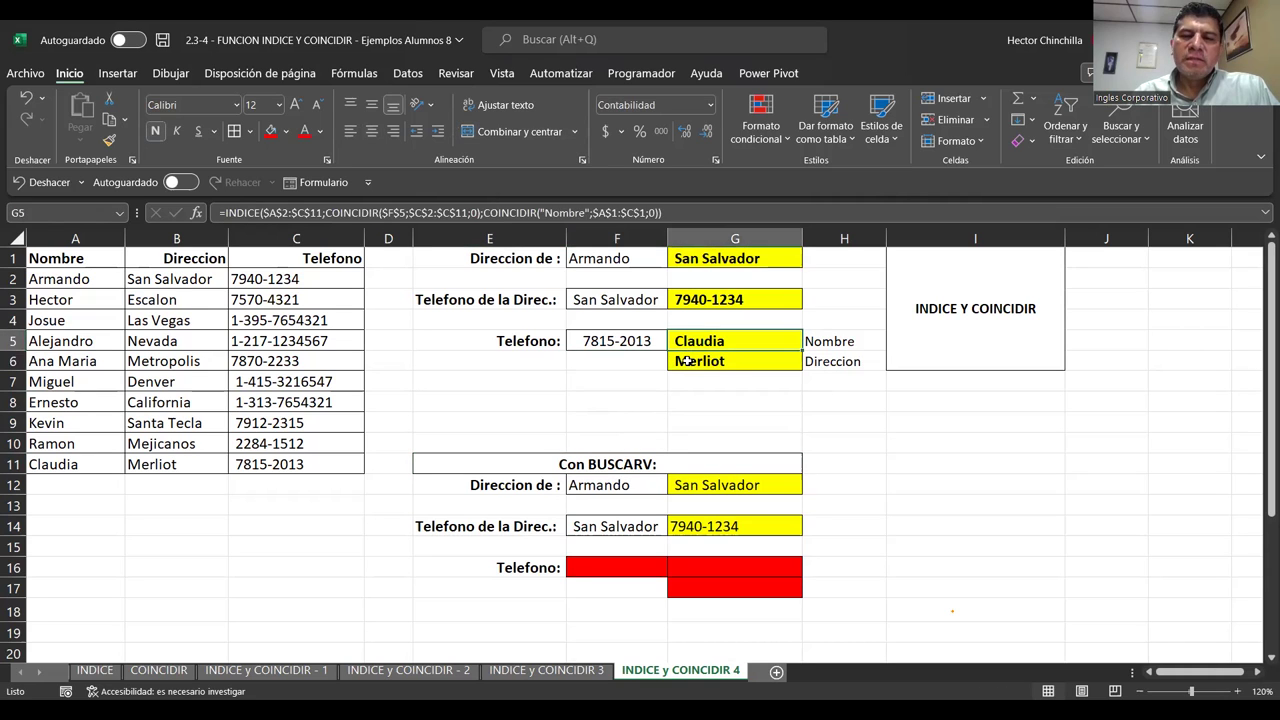
{"action": "left_click", "coordinate": [641, 414]}
{"action": "key", "text": "Right"}
{"action": "key", "text": "Down"}
{"action": "key", "text": "Down"}
{"action": "key", "text": "Down"}
{"action": "key", "text": "Down"}
{"action": "key", "text": "Down"}
{"action": "key", "text": "Down"}
{"action": "key", "text": "Down"}
{"action": "key", "text": "Down"}
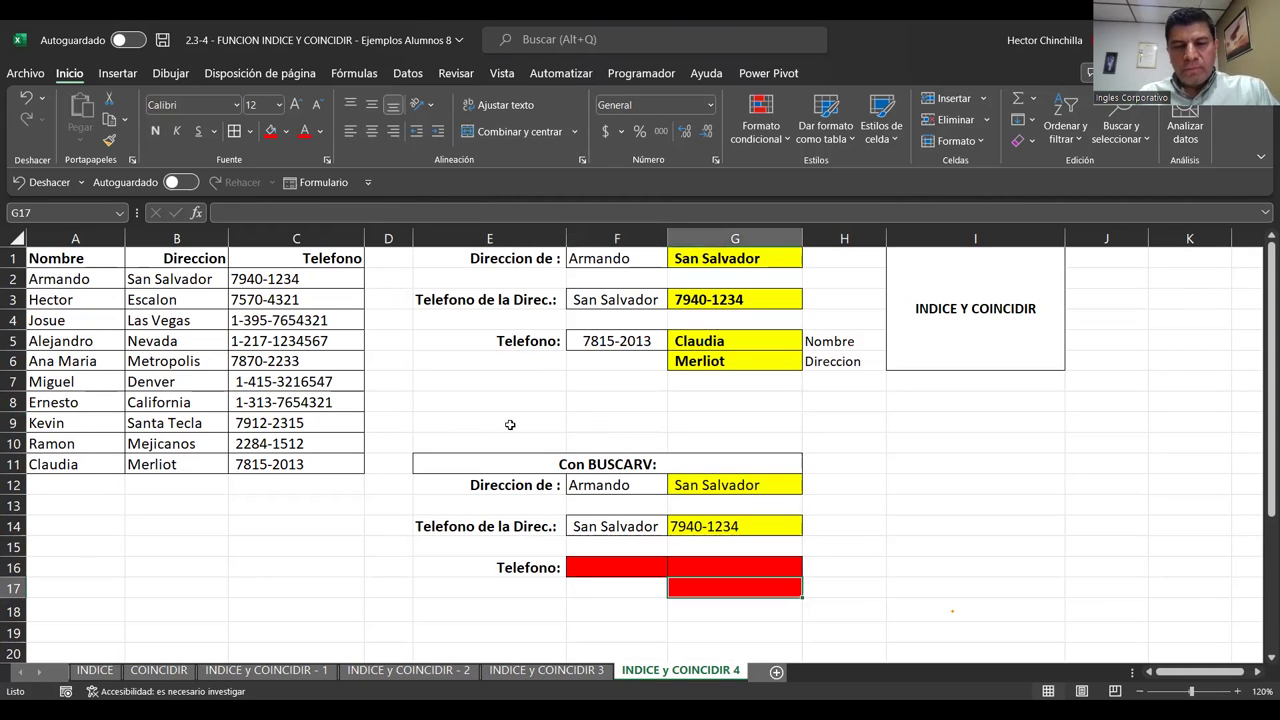
- Review the INDICE and COINCIDIR formulas in G6, G3 and G1, and save the workbook
{"action": "left_click", "coordinate": [646, 395]}
{"action": "left_click", "coordinate": [602, 382]}
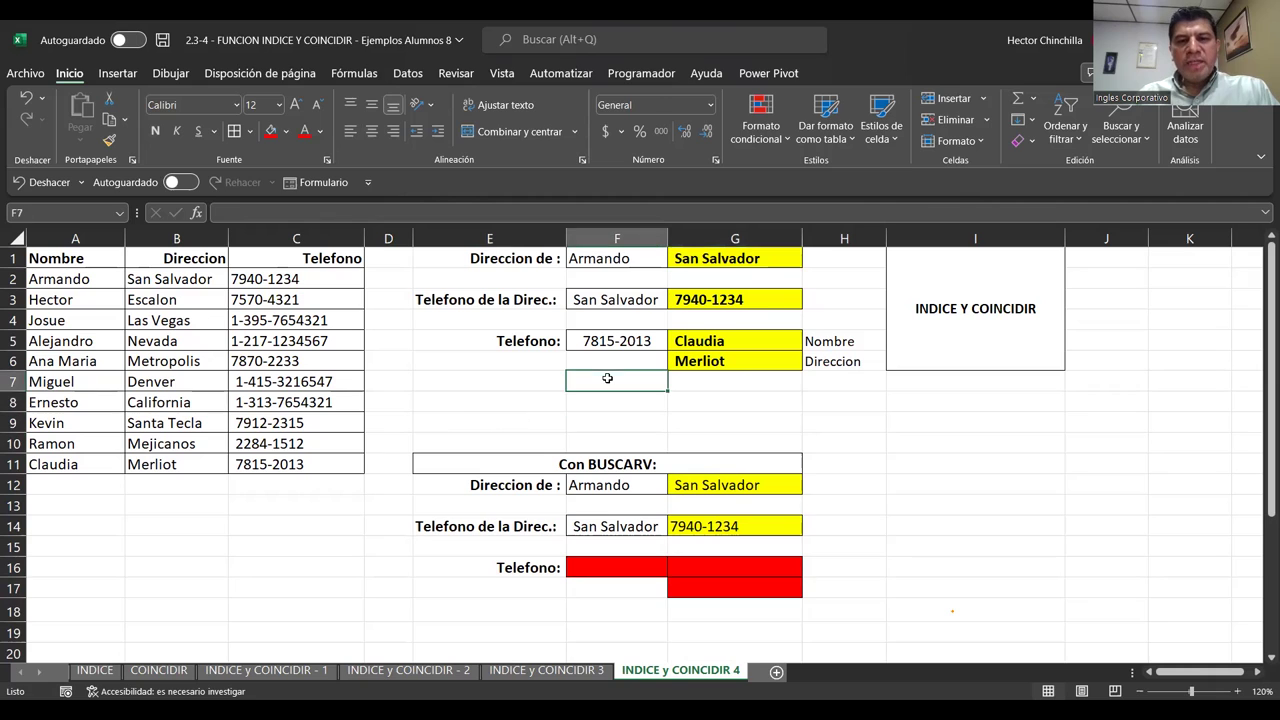
{"action": "left_click", "coordinate": [719, 357]}
{"action": "left_click", "coordinate": [712, 300]}
{"action": "left_click", "coordinate": [708, 260]}
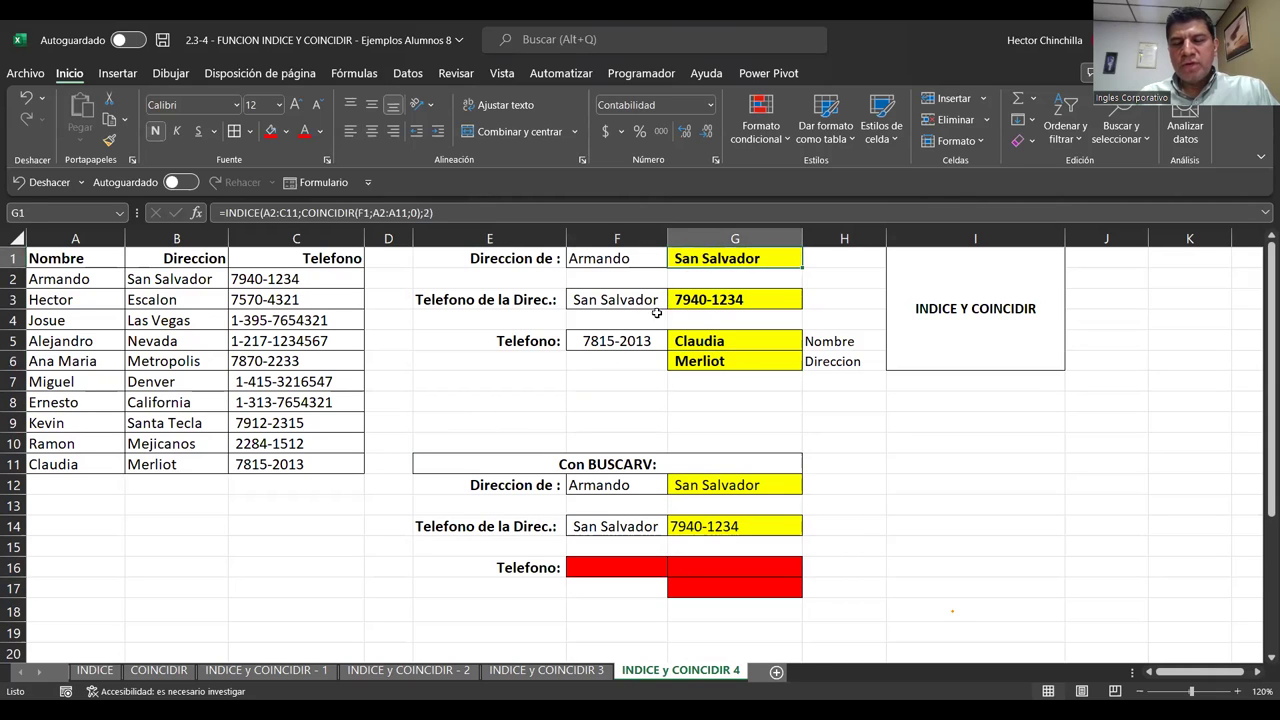
{"action": "left_click", "coordinate": [162, 41]}
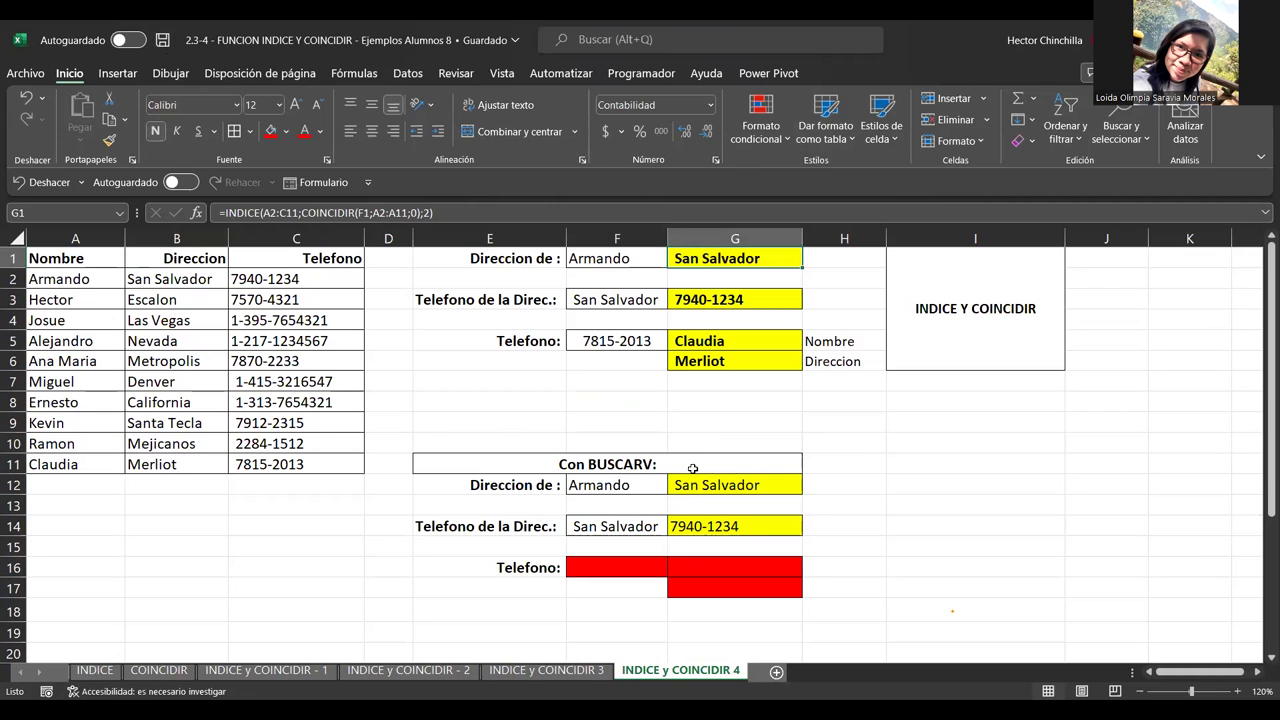
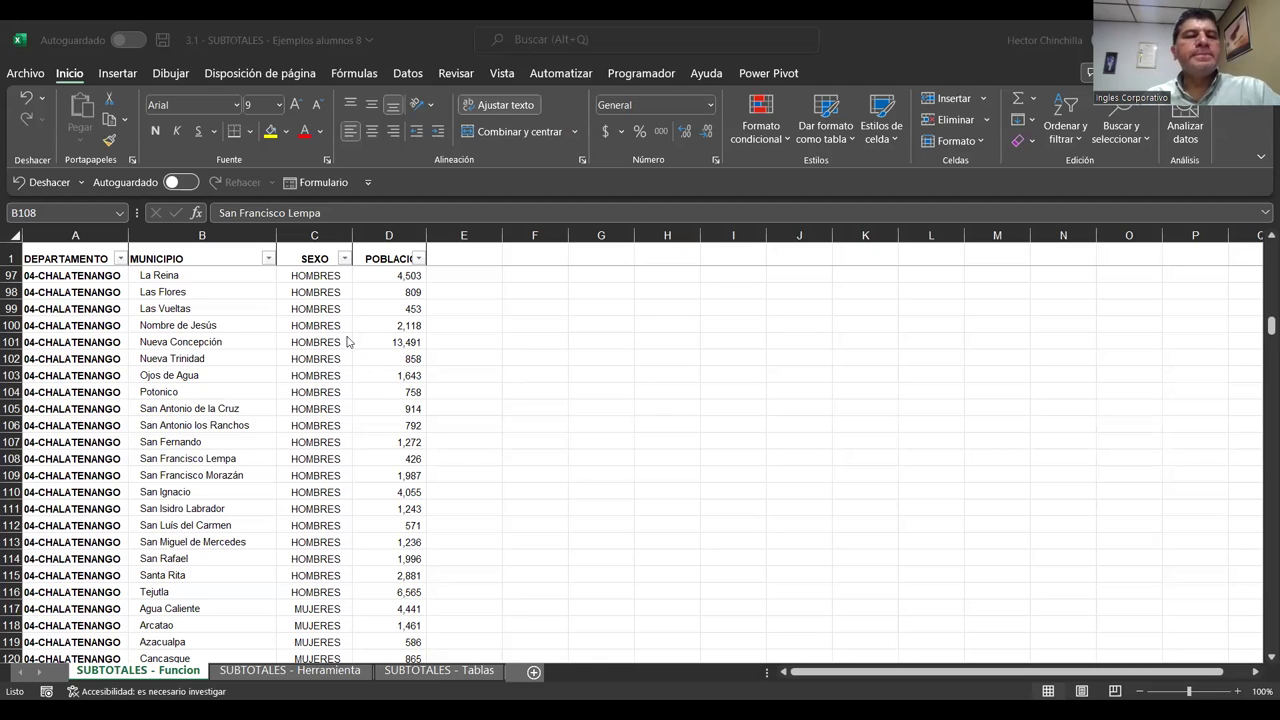
- Return to header cell A1 of the SUBTOTALES - Funcion sheet and remove the filter from the population table
{"action": "left_click", "coordinate": [104, 320]}
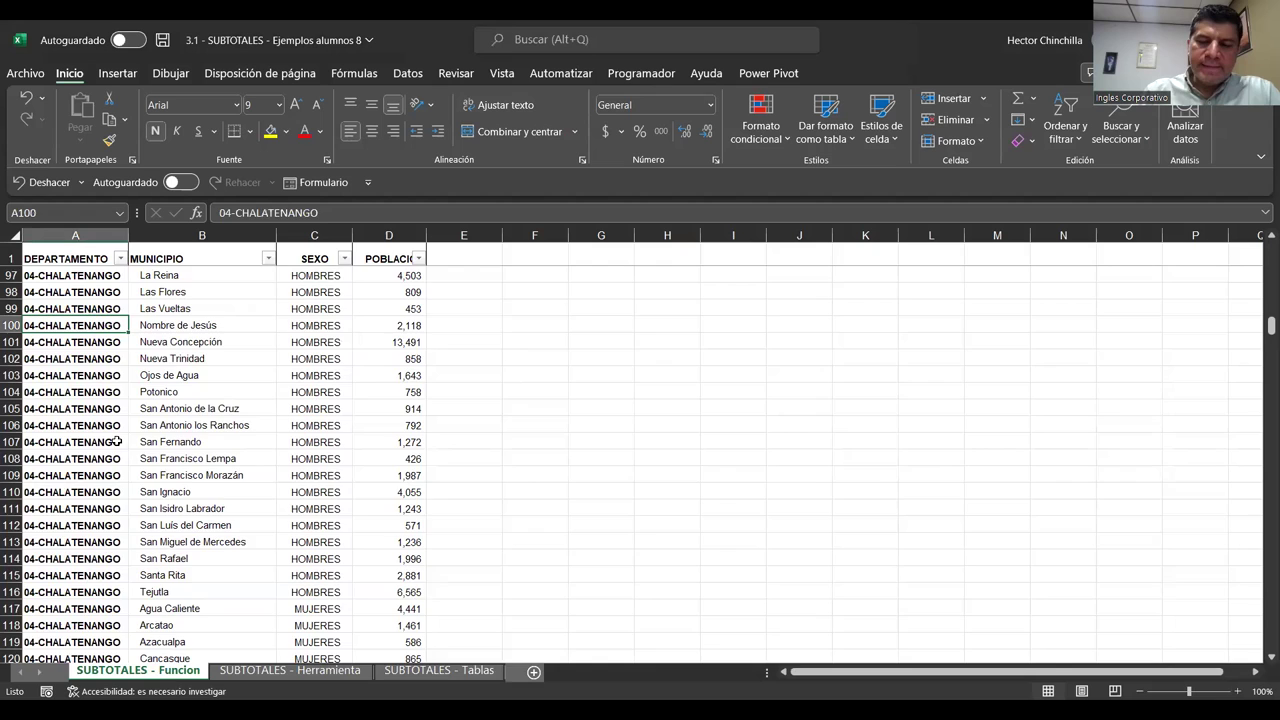
{"action": "key", "text": "ctrl+Home"}
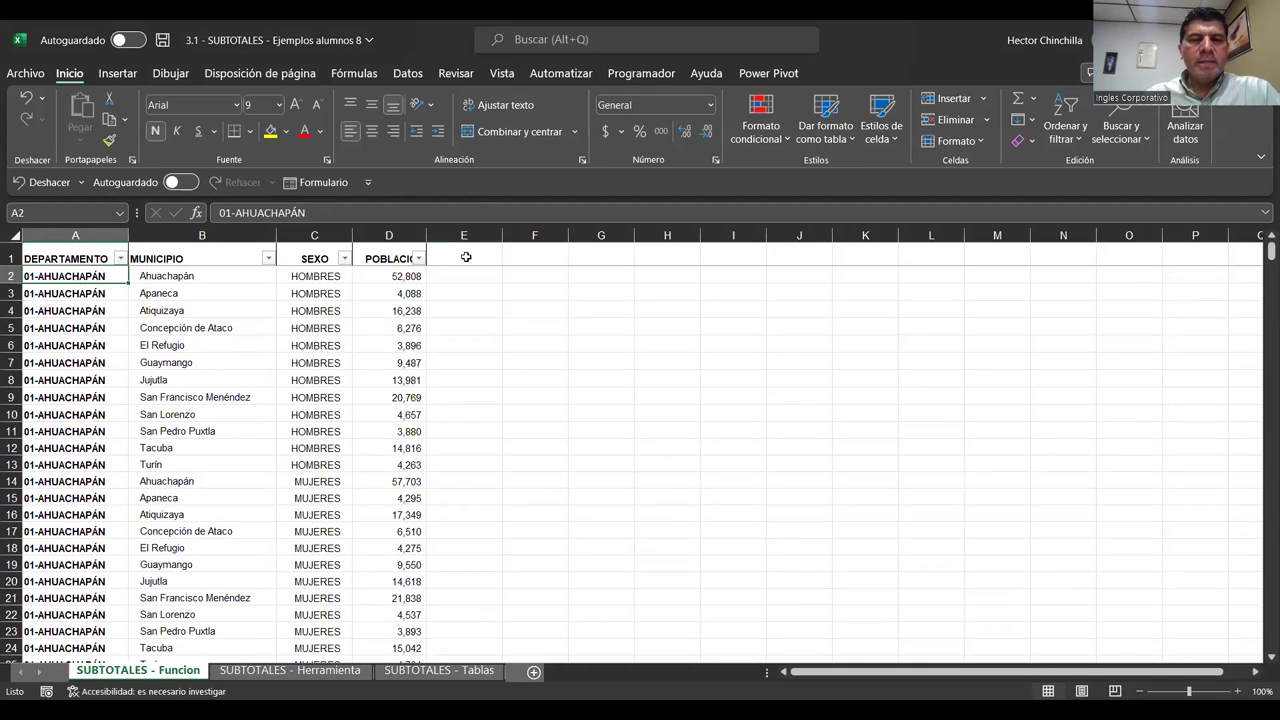
{"action": "key", "text": "Up"}
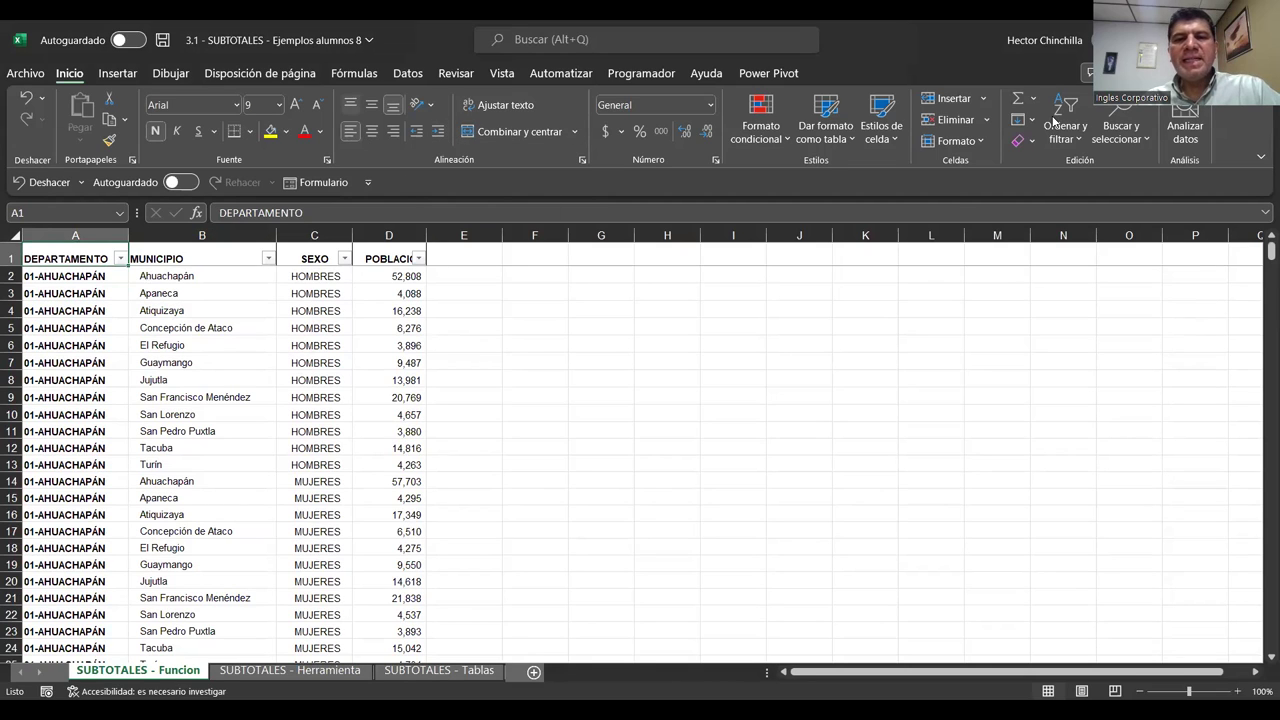
{"action": "left_click", "coordinate": [406, 76]}
{"action": "left_click", "coordinate": [746, 125]}
- Examine the DEPARTAMENTO, MUNICIPIO, SEXO and POBLACION columns of the table, including the 01-AHUACHAPÁN records in A2:A13
{"action": "left_click", "coordinate": [197, 282]}
{"action": "key", "text": "Up"}
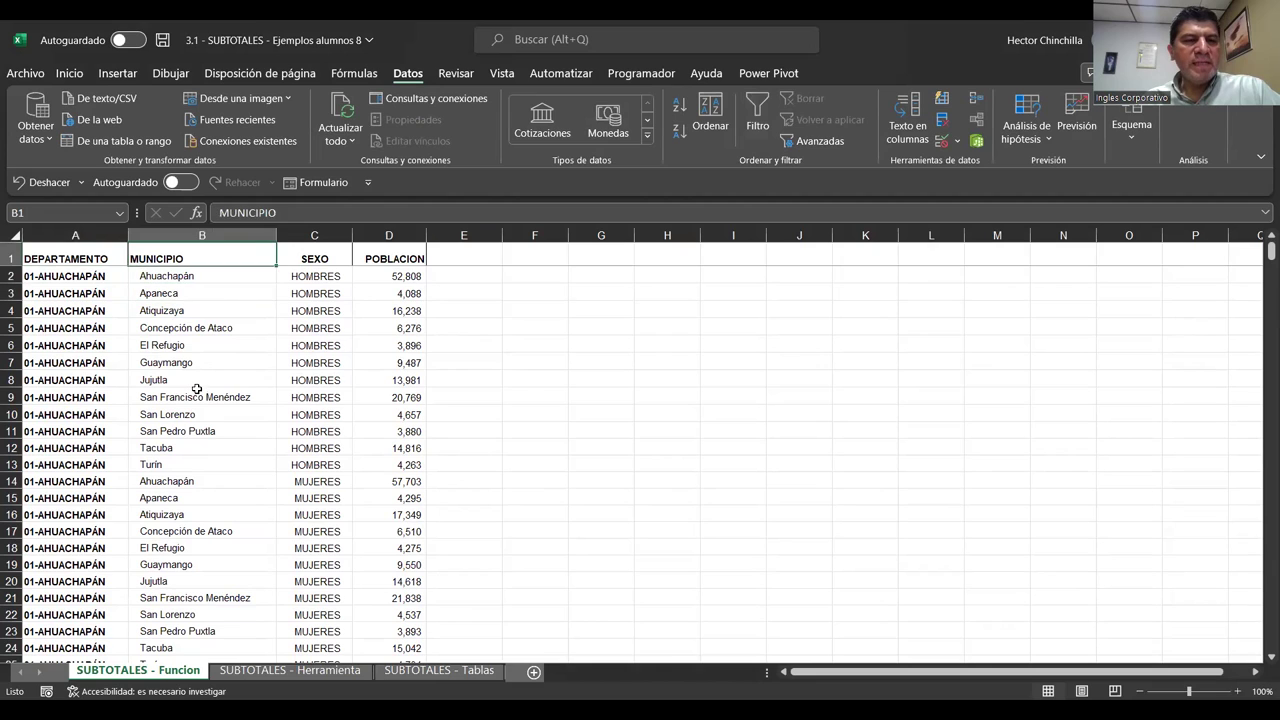
{"action": "key", "text": "Left"}
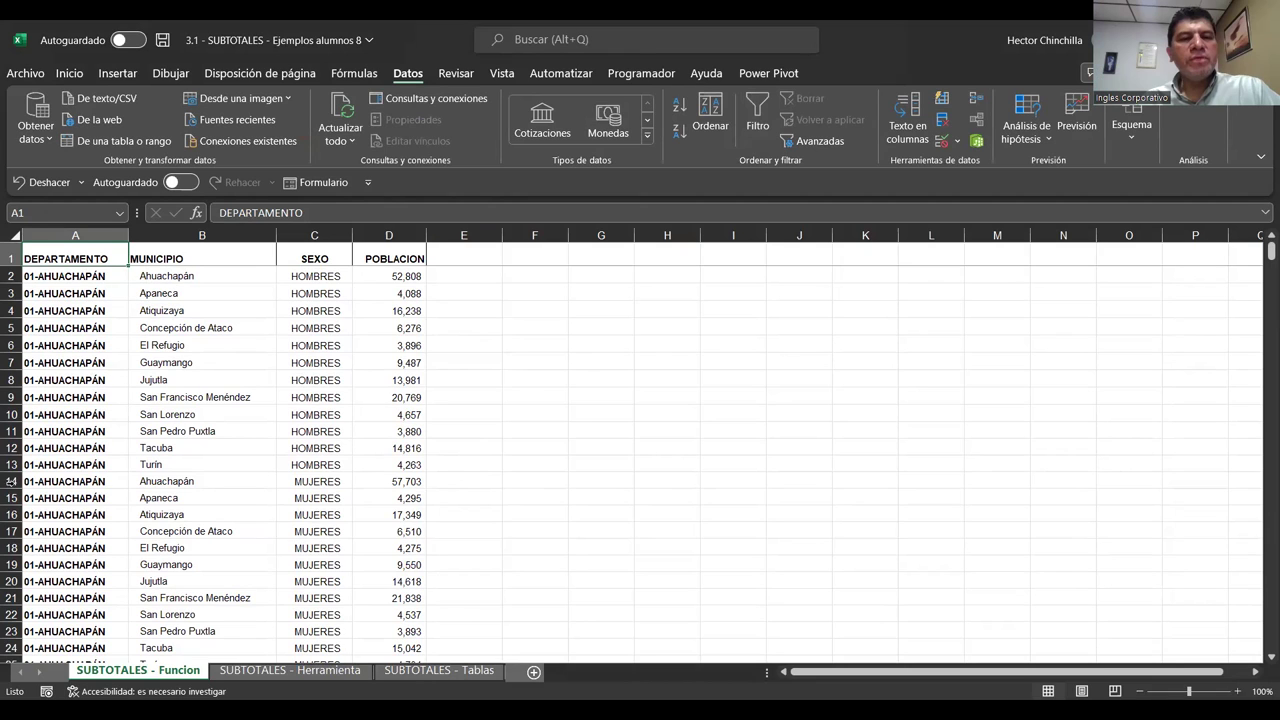
{"action": "left_click", "coordinate": [381, 285]}
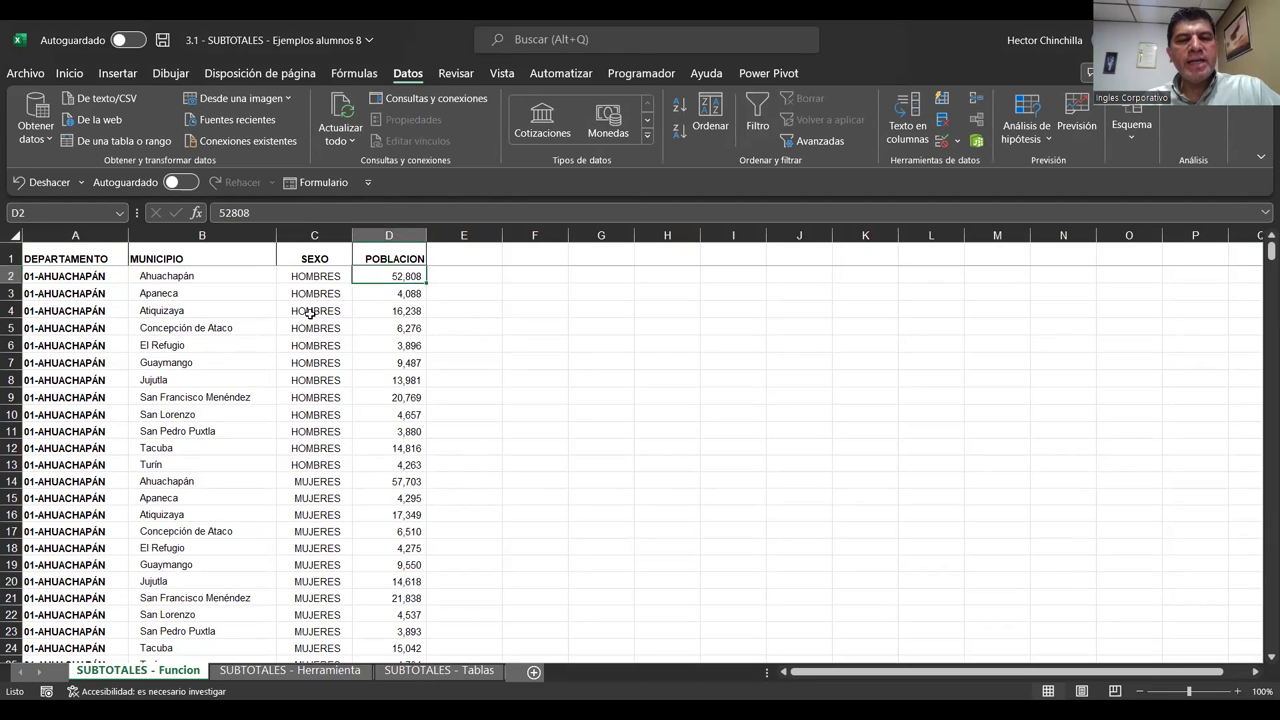
{"action": "left_click", "coordinate": [140, 380]}
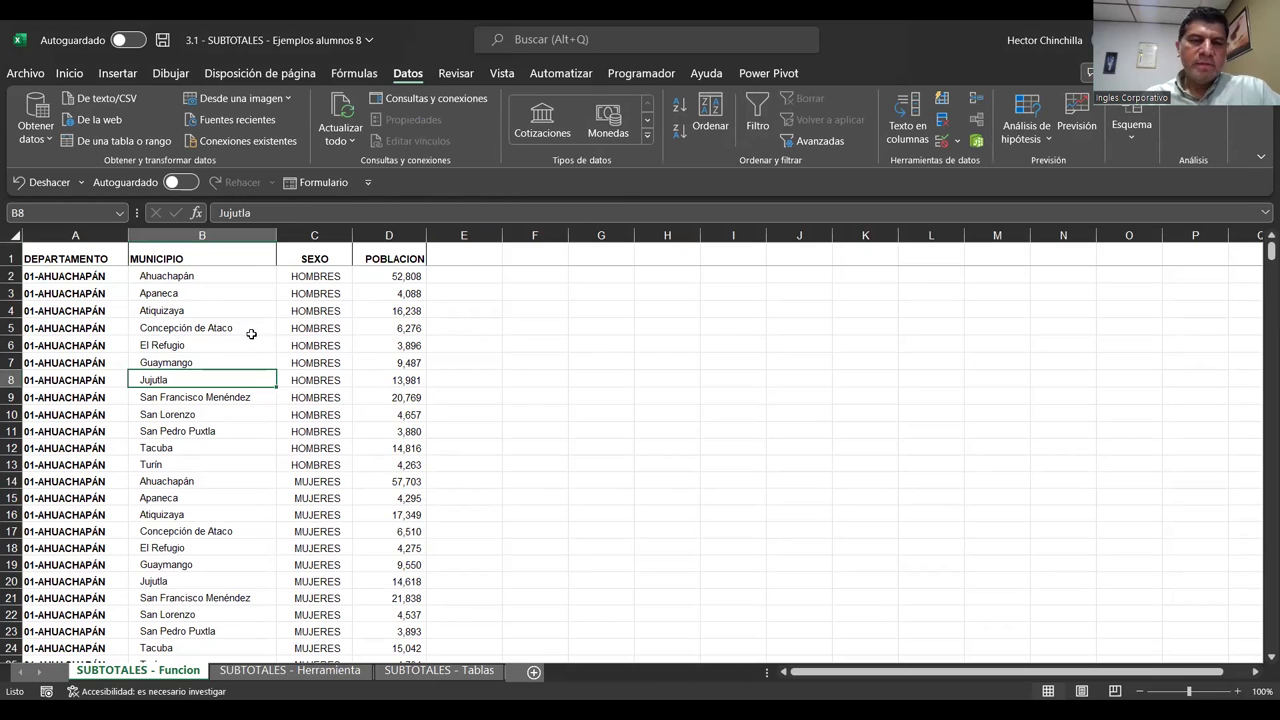
{"action": "left_click", "coordinate": [303, 283]}
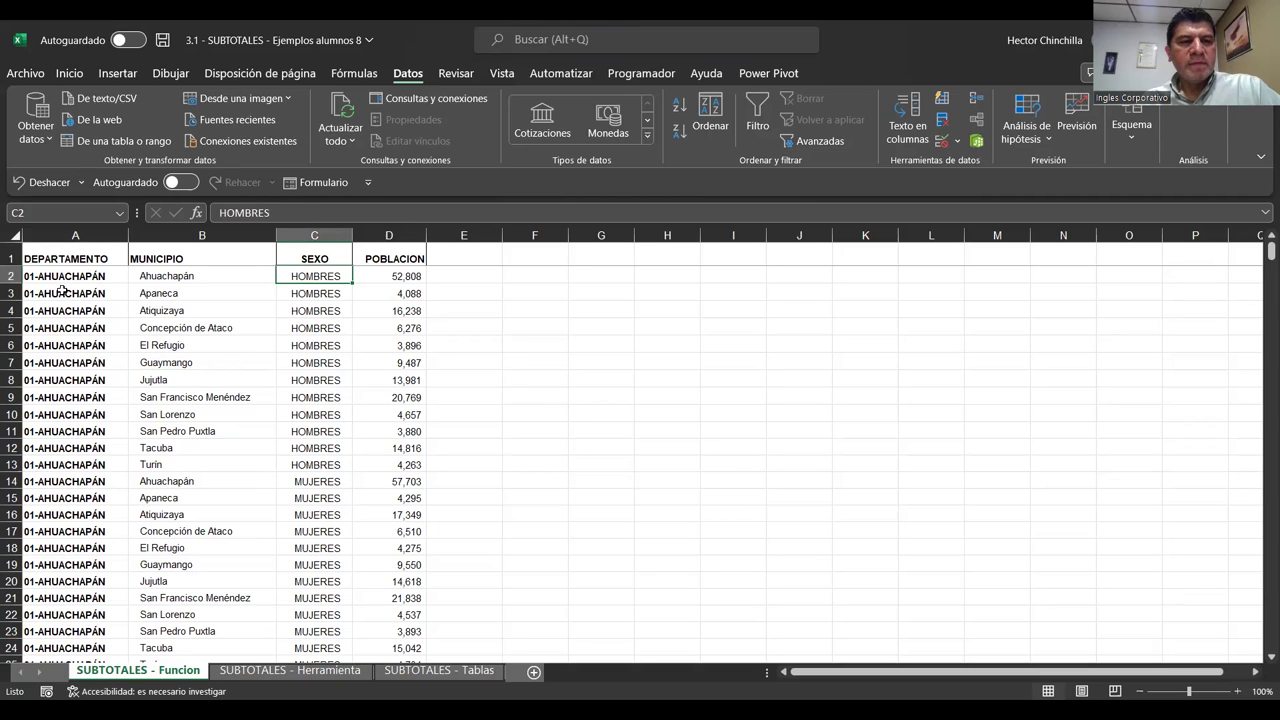
{"action": "left_click_drag", "start_coordinate": [57, 279], "coordinate": [92, 458]}
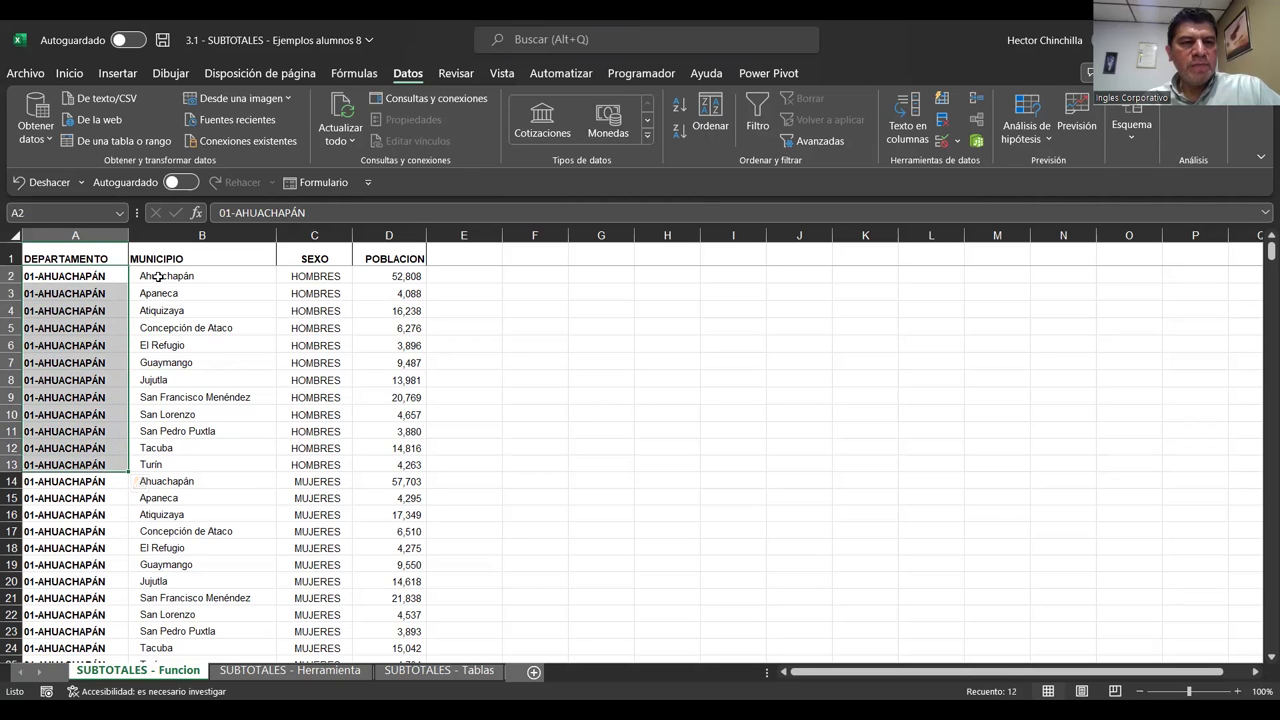
{"action": "left_click", "coordinate": [158, 277]}
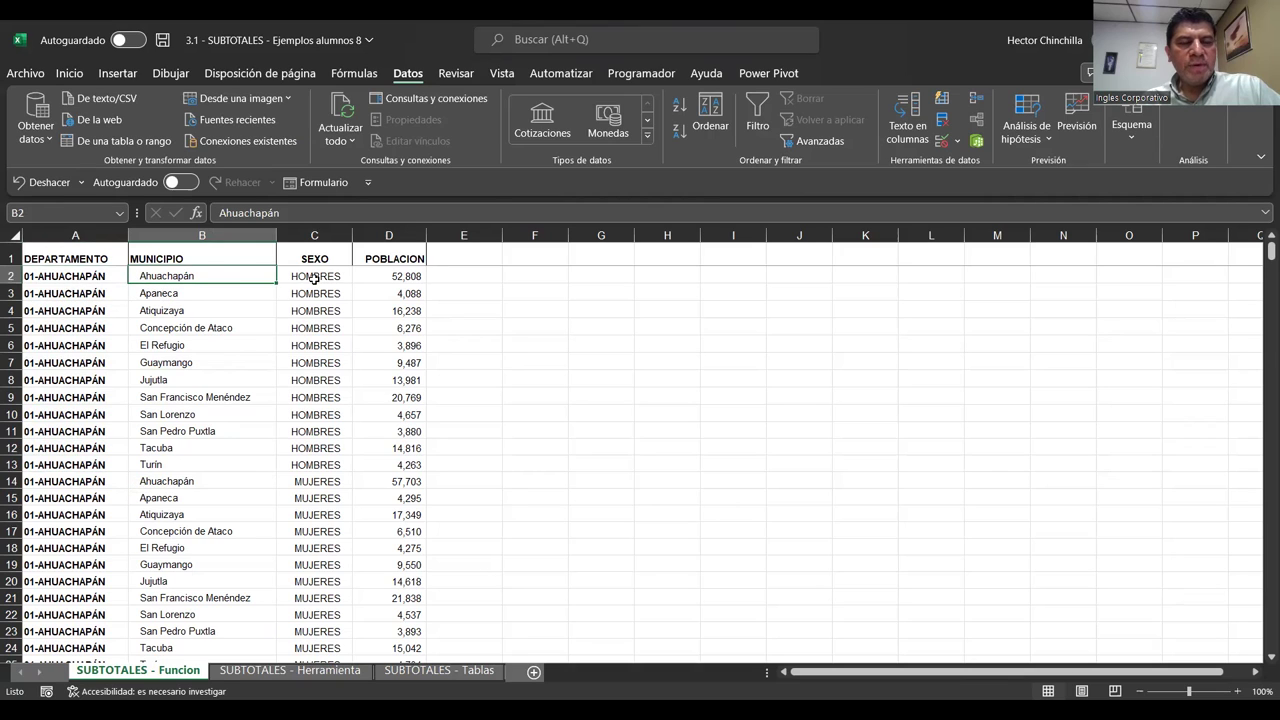
- Compare the HOMBRES record of Ahuachapán in row 2 with its MUJERES record in row 14, including SEXO and POBLACION
{"action": "left_click", "coordinate": [314, 279]}
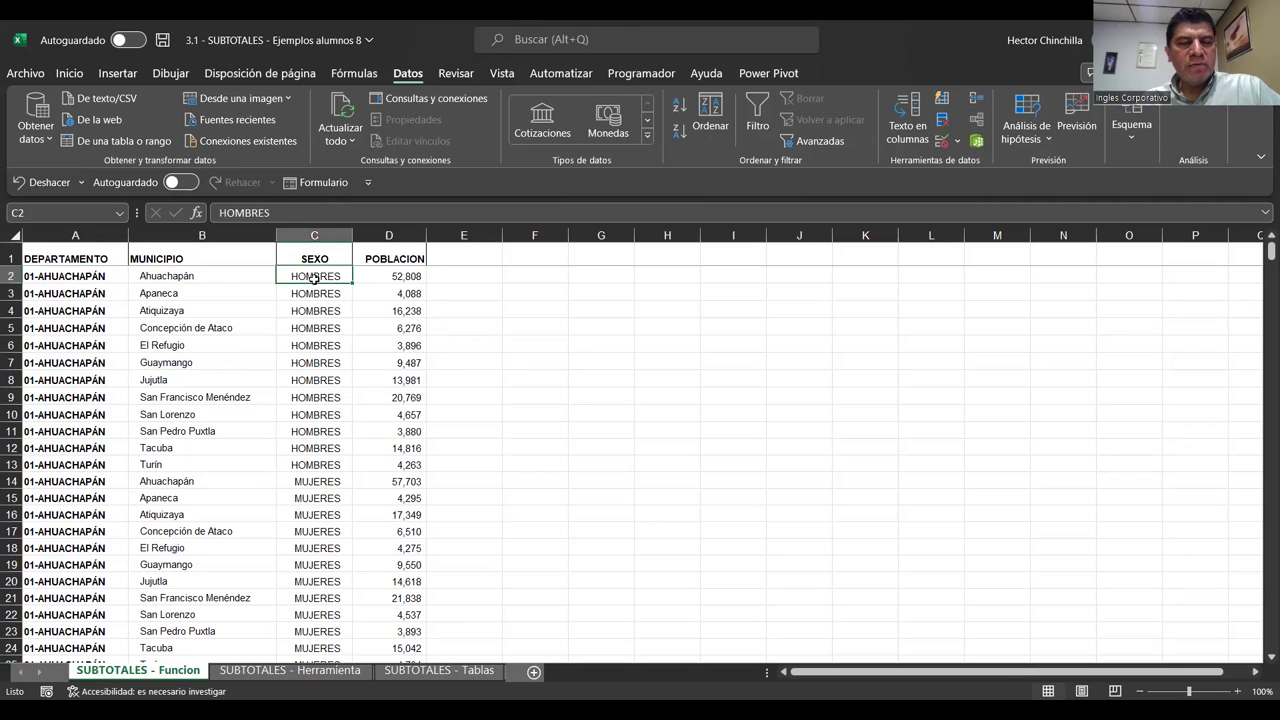
{"action": "left_click", "coordinate": [384, 275]}
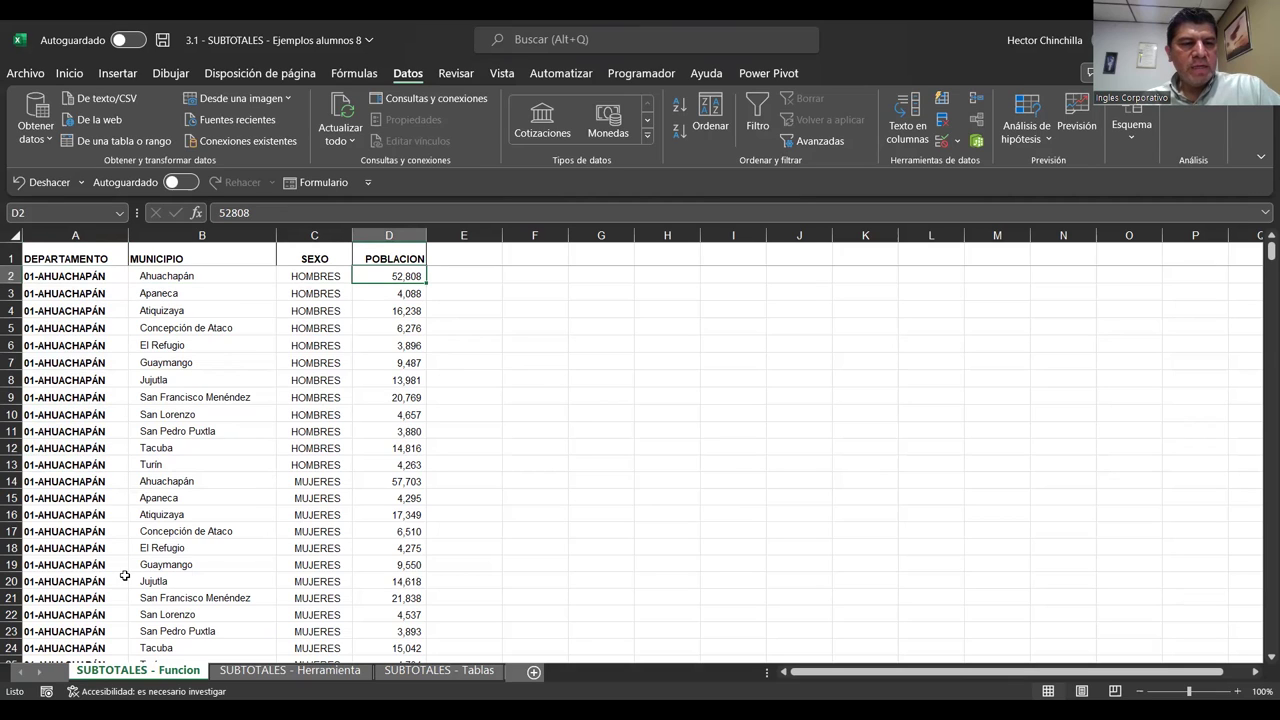
{"action": "left_click", "coordinate": [62, 484]}
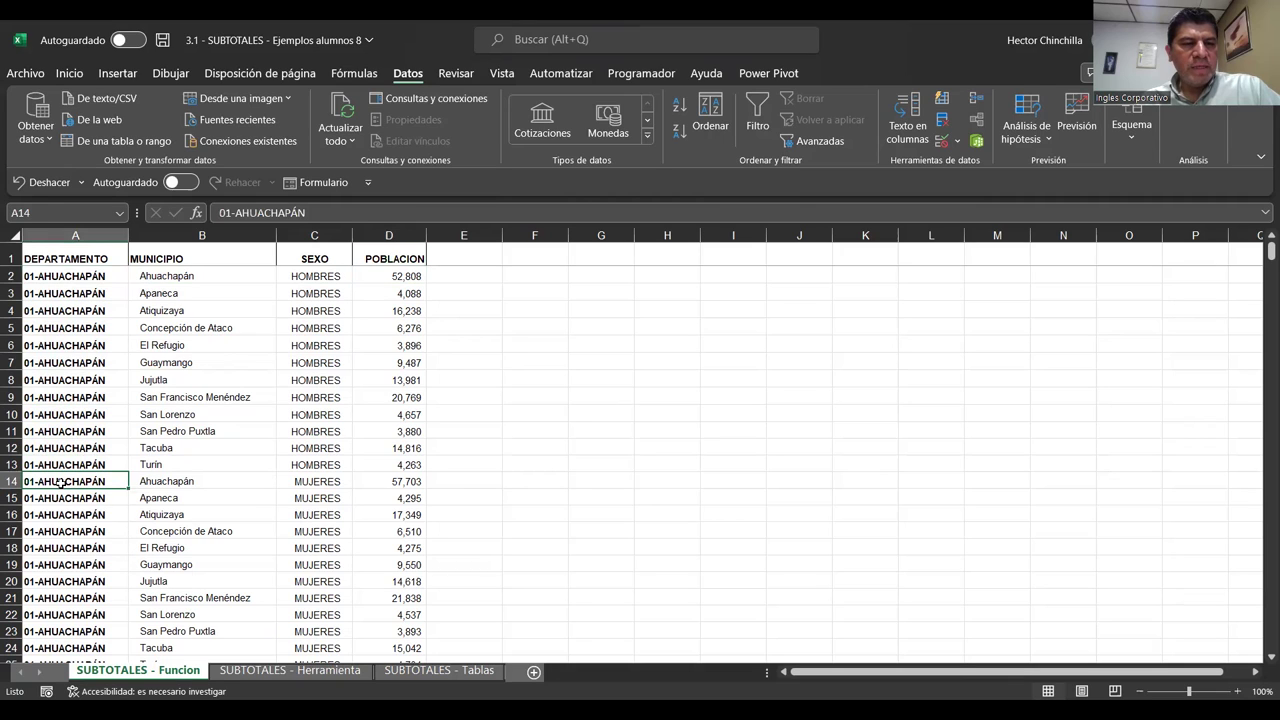
{"action": "left_click", "coordinate": [169, 481]}
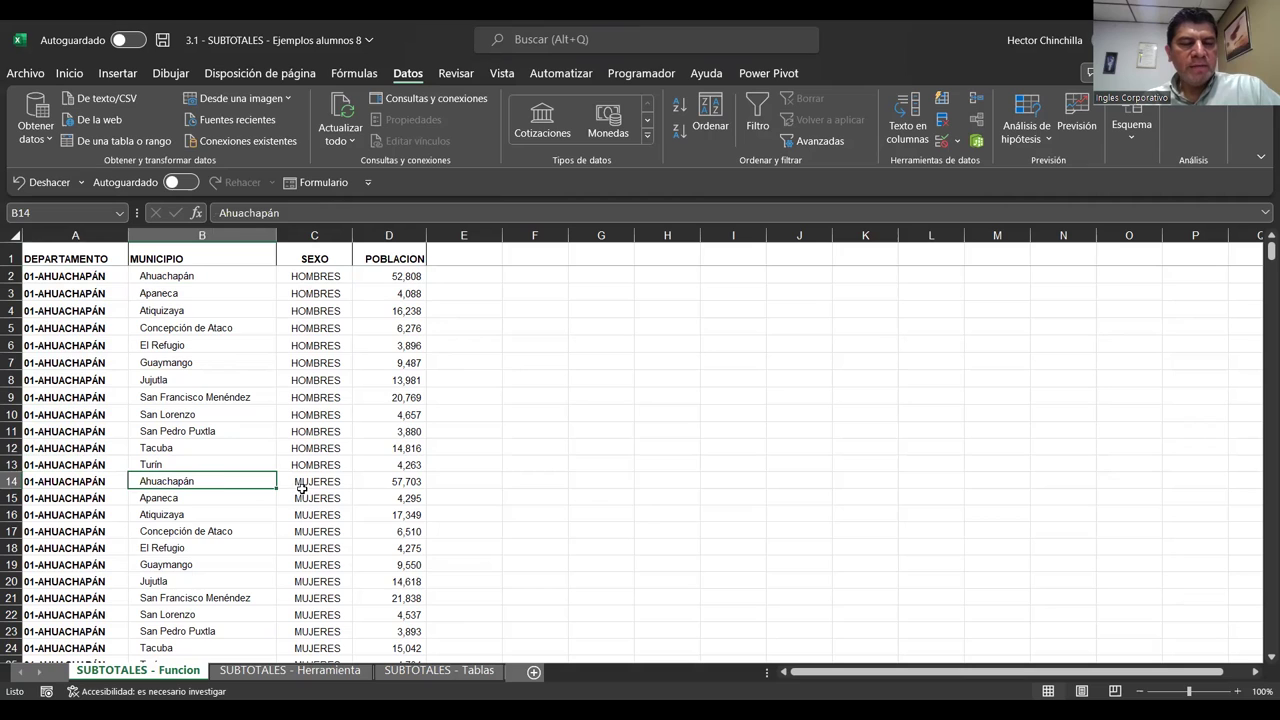
{"action": "left_click", "coordinate": [297, 485]}
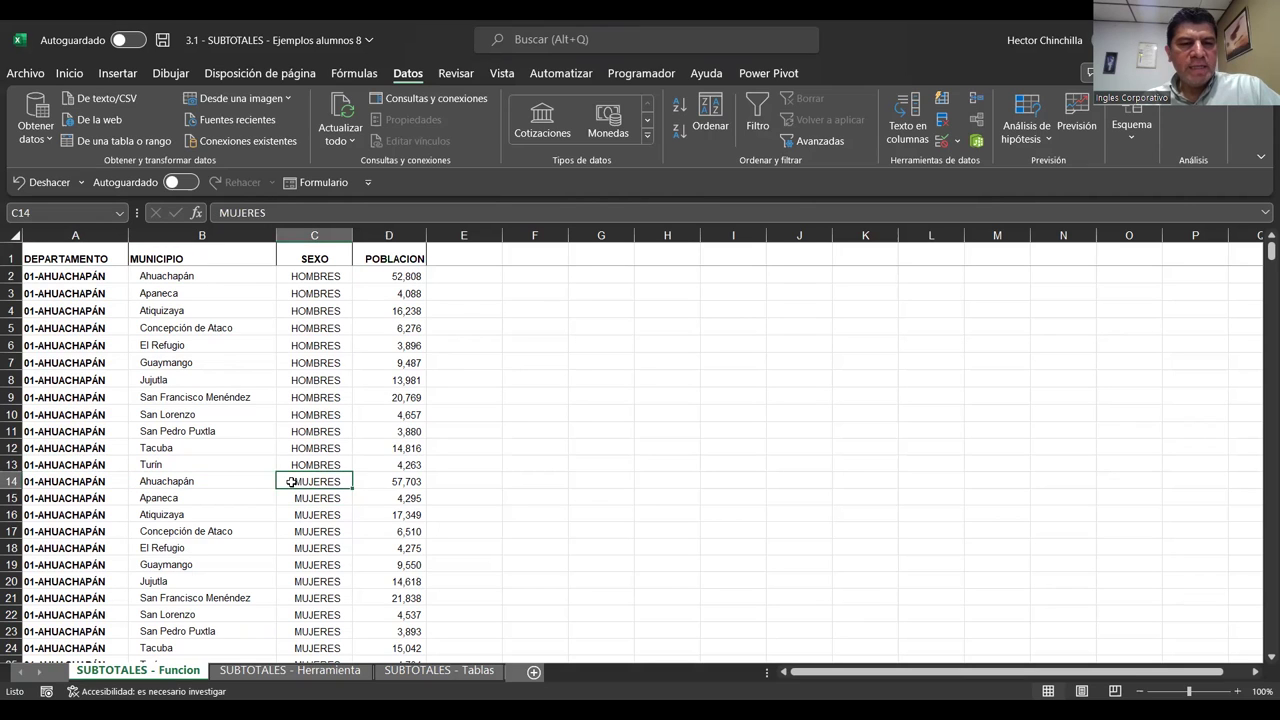
{"action": "key", "text": "Right"}
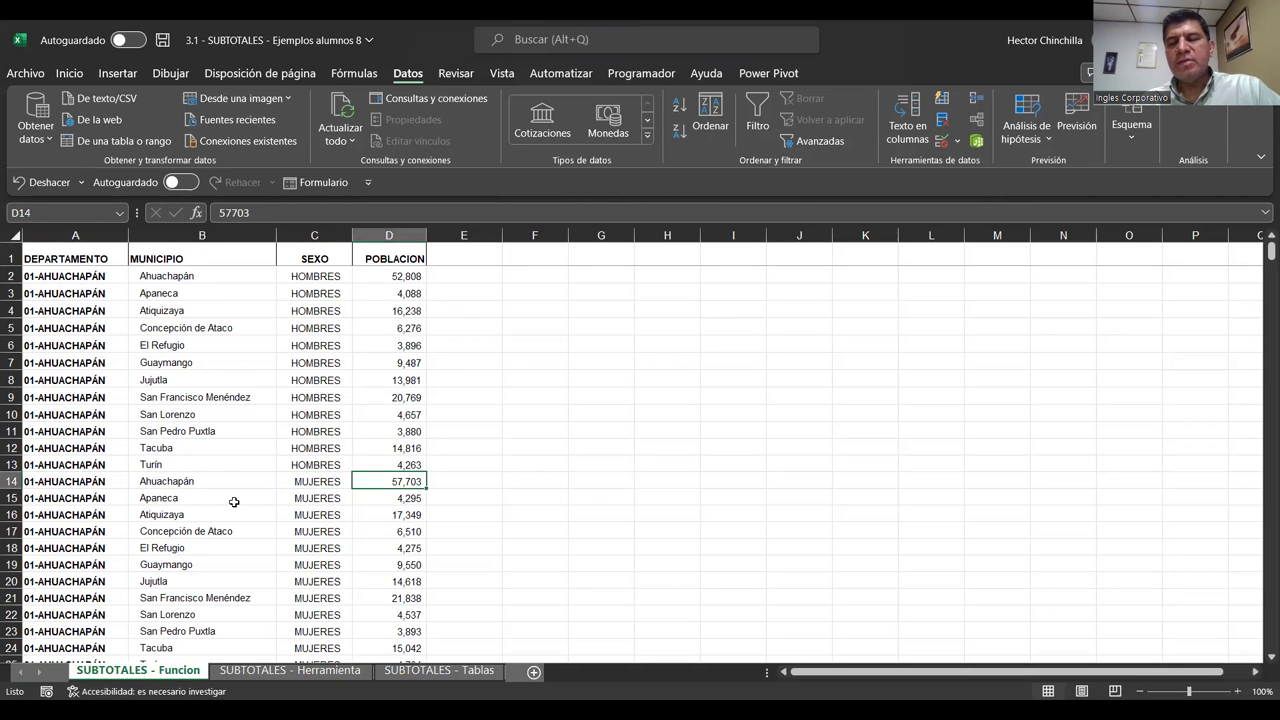
{"action": "key", "text": "Left"}
{"action": "key", "text": "Left"}
{"action": "key", "text": "Left"}
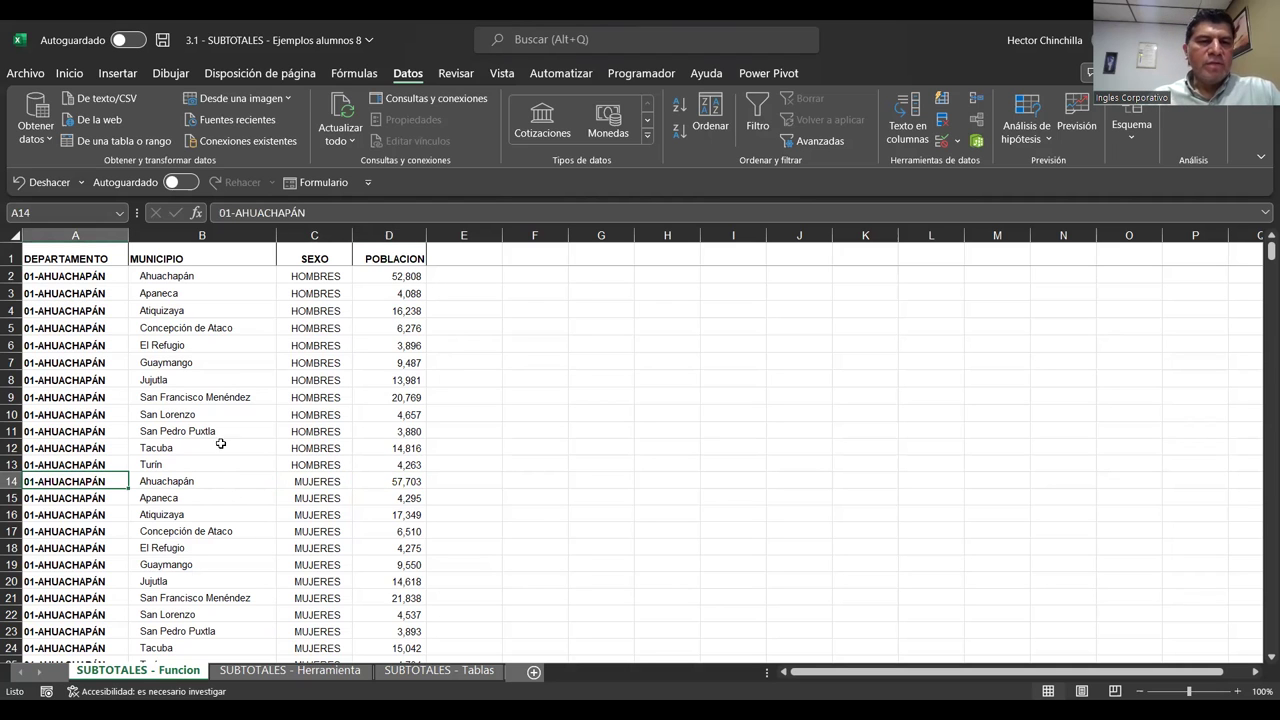
- Look through the department records from 01-AHUACHAPÁN and 02-SANTA ANA down to the 13-MORAZÁN rows
{"action": "scroll", "coordinate": [155, 382], "scroll_direction": "down", "scroll_amount": 5}
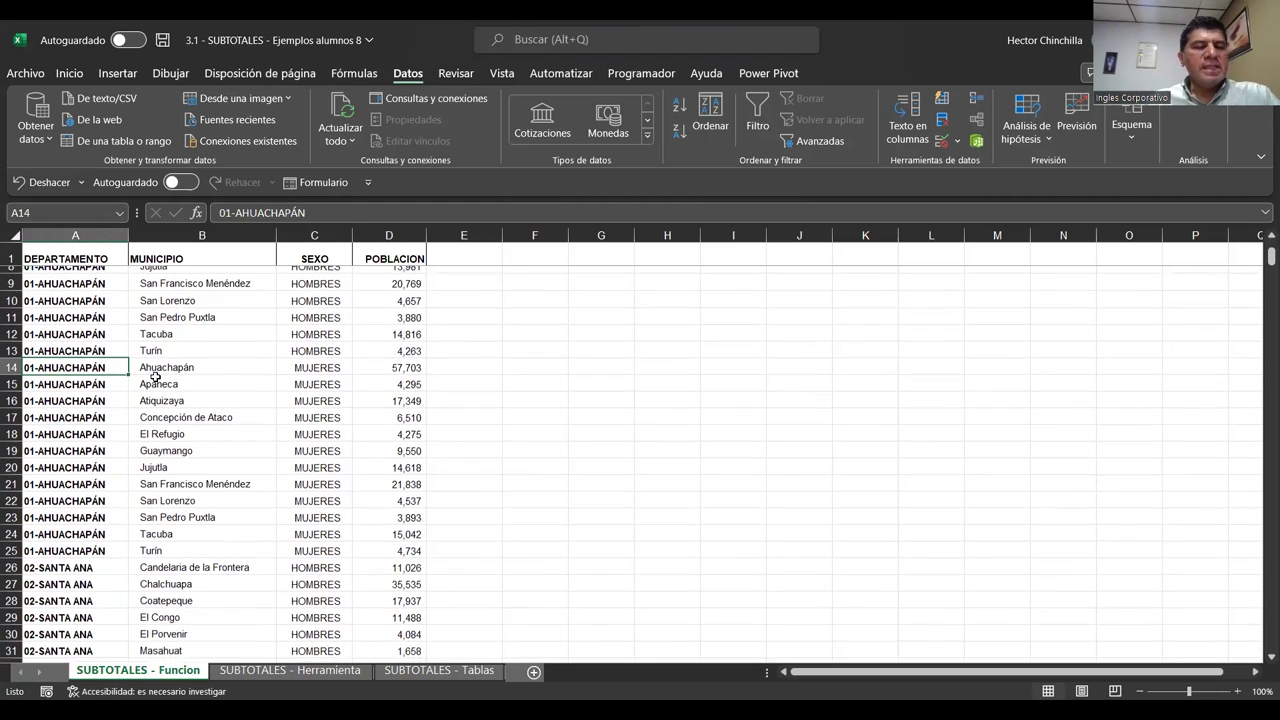
{"action": "scroll", "coordinate": [159, 371], "scroll_direction": "down", "scroll_amount": 1}
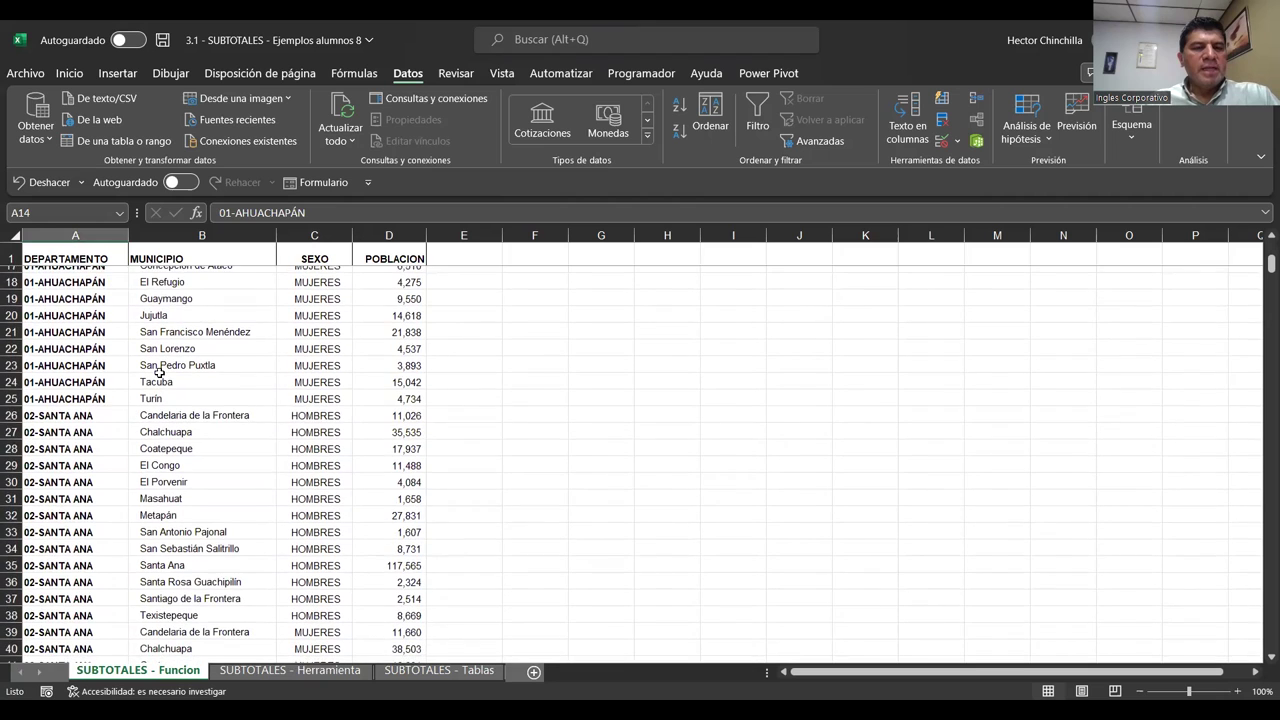
{"action": "scroll", "coordinate": [170, 368], "scroll_direction": "down", "scroll_amount": 1}
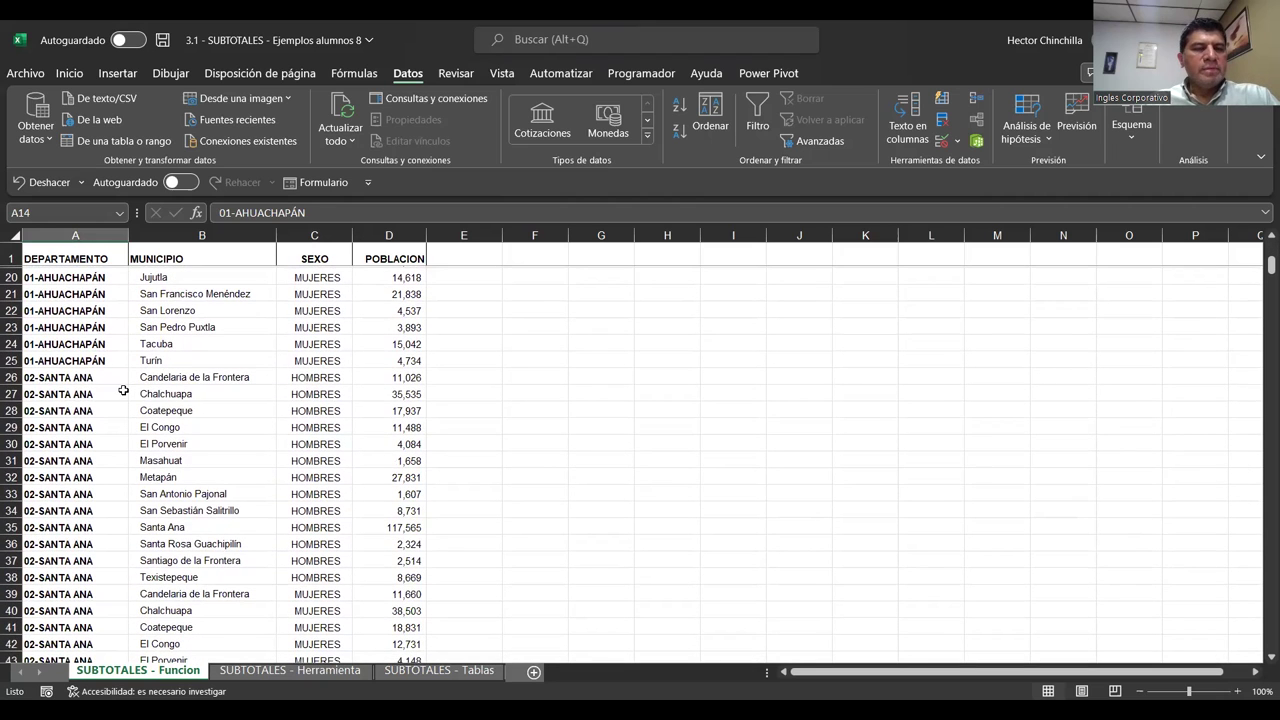
{"action": "scroll", "coordinate": [99, 386], "scroll_direction": "down", "scroll_amount": 1}
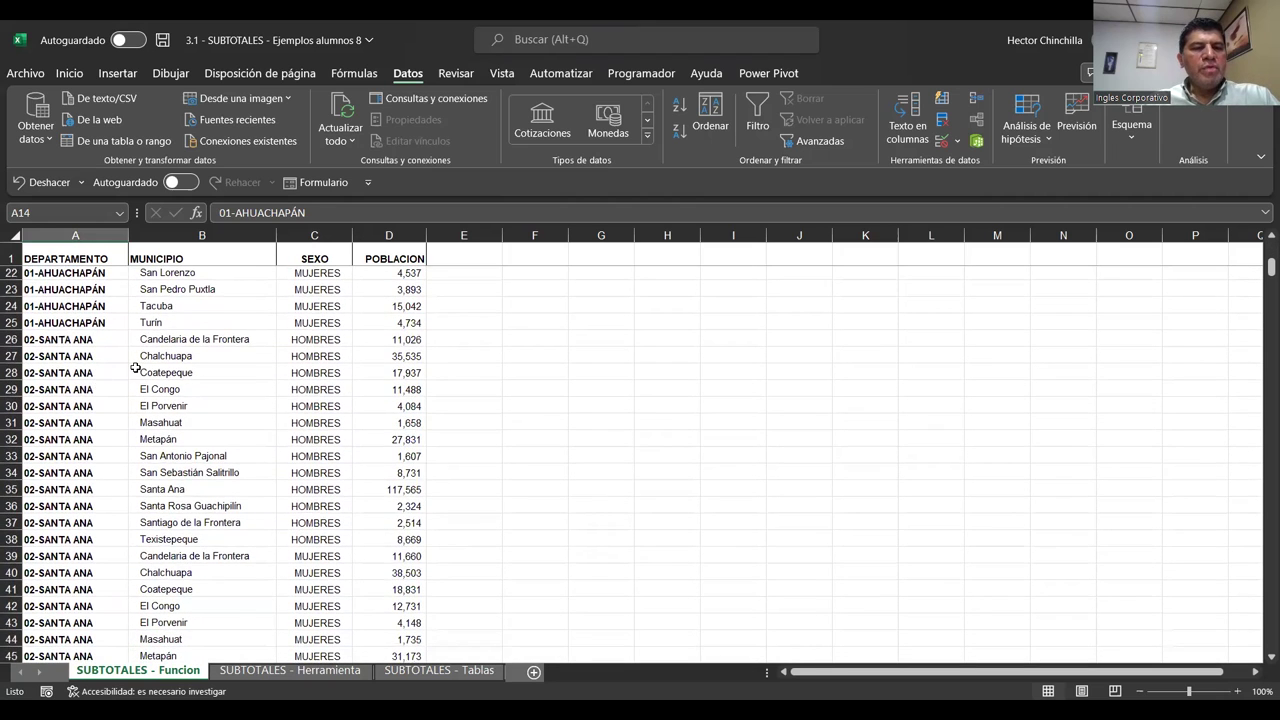
{"action": "scroll", "coordinate": [135, 368], "scroll_direction": "down", "scroll_amount": 13}
{"action": "scroll", "coordinate": [138, 372], "scroll_direction": "down", "scroll_amount": 20}
{"action": "scroll", "coordinate": [148, 372], "scroll_direction": "down", "scroll_amount": 20}
{"action": "scroll", "coordinate": [155, 386], "scroll_direction": "down", "scroll_amount": 20}
{"action": "scroll", "coordinate": [157, 390], "scroll_direction": "down", "scroll_amount": 20}
{"action": "scroll", "coordinate": [176, 403], "scroll_direction": "down", "scroll_amount": 20}
{"action": "scroll", "coordinate": [188, 429], "scroll_direction": "down", "scroll_amount": 7}
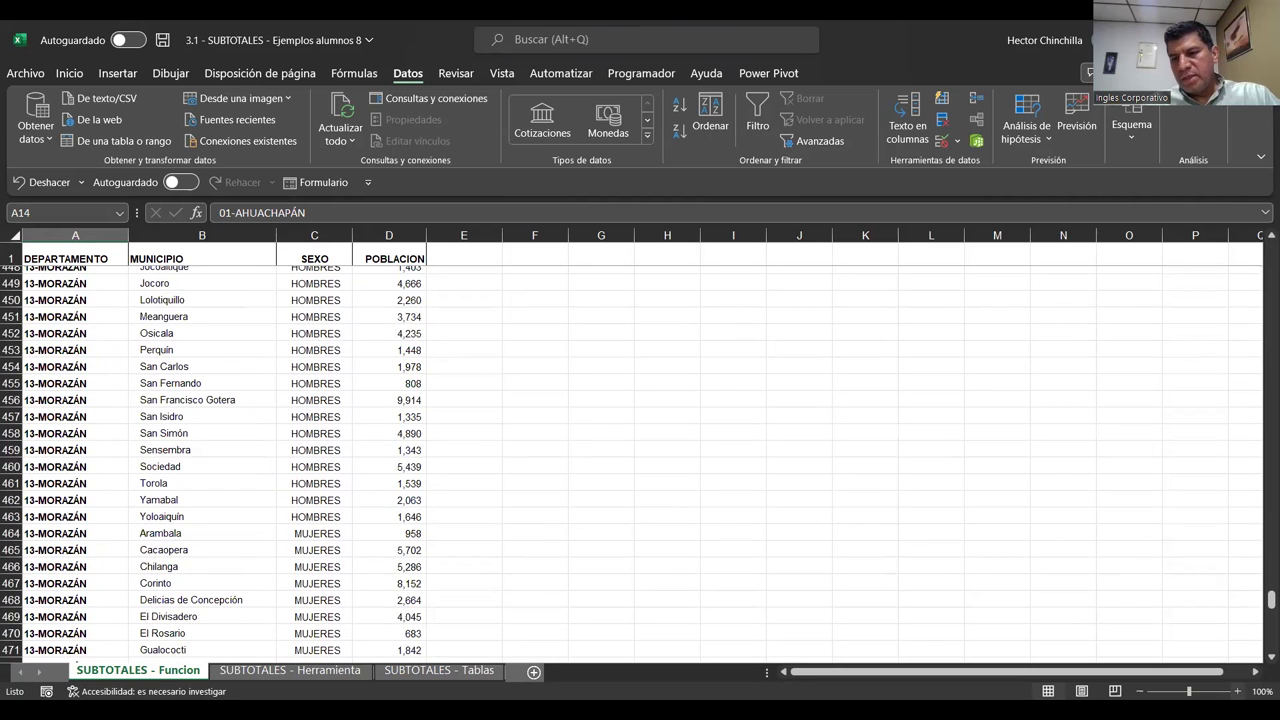
- Go through the 13-MORAZÁN records from row 456 and on to the last 14-LA UNIÓN records at the table's end
{"action": "scroll", "coordinate": [283, 479], "scroll_direction": "up", "scroll_amount": 2, "text": "ctrl"}
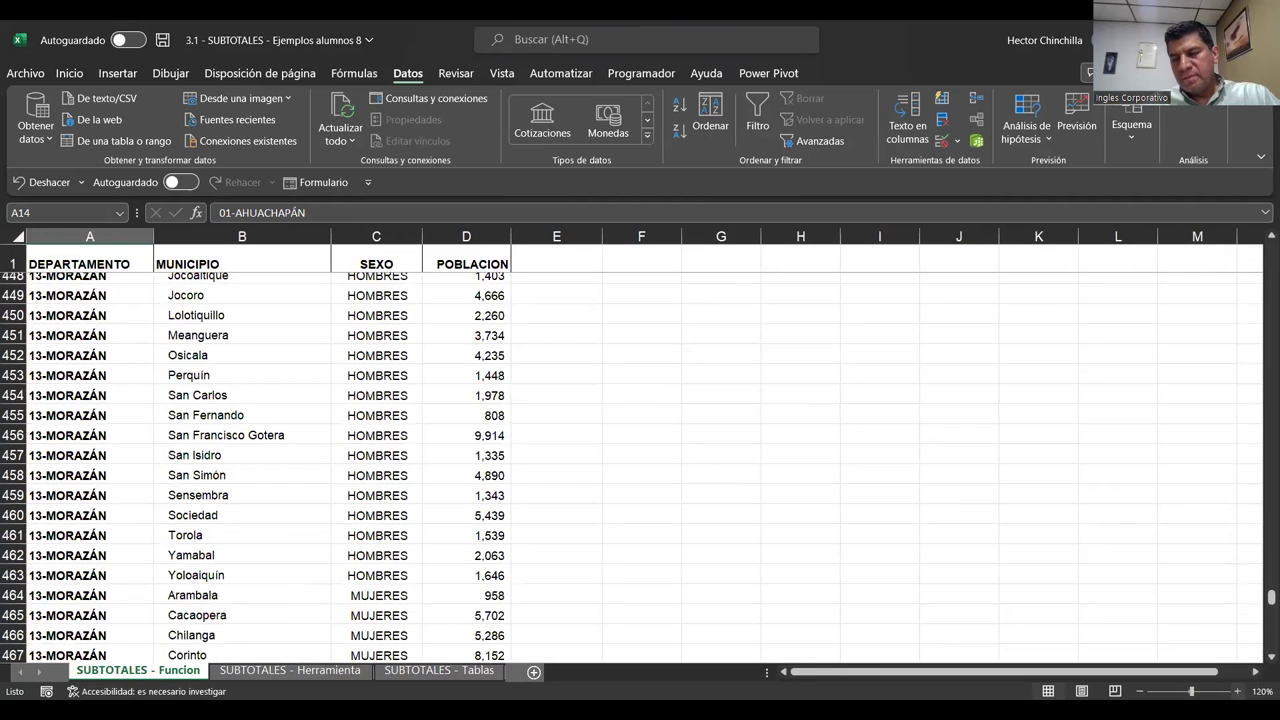
{"action": "left_click", "coordinate": [180, 432]}
{"action": "left_click", "coordinate": [90, 435]}
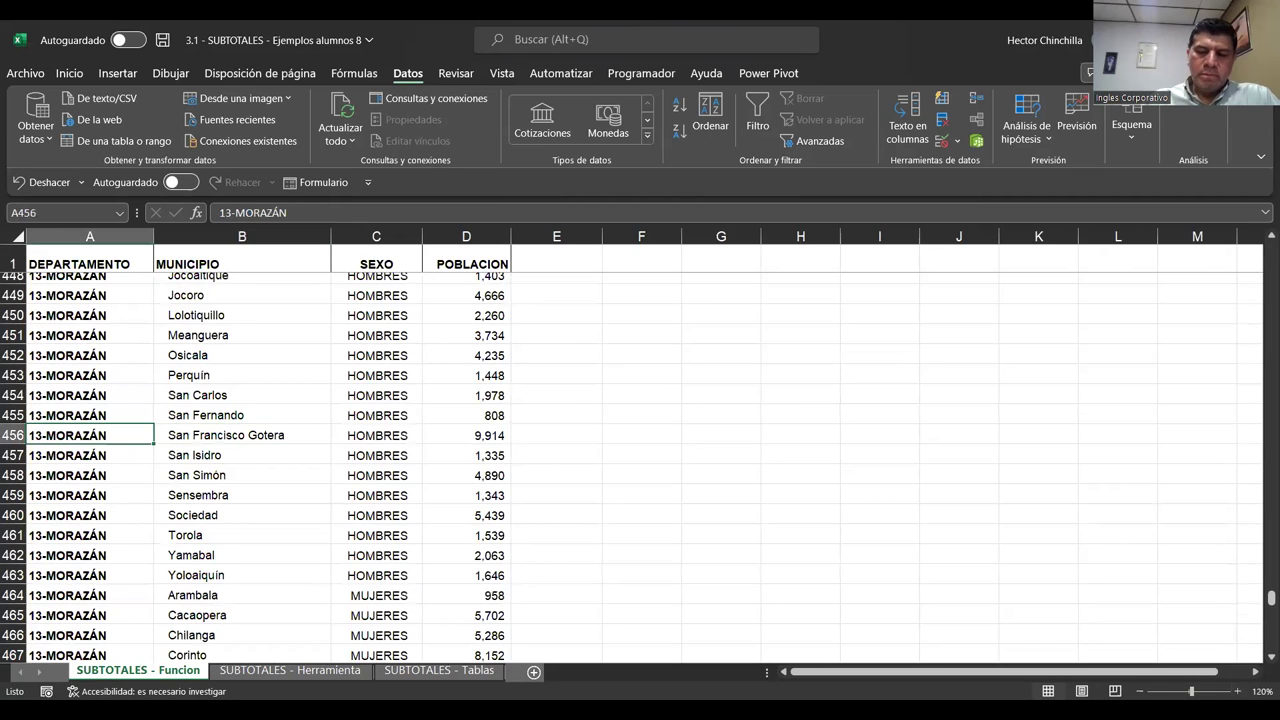
{"action": "key", "text": "Down"}
{"action": "key", "text": "Down"}
{"action": "key", "text": "Down"}
{"action": "key", "text": "Down"}
{"action": "key", "text": "Down"}
{"action": "key", "text": "Down"}
{"action": "key", "text": "Down"}
{"action": "key", "text": "Down"}
{"action": "key", "text": "Down"}
{"action": "key", "text": "Down"}
{"action": "key", "text": "Down"}
{"action": "key", "text": "Down"}
{"action": "key", "text": "Down"}
{"action": "key", "text": "Down"}
{"action": "key", "text": "Down"}
{"action": "key", "text": "Down"}
{"action": "key", "text": "Down"}
{"action": "key", "text": "Down"}
{"action": "key", "text": "Down"}
{"action": "key", "text": "Down"}
{"action": "key", "text": "Down"}
{"action": "key", "text": "Down"}
{"action": "key", "text": "Down"}
{"action": "key", "text": "Down"}
{"action": "key", "text": "Down"}
{"action": "key", "text": "Down"}
{"action": "key", "text": "Down"}
{"action": "key", "text": "Down"}
{"action": "key", "text": "Down"}
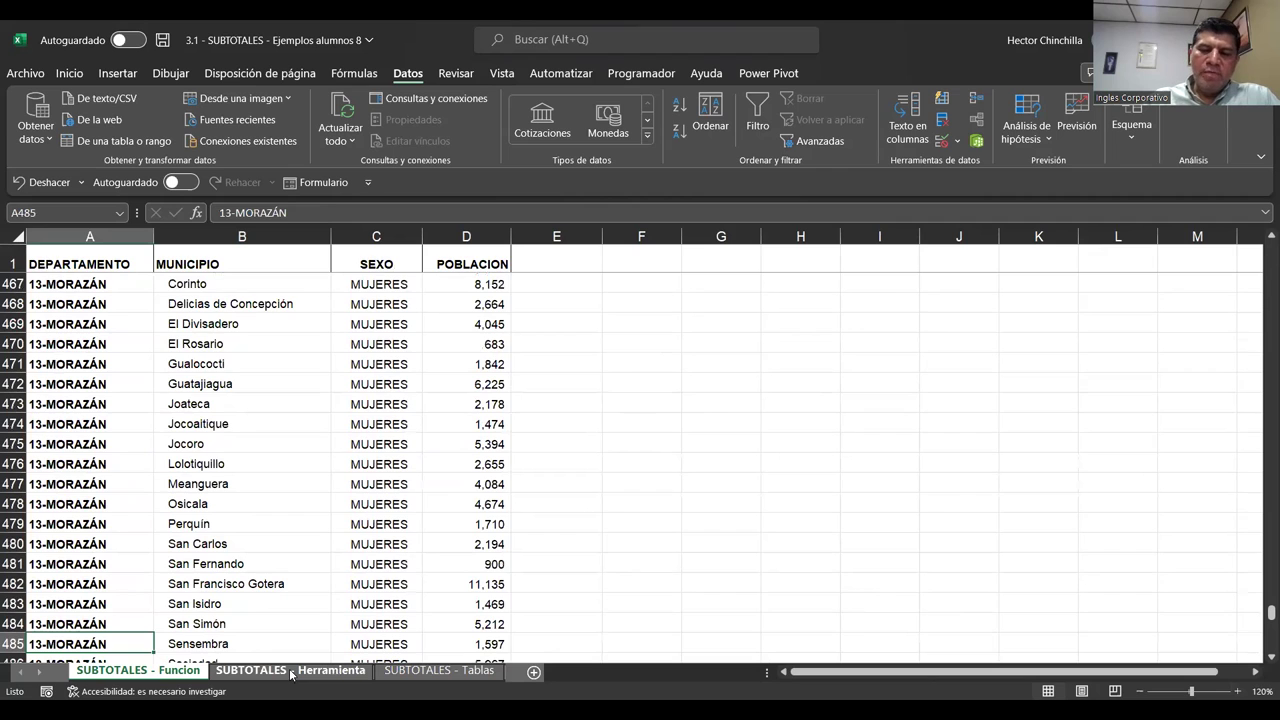
{"action": "key", "text": "ctrl+End"}
{"action": "scroll", "coordinate": [275, 497], "scroll_direction": "down", "scroll_amount": 1}
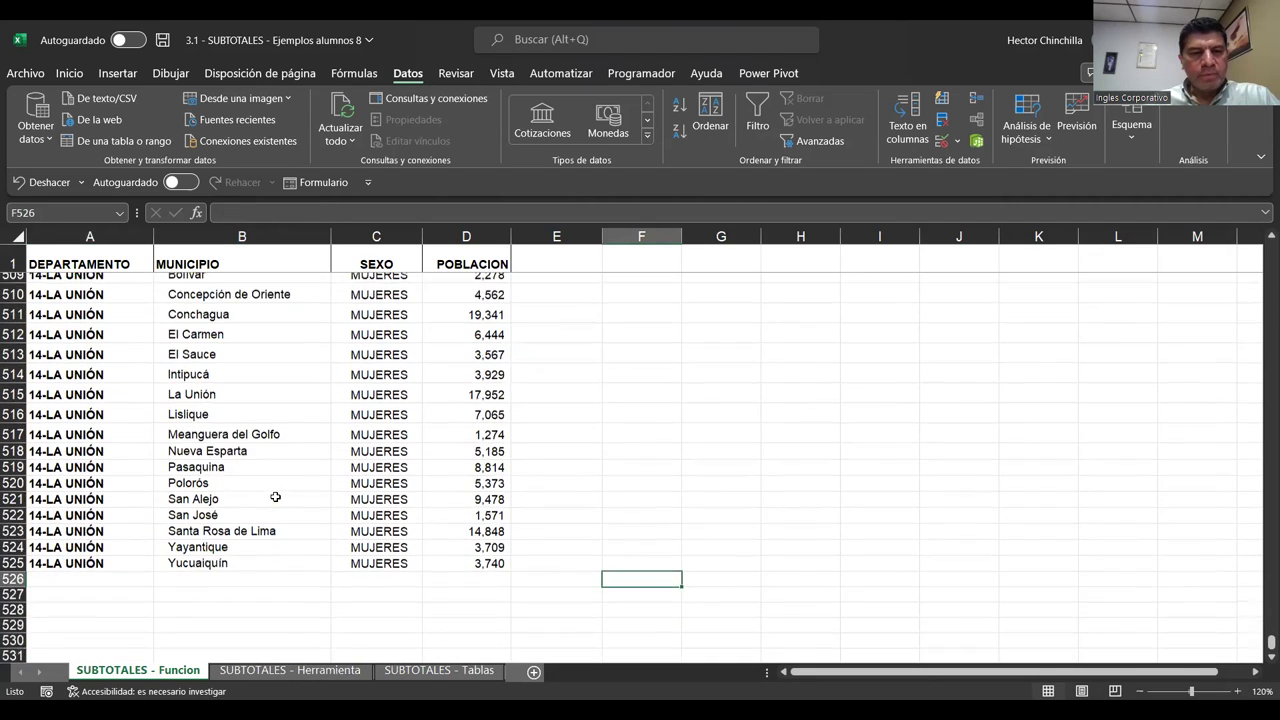
{"action": "left_click", "coordinate": [257, 590]}
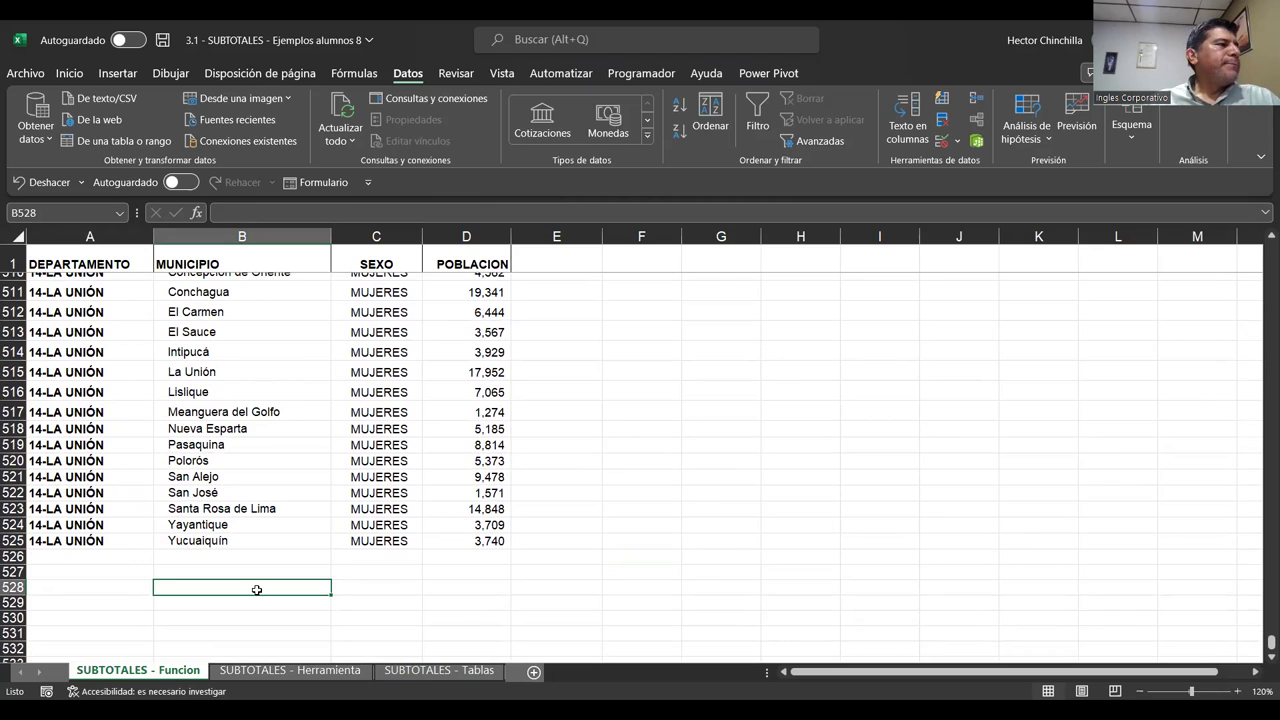
{"action": "key", "text": "Up"}
{"action": "key", "text": "Up"}
{"action": "key", "text": "Down"}
{"action": "key", "text": "Down"}
{"action": "key", "text": "Up"}
{"action": "key", "text": "Down"}
{"action": "key", "text": "Up"}
{"action": "key", "text": "Up"}
{"action": "key", "text": "Up"}
{"action": "key", "text": "Down"}
{"action": "key", "text": "Down"}
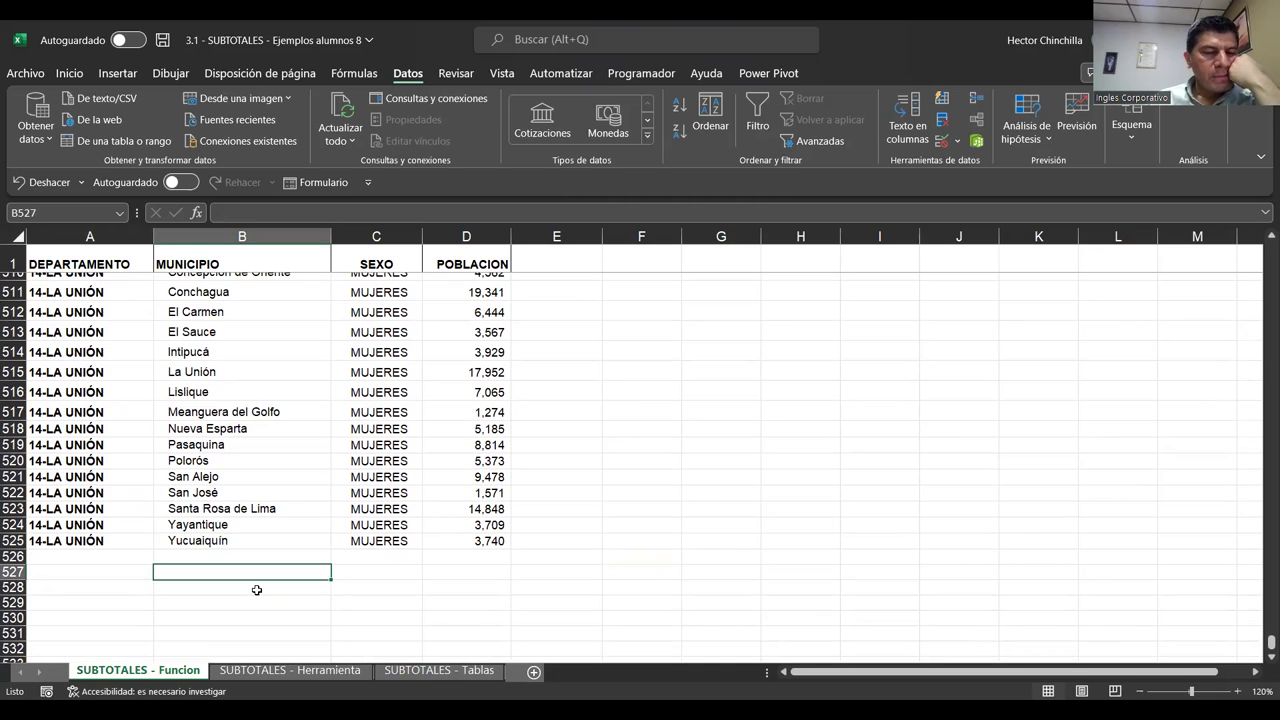
{"action": "key", "text": "Left"}
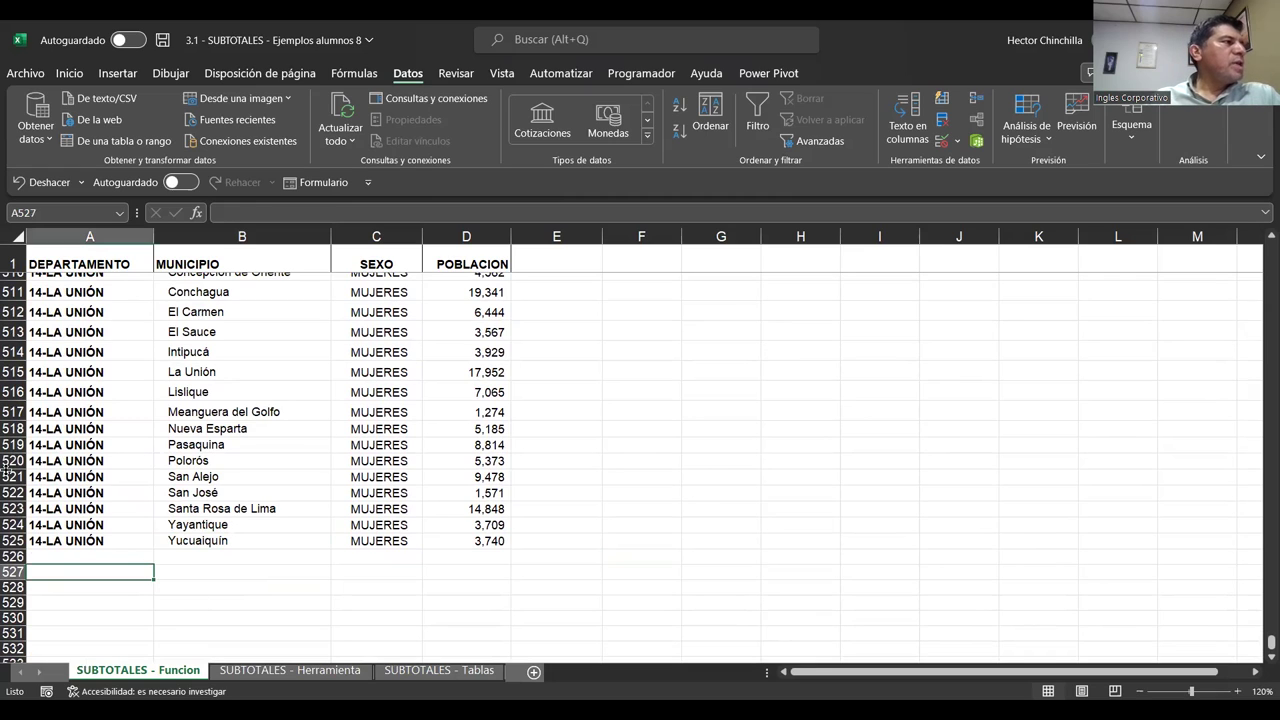
{"action": "key", "text": "Up"}
{"action": "key", "text": "Down"}
{"action": "key", "text": "Right"}
{"action": "key", "text": "Right"}
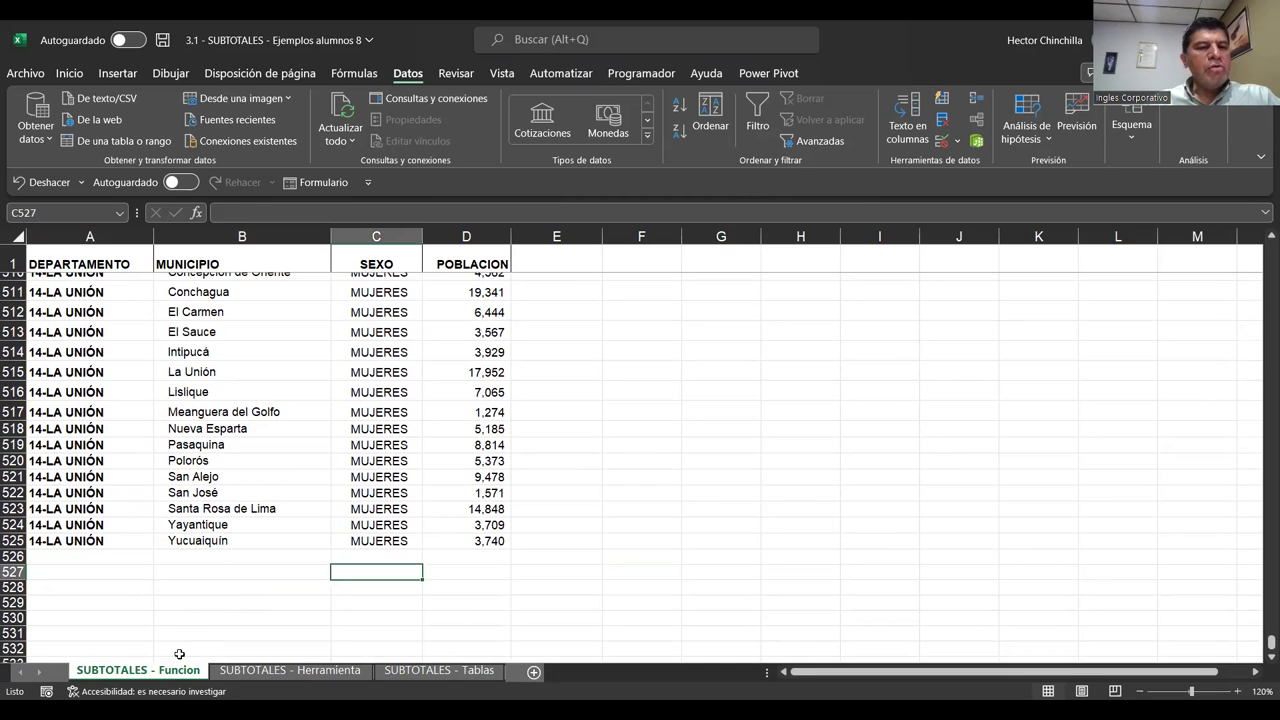
{"action": "key", "text": "Left"}
{"action": "key", "text": "Left"}
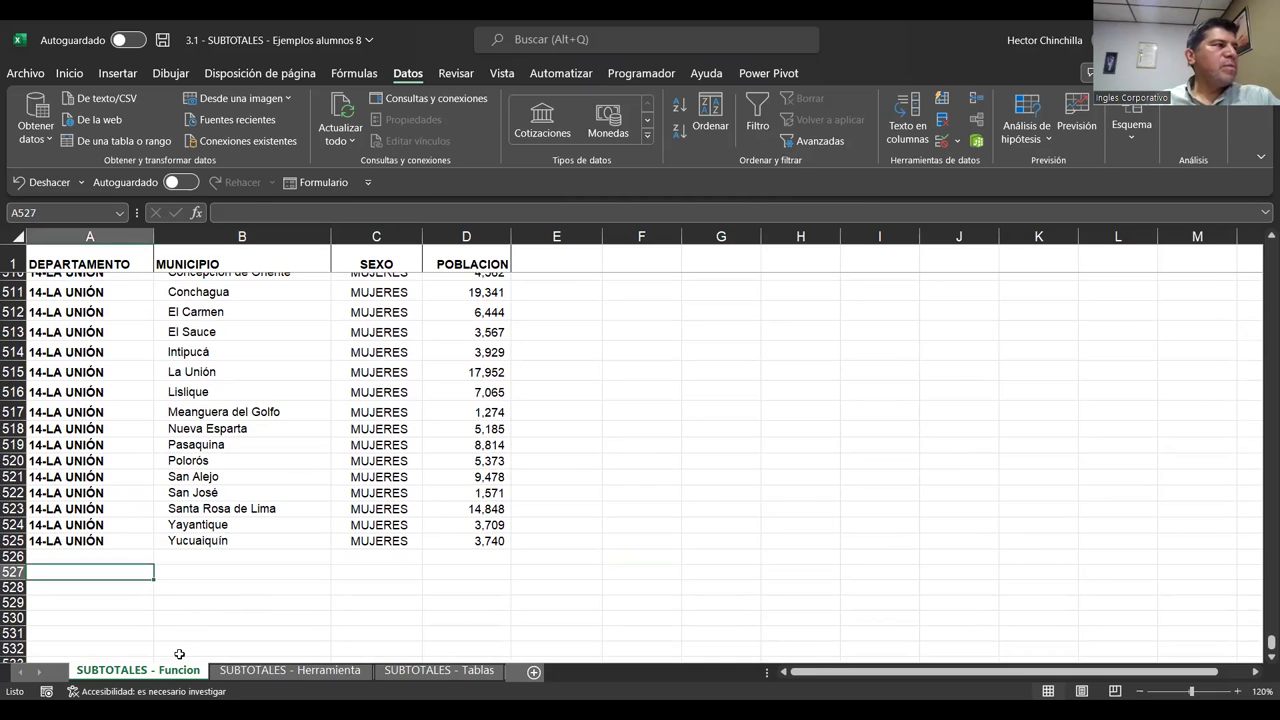
- Total the POBLACION values in D2:D525 with a SUMA formula in cell D526
{"action": "key", "text": "Right"}
{"action": "key", "text": "Right"}
{"action": "key", "text": "Right"}
{"action": "key", "text": "Up"}
{"action": "key", "text": "Up"}
{"action": "key", "text": "Down"}
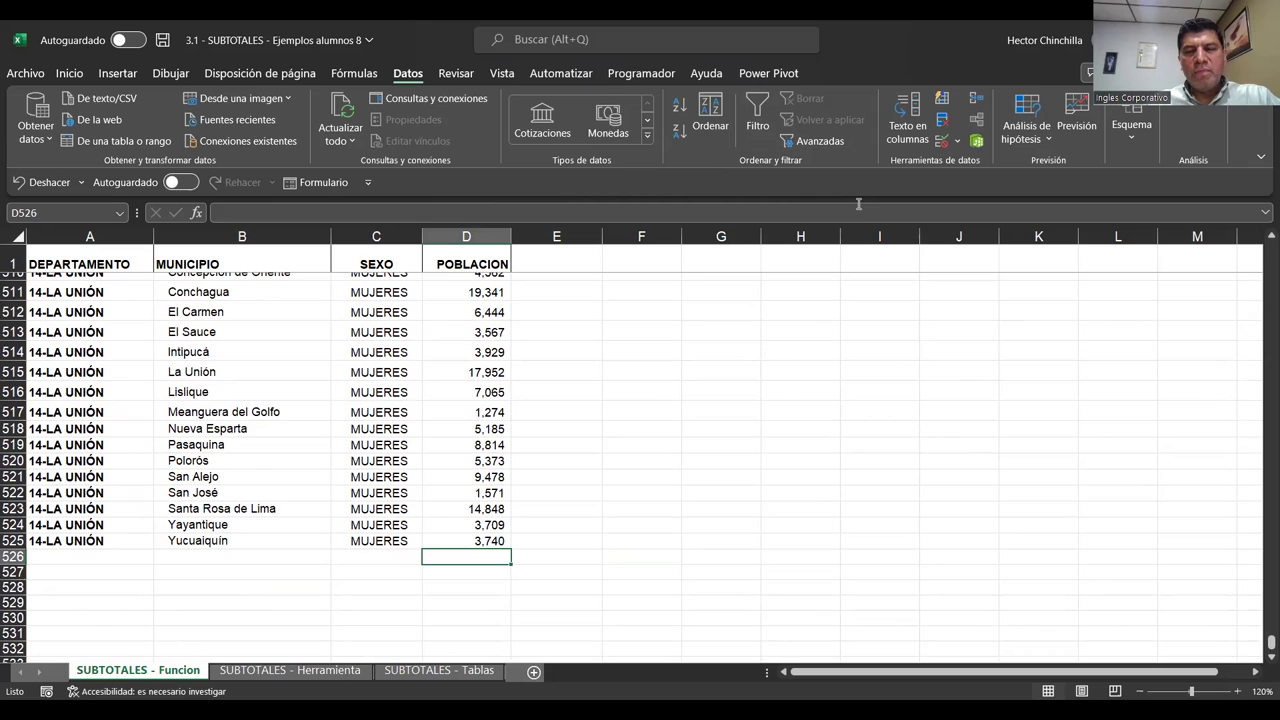
{"action": "left_click", "coordinate": [80, 78]}
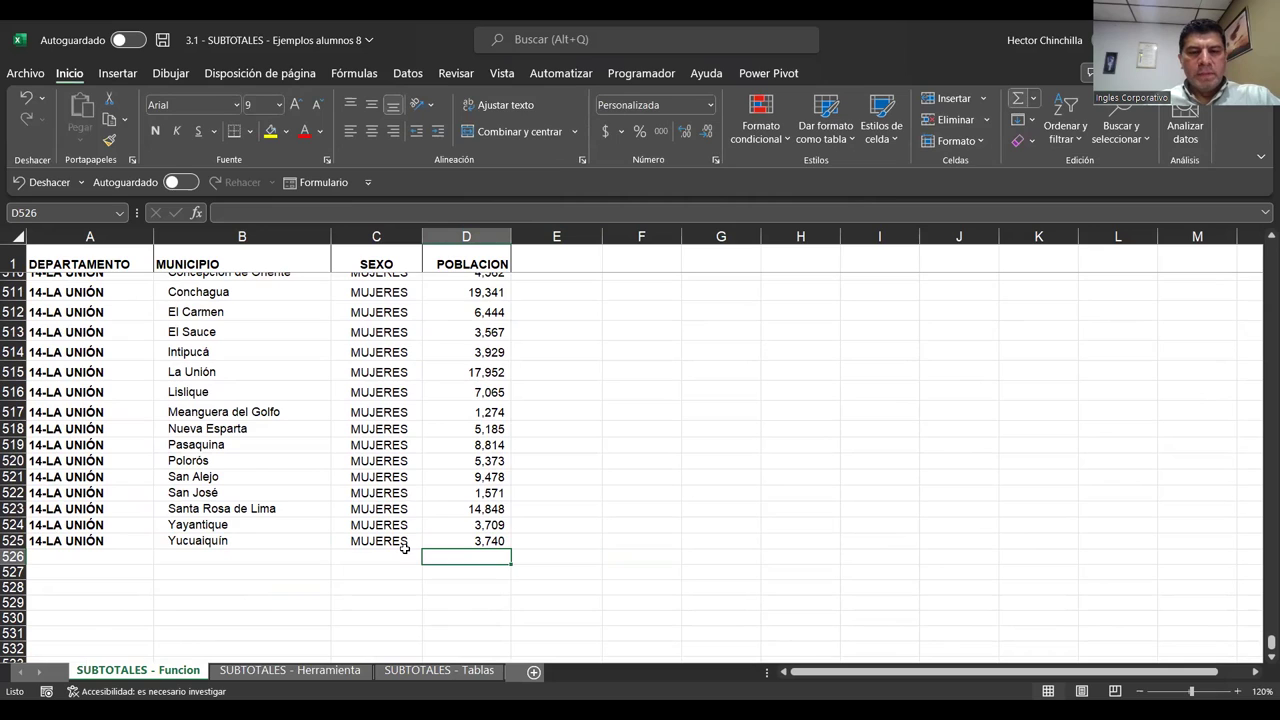
{"action": "type", "text": "0"}
{"action": "key", "text": "Tab"}
{"action": "key", "text": "Left"}
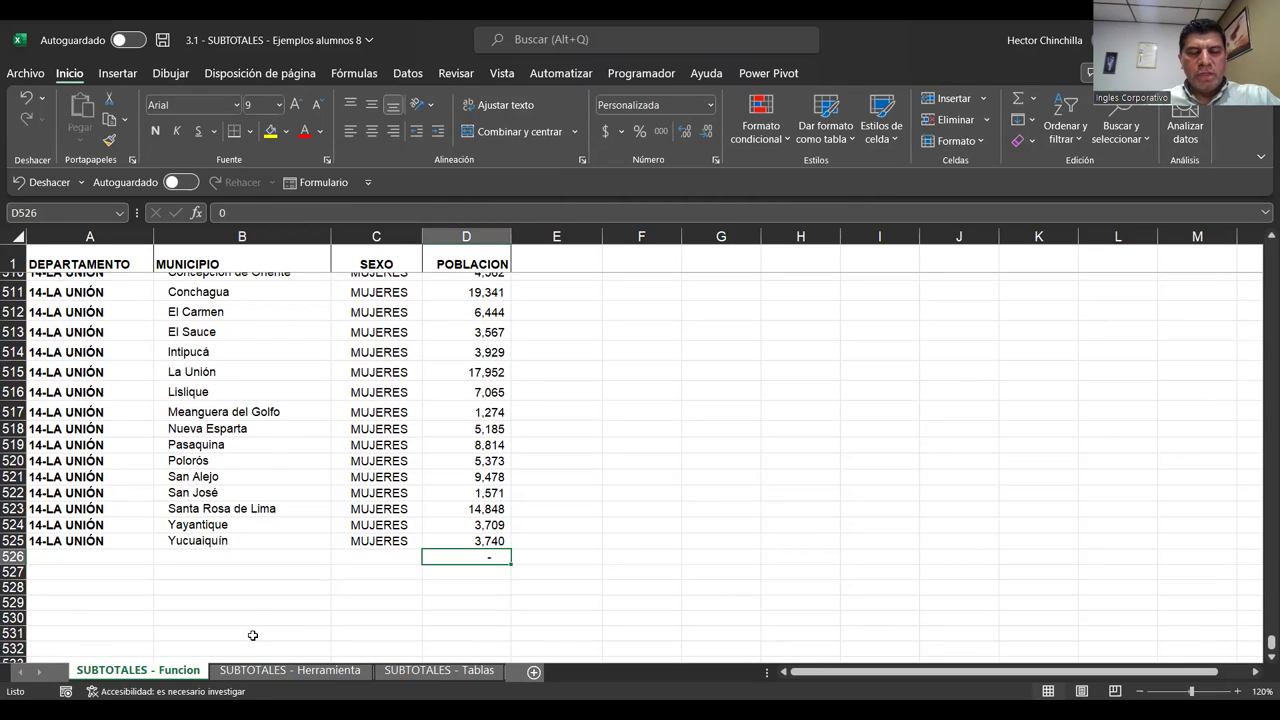
{"action": "key", "text": "ctrl+z"}
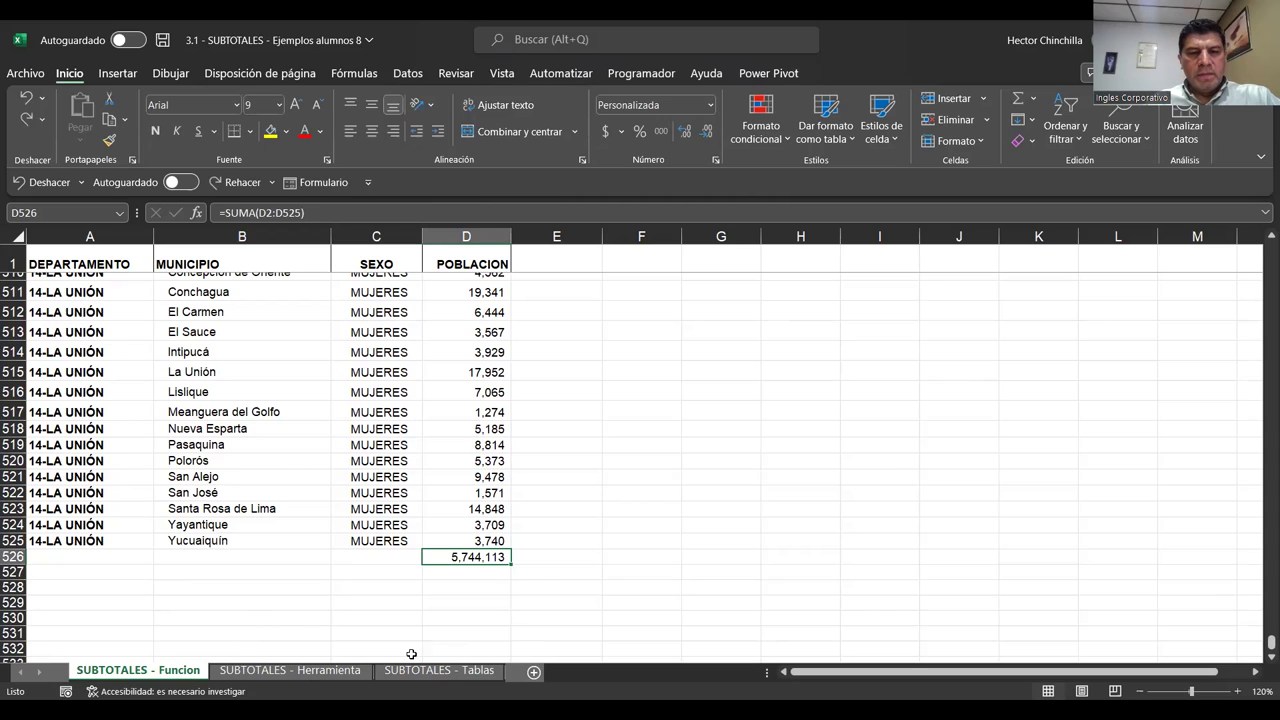
- Enter 5744113 as a fixed value in E526 and delete the SUMA formula from D526
{"action": "left_click", "coordinate": [540, 559]}
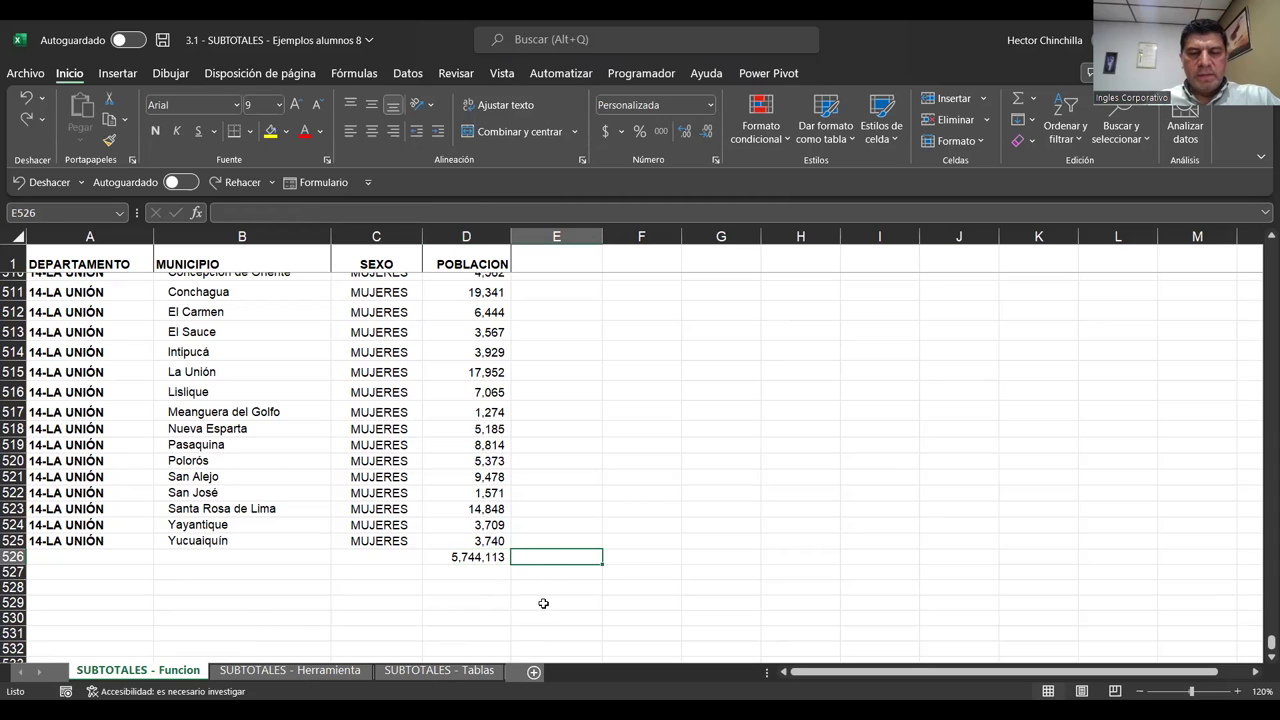
{"action": "type", "text": "5744113"}
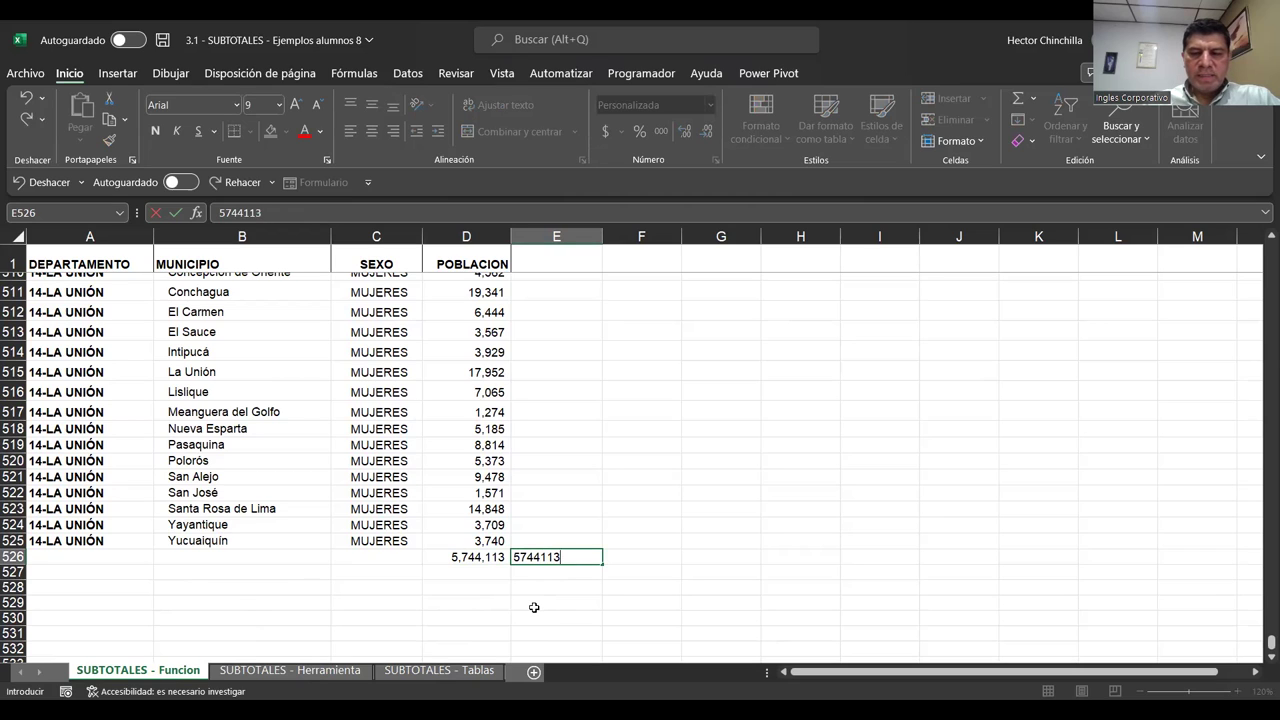
{"action": "key", "text": "Return"}
{"action": "key", "text": "Up"}
{"action": "key", "text": "Left"}
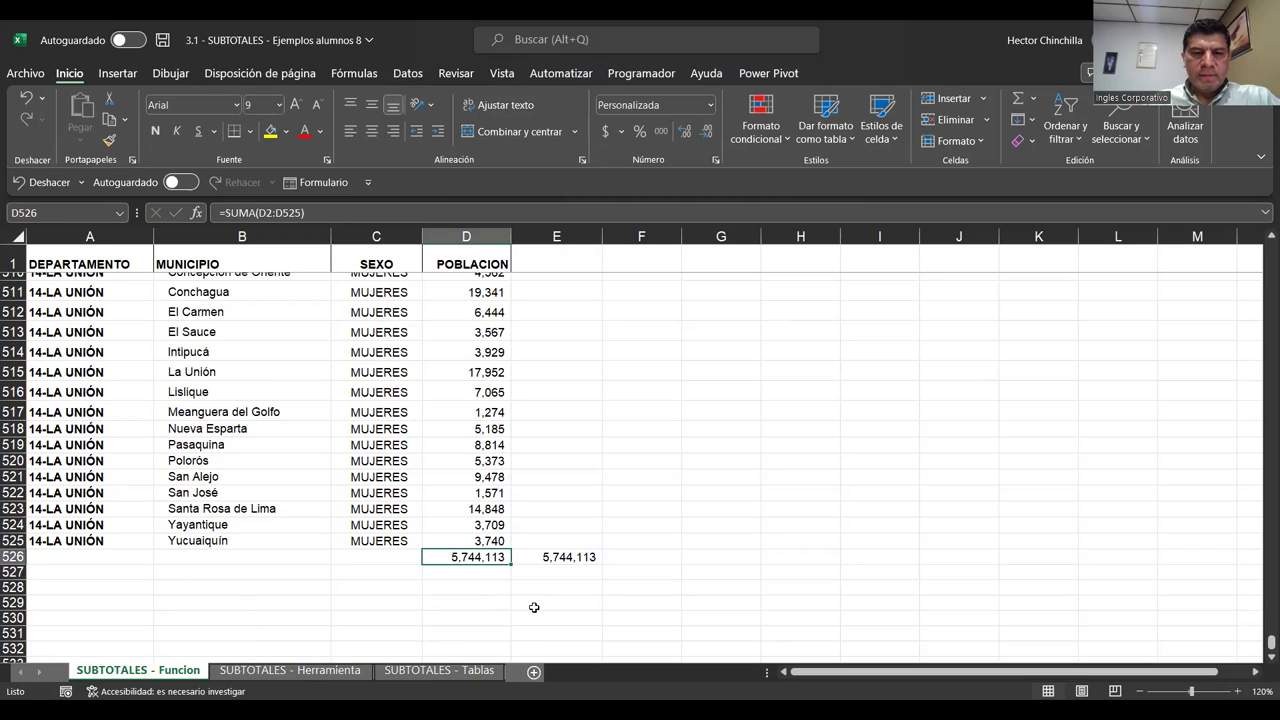
{"action": "key", "text": "Delete"}
{"action": "key", "text": "Left"}
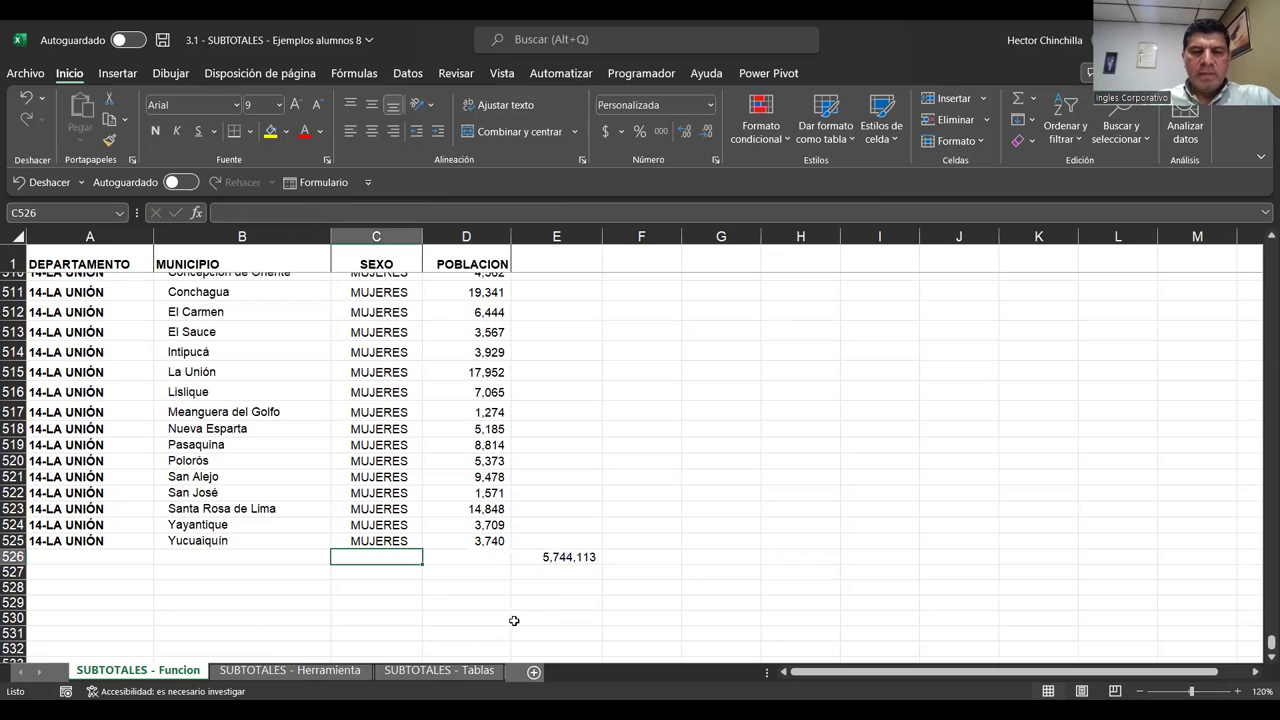
{"action": "key", "text": "Right"}
{"action": "key", "text": "Right"}
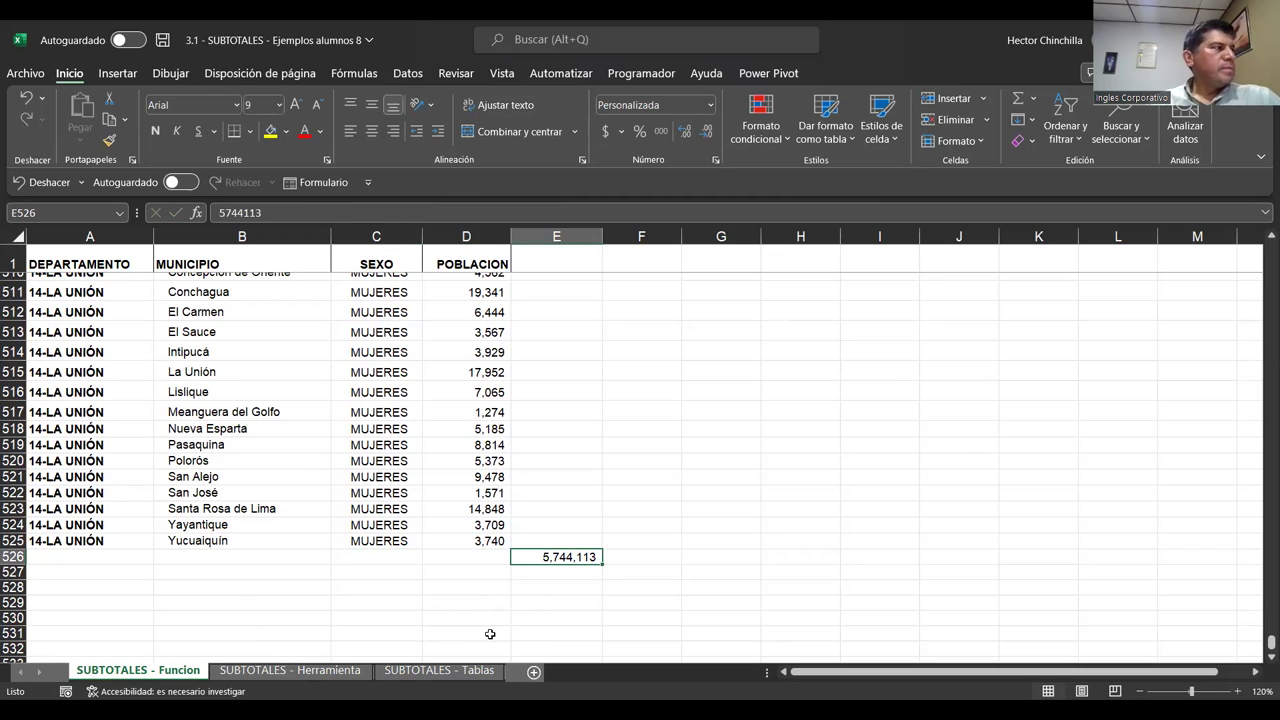
- Label cell A528 below the table as SUMA and fill it yellow
{"action": "left_click", "coordinate": [309, 591]}
{"action": "key", "text": "Left"}
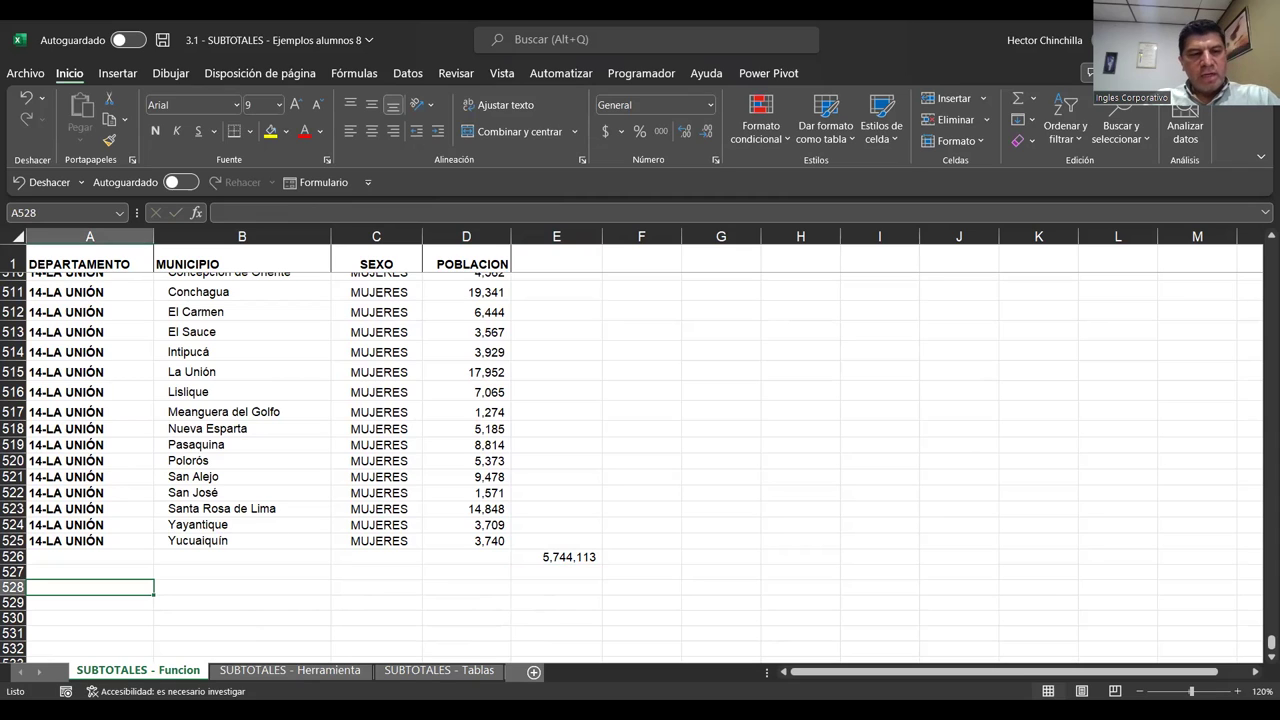
{"action": "type", "text": "su"}
{"action": "key", "text": "BackSpace"}
{"action": "key", "text": "BackSpace"}
{"action": "type", "text": "SUMA"}
{"action": "key", "text": "ctrl+Return"}
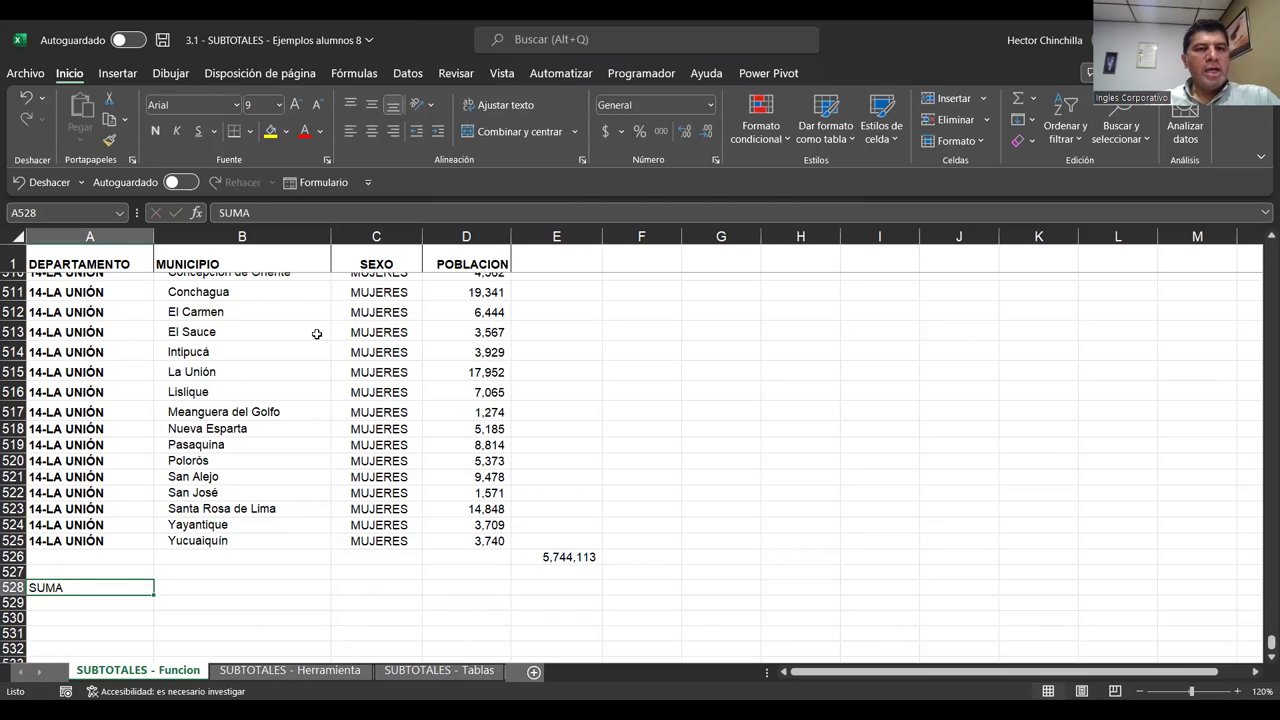
{"action": "left_click", "coordinate": [270, 133]}
- Start a SUBTOTALES formula in cell D528 of the yellow SUMA row, using function number 9 (SUMA)
{"action": "key", "text": "Right"}
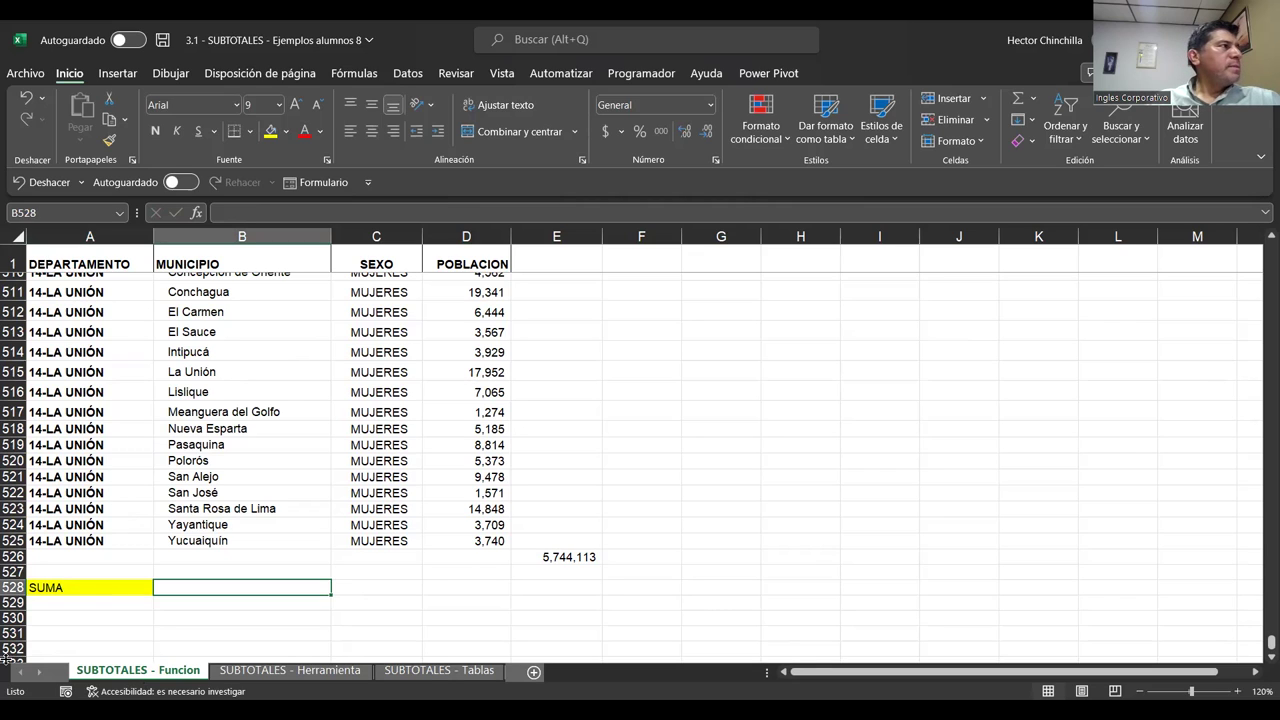
{"action": "key", "text": "Right"}
{"action": "key", "text": "Right"}
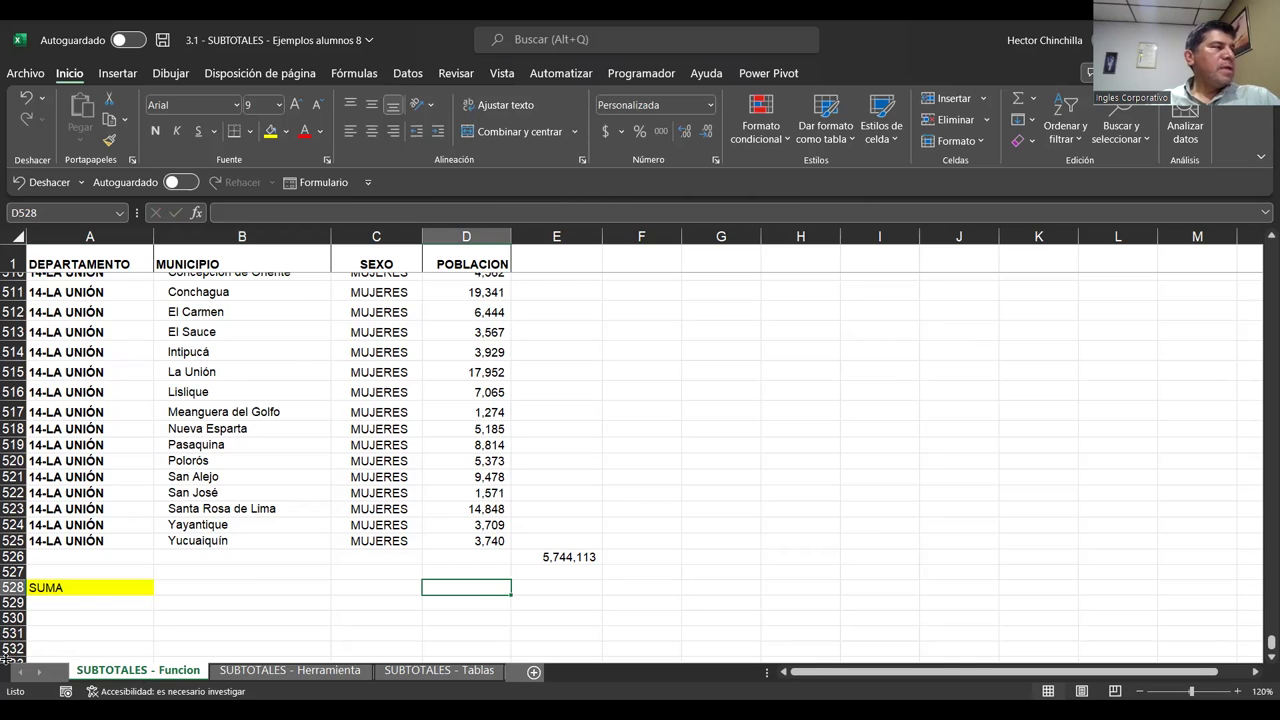
{"action": "type", "text": "="}
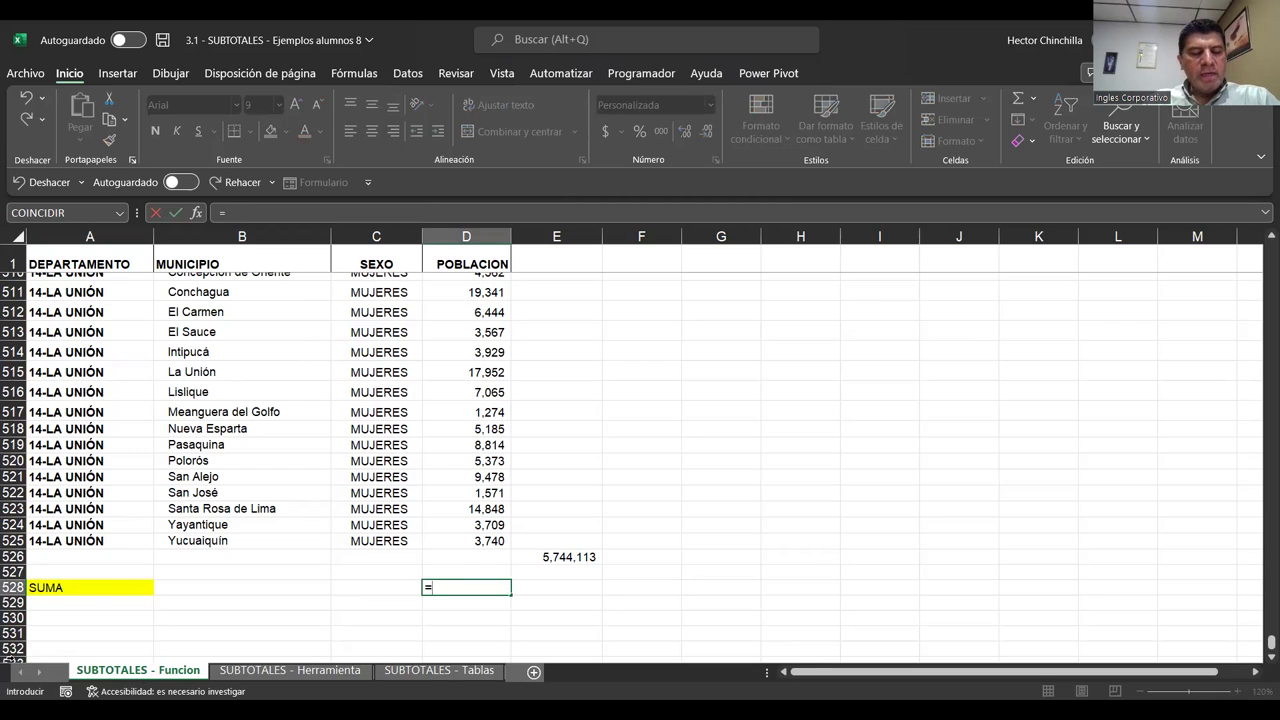
{"action": "type", "text": "SUBTOT"}
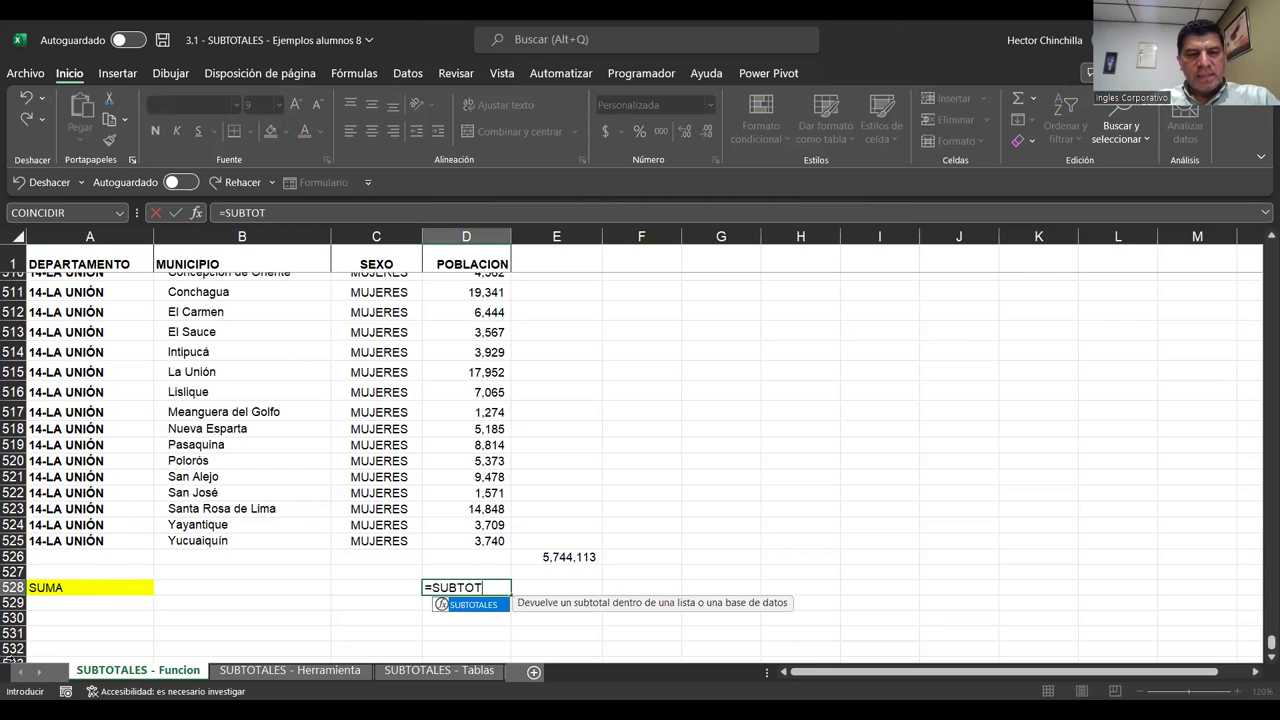
{"action": "type", "text": "ALES"}
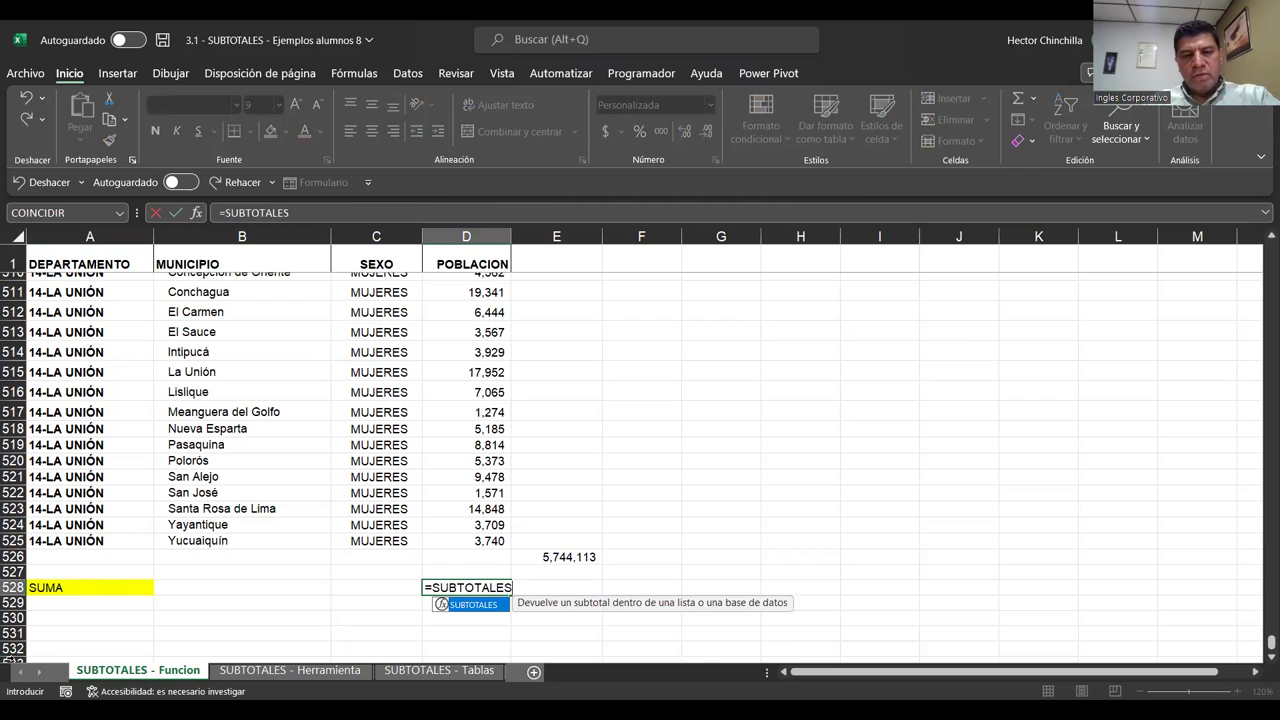
{"action": "type", "text": "("}
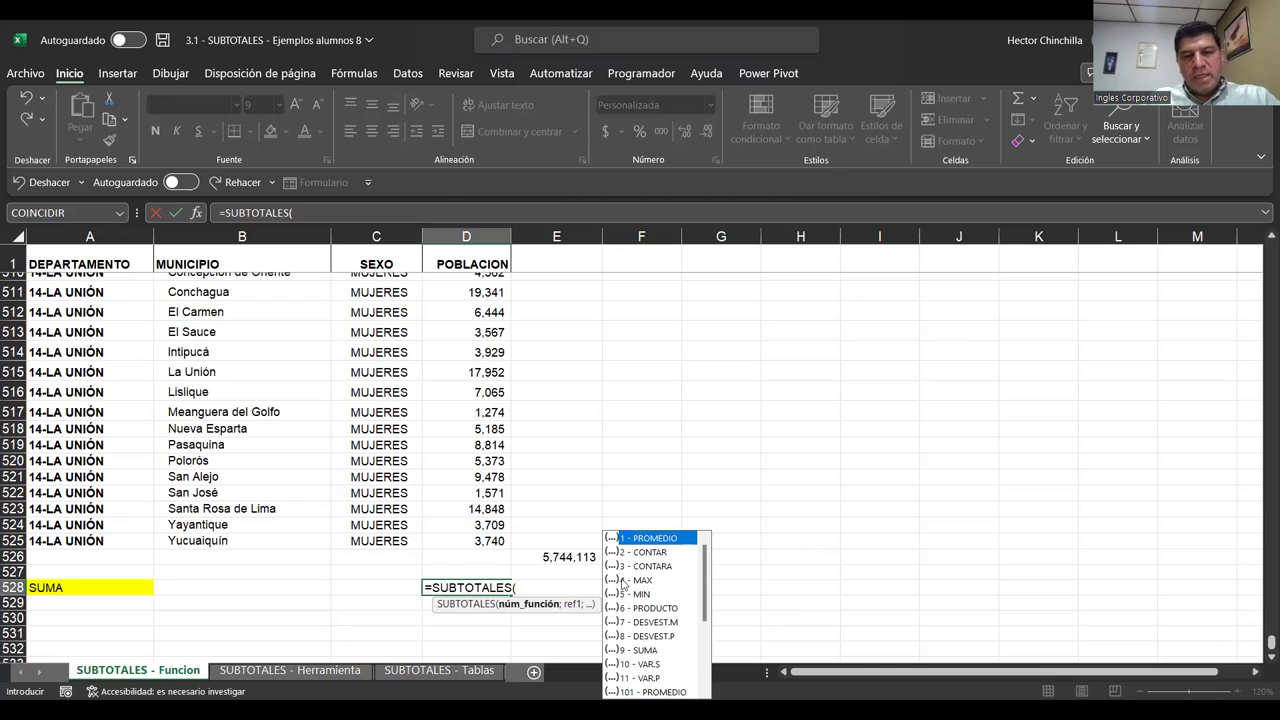
{"action": "double_click", "coordinate": [624, 652]}
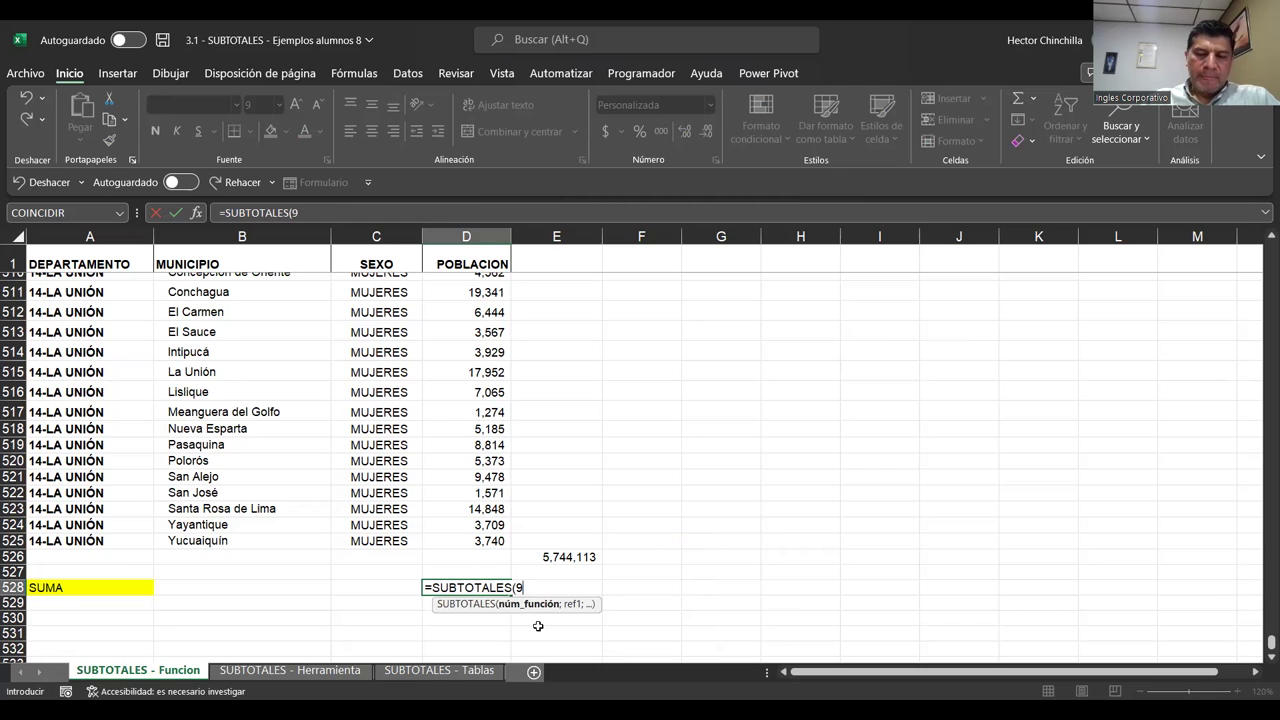
{"action": "type", "text": ";"}
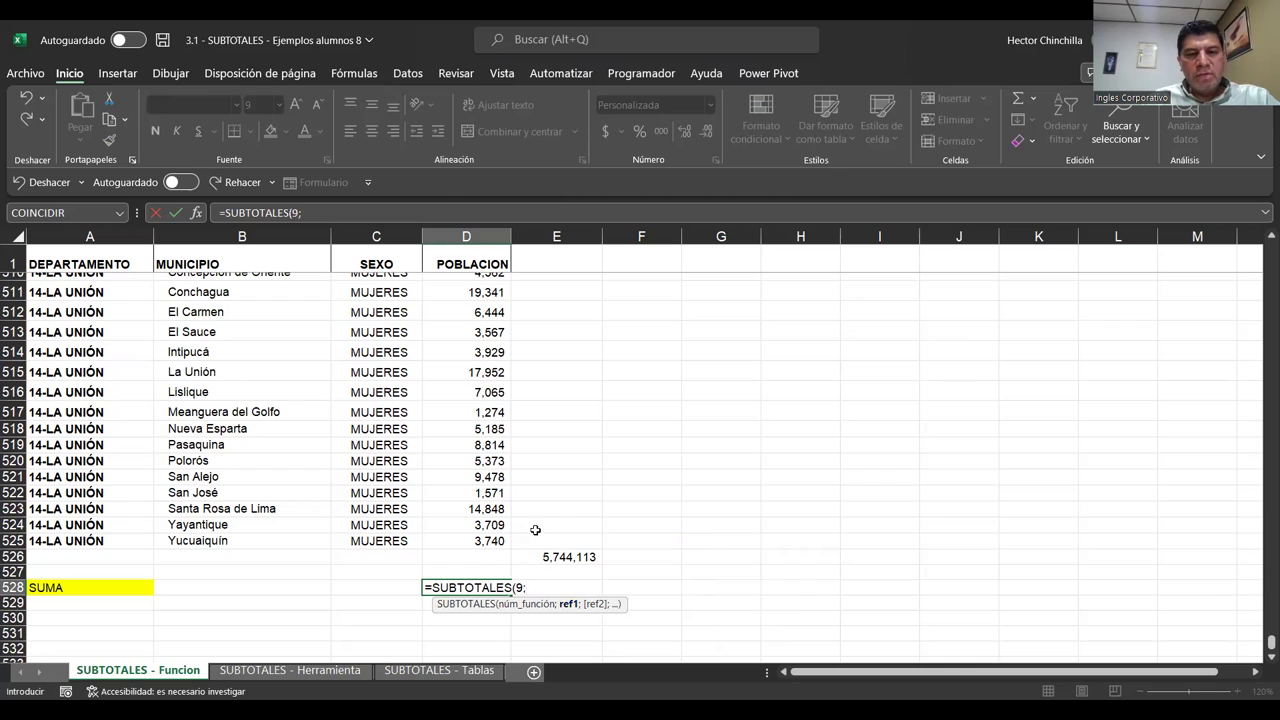
- Complete the SUBTOTALES formula in D528 with the POBLACION range D2:D525 as its reference
{"action": "left_click", "coordinate": [443, 406]}
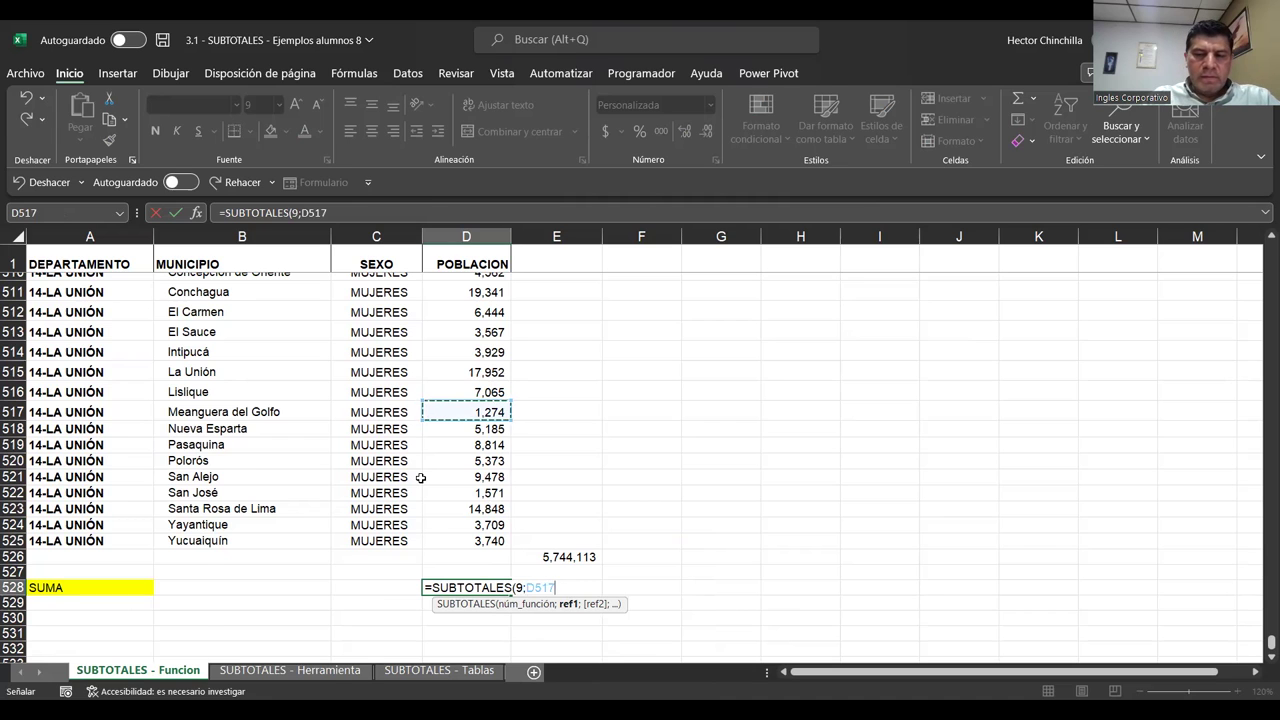
{"action": "key", "text": "ctrl+Home"}
{"action": "key", "text": "Right"}
{"action": "key", "text": "Right"}
{"action": "key", "text": "Right"}
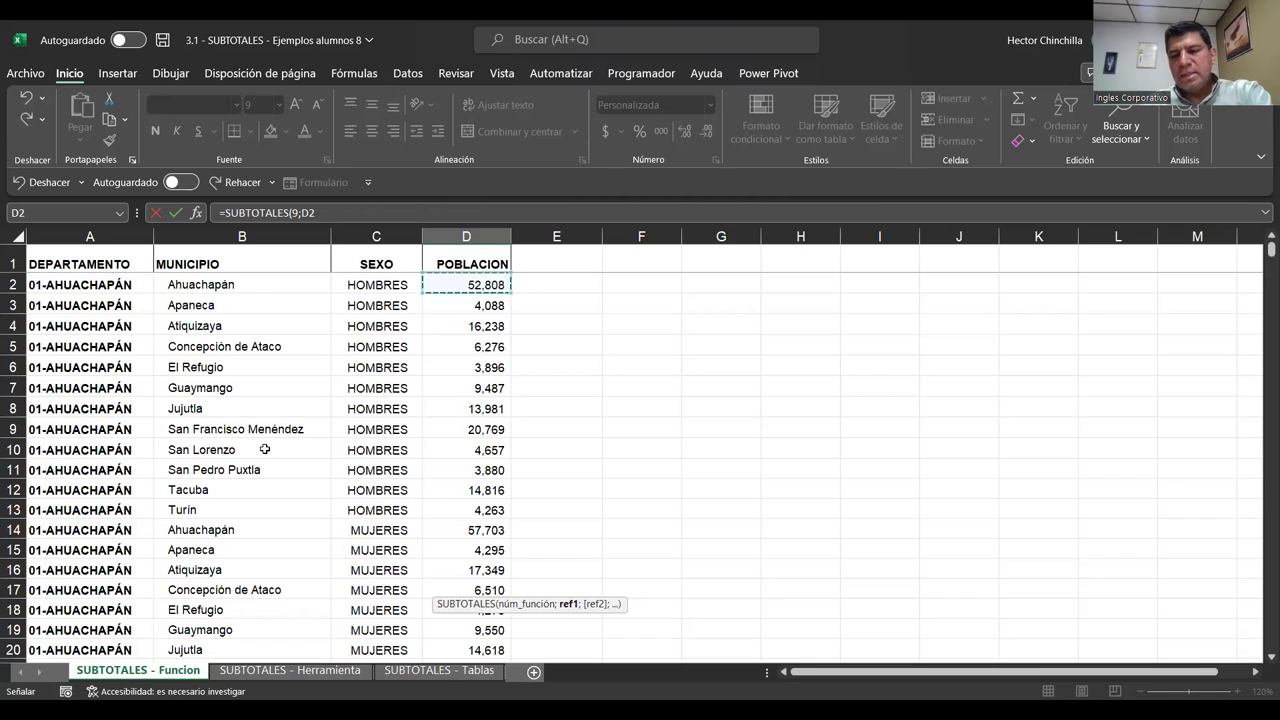
{"action": "key", "text": "shift+Down"}
{"action": "key", "text": "End"}
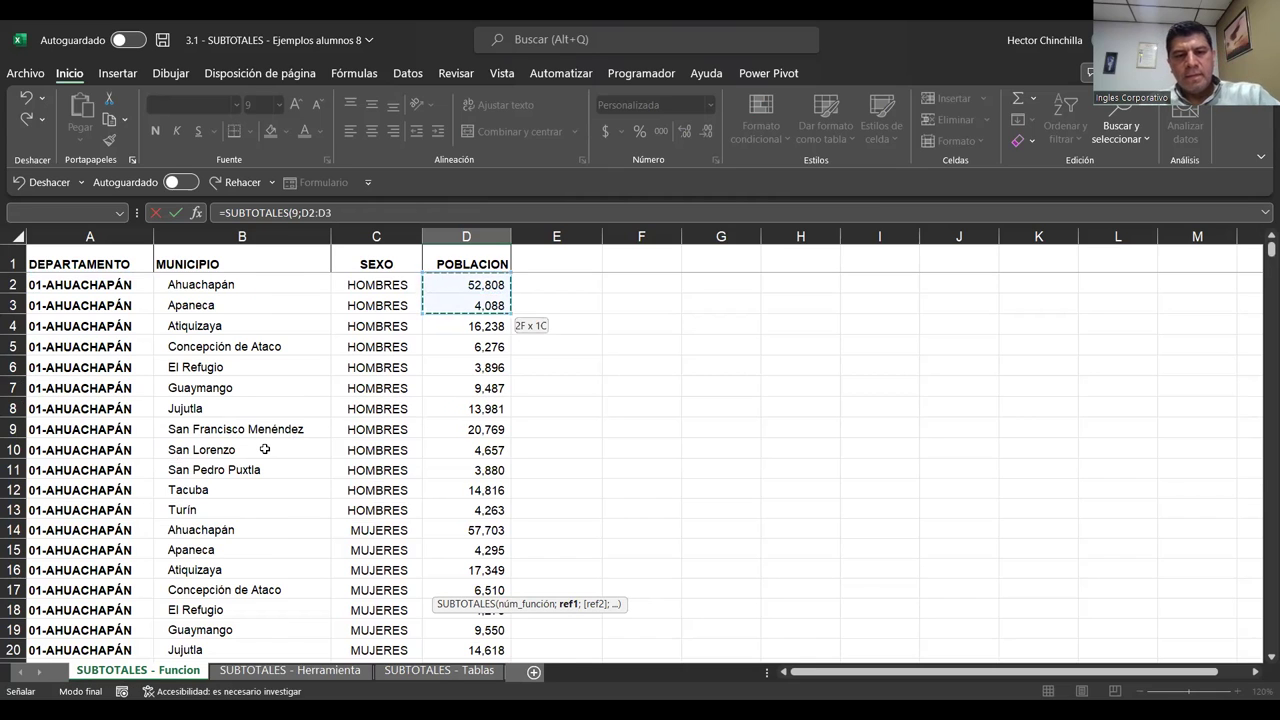
{"action": "key", "text": "shift+Down"}
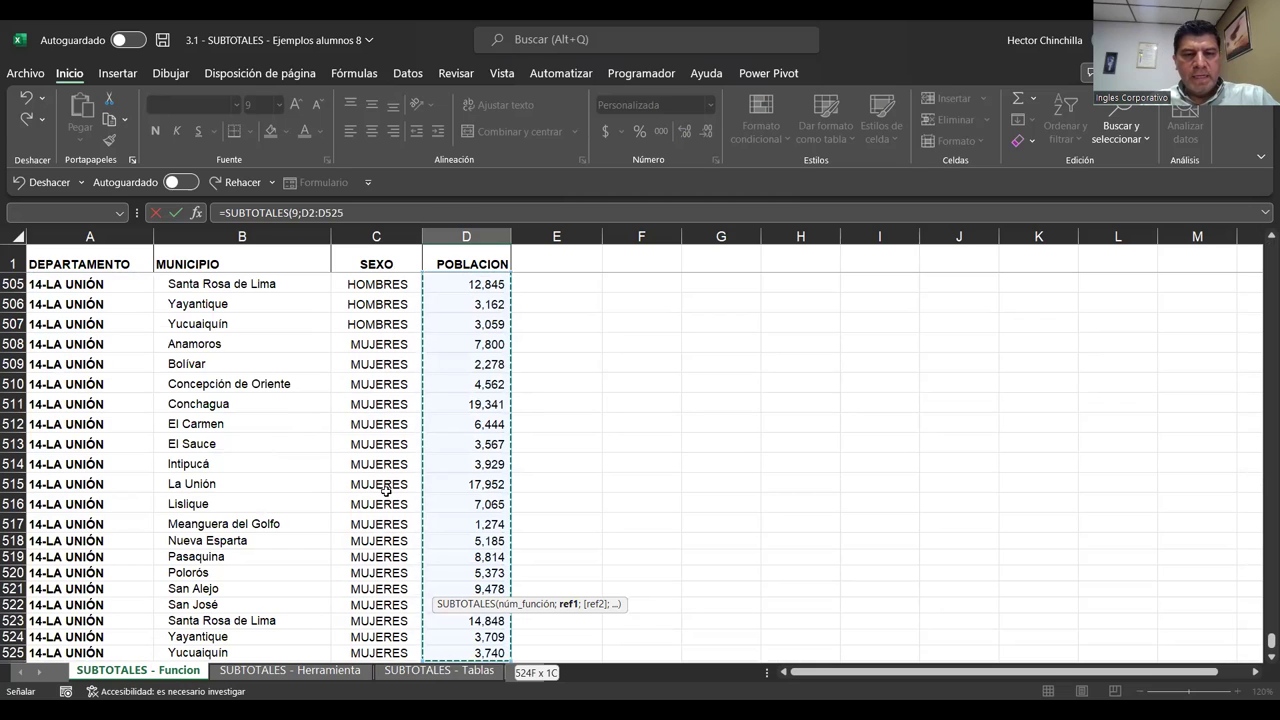
{"action": "key", "text": "shift+Down"}
{"action": "key", "text": "shift+Down"}
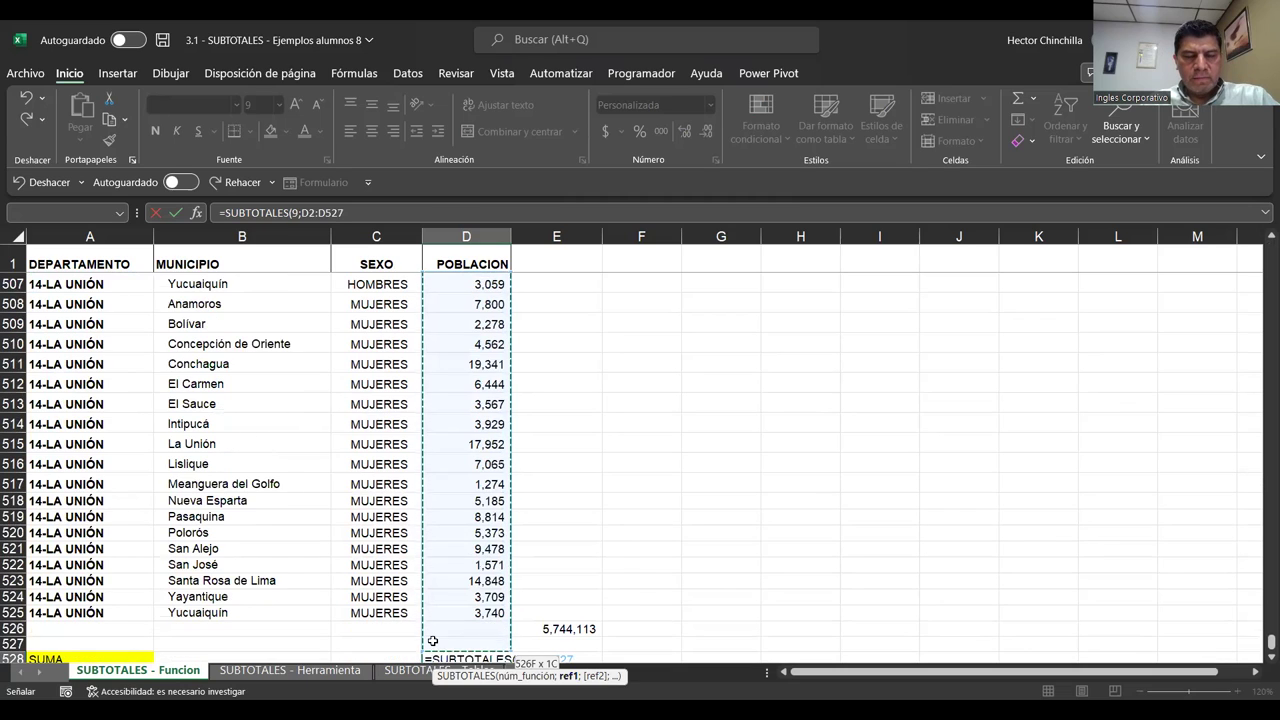
{"action": "key", "text": "shift+Down"}
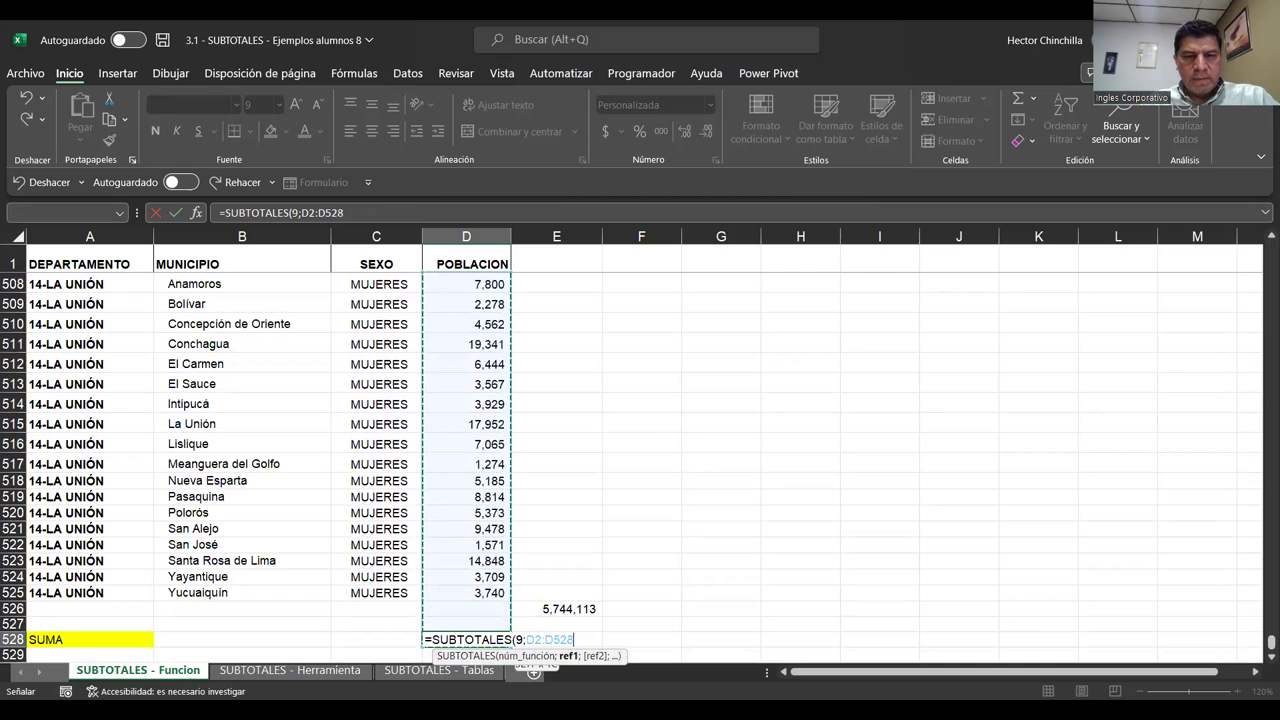
{"action": "key", "text": "ctrl+shift+Up"}
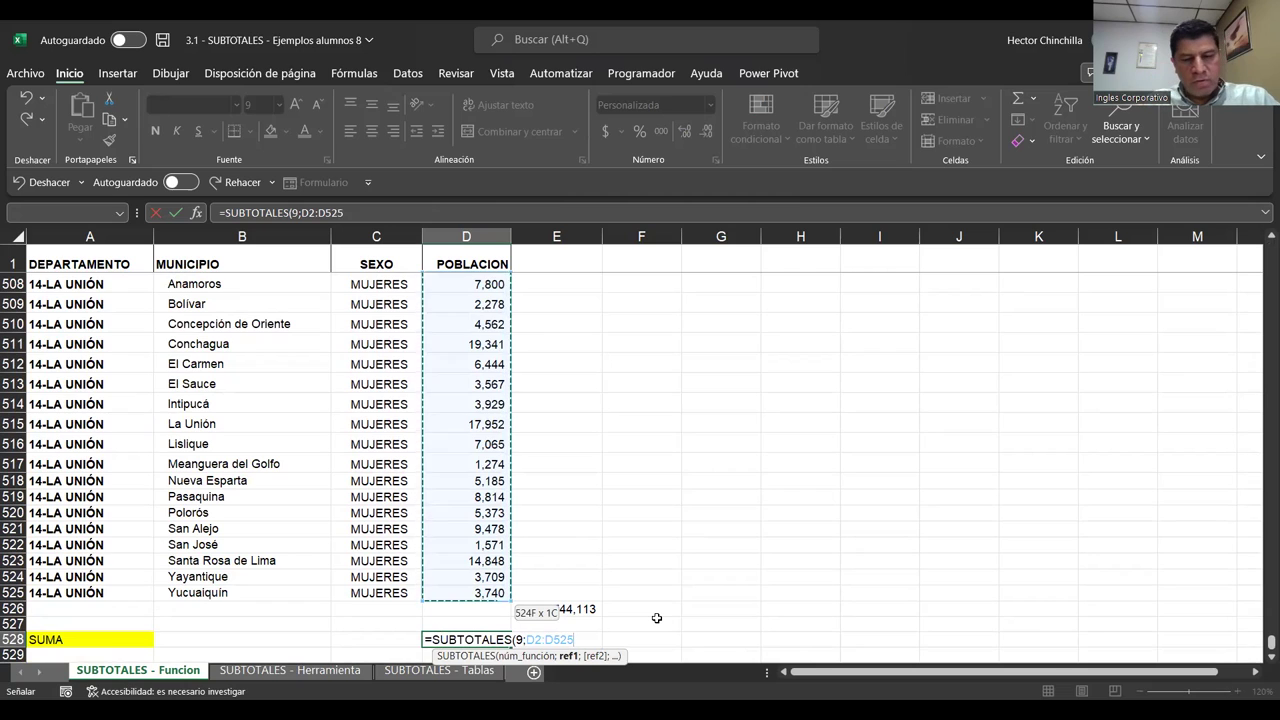
{"action": "type", "text": ")"}
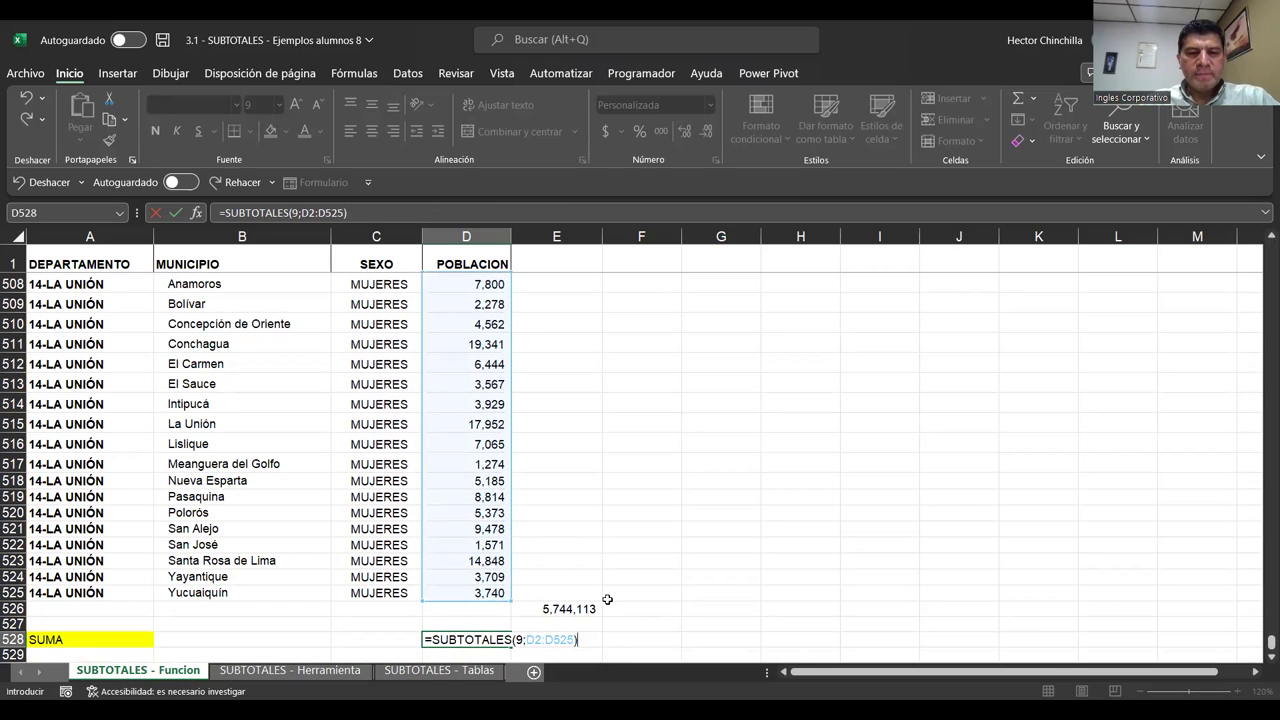
{"action": "key", "text": "Return"}
{"action": "scroll", "coordinate": [614, 604], "scroll_direction": "down", "scroll_amount": 1}
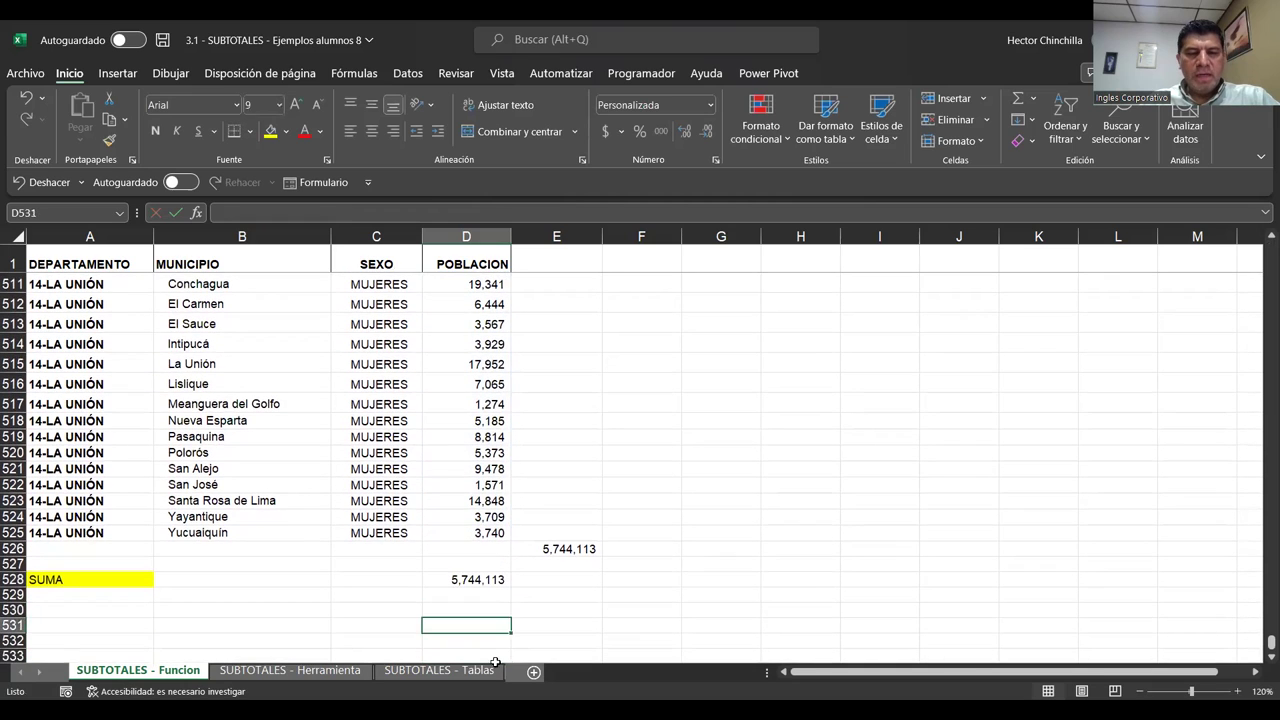
{"action": "key", "text": "Up"}
{"action": "key", "text": "Left"}
{"action": "key", "text": "Right"}
{"action": "key", "text": "Left"}
{"action": "key", "text": "Right"}
{"action": "key", "text": "Left"}
{"action": "key", "text": "Right"}
{"action": "key", "text": "Left"}
{"action": "key", "text": "Left"}
{"action": "key", "text": "Left"}
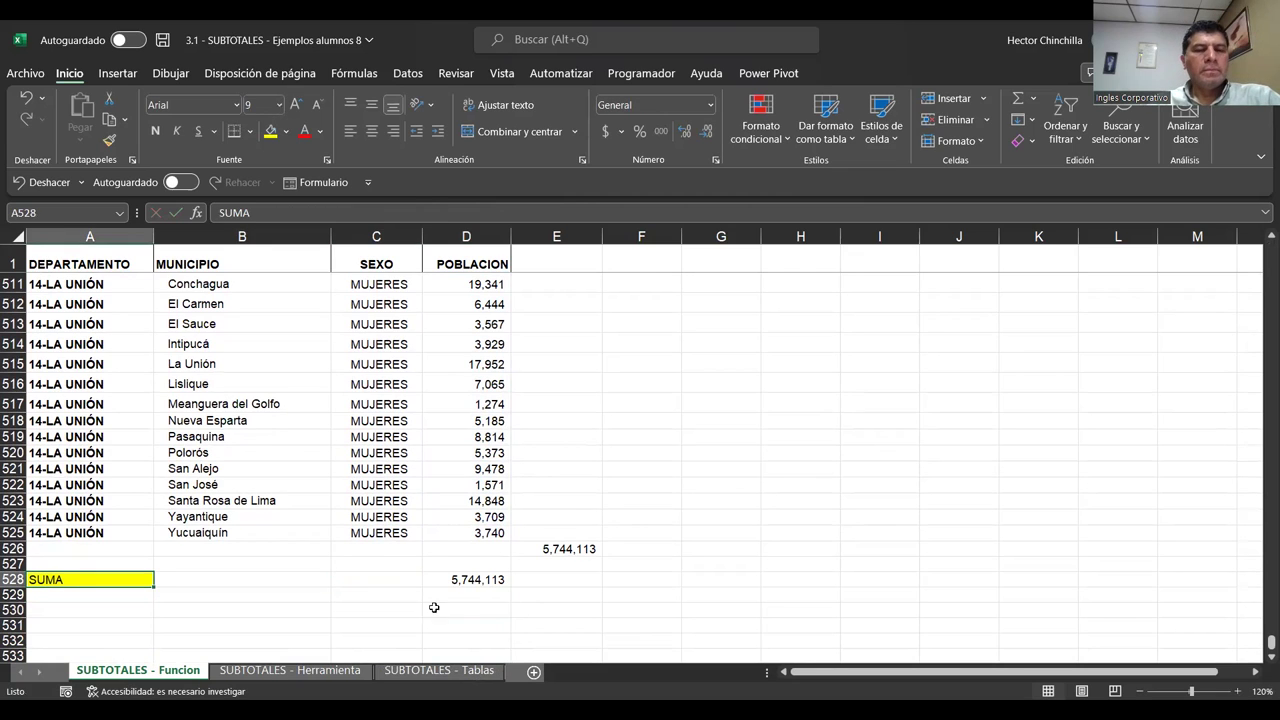
{"action": "left_click", "coordinate": [221, 506]}
{"action": "key", "text": "Down"}
{"action": "key", "text": "Down"}
{"action": "key", "text": "Down"}
{"action": "key", "text": "Down"}
{"action": "key", "text": "Down"}
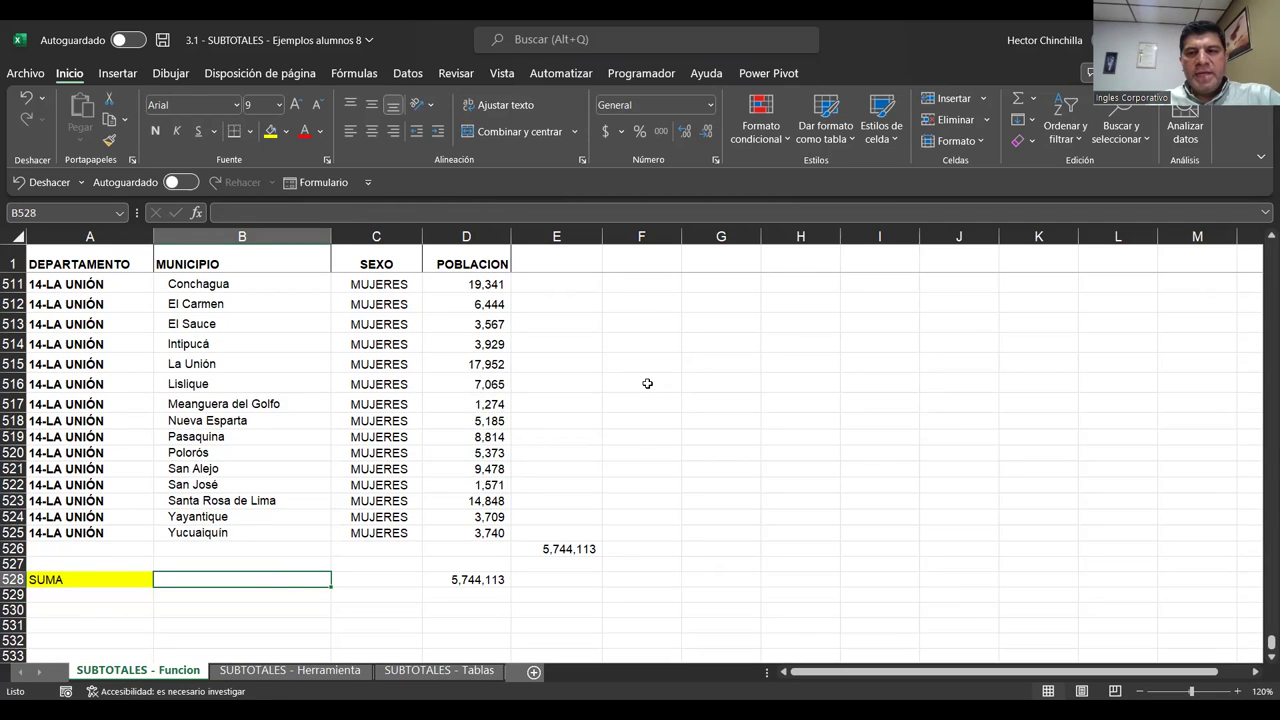
- Label cell A529 below the yellow SUMA cell as SUMA and fill it orange
{"action": "key", "text": "Down"}
{"action": "key", "text": "Left"}
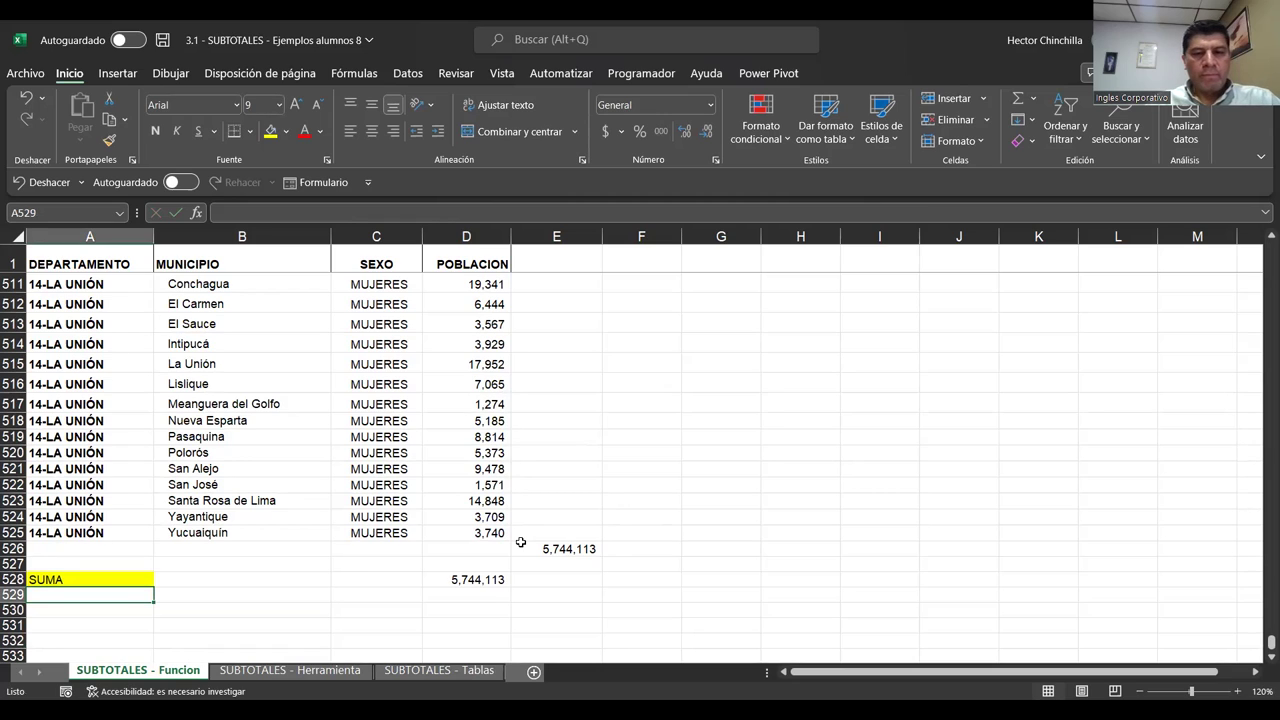
{"action": "type", "text": "SUMA"}
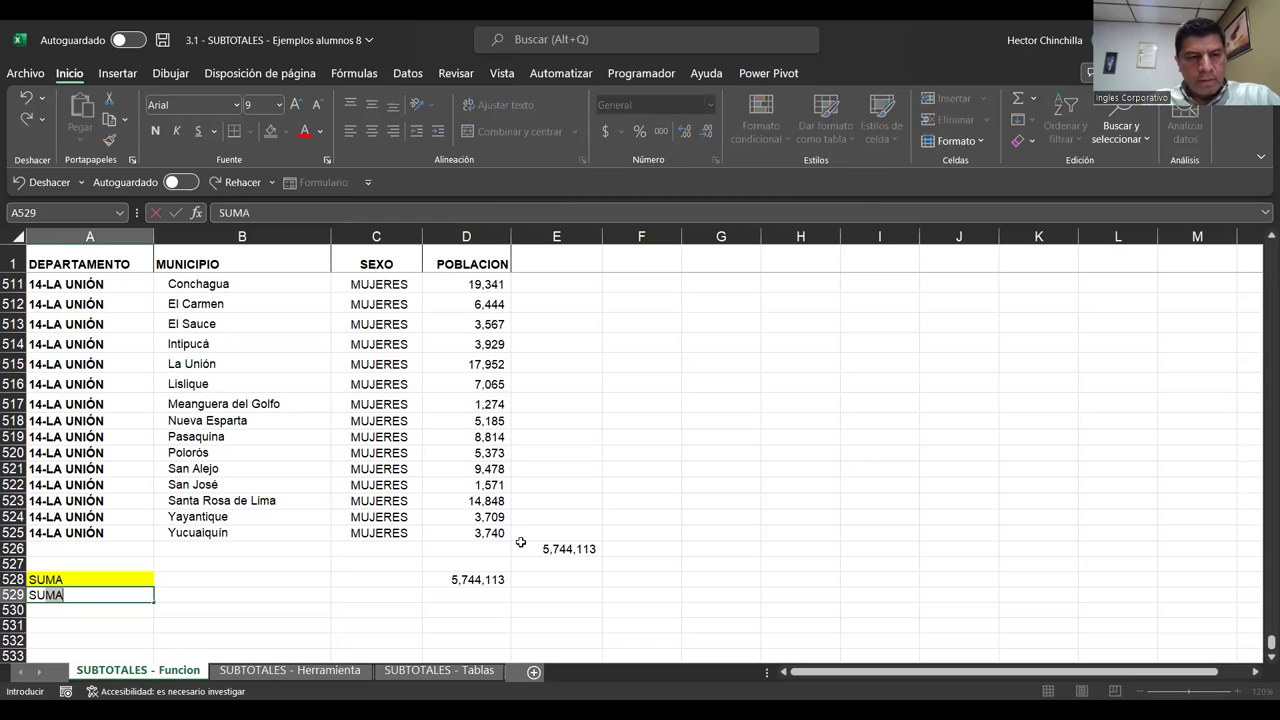
{"action": "key", "text": "Return"}
{"action": "key", "text": "Up"}
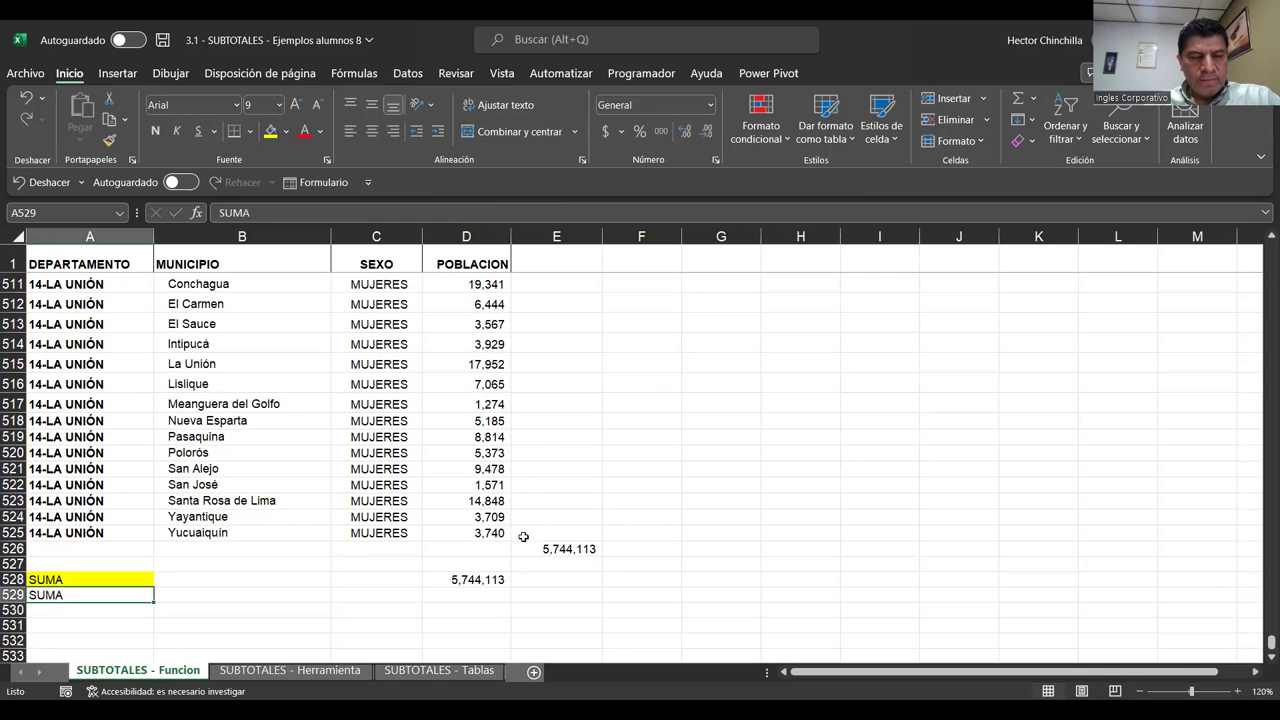
{"action": "left_click", "coordinate": [286, 132]}
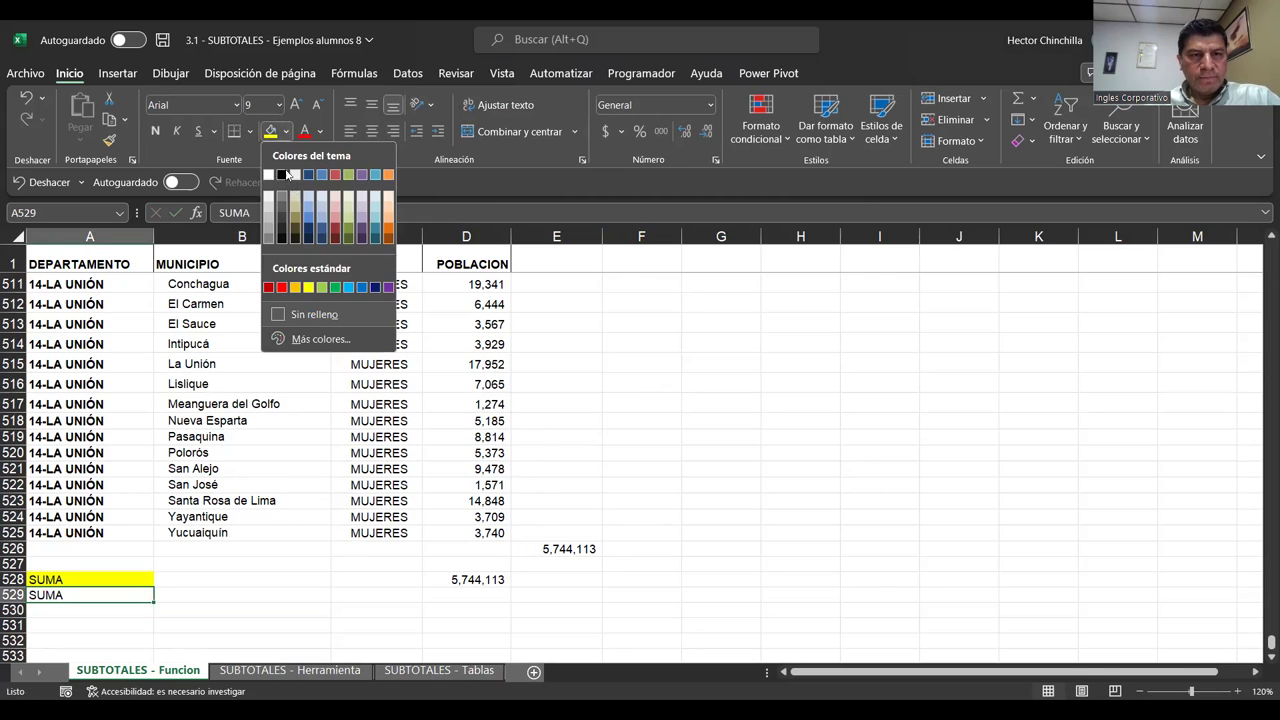
{"action": "left_click", "coordinate": [297, 288]}
{"action": "left_click", "coordinate": [291, 593]}
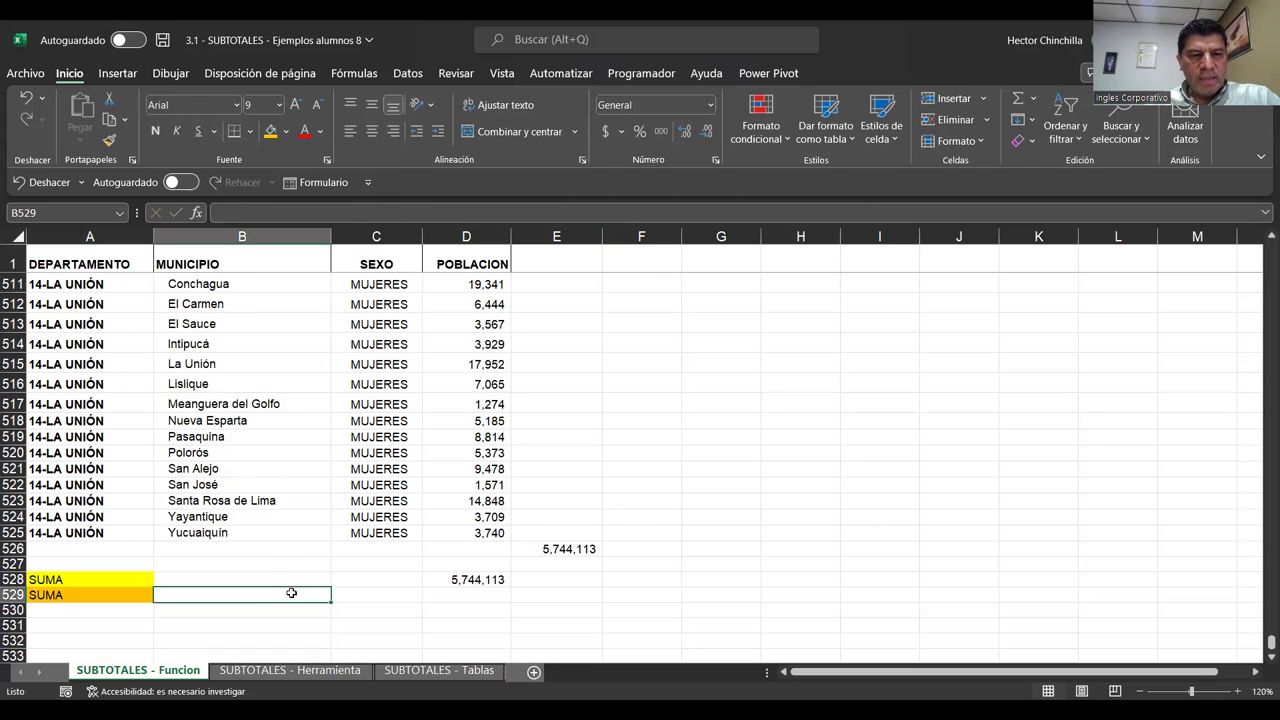
- Examine the SUBTOTALES formula in D528 and the range it references, without editing it
{"action": "key", "text": "Up"}
{"action": "key", "text": "Right"}
{"action": "key", "text": "Right"}
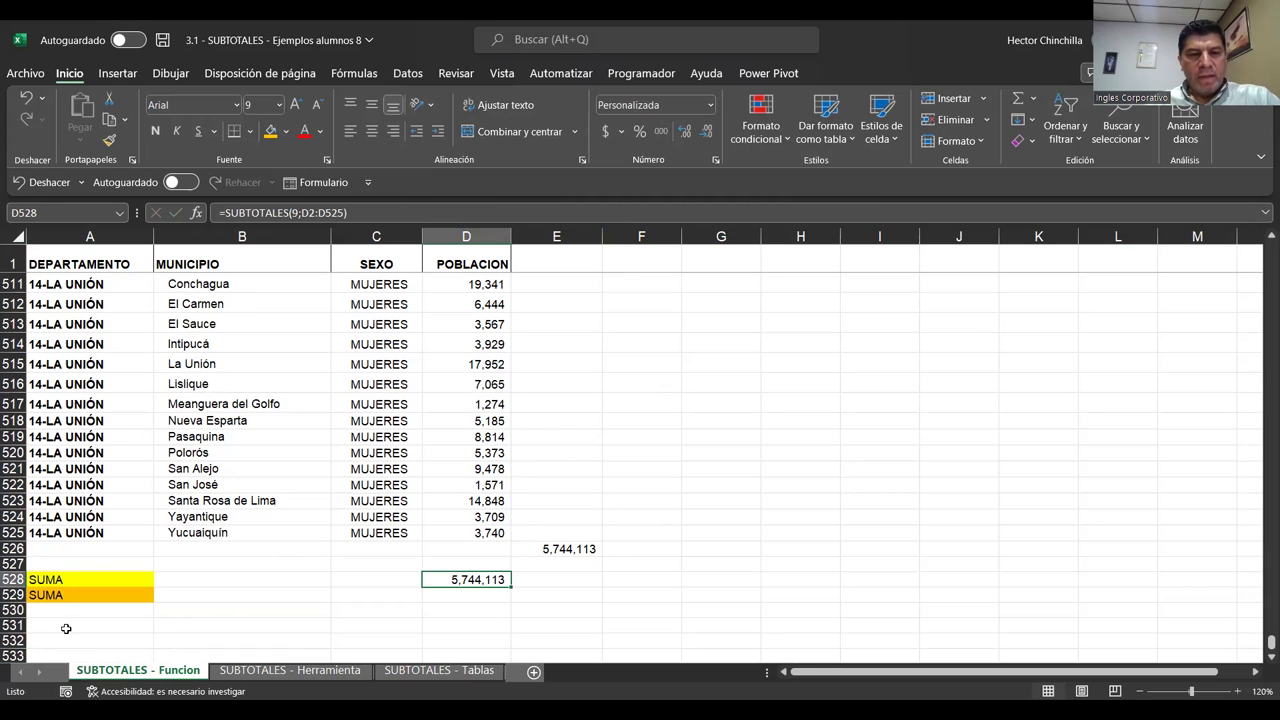
{"action": "key", "text": "Down"}
{"action": "key", "text": "Up"}
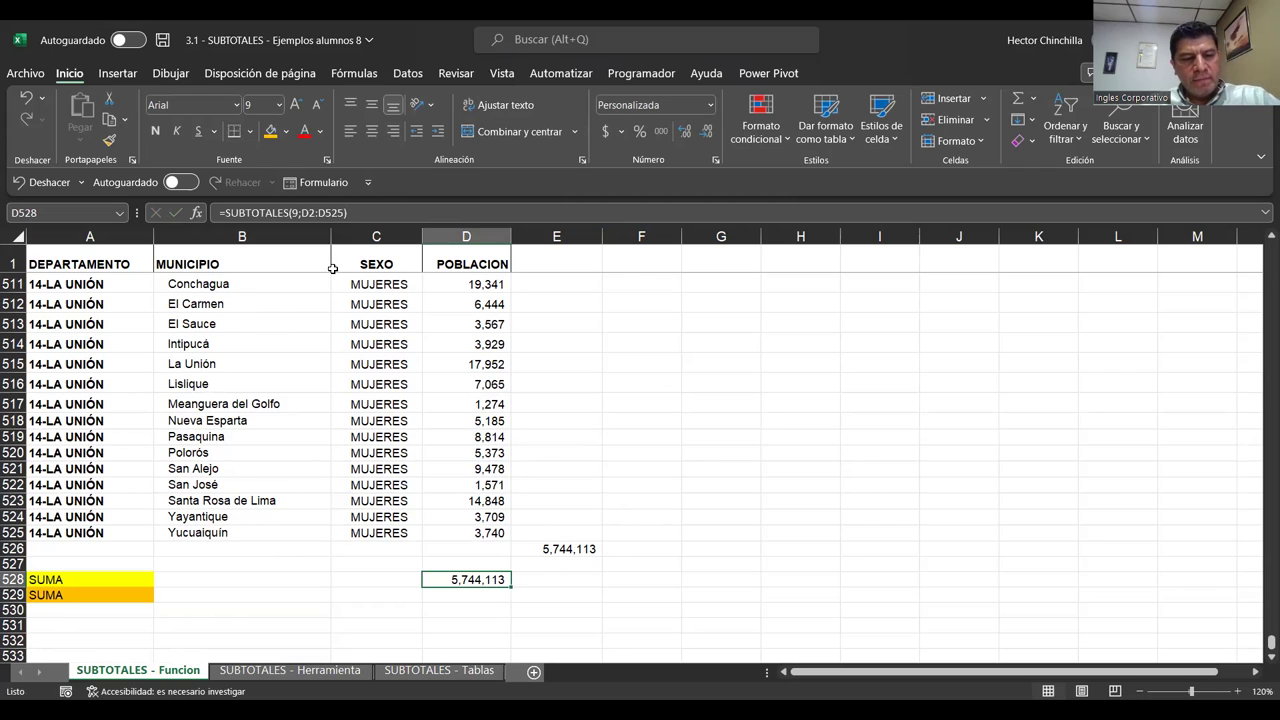
{"action": "key", "text": "F2"}
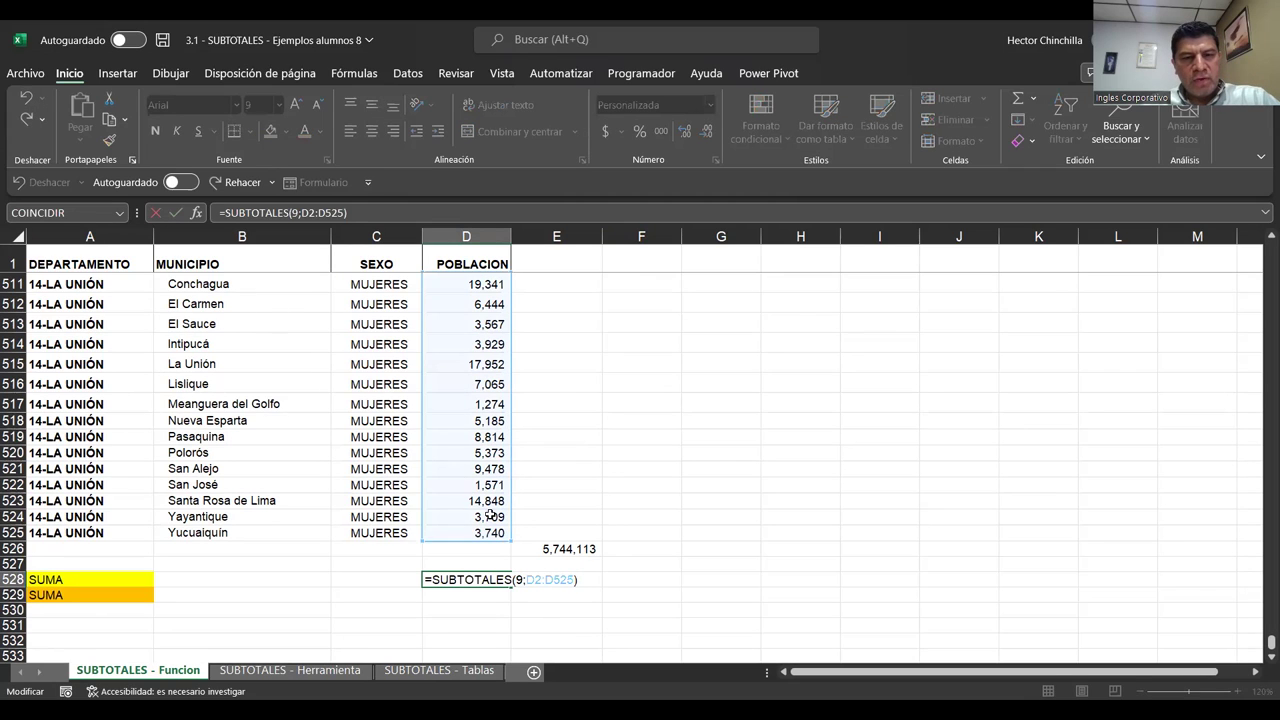
{"action": "left_click", "coordinate": [357, 212]}
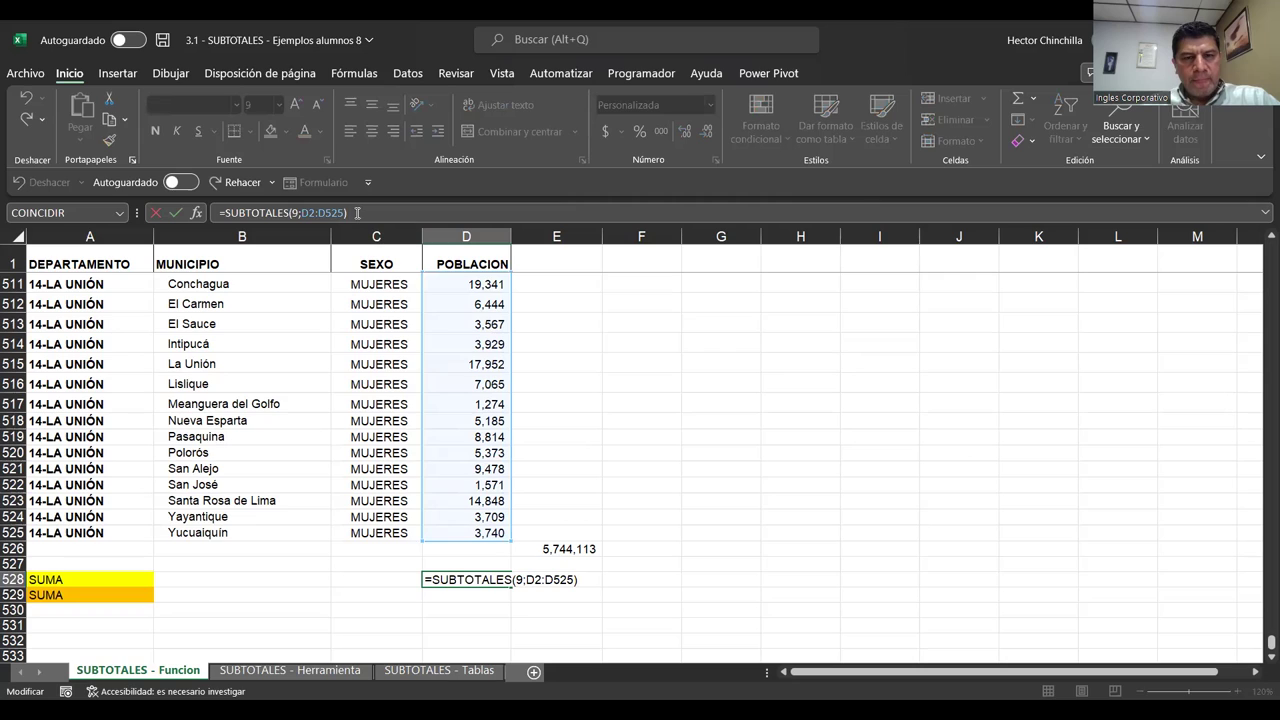
{"action": "left_click", "coordinate": [378, 580]}
{"action": "key", "text": "Right"}
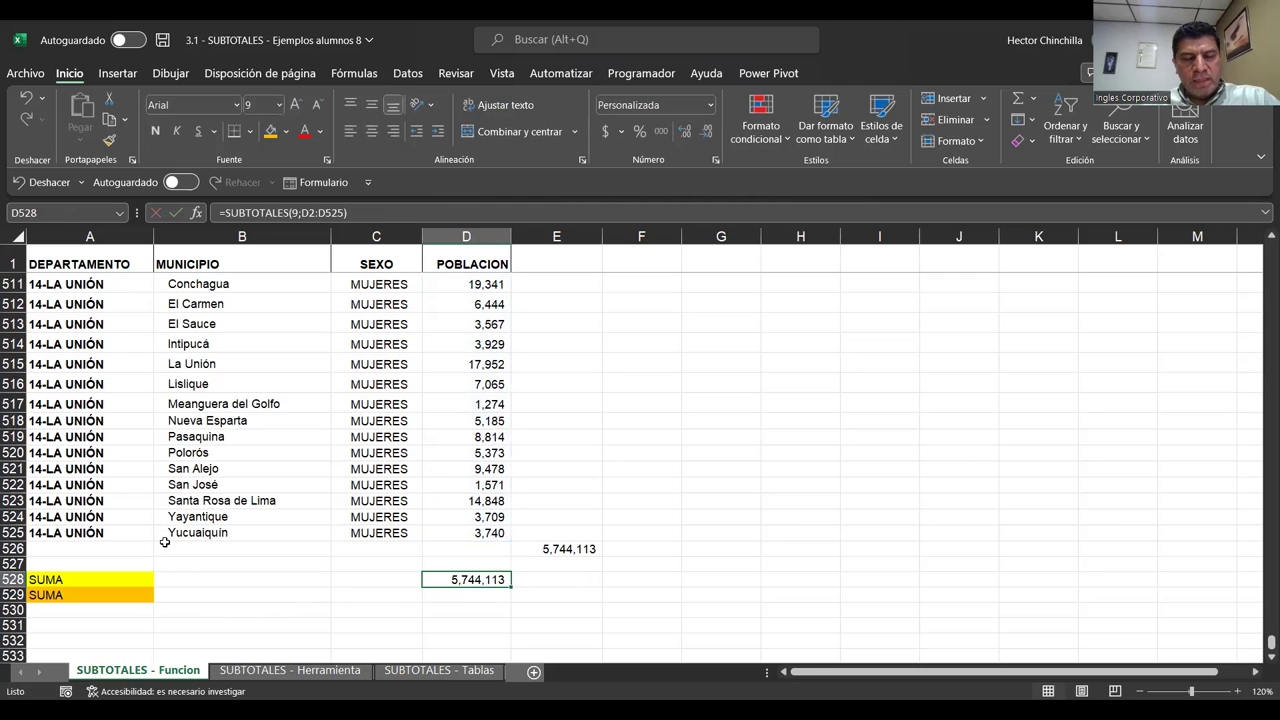
- Start a SUBTOTALES formula in cell D529 of the orange SUMA row, using function number 109 (SUMA)
{"action": "key", "text": "Down"}
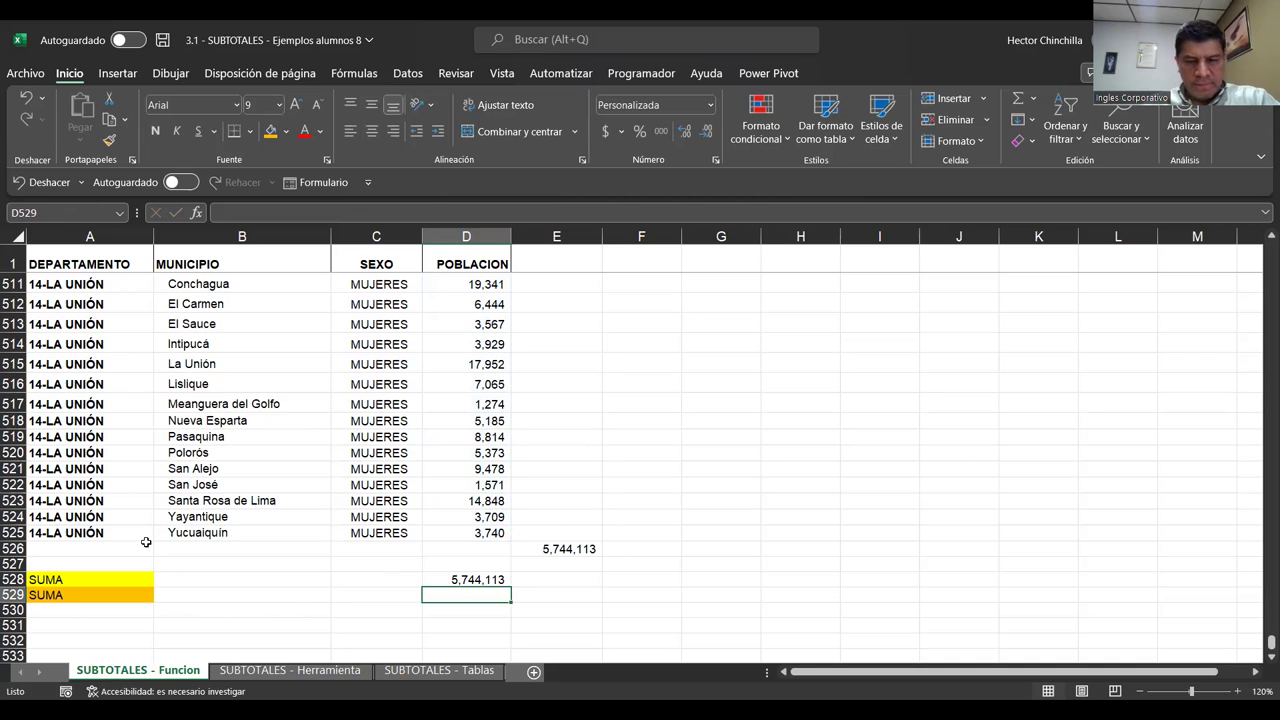
{"action": "type", "text": "="}
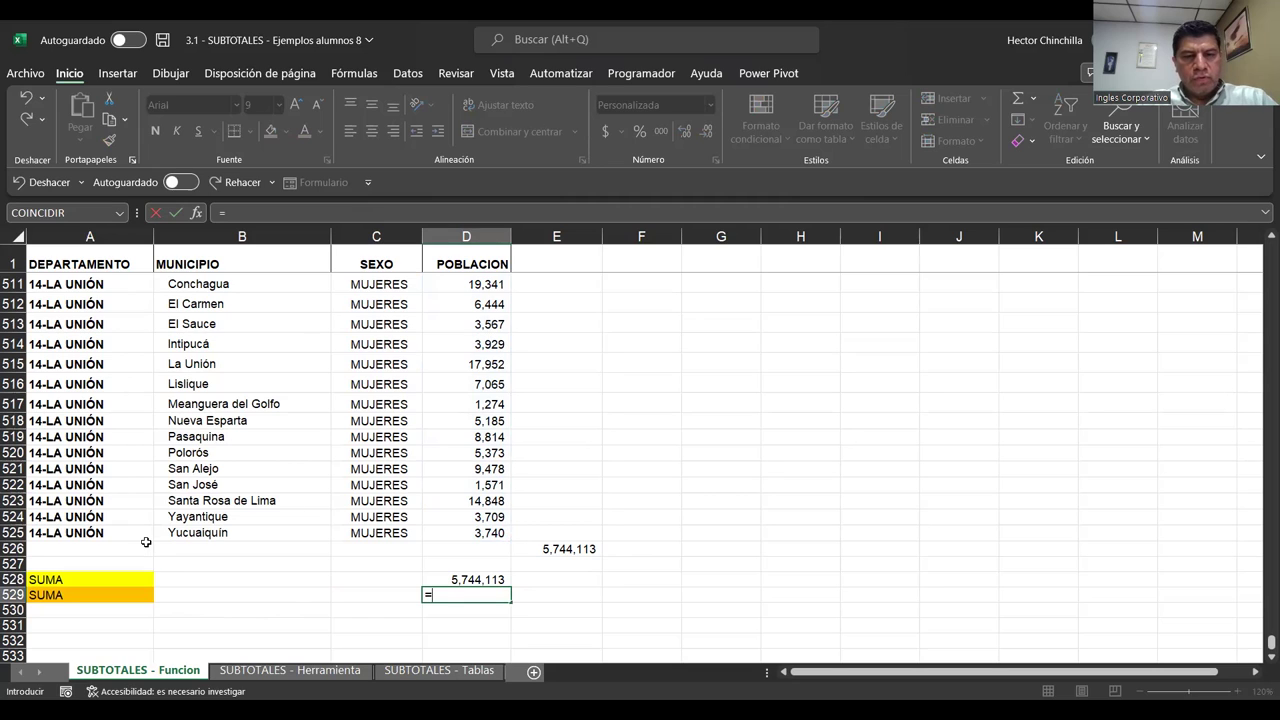
{"action": "type", "text": "SUBTOTALES"}
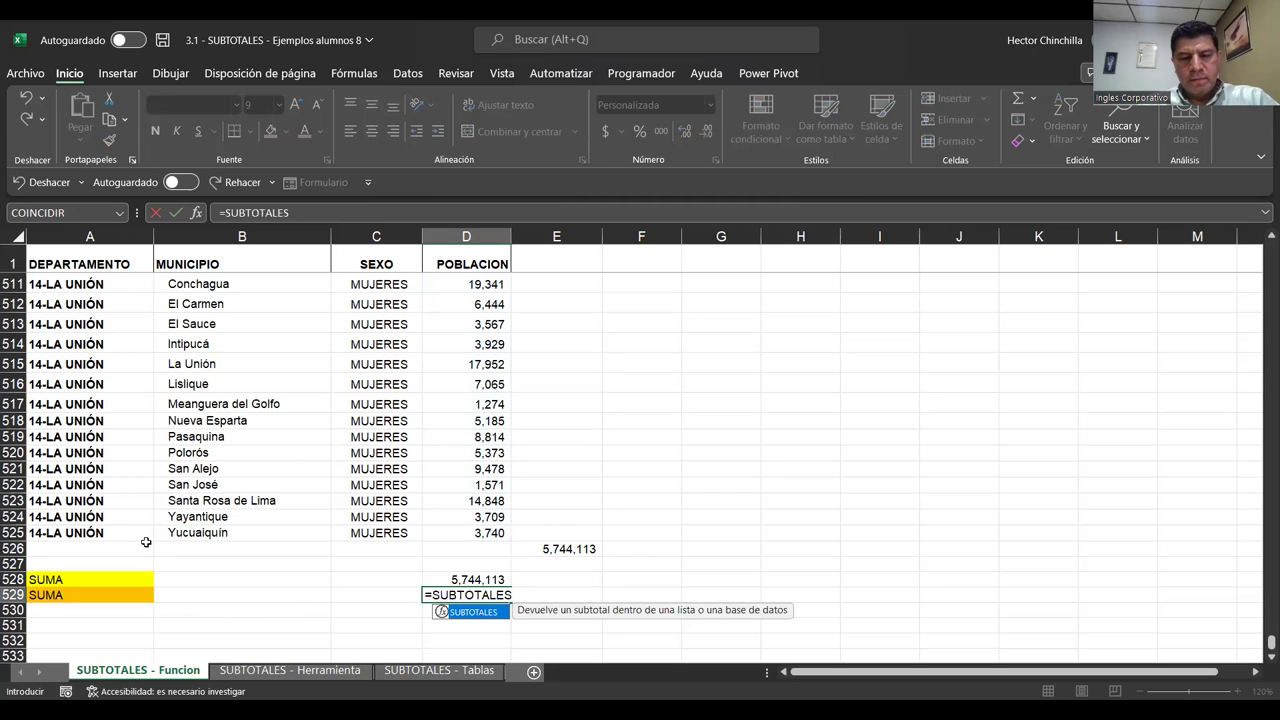
{"action": "type", "text": "("}
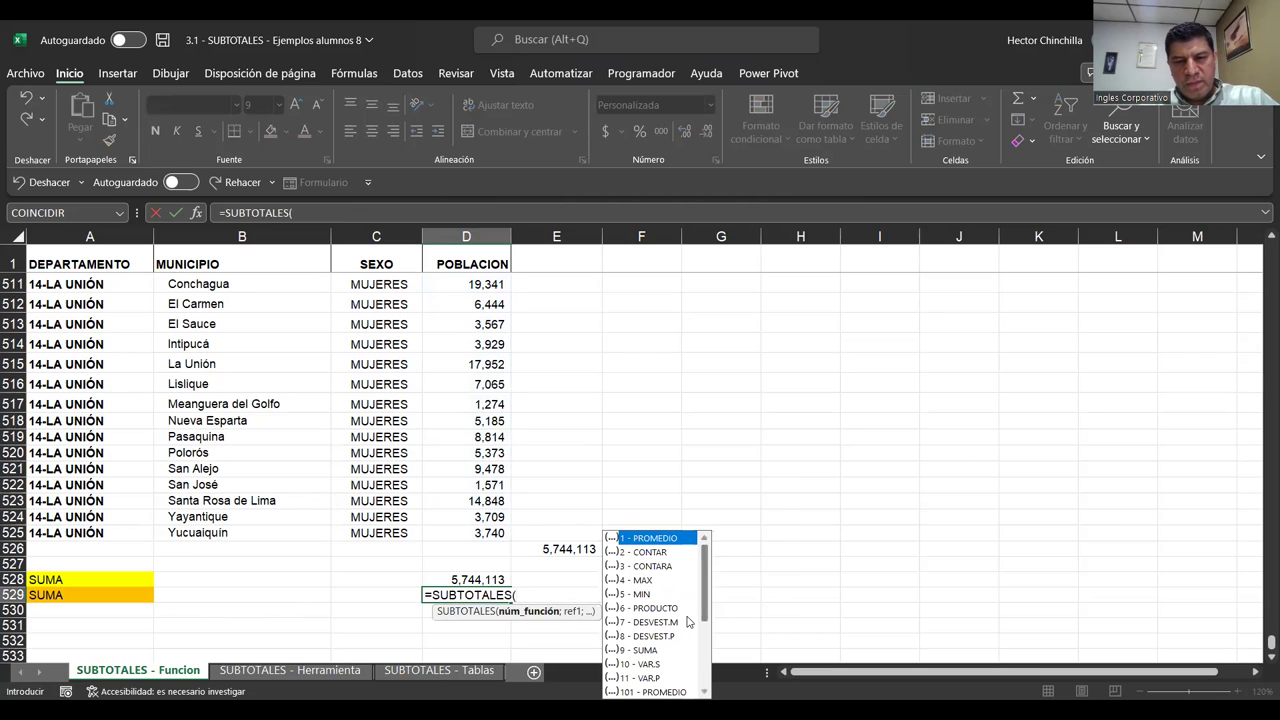
{"action": "scroll", "coordinate": [688, 622], "scroll_direction": "down", "scroll_amount": 3}
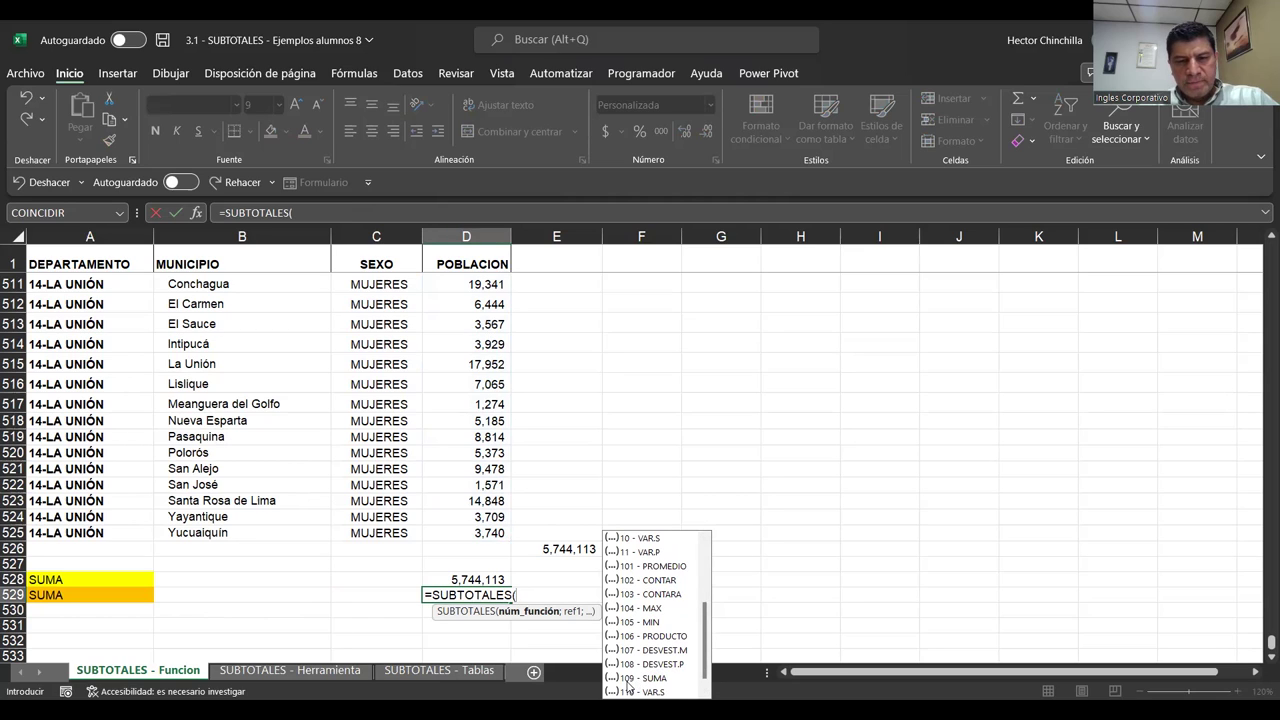
{"action": "double_click", "coordinate": [628, 680]}
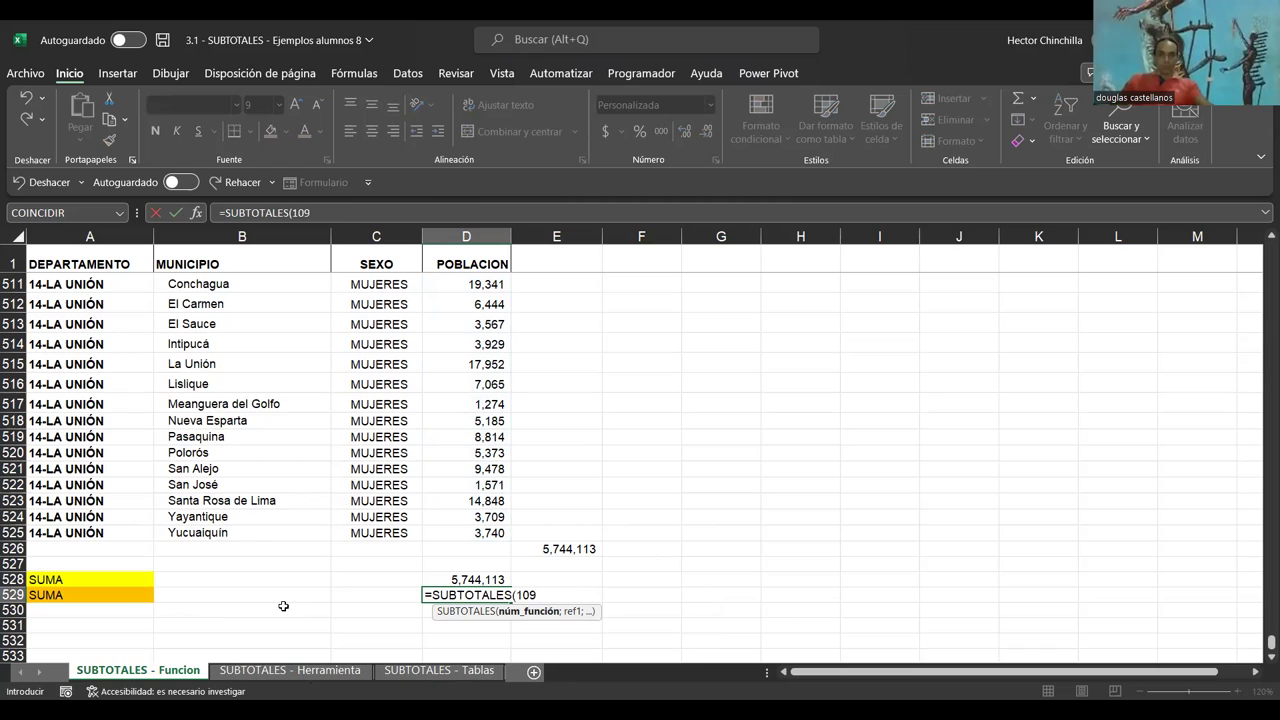
{"action": "type", "text": ";"}
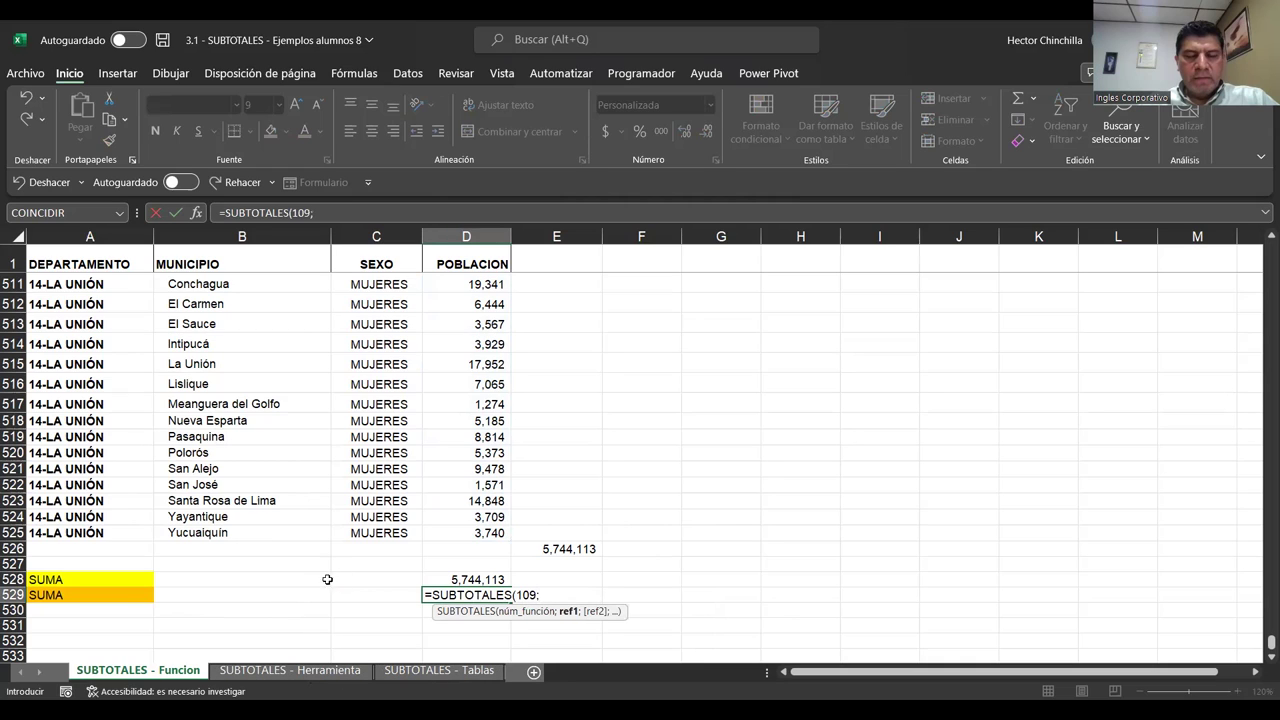
- Complete the SUBTOTALES formula in D529 with the POBLACION range D2:D525 as its reference
{"action": "left_click", "coordinate": [452, 517]}
{"action": "key", "text": "ctrl+Up"}
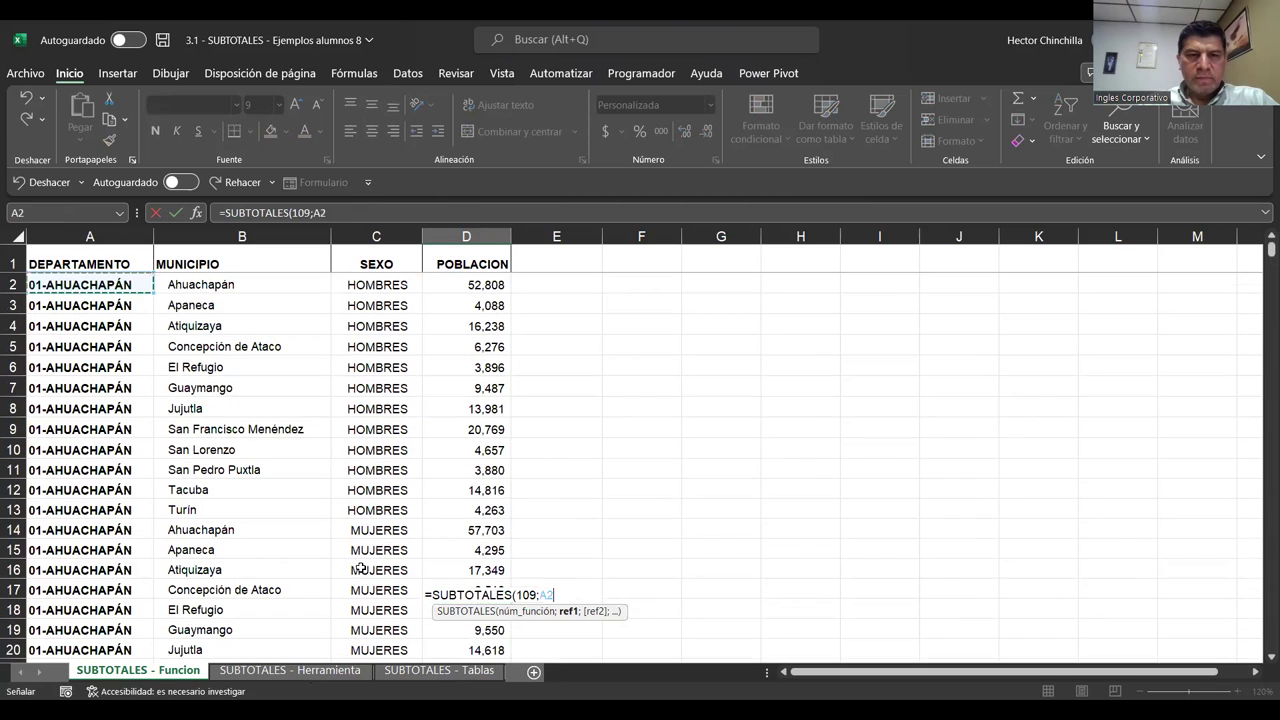
{"action": "key", "text": "Down"}
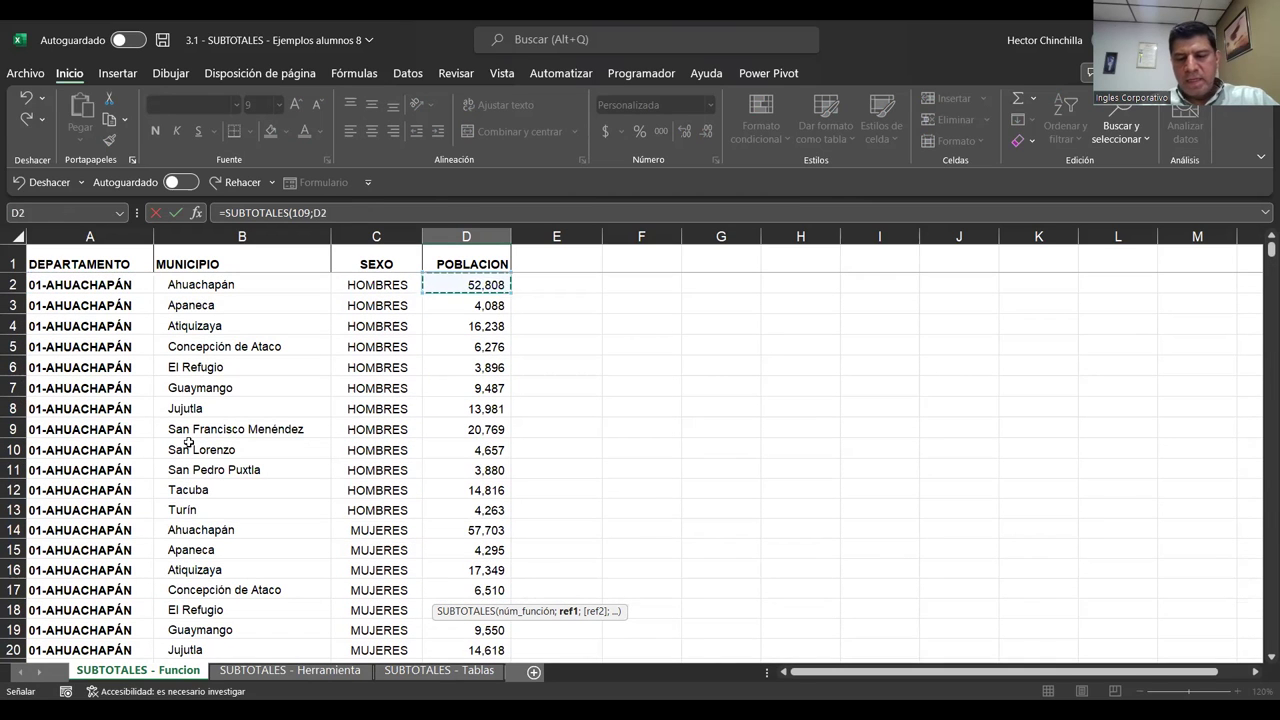
{"action": "key", "text": "shift+Down"}
{"action": "key", "text": "End"}
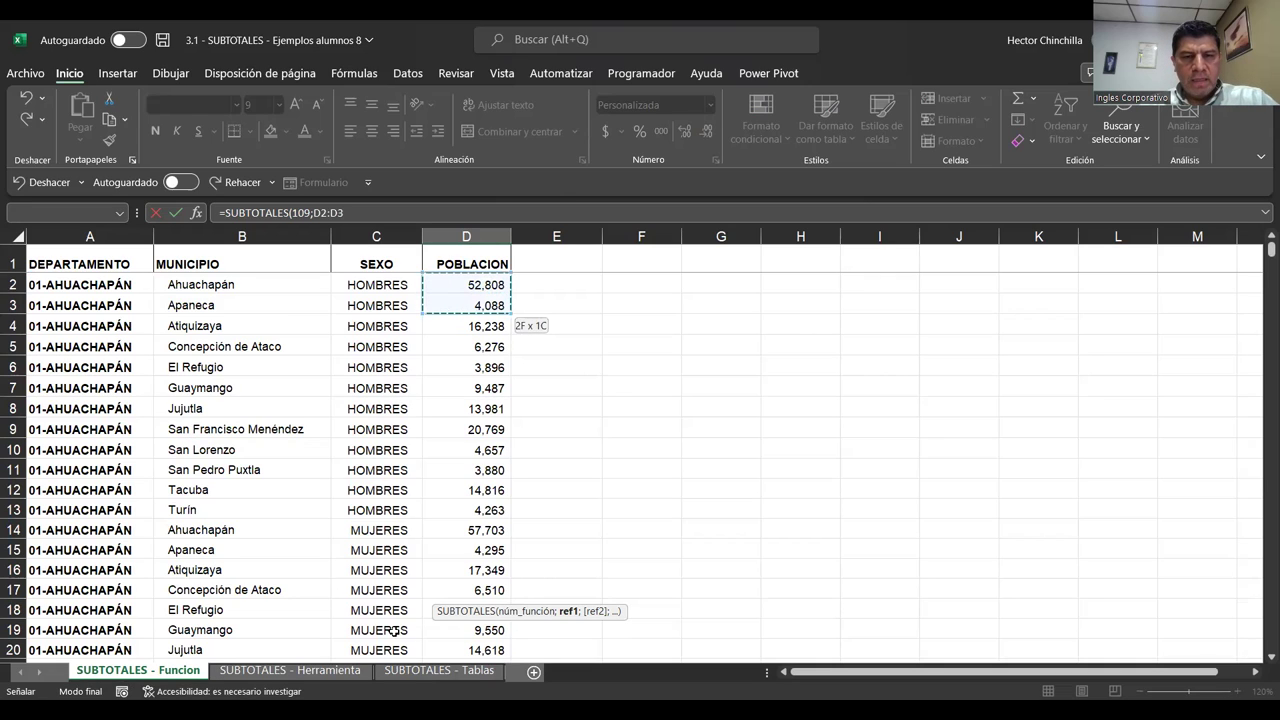
{"action": "key", "text": "shift+Down"}
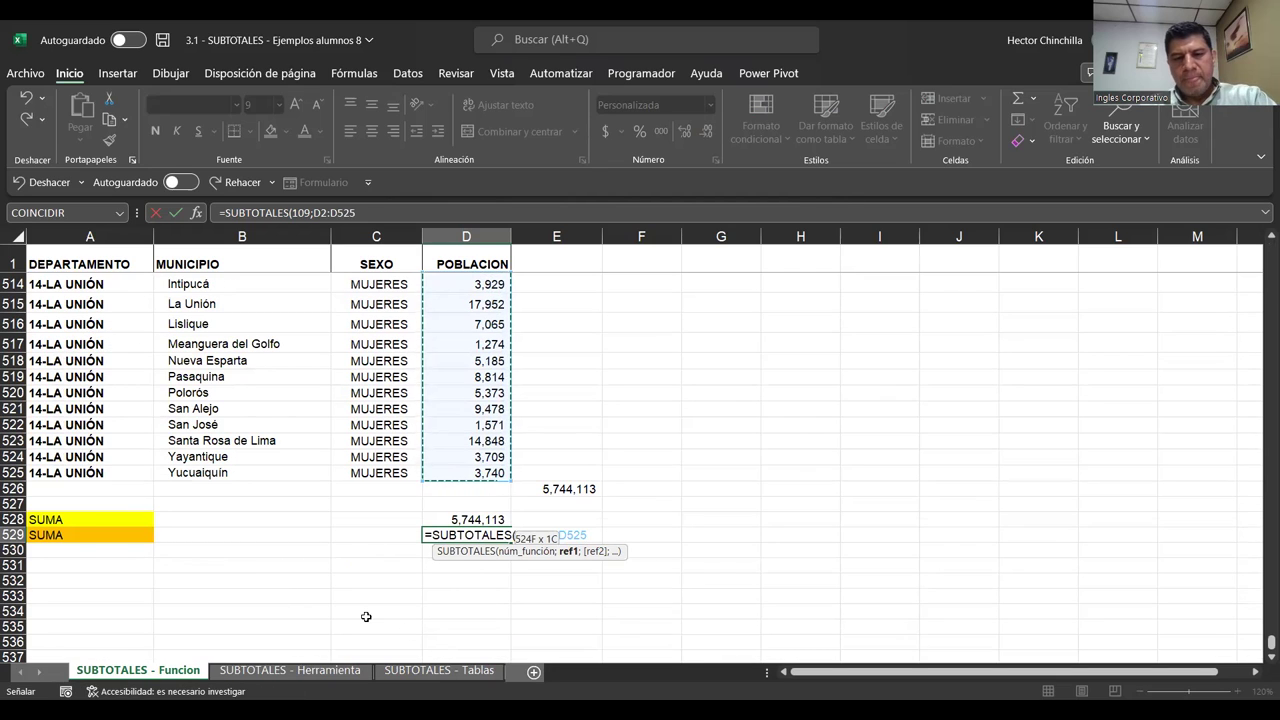
{"action": "key", "text": "Return"}
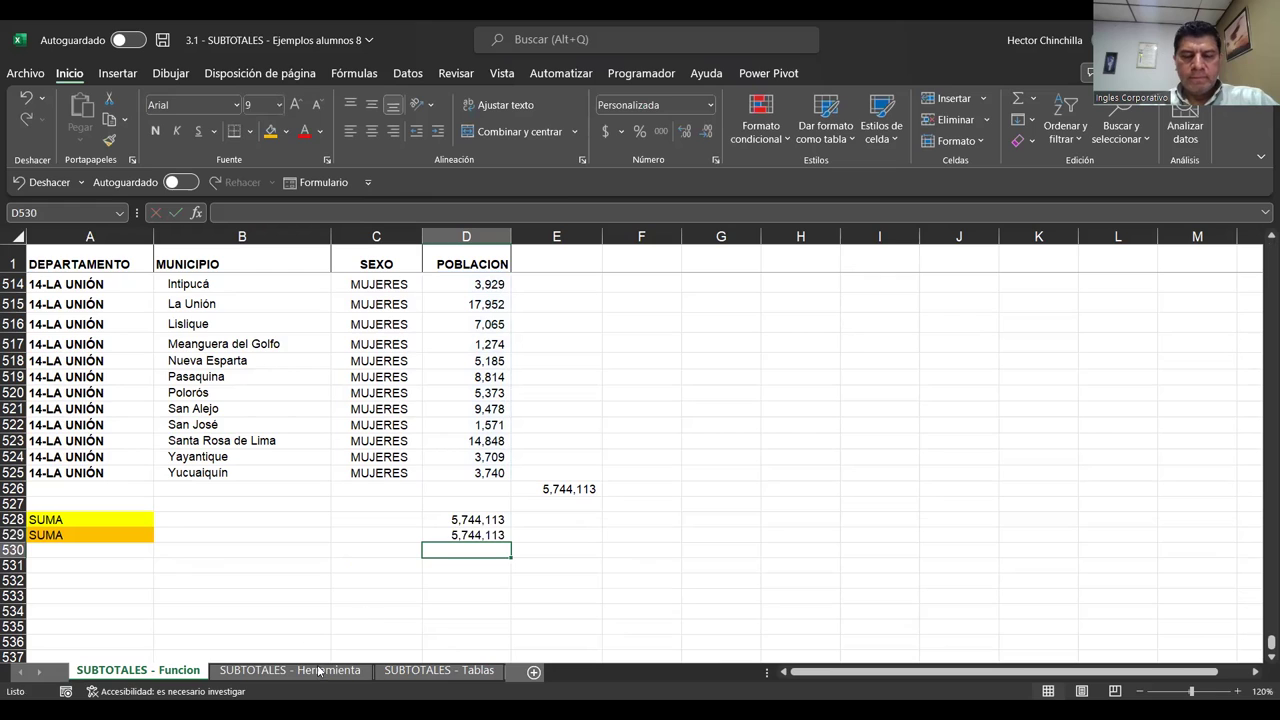
- Fill the result cell D529 orange and D528 yellow to match their SUMA labels
{"action": "key", "text": "Up"}
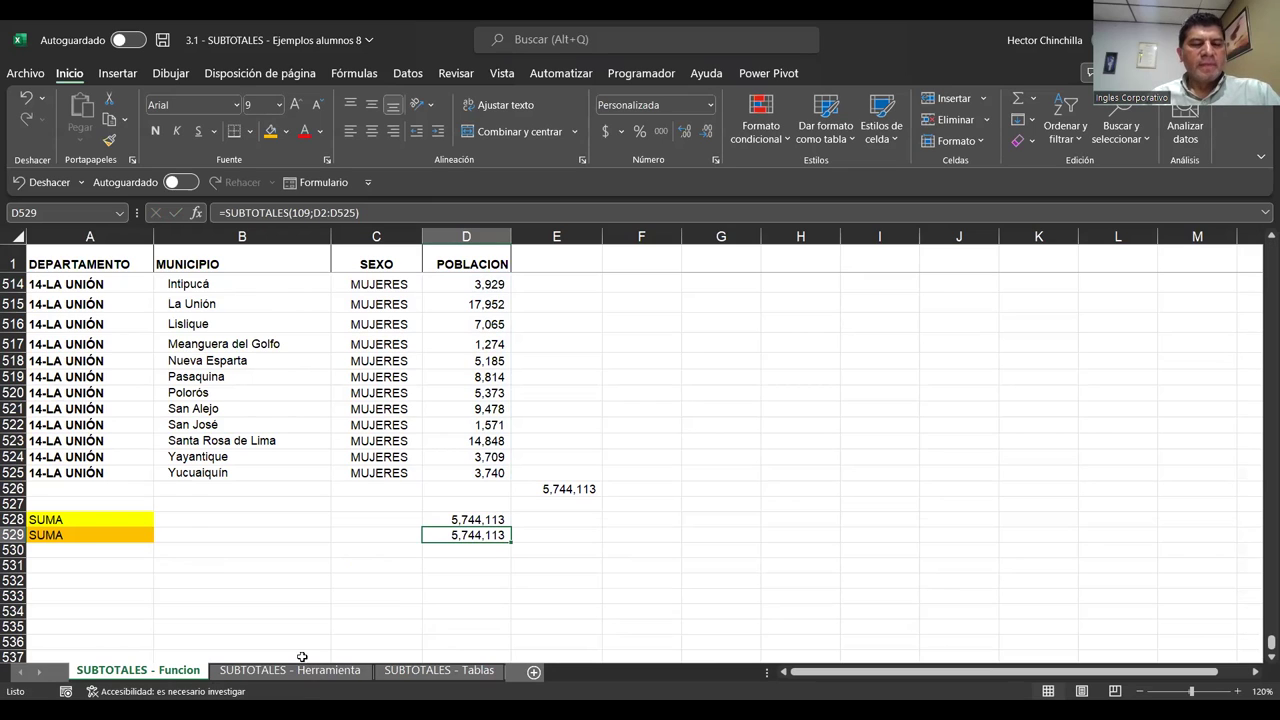
{"action": "left_click", "coordinate": [271, 134]}
{"action": "left_click", "coordinate": [452, 518]}
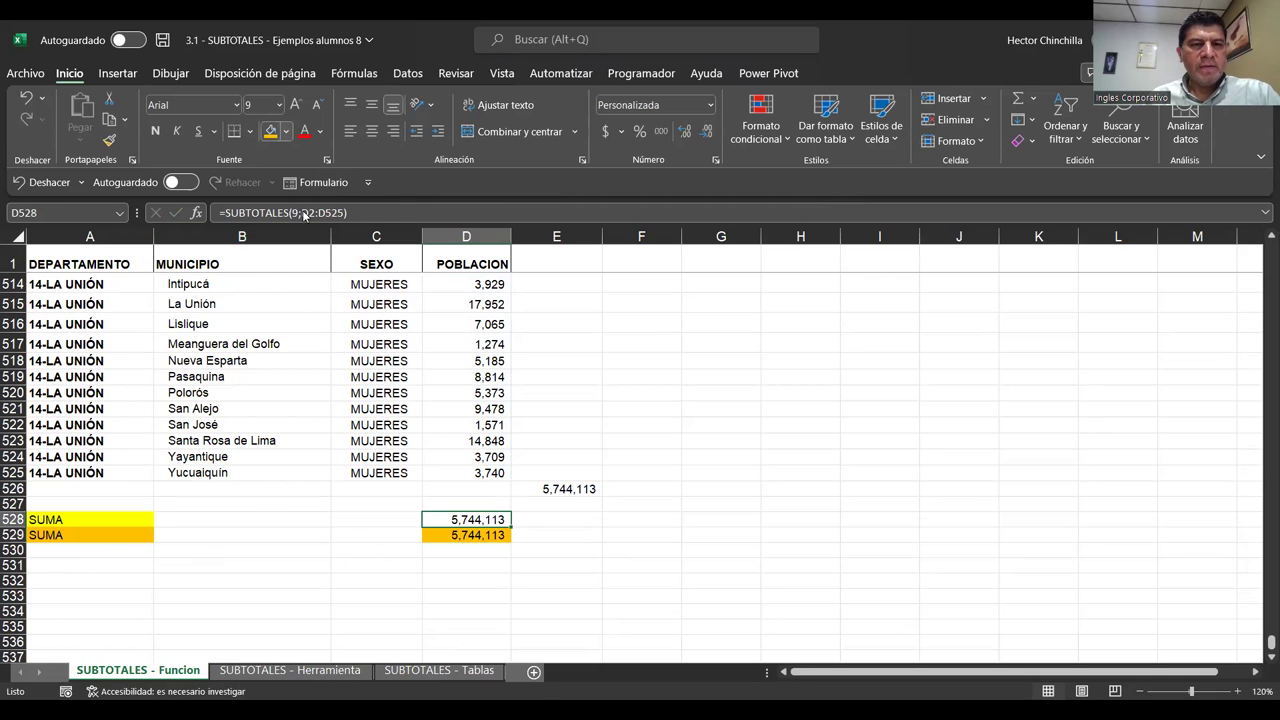
{"action": "left_click", "coordinate": [284, 133]}
{"action": "left_click", "coordinate": [371, 540]}
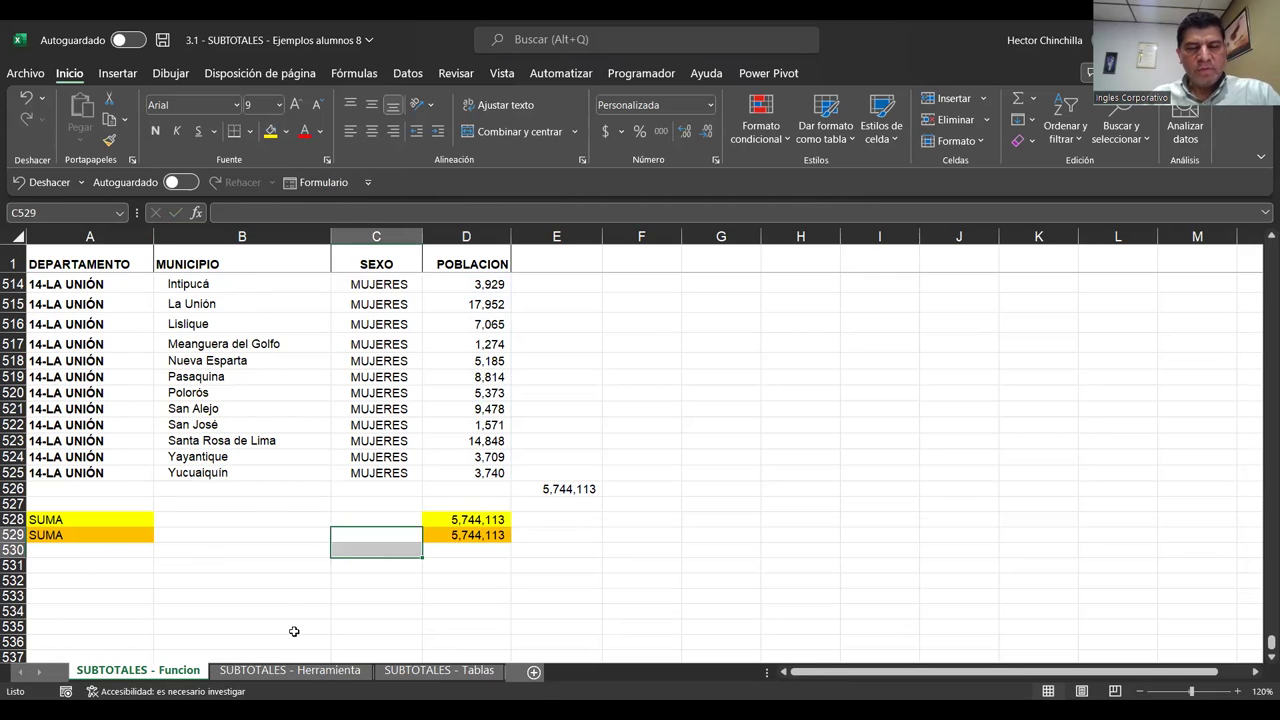
{"action": "left_click", "coordinate": [409, 472]}
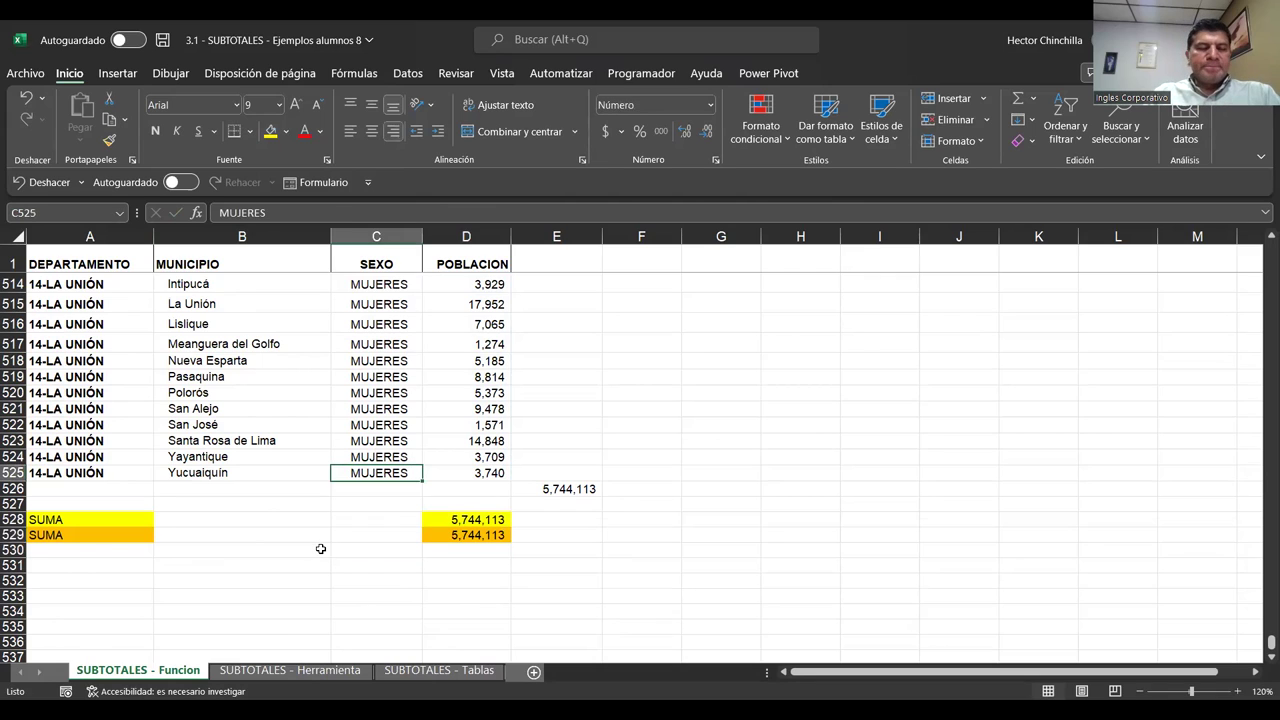
{"action": "key", "text": "Left"}
{"action": "key", "text": "Left"}
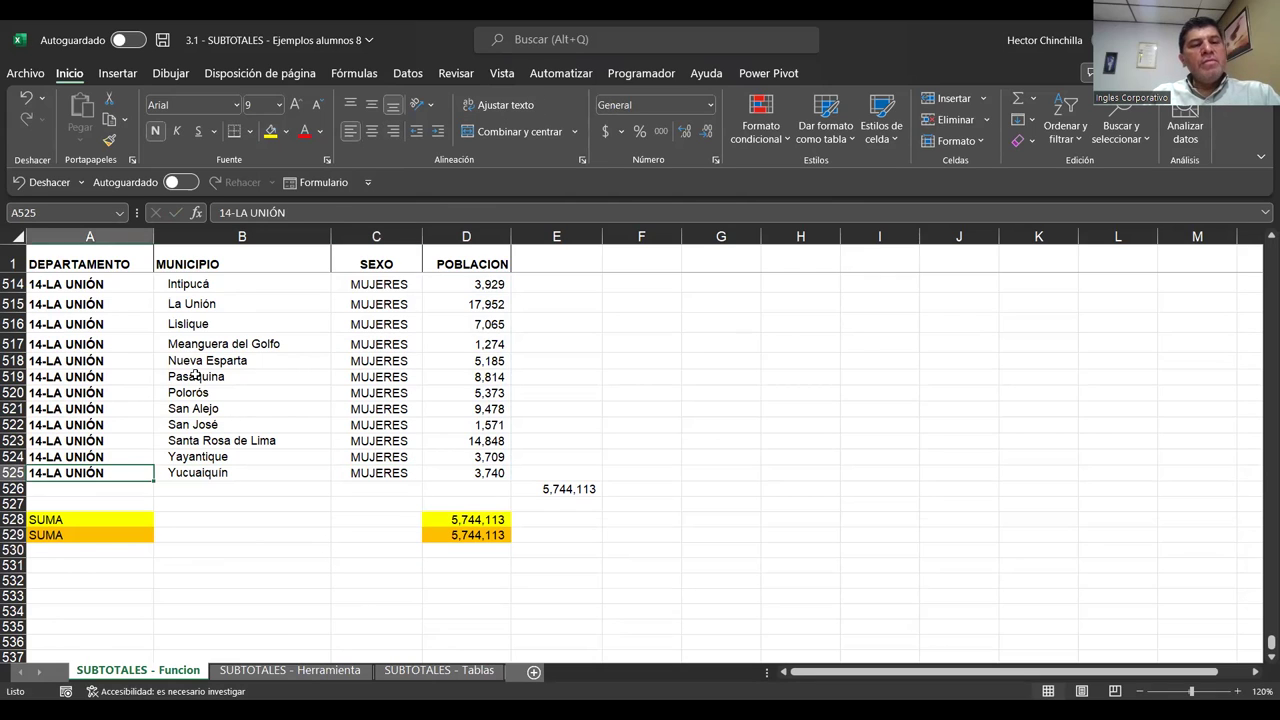
{"action": "left_click", "coordinate": [130, 332]}
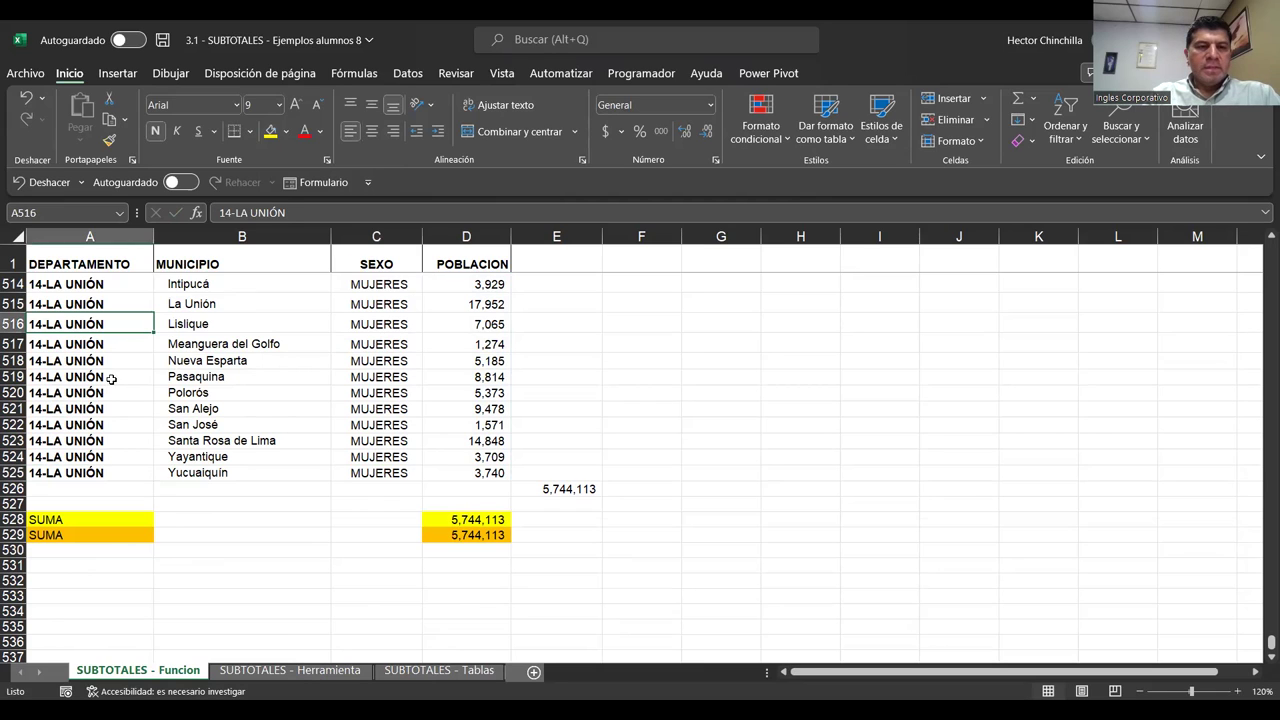
- Turn on filtering for the population table's header row, starting from the DEPARTAMENTO heading
{"action": "left_click", "coordinate": [130, 262]}
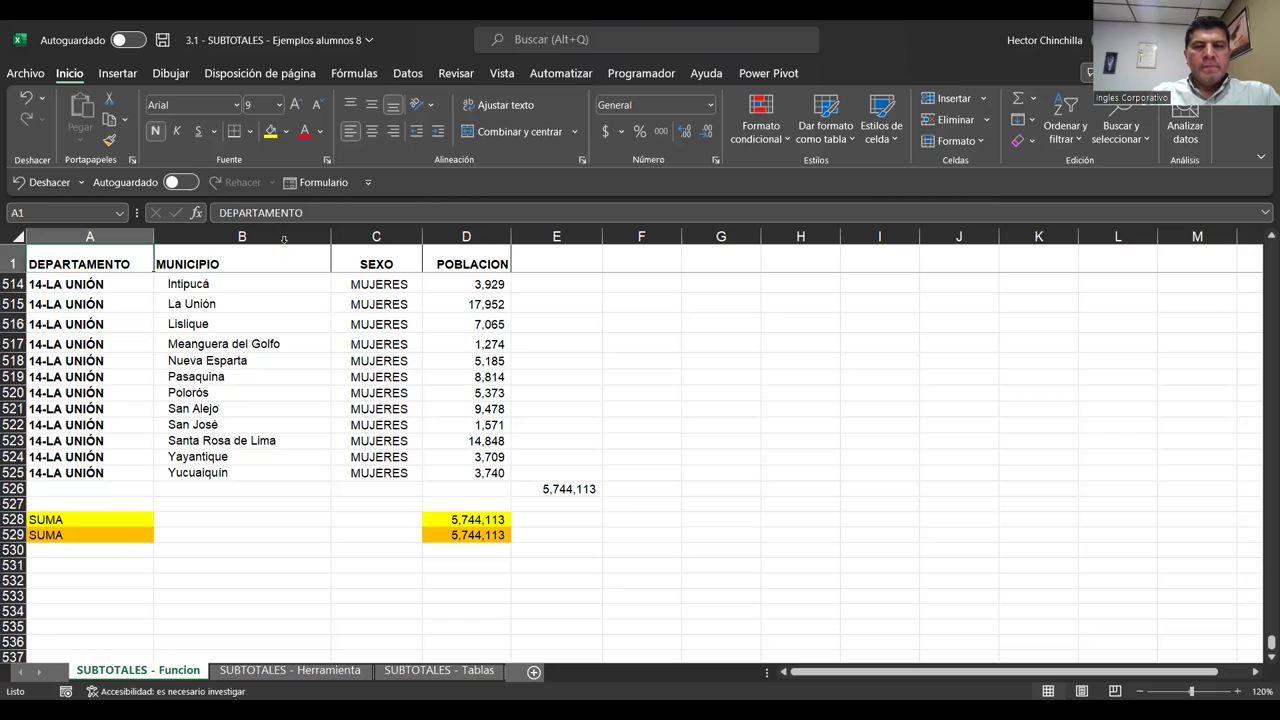
{"action": "left_click", "coordinate": [407, 73]}
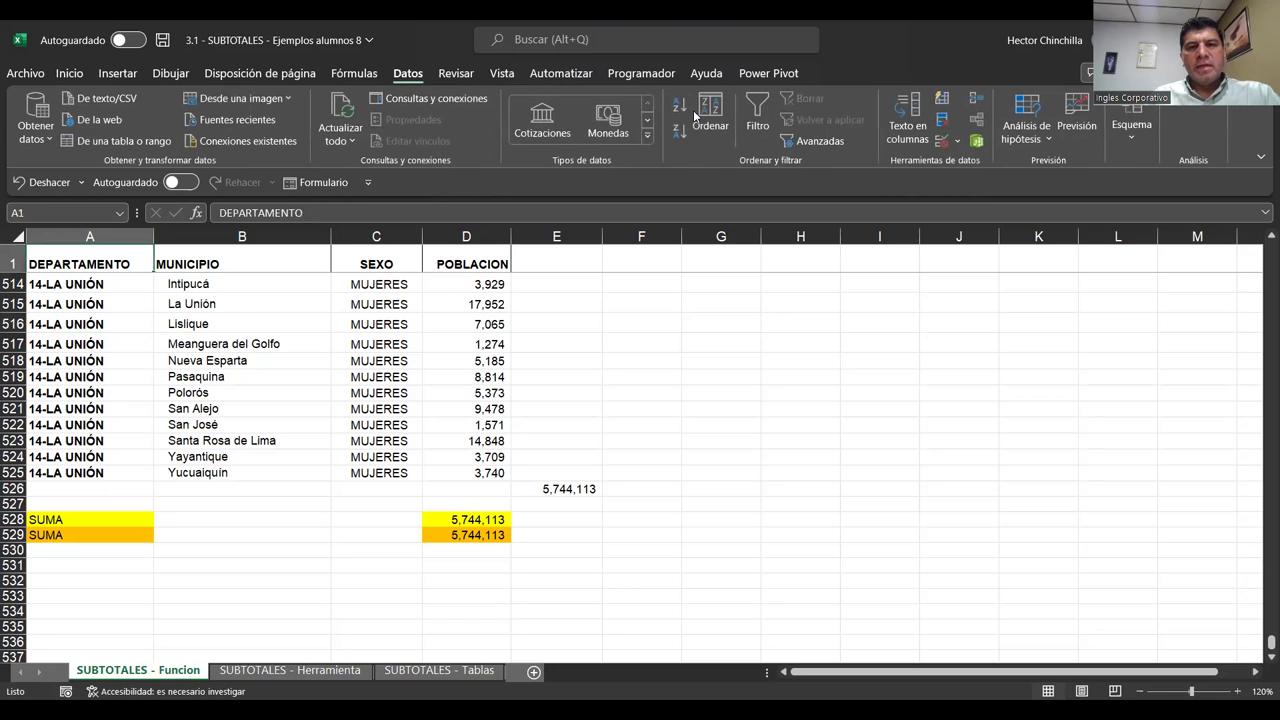
{"action": "left_click", "coordinate": [752, 118]}
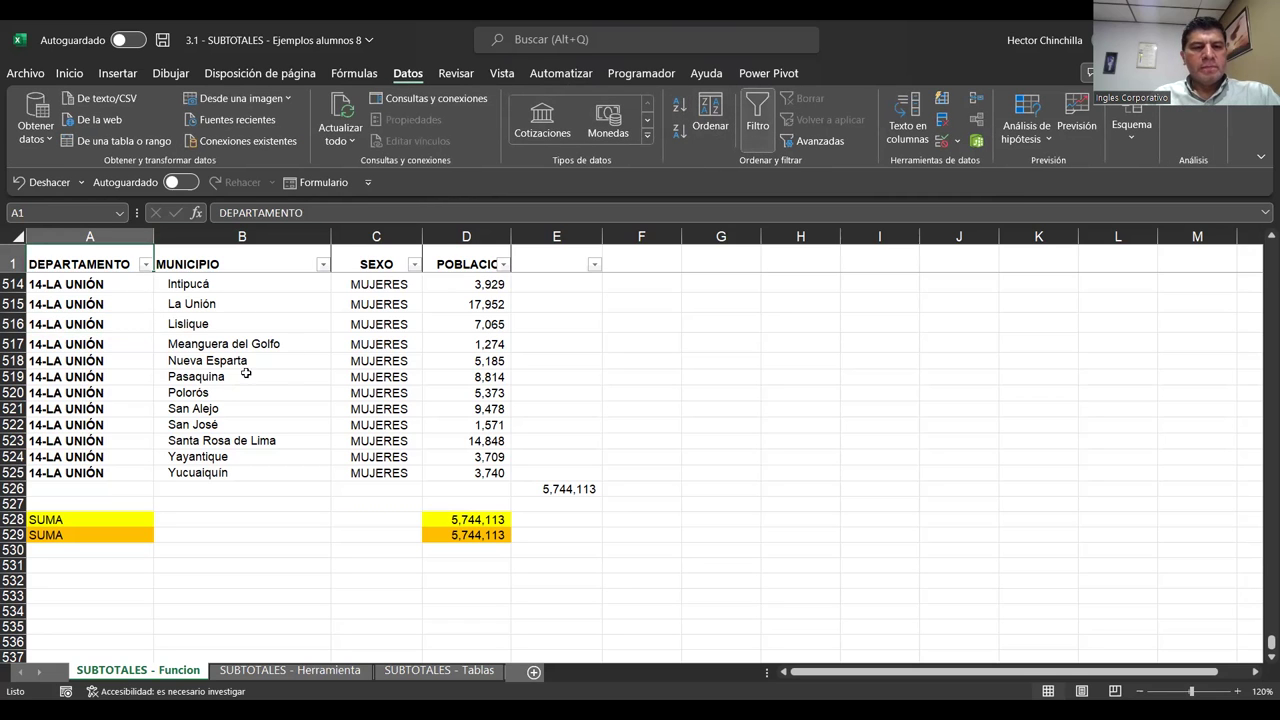
{"action": "left_click", "coordinate": [124, 324]}
{"action": "left_click", "coordinate": [119, 287]}
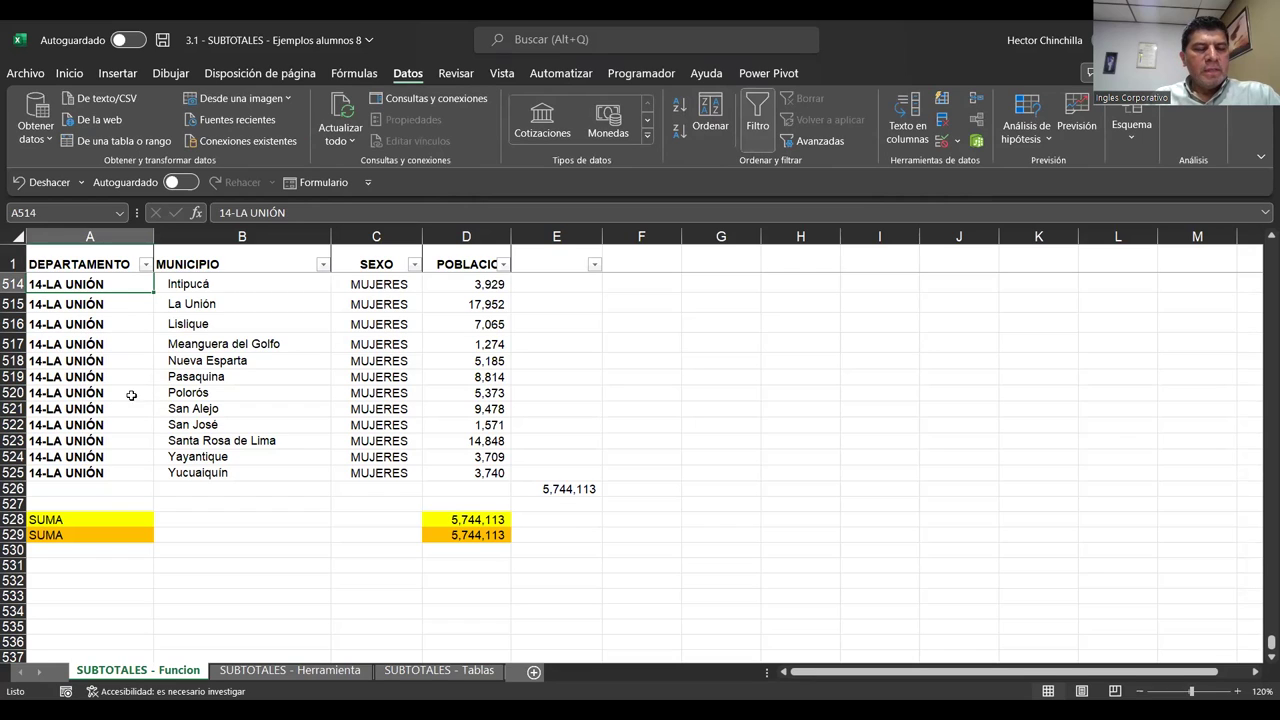
- Filter the DEPARTAMENTO column to show only 06-SAN SALVADOR
{"action": "left_click", "coordinate": [146, 265]}
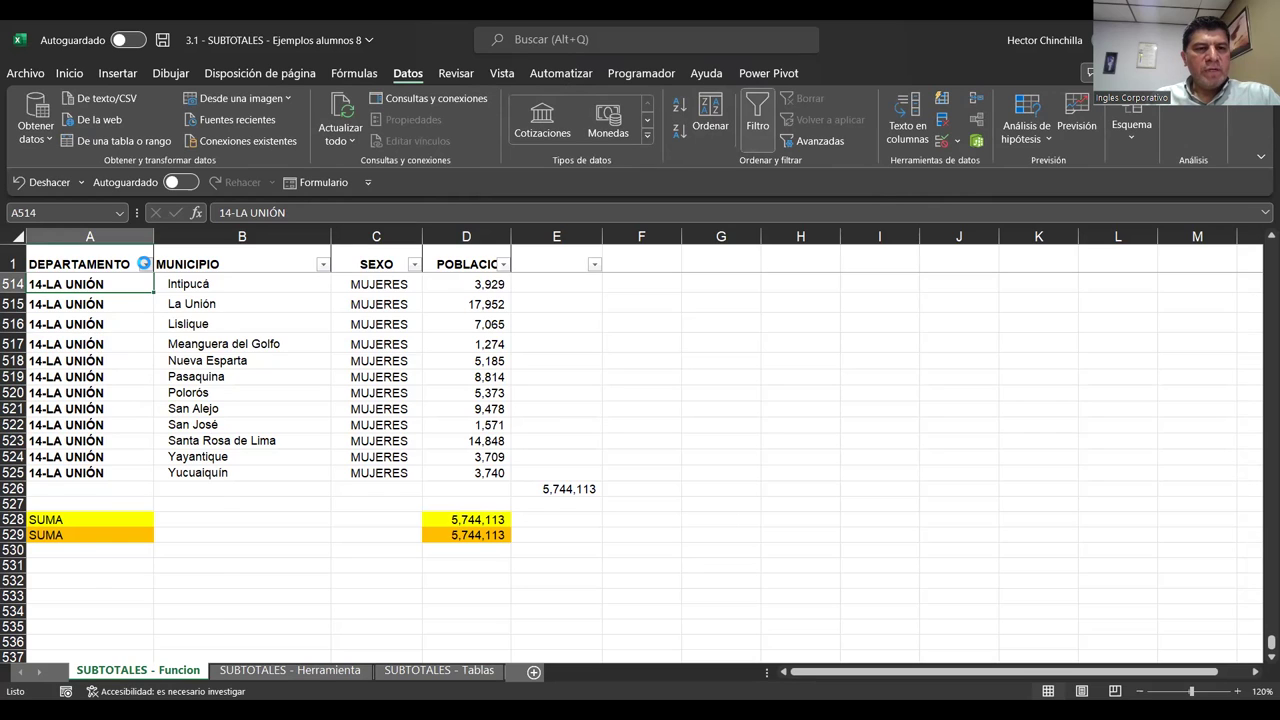
{"action": "left_click", "coordinate": [45, 461]}
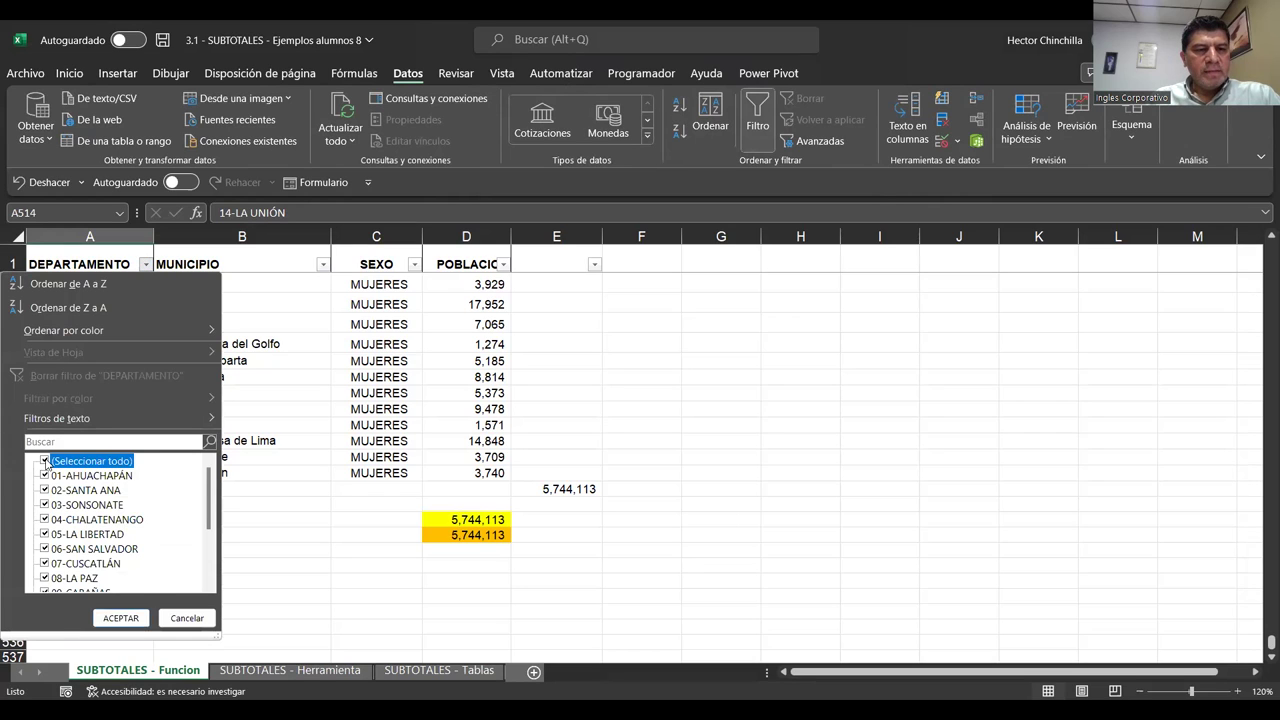
{"action": "left_click", "coordinate": [43, 549]}
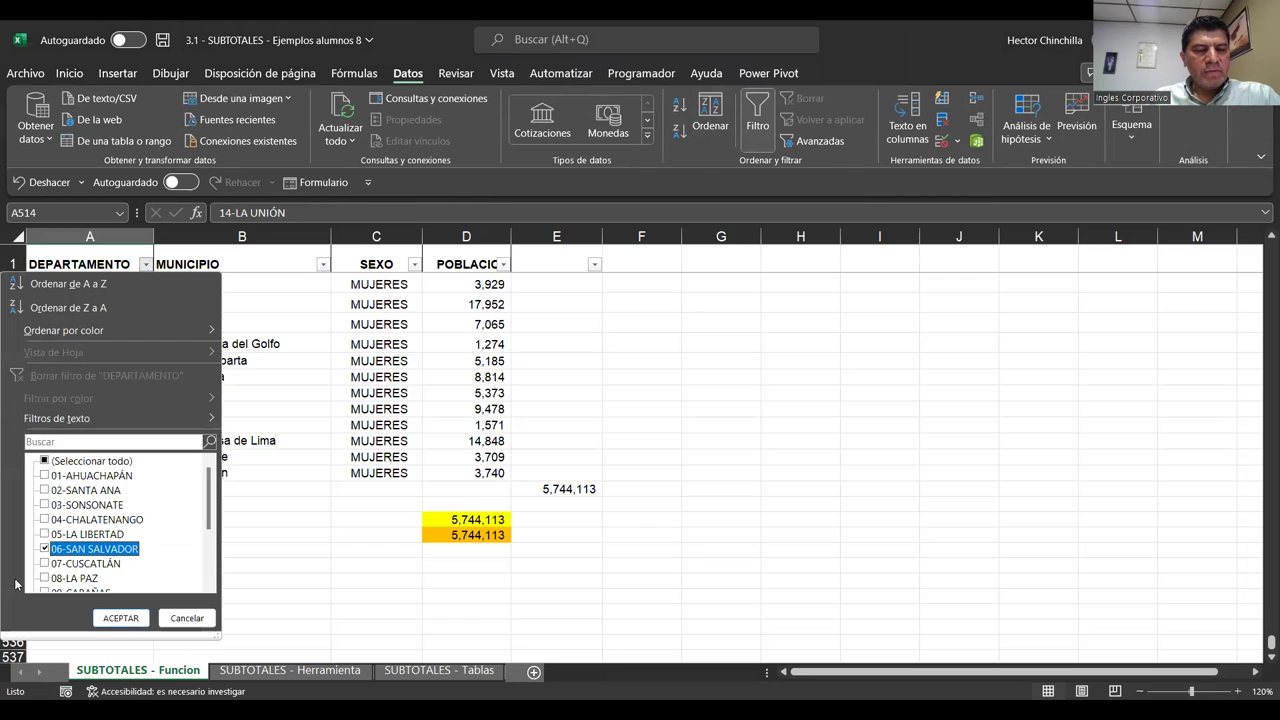
{"action": "left_click", "coordinate": [115, 617]}
- Examine the filtered San Salvador rows and compare the yellow and orange SUMA results, checking the formula in D529
{"action": "scroll", "coordinate": [311, 432], "scroll_direction": "up", "scroll_amount": 2}
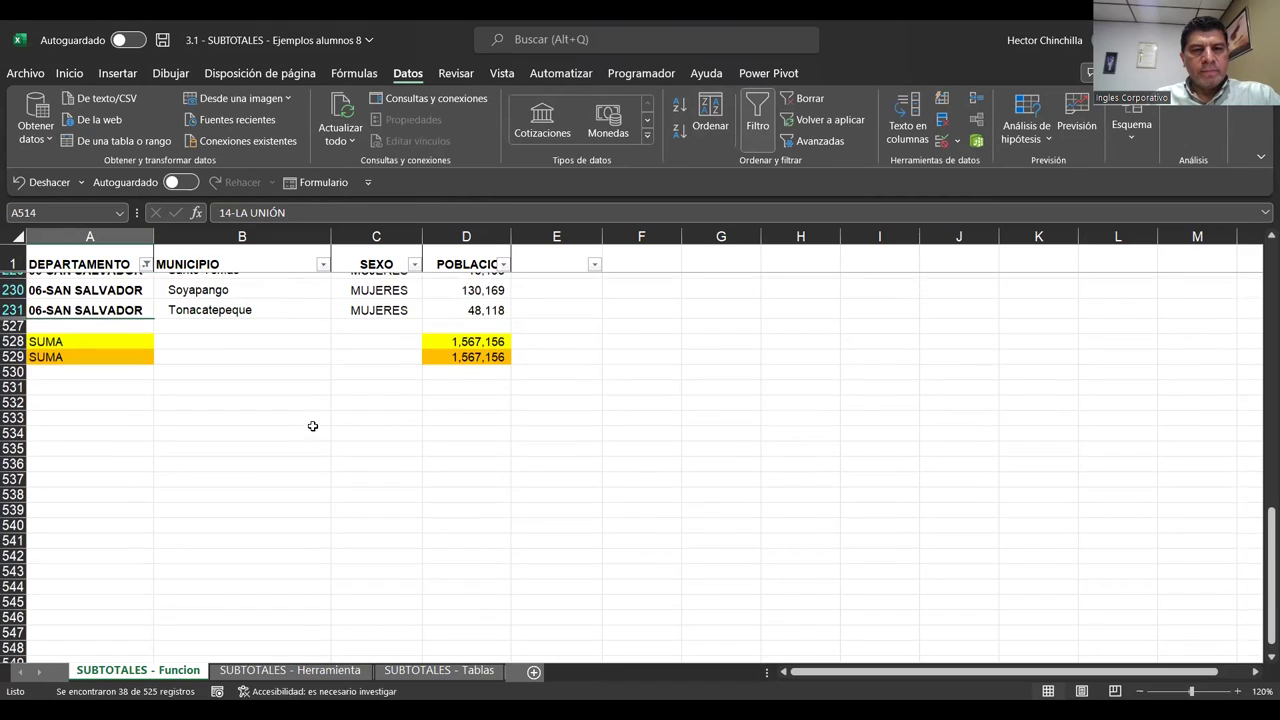
{"action": "scroll", "coordinate": [314, 426], "scroll_direction": "up", "scroll_amount": 3}
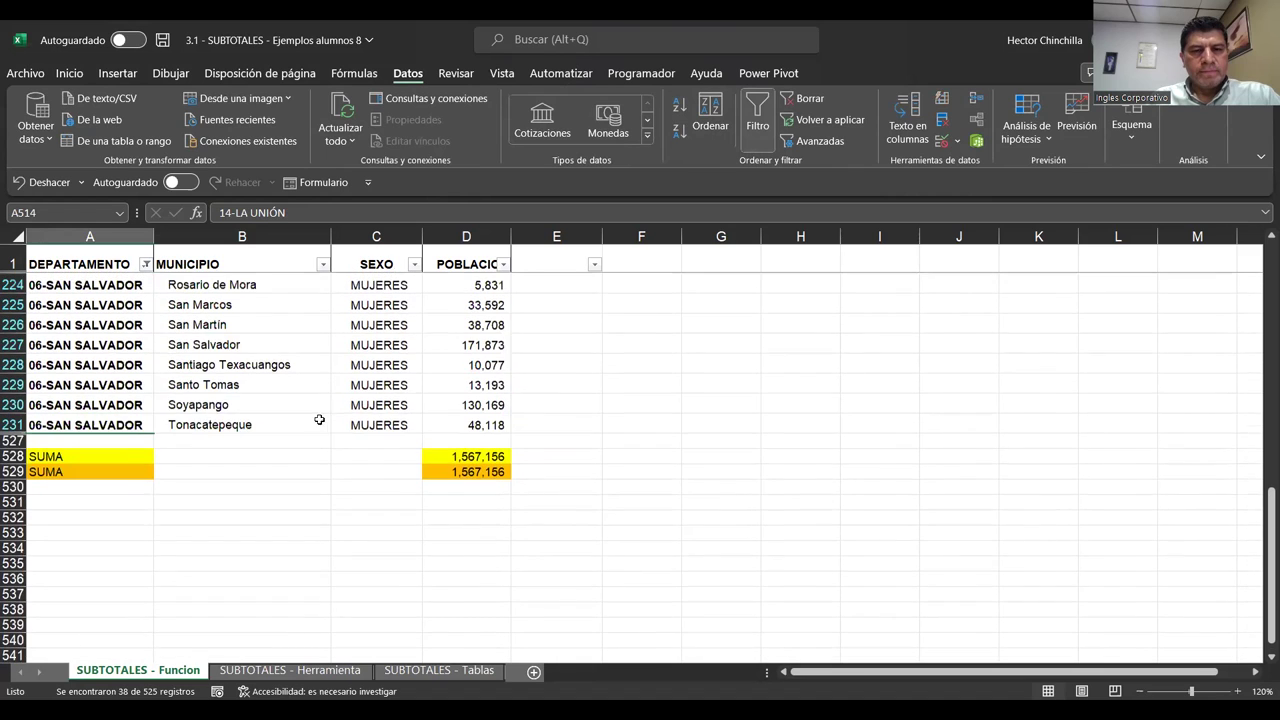
{"action": "scroll", "coordinate": [322, 415], "scroll_direction": "up", "scroll_amount": 1}
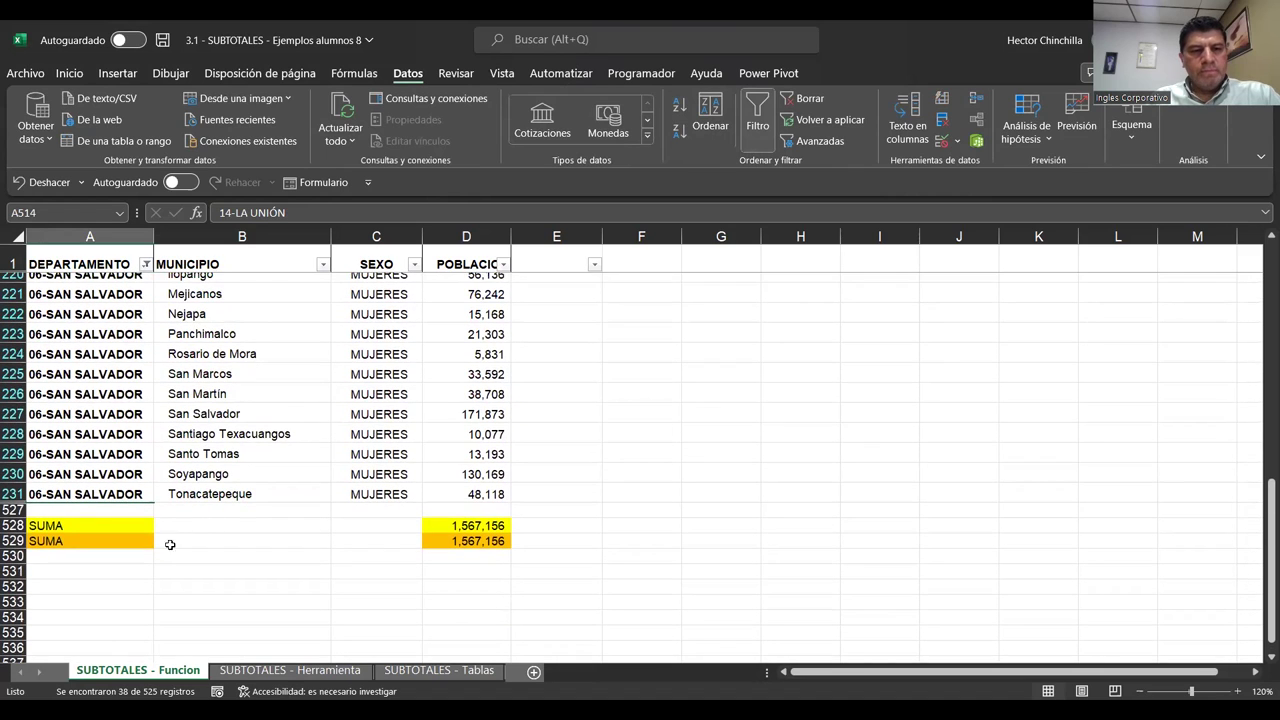
{"action": "left_click", "coordinate": [143, 541]}
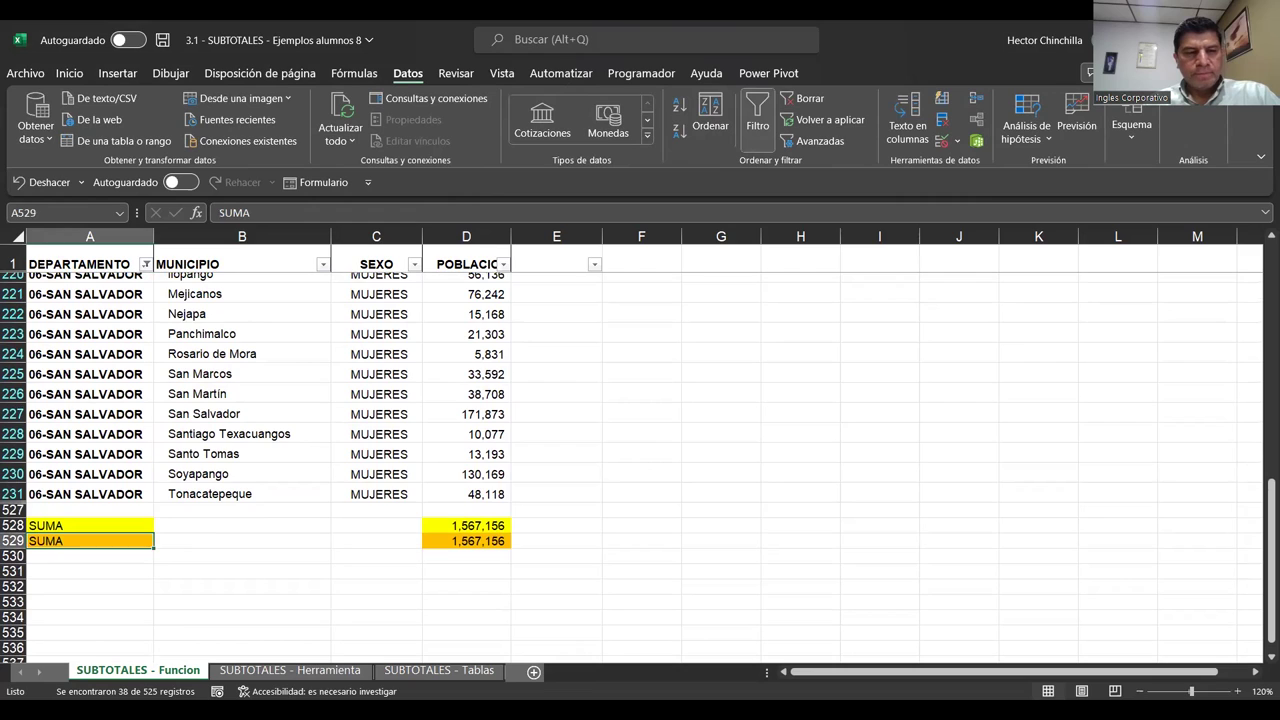
{"action": "key", "text": "Up"}
{"action": "key", "text": "Up"}
{"action": "key", "text": "Up"}
{"action": "key", "text": "Up"}
{"action": "key", "text": "Up"}
{"action": "key", "text": "Up"}
{"action": "key", "text": "Up"}
{"action": "key", "text": "Up"}
{"action": "key", "text": "Up"}
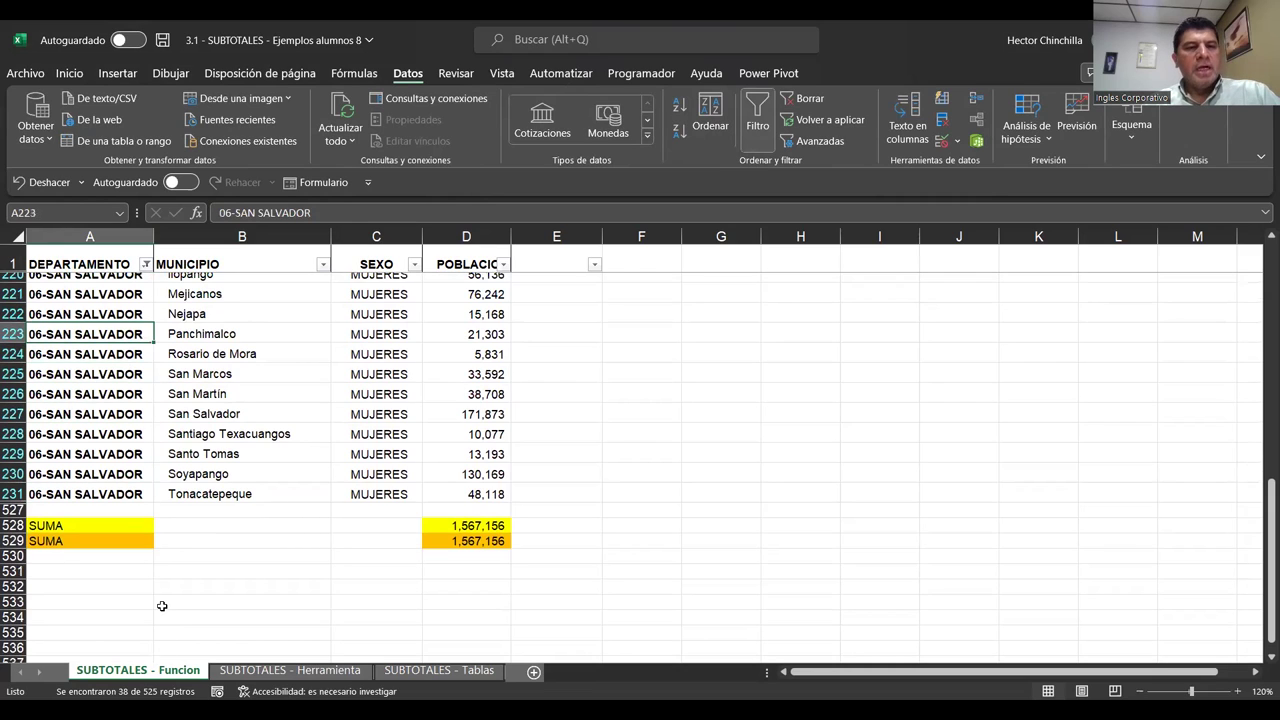
{"action": "key", "text": "Up"}
{"action": "key", "text": "Up"}
{"action": "left_click", "coordinate": [440, 542]}
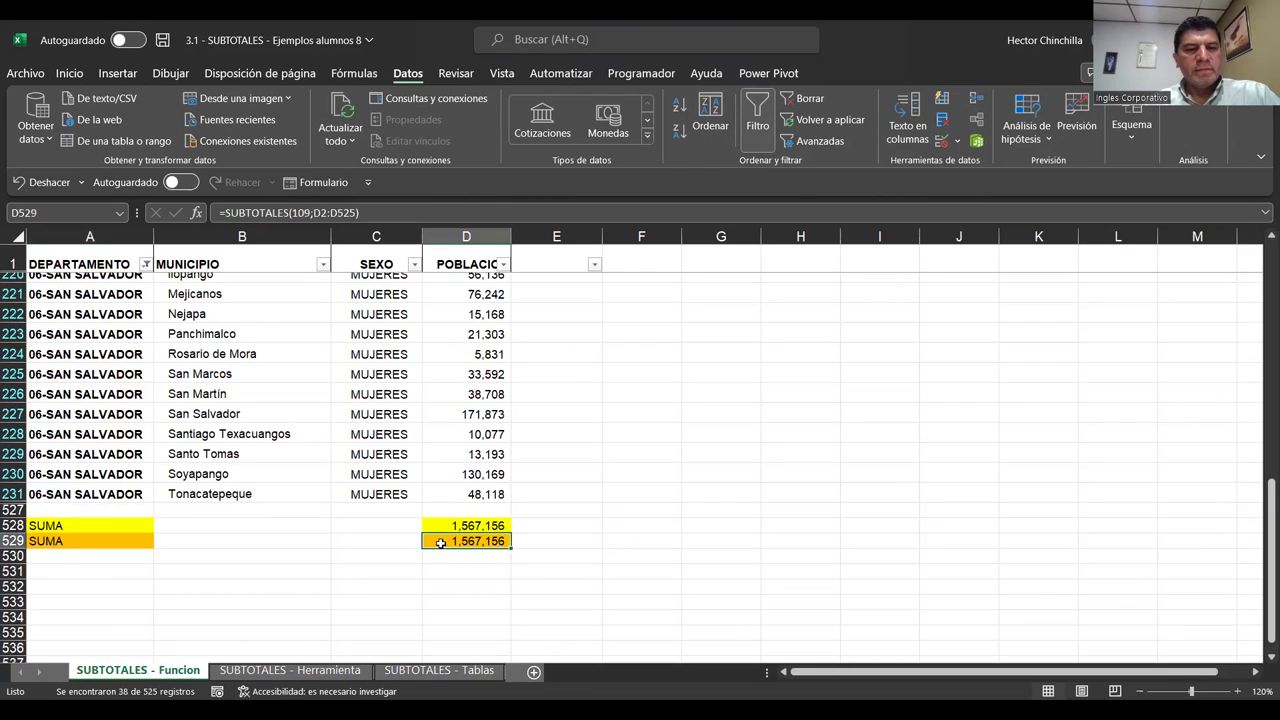
{"action": "left_click", "coordinate": [110, 450]}
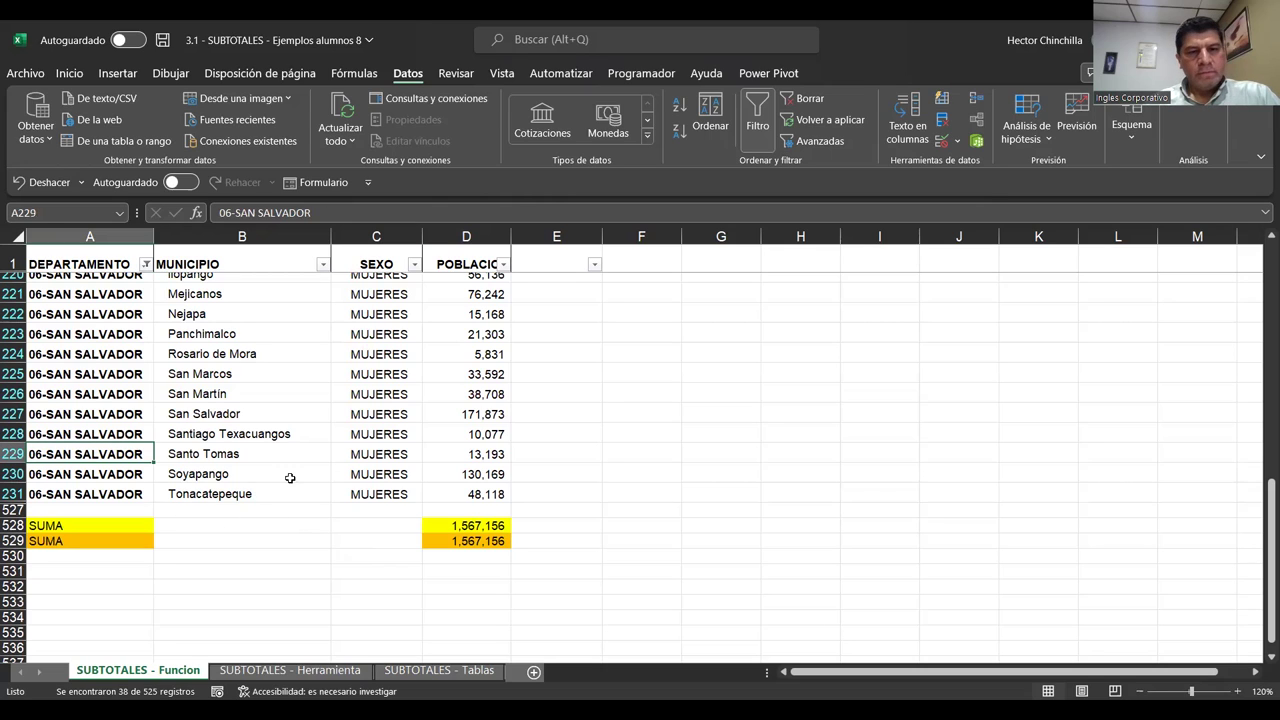
{"action": "left_click", "coordinate": [388, 540]}
{"action": "key", "text": "Left"}
{"action": "key", "text": "Left"}
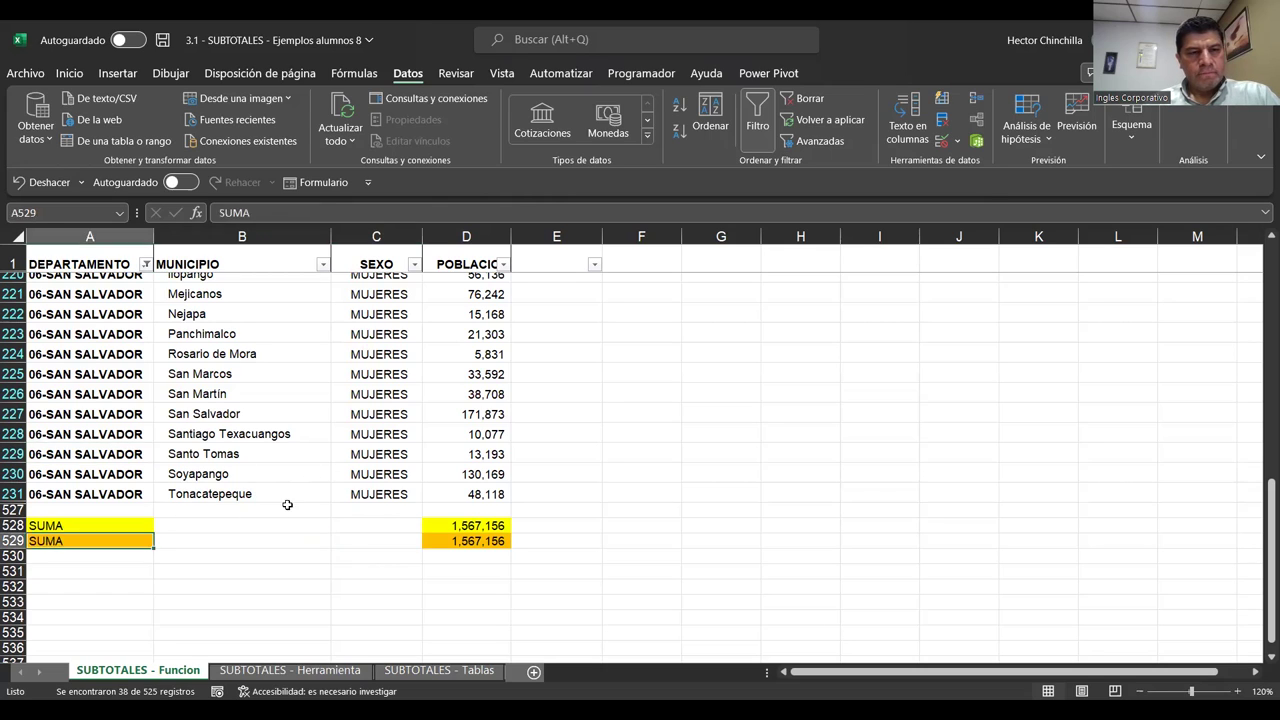
{"action": "scroll", "coordinate": [137, 402], "scroll_direction": "up", "scroll_amount": 3}
{"action": "scroll", "coordinate": [137, 402], "scroll_direction": "up", "scroll_amount": 1}
{"action": "scroll", "coordinate": [140, 400], "scroll_direction": "down", "scroll_amount": 6}
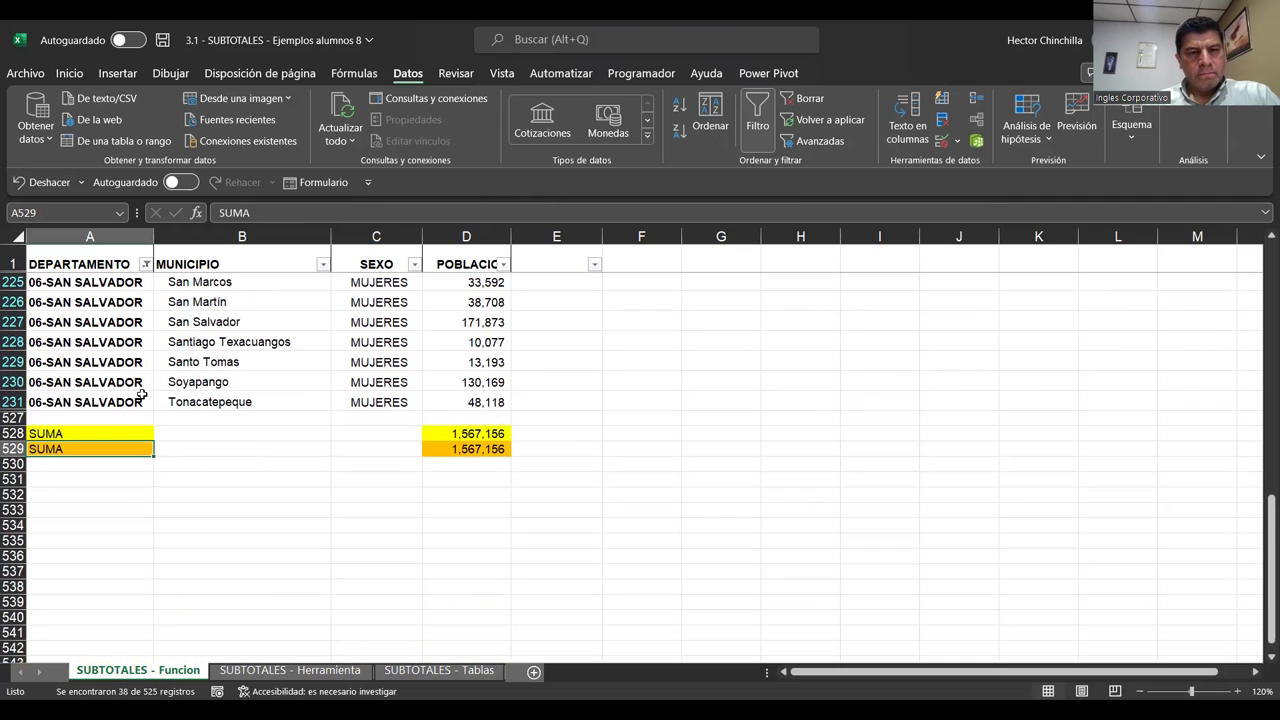
{"action": "left_click", "coordinate": [458, 450]}
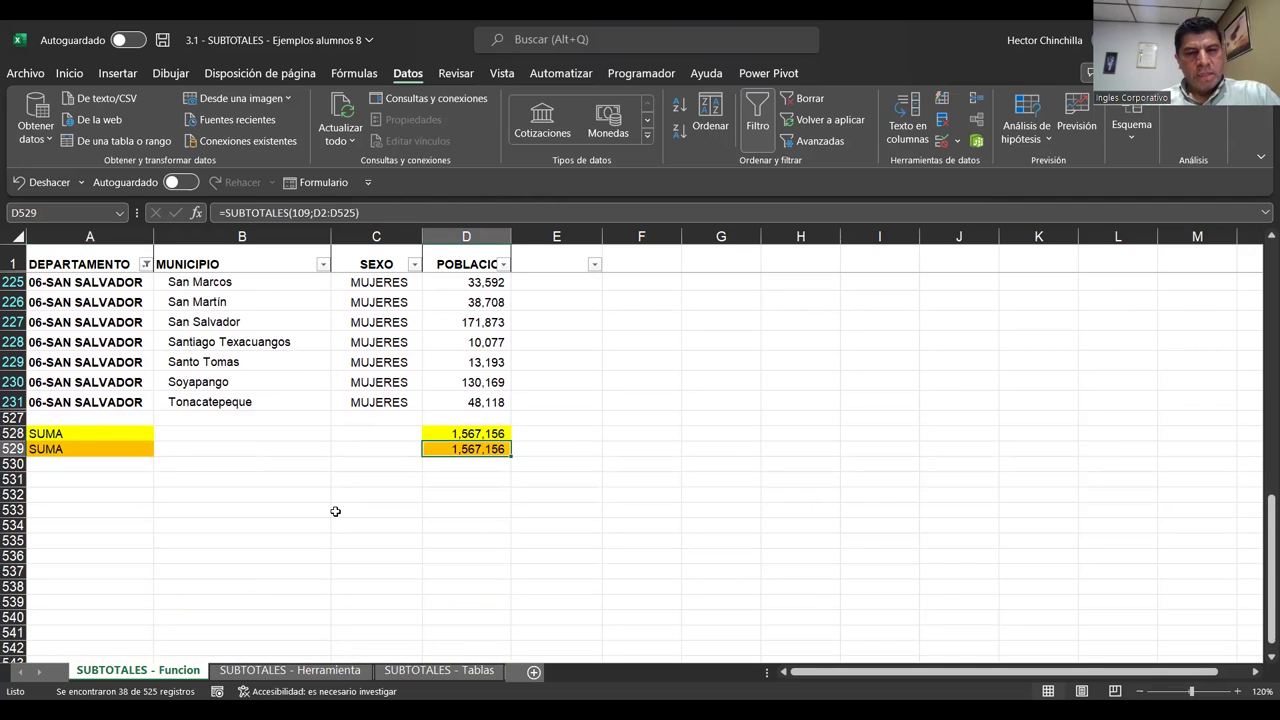
- Examine the filtered San Salvador rows above the two SUMA rows and compare them with the results in D528 and D529
{"action": "key", "text": "Up"}
{"action": "left_click", "coordinate": [388, 400]}
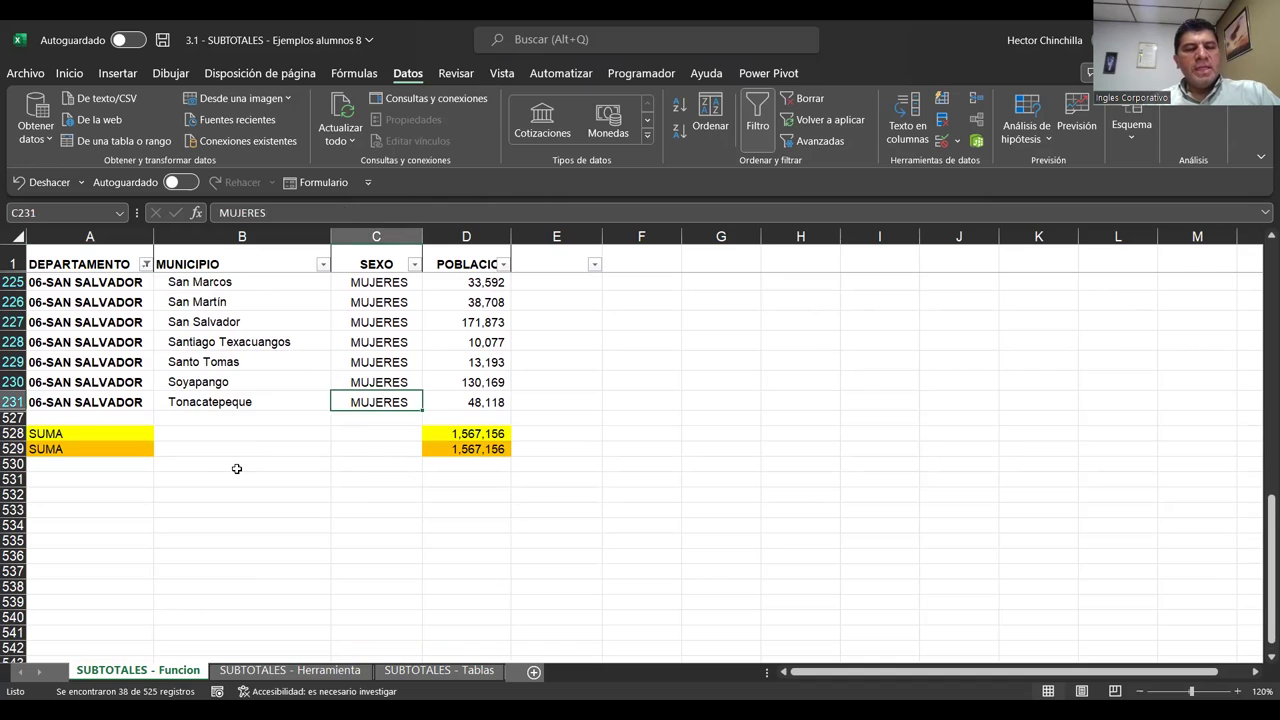
{"action": "key", "text": "Right"}
{"action": "key", "text": "Down"}
{"action": "key", "text": "Down"}
{"action": "key", "text": "Down"}
{"action": "key", "text": "Up"}
{"action": "key", "text": "Up"}
{"action": "key", "text": "Up"}
{"action": "key", "text": "Up"}
{"action": "key", "text": "Down"}
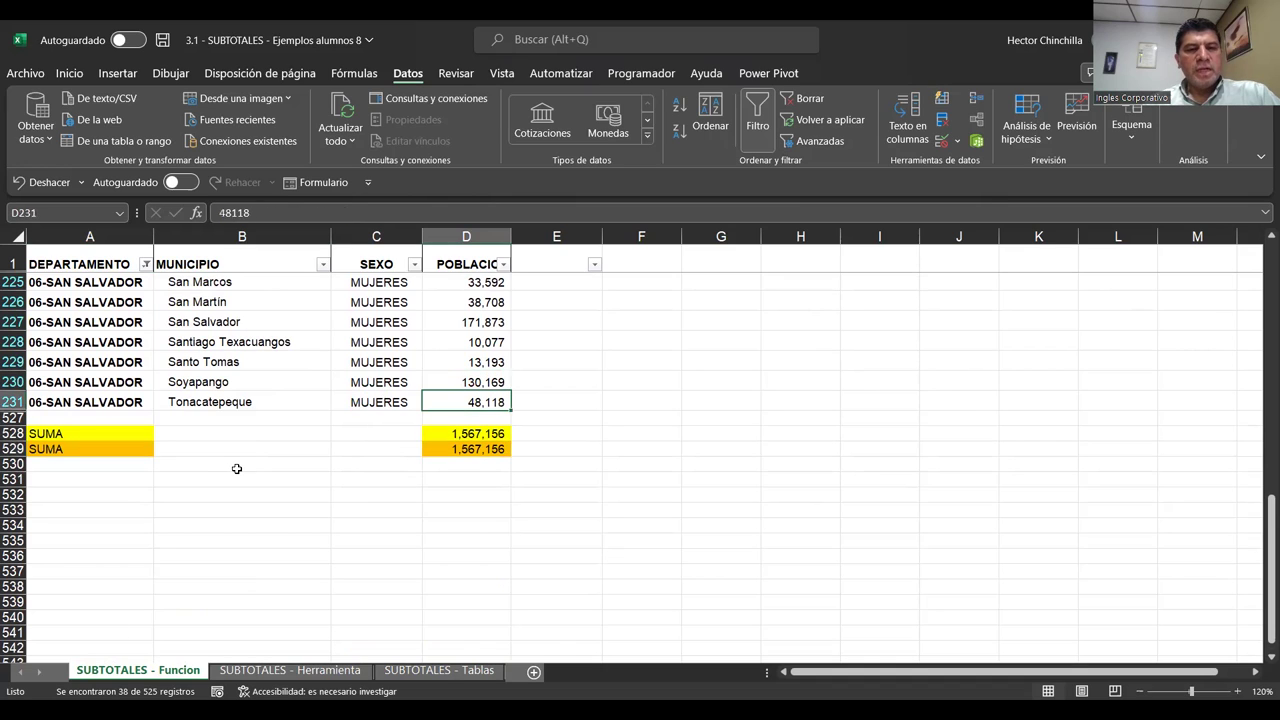
{"action": "key", "text": "Down"}
{"action": "key", "text": "Down"}
{"action": "key", "text": "Down"}
{"action": "key", "text": "Up"}
{"action": "key", "text": "Up"}
{"action": "key", "text": "Up"}
{"action": "key", "text": "Down"}
{"action": "key", "text": "Down"}
{"action": "key", "text": "Down"}
{"action": "key", "text": "Down"}
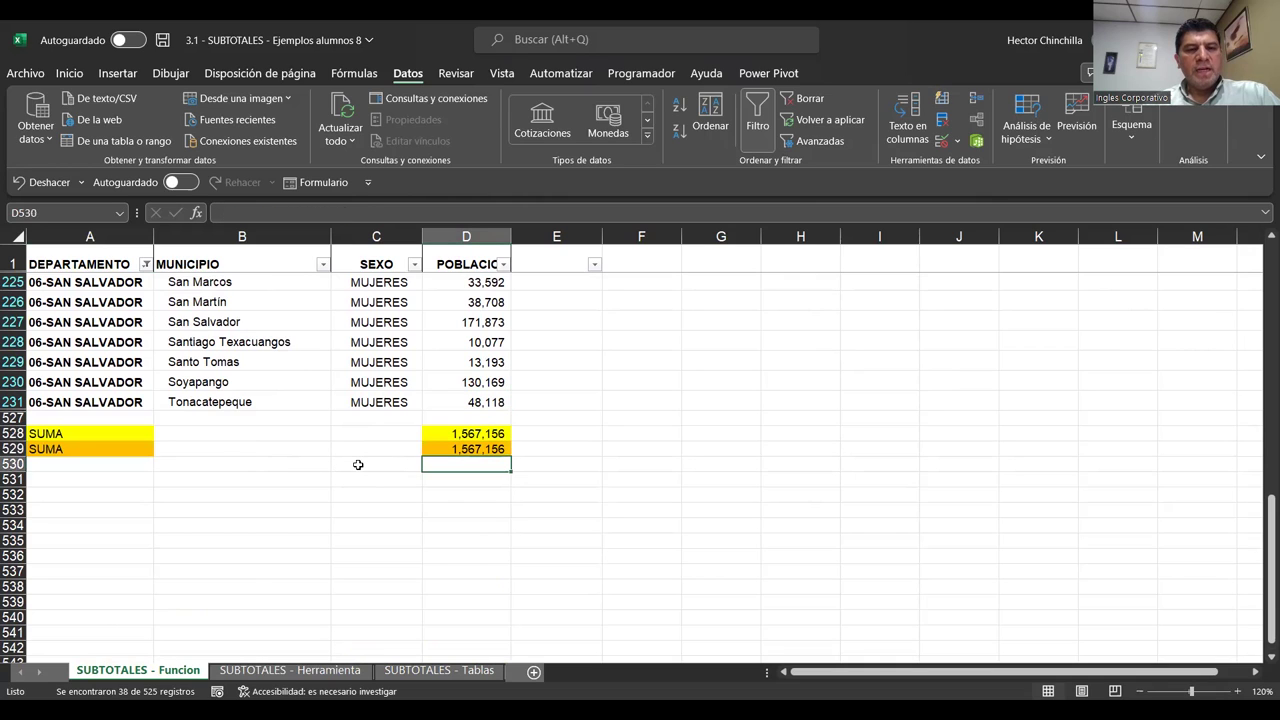
{"action": "key", "text": "Up"}
{"action": "key", "text": "Up"}
{"action": "key", "text": "Up"}
{"action": "key", "text": "Up"}
{"action": "key", "text": "Up"}
{"action": "key", "text": "Up"}
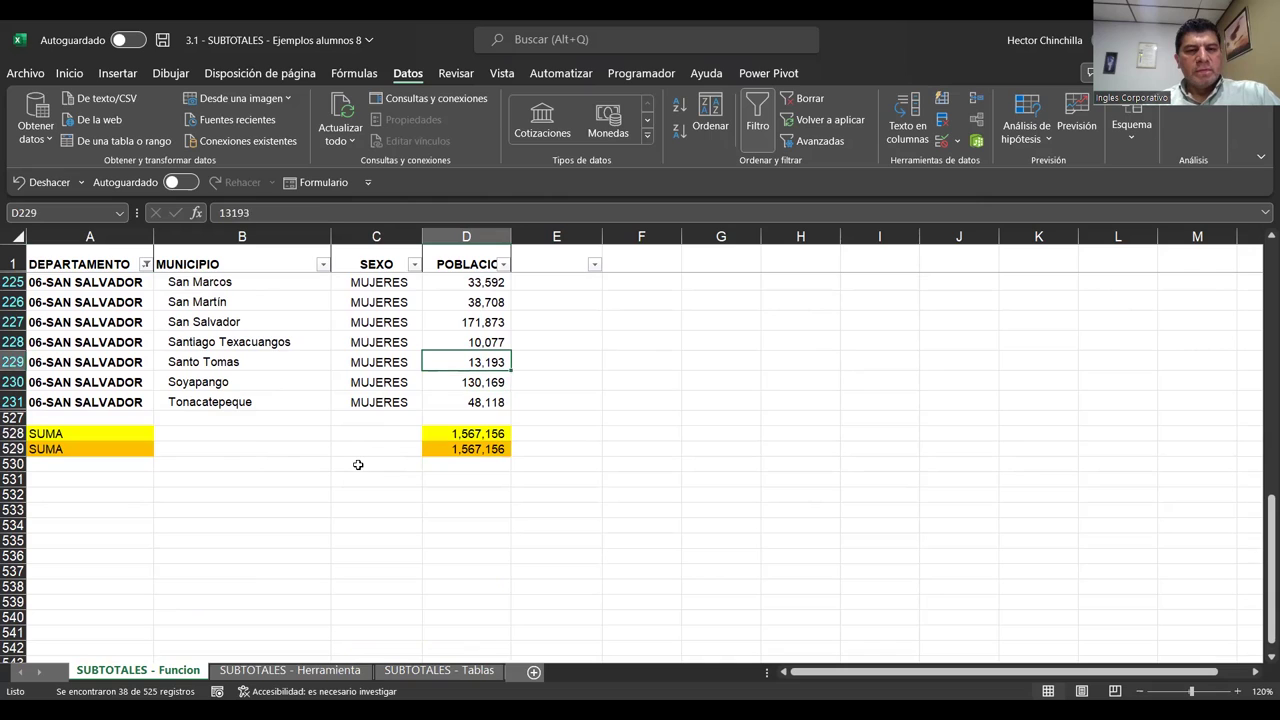
{"action": "key", "text": "Left"}
{"action": "key", "text": "Left"}
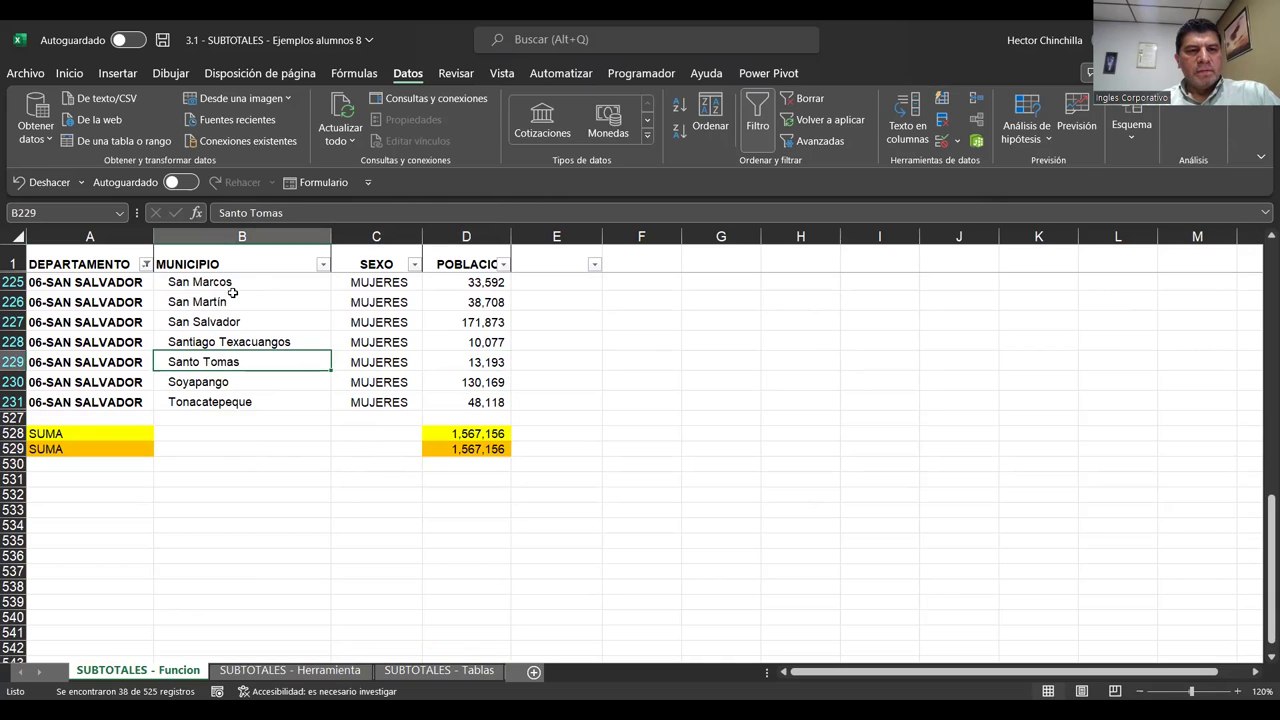
- Select all departments in the DEPARTAMENTO filter to show the whole population table
{"action": "left_click", "coordinate": [145, 263]}
{"action": "left_click", "coordinate": [45, 461]}
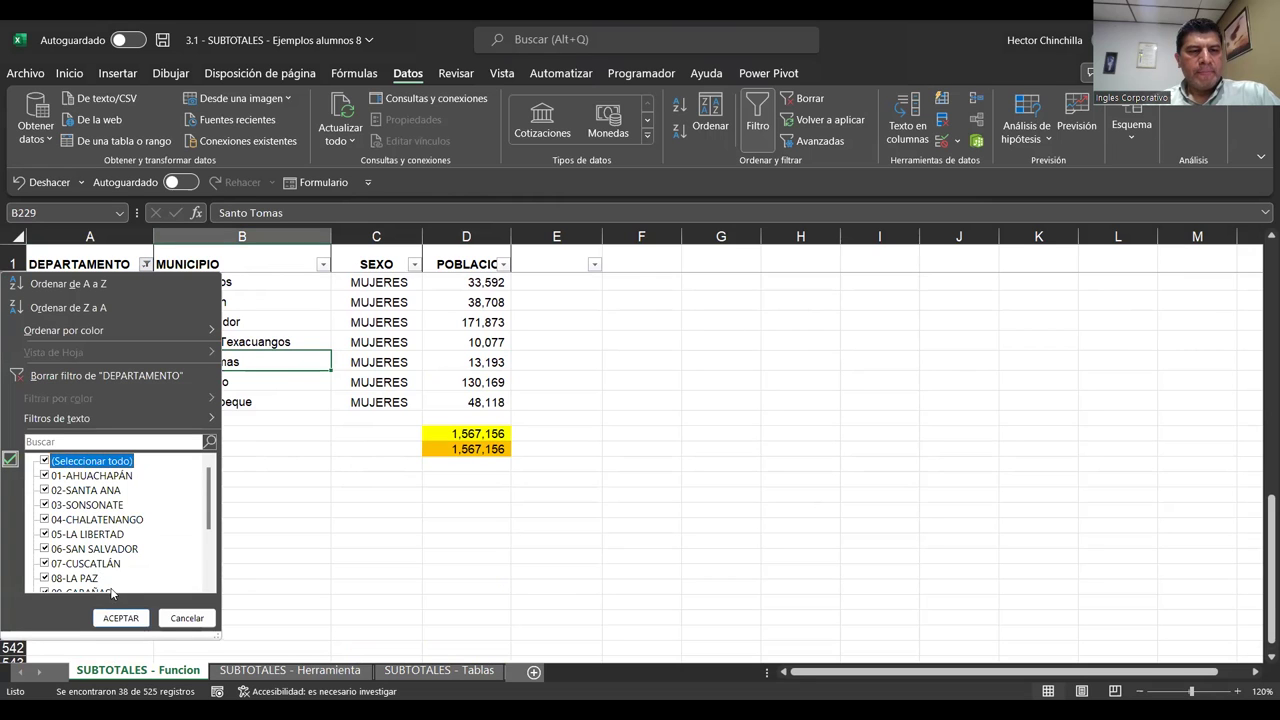
{"action": "left_click", "coordinate": [120, 618]}
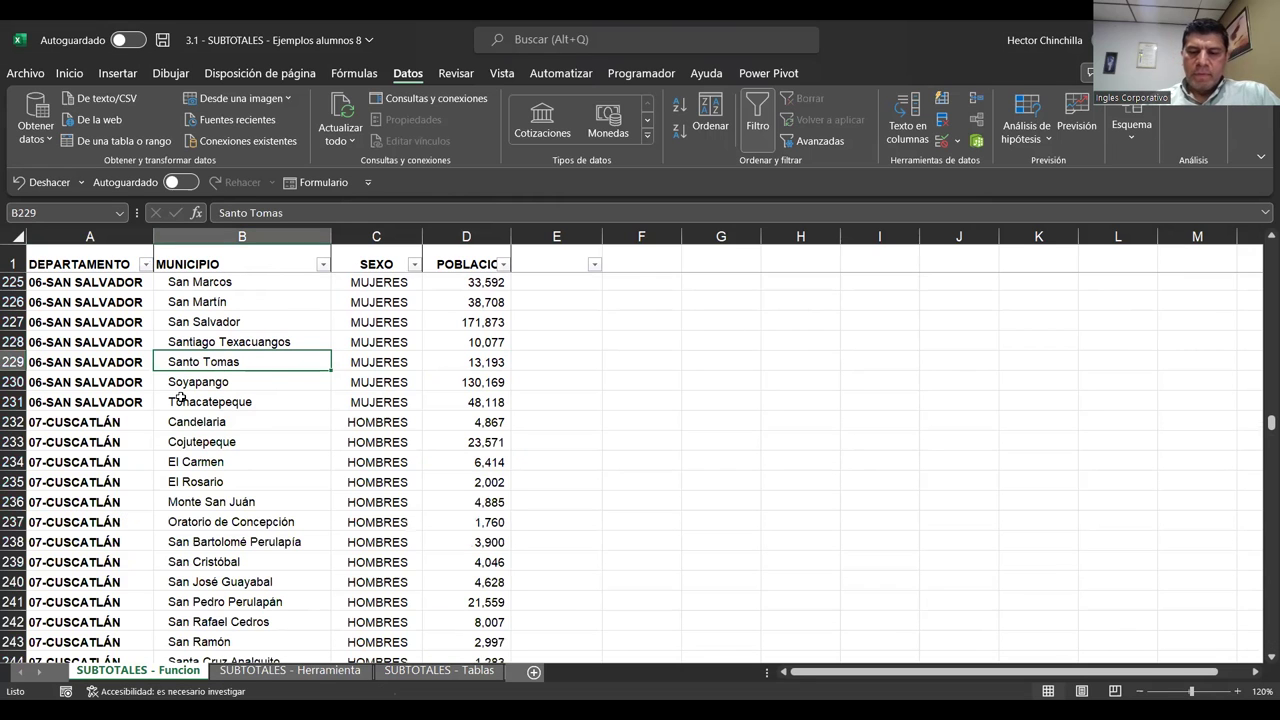
- Hide rows 514 to 525 at the end of the population table
{"action": "key", "text": "ctrl+End"}
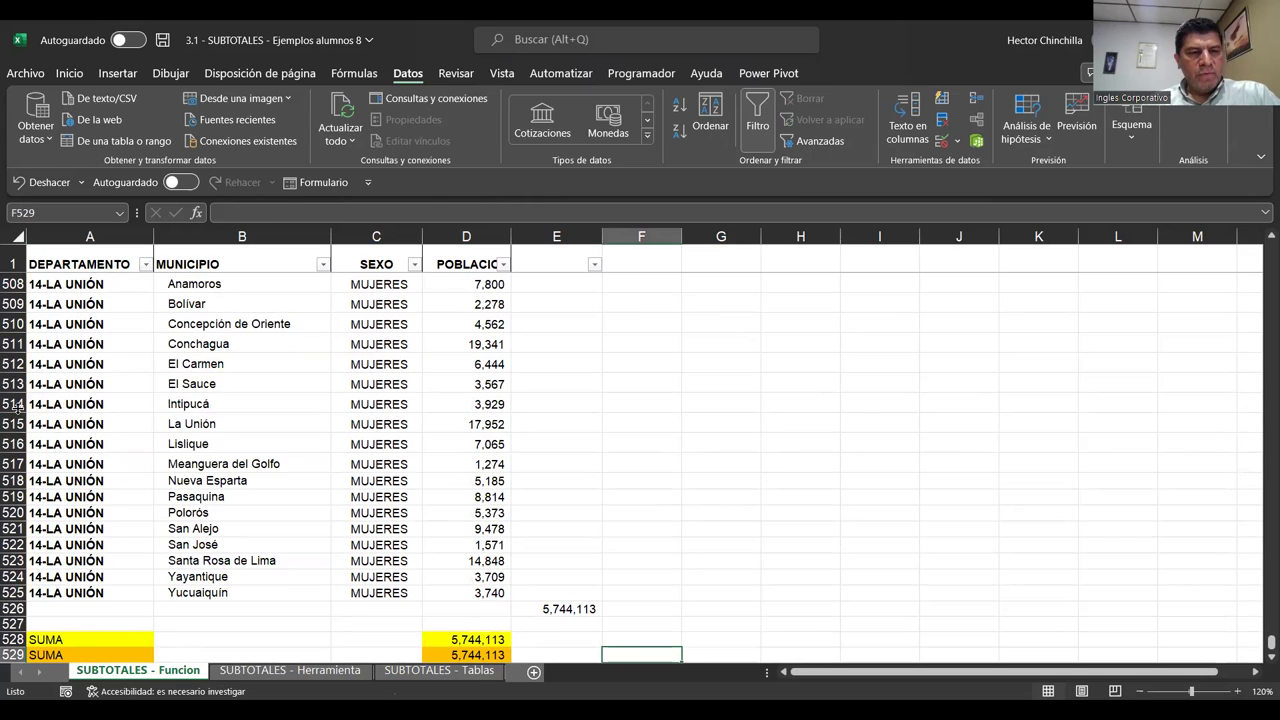
{"action": "left_click_drag", "start_coordinate": [12, 404], "coordinate": [28, 418]}
{"action": "key", "text": "ctrl+shift+Down"}
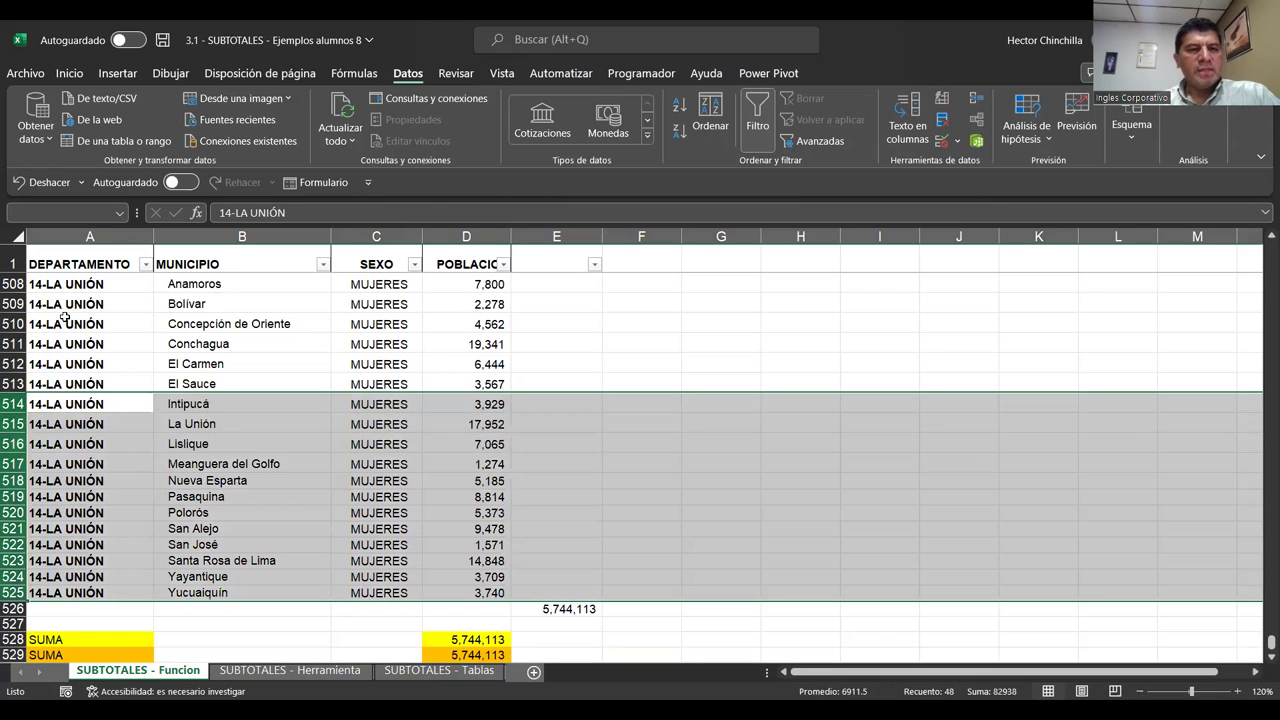
{"action": "right_click", "coordinate": [12, 404]}
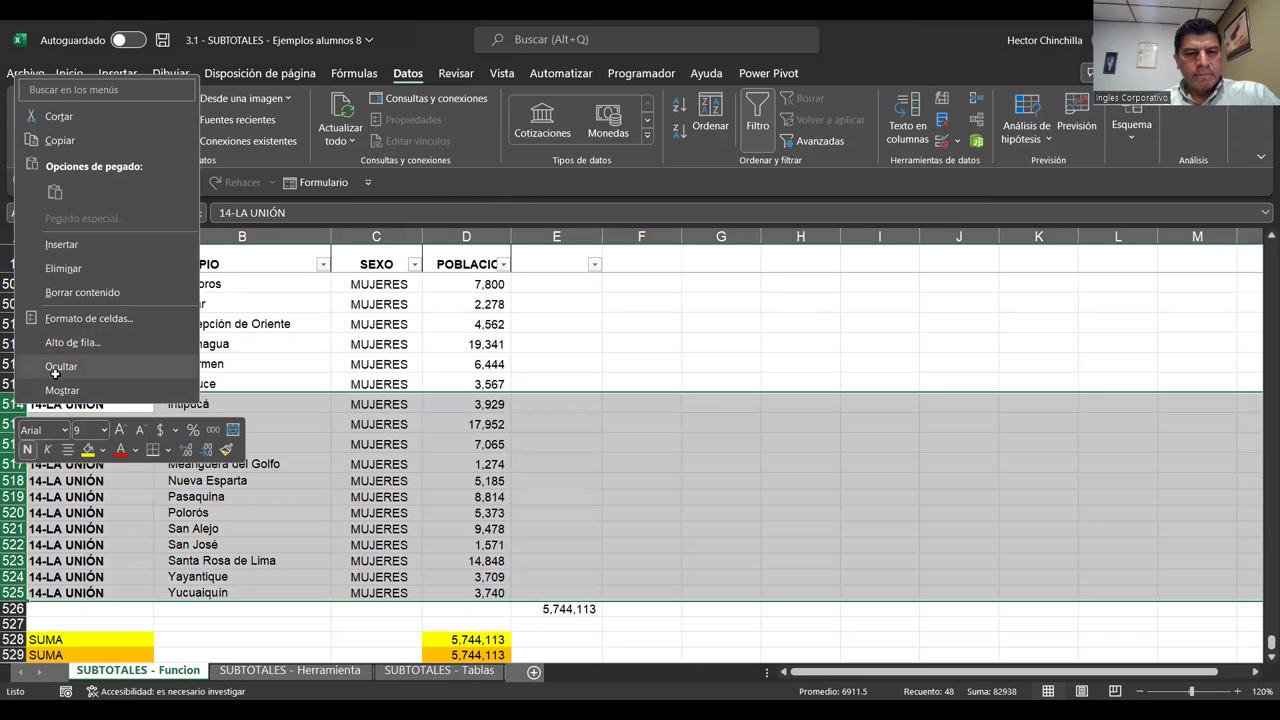
{"action": "left_click", "coordinate": [33, 370]}
{"action": "left_click", "coordinate": [390, 463]}
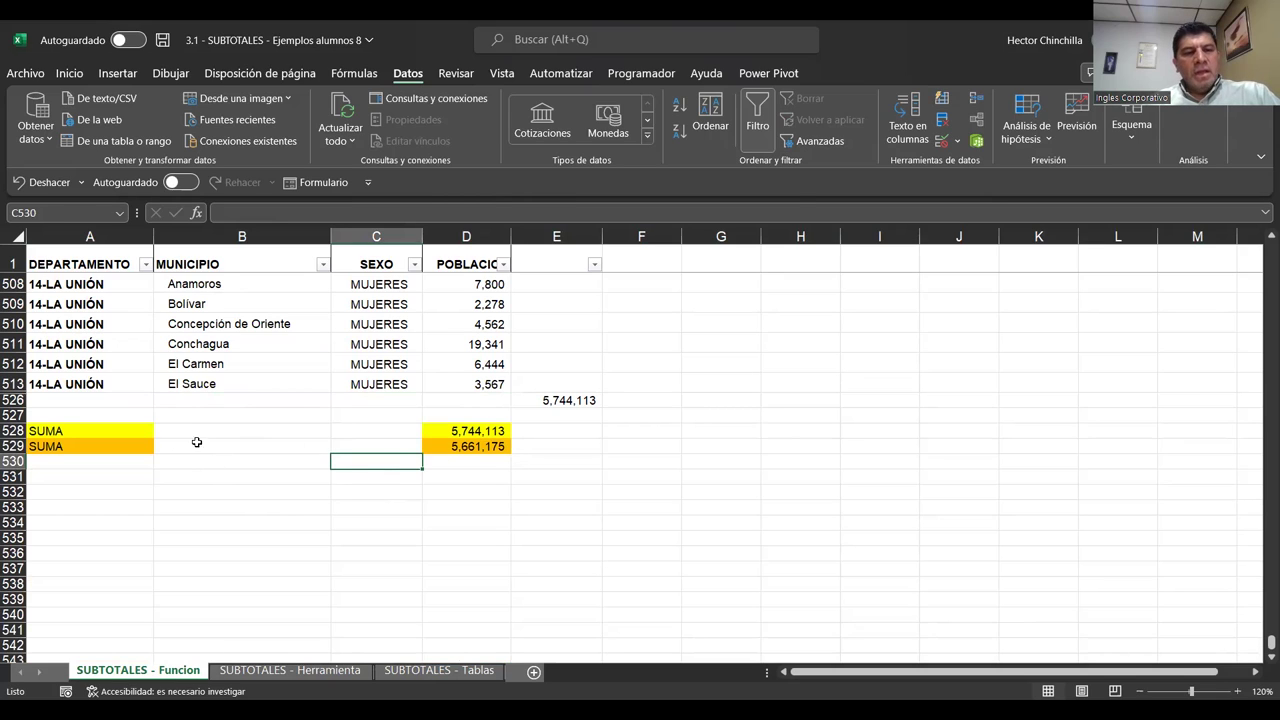
- Compare the SUBTOTALES formulas and results in D528 and D529 while rows 514 to 525 are hidden
{"action": "left_click", "coordinate": [449, 430]}
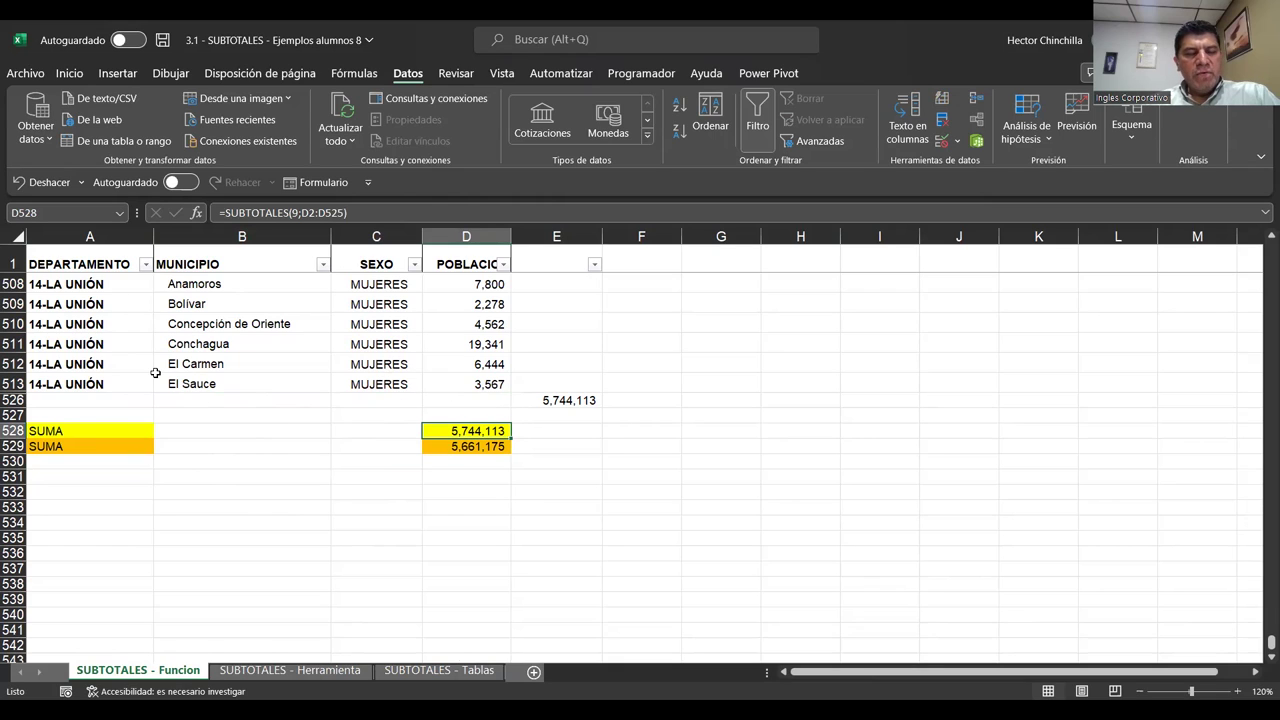
{"action": "left_click", "coordinate": [452, 446]}
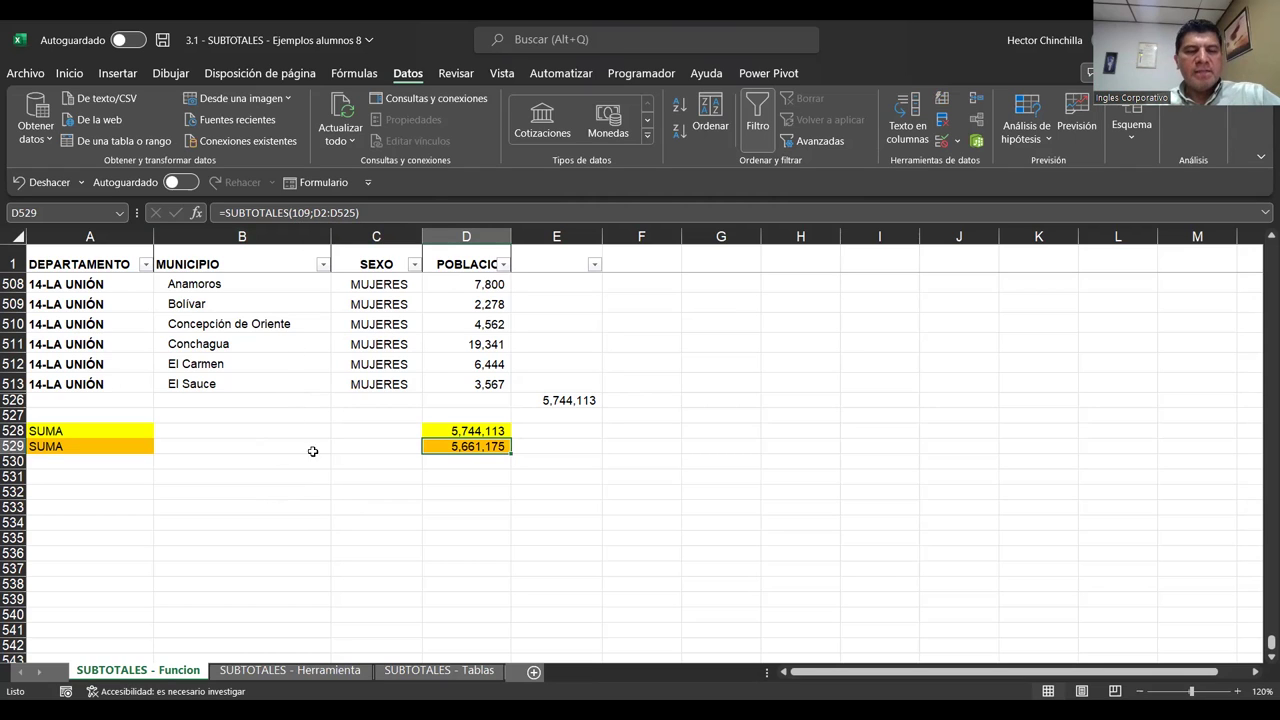
{"action": "left_click", "coordinate": [436, 431]}
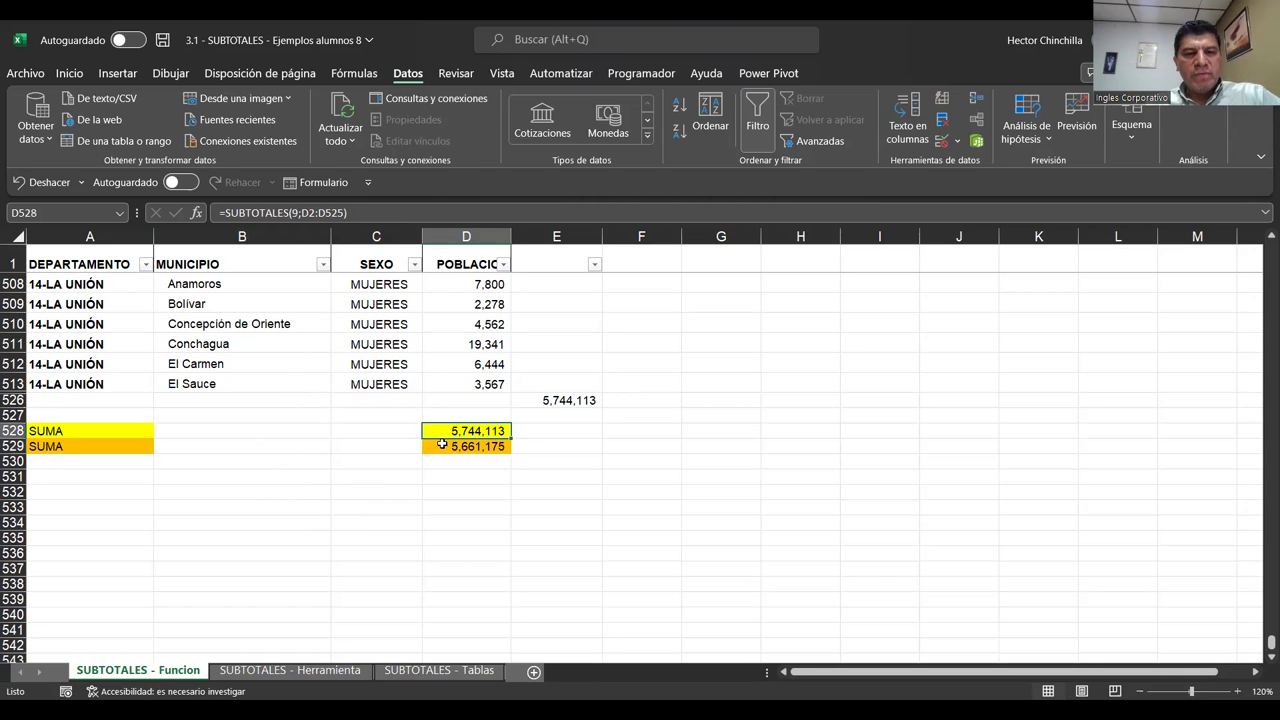
{"action": "key", "text": "Left"}
{"action": "key", "text": "Left"}
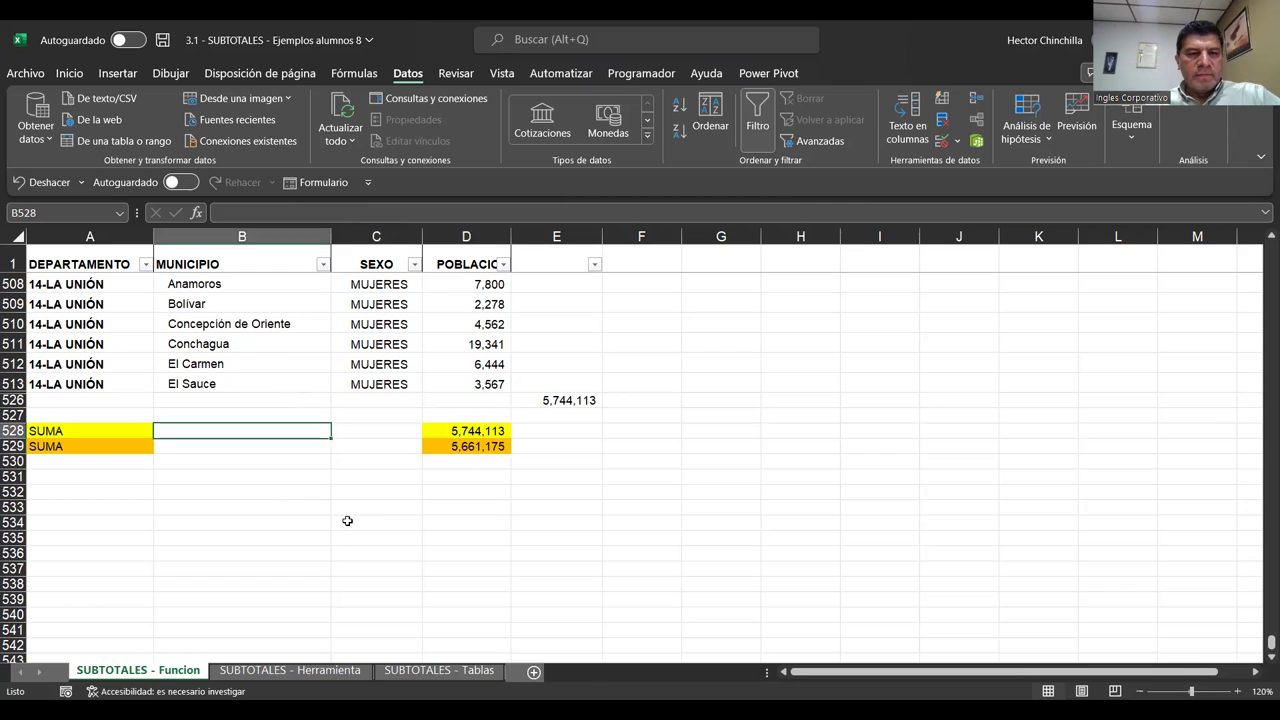
{"action": "key", "text": "Left"}
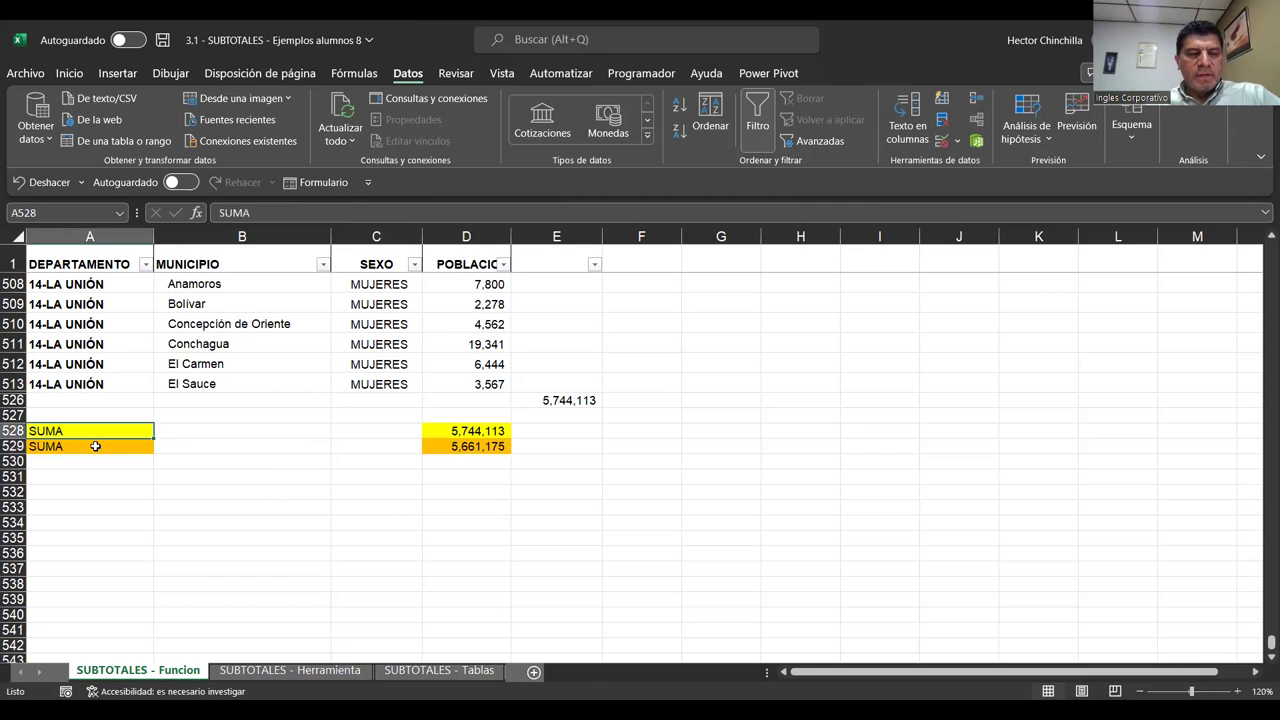
{"action": "left_click", "coordinate": [62, 320]}
{"action": "key", "text": "Up"}
{"action": "key", "text": "Up"}
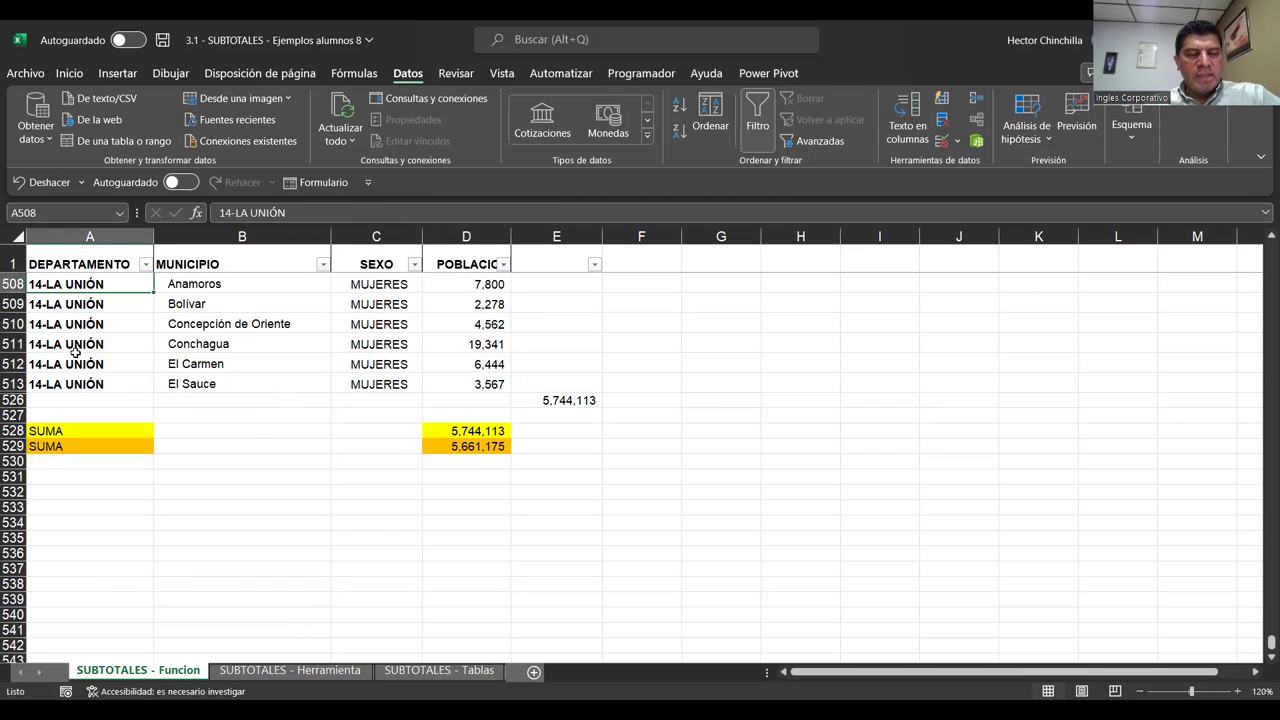
- Unhide rows 514 to 525 by selecting the rows from 512 to 527 around them
{"action": "scroll", "coordinate": [75, 350], "scroll_direction": "up", "scroll_amount": 3}
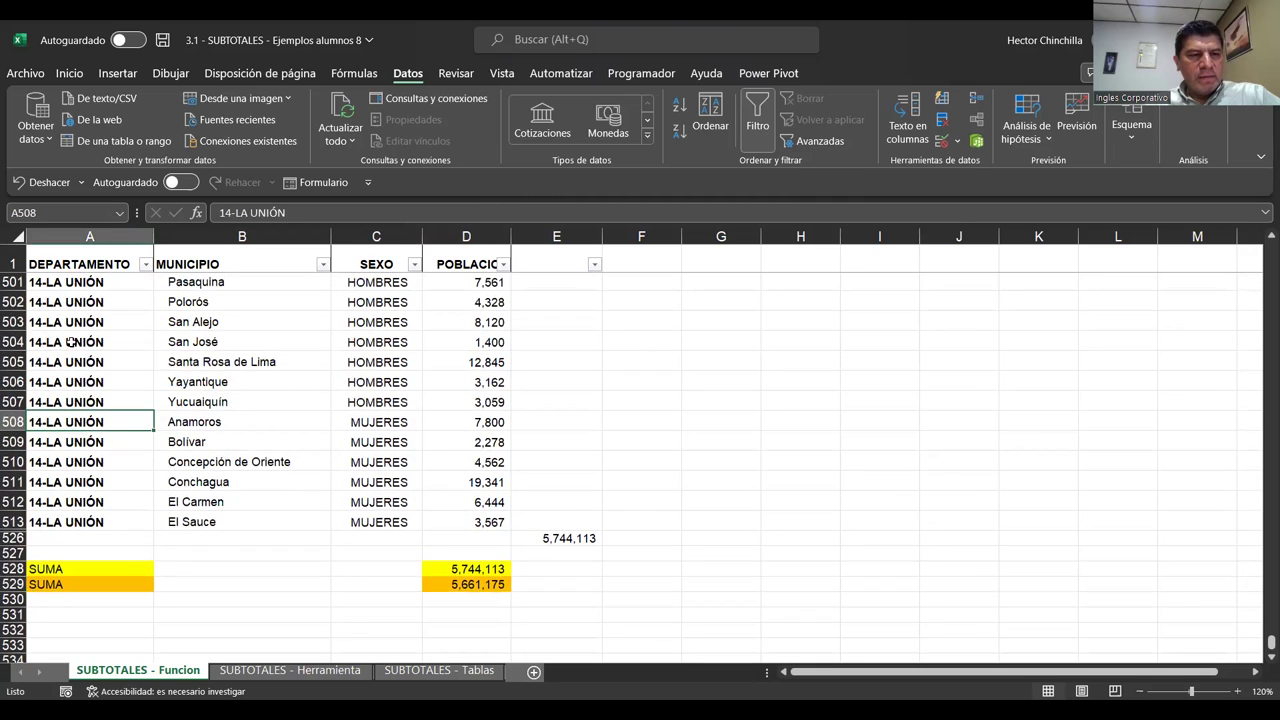
{"action": "scroll", "coordinate": [71, 342], "scroll_direction": "up", "scroll_amount": 2}
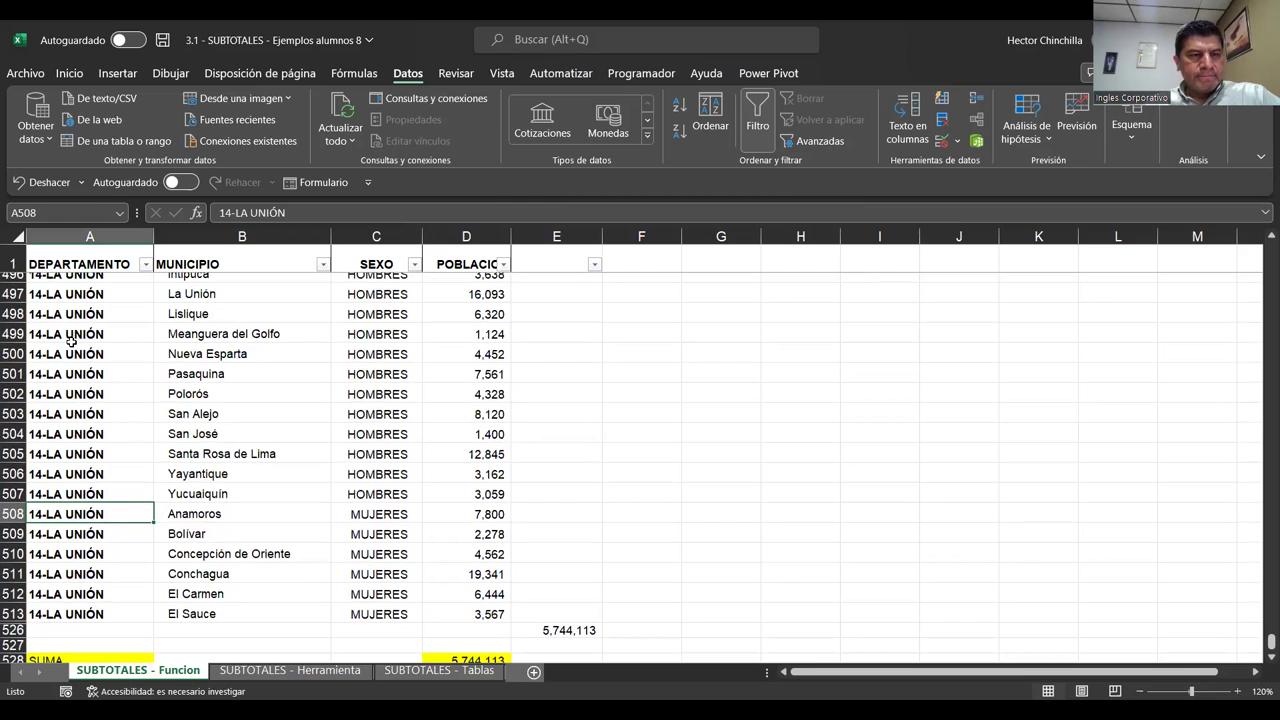
{"action": "scroll", "coordinate": [47, 367], "scroll_direction": "down", "scroll_amount": 1}
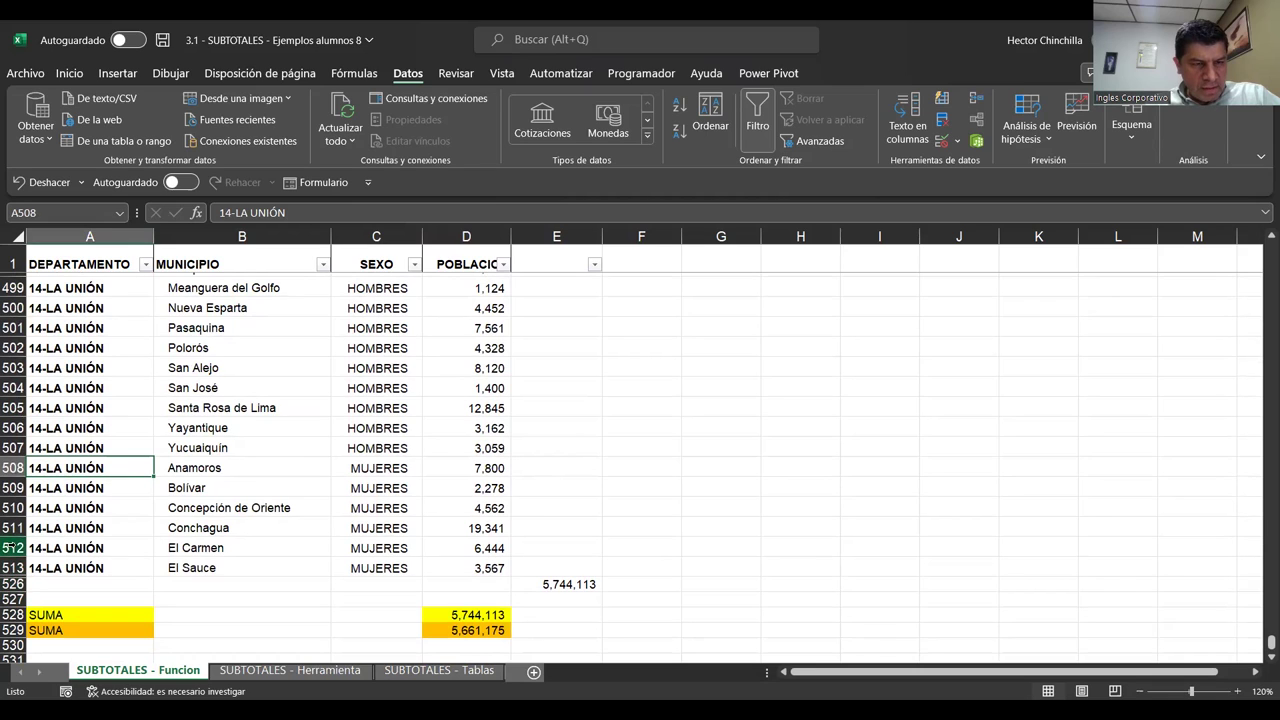
{"action": "left_click_drag", "start_coordinate": [12, 547], "coordinate": [12, 566]}
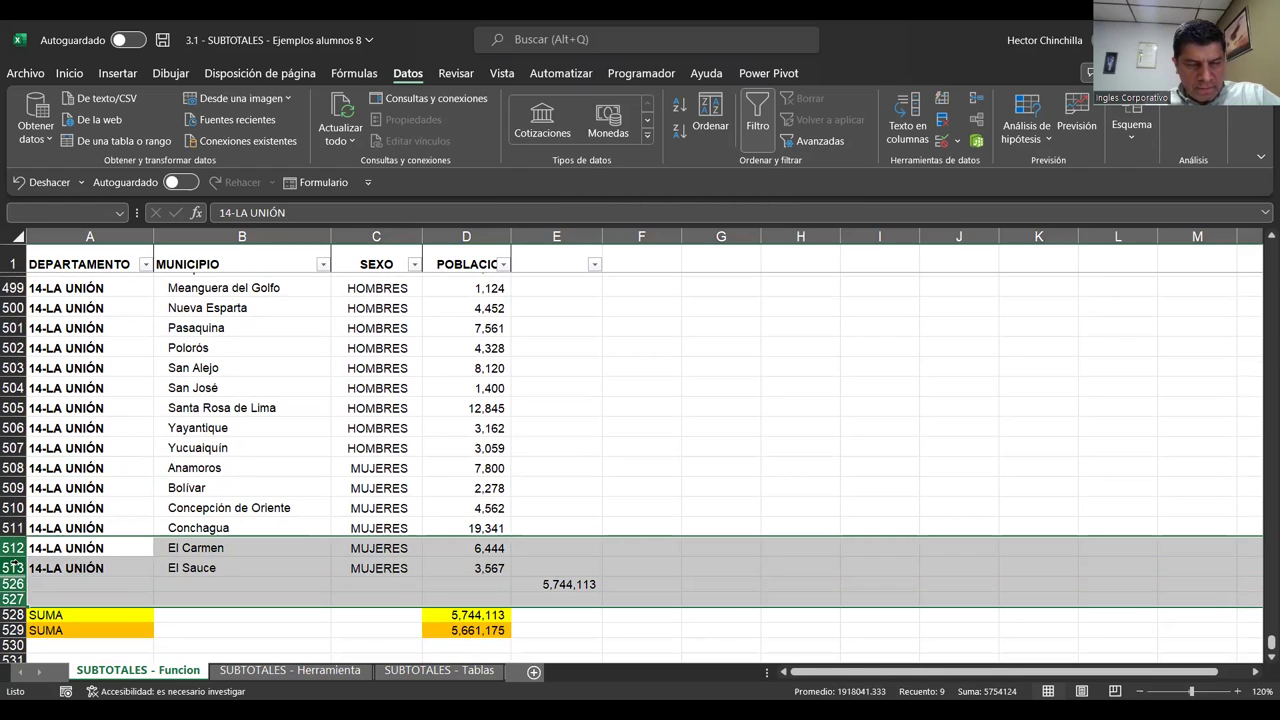
{"action": "right_click", "coordinate": [14, 566]}
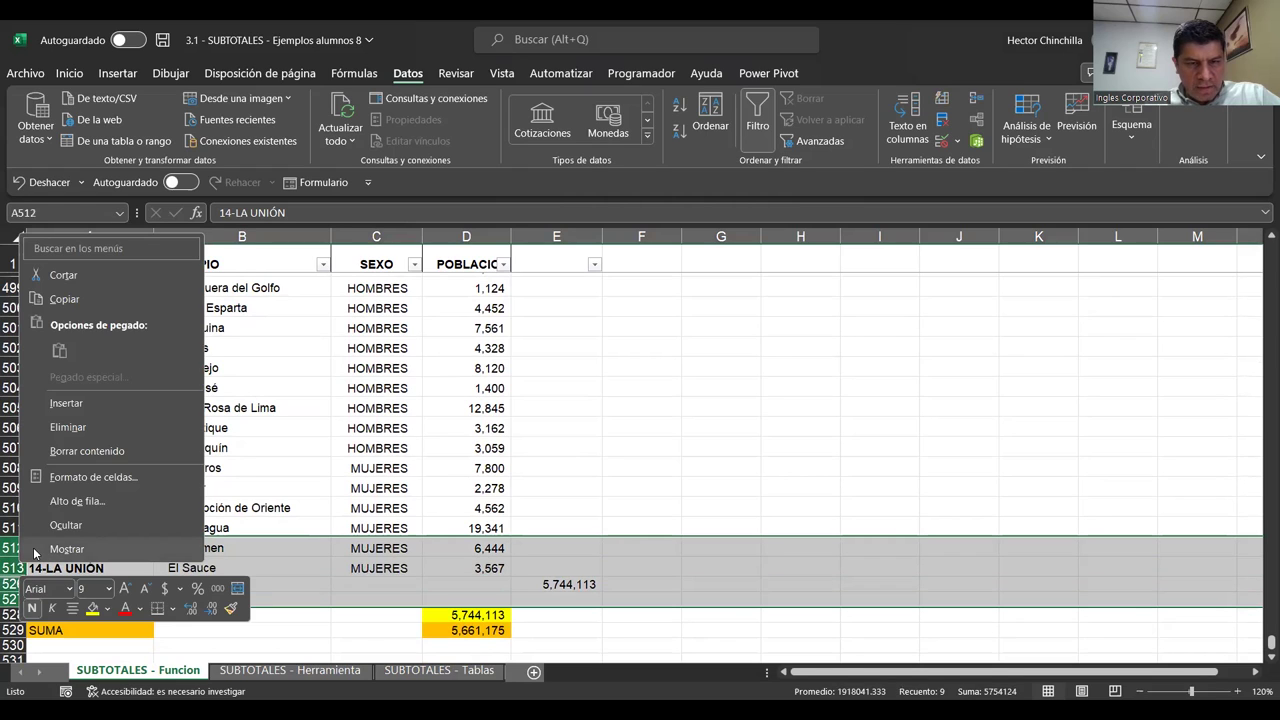
{"action": "left_click", "coordinate": [35, 552]}
{"action": "scroll", "coordinate": [409, 558], "scroll_direction": "down", "scroll_amount": 4}
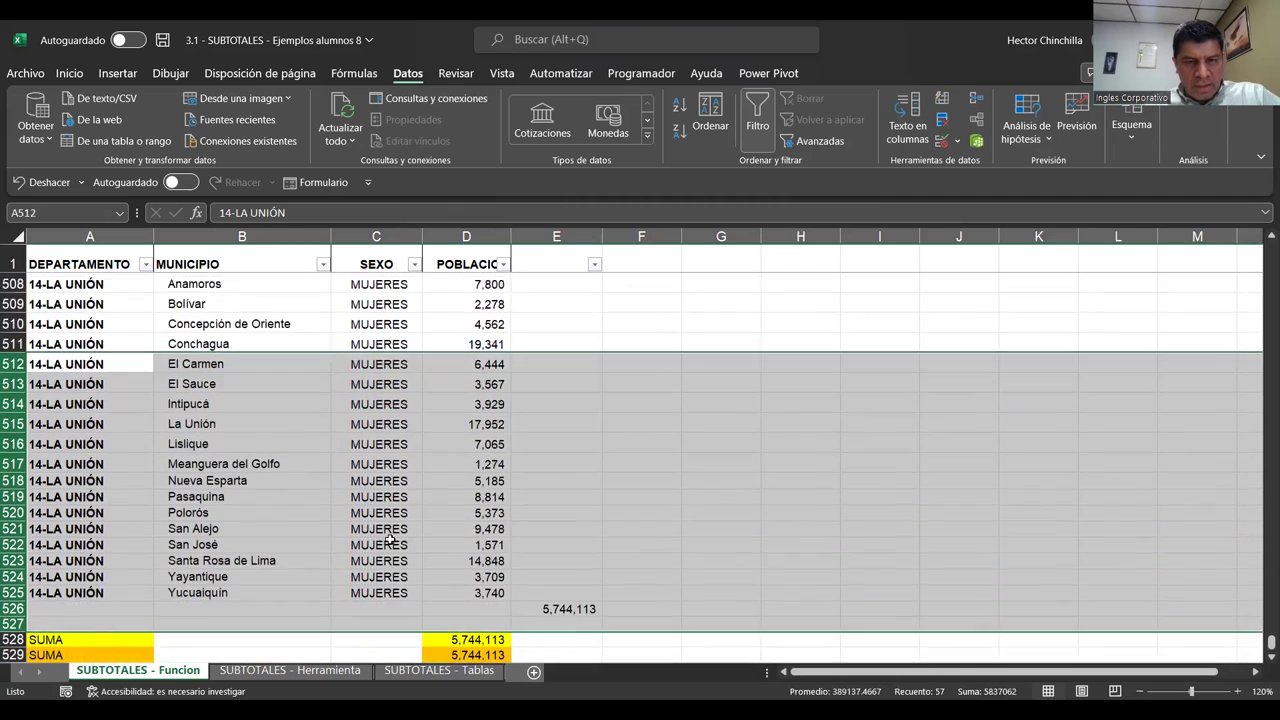
- Review the SUBTOTALES formulas in D529 and D528 against the complete set of La Unión rows
{"action": "left_click", "coordinate": [440, 563]}
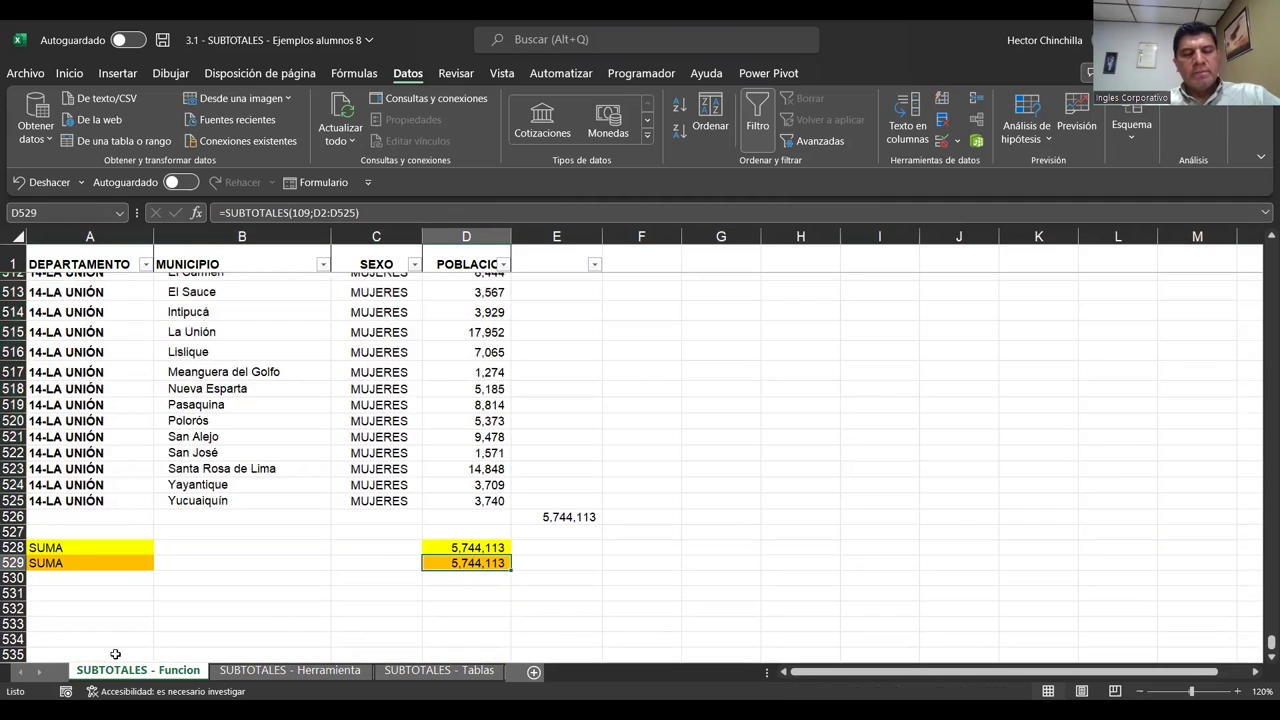
{"action": "key", "text": "Up"}
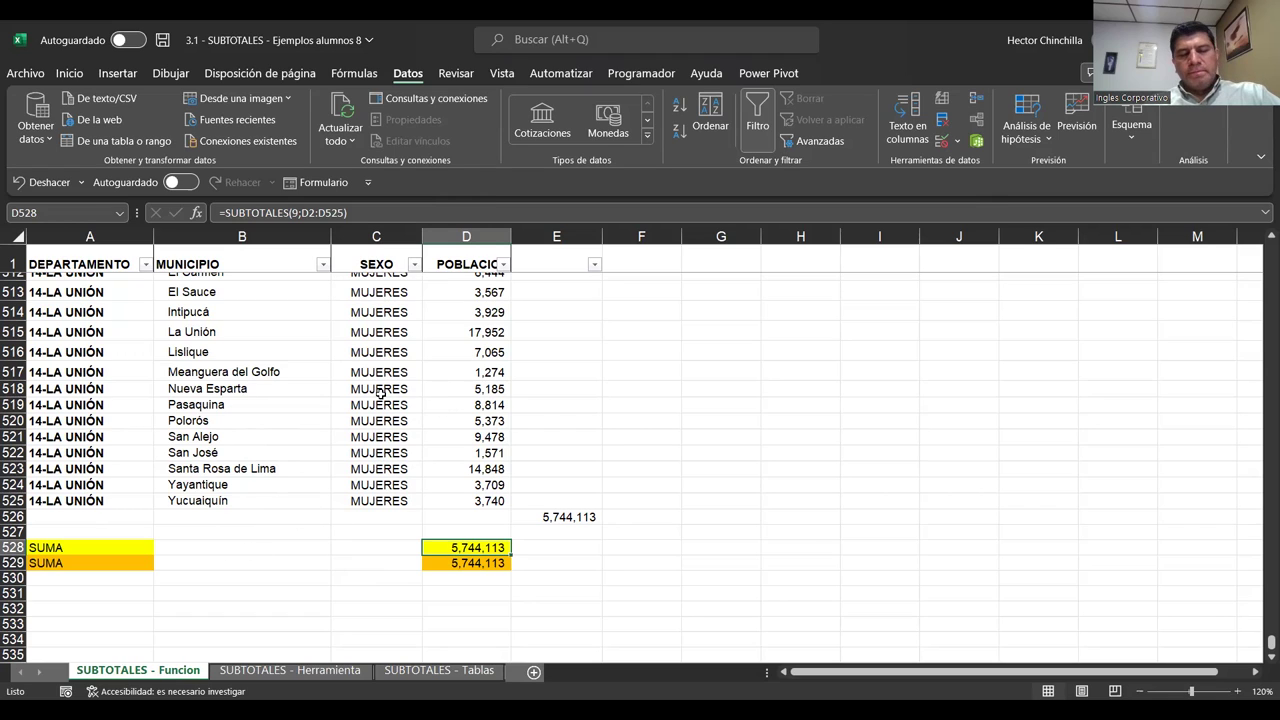
{"action": "left_click", "coordinate": [443, 563]}
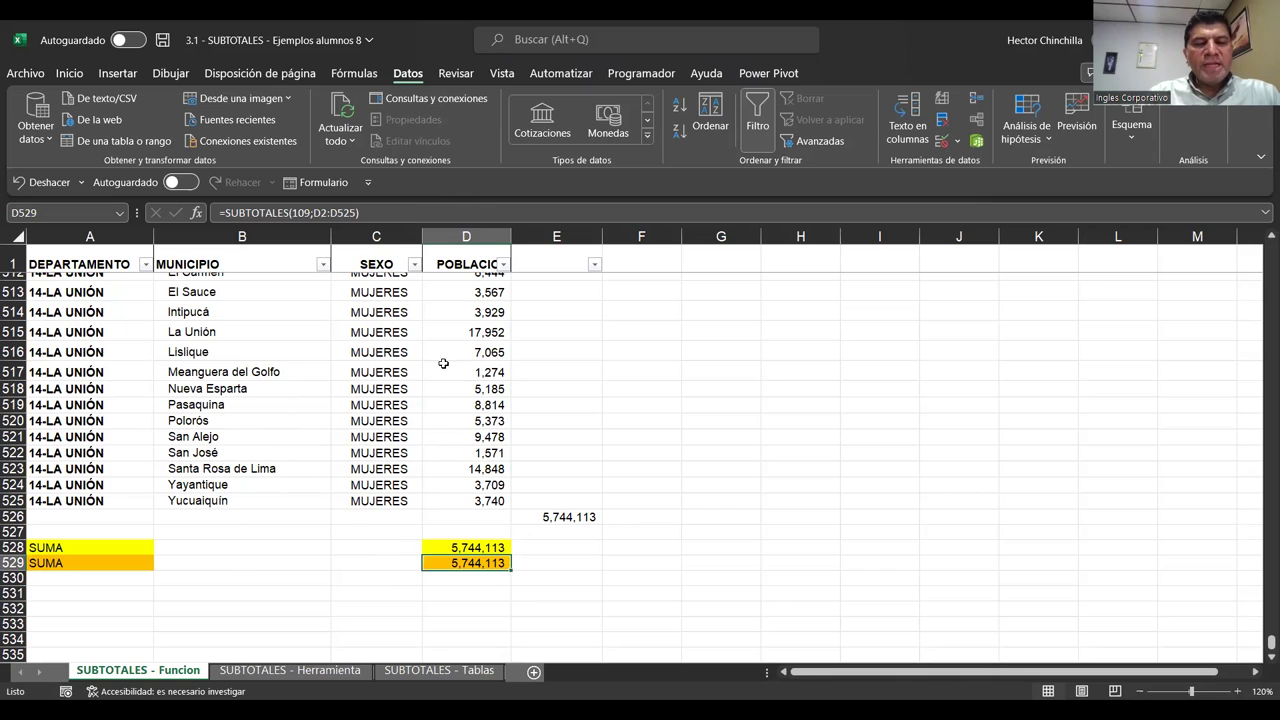
{"action": "left_click", "coordinate": [270, 390]}
{"action": "left_click", "coordinate": [188, 370]}
{"action": "left_click", "coordinate": [185, 436]}
{"action": "left_click", "coordinate": [166, 376]}
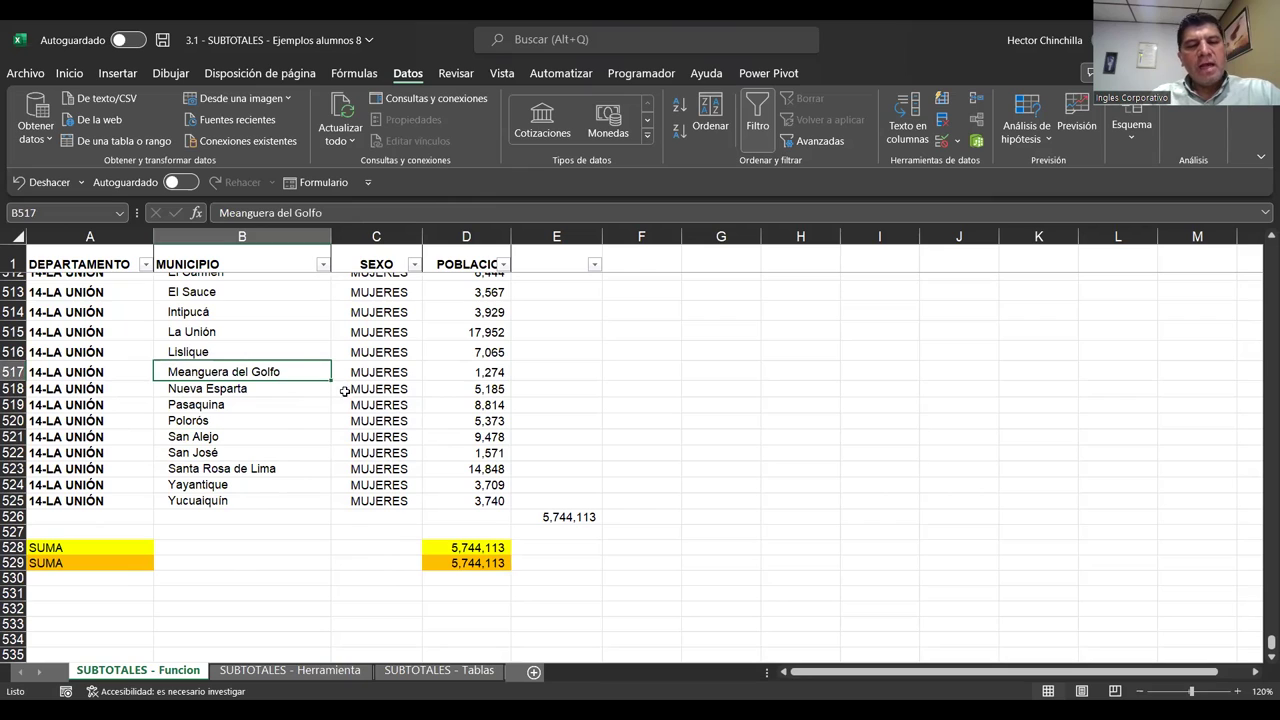
{"action": "left_click", "coordinate": [276, 410]}
{"action": "left_click", "coordinate": [178, 390]}
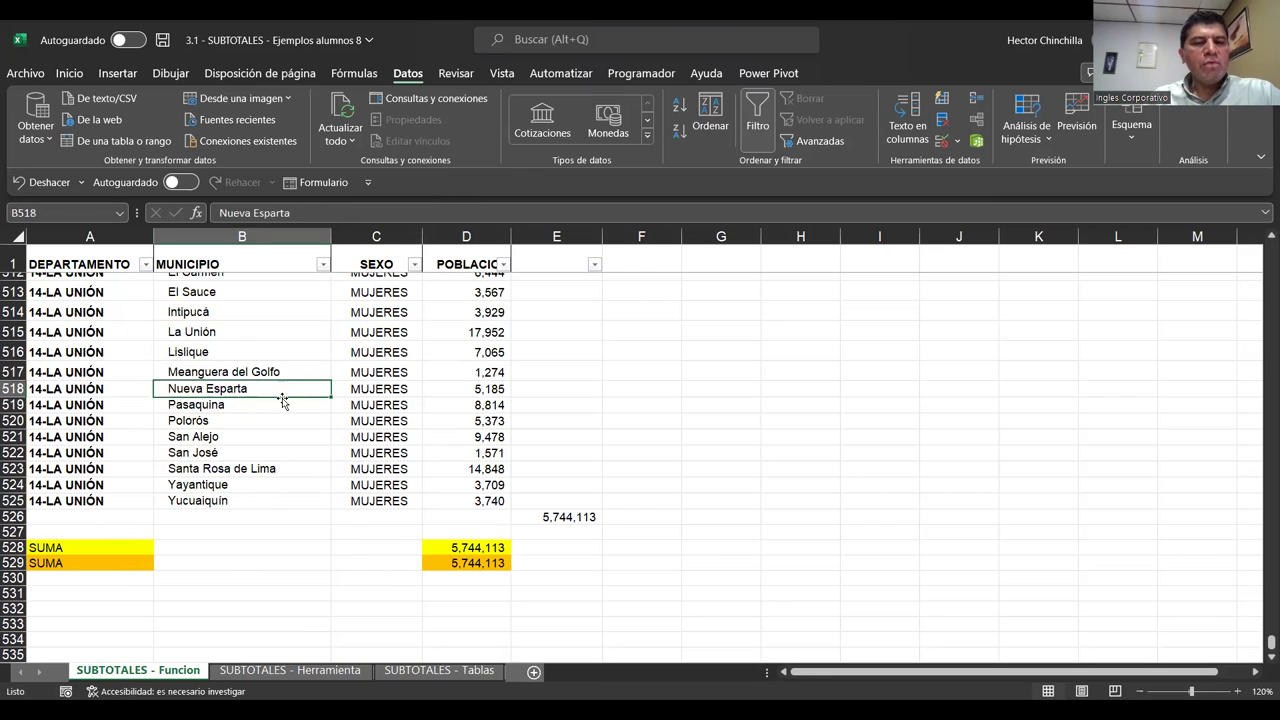
{"action": "left_click", "coordinate": [406, 406]}
{"action": "left_click", "coordinate": [290, 371]}
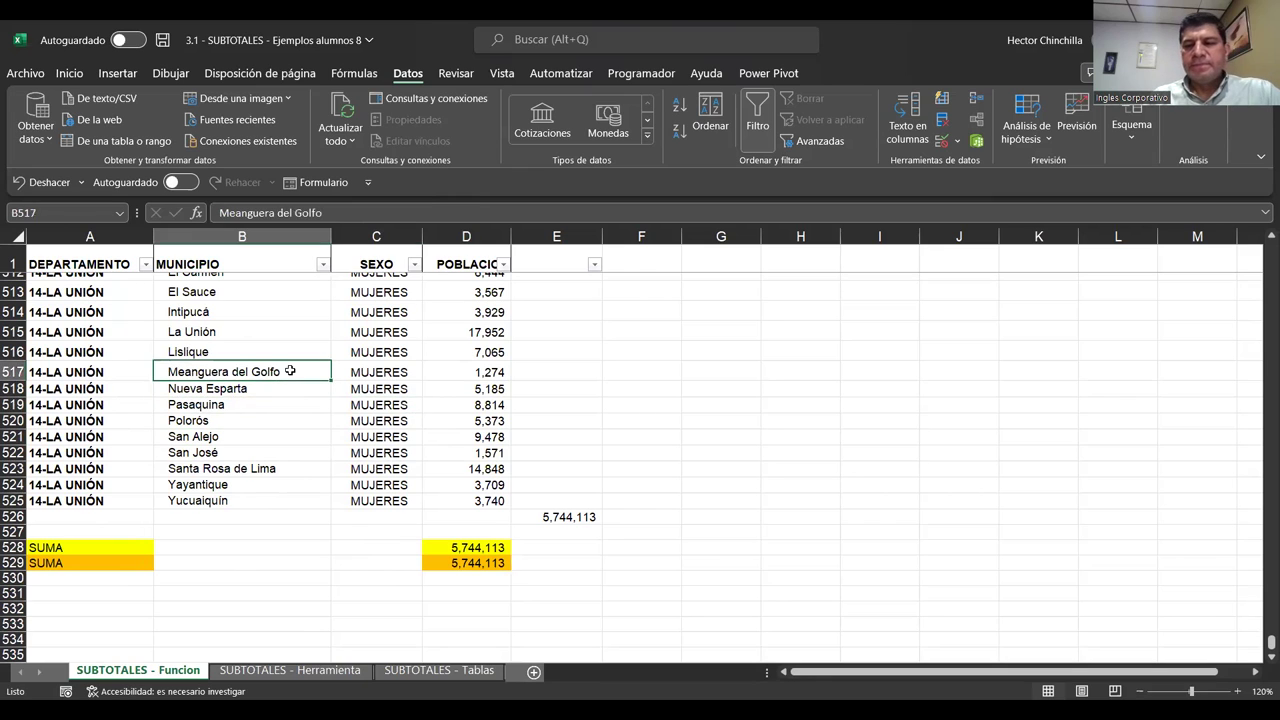
{"action": "left_click", "coordinate": [170, 400]}
{"action": "left_click", "coordinate": [82, 372]}
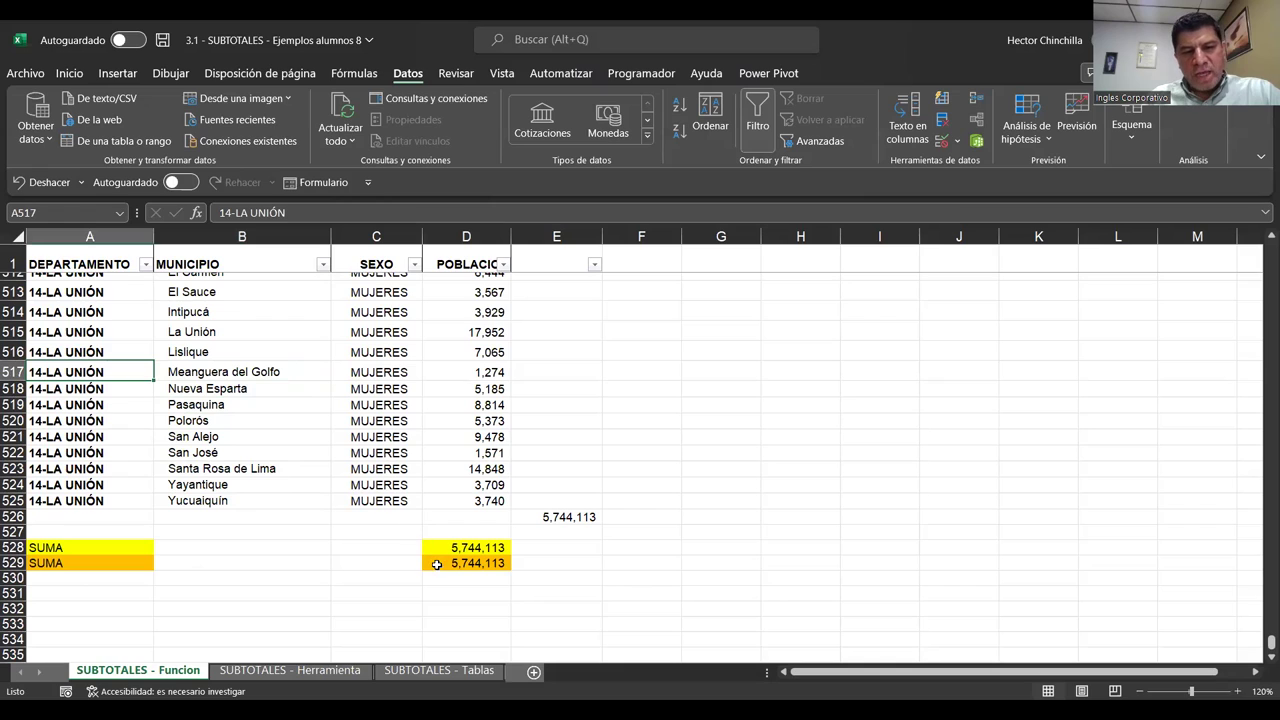
- Recheck the SUBTOTALES formulas in D529 and D528 and save the workbook
{"action": "left_click", "coordinate": [437, 564]}
{"action": "left_click", "coordinate": [427, 549]}
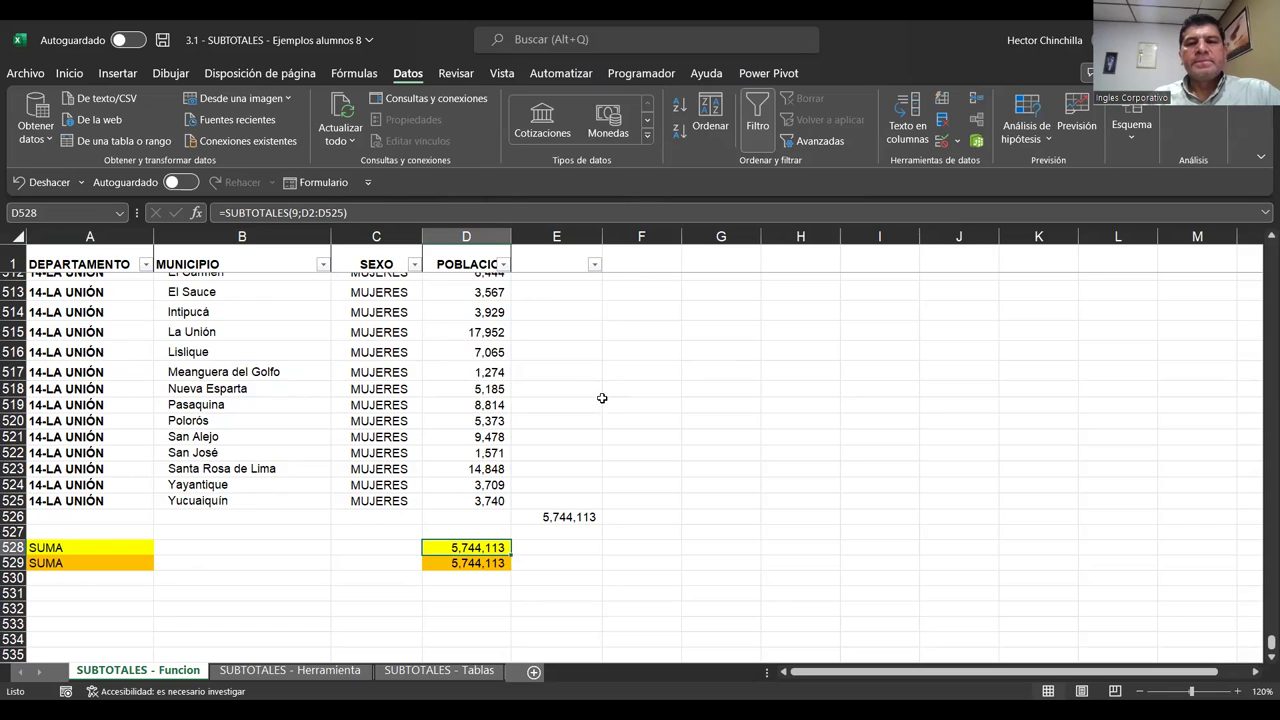
{"action": "left_click", "coordinate": [161, 45]}
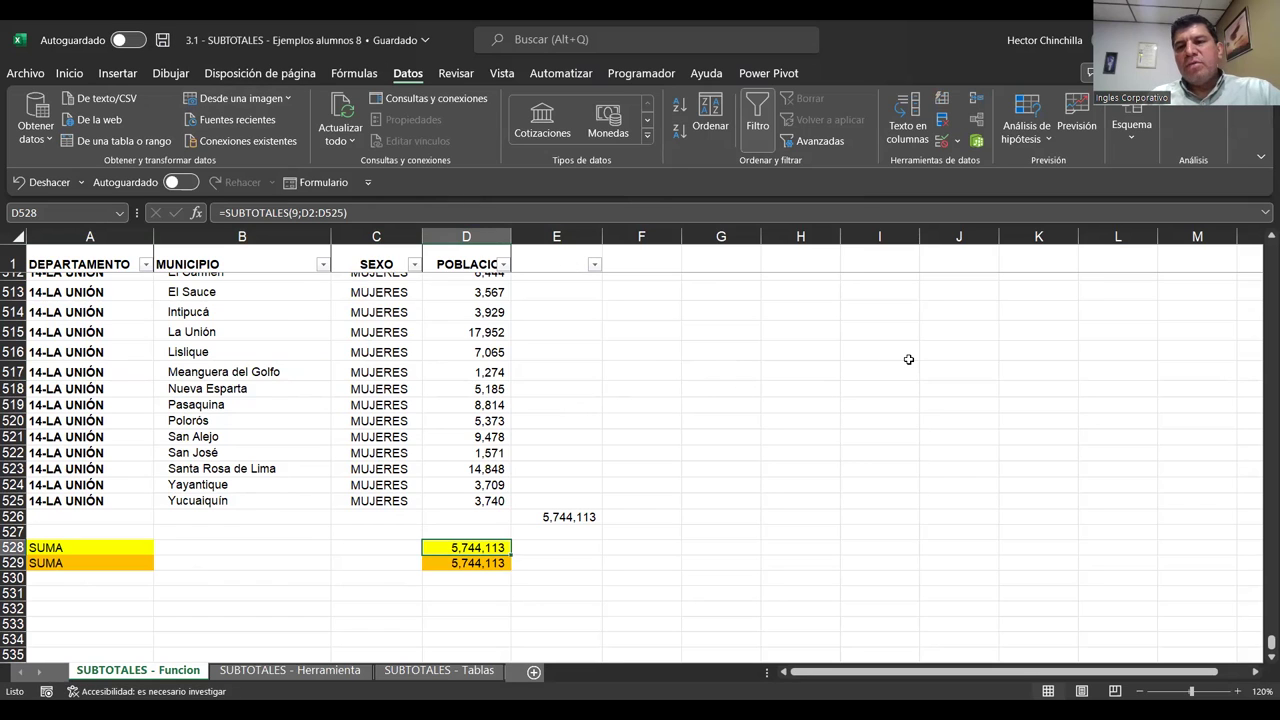